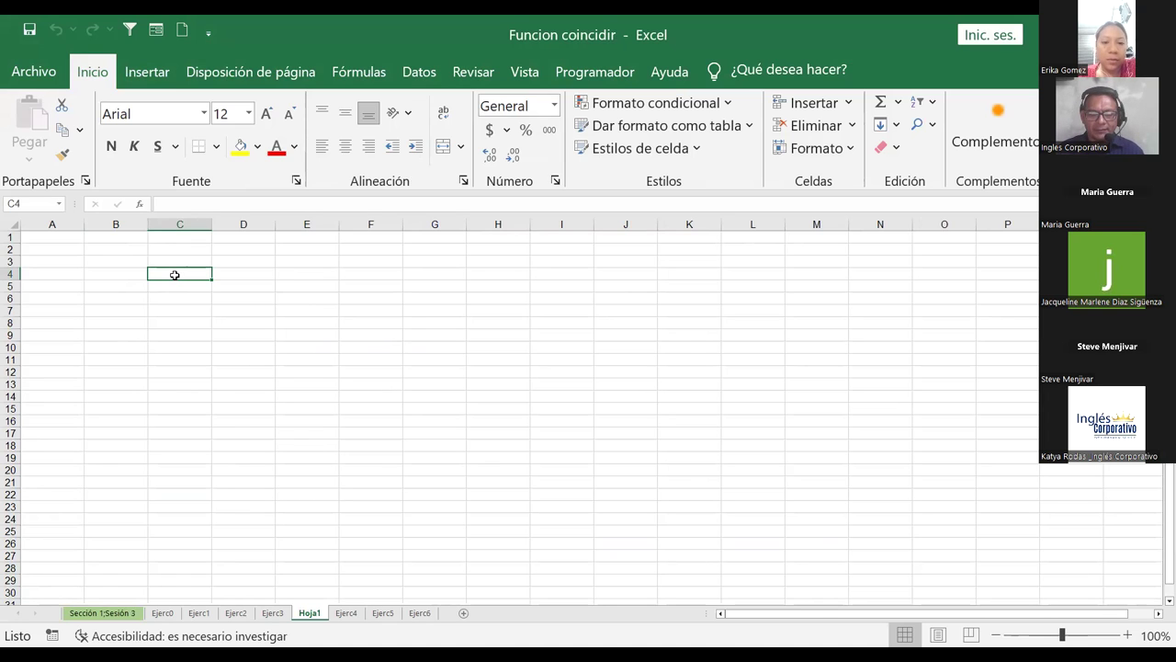
Step: Enter the heading PROFESIONES in cell C4 and widen column C to fit it
type("prof")
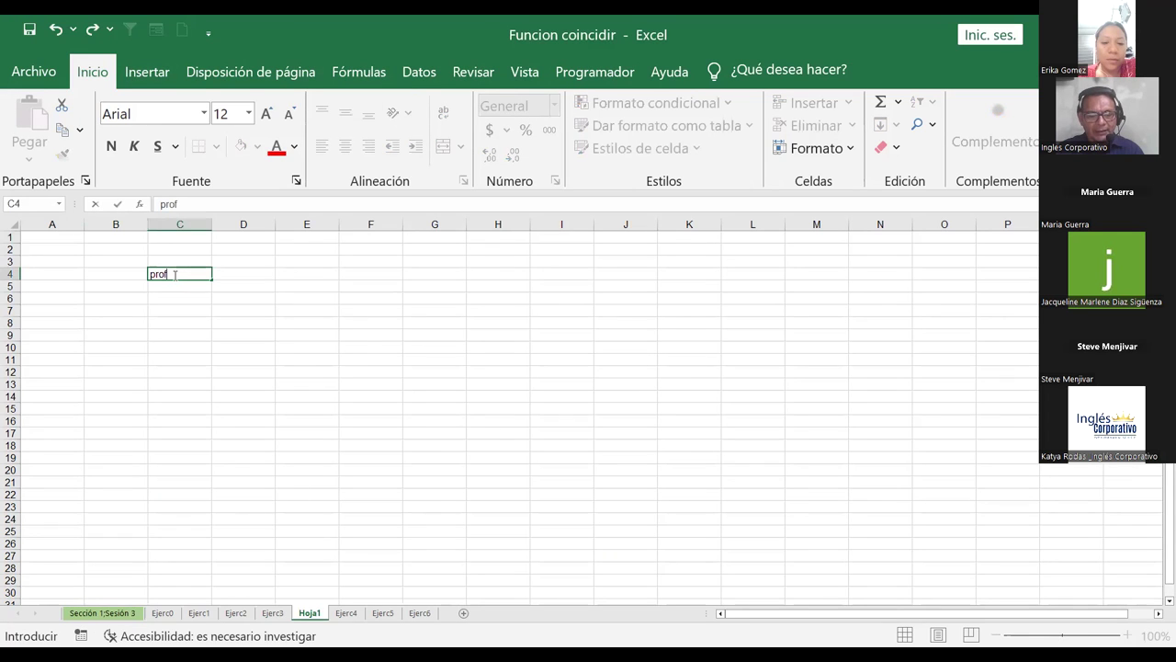
key("BackSpace")
key("BackSpace")
key("BackSpace")
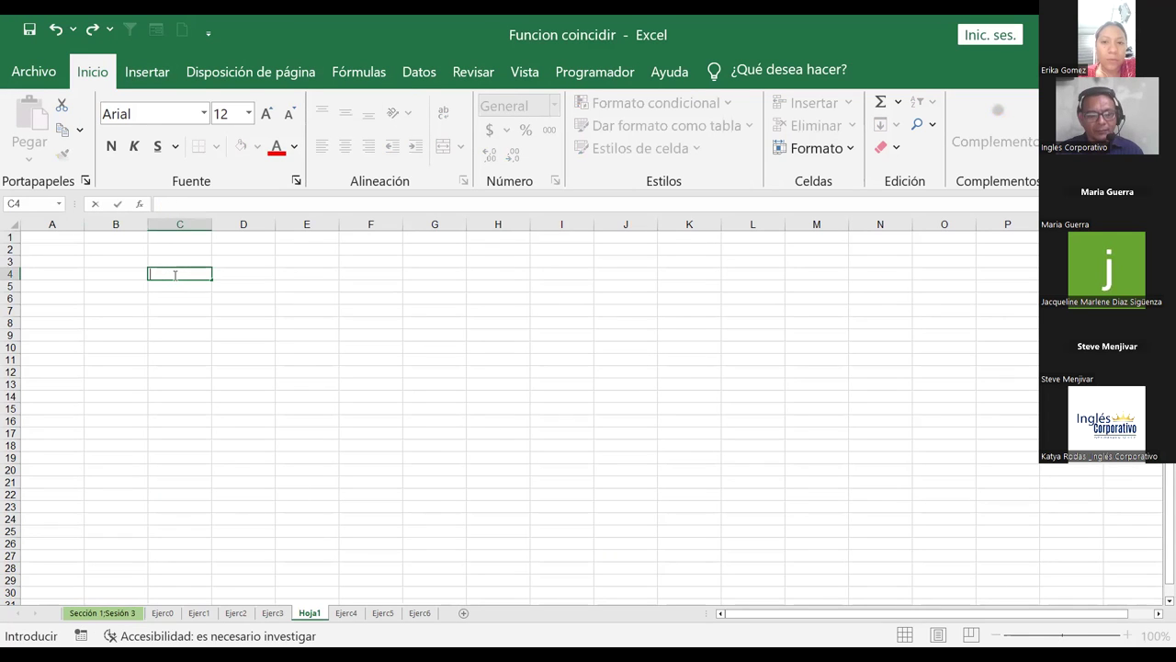
type("PROFESIO")
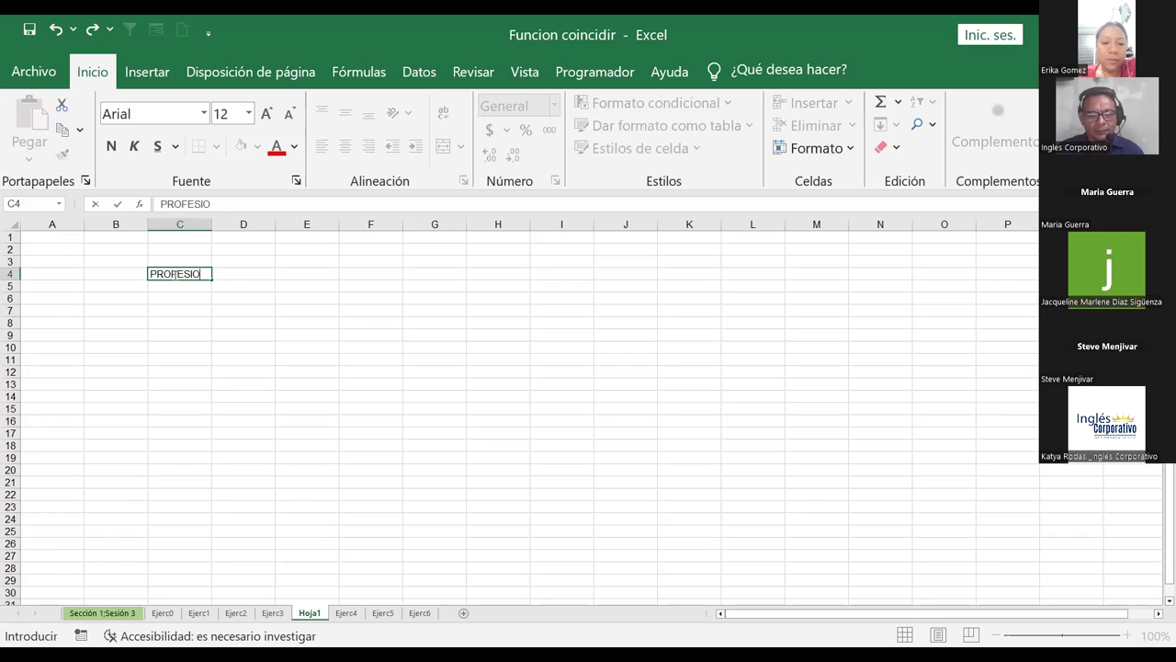
type("NES")
key("Return")
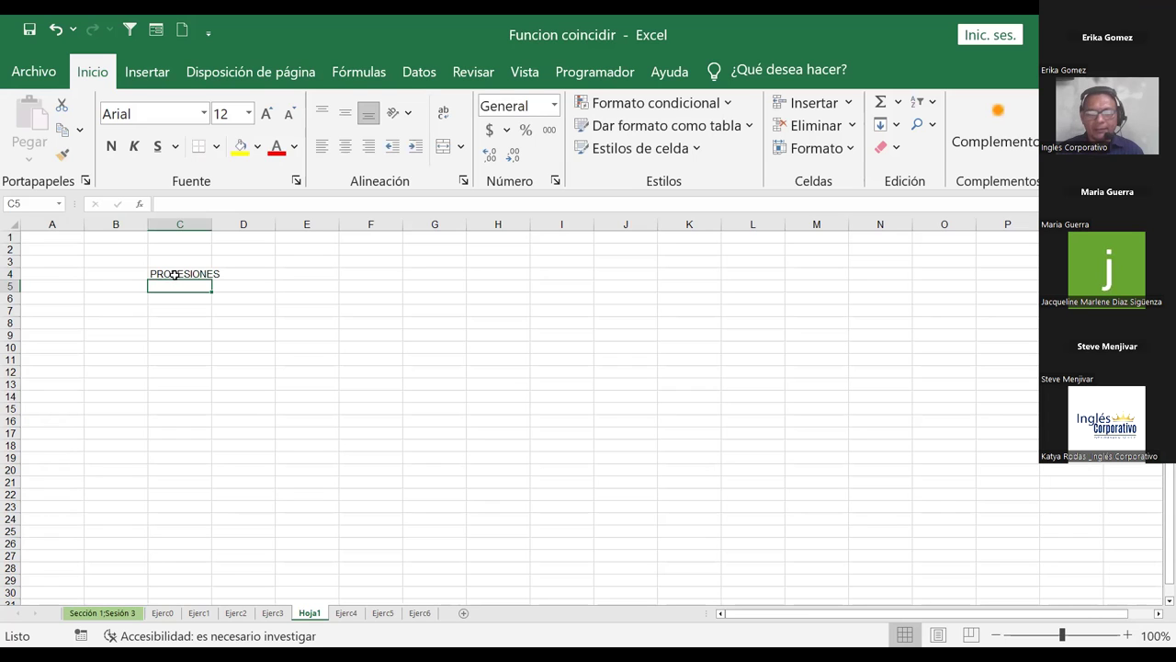
left_click_drag(212, 225, 239, 226)
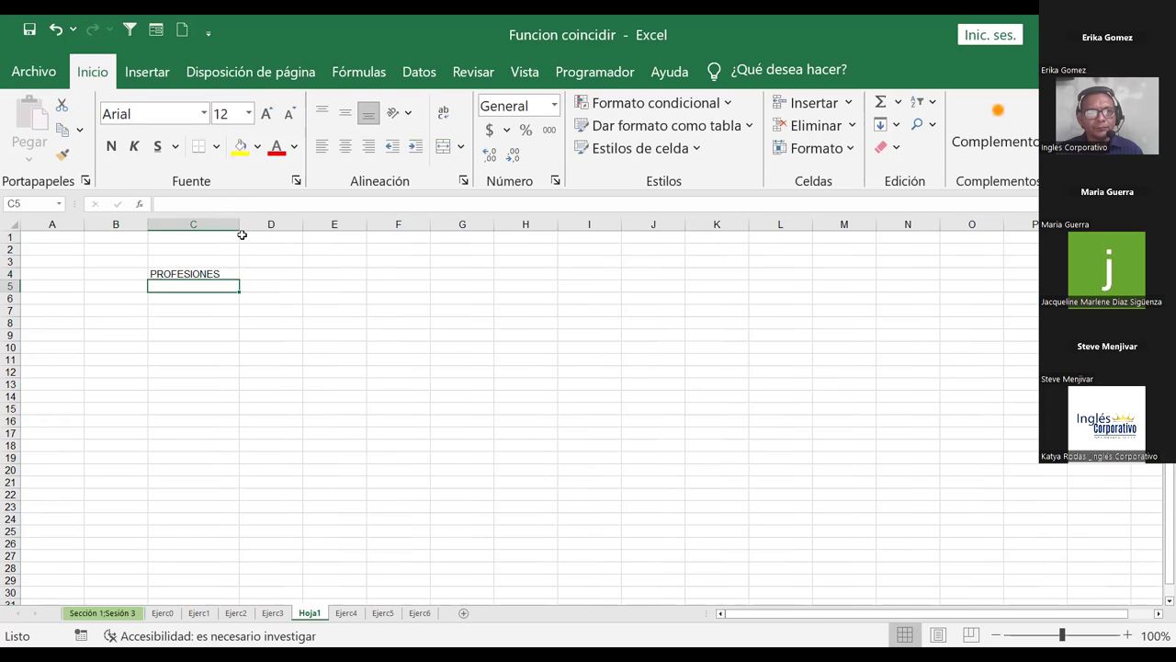
Step: List the professions ABOGADO, SERCRETARIA and CONTADOR in cells C5 to C7 under the heading
type("ABOGADO")
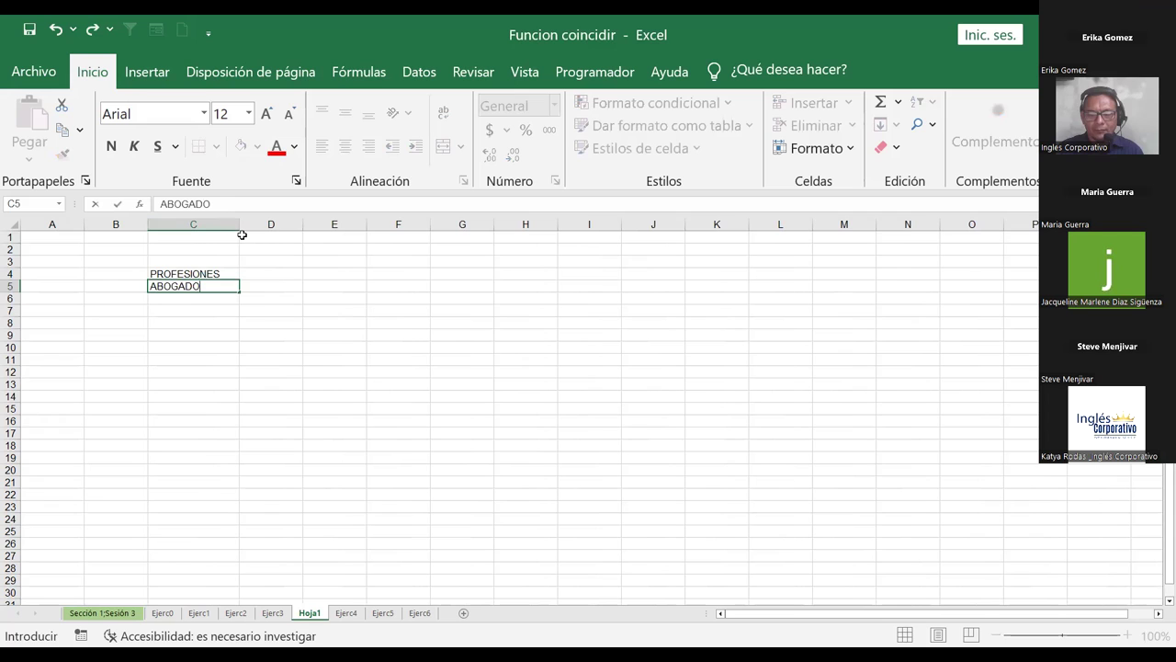
key("Return")
type("SERCRETA")
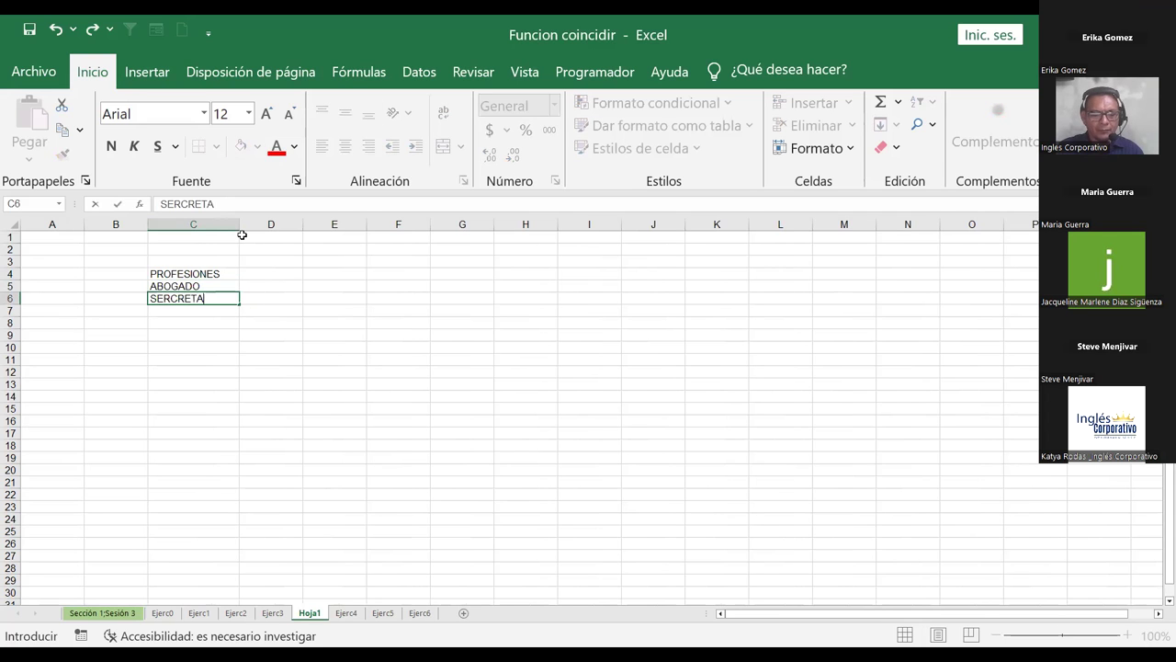
type("RIA")
key("Return")
type("CONTRA")
key("BackSpace")
key("BackSpace")
key("BackSpace")
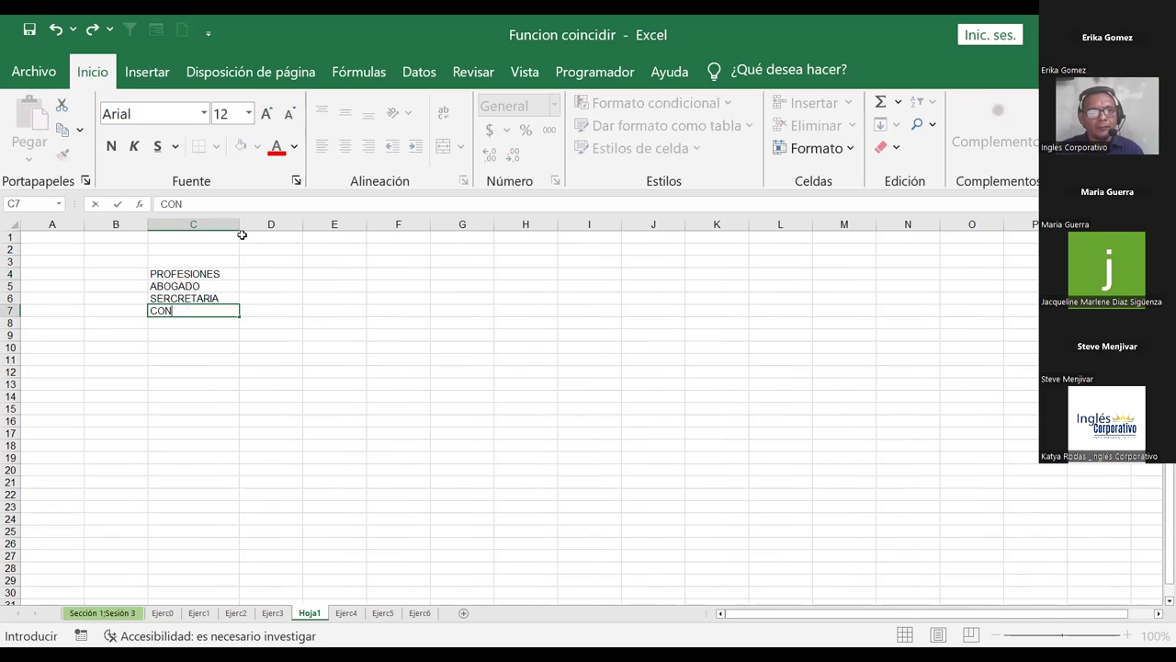
type("TADOR")
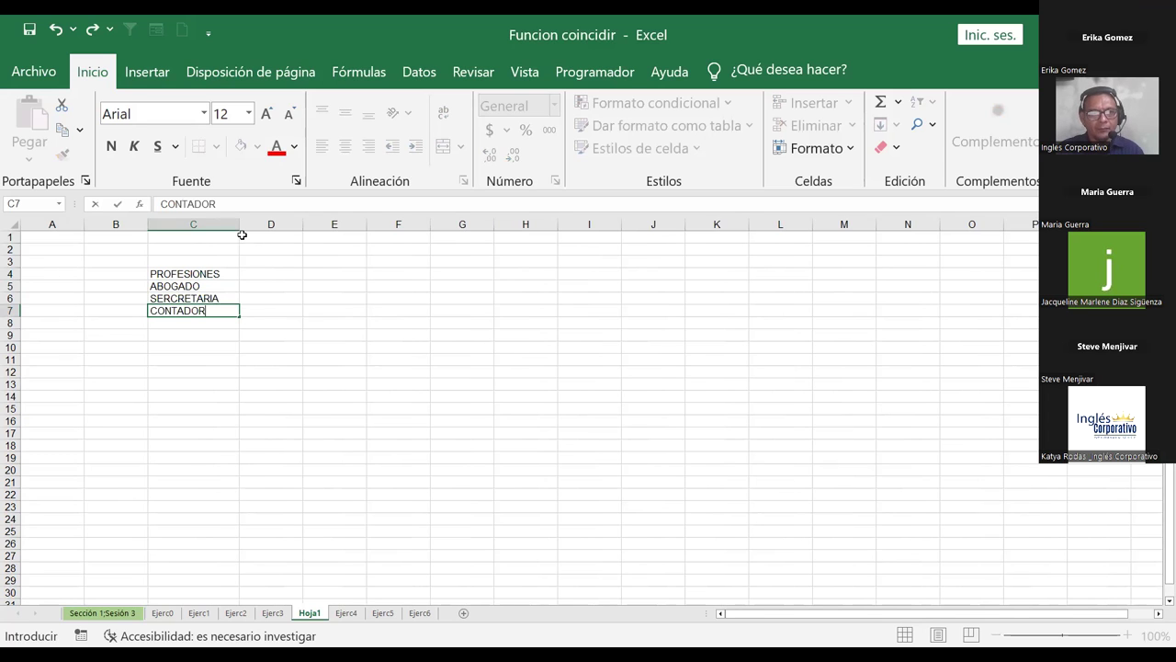
key("Return")
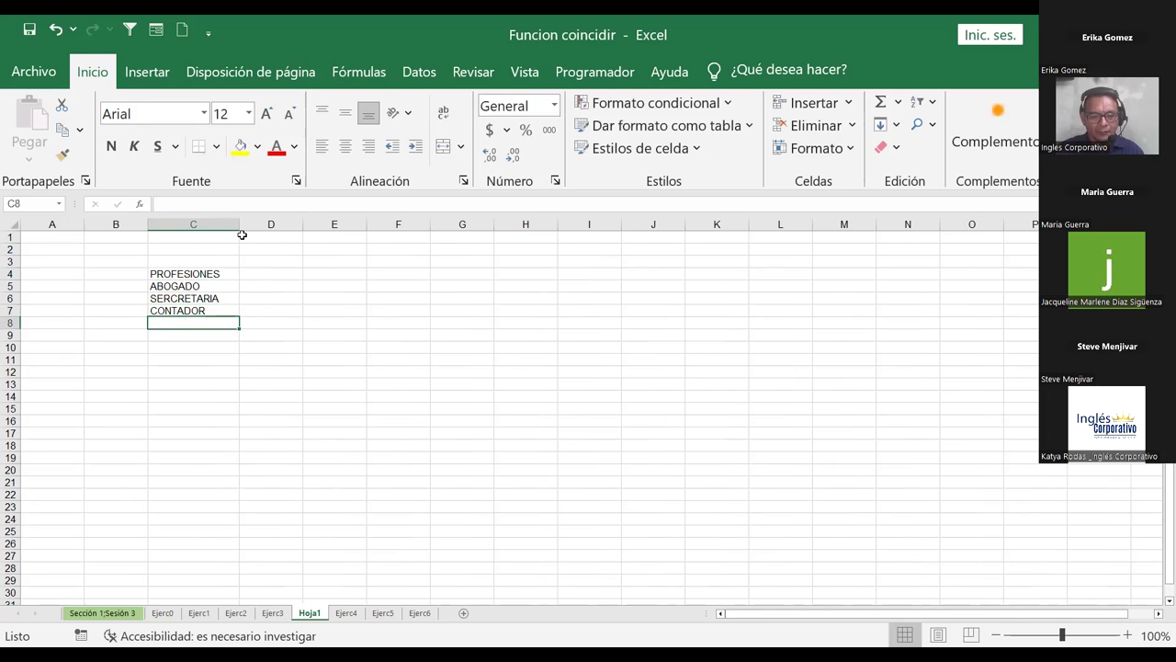
Step: Add ENFERMERA and INGENIERO to the professions list in cells C8 and C9
type("ENFERMERA")
key("Return")
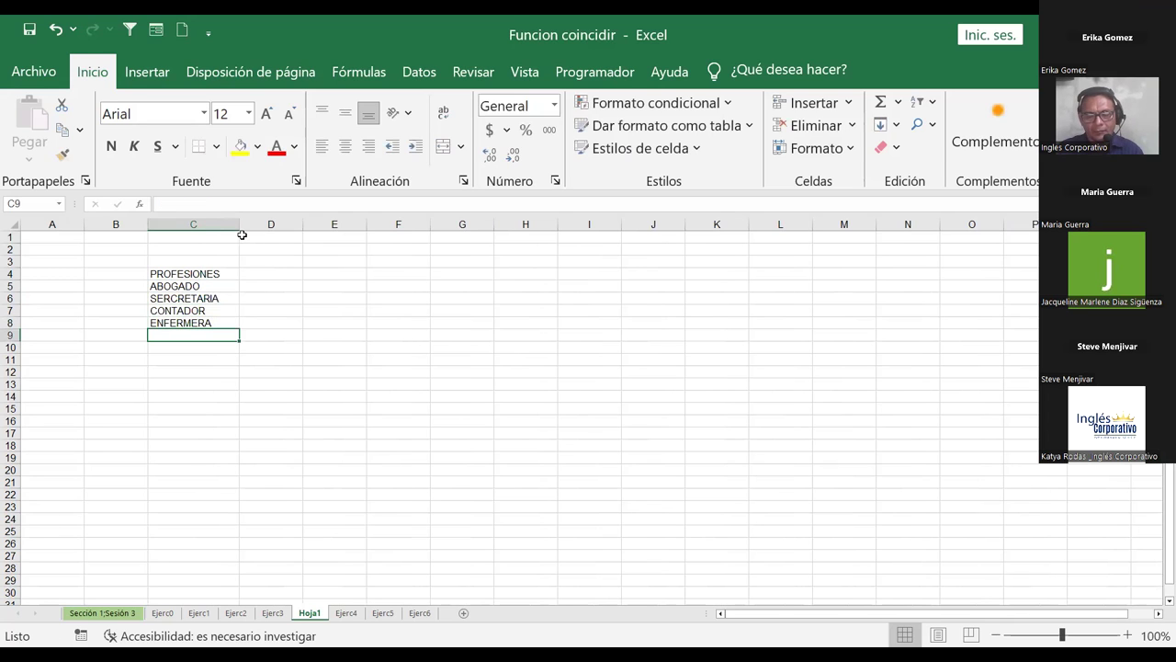
type("INGE")
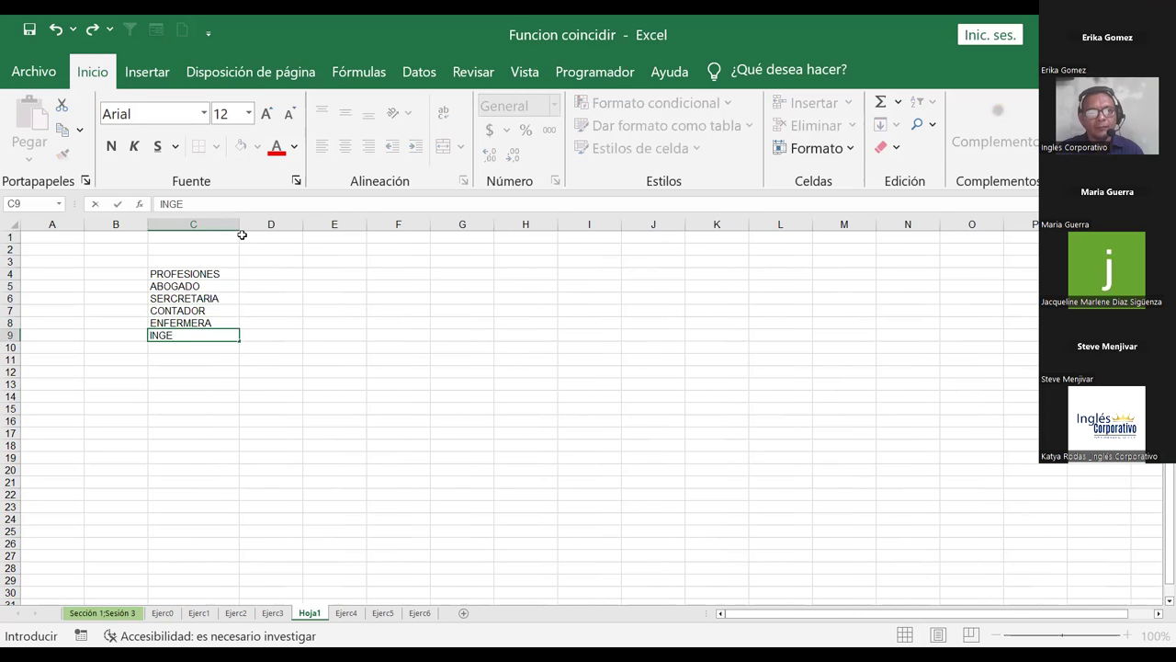
type("NIERO")
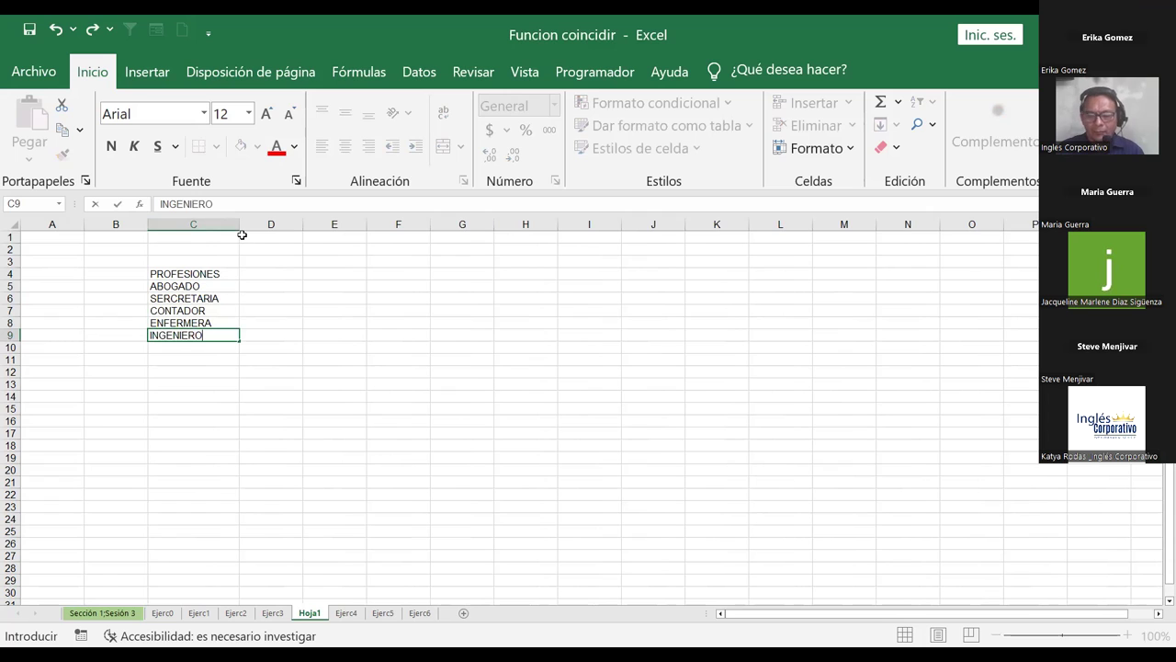
key("Return")
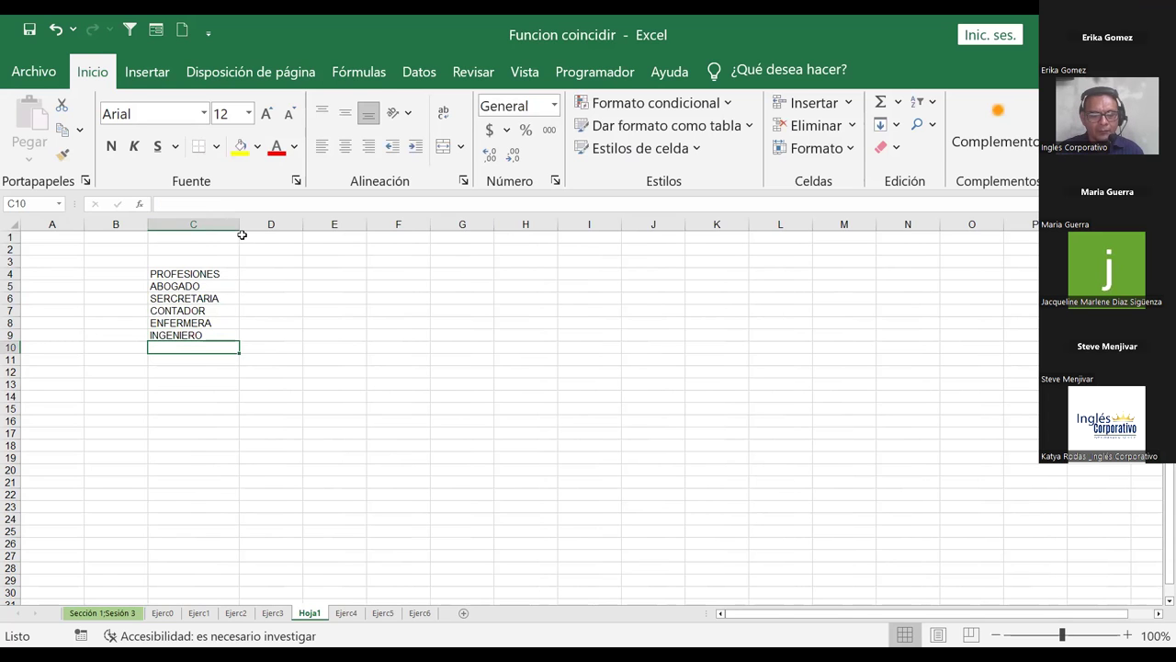
Step: Enter ADMINISTRADOR DE empresa as the last profession in cell C10
type("AD")
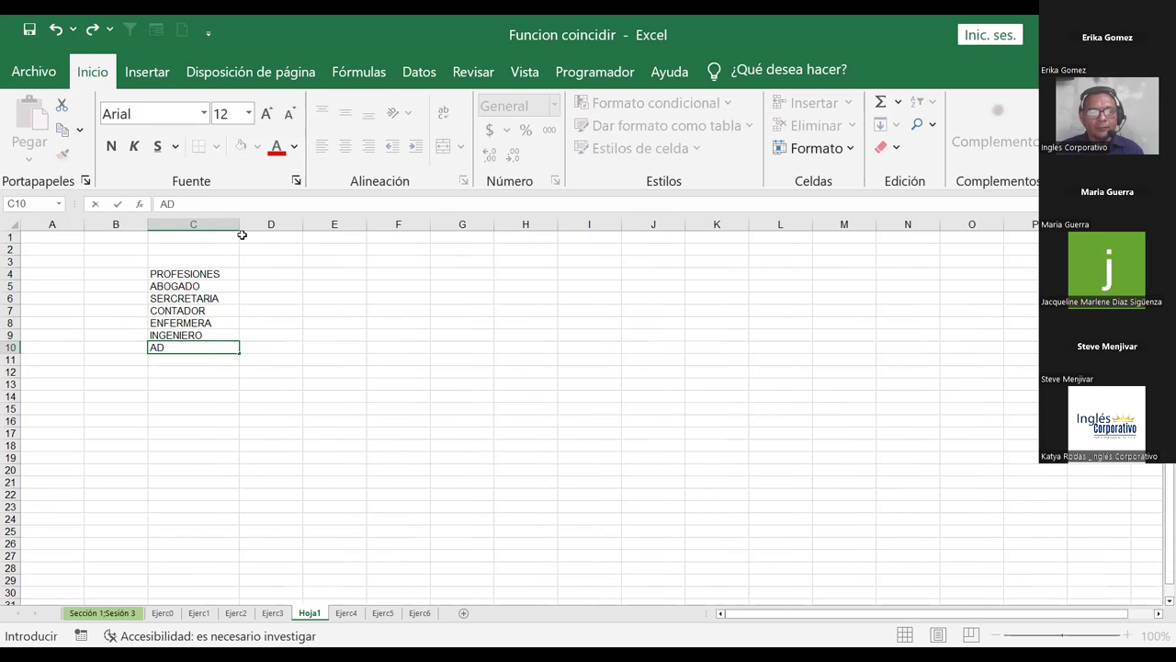
type("MIONISTR")
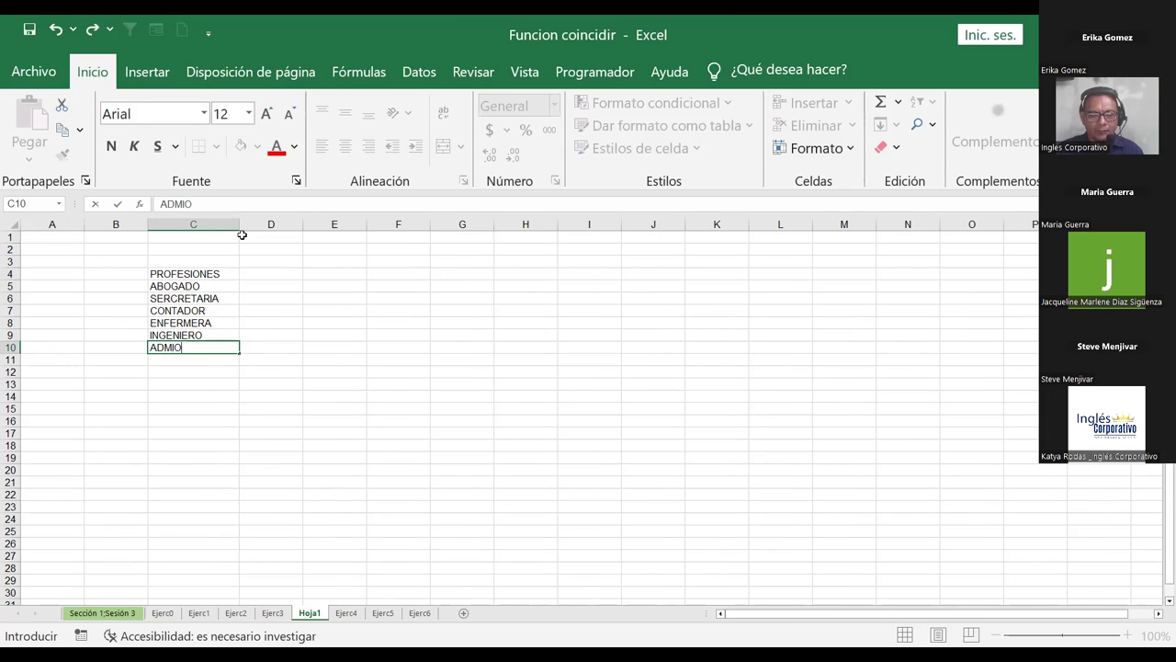
key("BackSpace")
key("BackSpace")
key("BackSpace")
key("BackSpace")
key("BackSpace")
key("BackSpace")
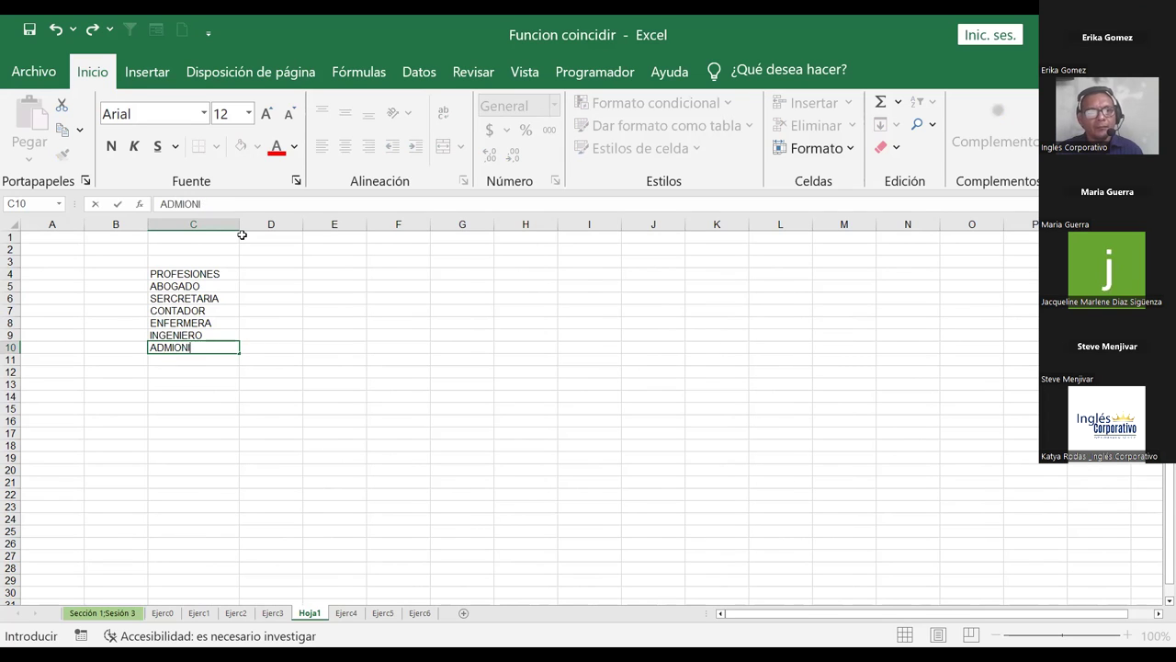
type("NISTRAD")
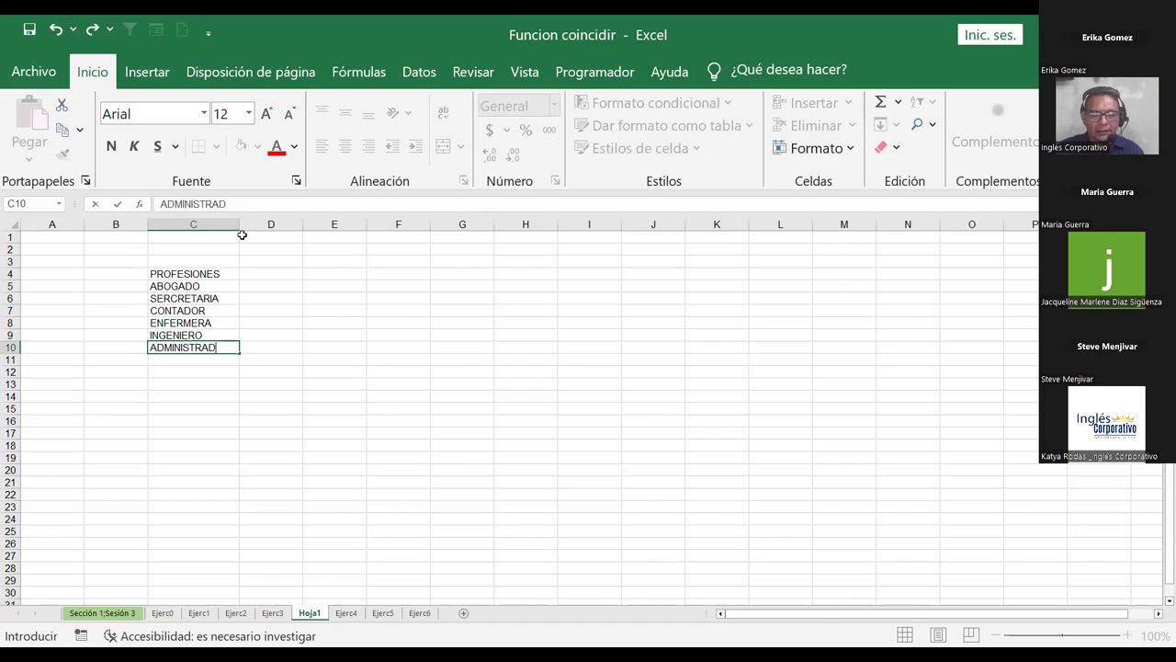
type("OR DE MPRESA")
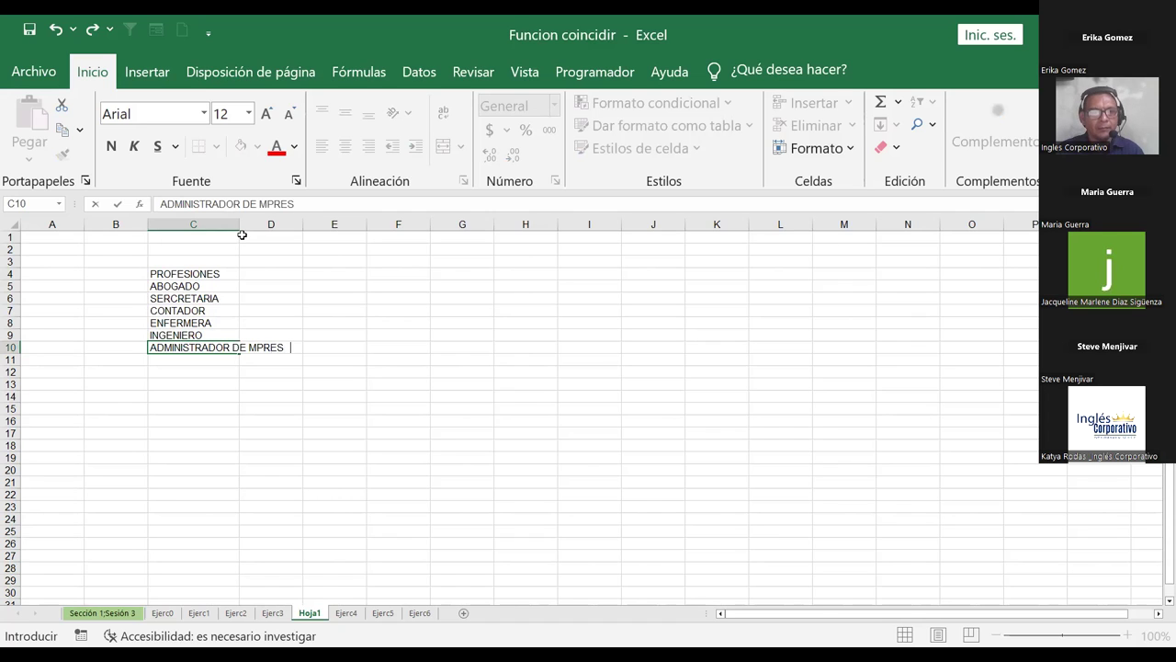
key("BackSpace")
key("BackSpace")
key("BackSpace")
key("BackSpace")
key("BackSpace")
key("BackSpace")
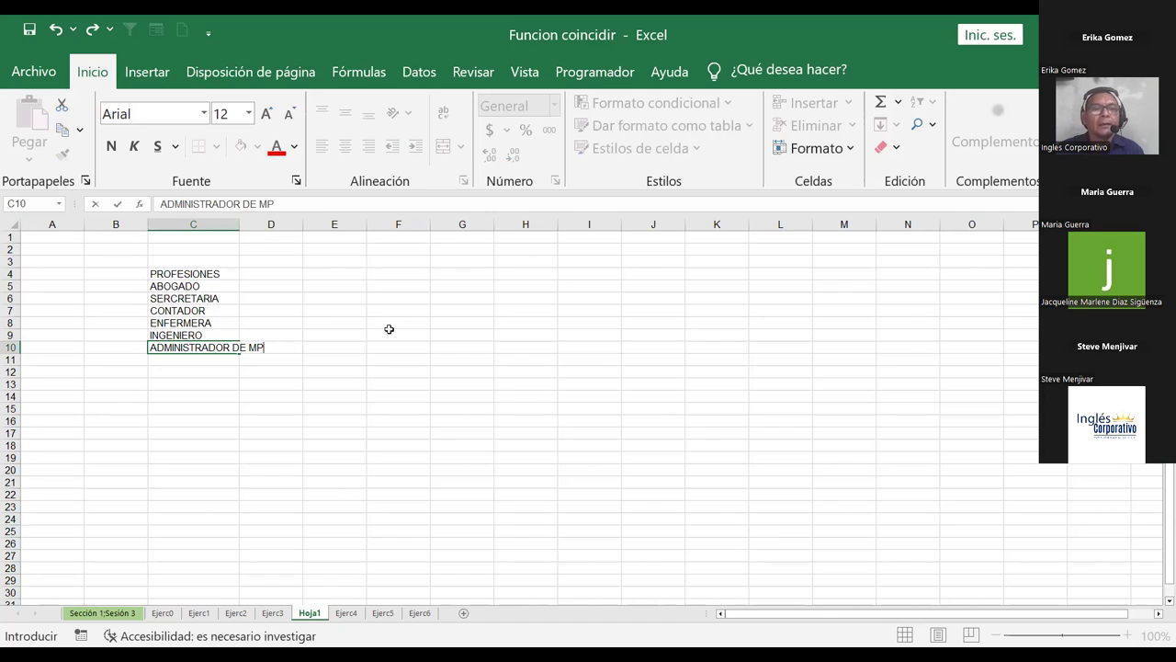
type("empr")
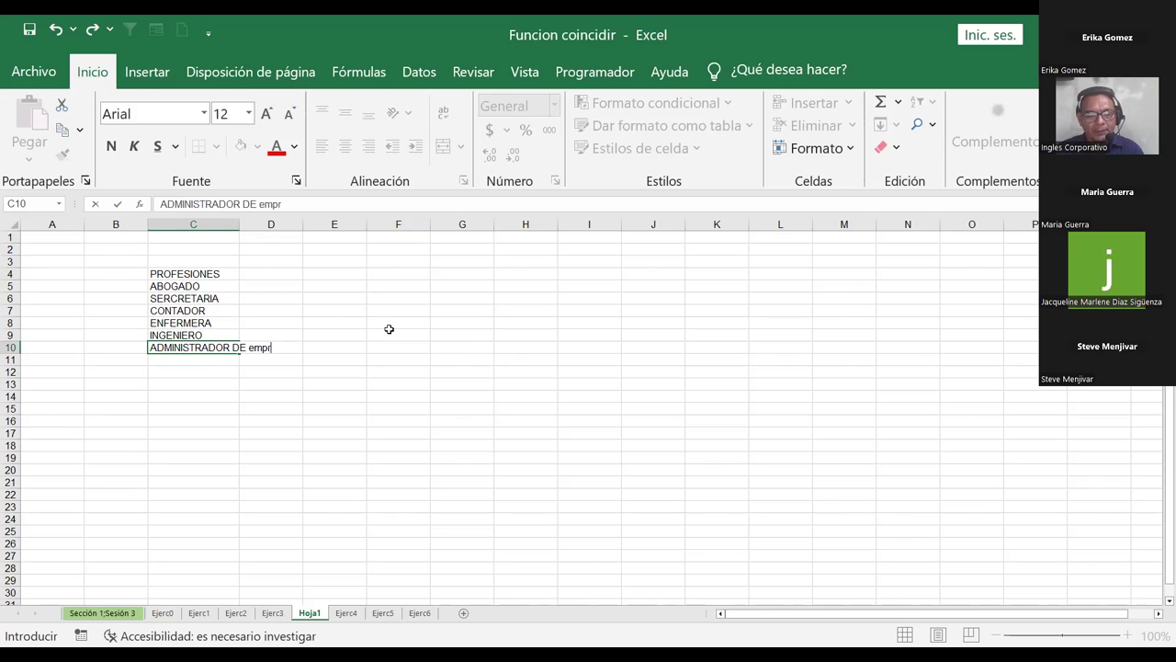
type("esa")
key("Return")
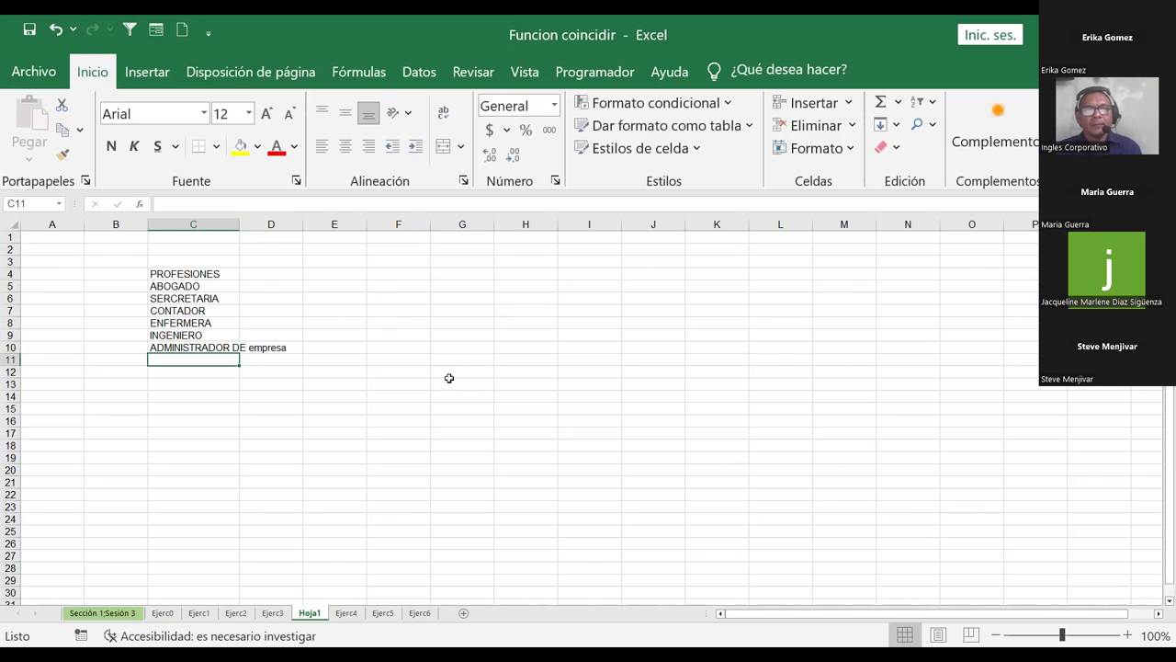
Step: Change the last word in cell C10 to uppercase EMPRESA and widen column C to fit the full text
left_click(275, 350)
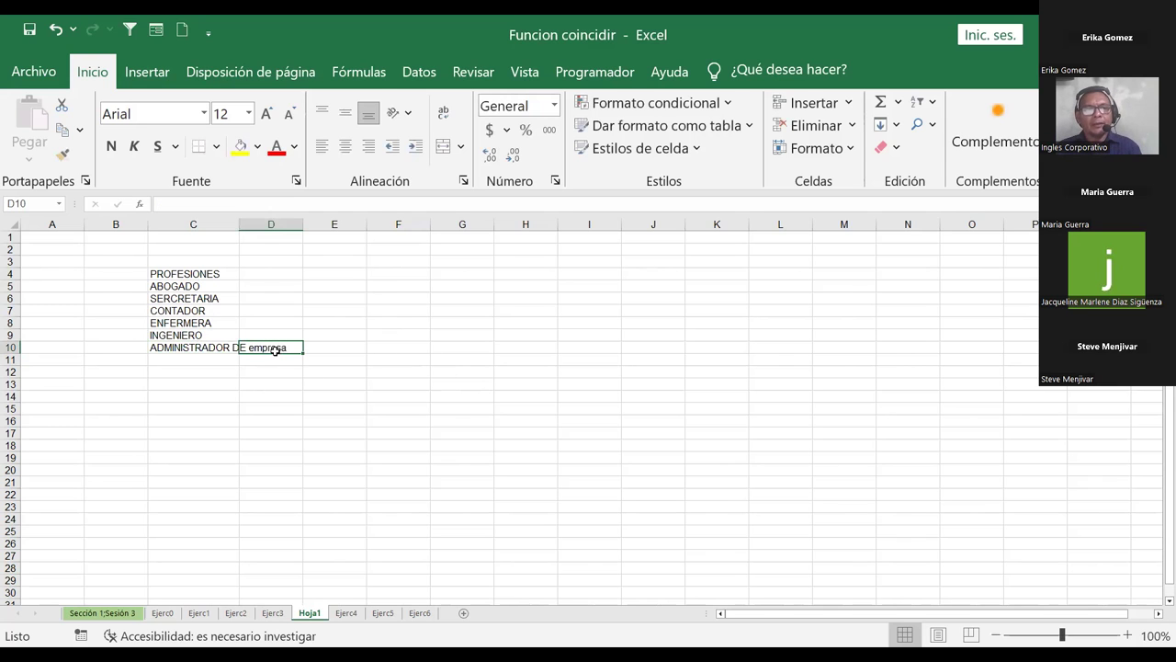
left_click(197, 350)
left_click(314, 204)
key("BackSpace")
key("BackSpace")
key("BackSpace")
key("BackSpace")
key("BackSpace")
key("BackSpace")
key("BackSpace")
type("EMPRESA")
key("Return")
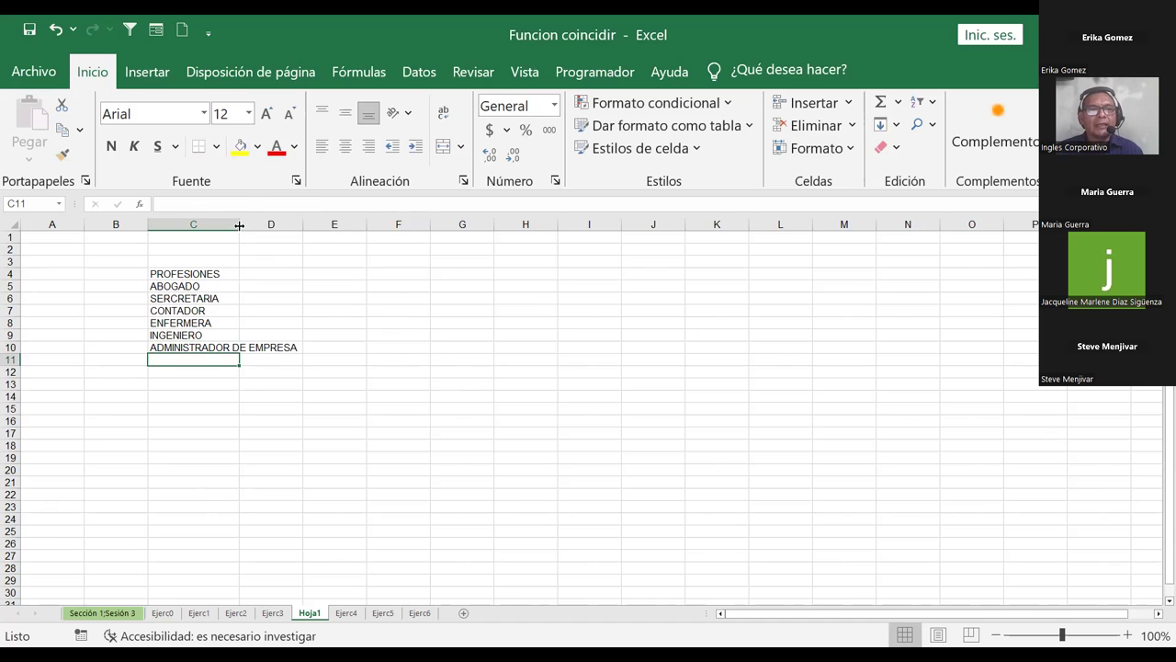
left_click_drag(239, 225, 318, 226)
left_click(423, 335)
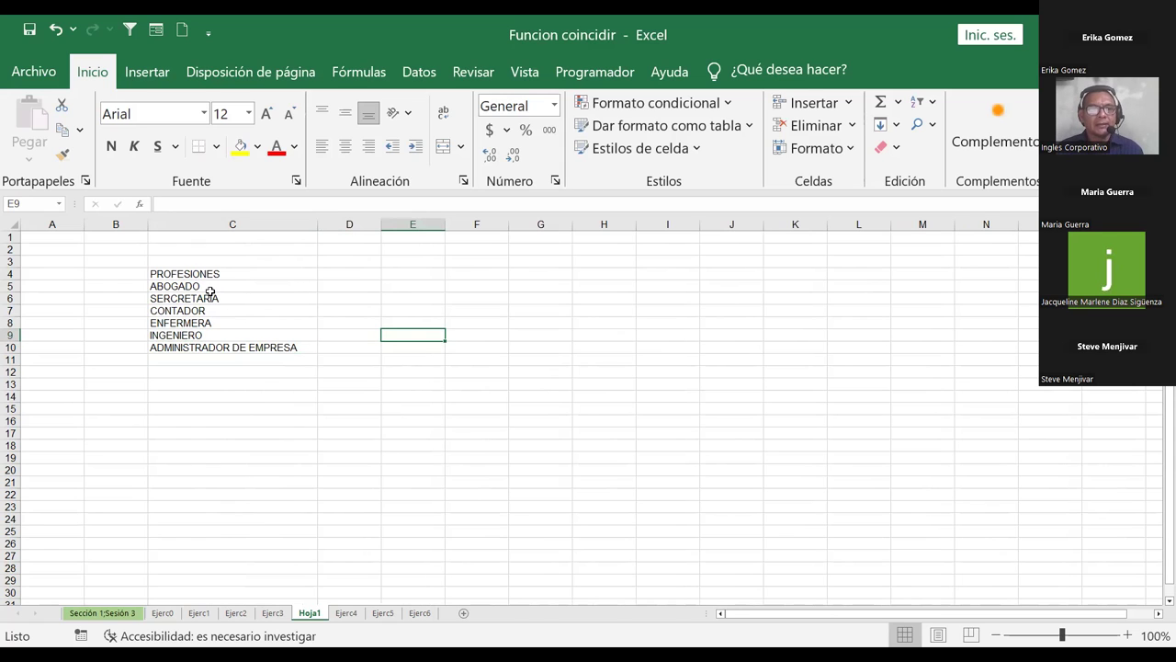
Step: Fill cells D5:D10 beside the professions list with the lightest orange theme colour
left_click_drag(211, 288, 224, 342)
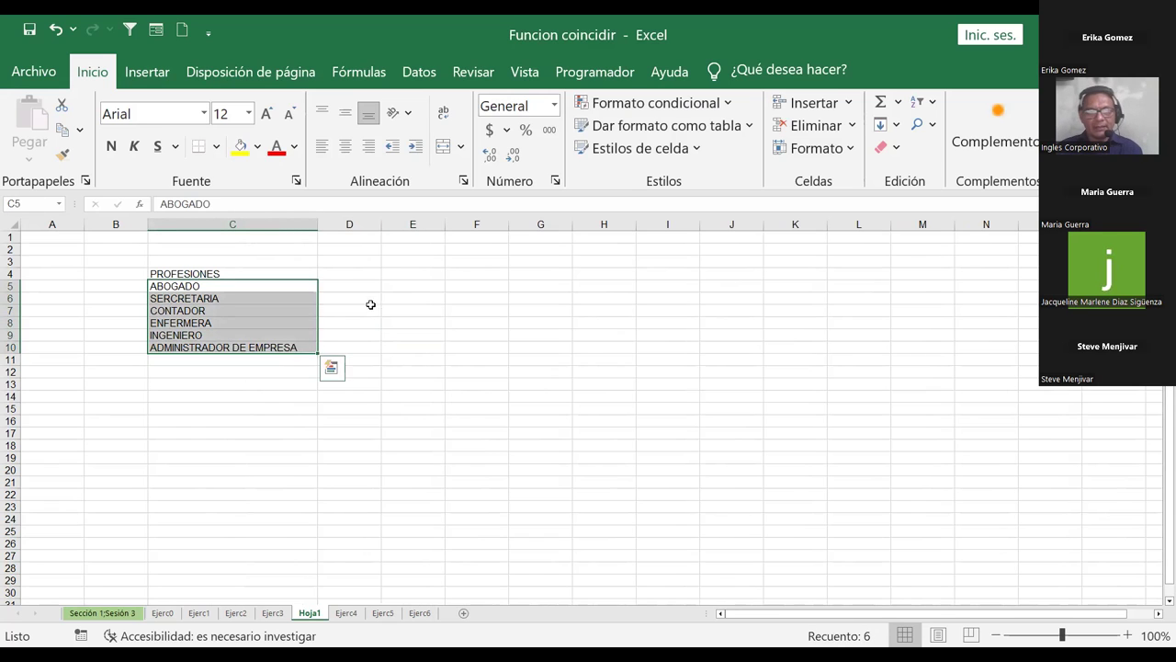
left_click_drag(371, 287, 370, 350)
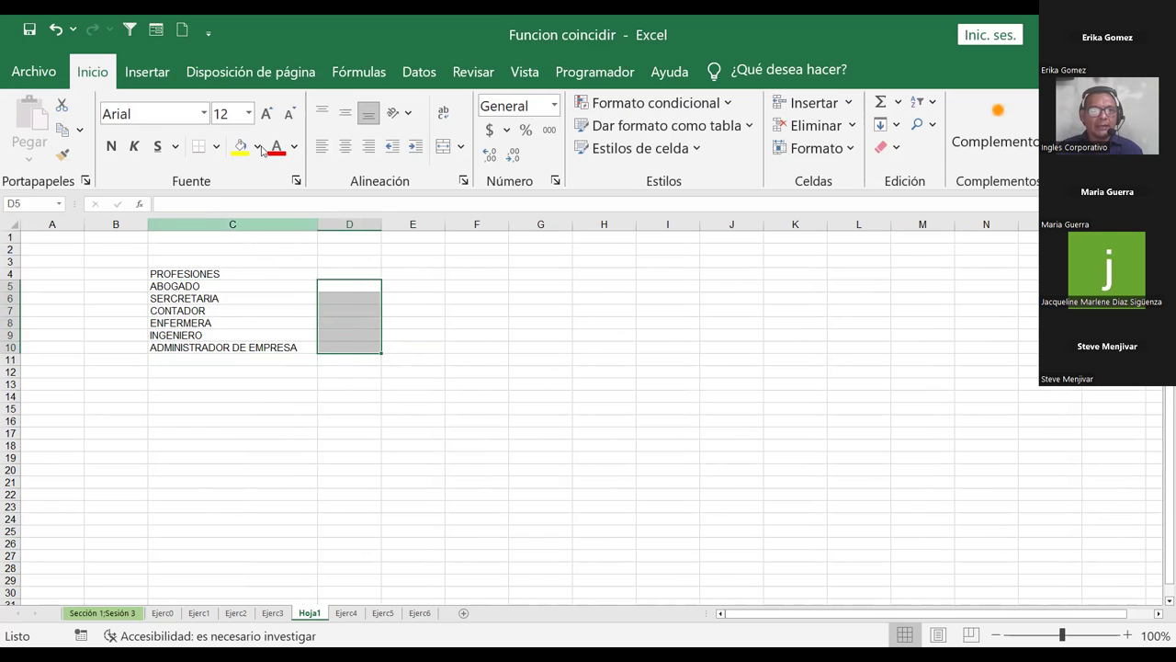
left_click(259, 146)
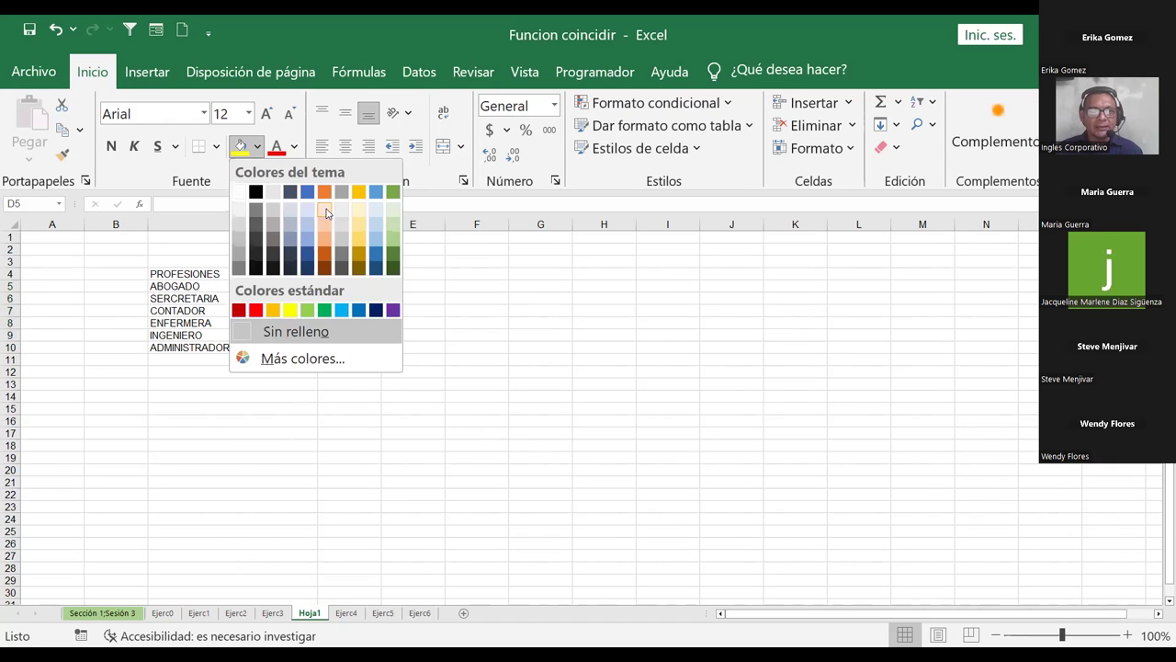
left_click(326, 213)
Step: Fill cells F5:F10 with a light green theme colour
left_click_drag(479, 286, 484, 346)
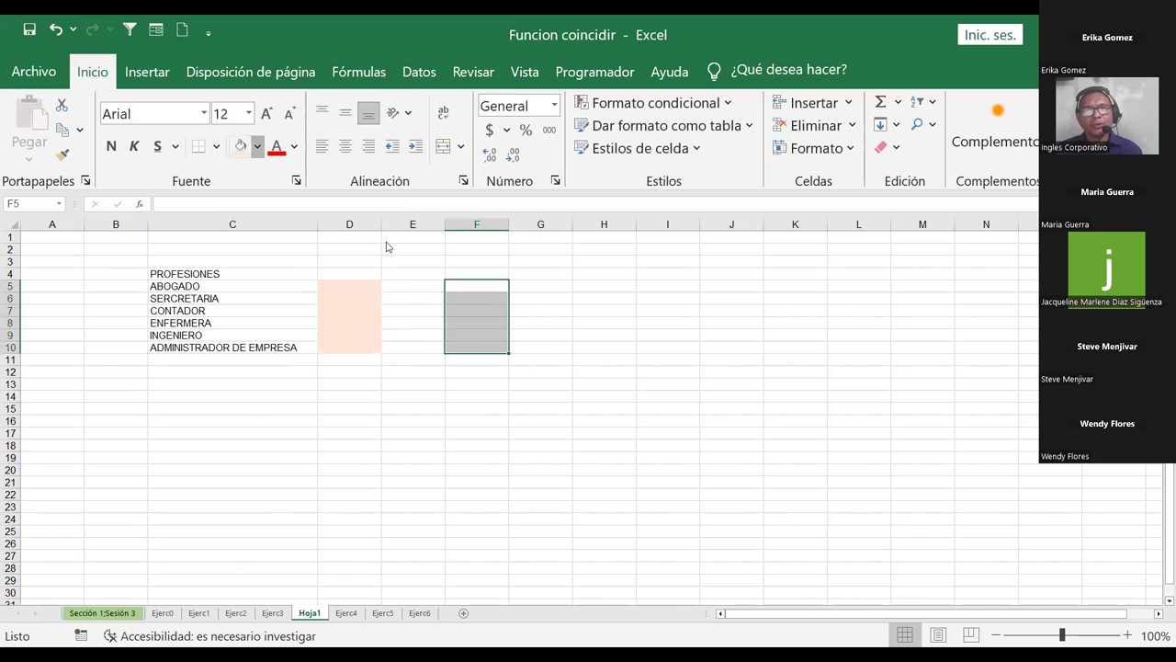
left_click(258, 146)
left_click(395, 225)
left_click(653, 323)
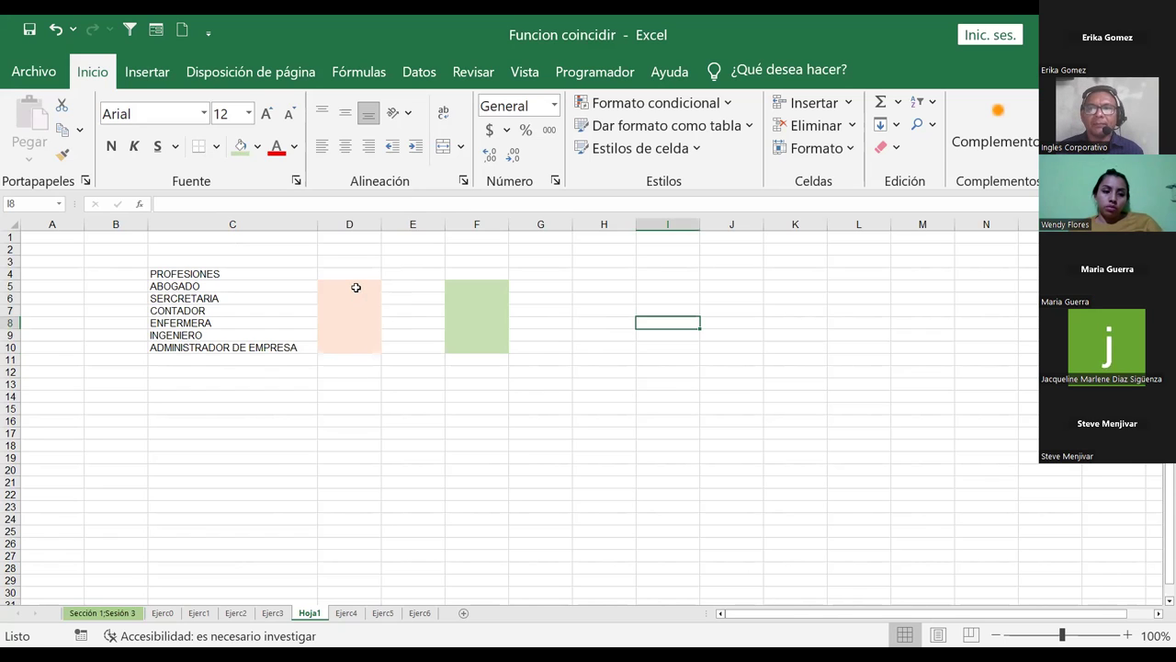
Step: Restrict cells D5:D10 with data validation to whole numbers between 10 and 15
left_click_drag(356, 286, 349, 346)
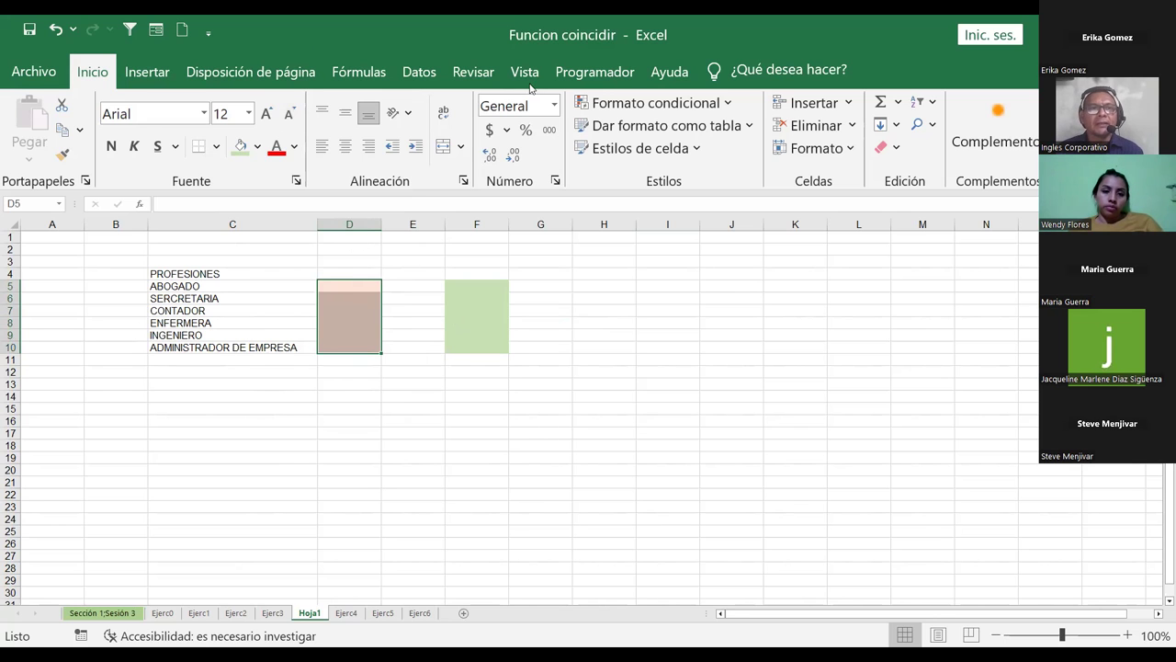
left_click(419, 72)
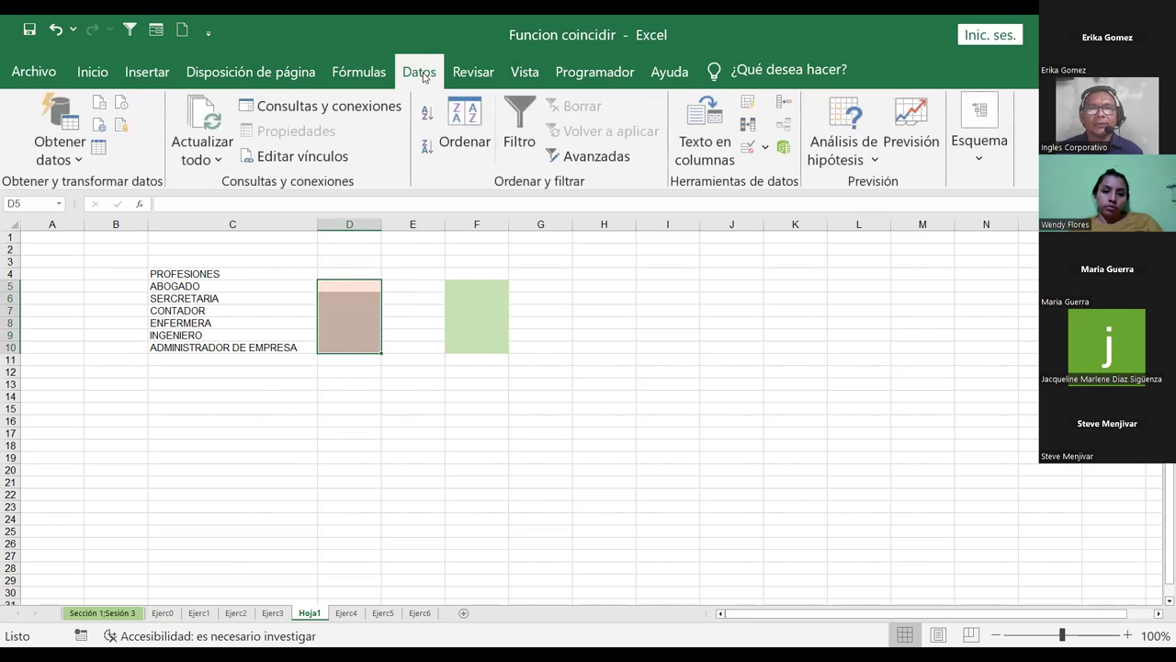
left_click(766, 151)
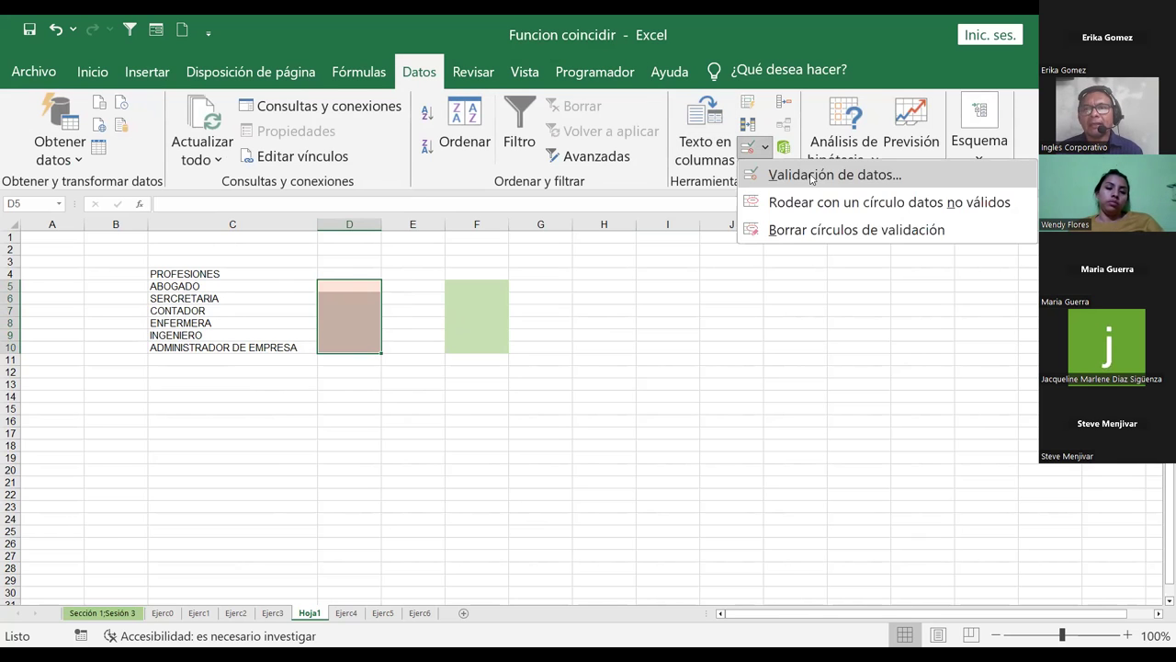
left_click(811, 176)
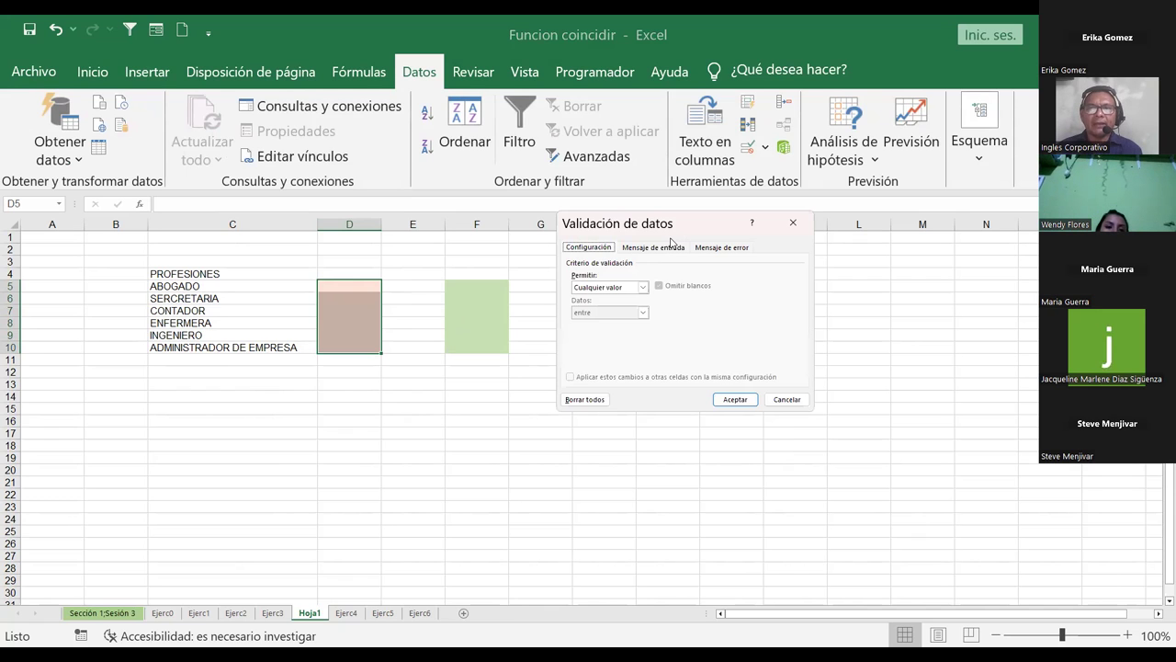
left_click(644, 288)
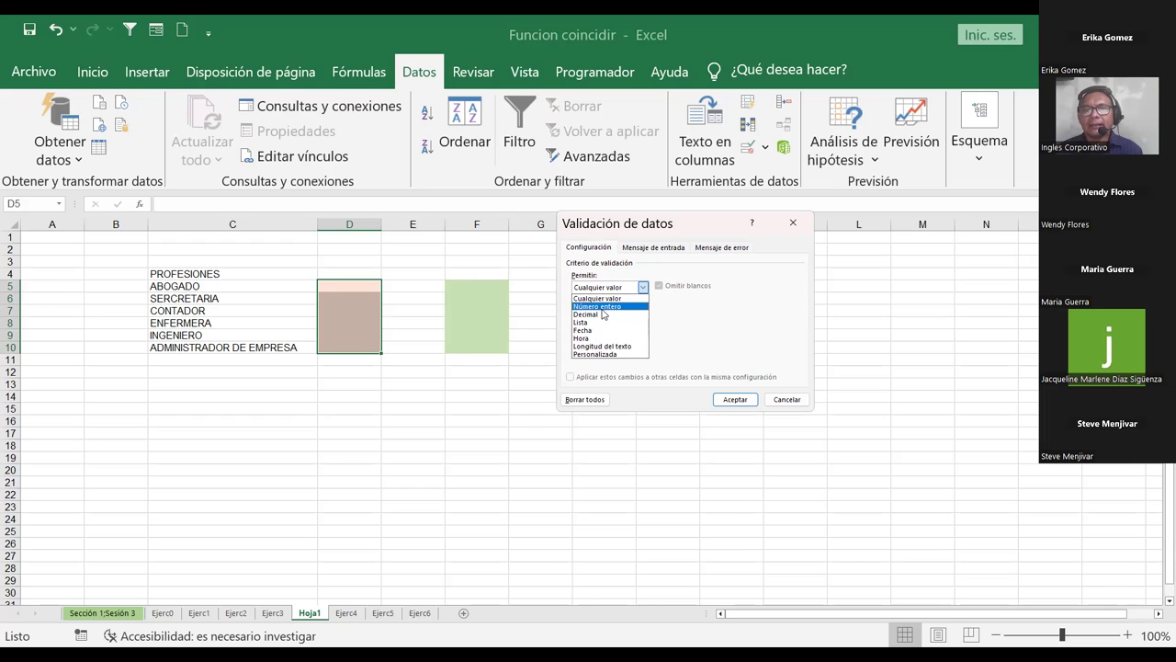
left_click(634, 307)
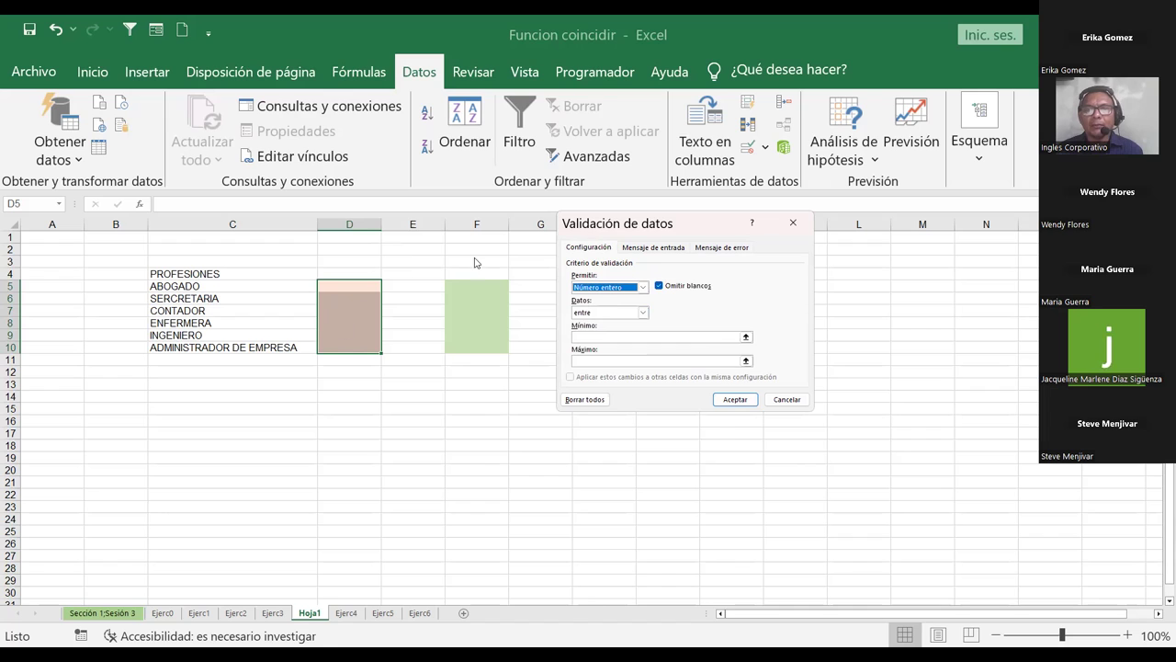
left_click(589, 336)
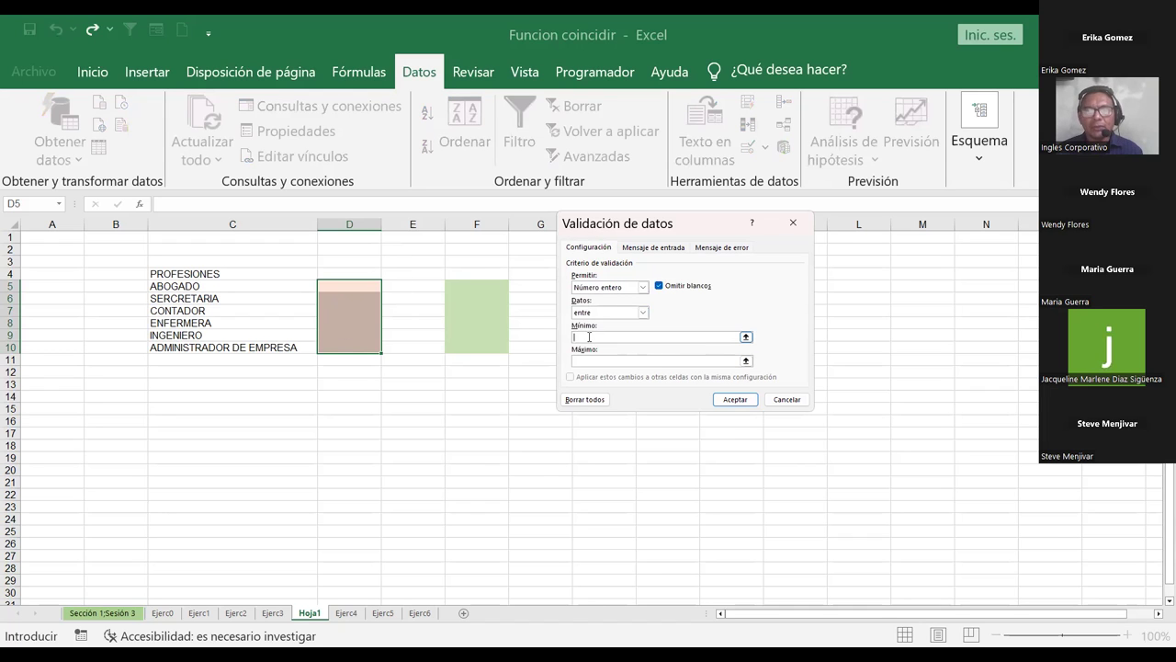
type("10")
left_click(580, 359)
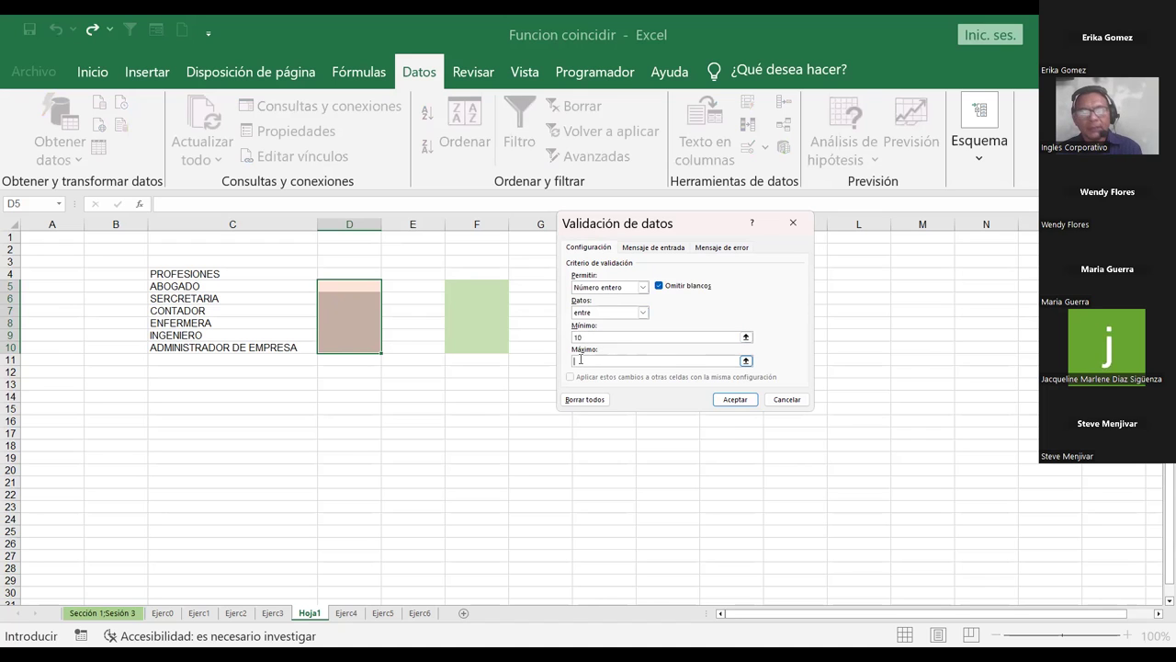
type("15")
left_click(735, 398)
Step: Restrict cells F5:F10 with data validation to dates between 31/10/23 and 01/11/23
left_click_drag(476, 286, 476, 347)
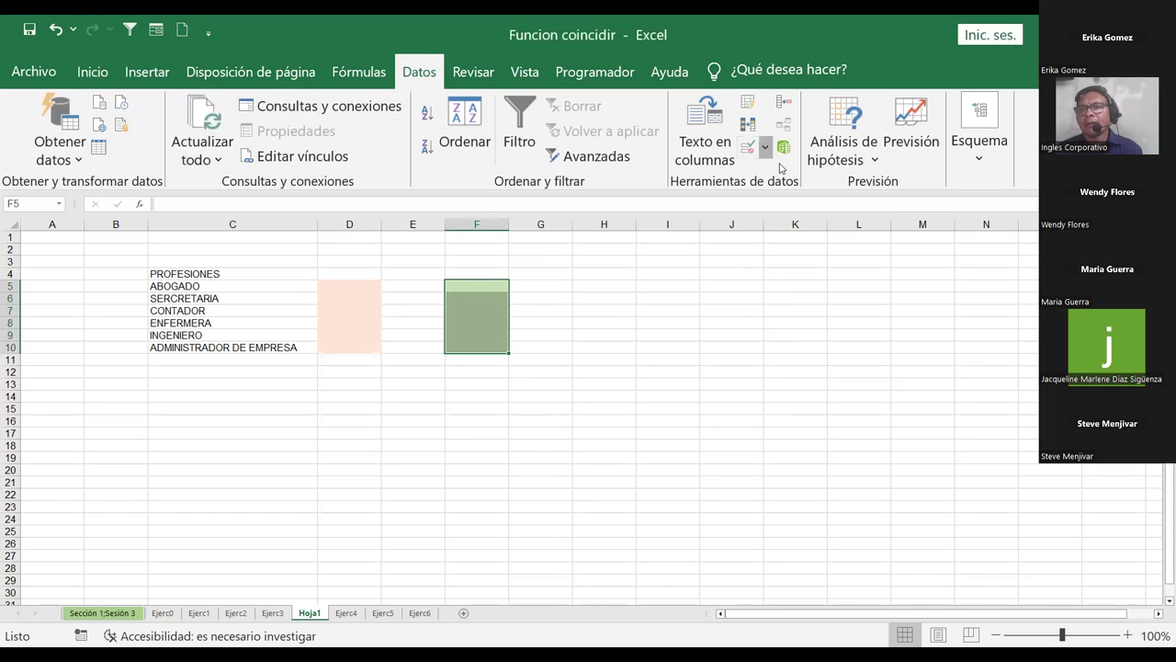
left_click(747, 147)
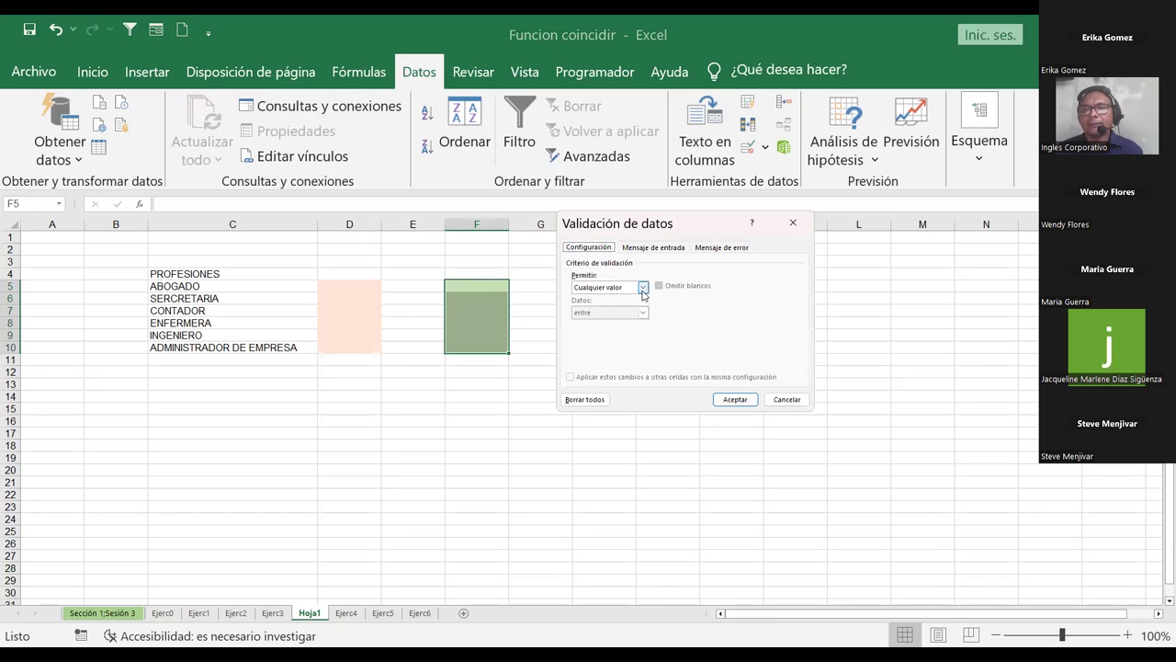
left_click(642, 287)
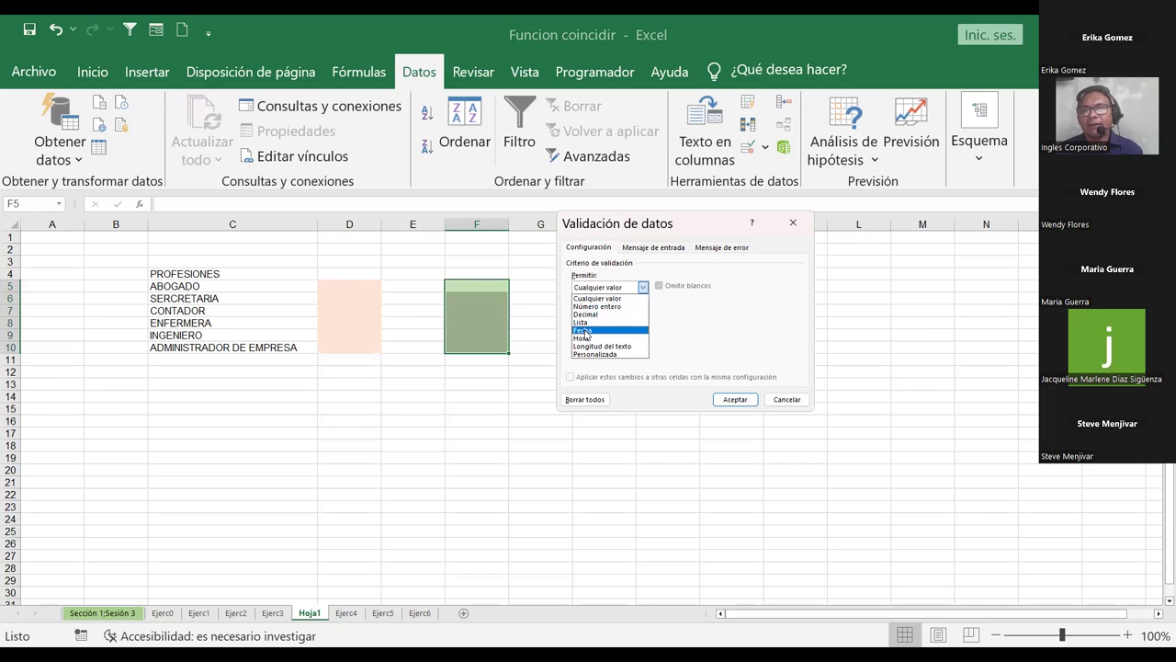
left_click(585, 331)
left_click(598, 336)
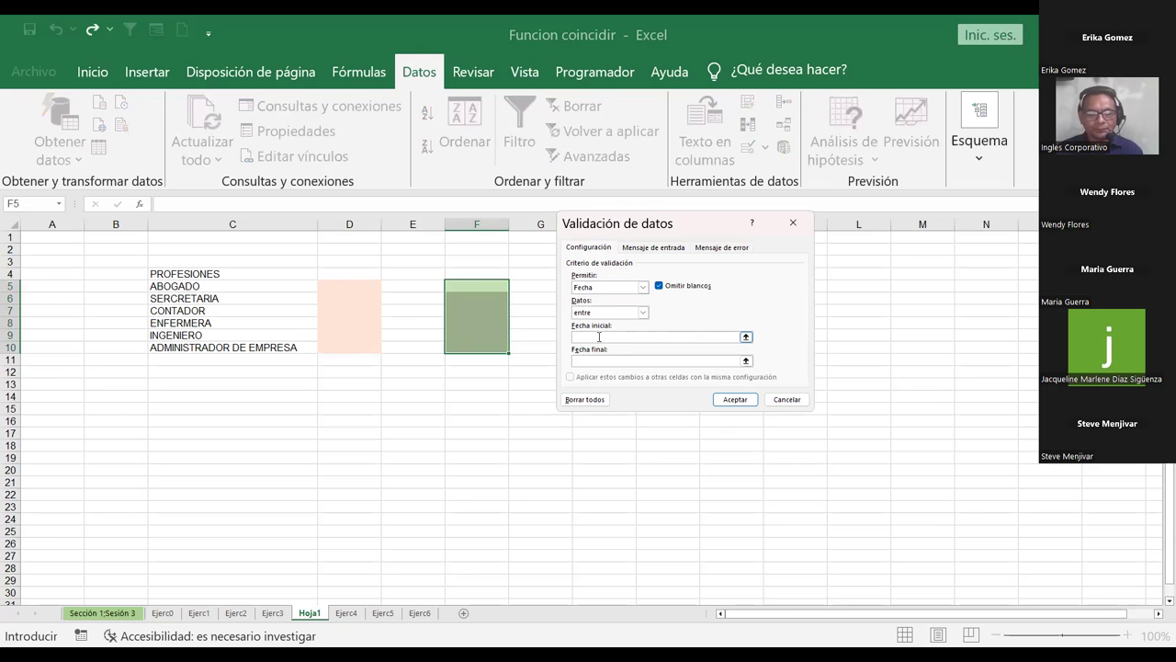
type("1/10/23")
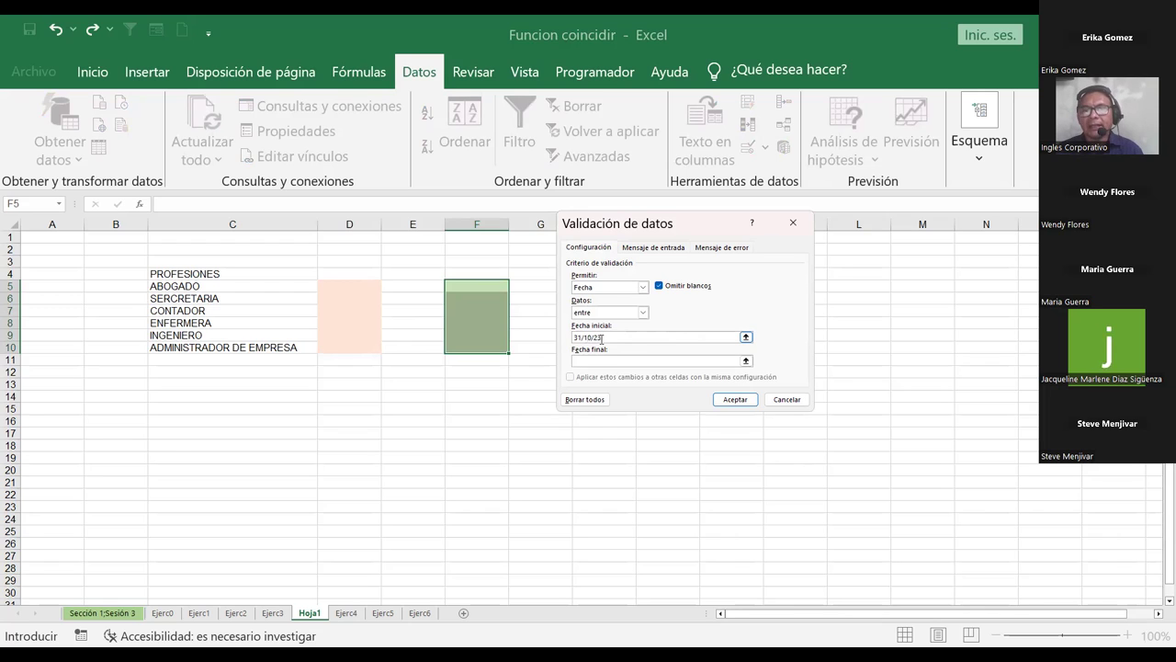
left_click(581, 360)
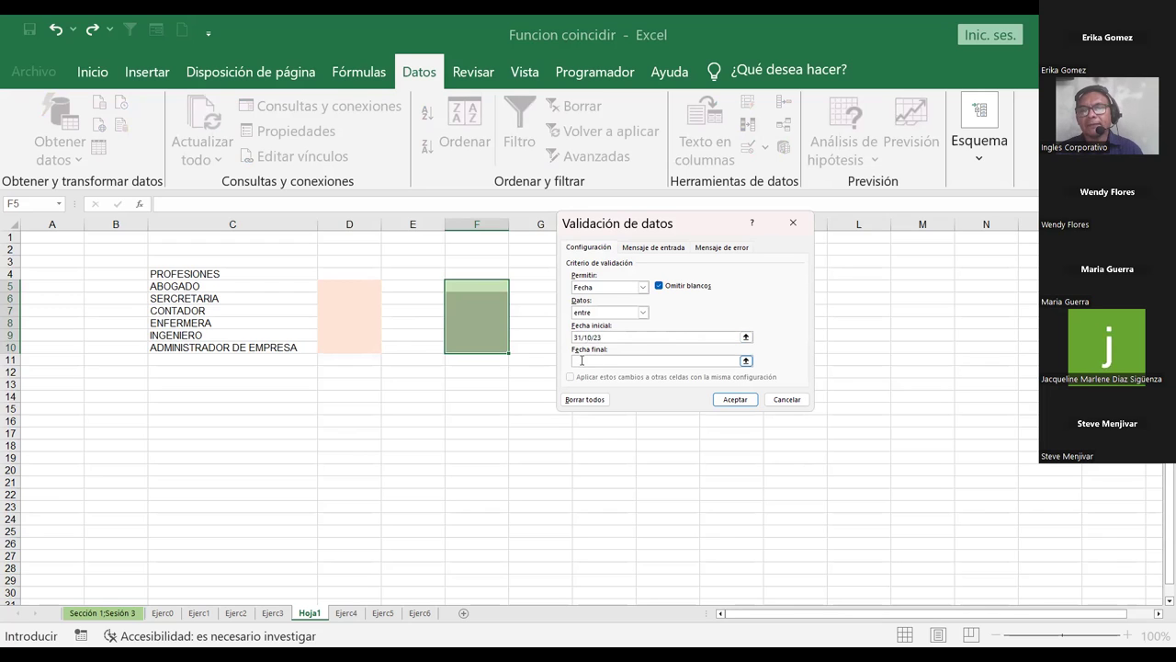
type("01/11/23")
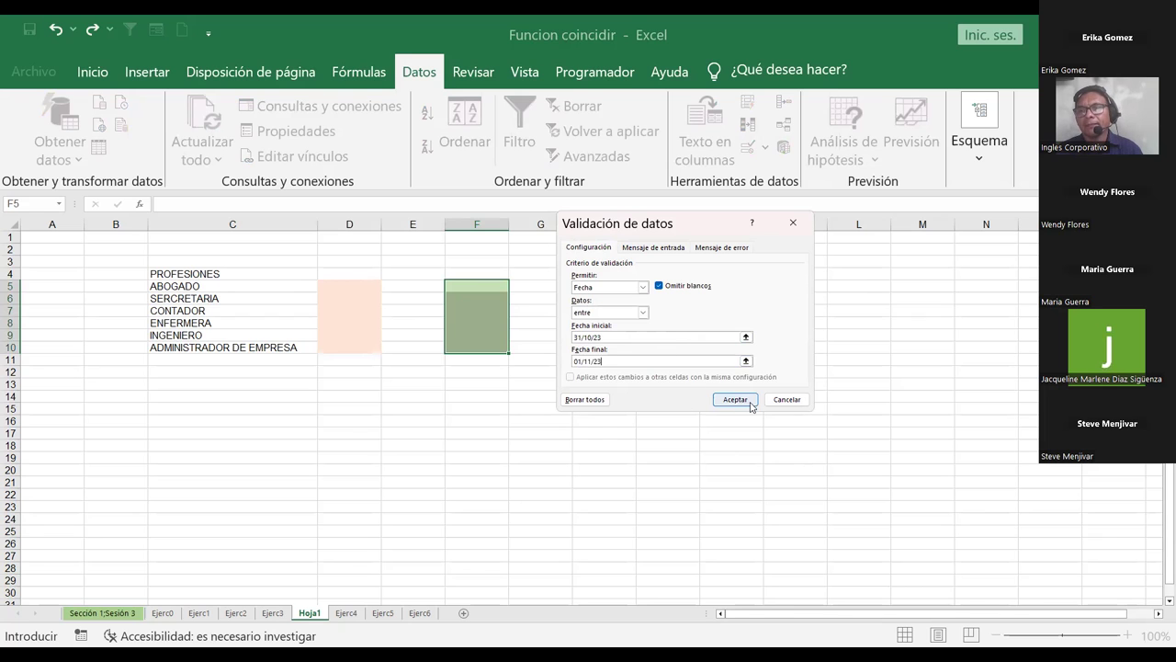
key("Return")
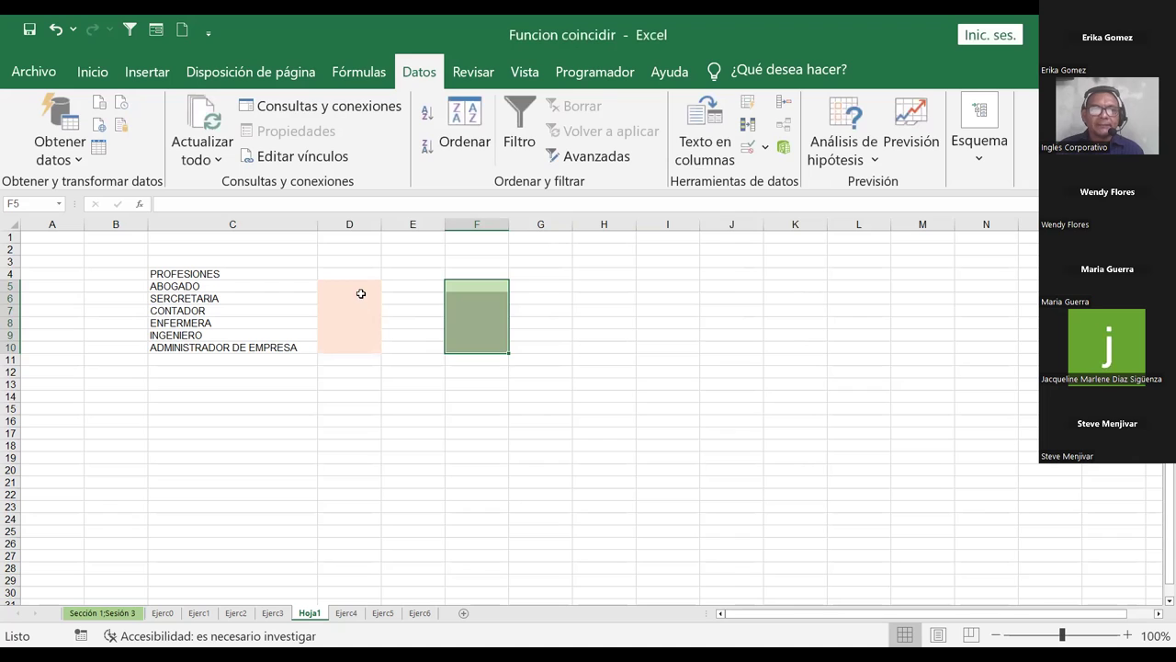
Step: Test the validation rule in cell D5 by trying the letter E and the number 7, cancelling each entry
left_click(360, 286)
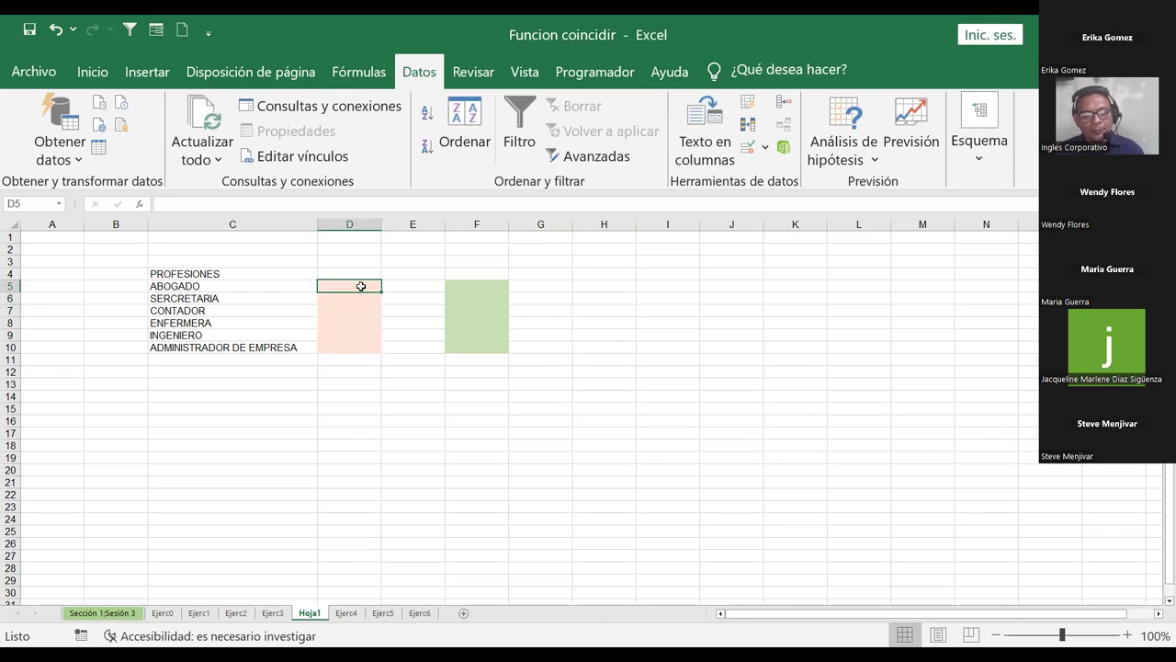
type("E")
key("Return")
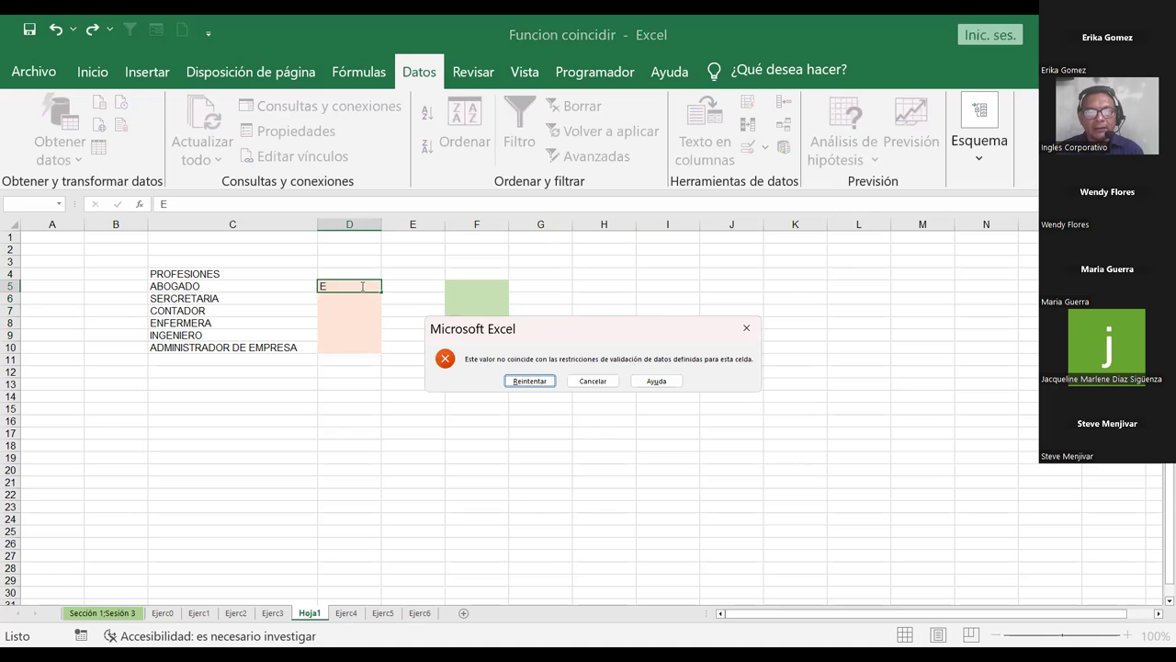
key("Escape")
type("J")
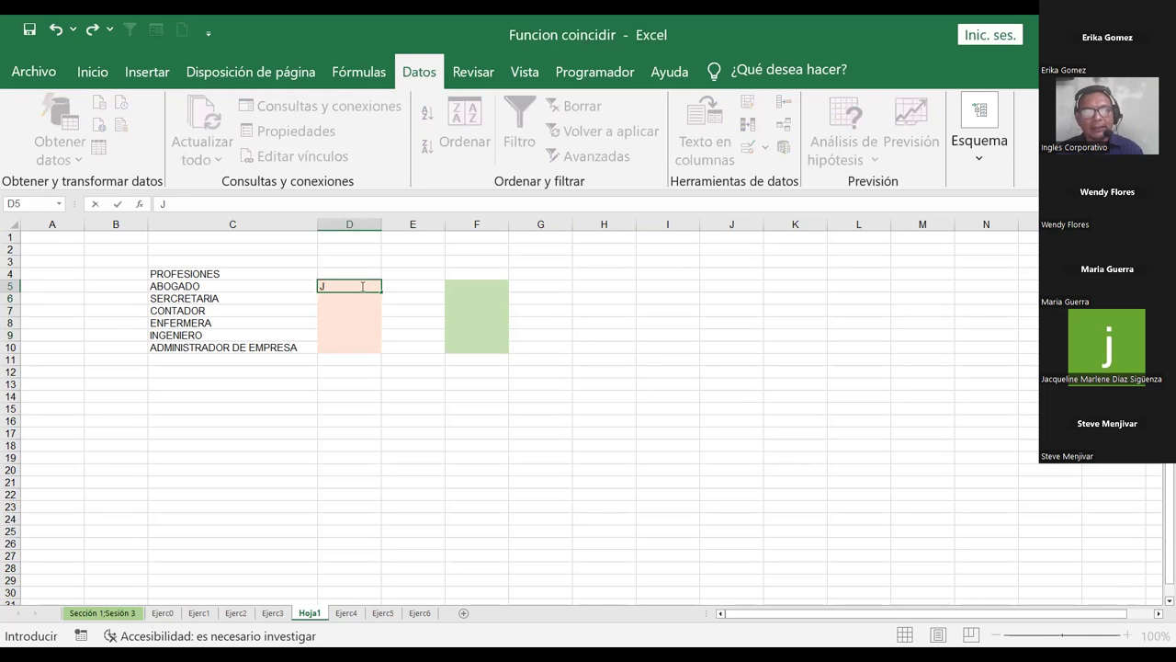
key("Escape")
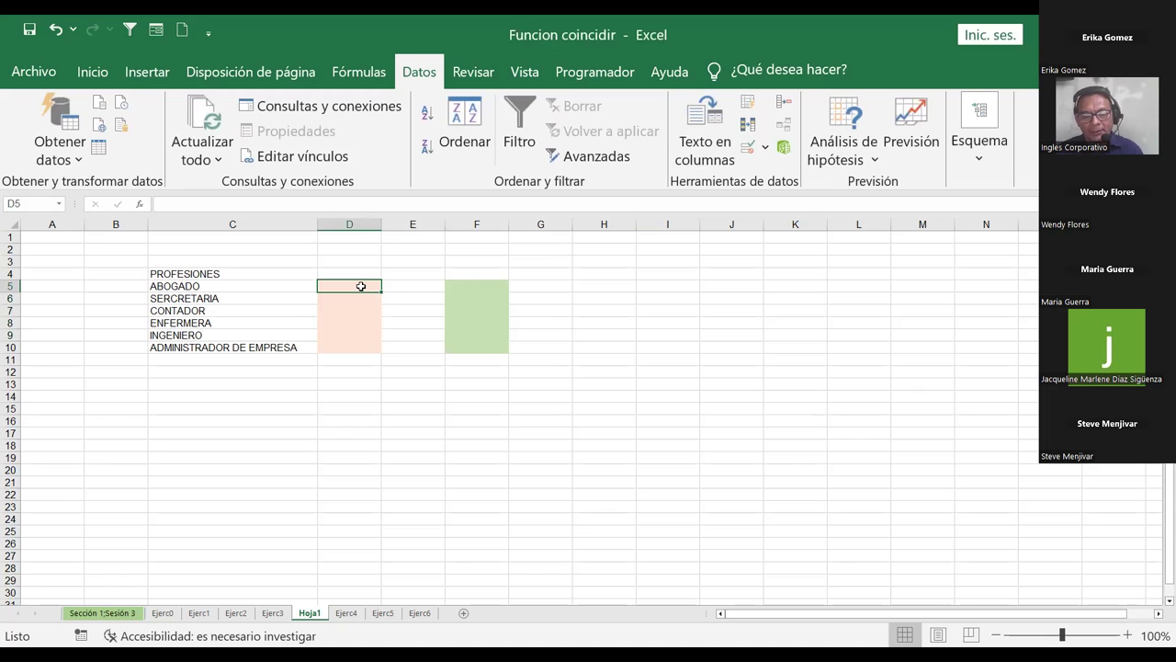
type("7")
key("Return")
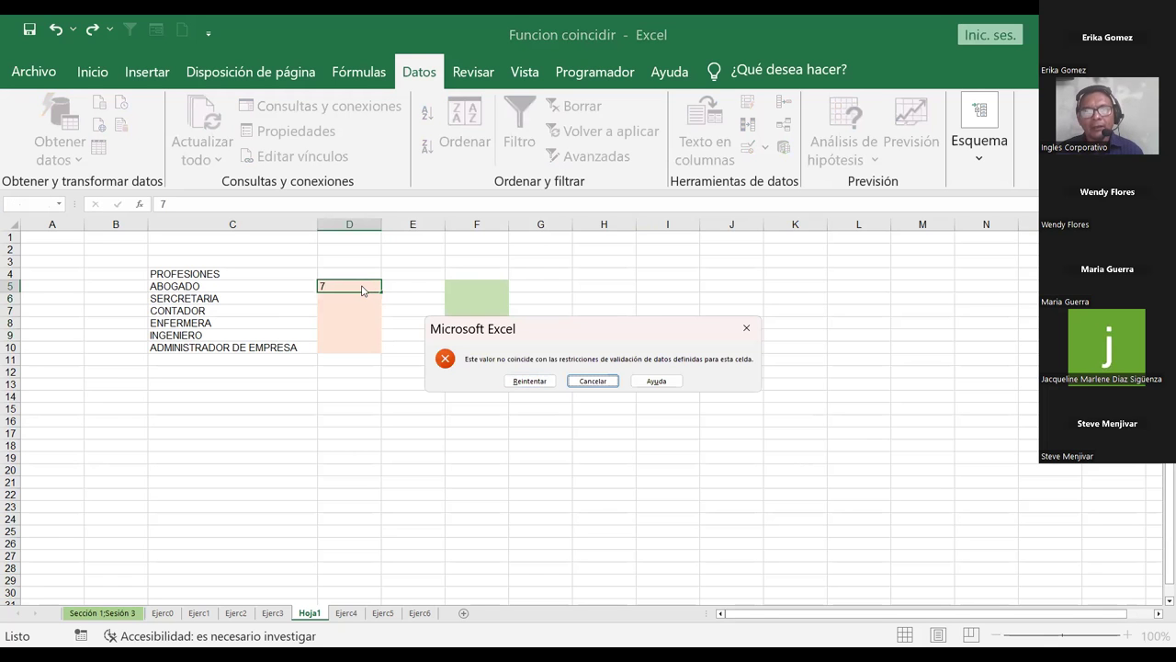
key("Escape")
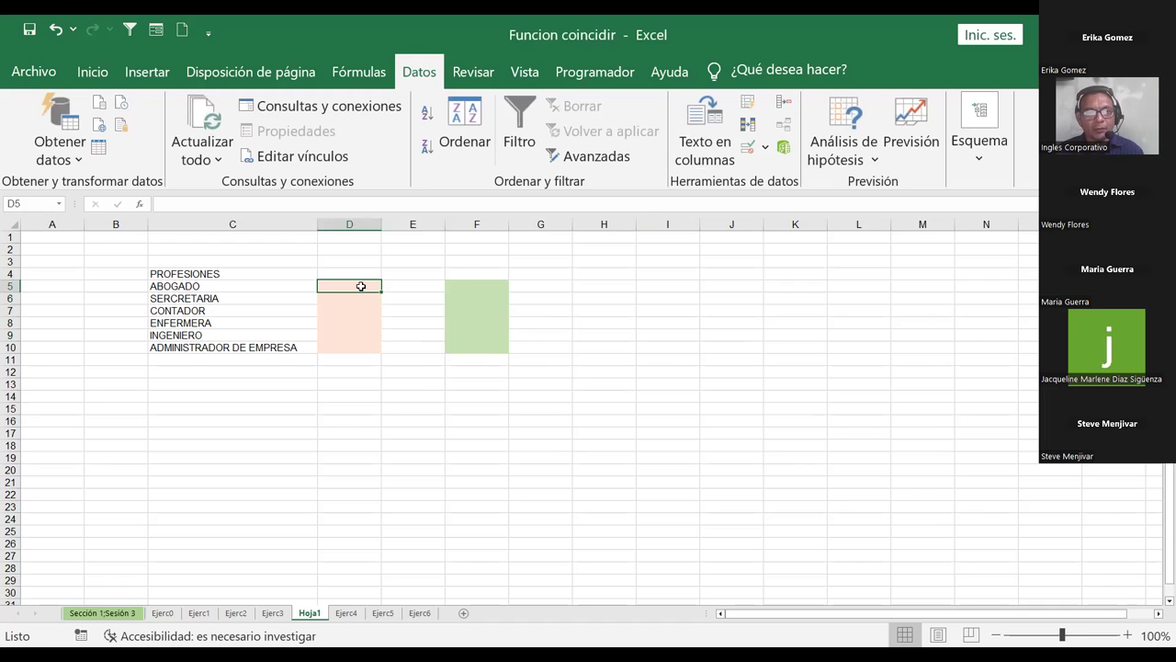
Step: Enter 10 in cell D5 for ABOGADO
type("10")
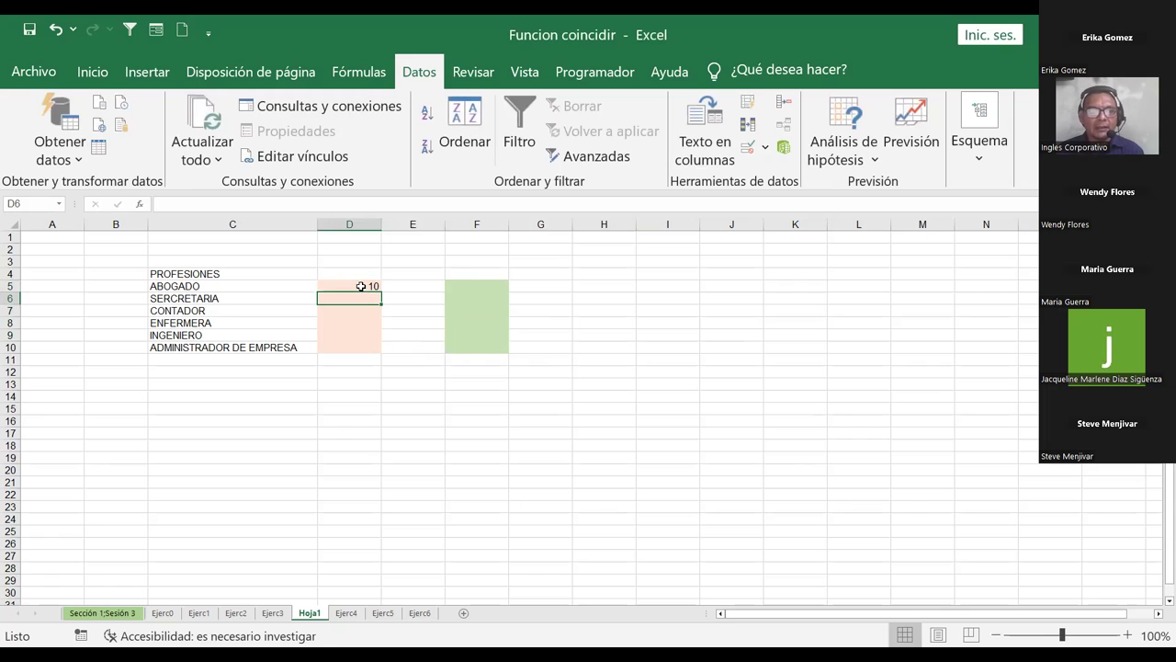
key("Down")
key("Down")
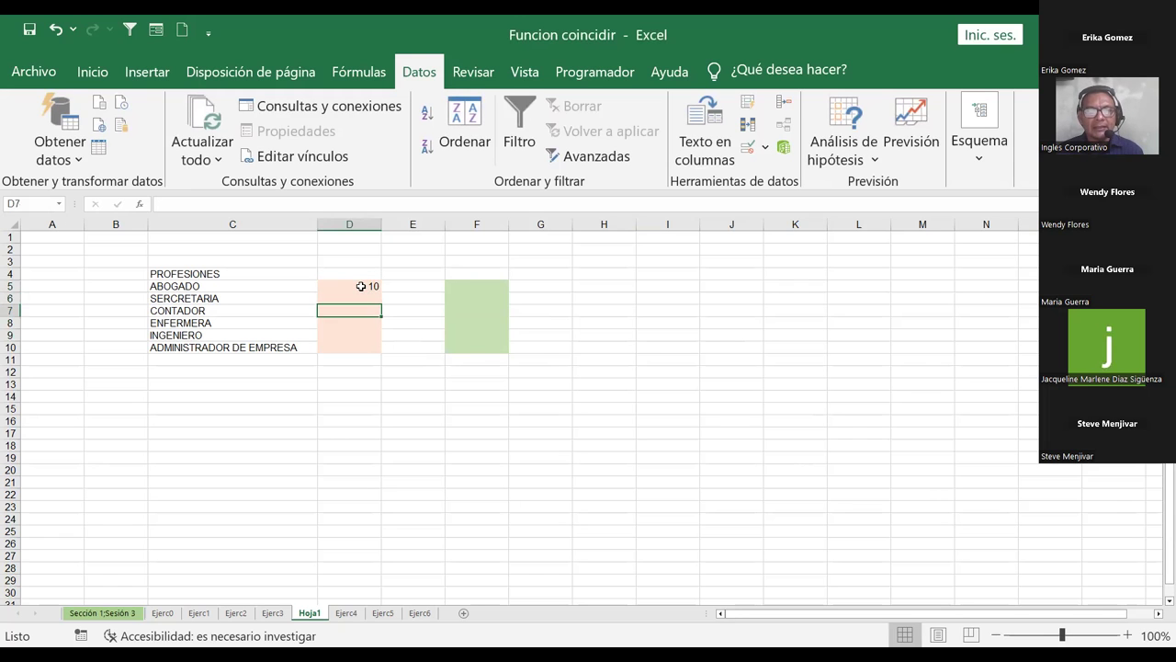
Step: Test the whole-number rule by trying to enter 20 in cell D8, and discard the trial entries
type("20")
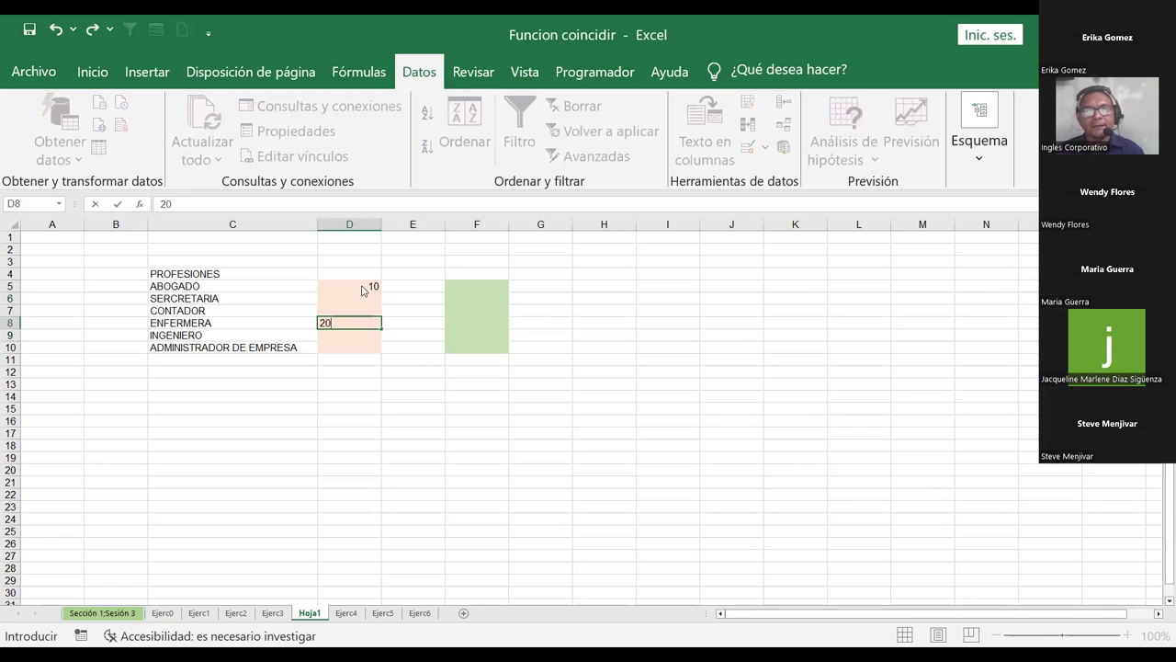
key("Return")
key("Escape")
key("Down")
type("2")
key("BackSpace")
type("=")
key("Down")
key("Escape")
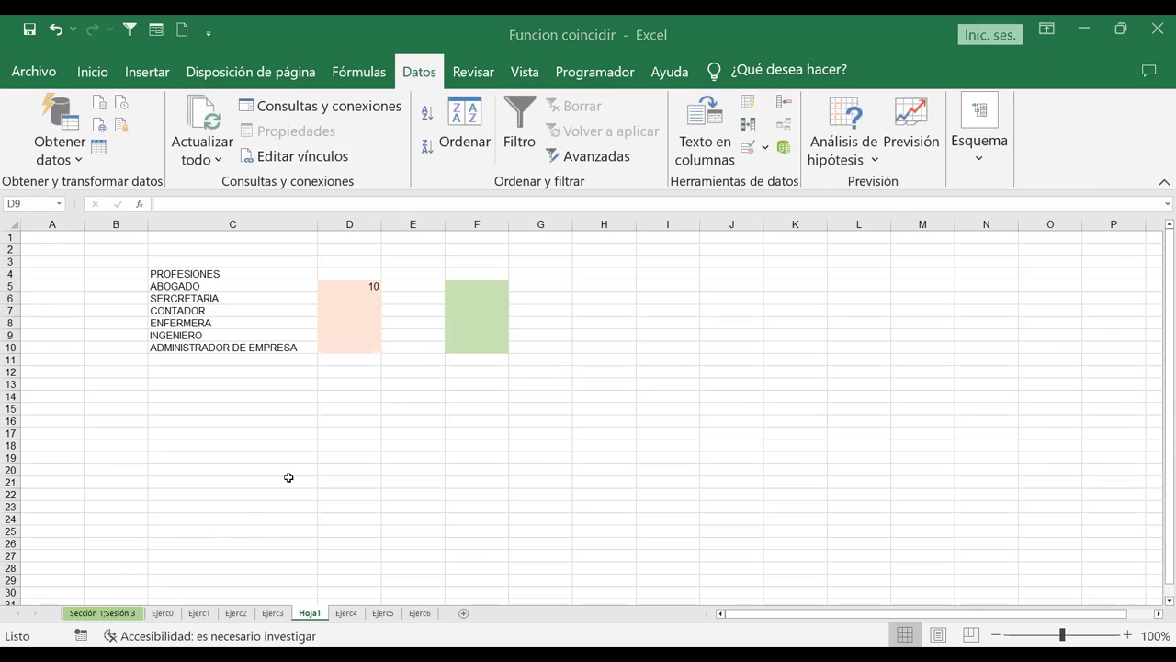
Step: Try to enter 45 in cell D7 and cancel the entry
left_click(366, 309)
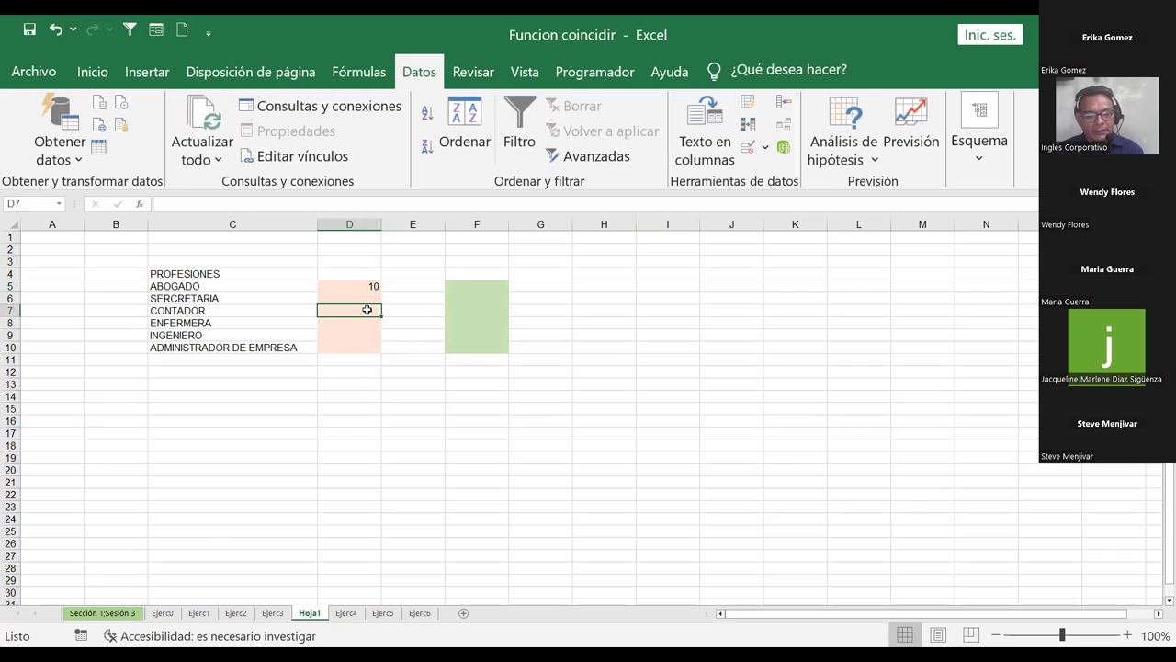
type("45")
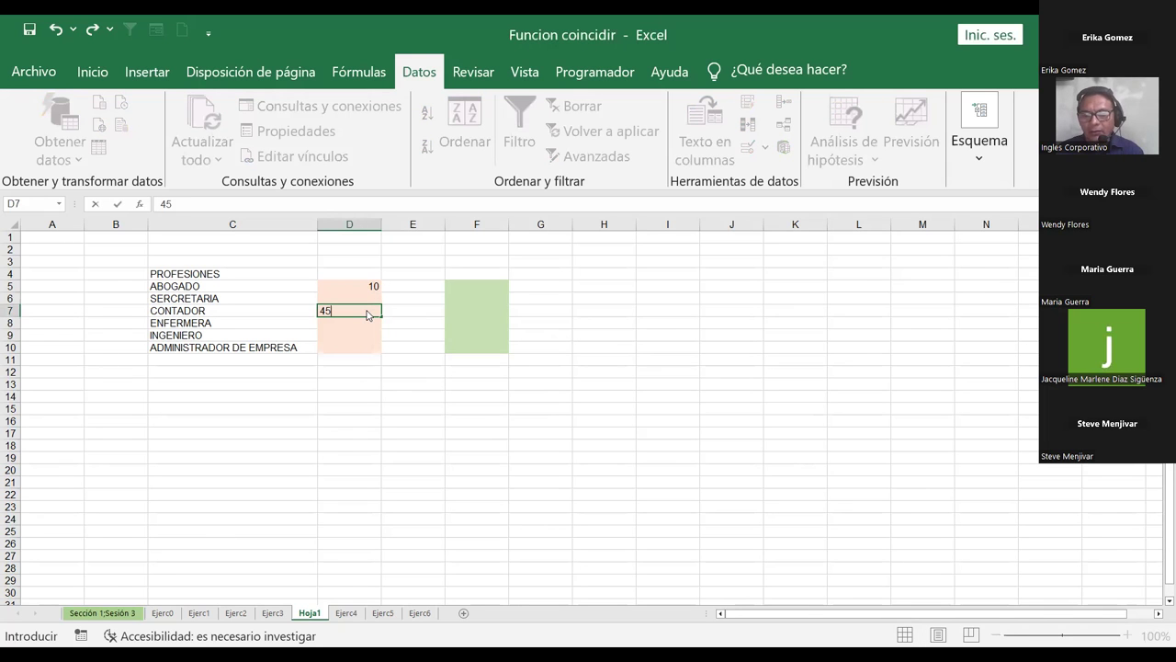
key("Up")
key("Escape")
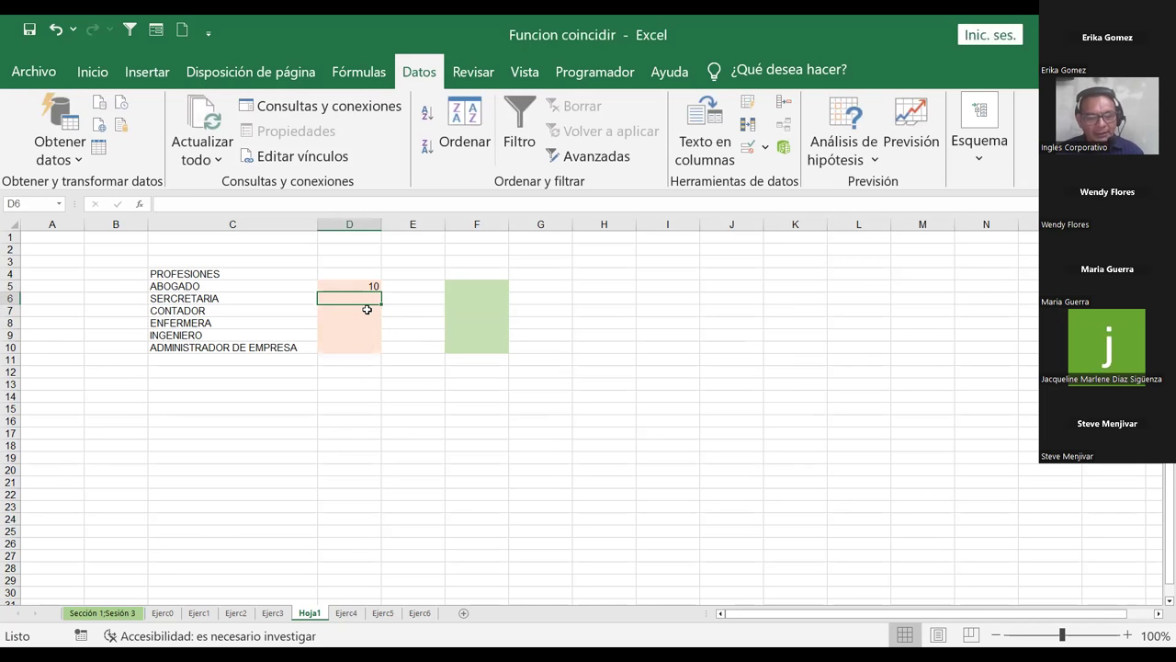
Step: Fill cells D10 and D9 with 15, cell D8 with 14 and cell D7 with 13
key("Down")
key("Down")
key("Down")
key("Down")
type("15")
key("Up")
type("15")
key("Up")
type("14")
key("Up")
type("13")
key("Up")
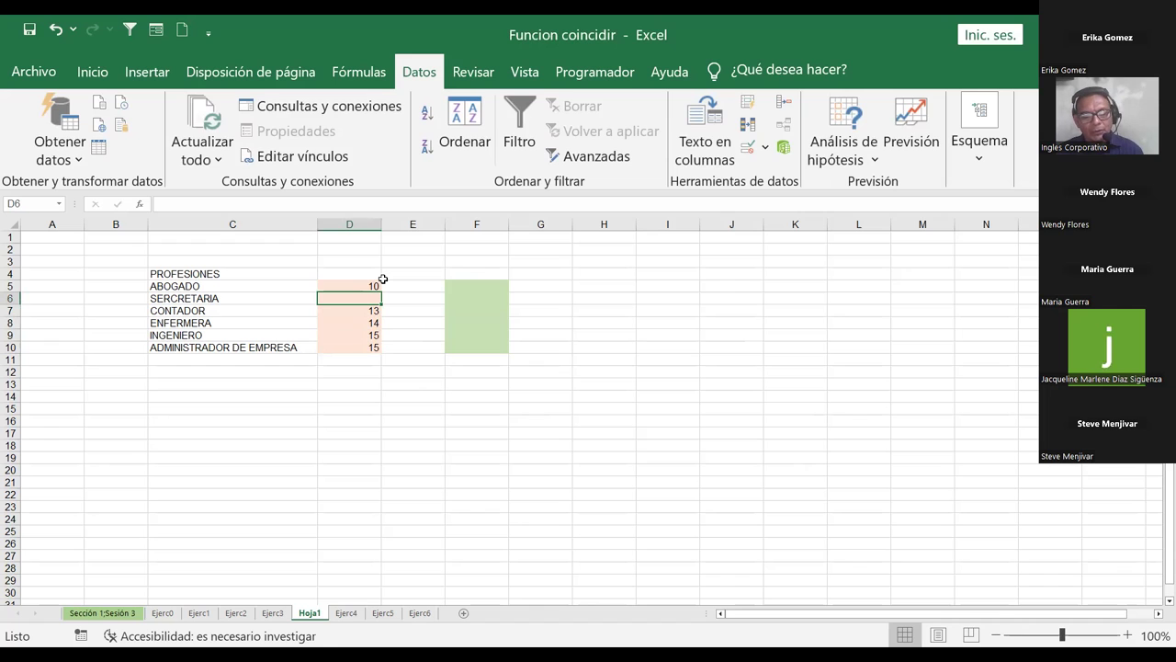
Step: Try to enter 16 in cell D6 and cancel the entry
type("16")
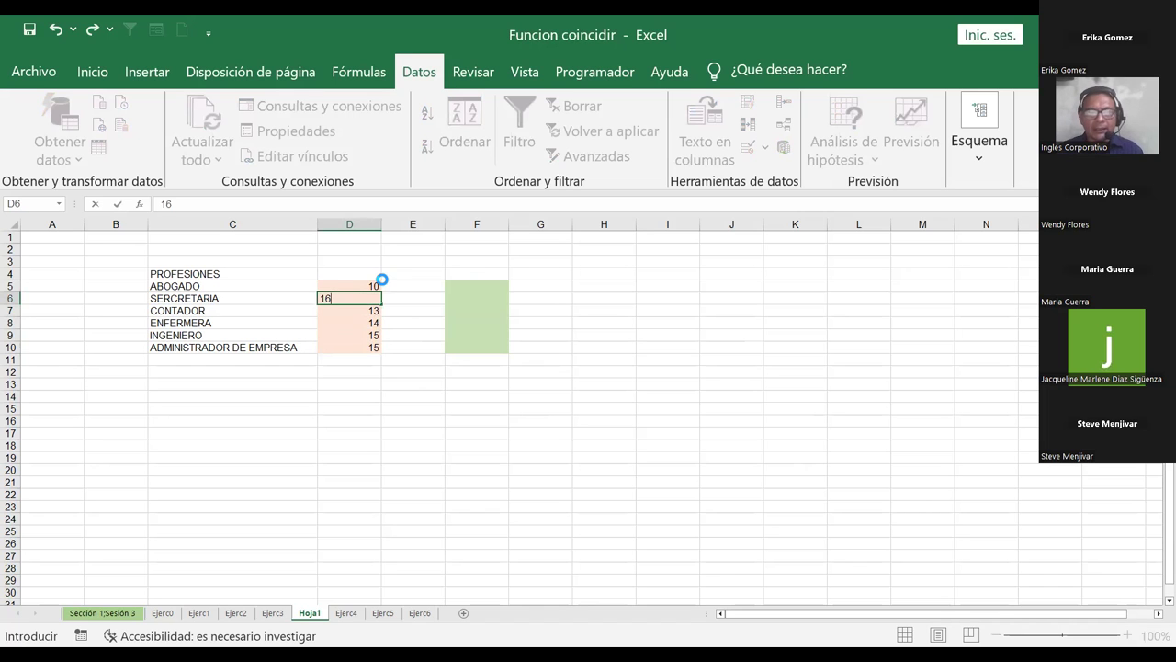
key("Return")
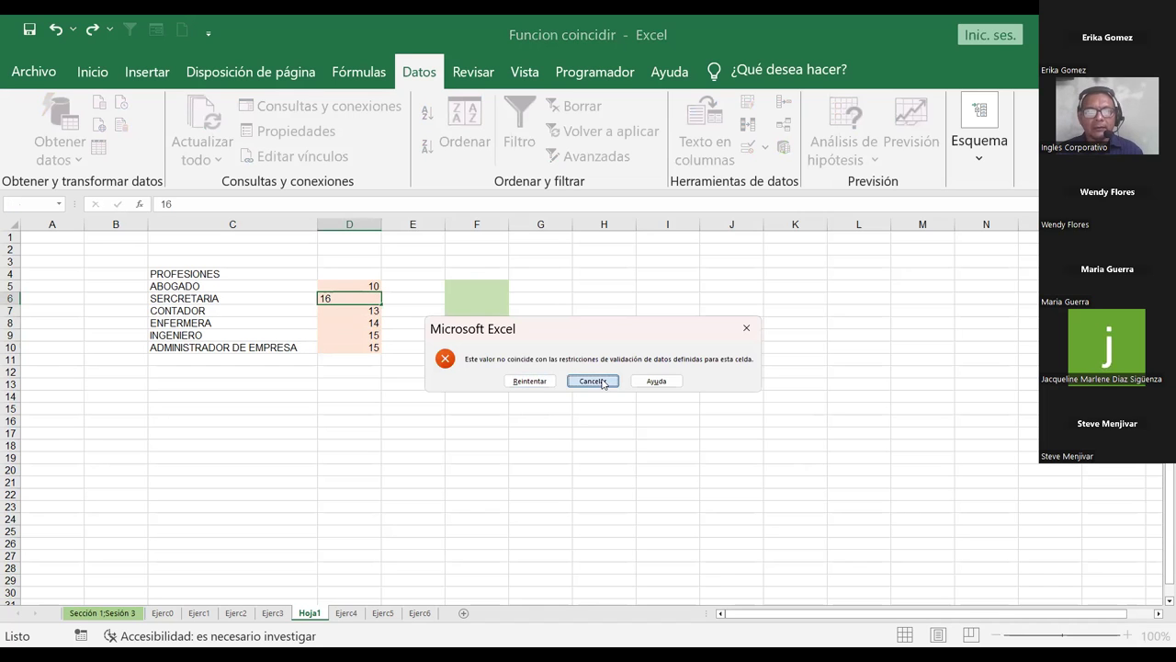
left_click(593, 380)
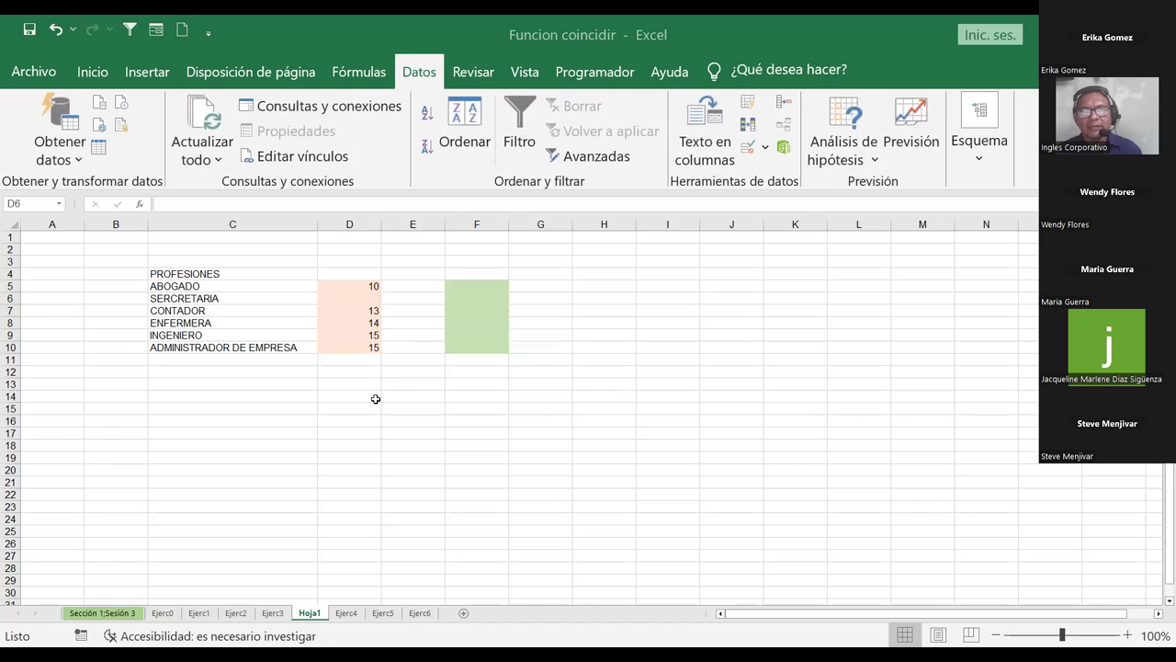
Step: Enter 12 in cell D6 for SERCRETARIA
type("12")
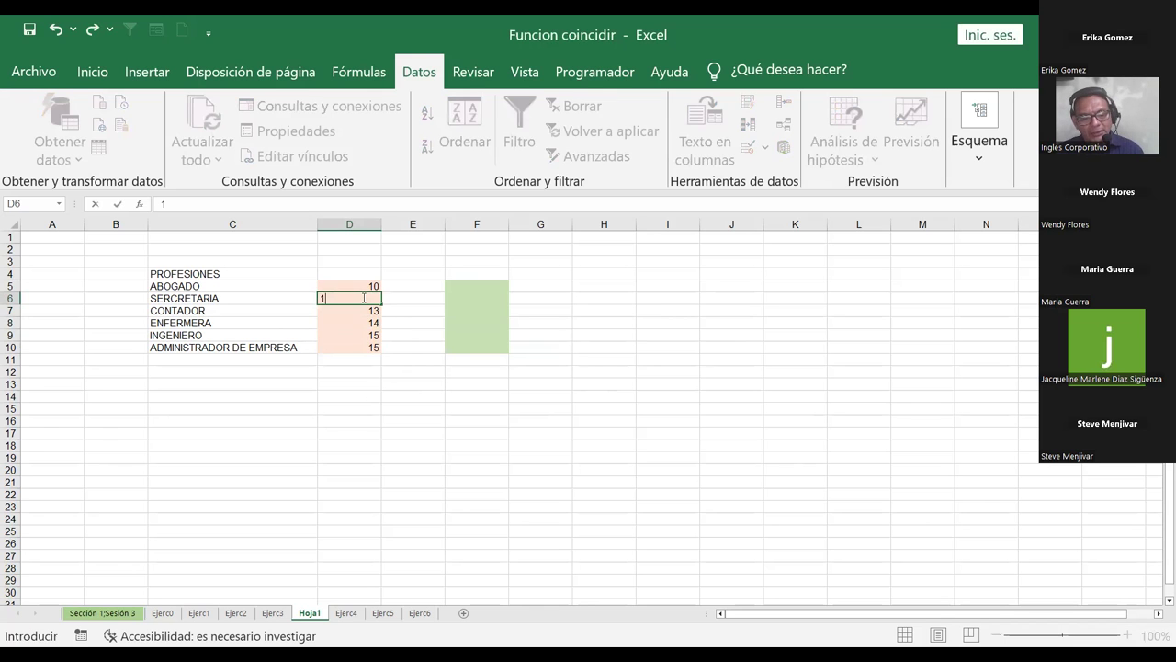
key("Return")
left_click(413, 372)
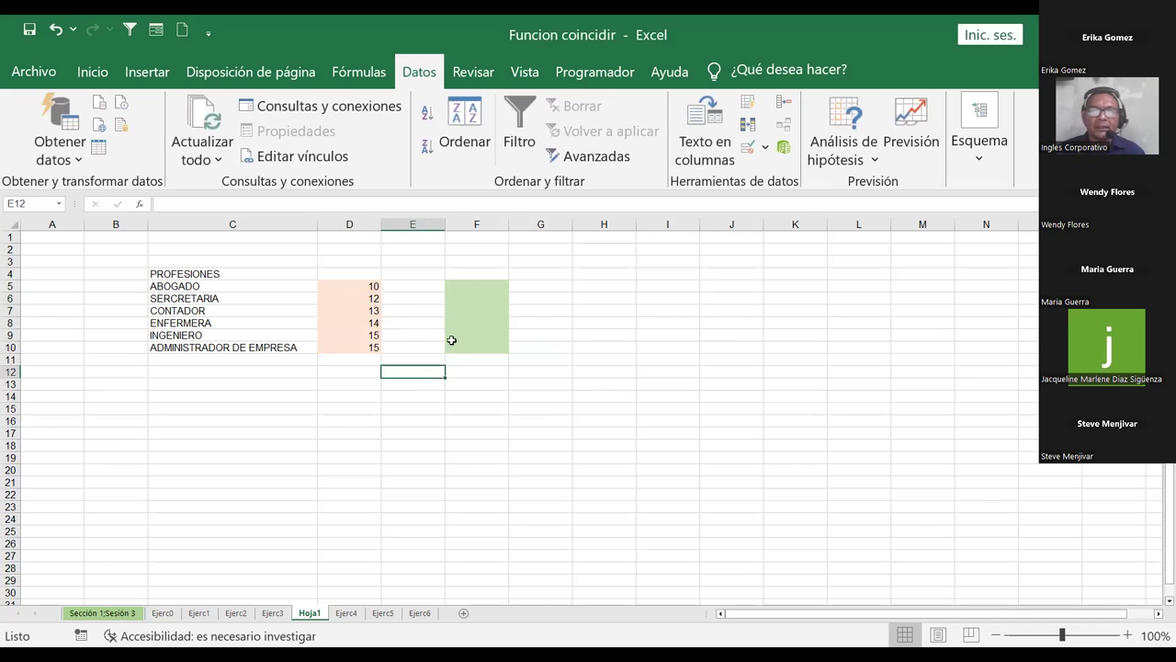
Step: Try to enter the date 02/11/23 in cell F5 and cancel the entry
left_click(465, 286)
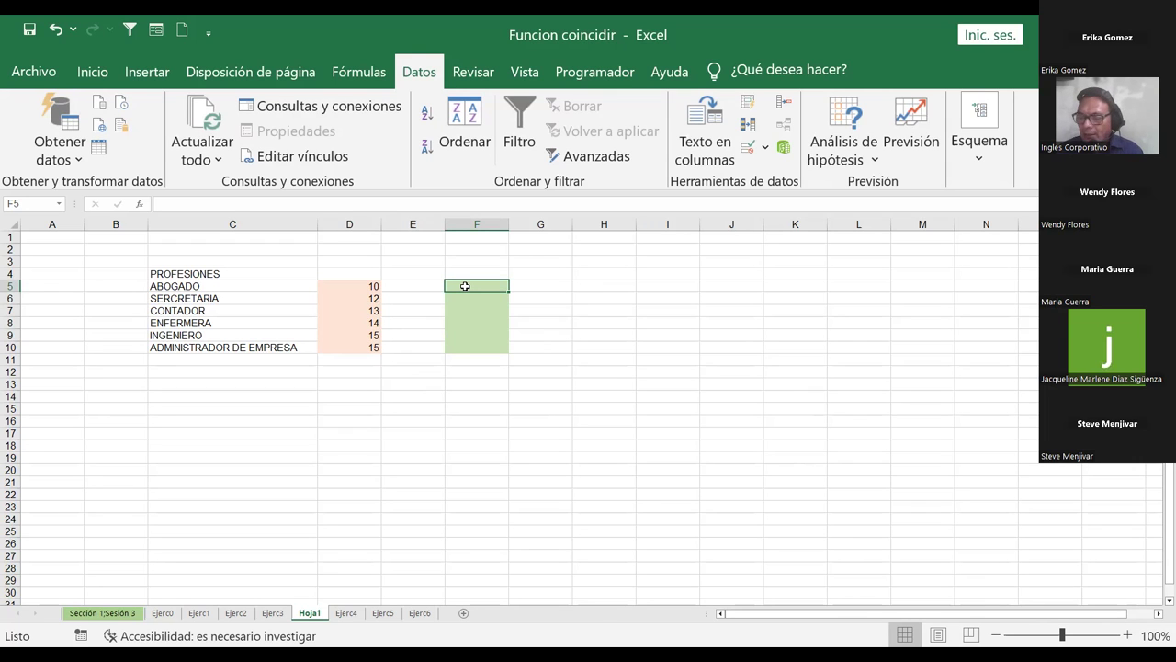
type("02/")
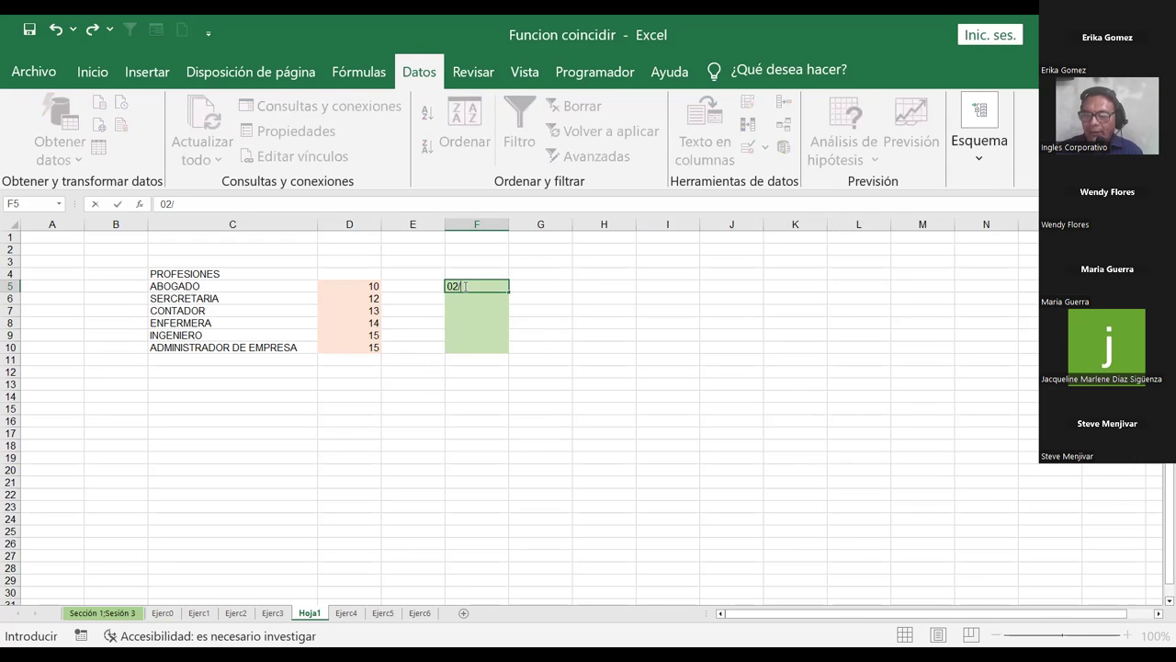
type("11/23")
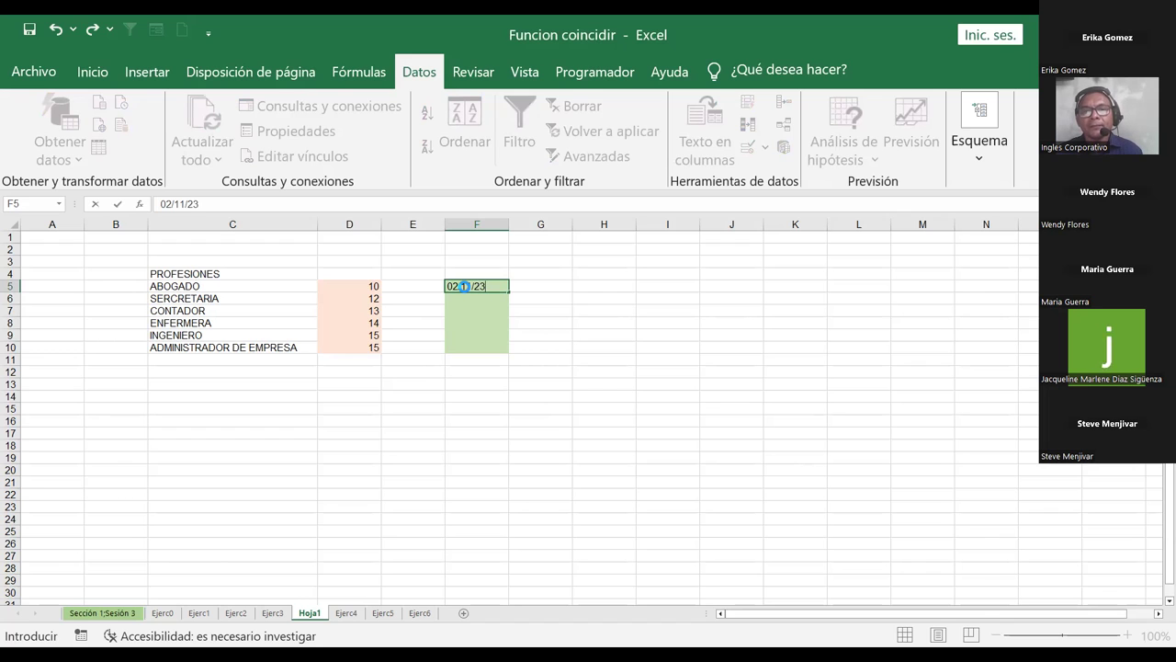
key("Return")
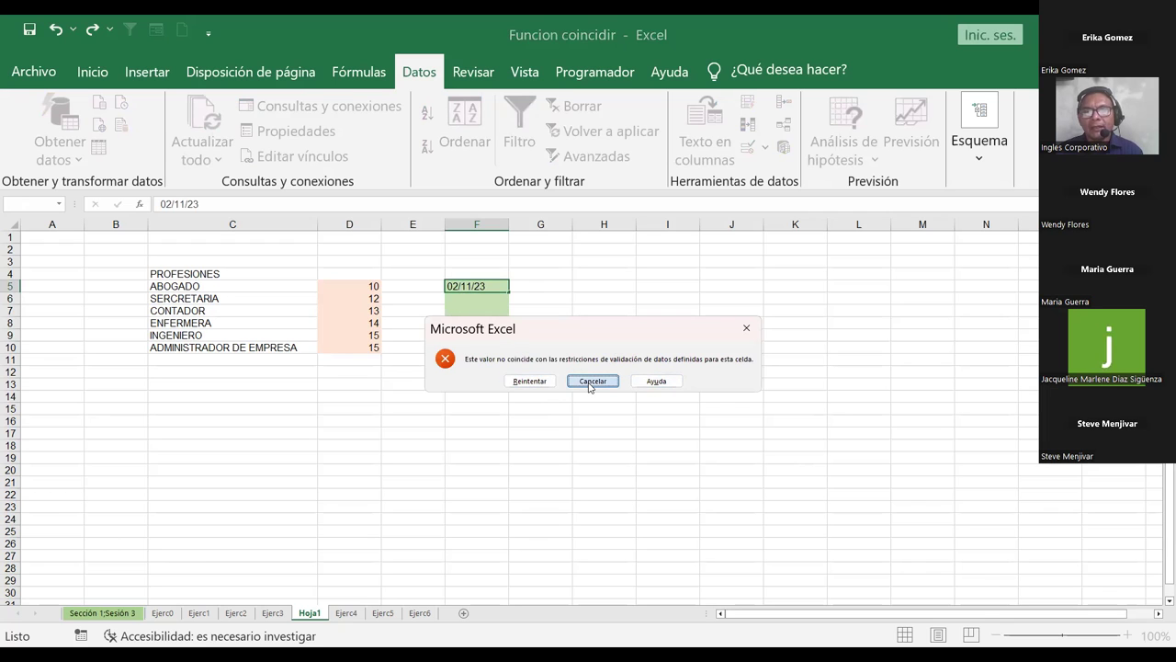
left_click(589, 381)
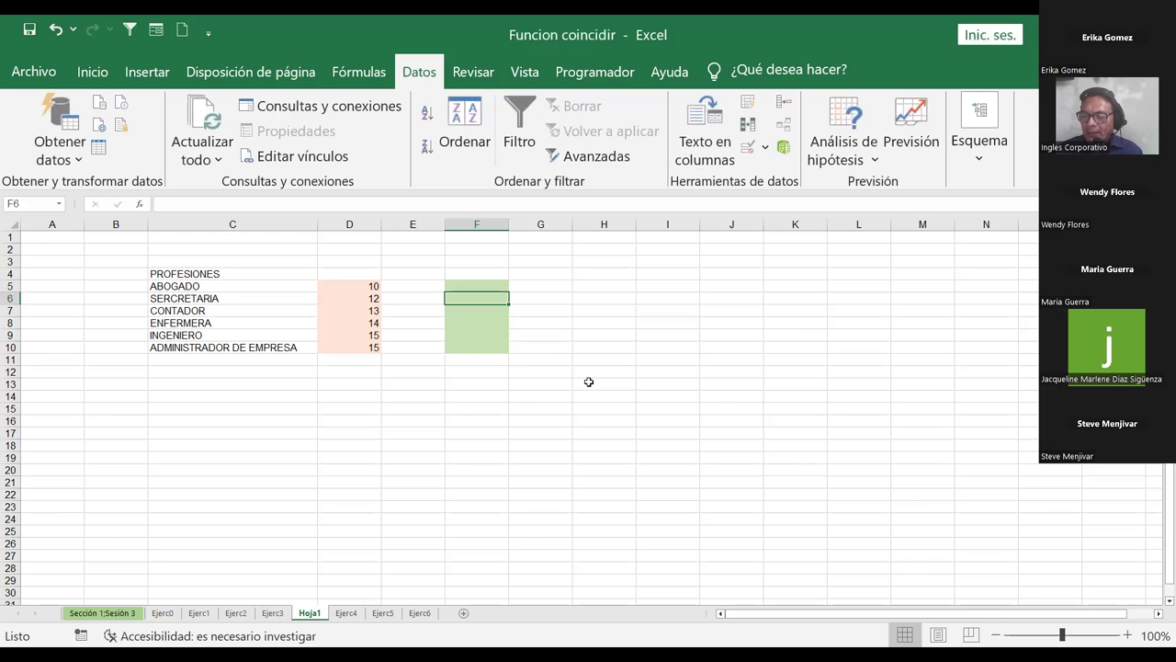
Step: Try to enter the date 24/12/23 in cell F6 and cancel the entry
type("24/12/23")
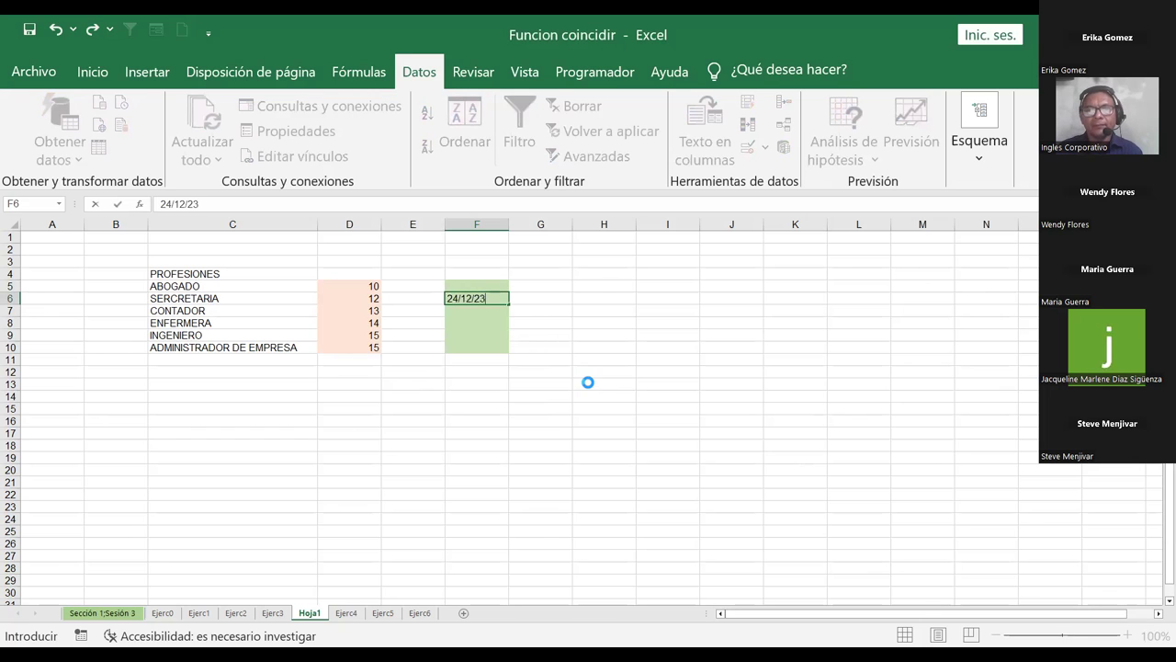
key("Return")
left_click(594, 381)
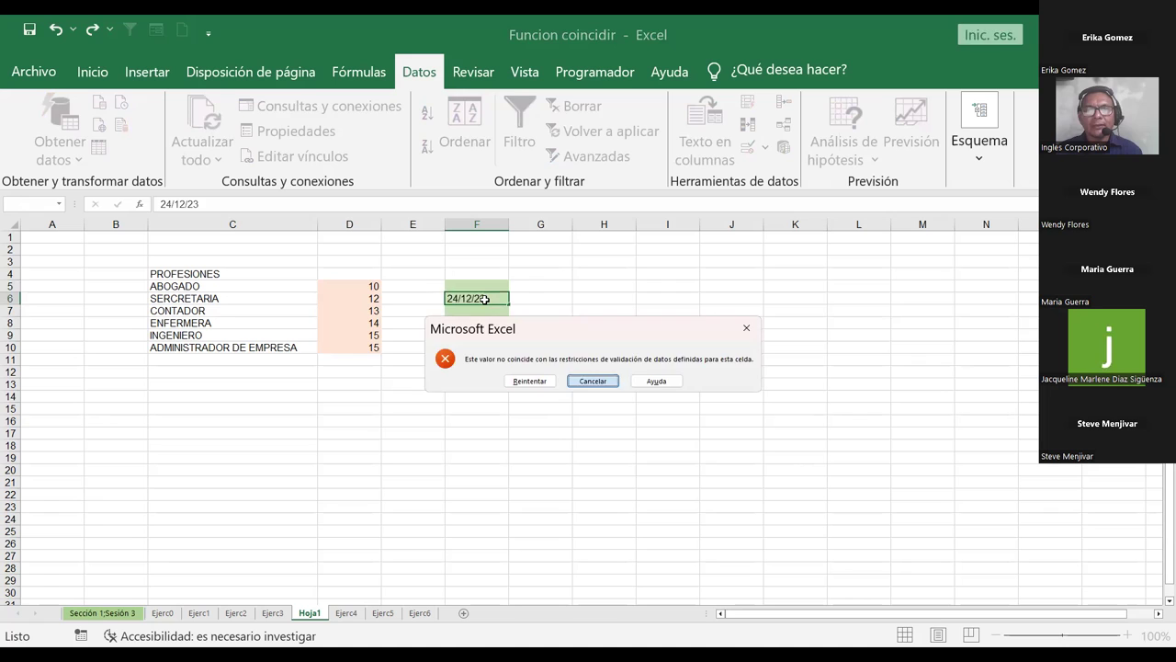
Step: Enter the date 31/10/2023 in cell F5
left_click(477, 283)
type("01")
key("BackSpace")
key("BackSpace")
type("31/10/2023")
key("Return")
type("Ç")
key("BackSpace")
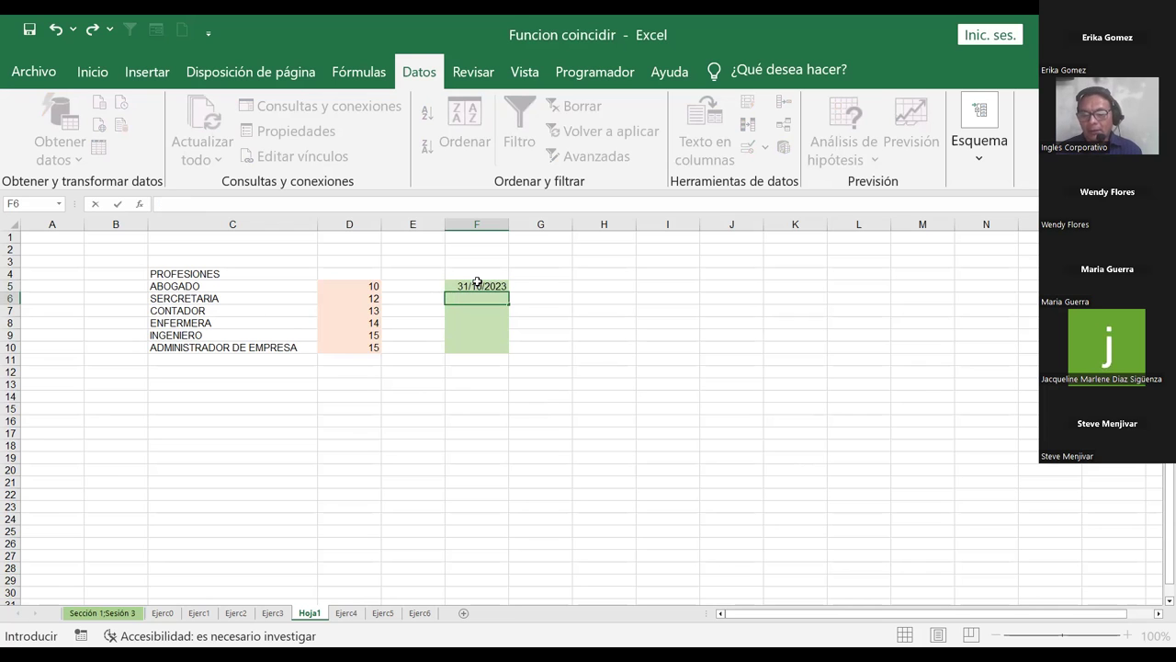
Step: Enter the date 01/11/23 in cell F10, the last green cell
key("Down")
key("Down")
key("Down")
key("Down")
type("0")
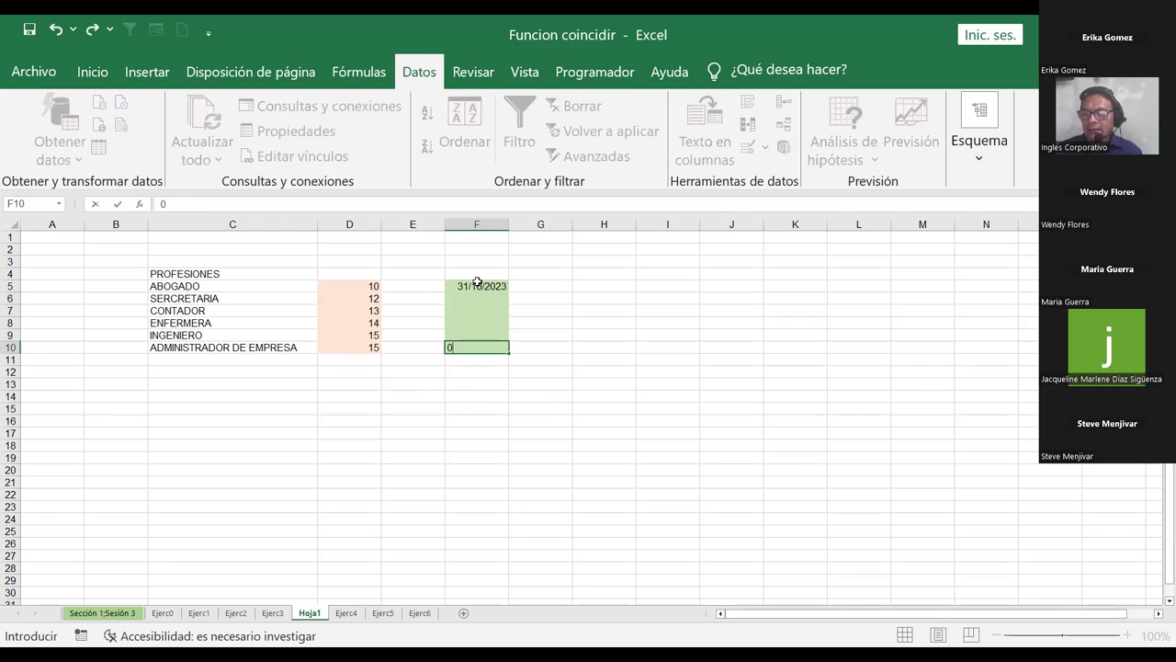
type("1/11/23")
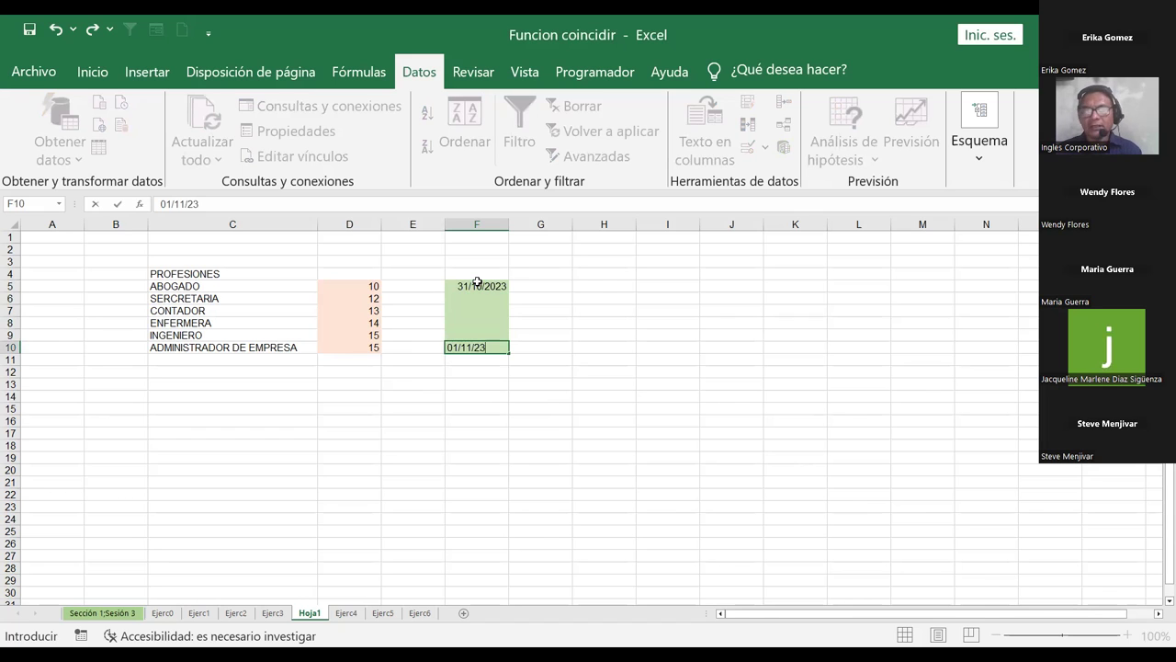
key("Return")
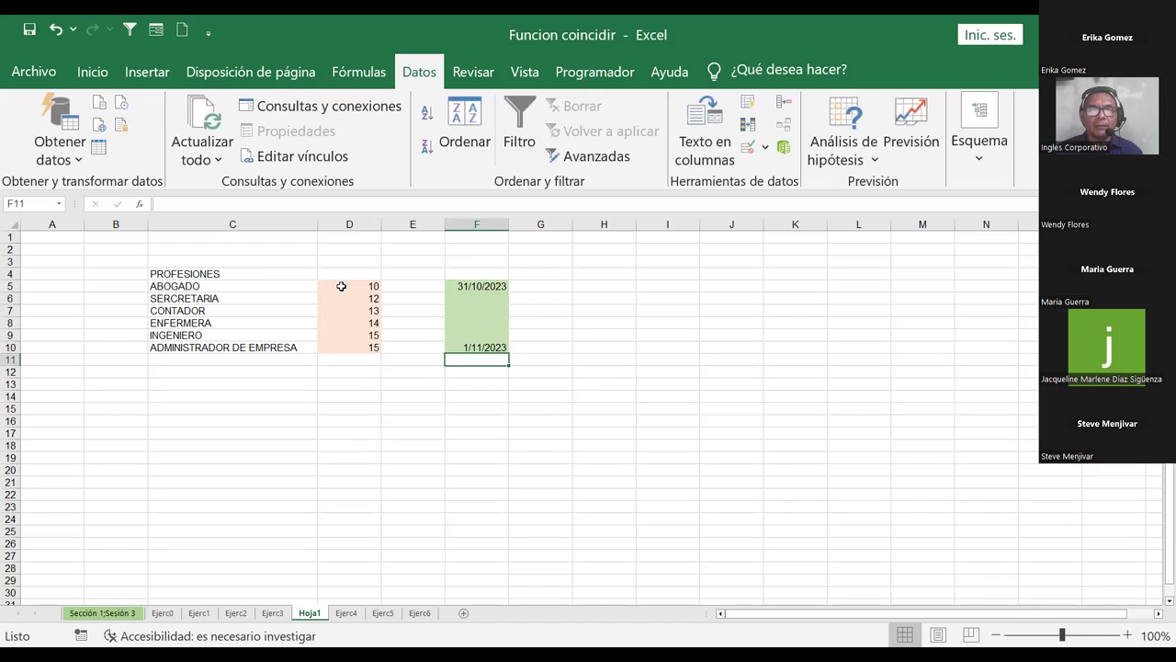
Step: Clear all contents, formatting and validation from cells D5:D10 and F5:F10
left_click_drag(341, 286, 335, 350)
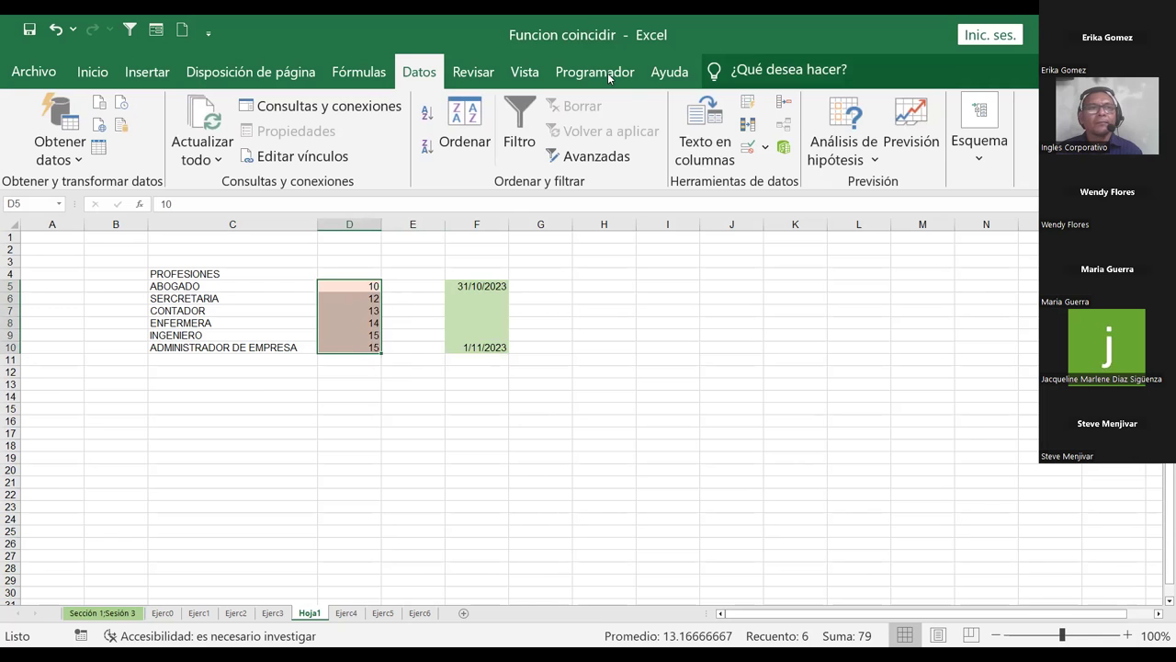
left_click(94, 73)
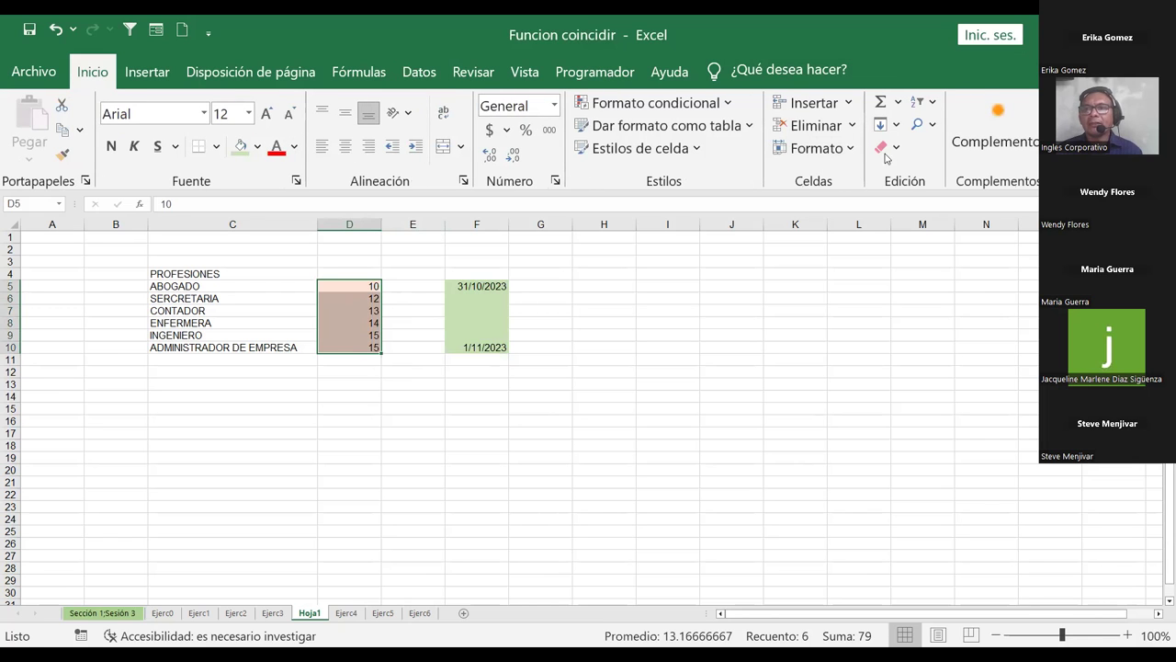
left_click_drag(476, 286, 477, 348)
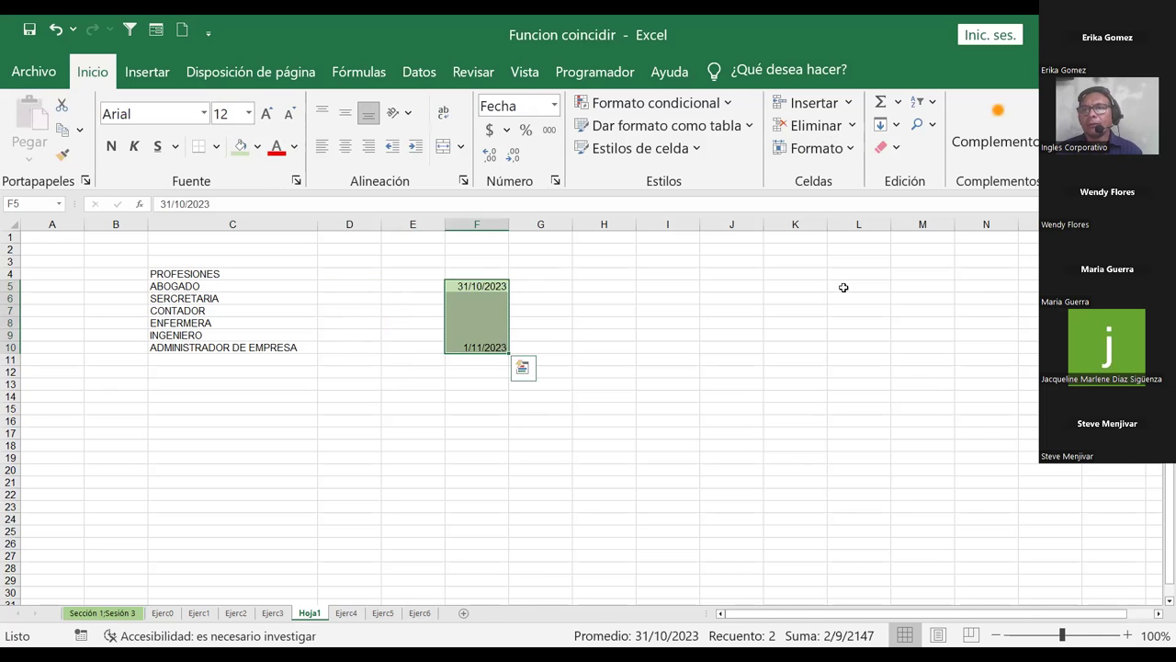
left_click(887, 147)
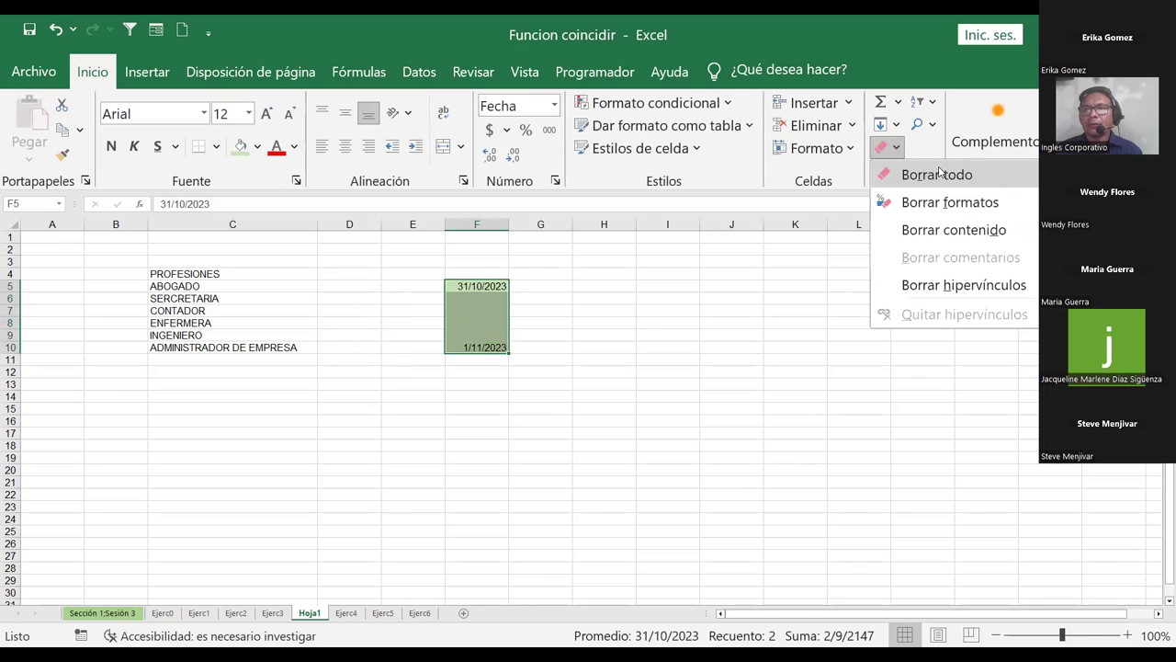
left_click(939, 173)
Step: Check the data validation settings of cells D5:D10 and leave them without making changes
left_click_drag(379, 285, 341, 343)
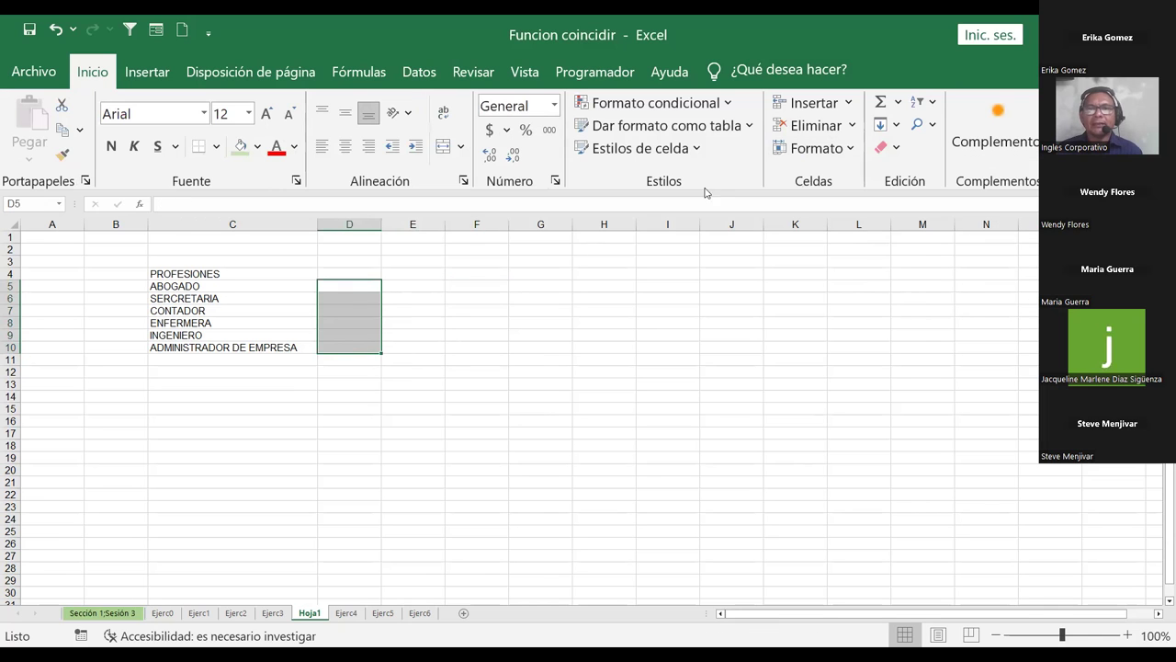
left_click(423, 72)
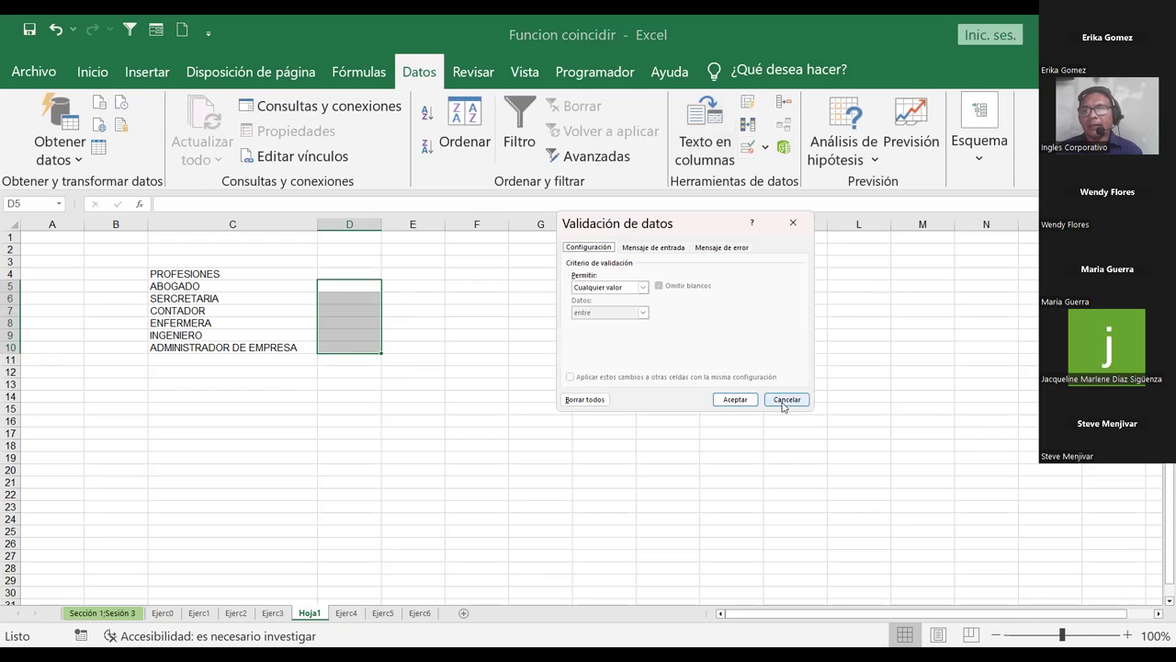
left_click(784, 404)
left_click(436, 305)
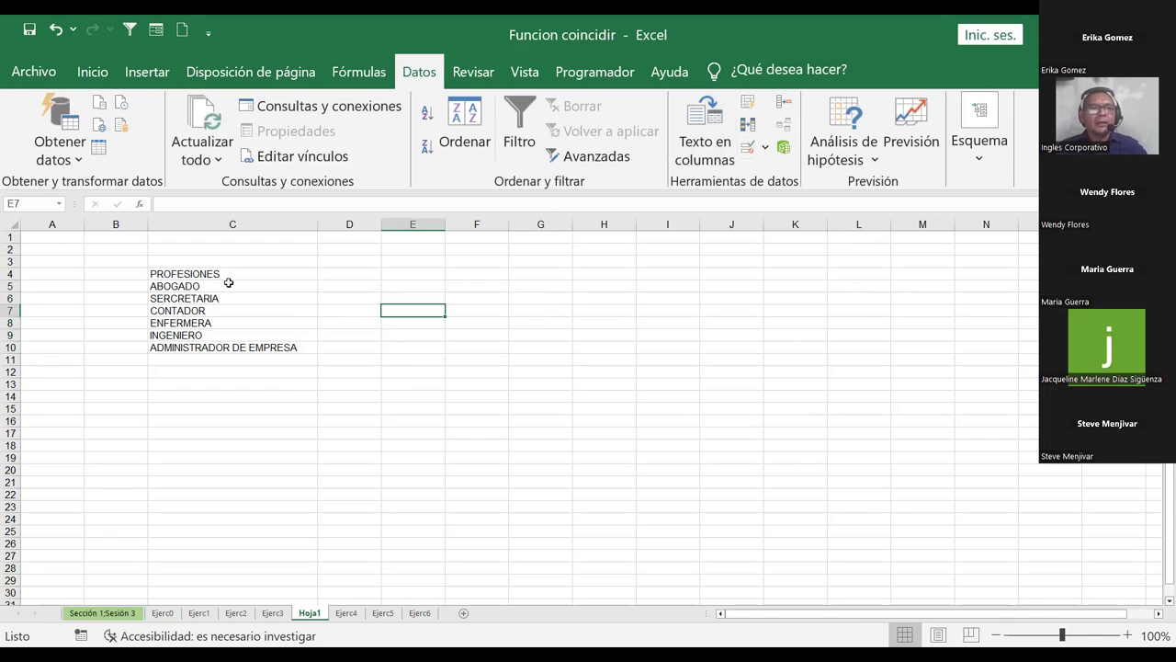
Step: Enter the heading PROFESIONES in cell E4
left_click(348, 273)
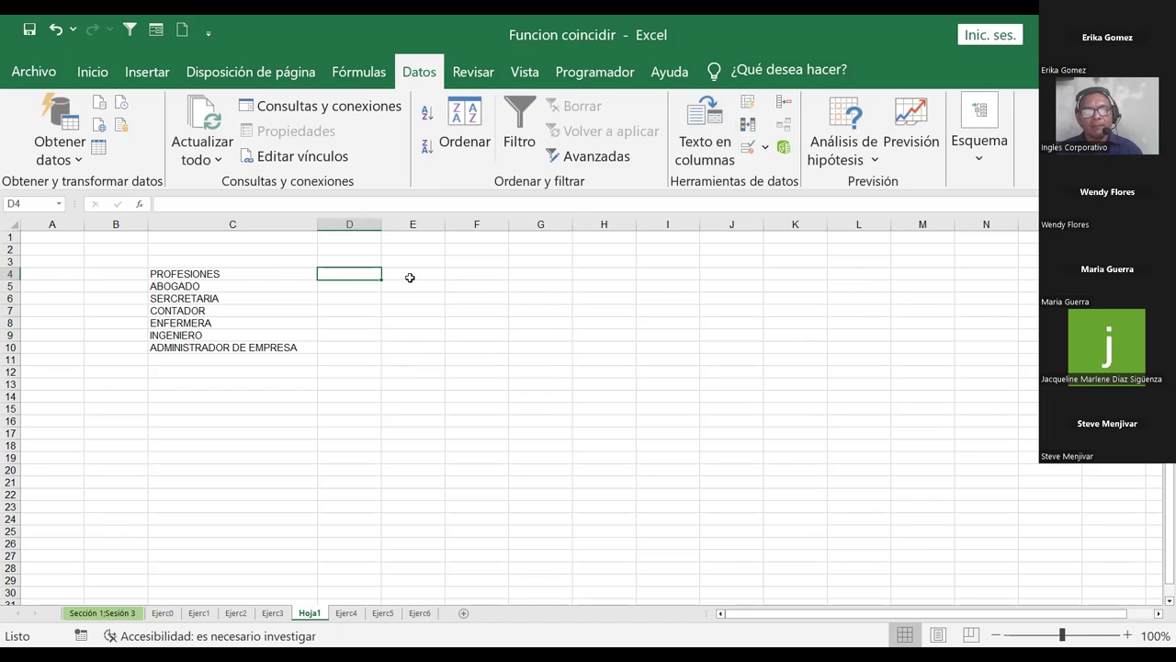
left_click(410, 277)
type("PROFESIONES")
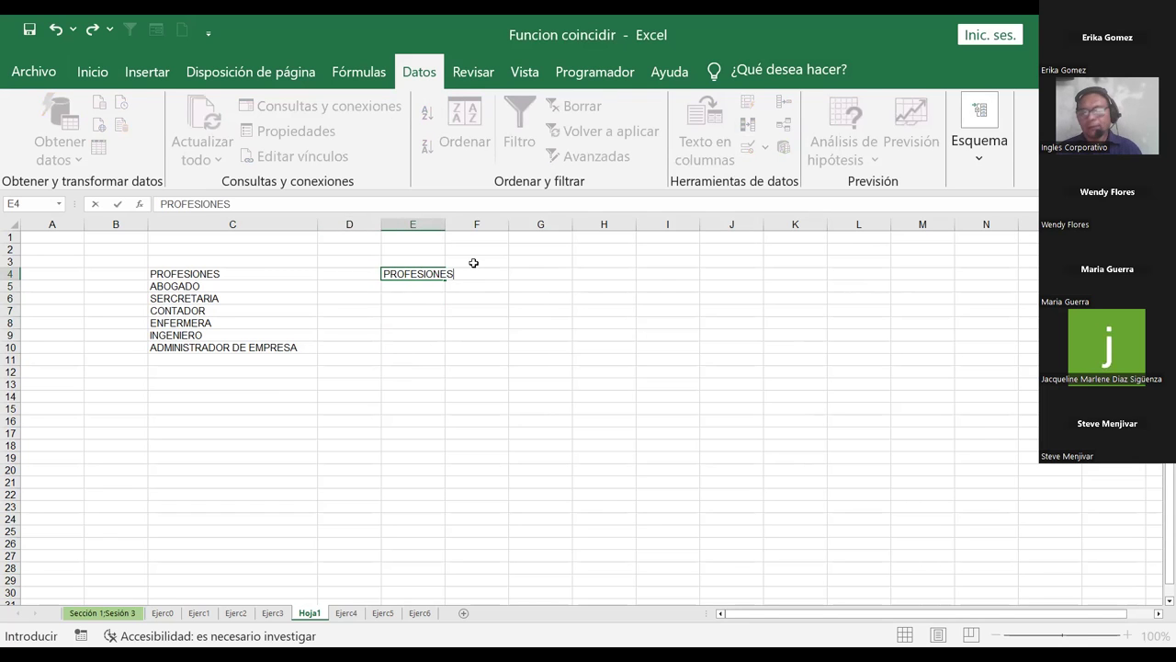
key("Return")
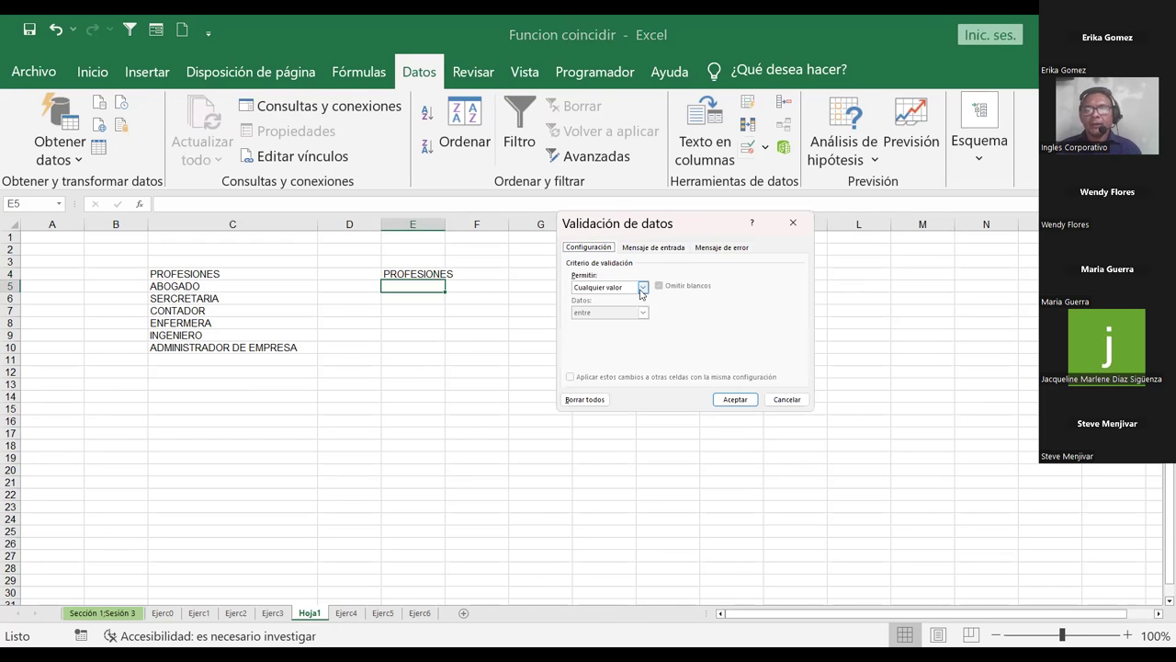
Step: Apply list validation with an in-cell drop-down to cell E5, using the professions in C5:C10 as the source
left_click(643, 287)
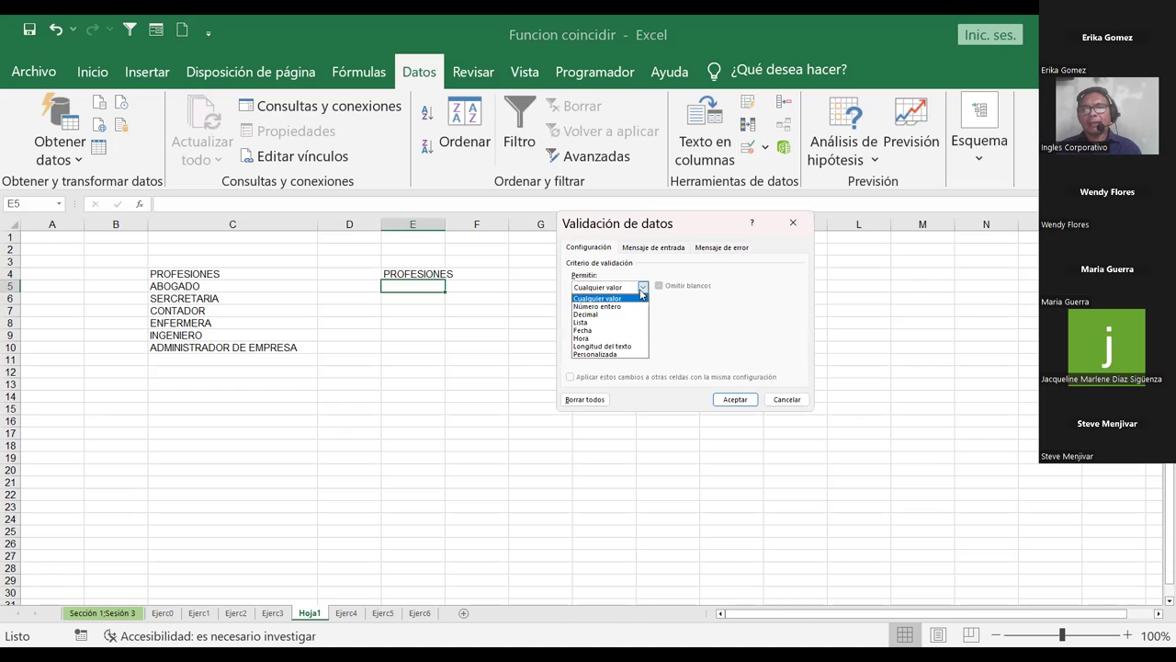
left_click(608, 321)
left_click(746, 336)
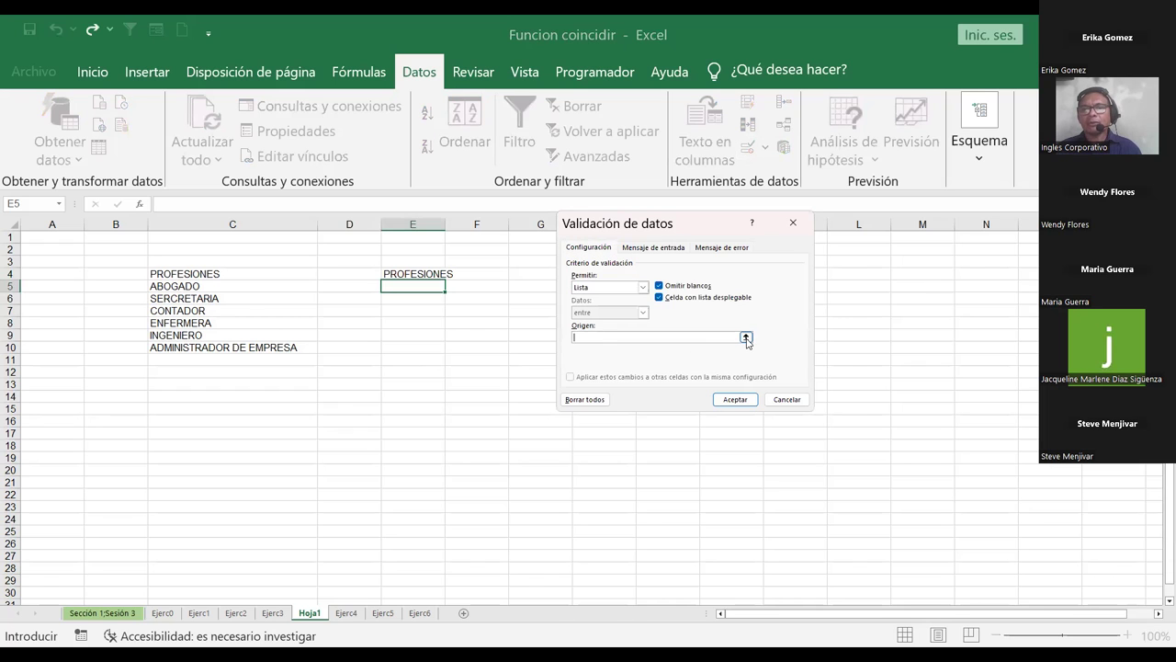
left_click_drag(183, 287, 192, 342)
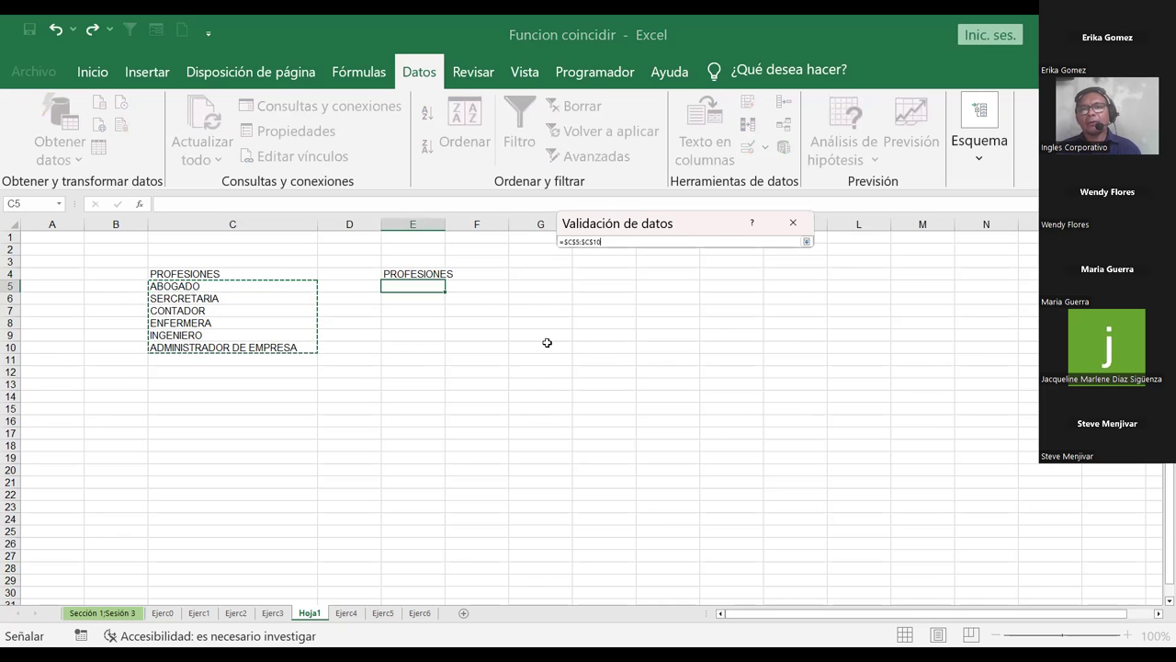
left_click(806, 242)
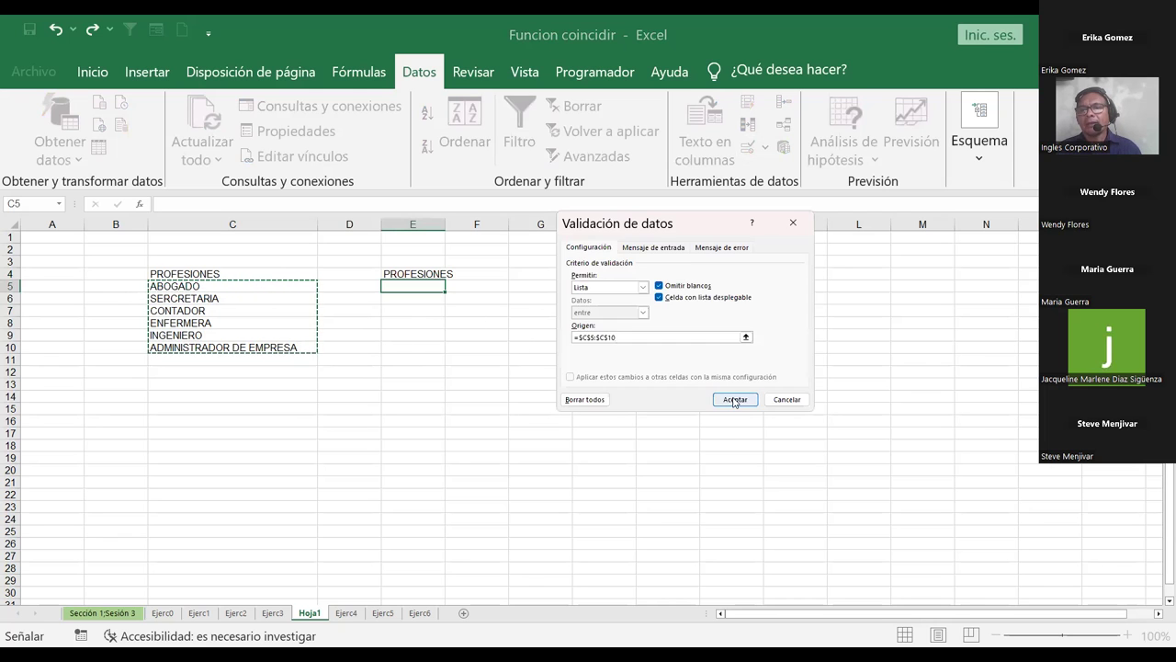
left_click(735, 400)
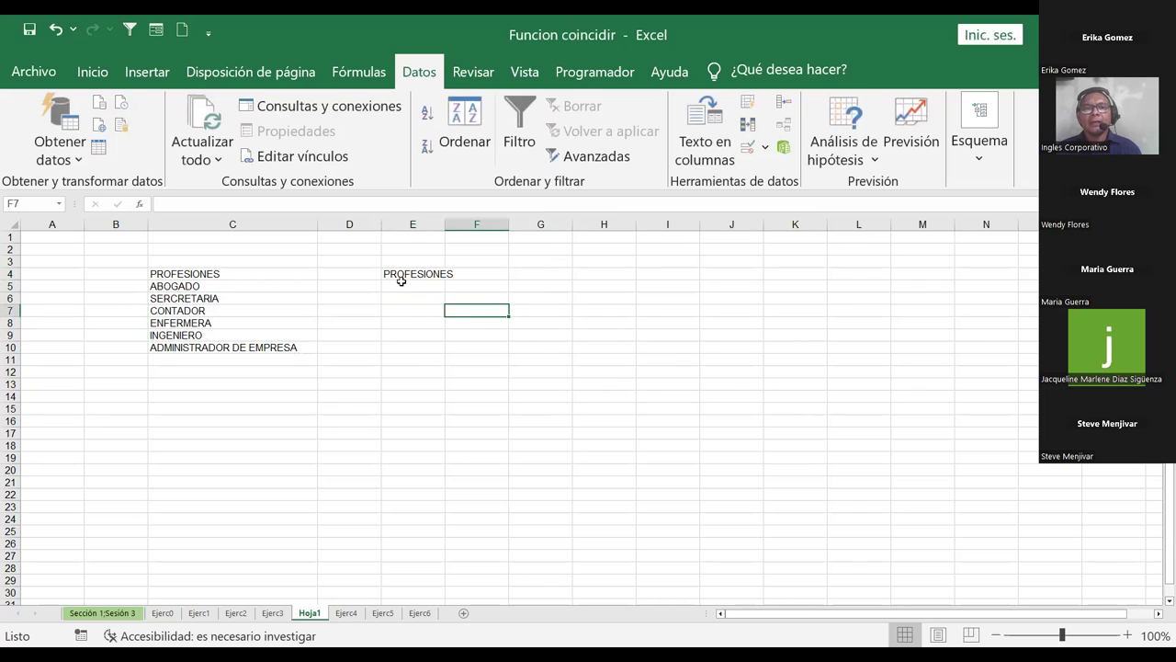
Step: Test the drop-down list in cell E5 by choosing ADMINISTRADOR DE EMPRESA and after that INGENIERO
left_click(450, 287)
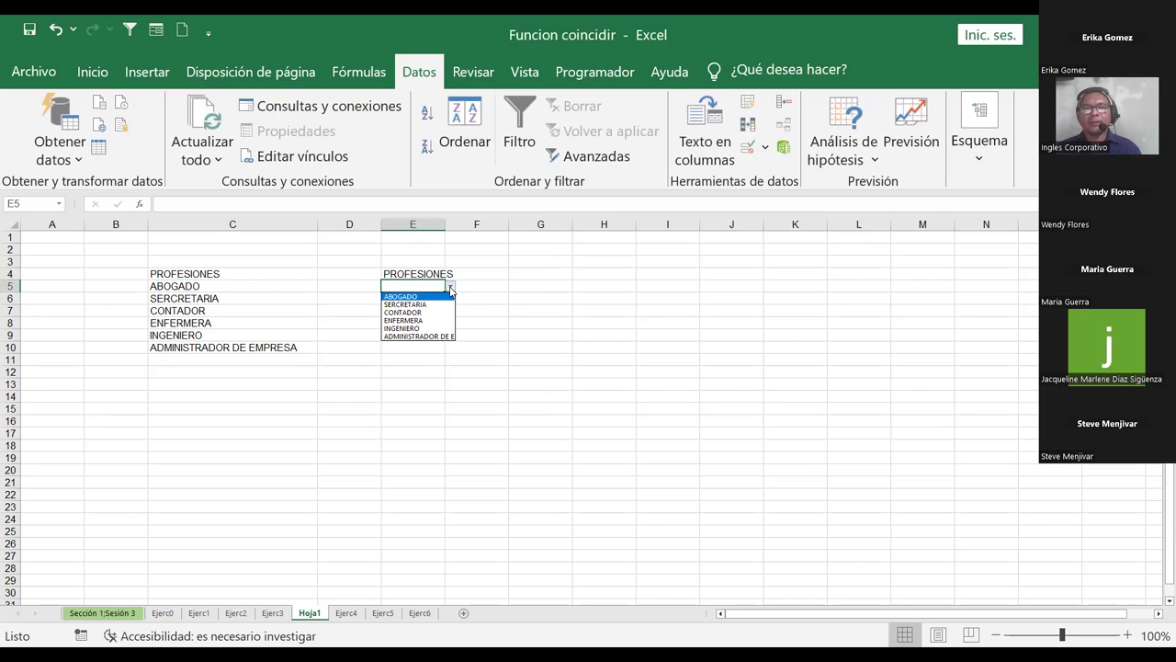
left_click(420, 338)
left_click(451, 287)
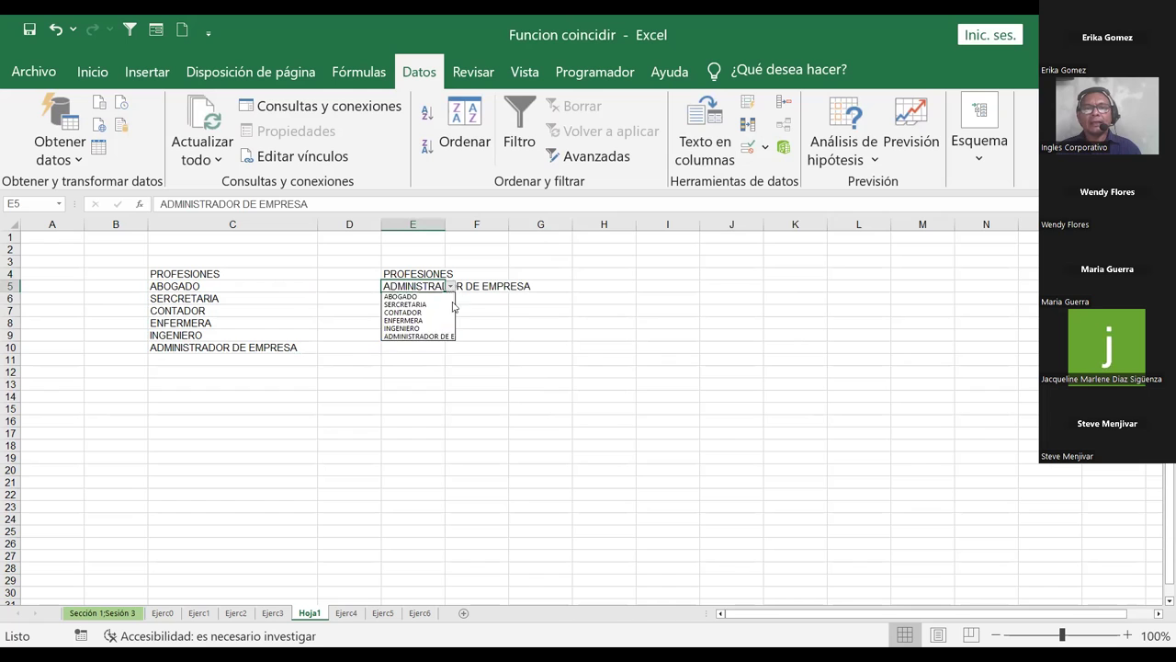
left_click(415, 330)
left_click(499, 370)
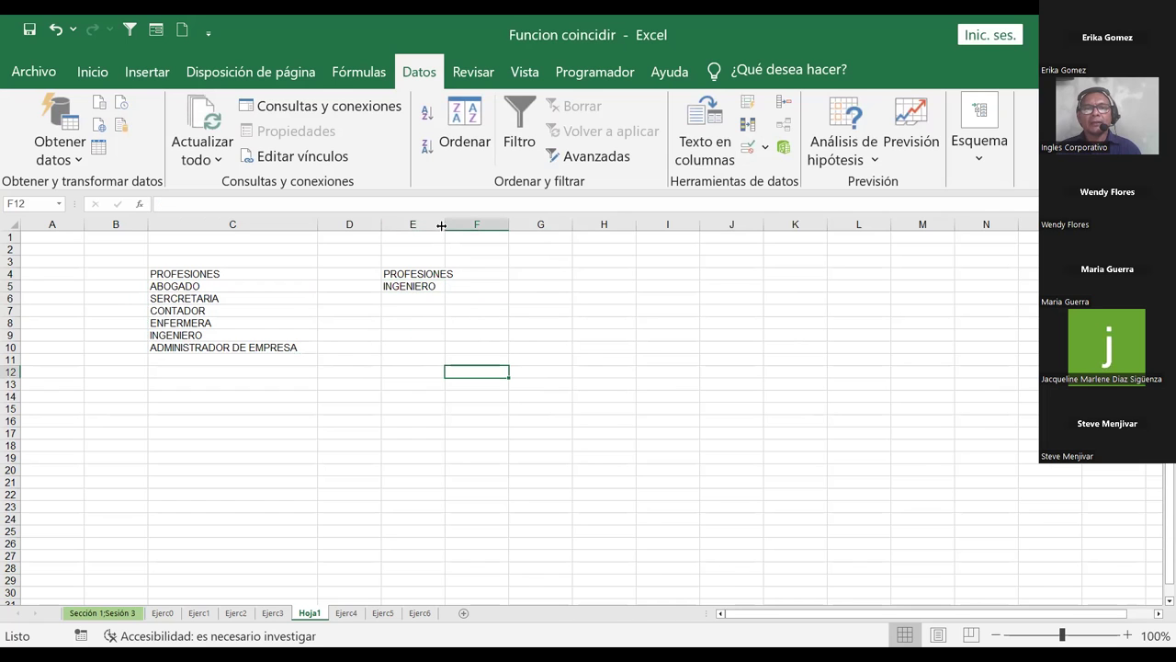
Step: Widen column E to fit the longest profession, and fill cell E5 light gold and heading cell E4 light green
left_click_drag(441, 224, 539, 224)
left_click(474, 286)
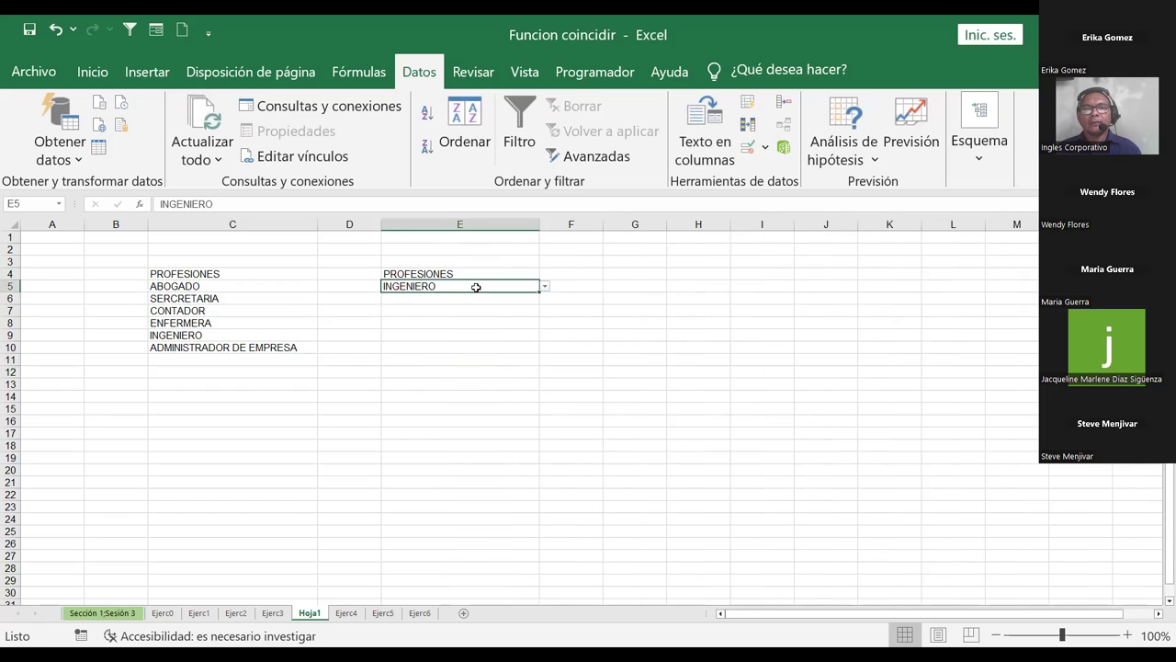
left_click(92, 72)
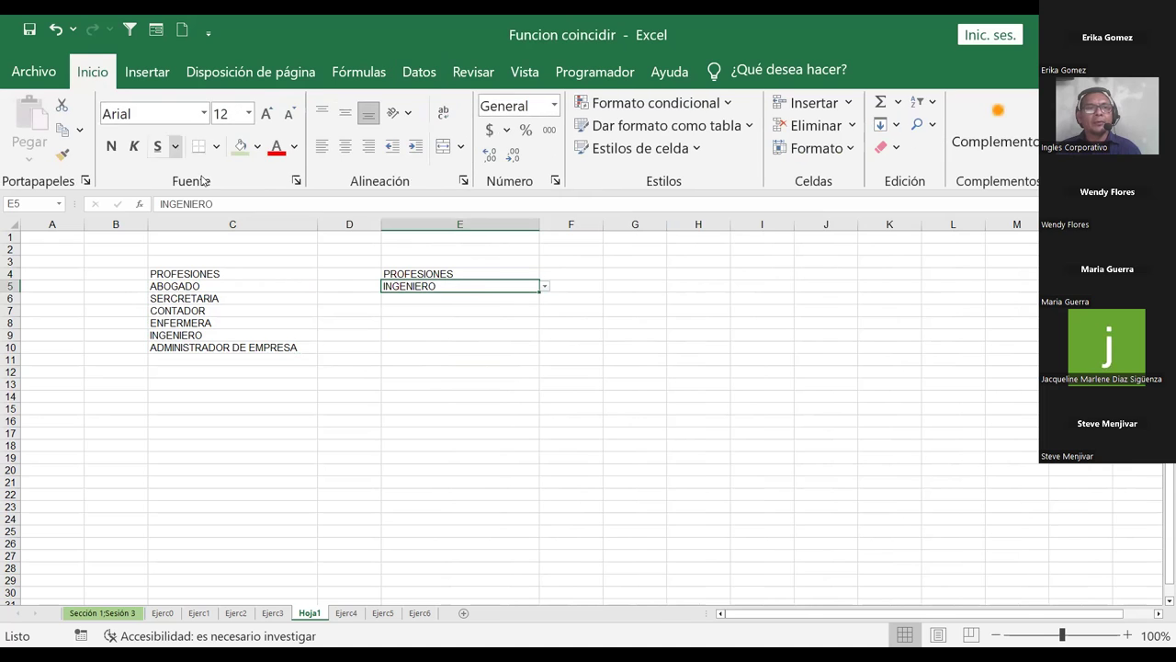
left_click(259, 150)
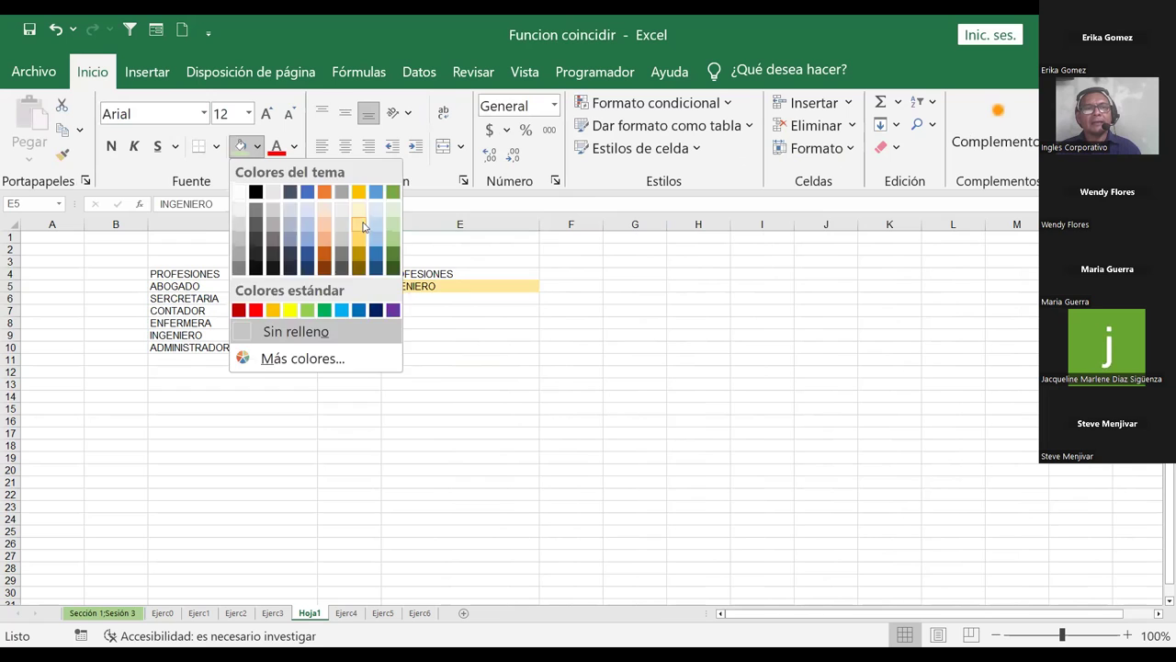
left_click(363, 227)
left_click(459, 274)
left_click(258, 146)
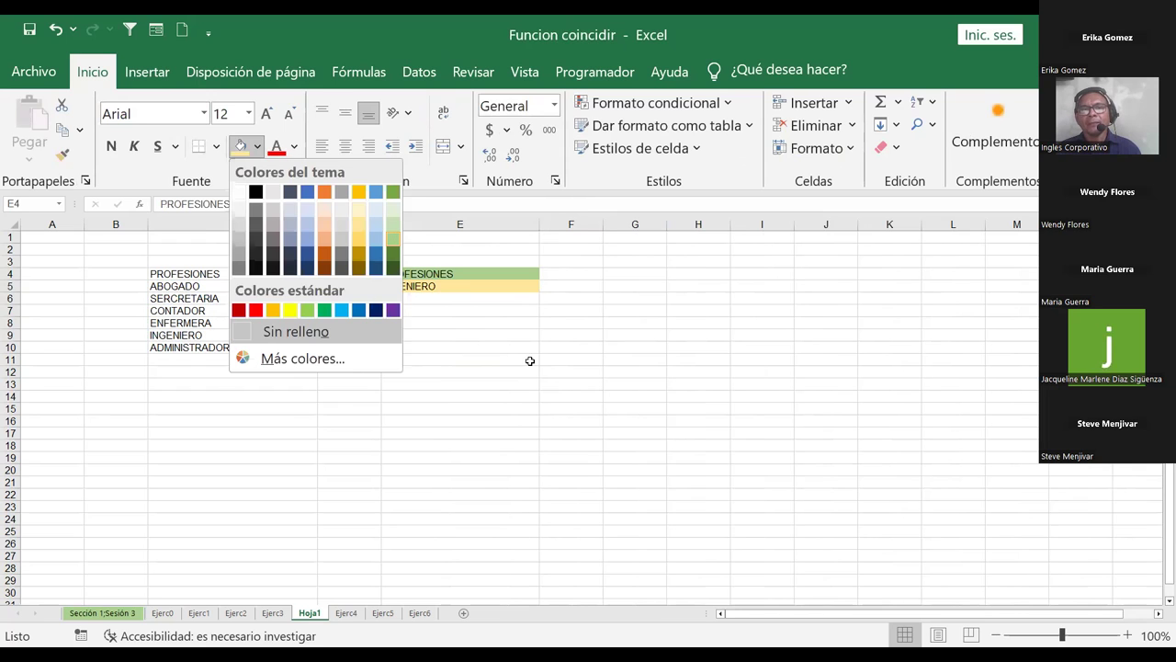
Step: Test the drop-down list in cell E5 by choosing CONTADOR and after that SERCRETARIA
left_click(531, 285)
left_click(544, 287)
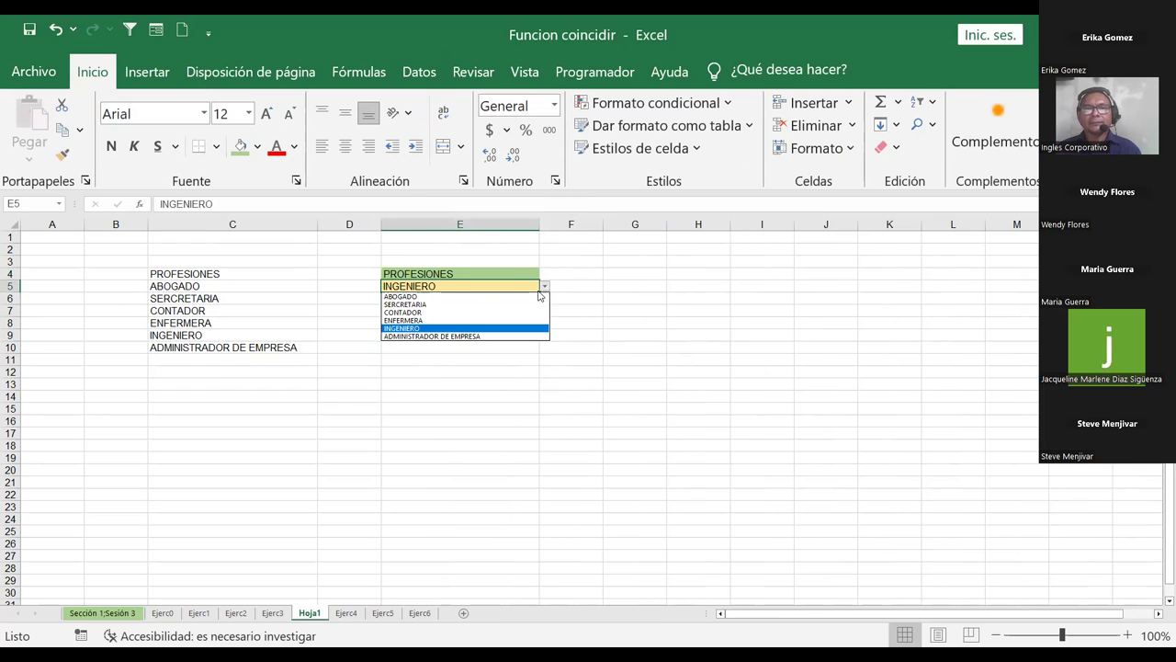
left_click(410, 313)
left_click(544, 287)
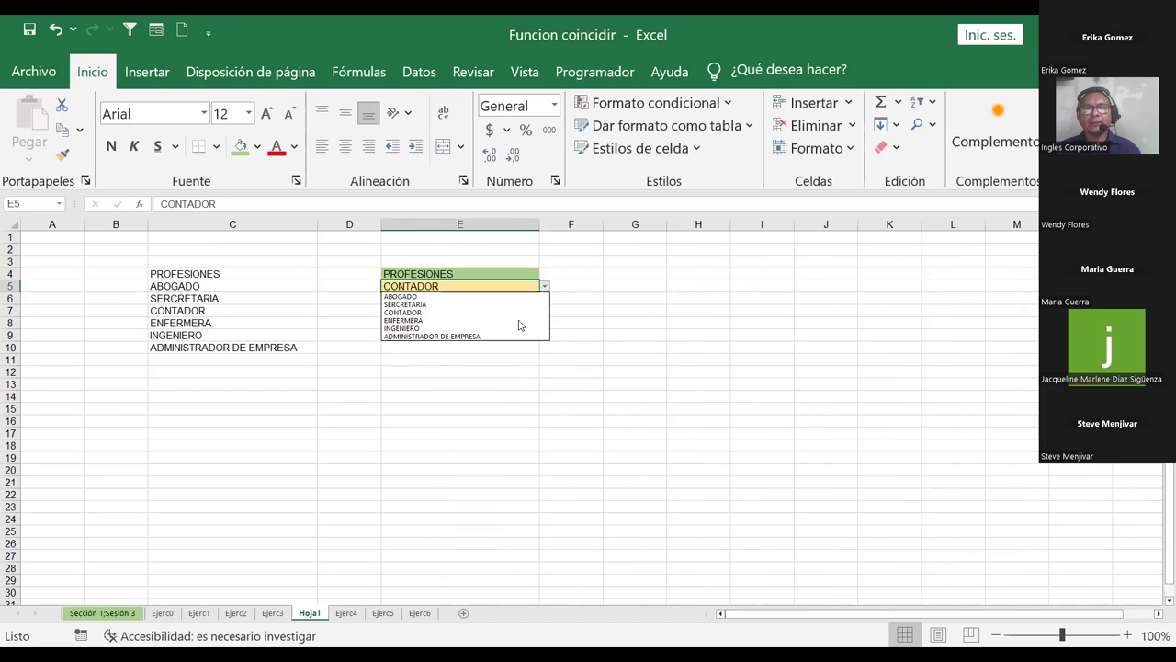
left_click(416, 305)
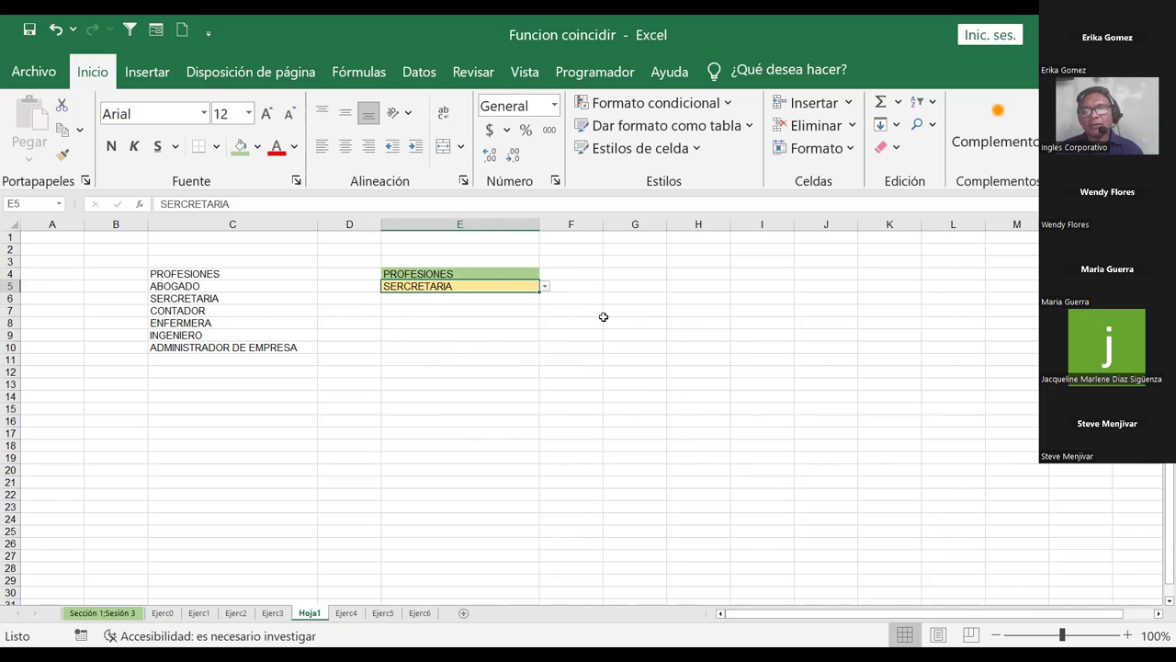
Step: Enter the formula =INDIRECTO(E4) in cell G9
left_click(636, 333)
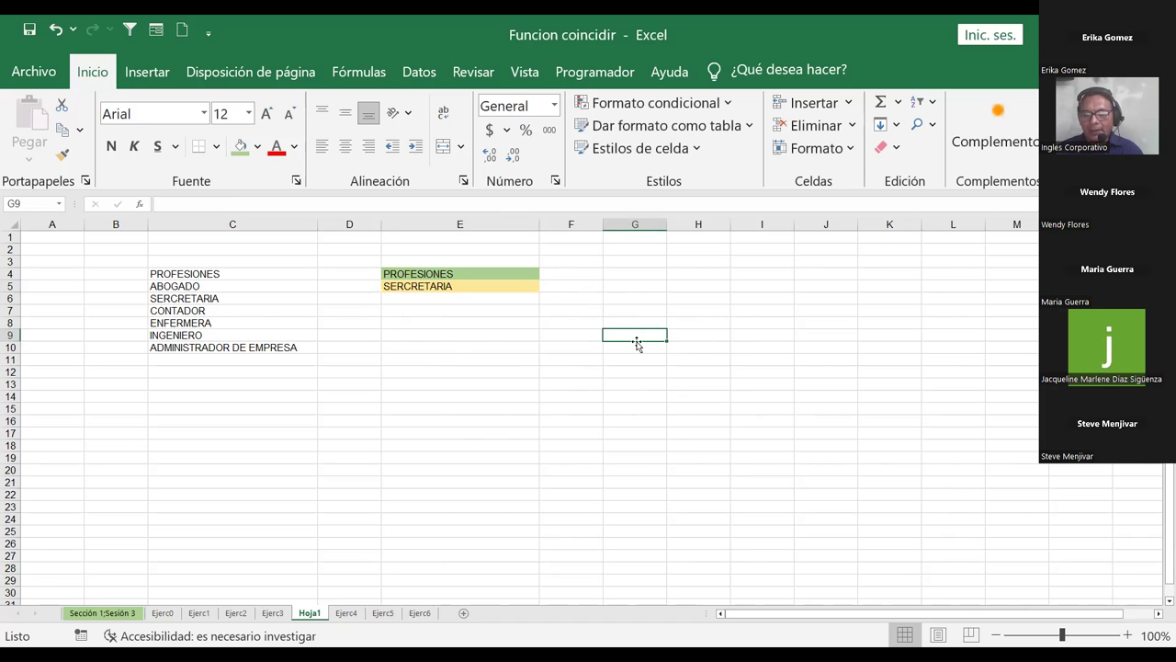
type("?")
key("BackSpace")
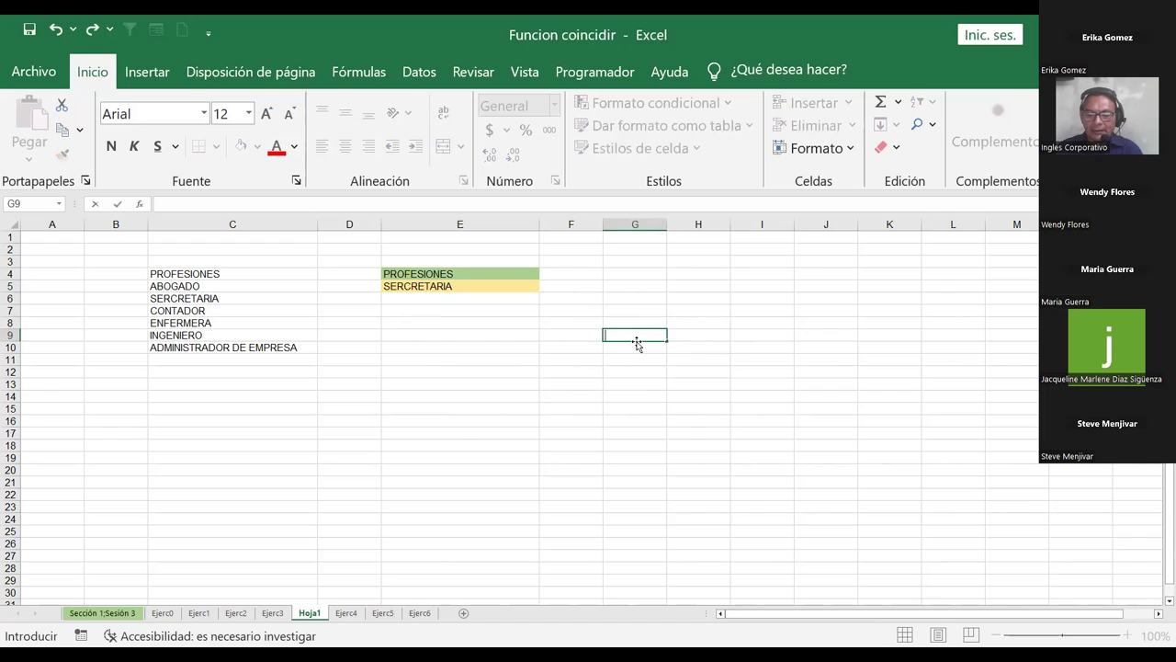
type("=")
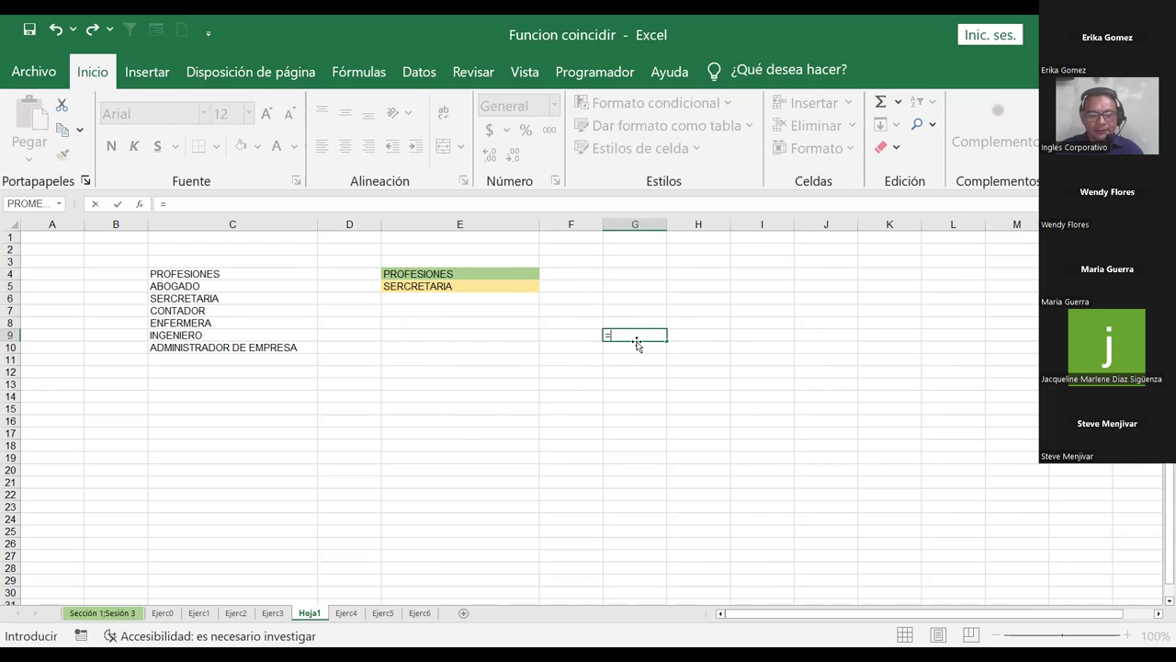
type("INDIRECTO")
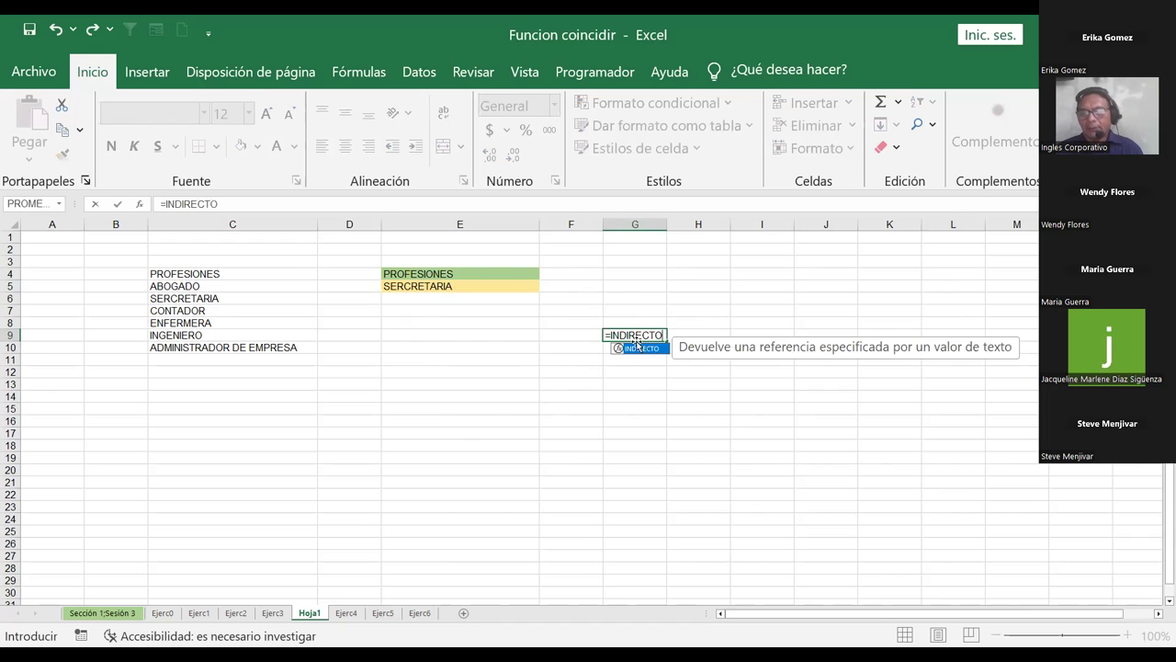
type("(")
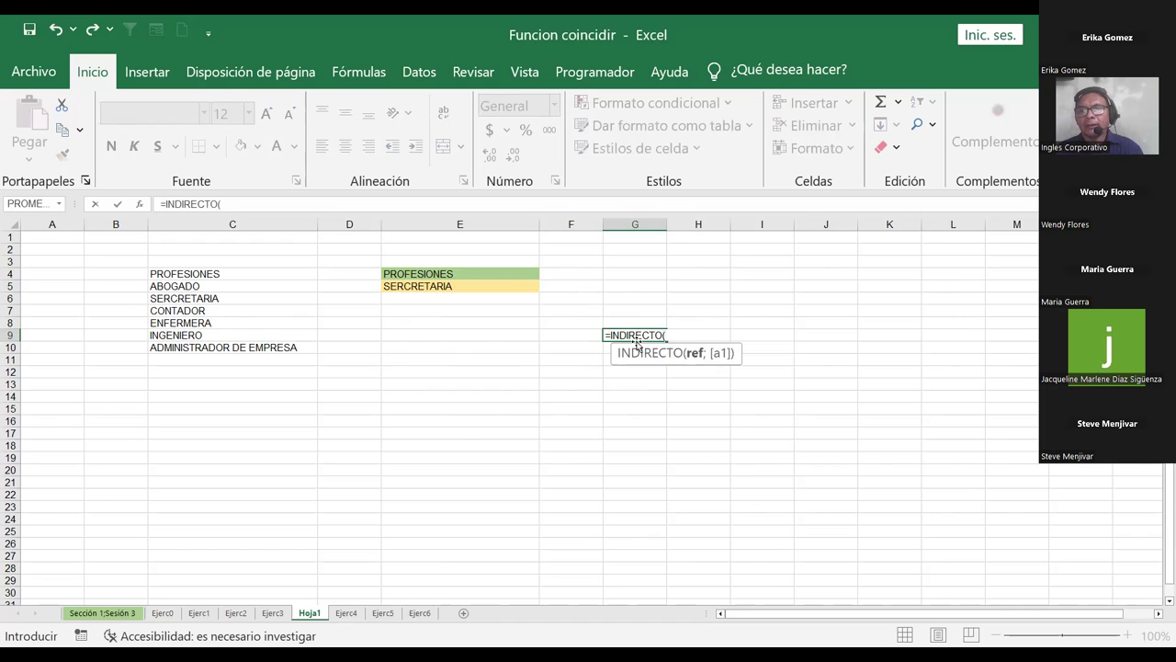
key("BackSpace")
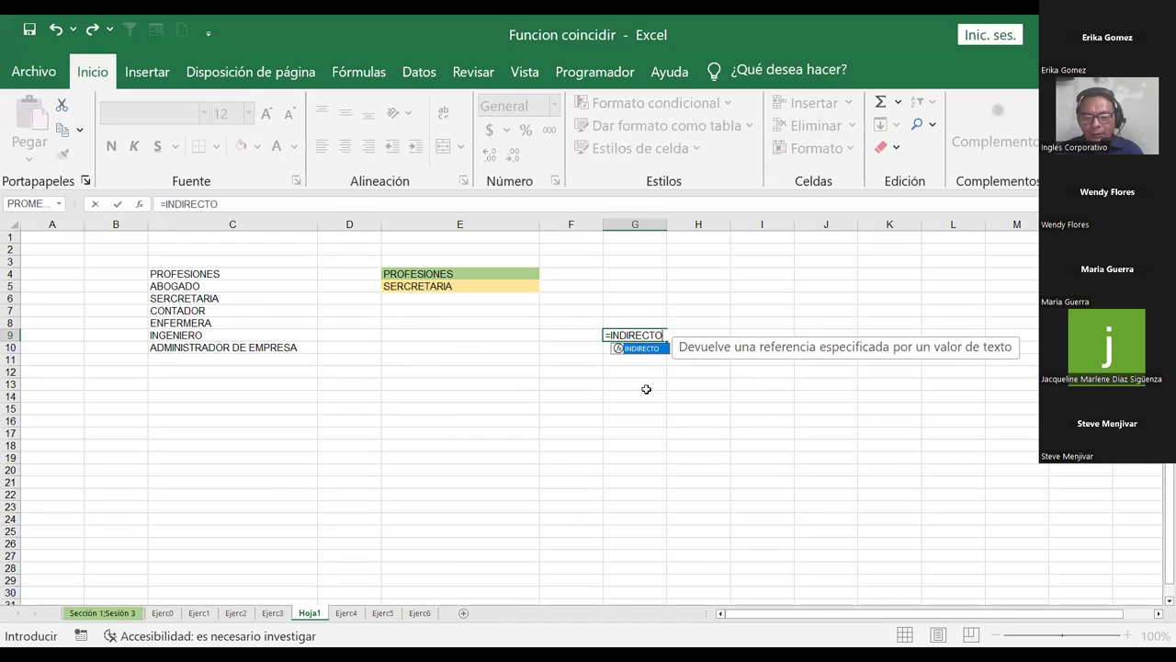
type("(")
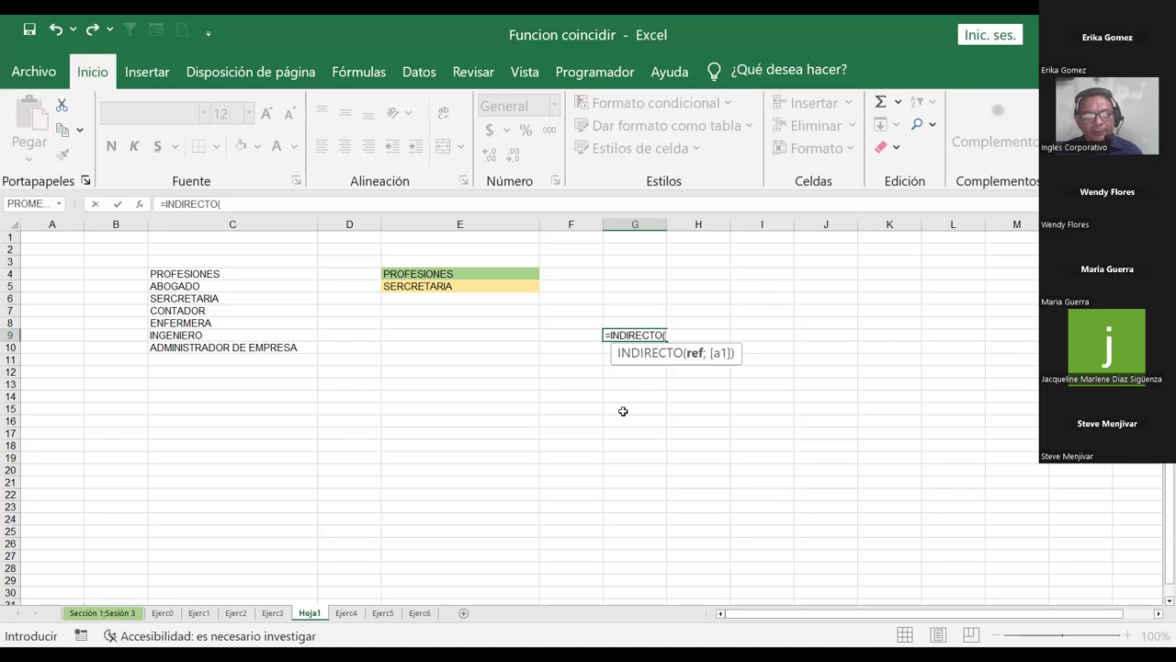
type("E")
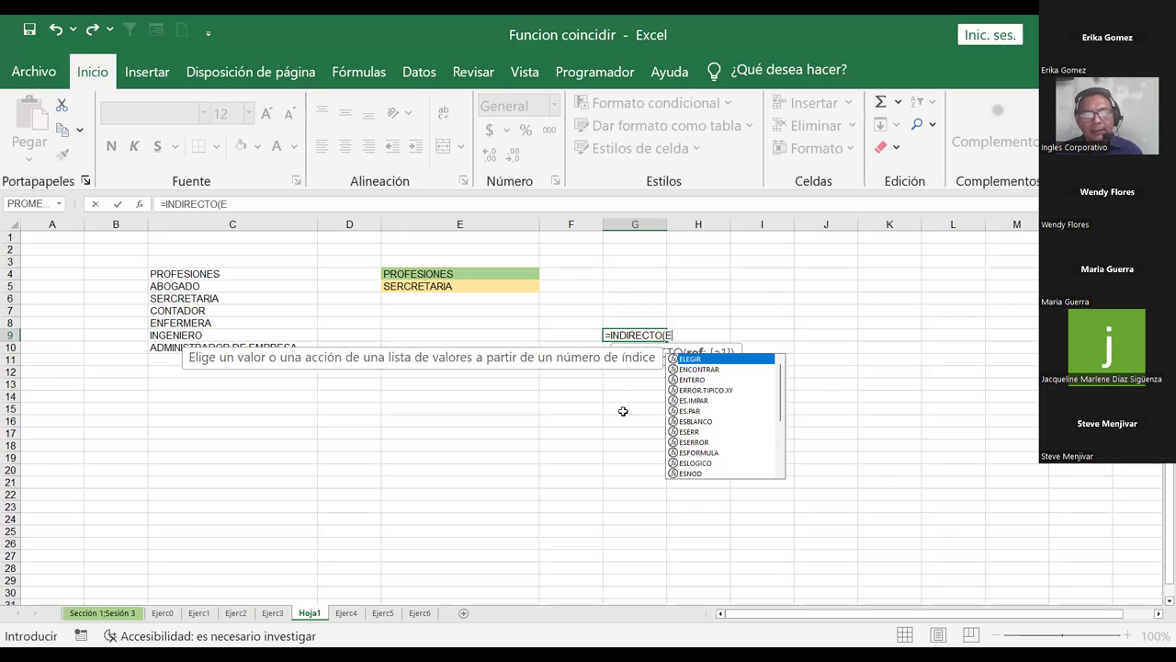
type("4")
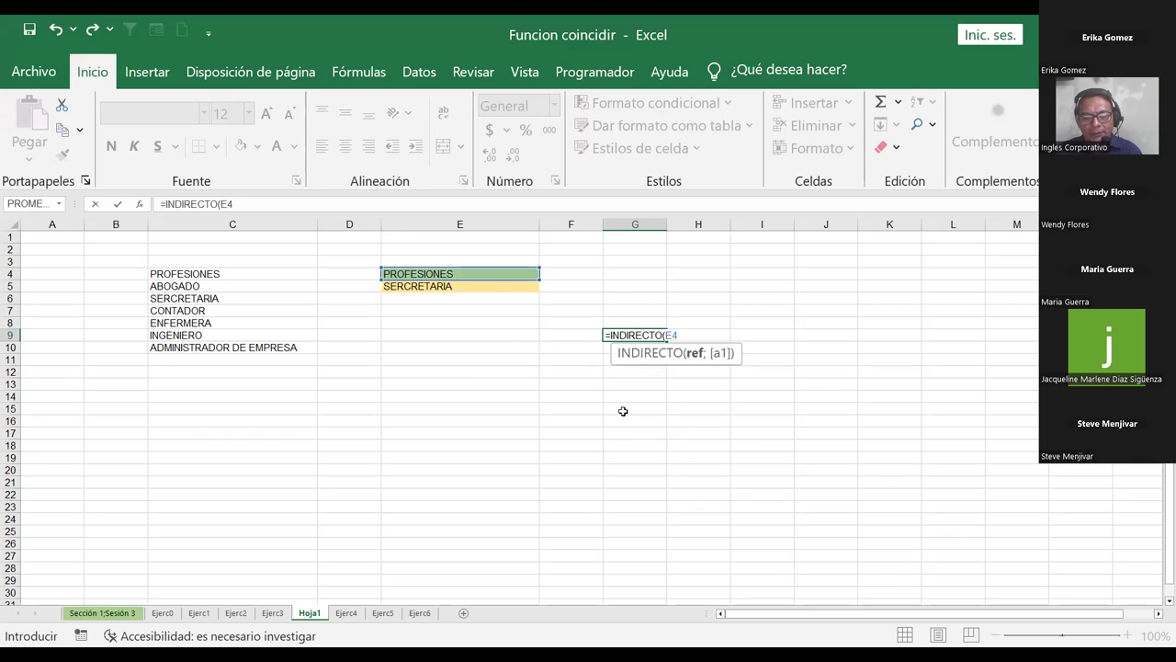
type(")")
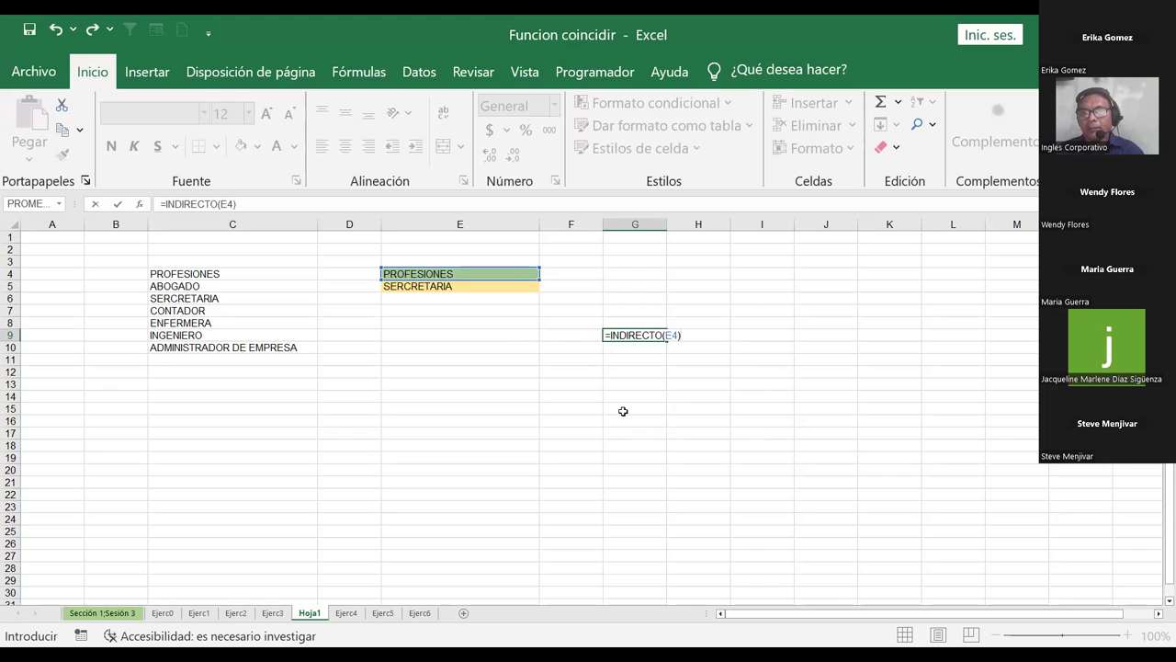
key("ctrl+Return")
Step: Put the reference in G9's formula in quotation marks, making it =INDIRECTO("E4"), and widen column G to fit the text
key("F2")
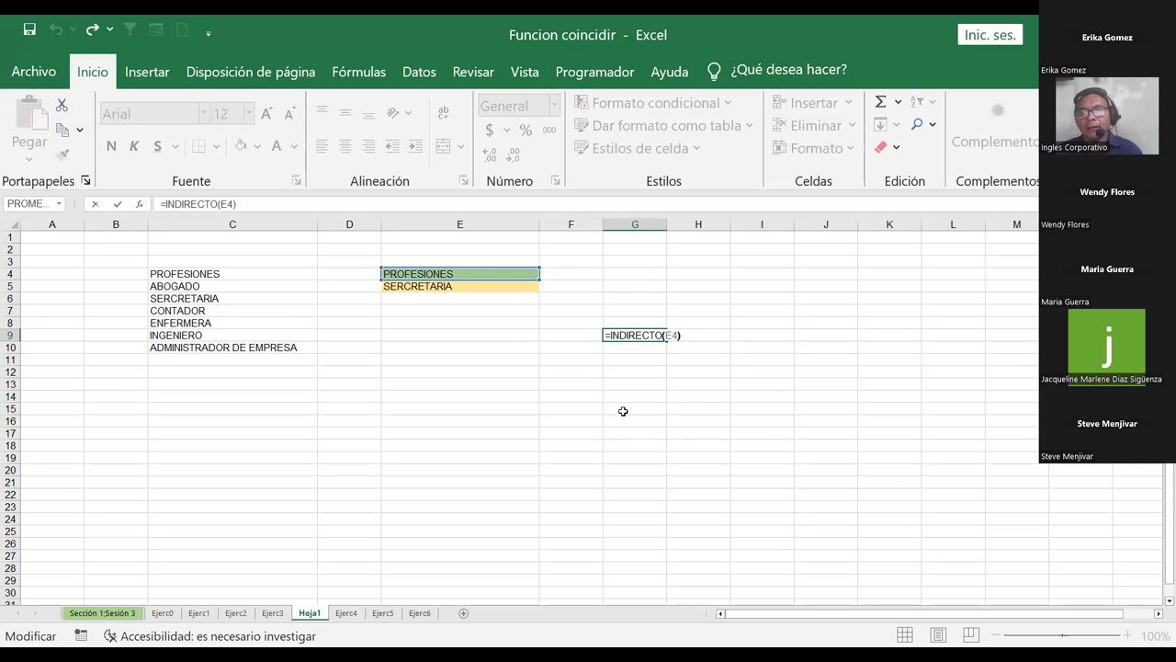
type("\"")
key("Right")
key("Right")
type("\"")
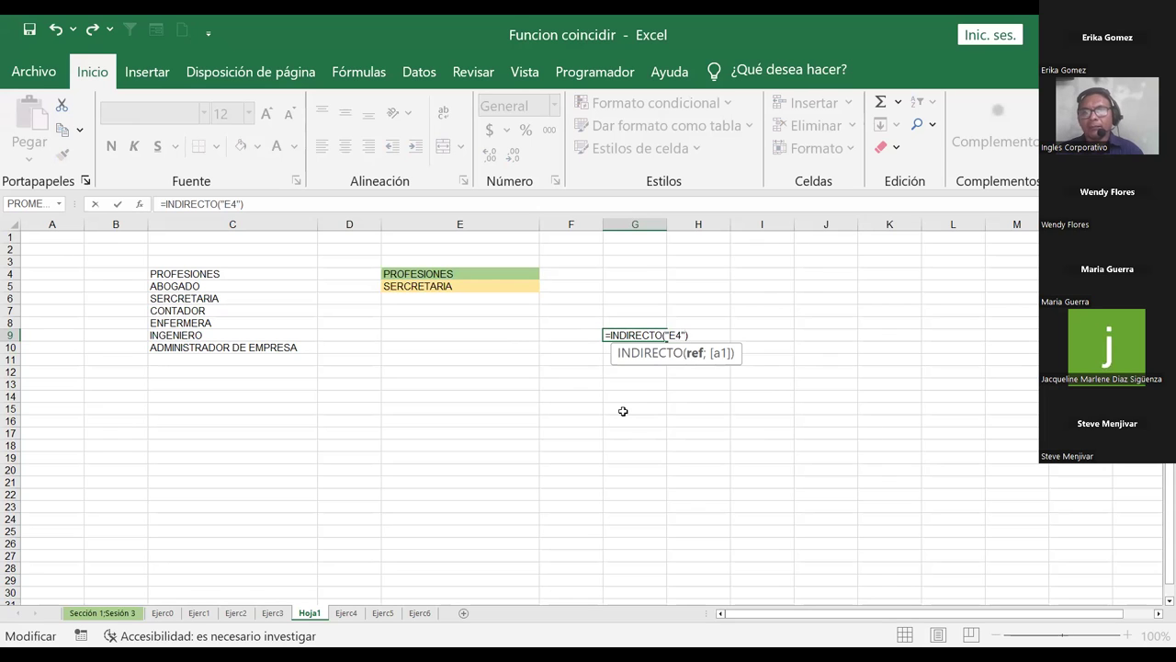
key("Return")
left_click_drag(668, 224, 696, 349)
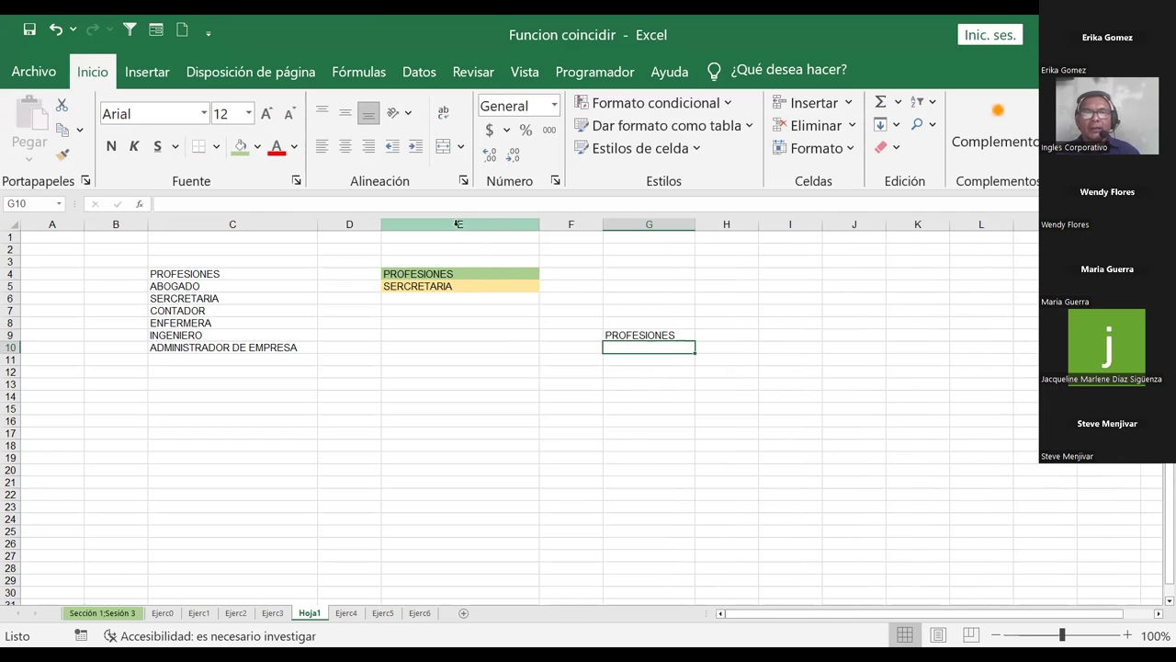
Step: Choose ENFERMERA from the drop-down list in cell E5
left_click(195, 298)
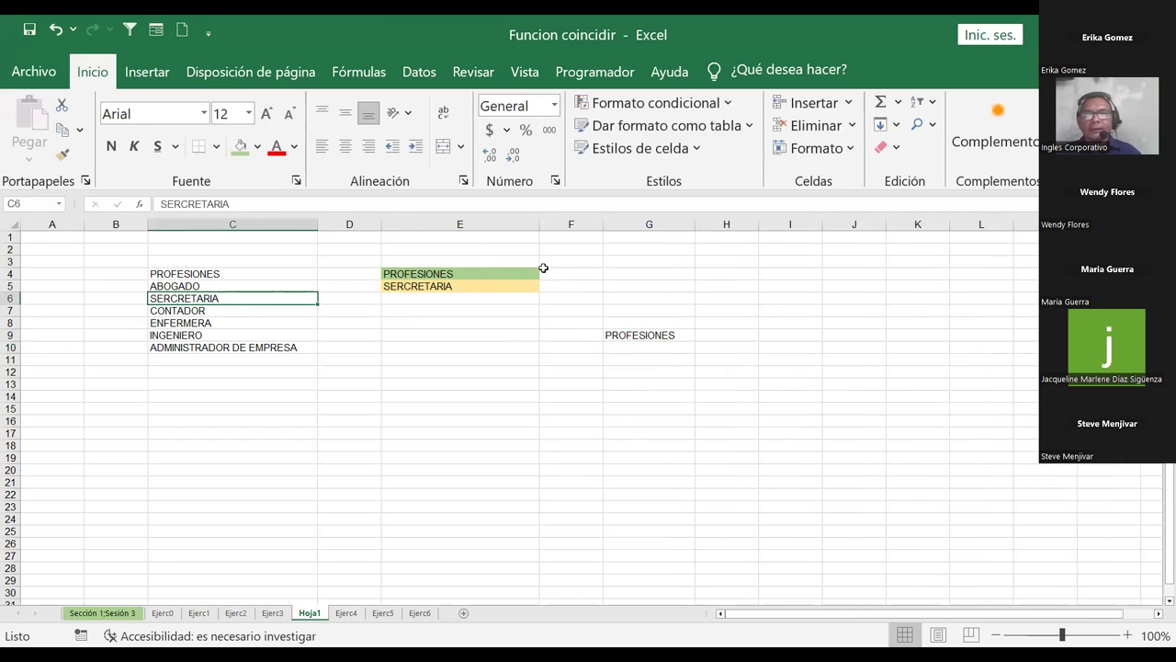
left_click(514, 287)
left_click(546, 287)
left_click(464, 322)
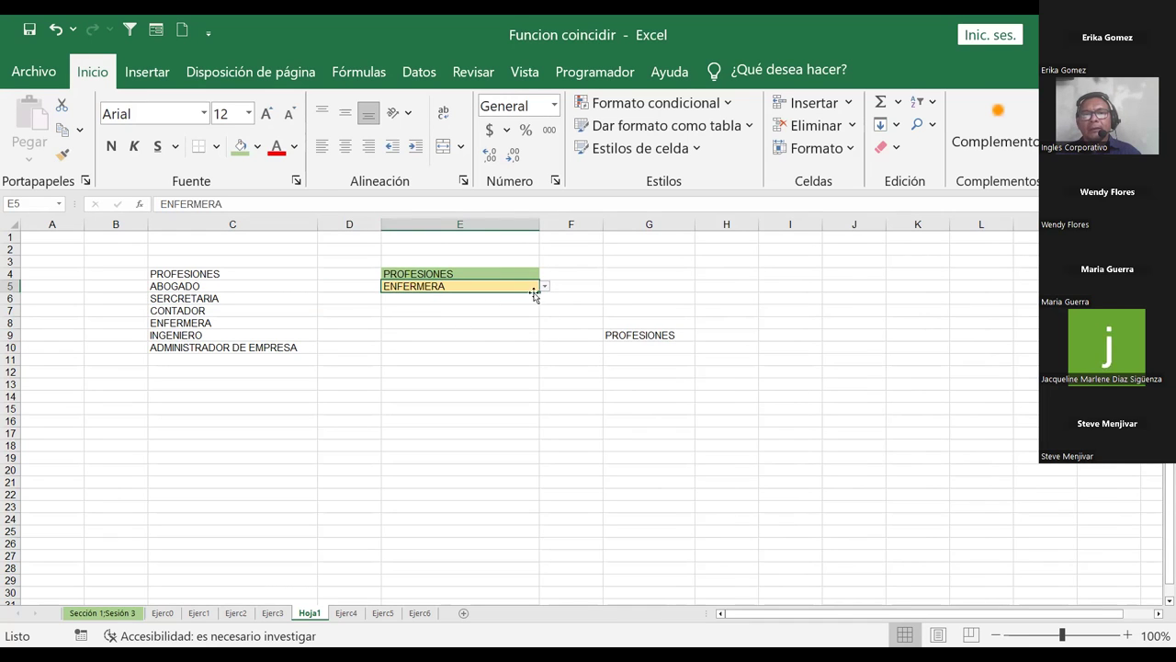
Step: Change the formula in cell G9 to =INDIRECTO("E5"), accepting the proposed correction of the missing quotation mark
left_click(624, 334)
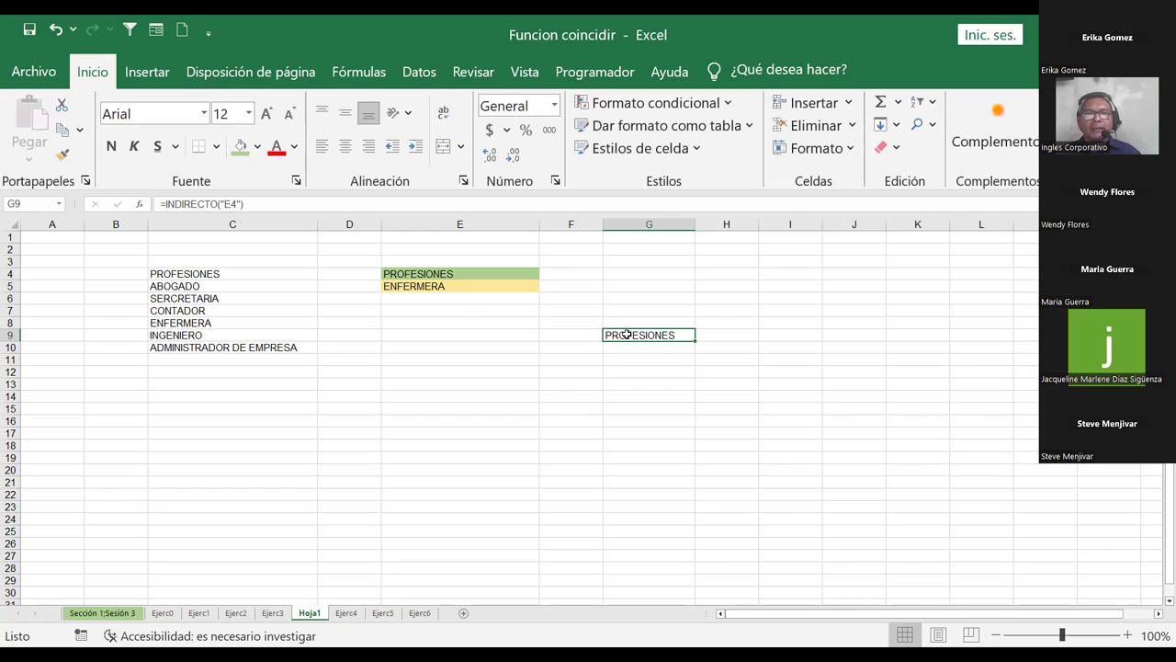
left_click(240, 204)
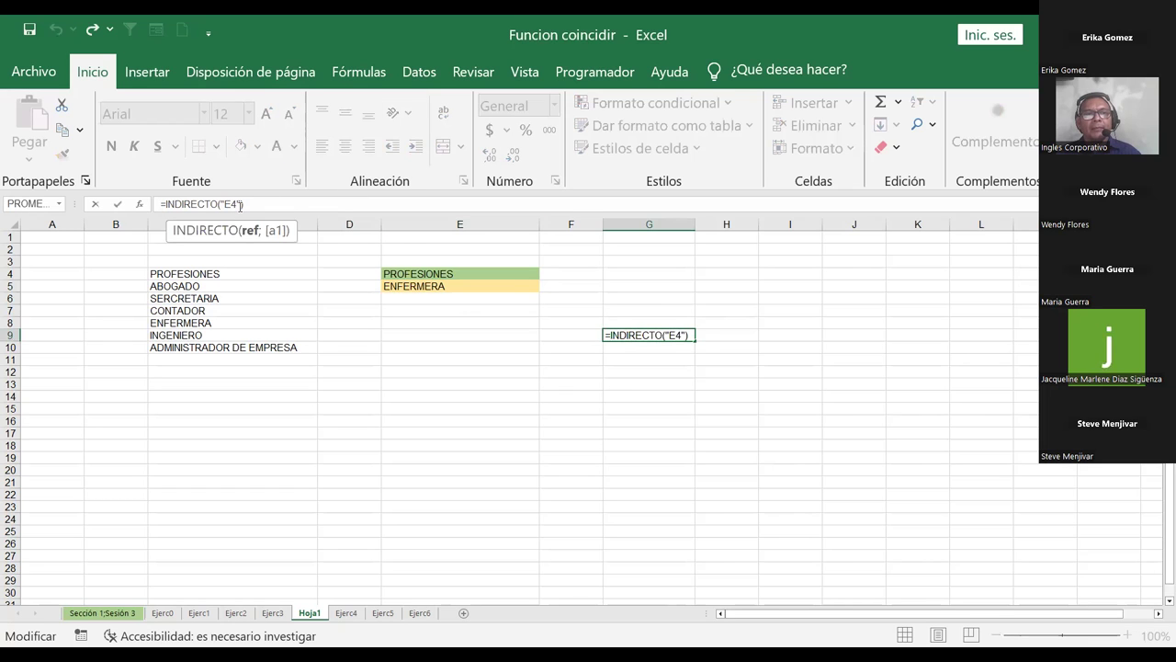
type("5")
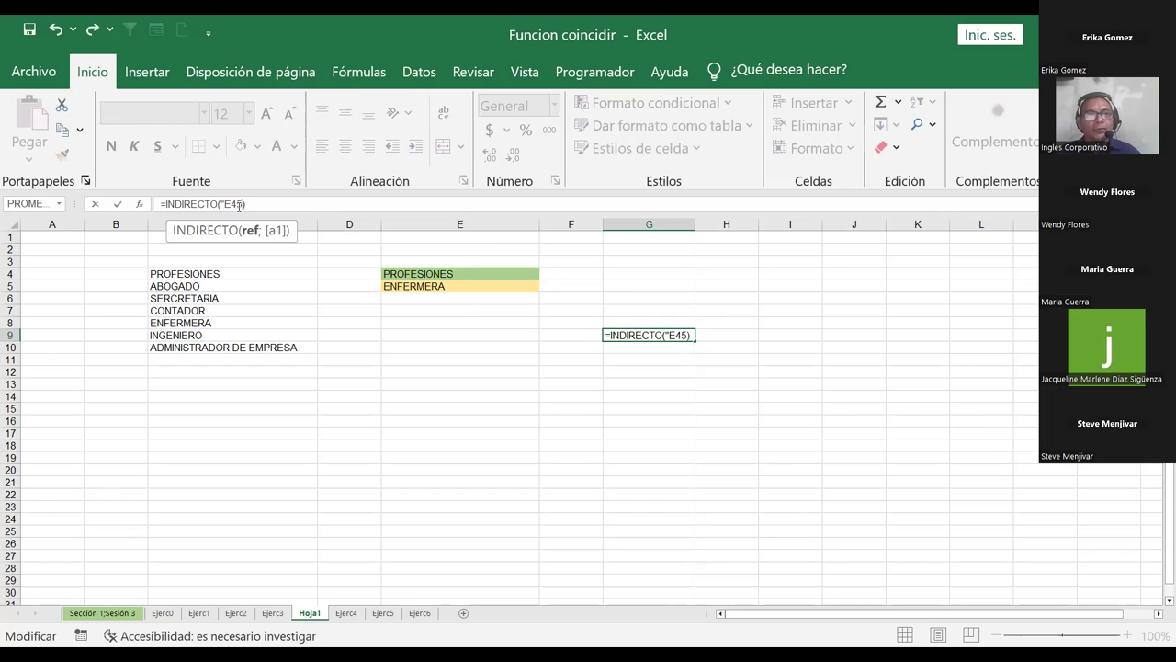
key("BackSpace")
key("BackSpace")
type("5")
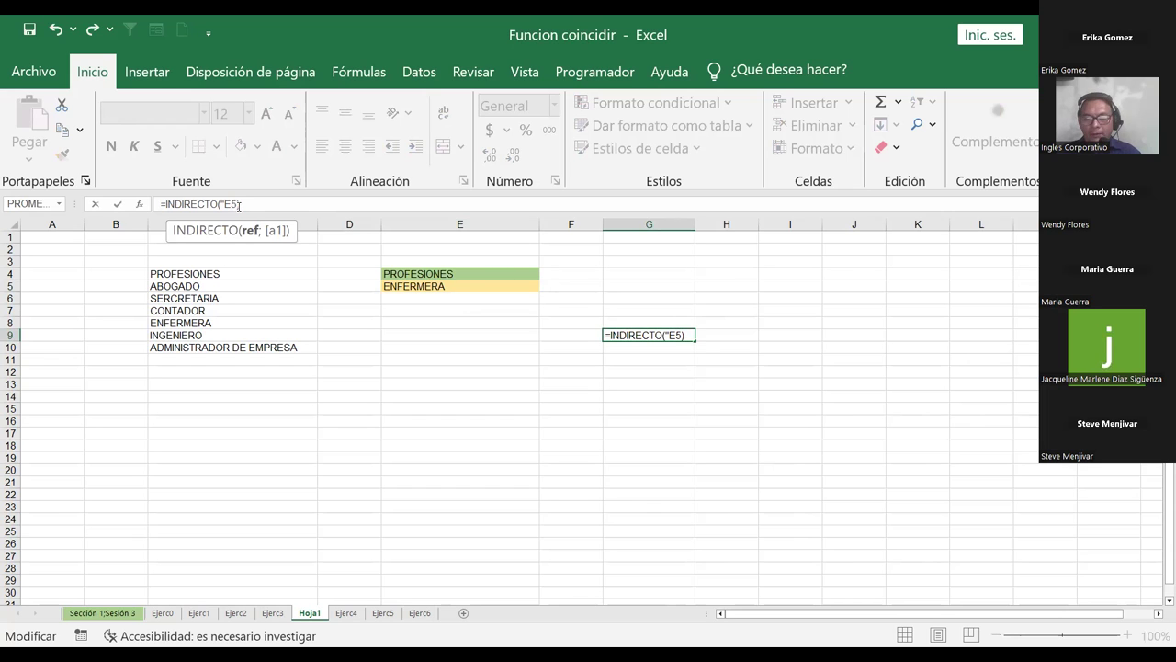
key("Return")
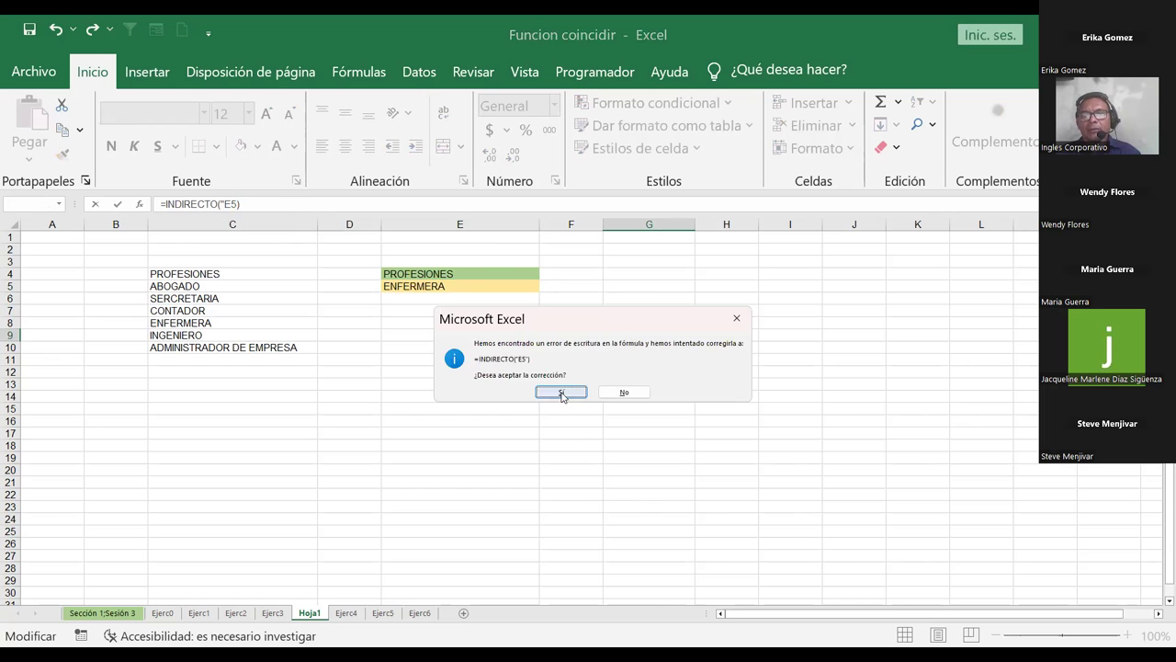
left_click(561, 391)
Step: Test the INDIRECTO formula by choosing INGENIERO, SERCRETARIA and finally CONTADOR from the drop-down list in cell E5
left_click(455, 287)
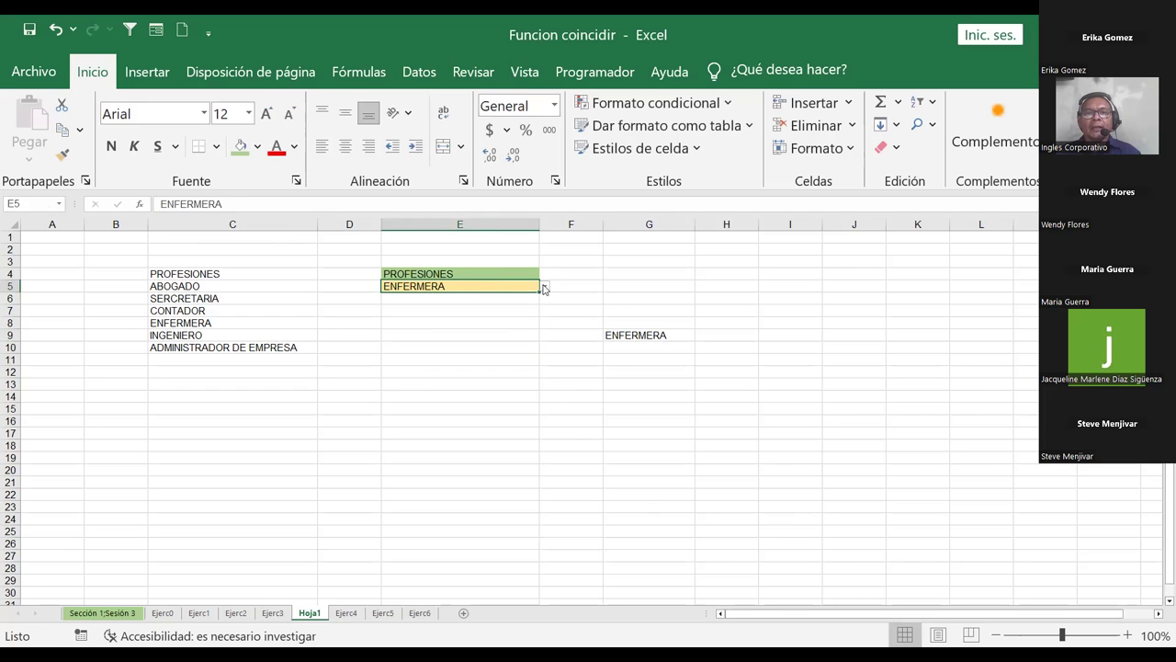
left_click(544, 287)
left_click(427, 328)
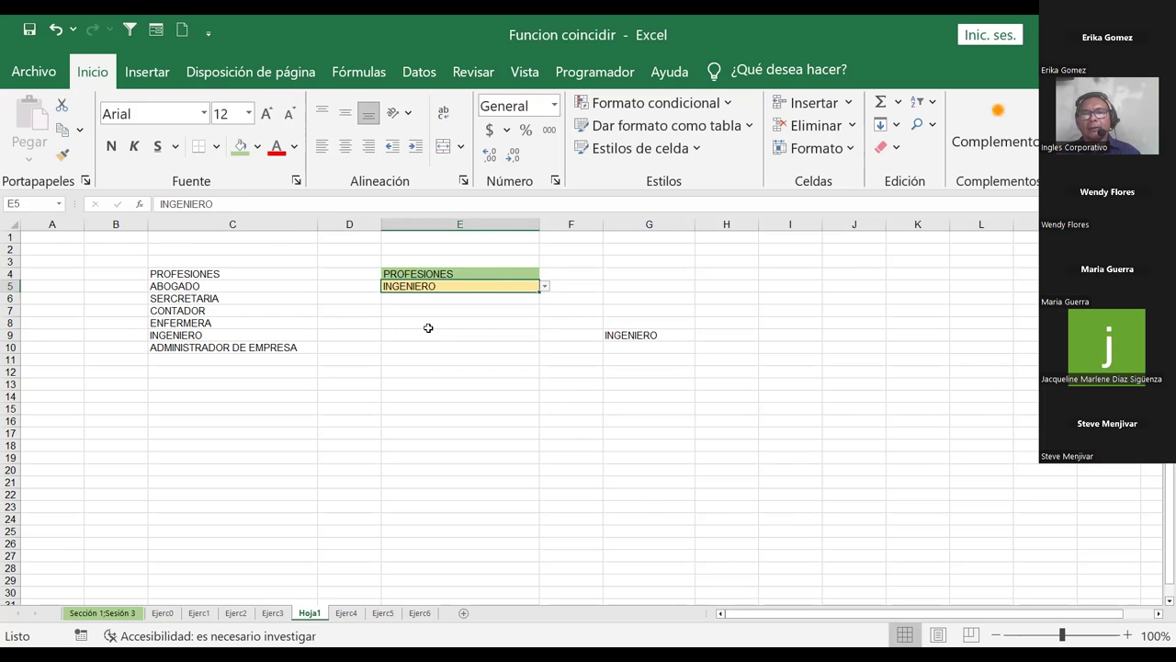
left_click(544, 287)
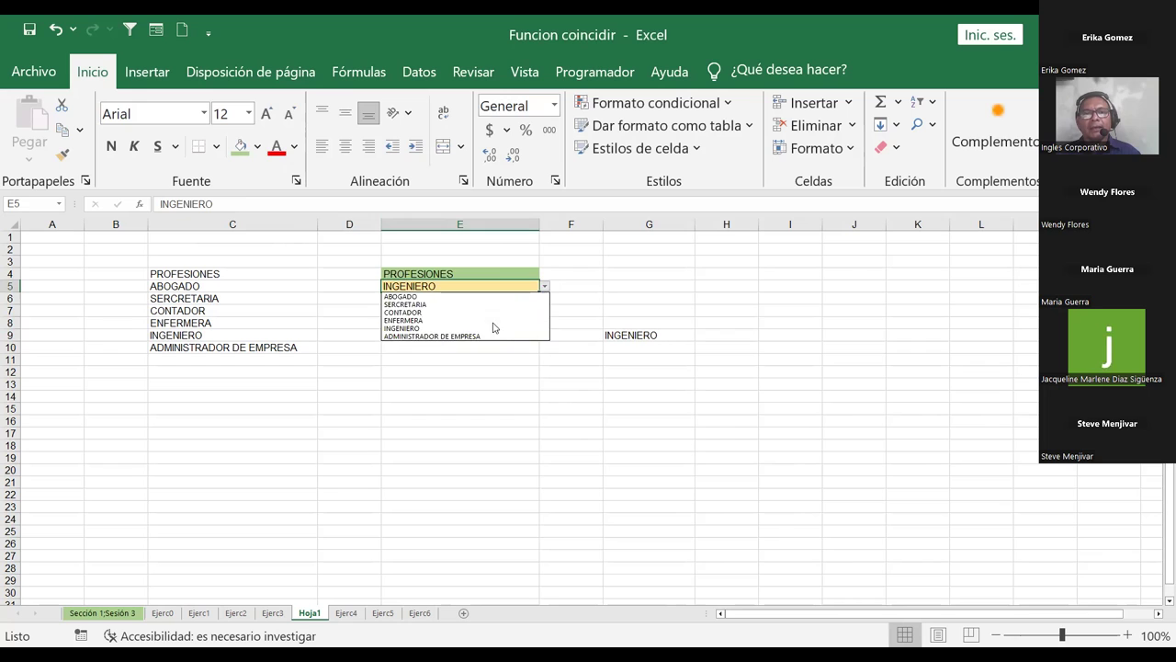
left_click(423, 304)
left_click(544, 287)
left_click(410, 313)
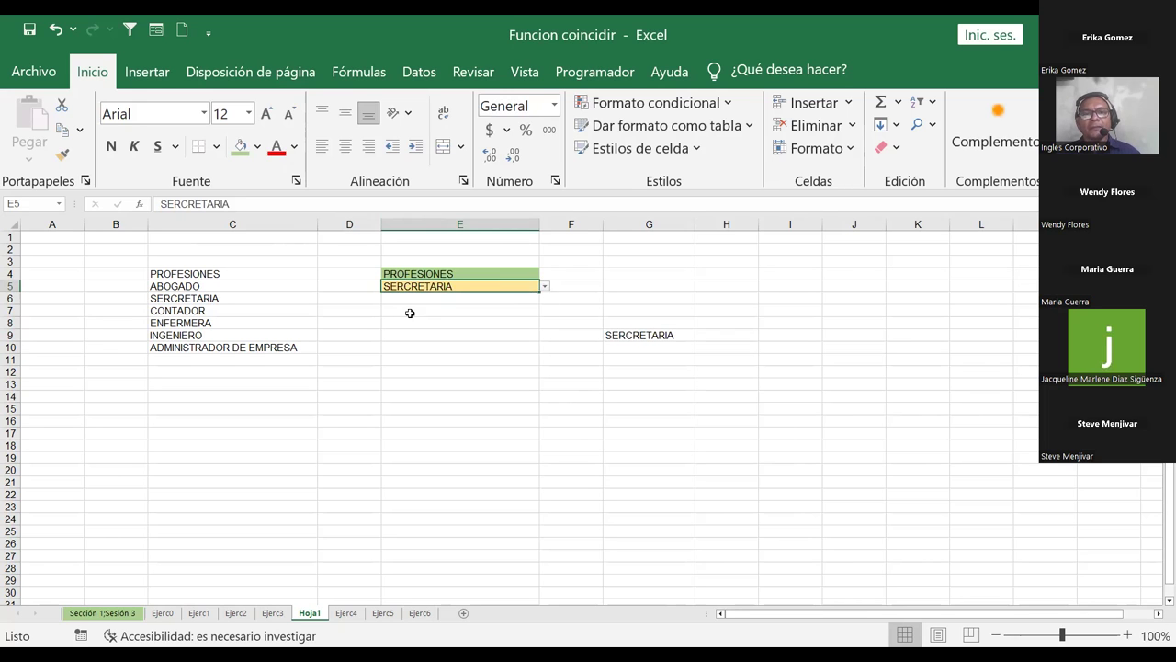
left_click(667, 286)
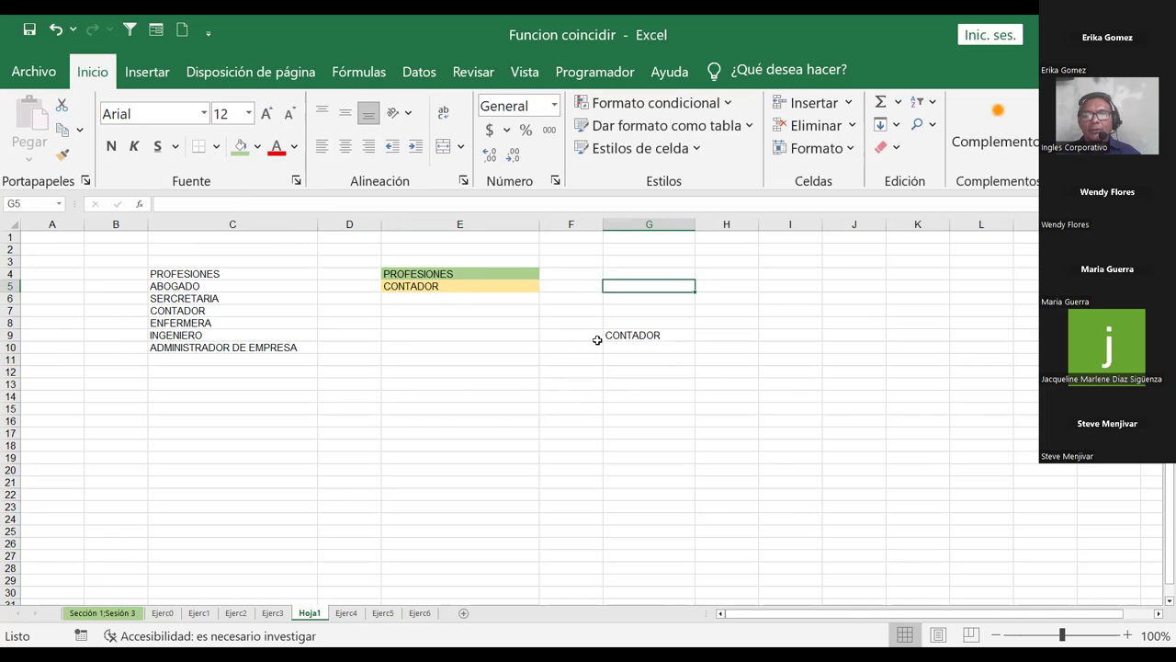
left_click(446, 287)
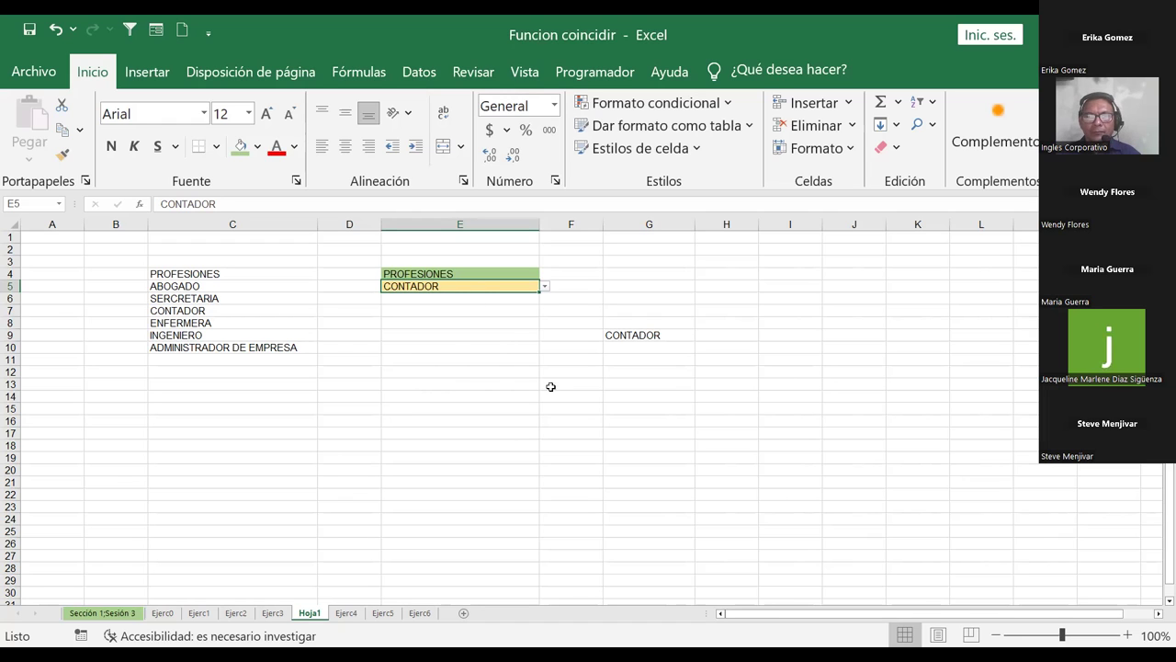
left_click(433, 274)
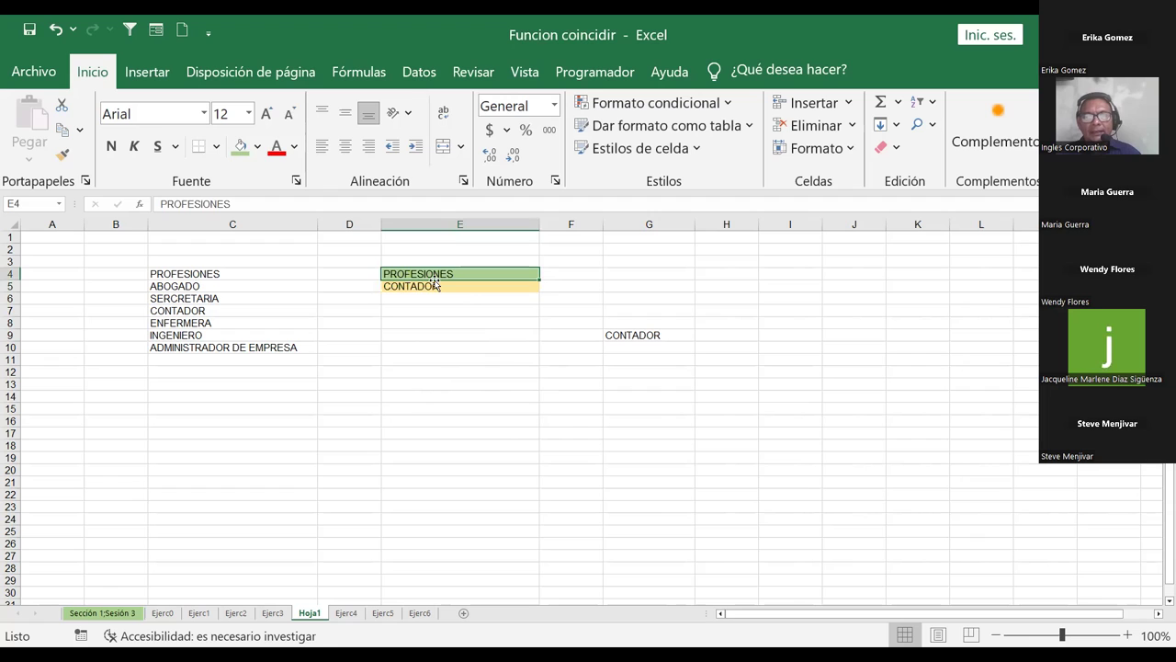
left_click(434, 286)
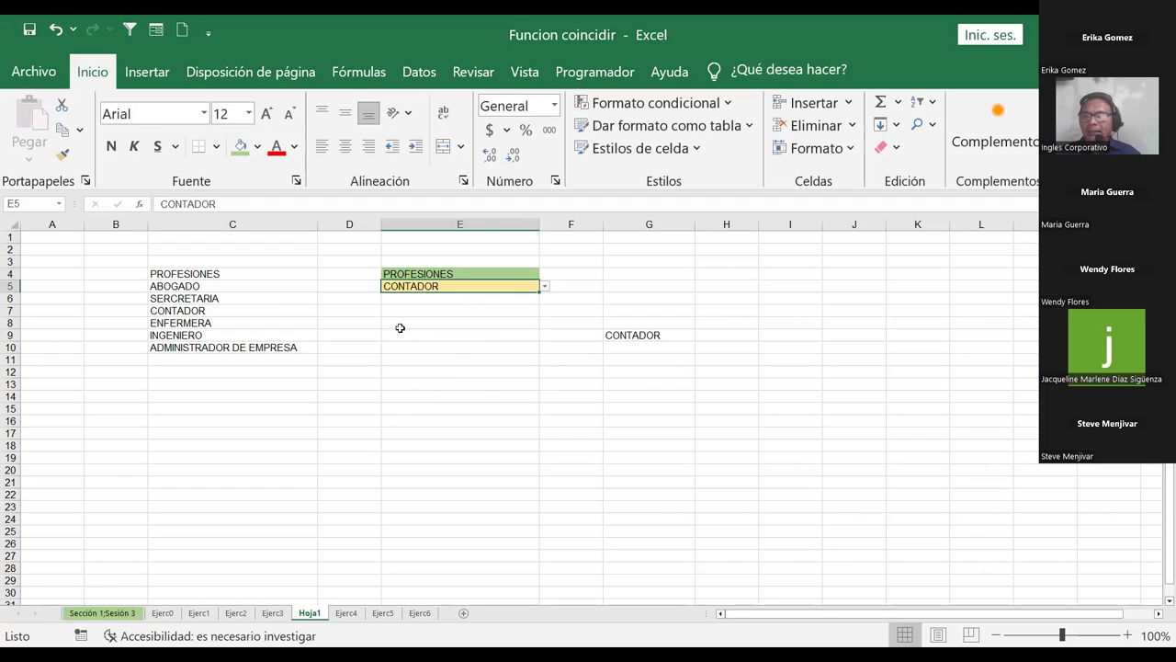
left_click(427, 322)
left_click(432, 298)
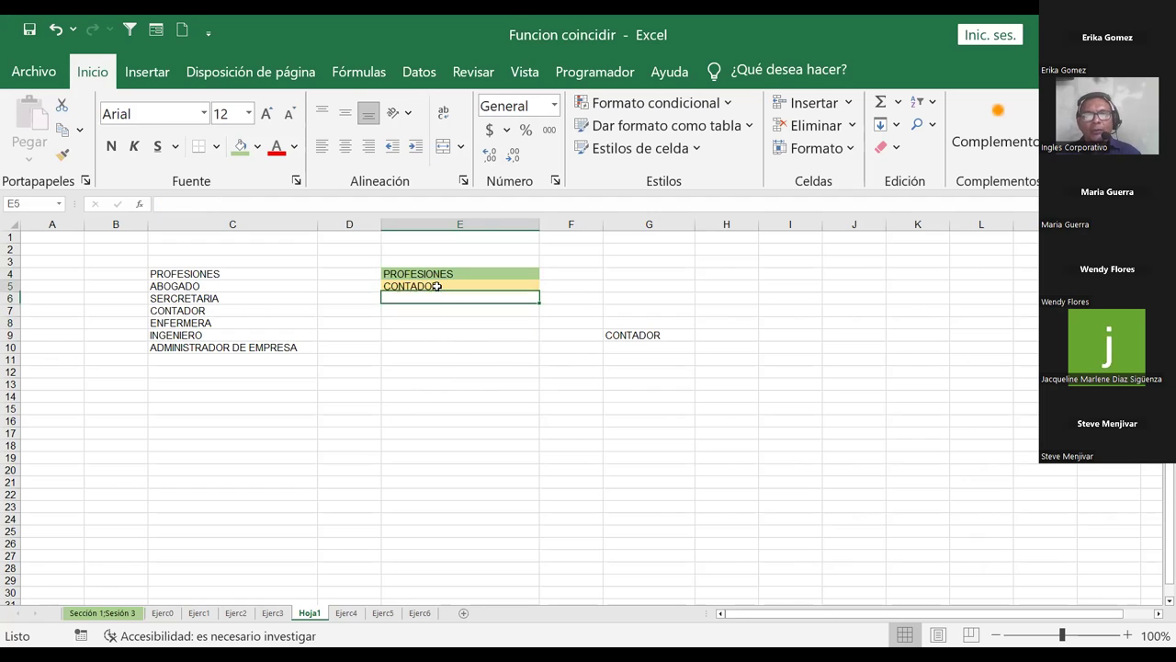
Step: Add a border around drop-down cell E5 and select heading cell E4
left_click(435, 287)
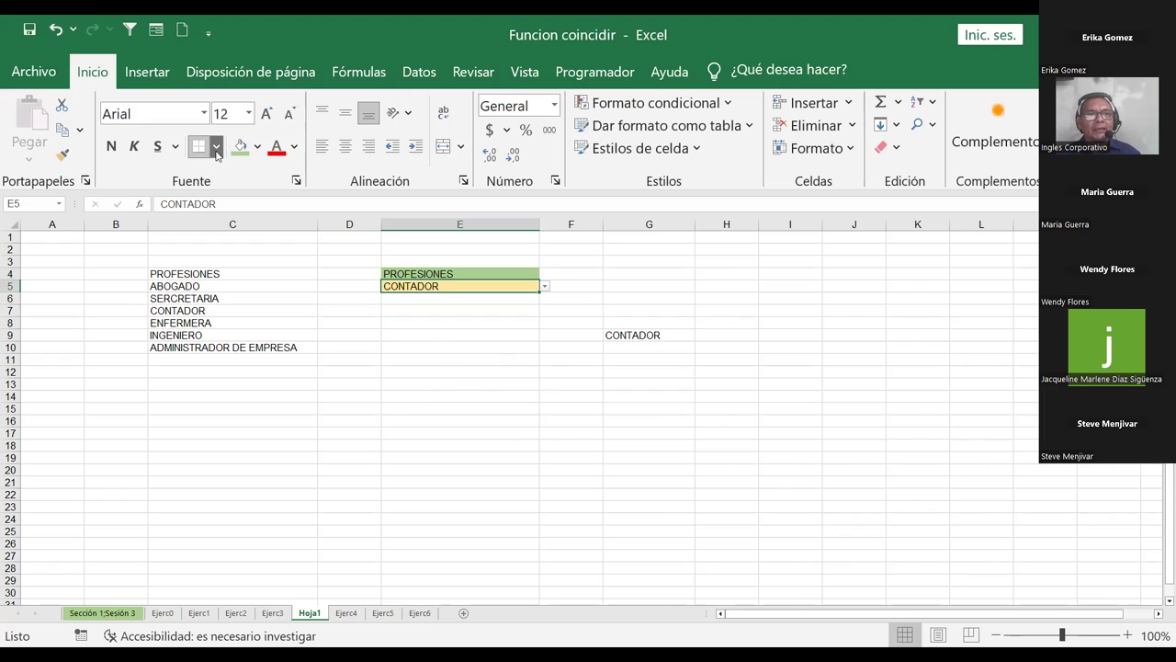
left_click(470, 274)
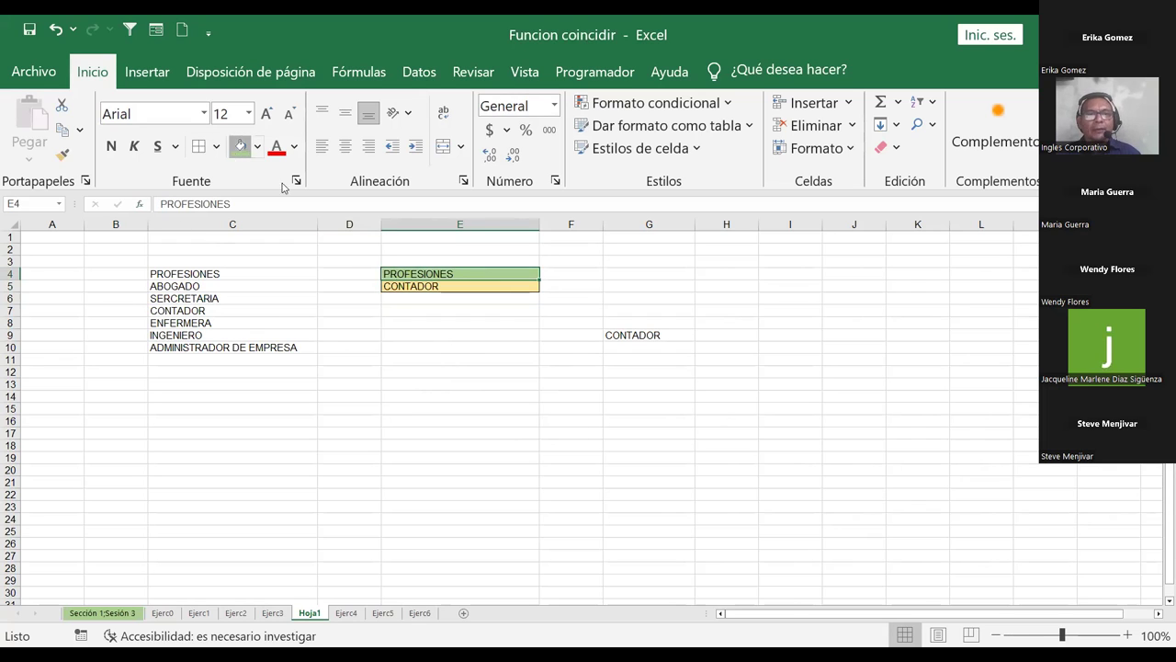
left_click(440, 321)
left_click(440, 273)
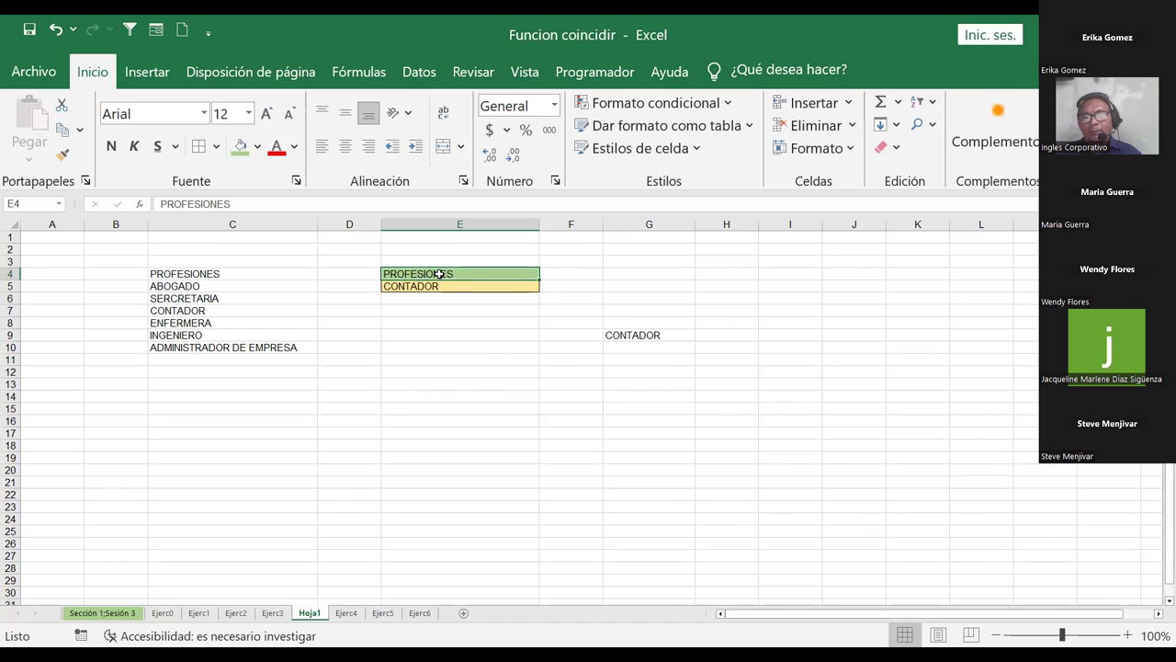
Step: Leave the drop-down example on Hoja1 and open the sheet Sección 1;Sesión 3
left_click(432, 287)
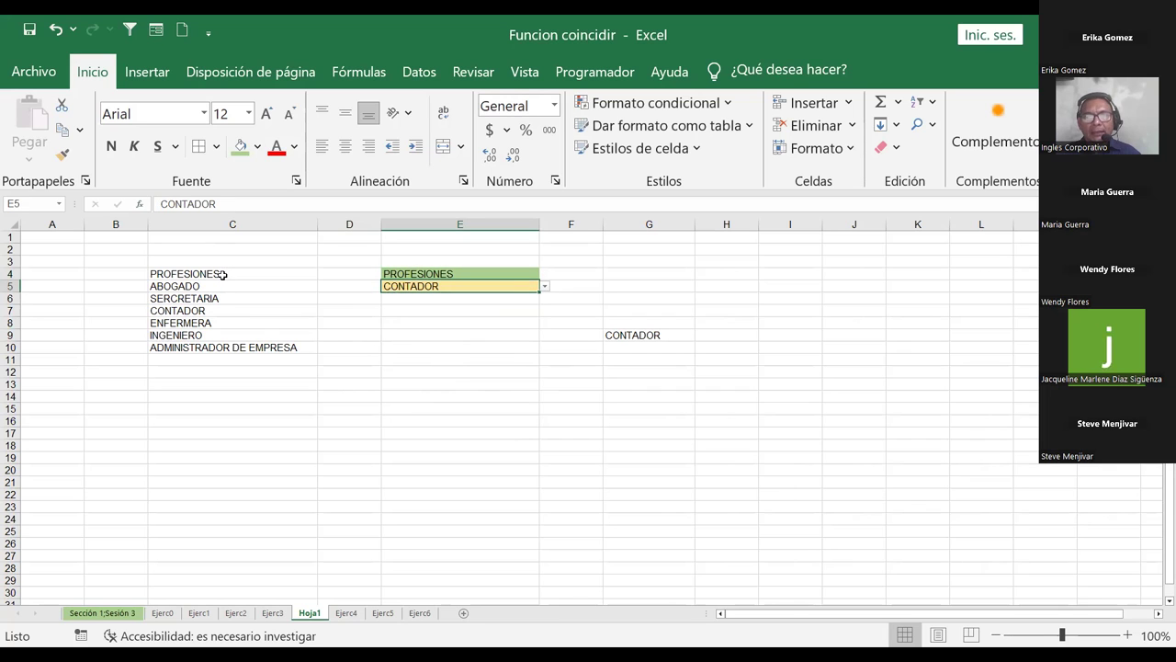
left_click(383, 348)
left_click(457, 308)
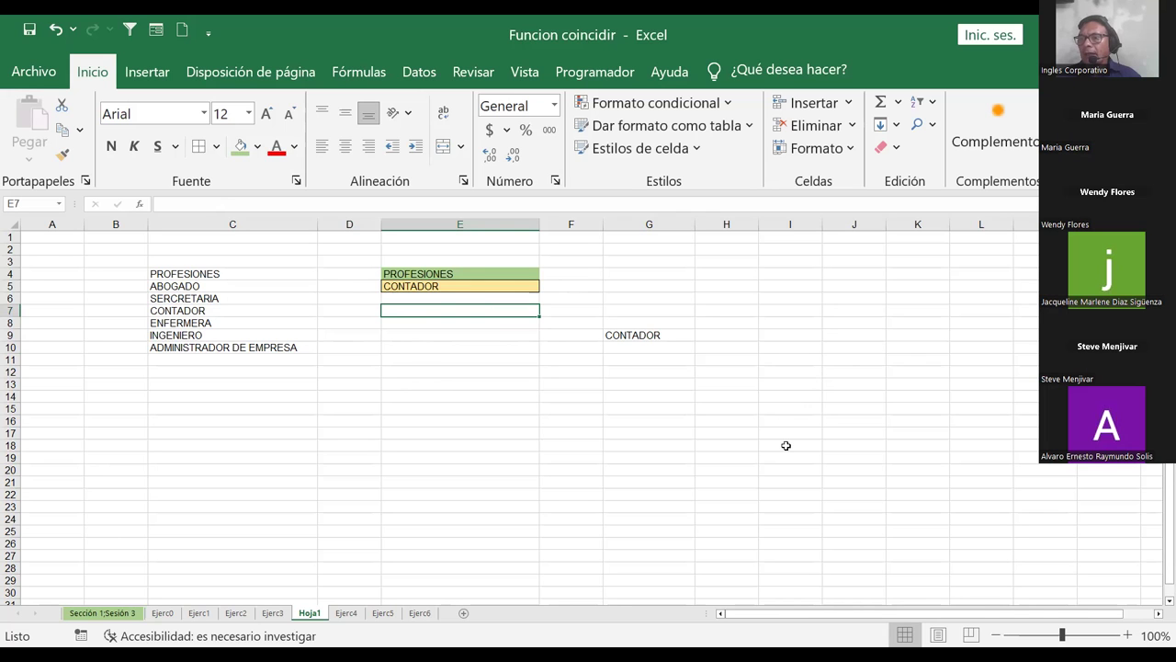
left_click(112, 613)
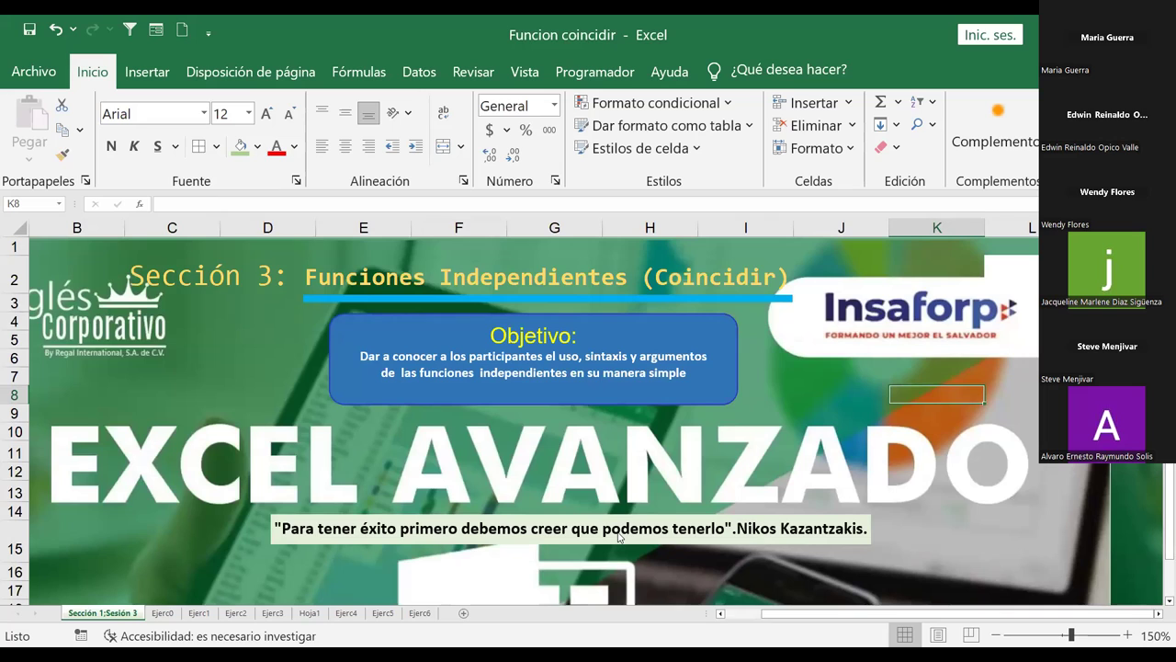
left_click(945, 35)
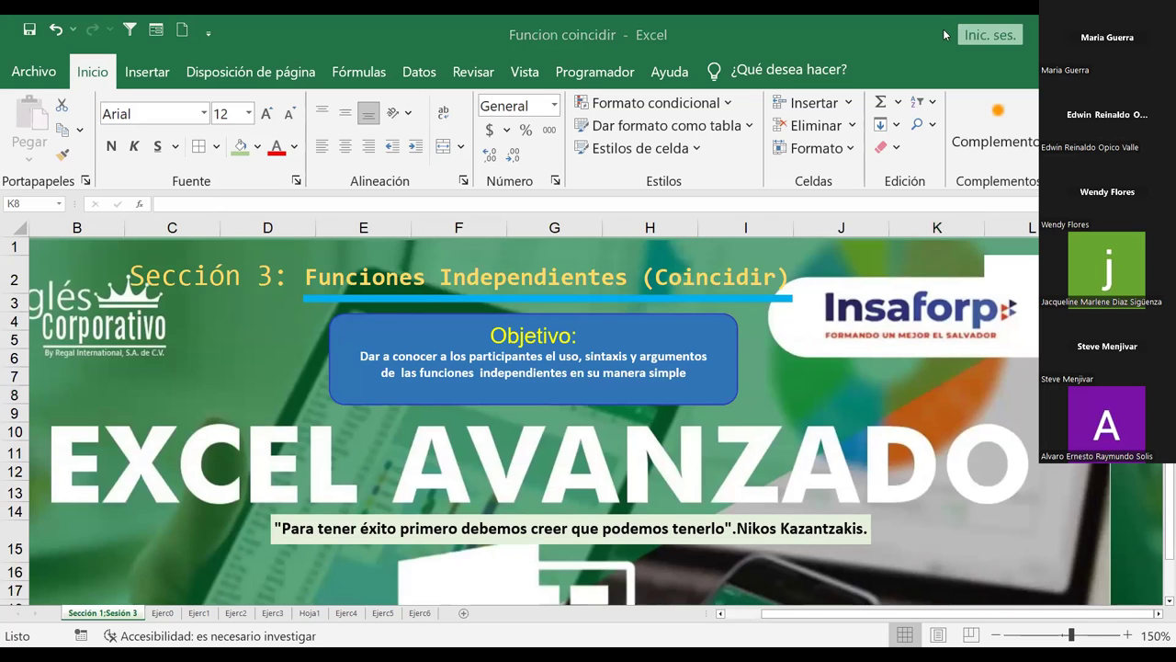
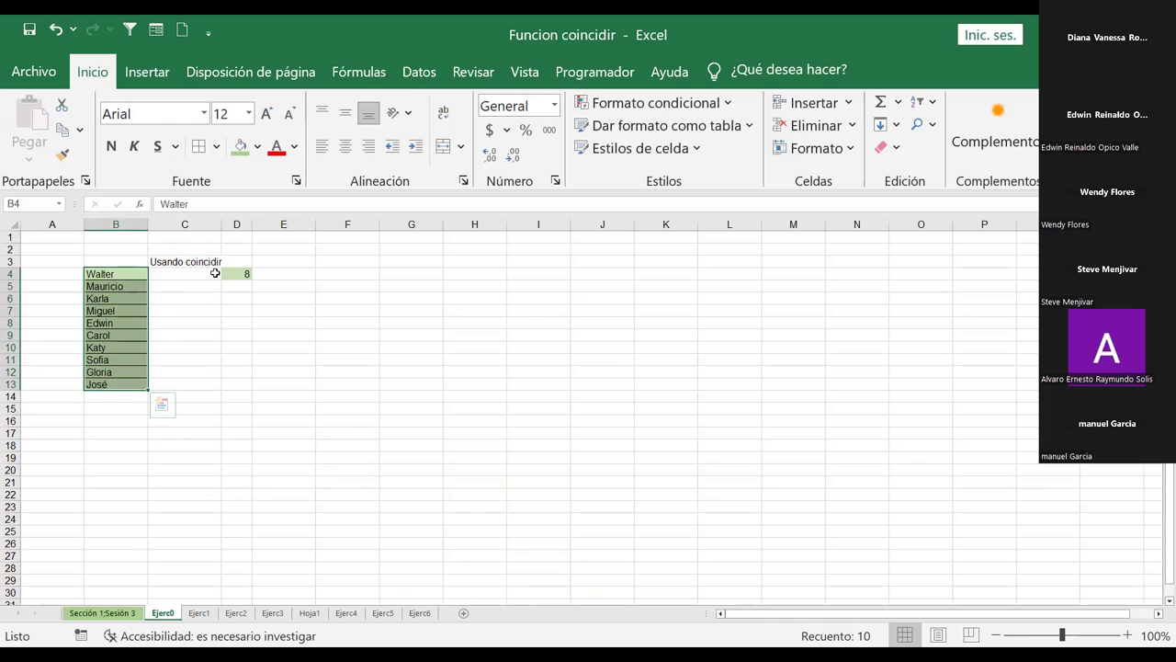
Step: Examine the list of names in cells B4:B13 on sheet Ejerc0
left_click_drag(123, 277, 116, 384)
left_click(271, 396)
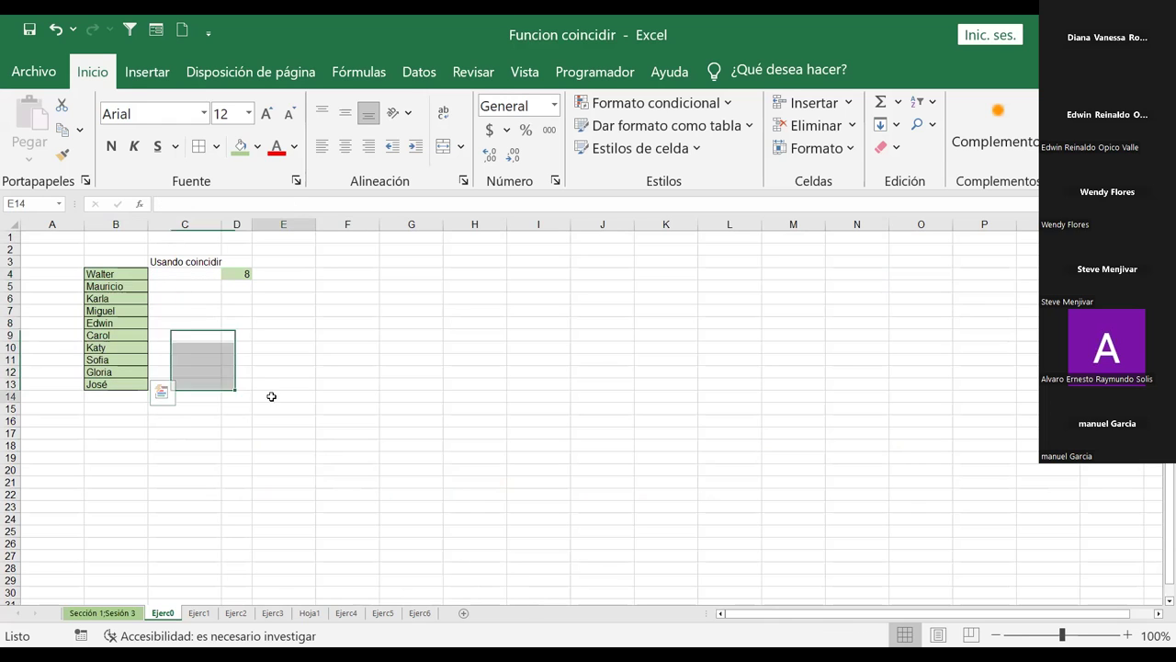
left_click(130, 273)
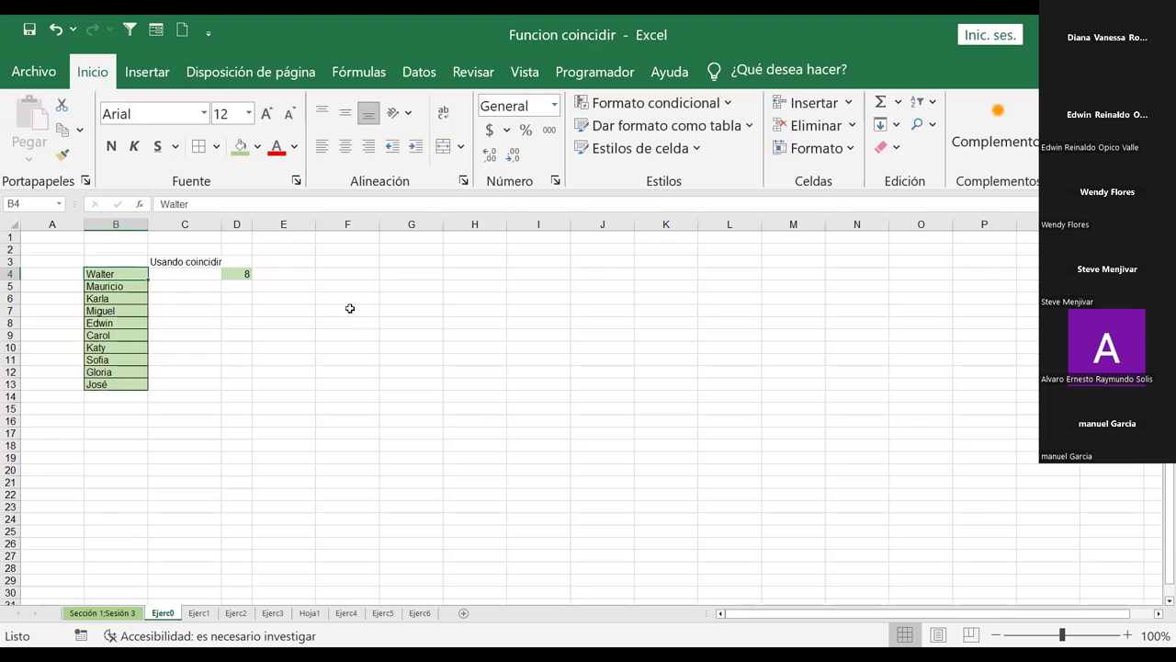
left_click(226, 308)
left_click_drag(120, 273, 119, 388)
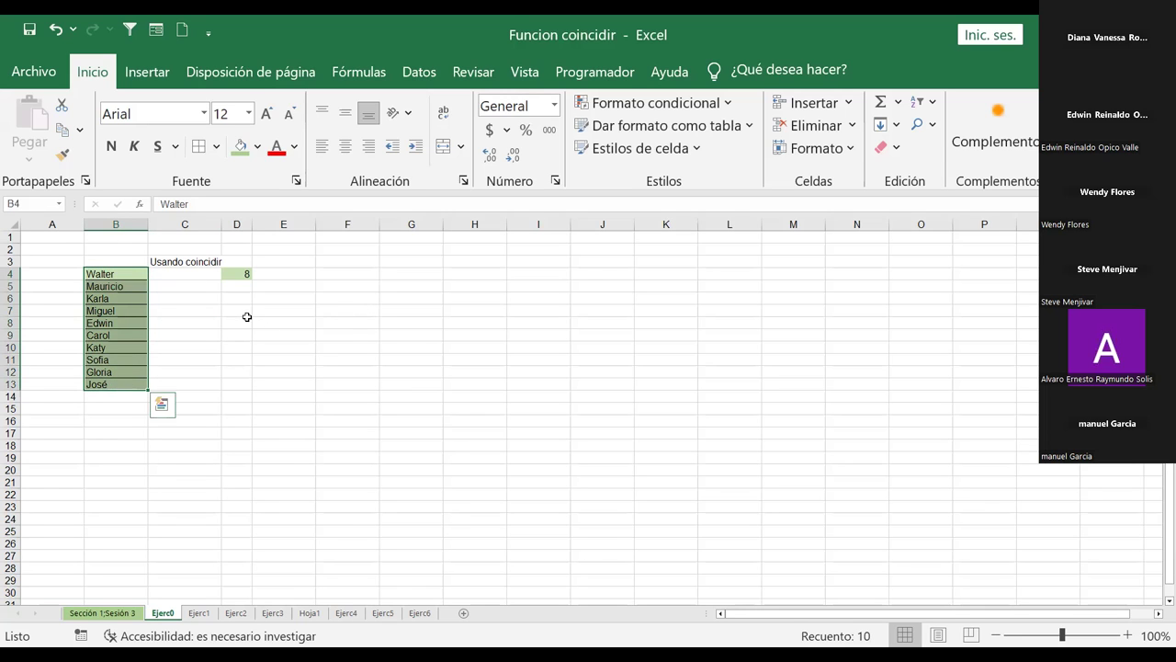
left_click(194, 288)
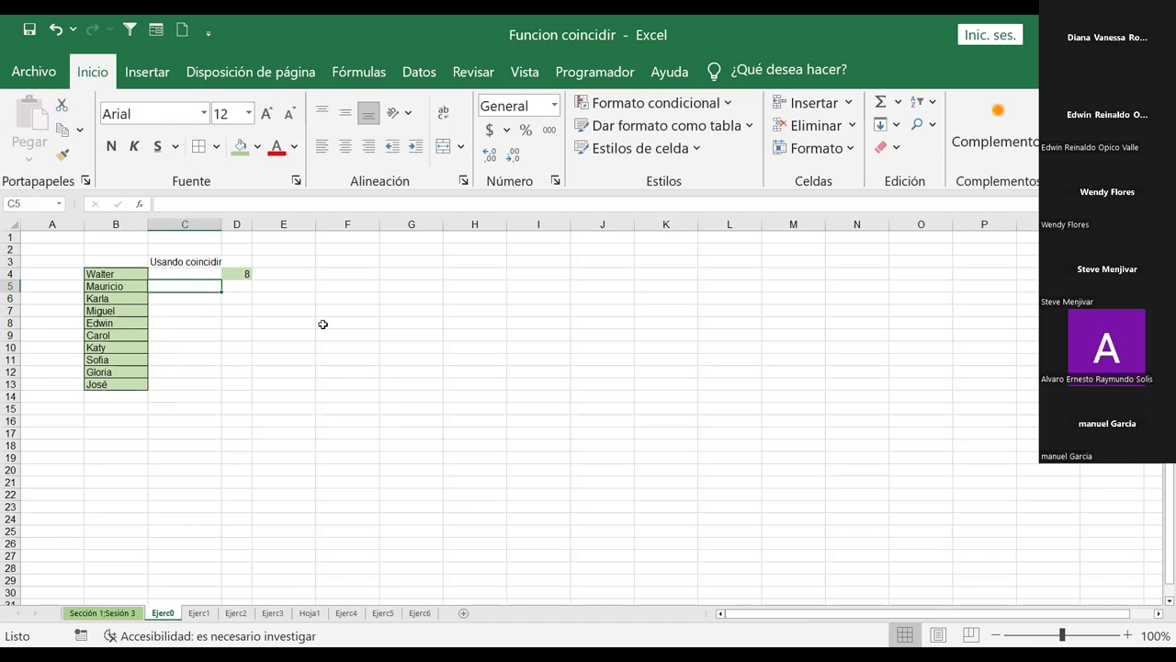
left_click(288, 312)
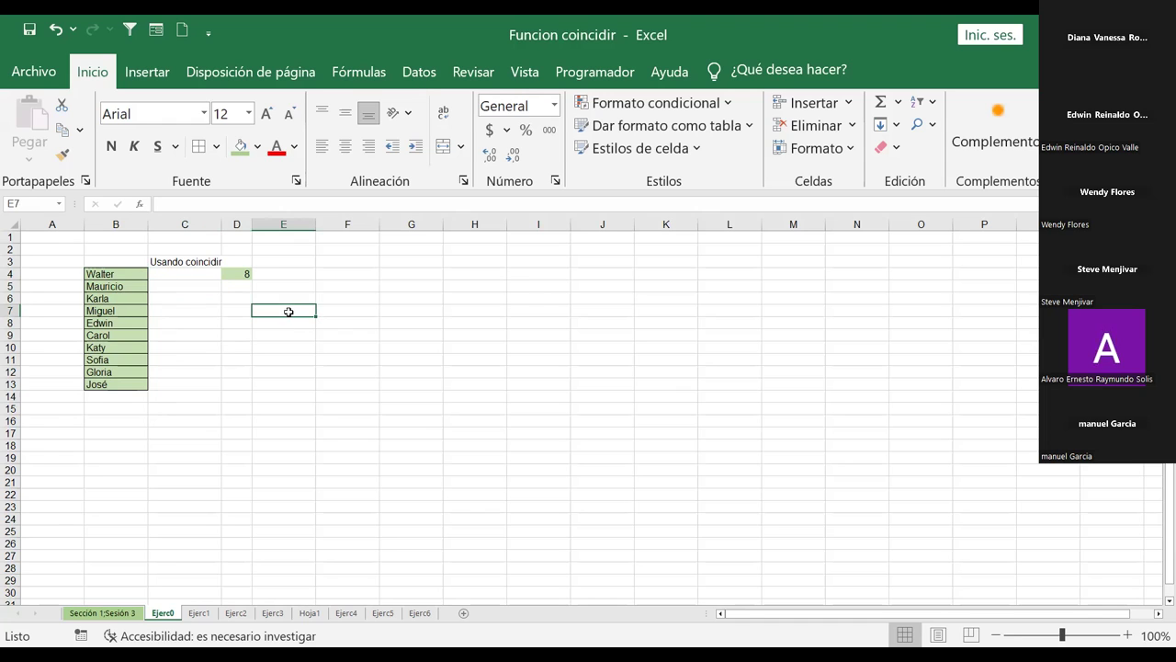
Step: Inspect the lookup value, search range and match type of the COINCIDIR formula in cell D4 without changing it
left_click(239, 273)
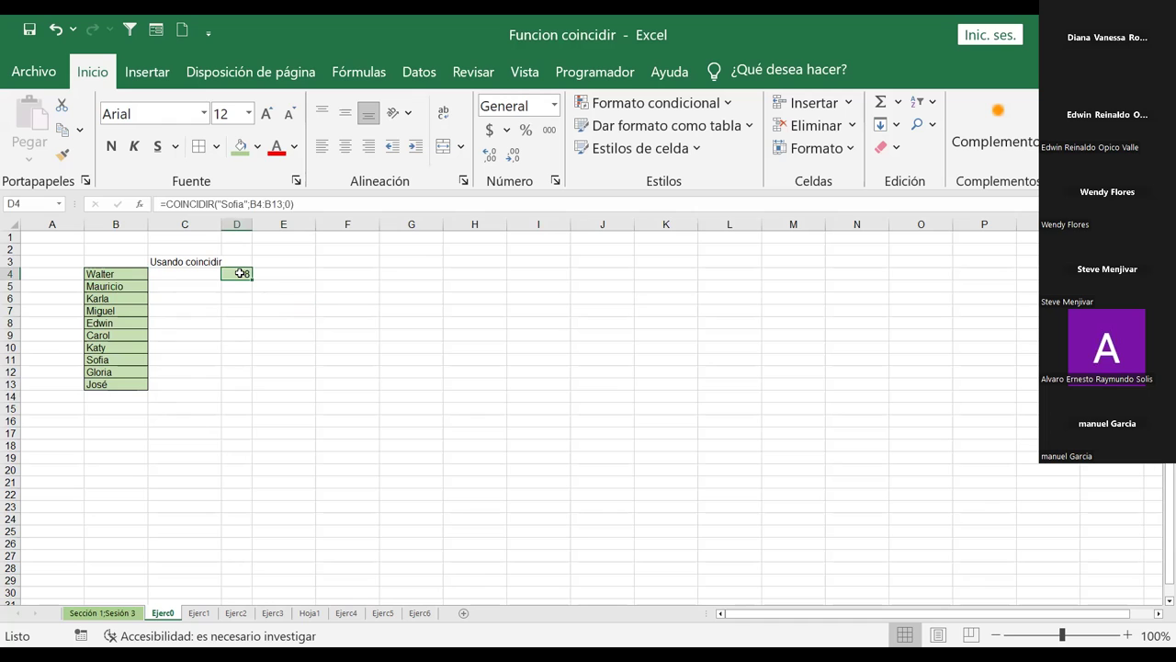
left_click(311, 206)
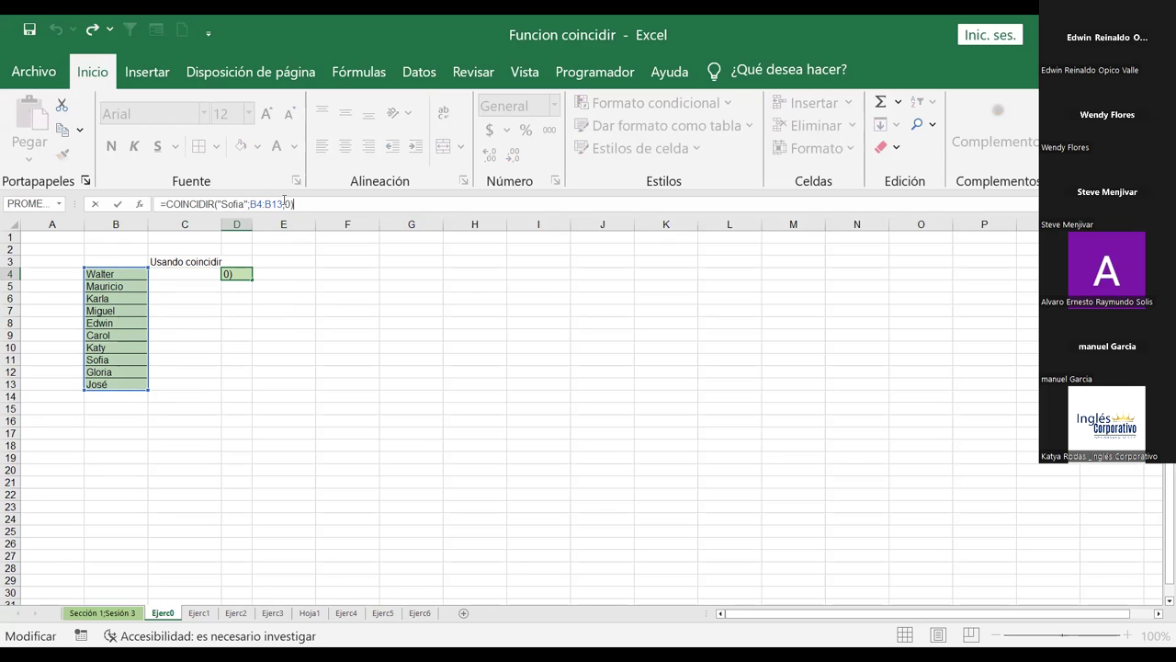
left_click_drag(303, 206, 139, 200)
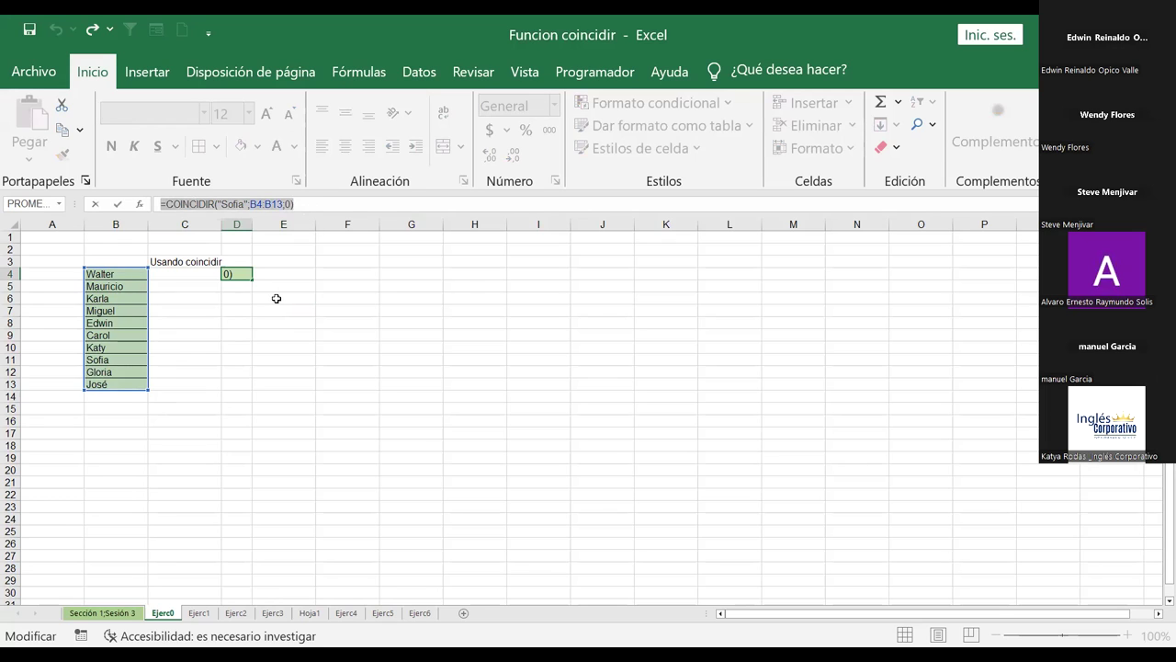
left_click(281, 347)
key("Escape")
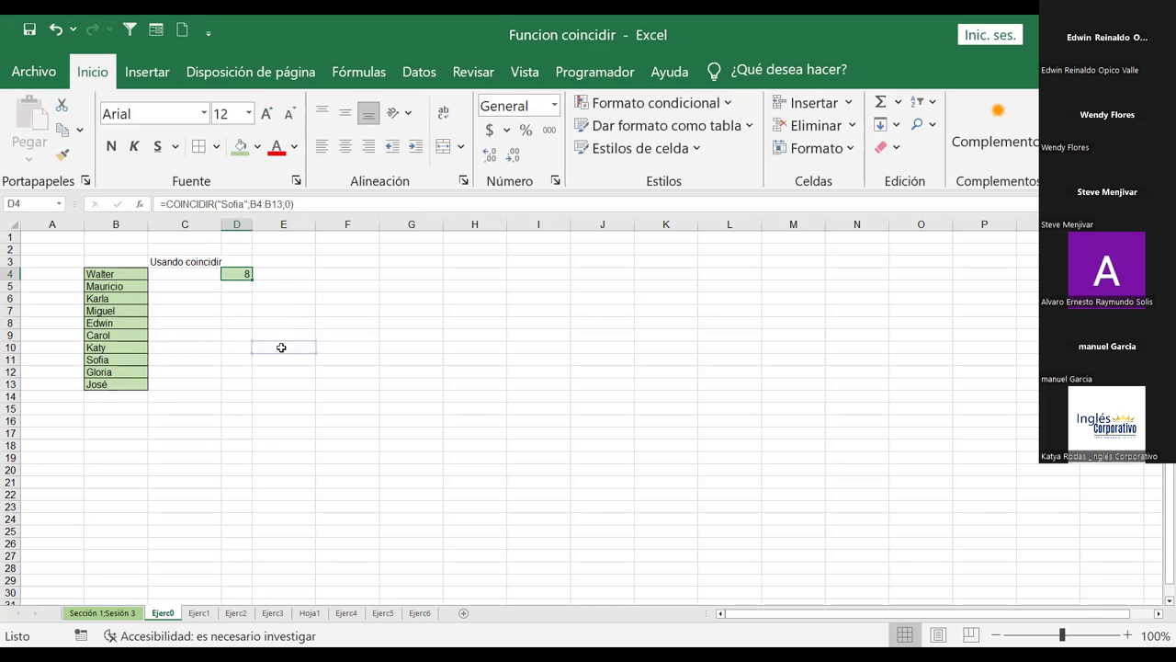
type("=")
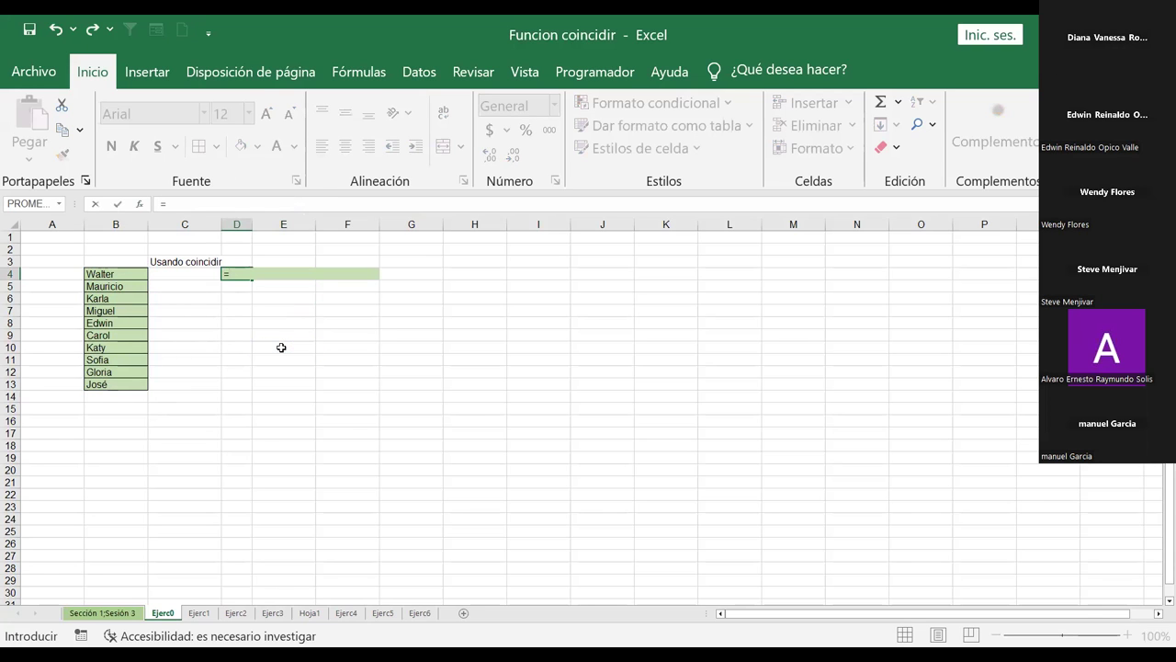
type("coincidir")
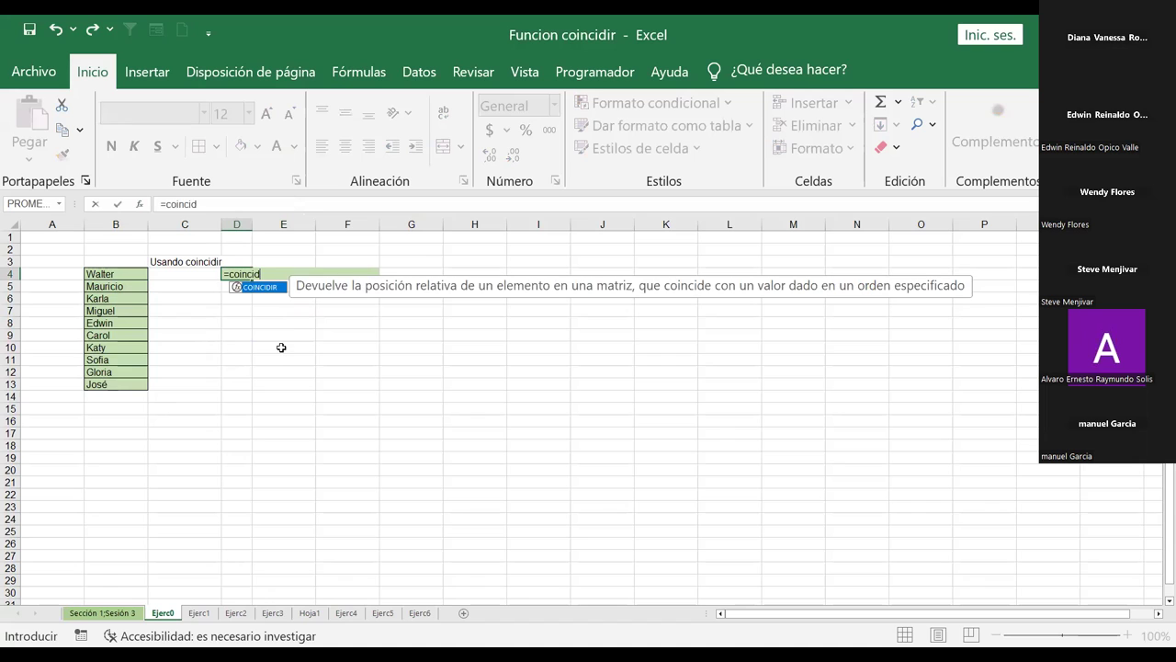
left_click(139, 208)
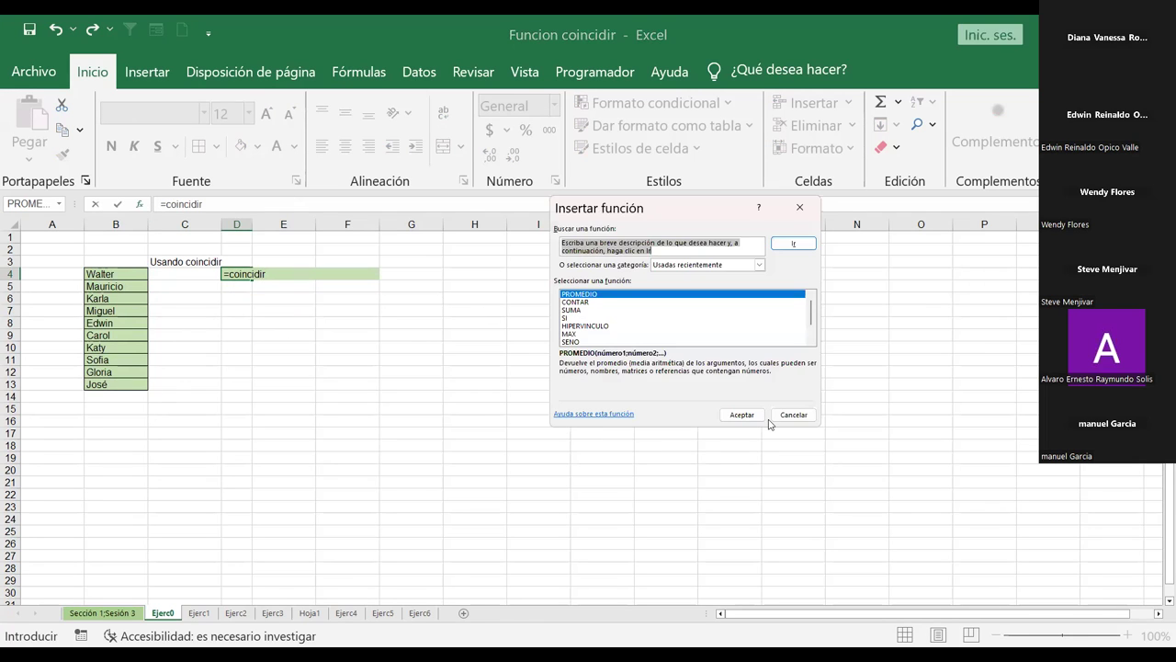
left_click(796, 414)
left_click(260, 321)
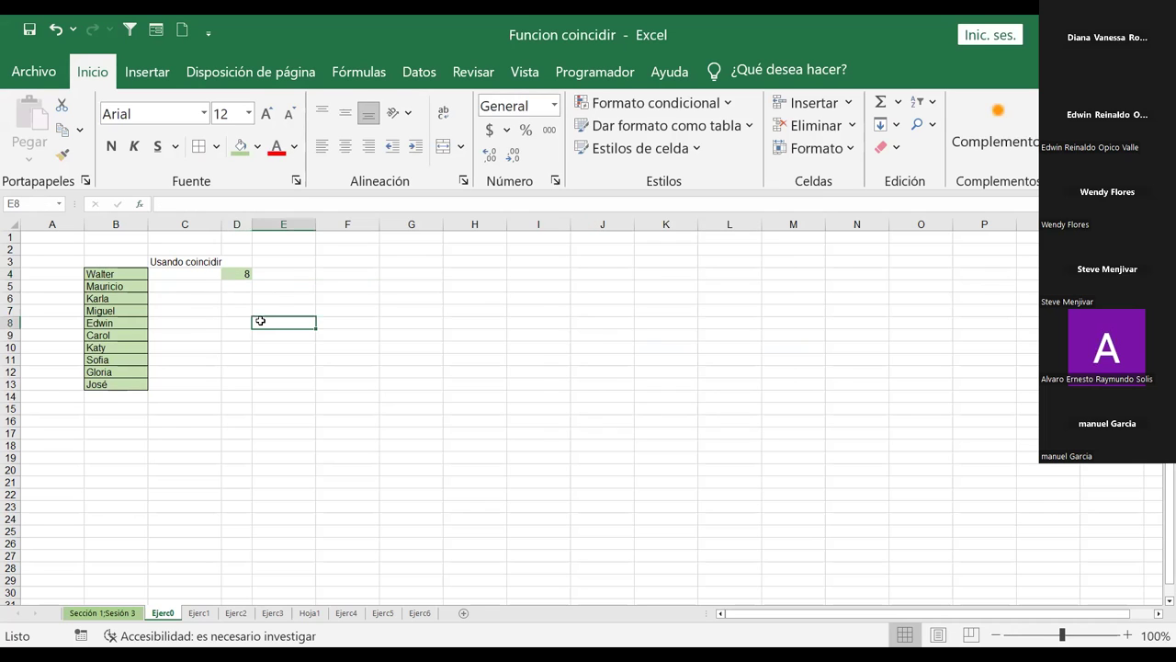
Step: Start a COINCIDIR formula in cell E8 and bring up its help article and function arguments dialog to review the arguments
type("=")
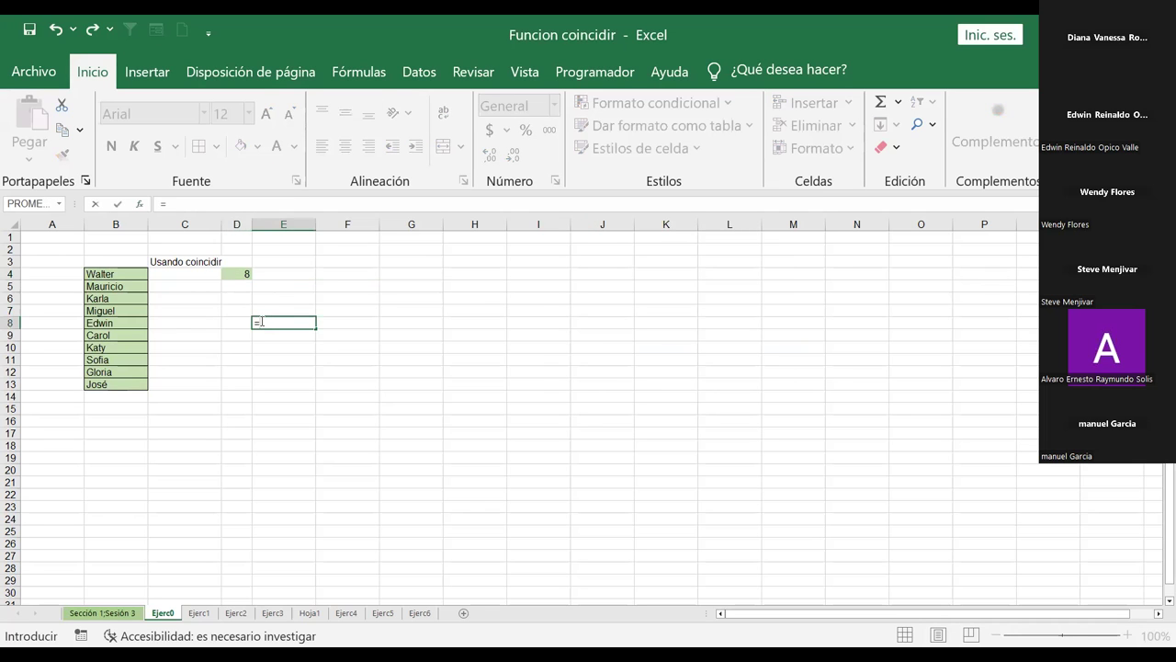
type("COINCIDIR")
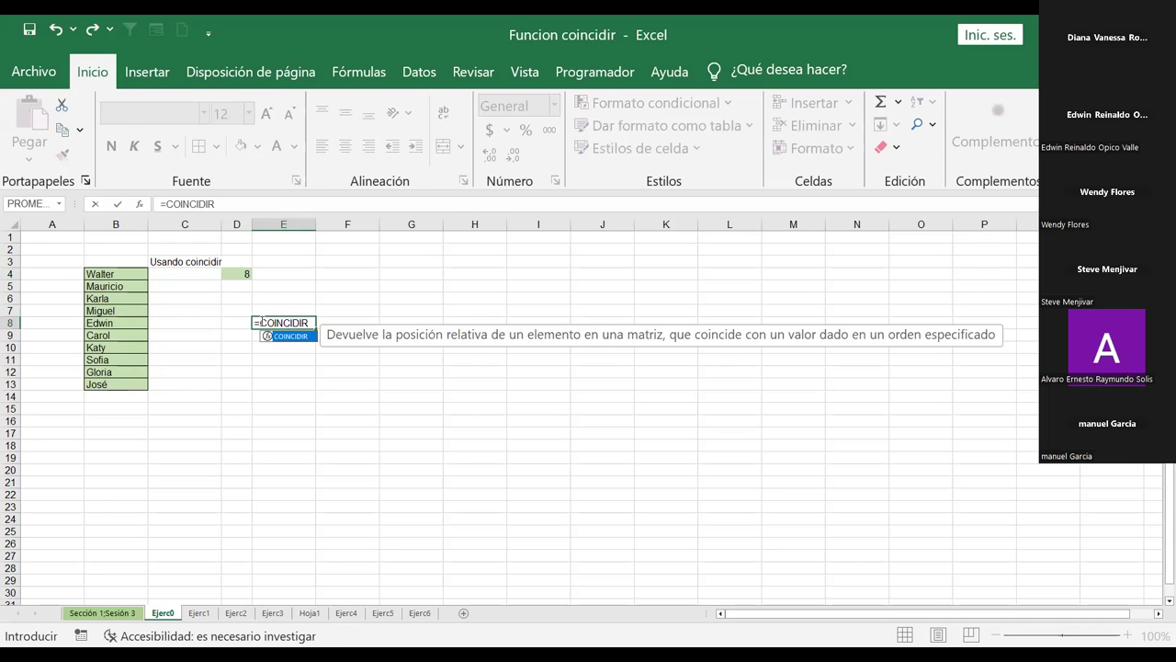
type("(")
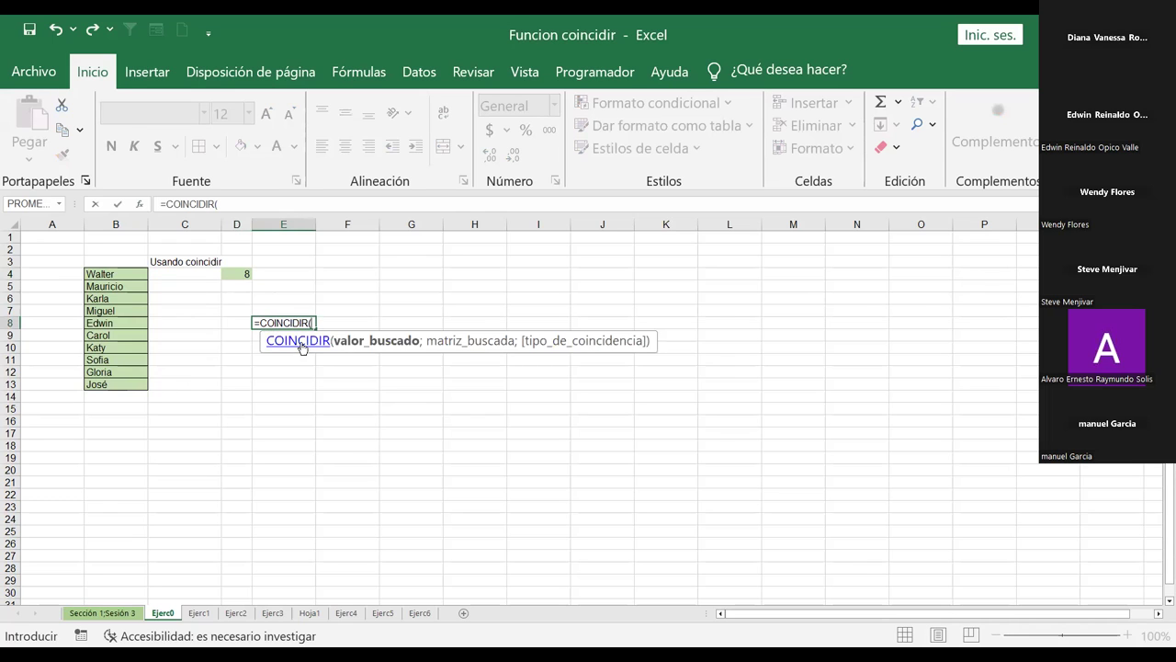
left_click(302, 342)
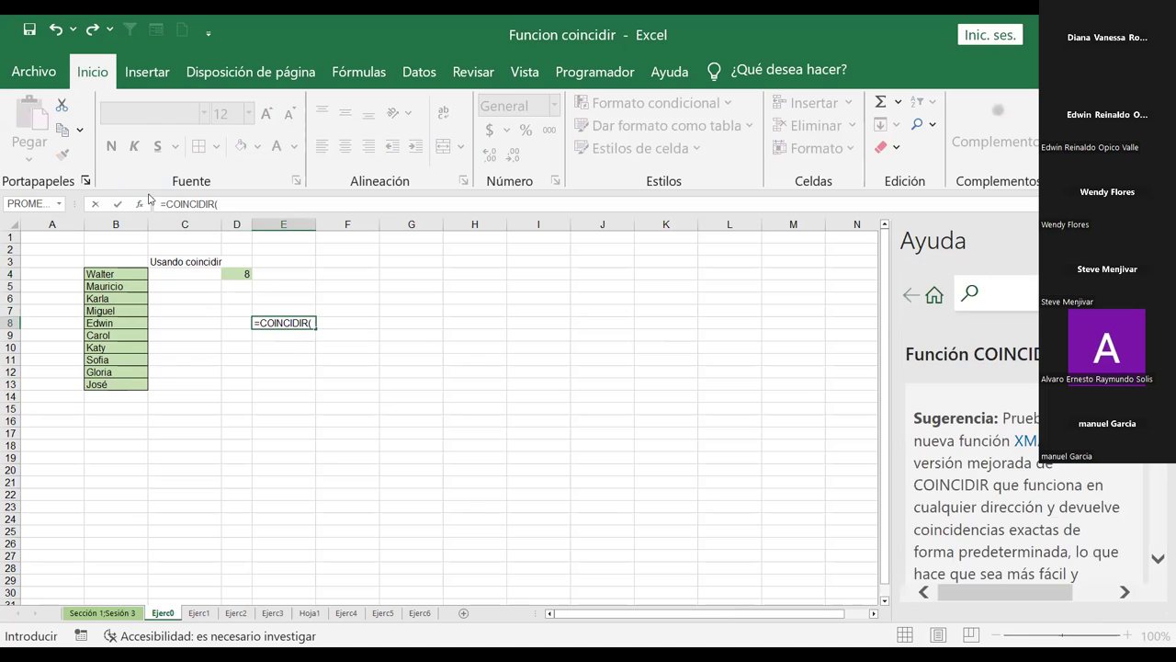
left_click(140, 205)
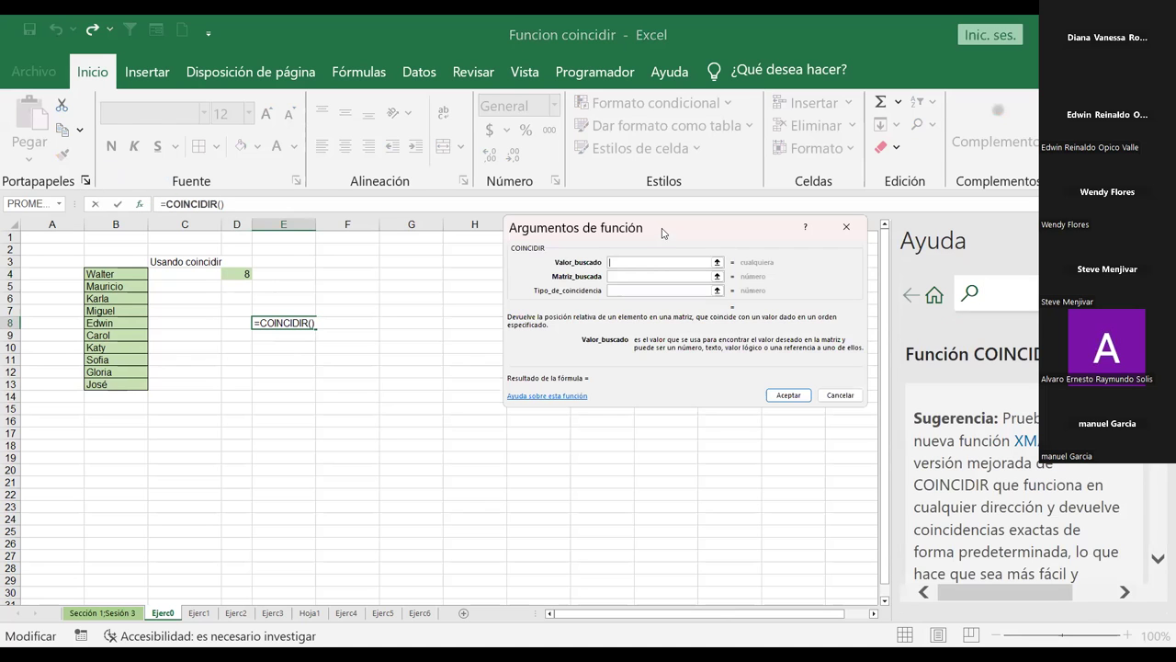
left_click_drag(664, 234, 565, 183)
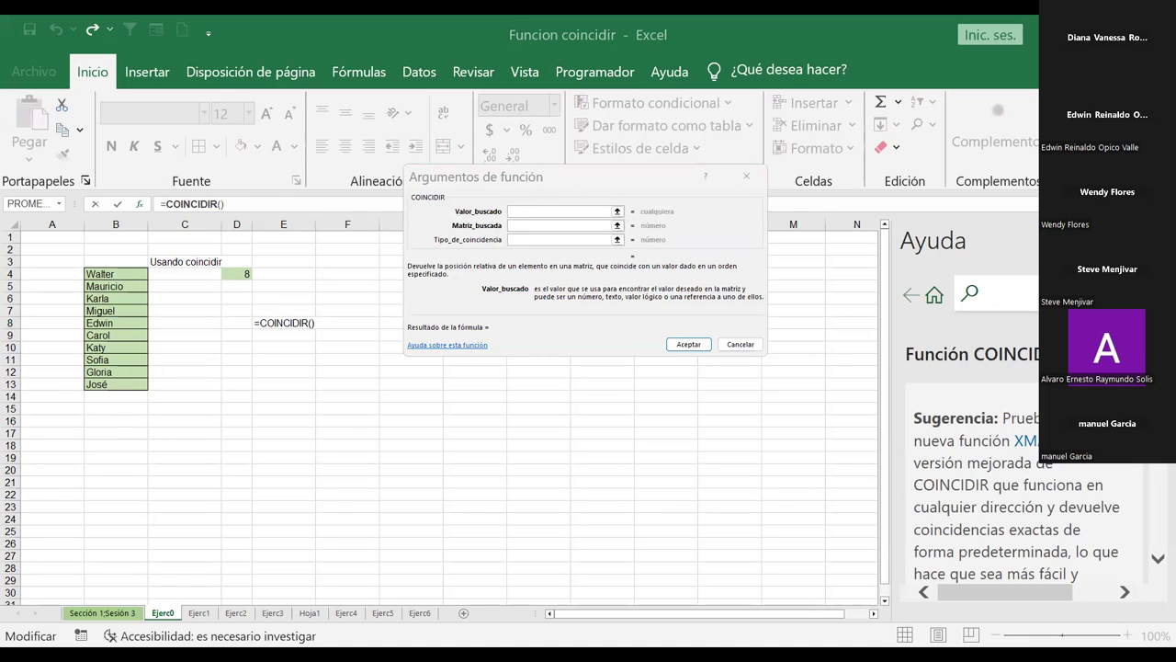
Step: Switch to the presentation on COINCIDIR and advance from the syntax slide to the explanation of arguments and match types
key("alt+Tab")
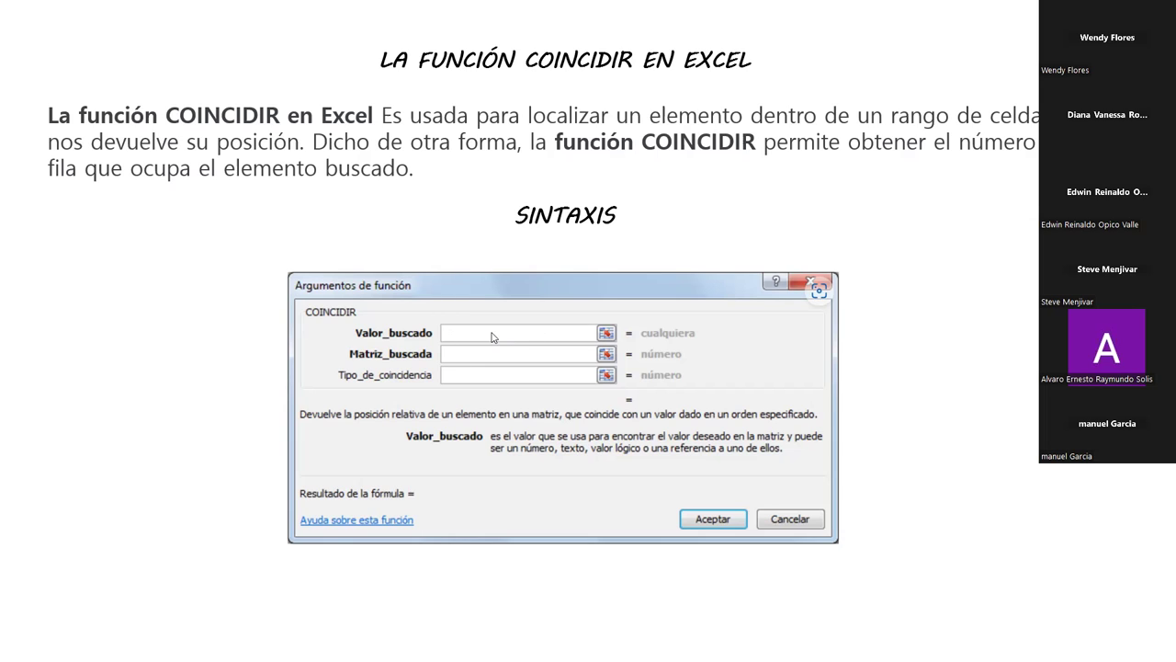
left_click(475, 392)
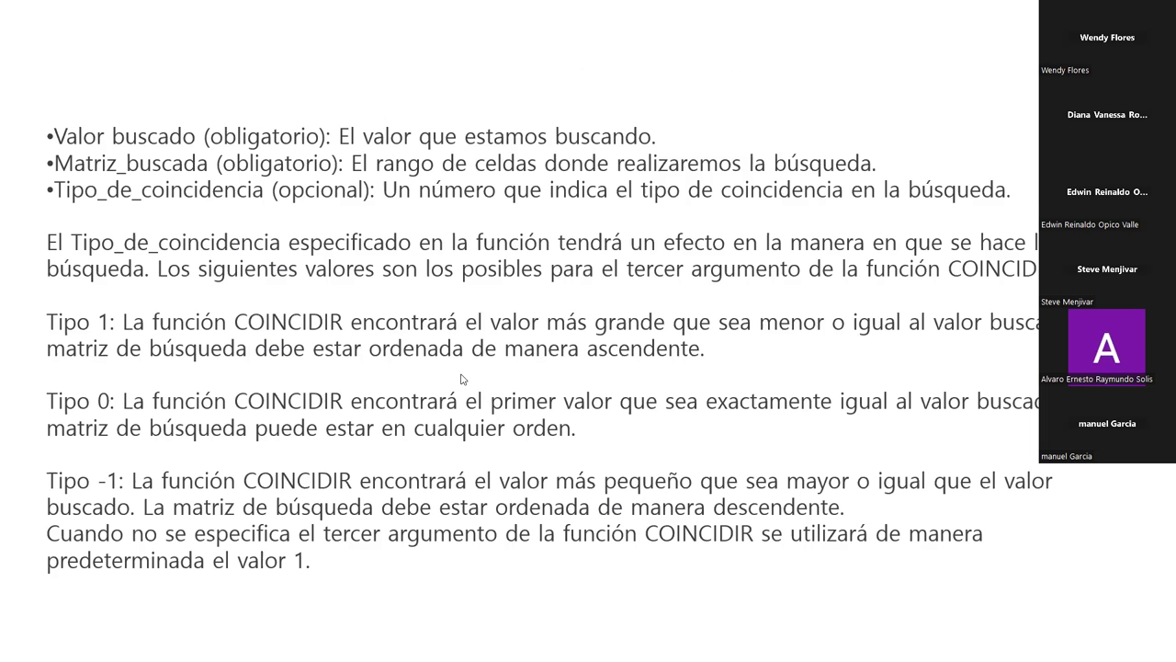
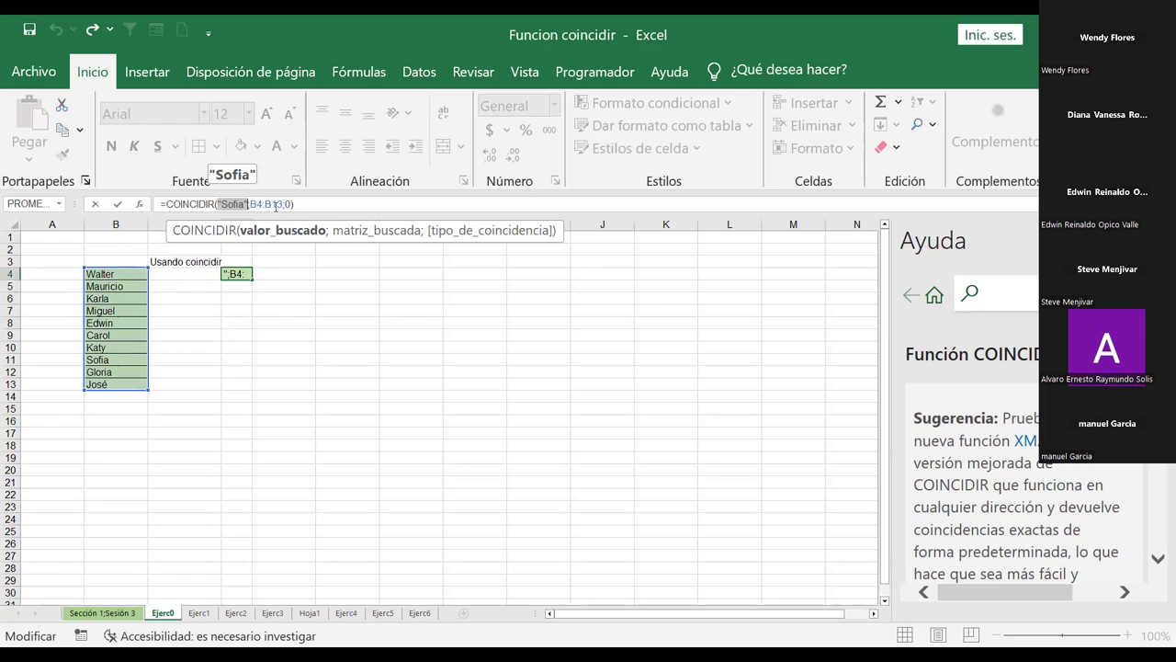
Step: Try to replace the quoted lookup name in D4's COINCIDIR formula with a reference to cell E5
left_click(297, 284)
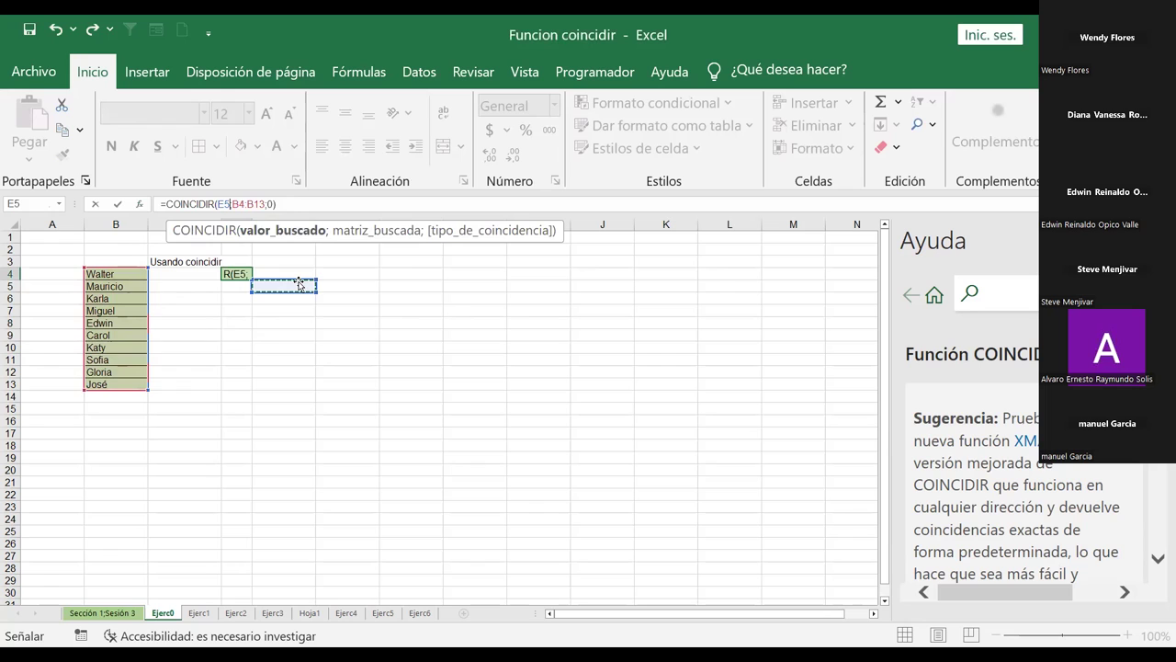
key("Return")
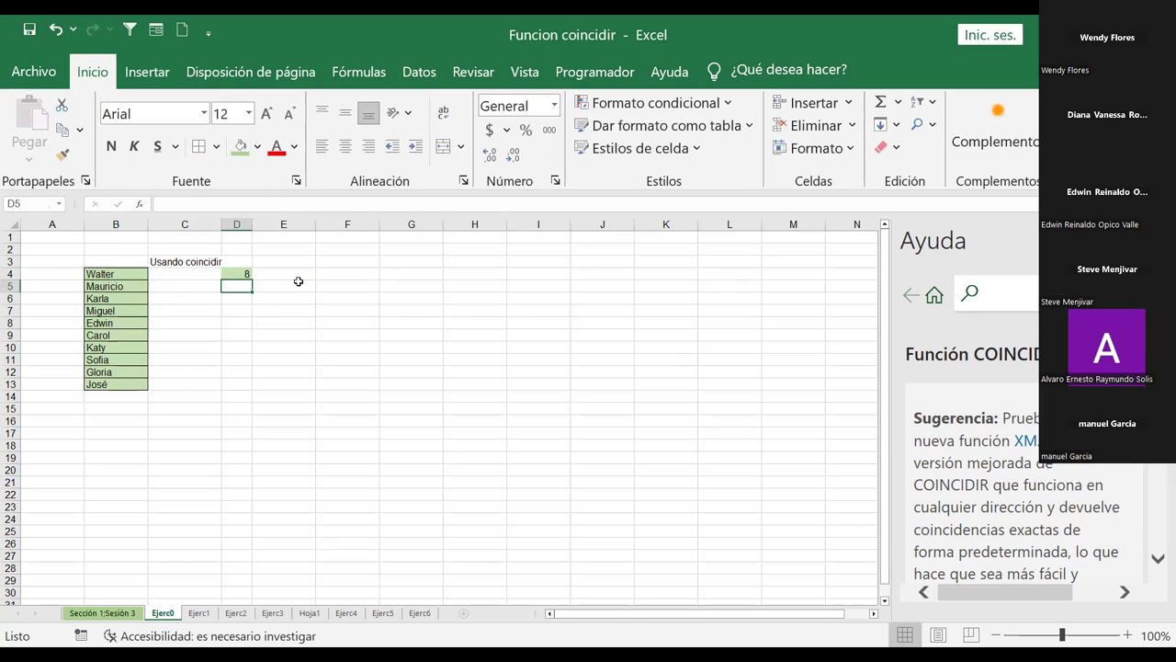
Step: Number the names in B4:B13 from 1 to 10 in the adjacent cells A4:A13
left_click(114, 283)
left_click(111, 276)
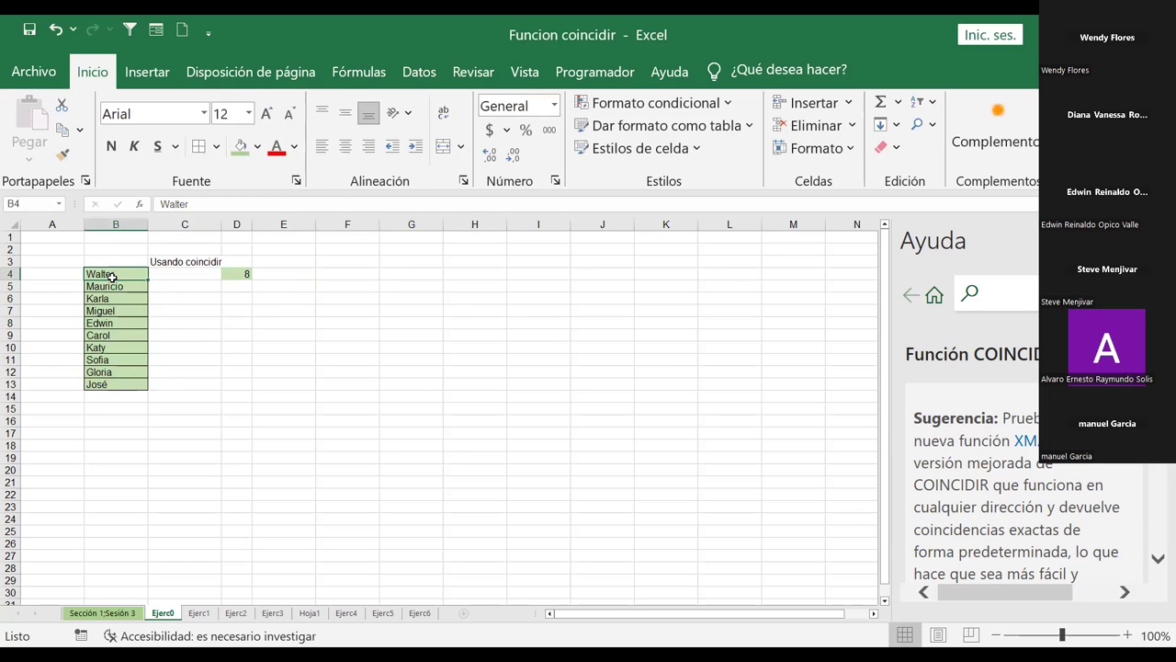
left_click(77, 274)
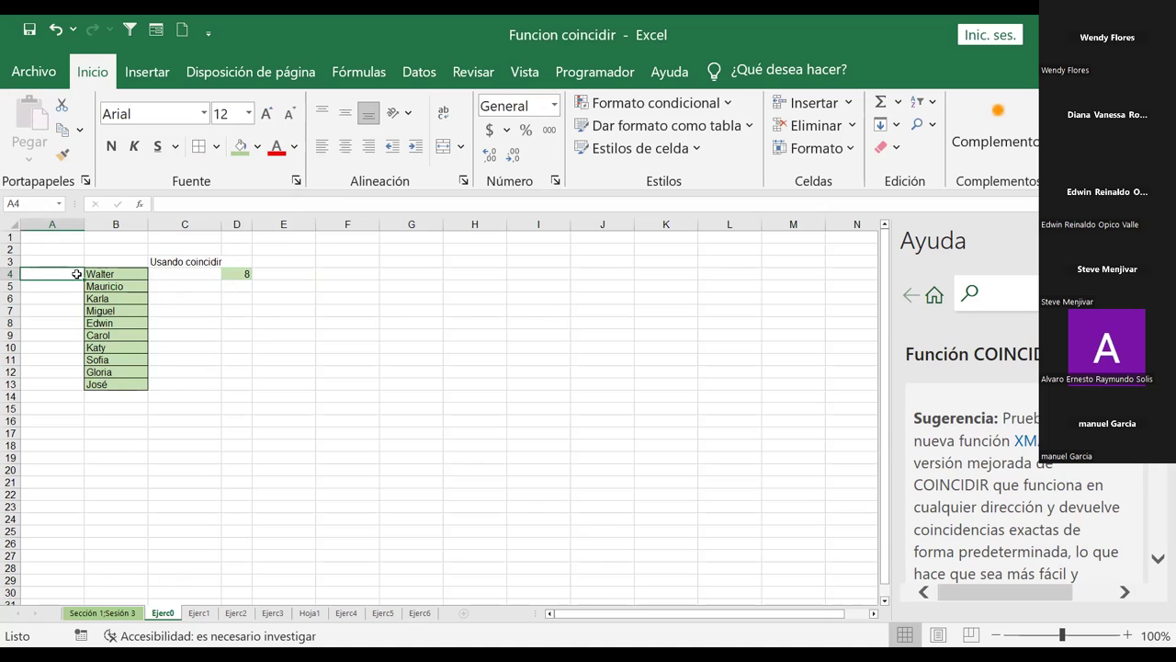
type("1")
type(" 2 3 4 5 6 7 8")
key("Up")
key("Up")
key("Up")
key("Up")
key("Up")
key("Up")
key("Down")
key("Down")
key("Down")
key("Down")
key("Down")
key("Down")
type("9")
key("Return")
type("10")
key("Return")
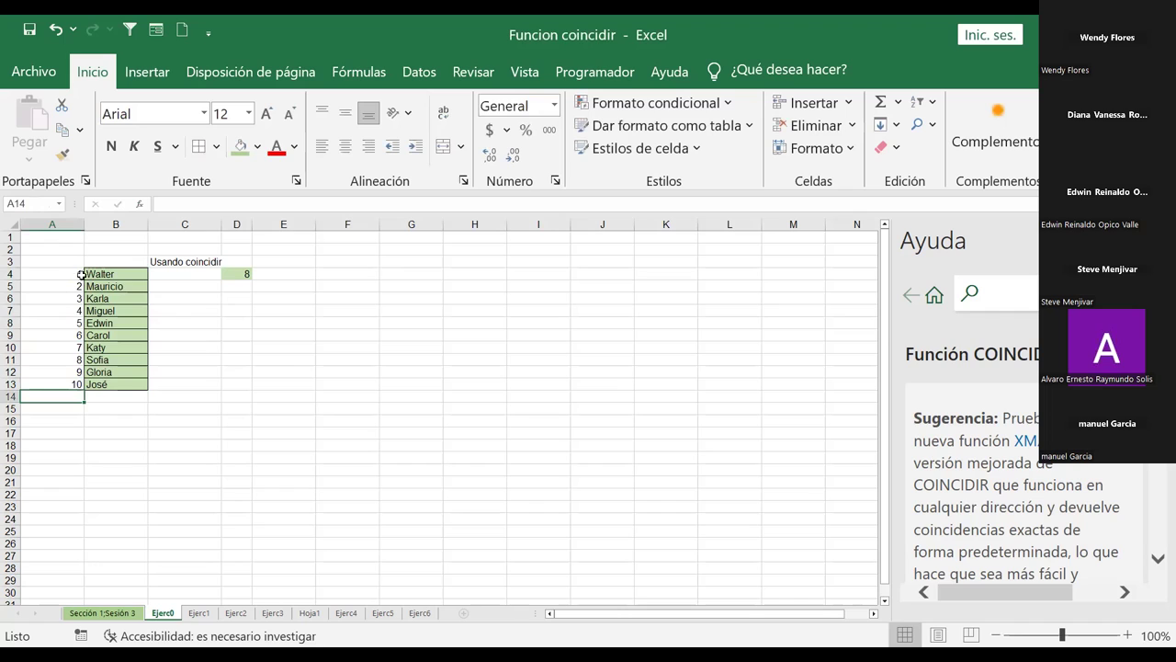
Step: Compare the COINCIDIR result in cell D4 with the position number in A11 beside the searched name
left_click(294, 348)
left_click(243, 273)
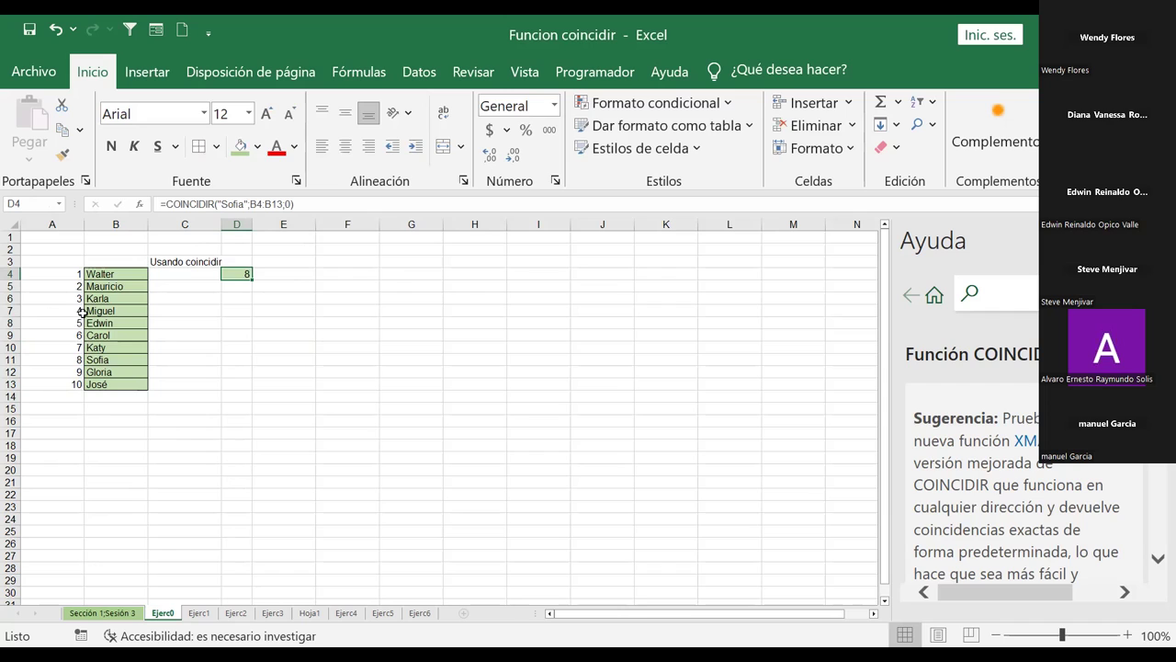
left_click(68, 359)
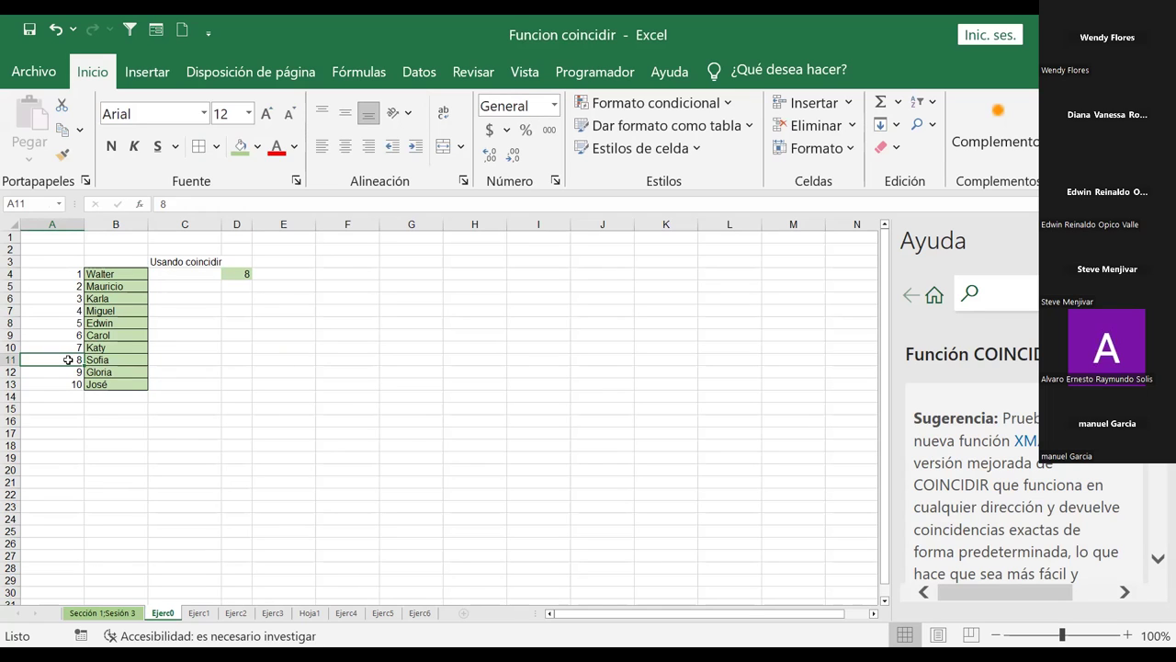
left_click(236, 274)
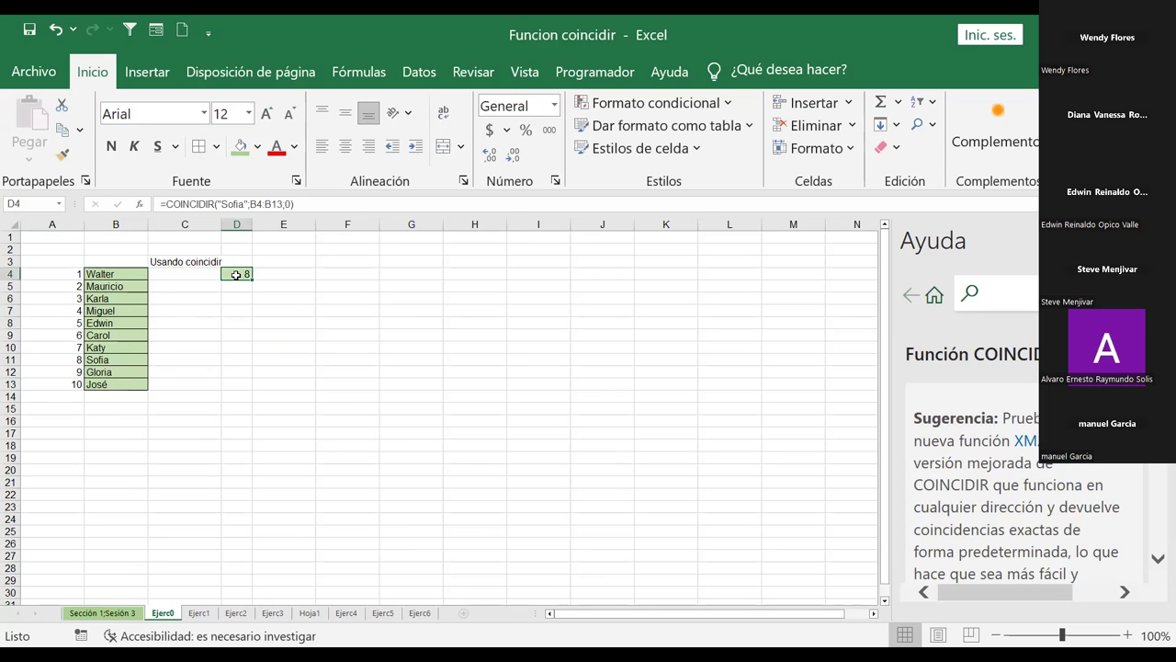
Step: Move the COINCIDIR formula from cell D4 to cell D8
key("ctrl+c")
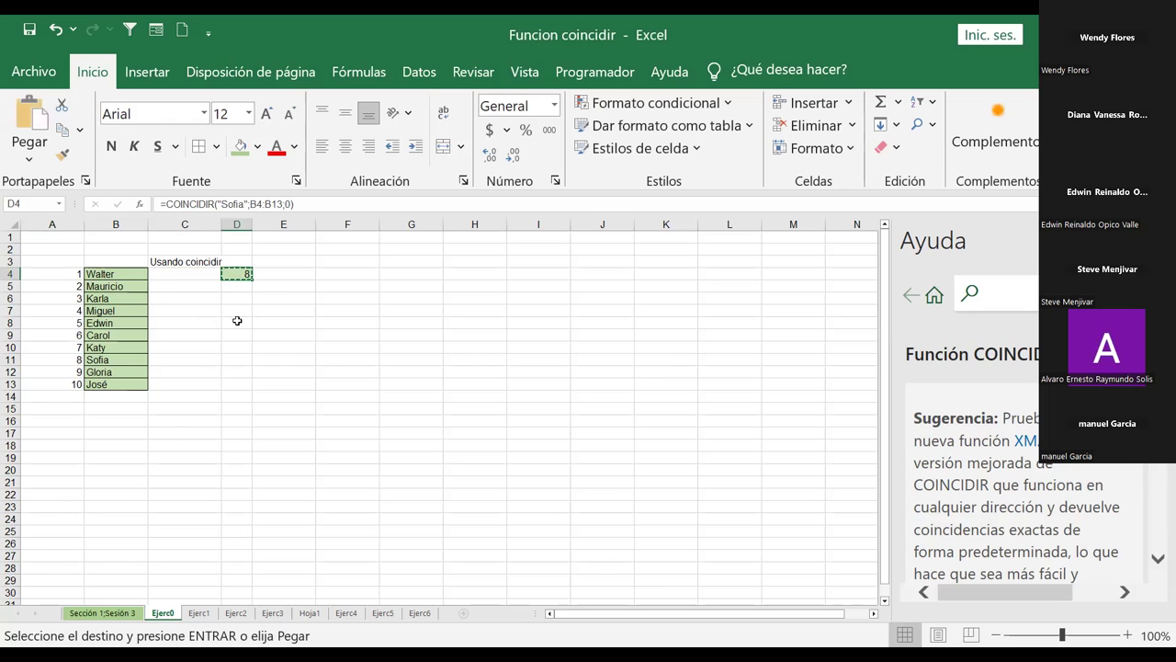
left_click(239, 319)
key("Return")
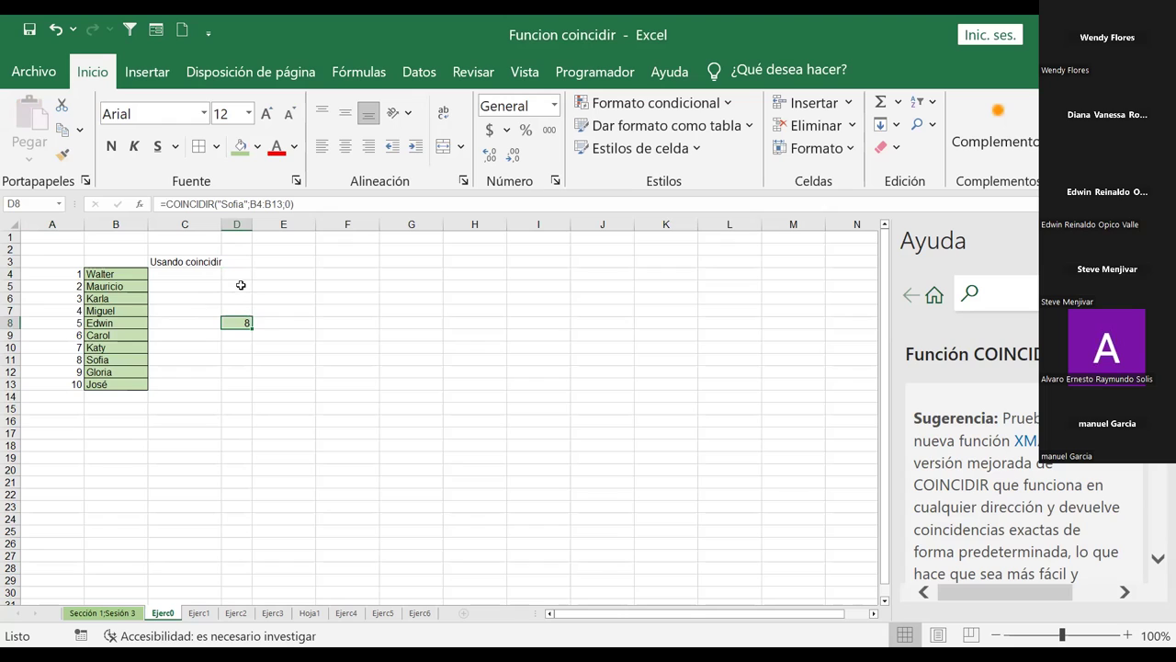
left_click(241, 286)
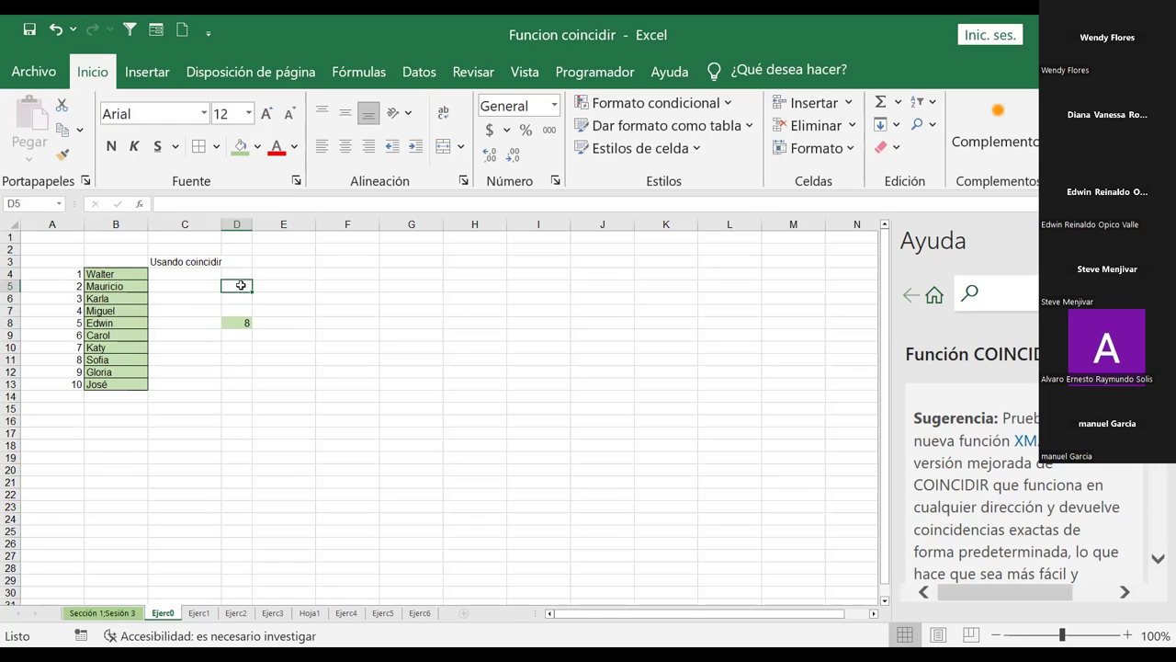
type("Ç")
key("Return")
left_click(241, 286)
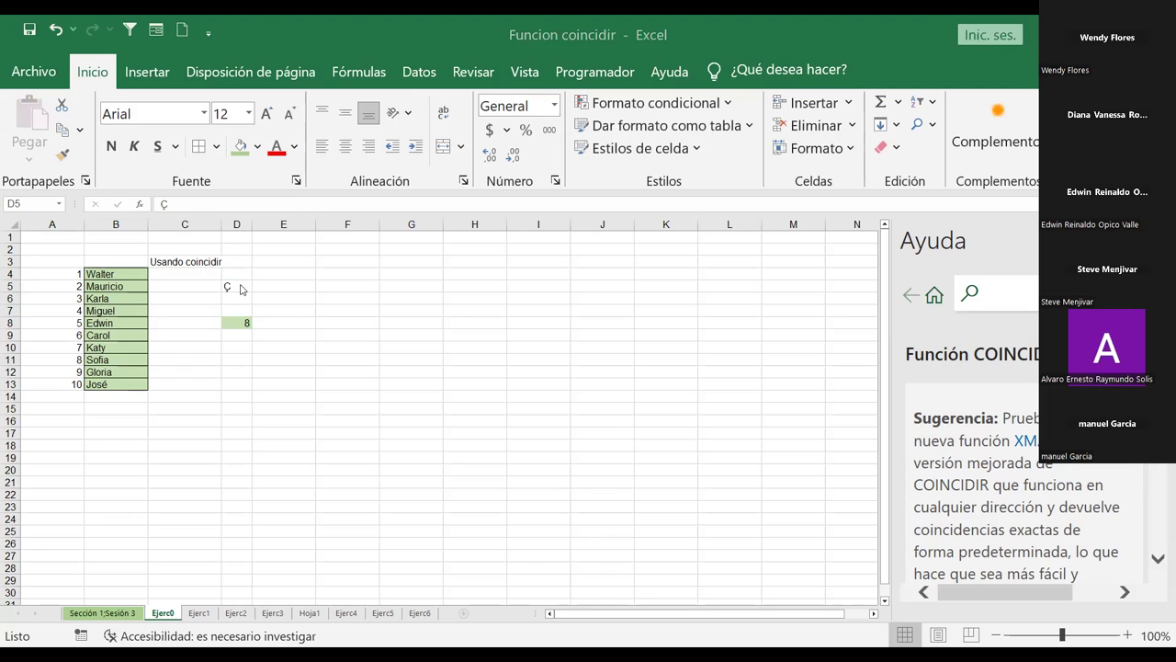
Step: Fill cell D6 with gold to mark it as the lookup input cell
left_click(236, 296)
left_click(259, 148)
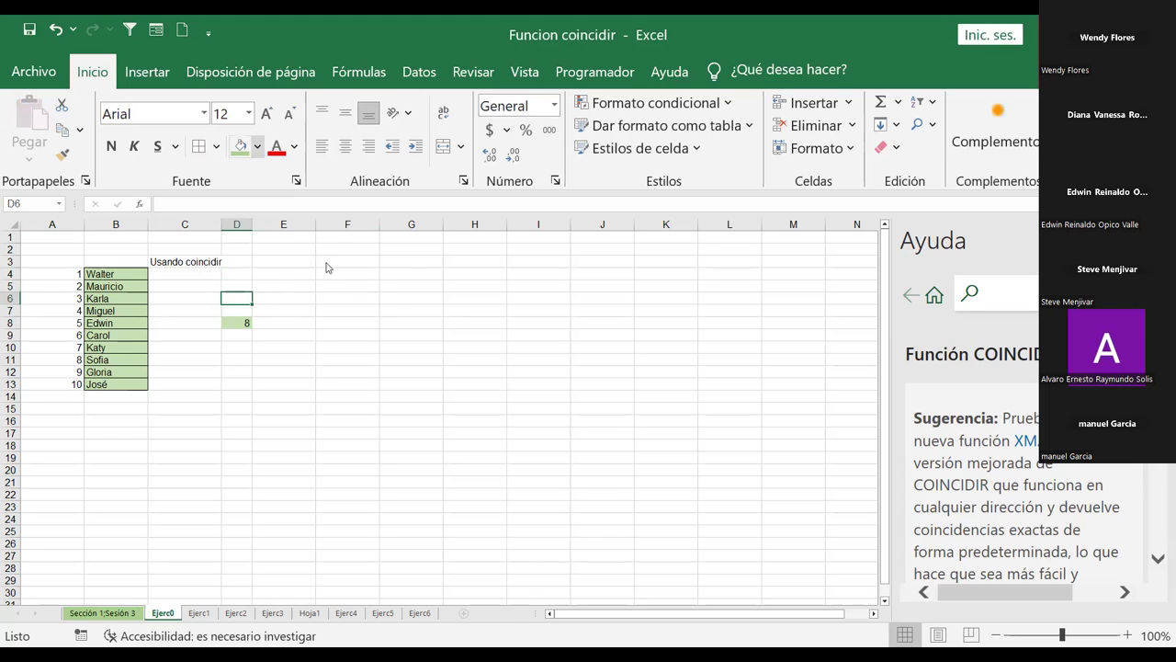
left_click(236, 322)
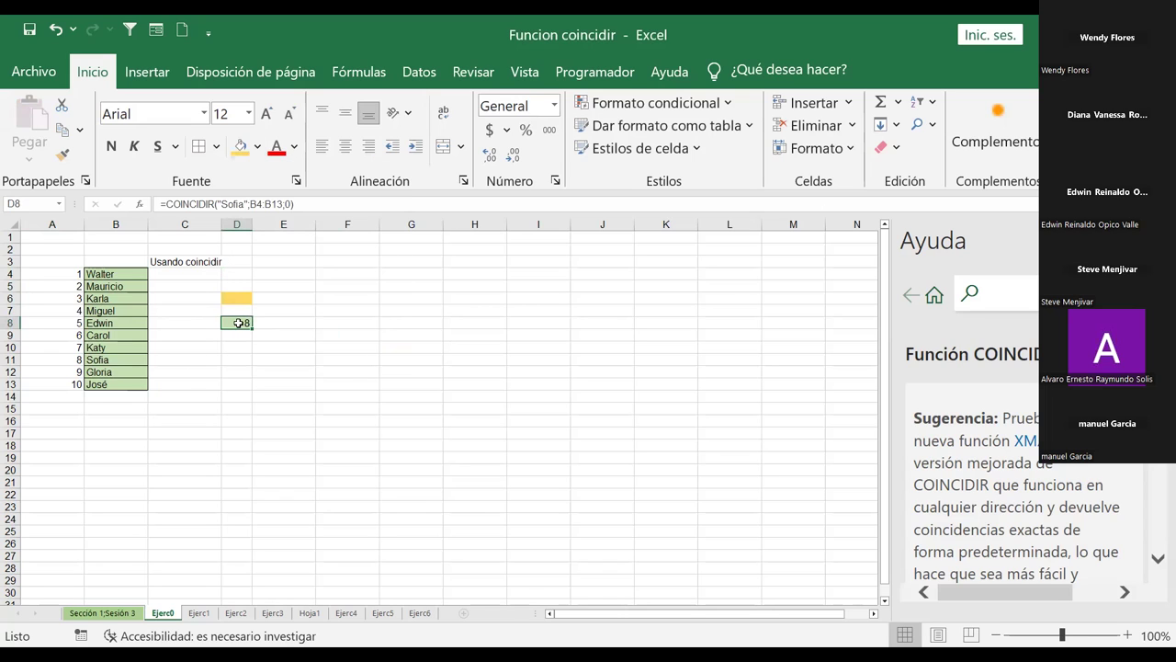
left_click(236, 296)
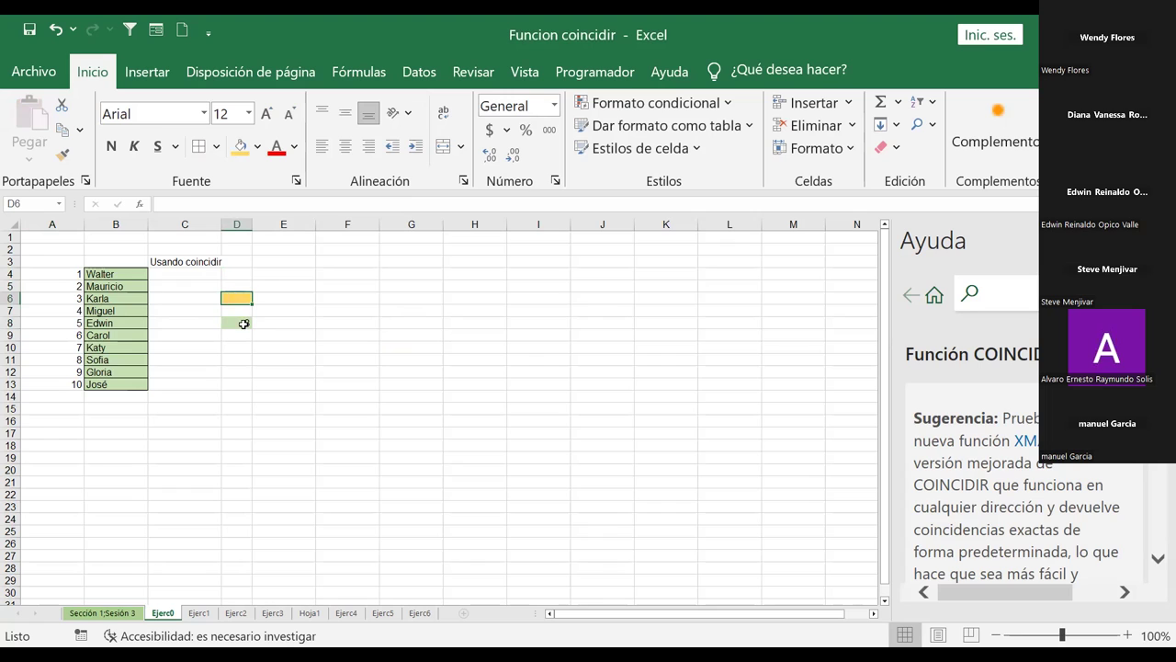
Step: Try to point D8's COINCIDIR formula to cell D6 by replacing the name inside the quotation marks with D6
left_click(241, 322)
left_click(242, 204)
key("BackSpace")
key("BackSpace")
key("BackSpace")
key("BackSpace")
key("BackSpace")
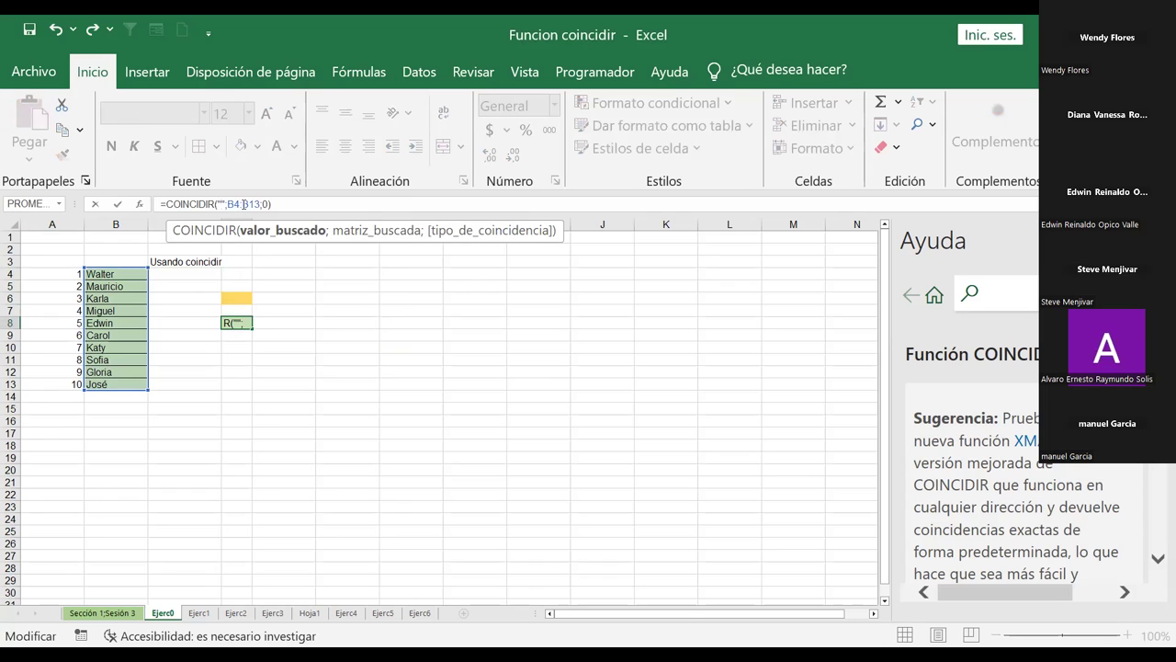
type("D6")
key("Return")
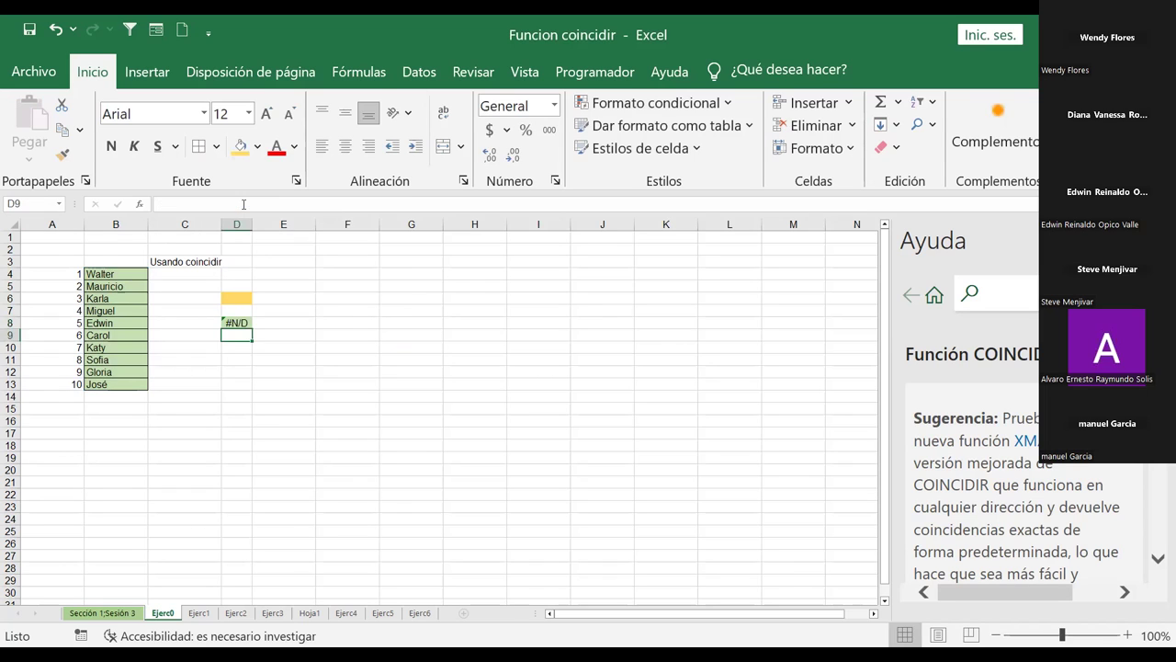
left_click(239, 323)
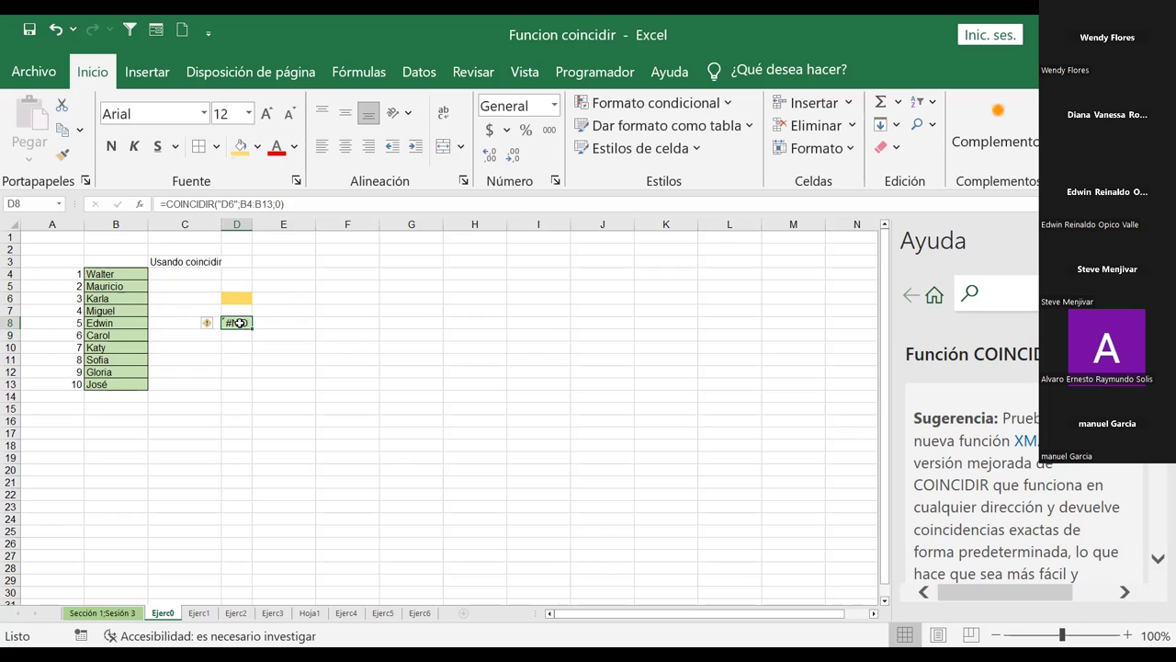
Step: Widen column C so the "Usando coincidir" label fits within it
left_click(178, 322)
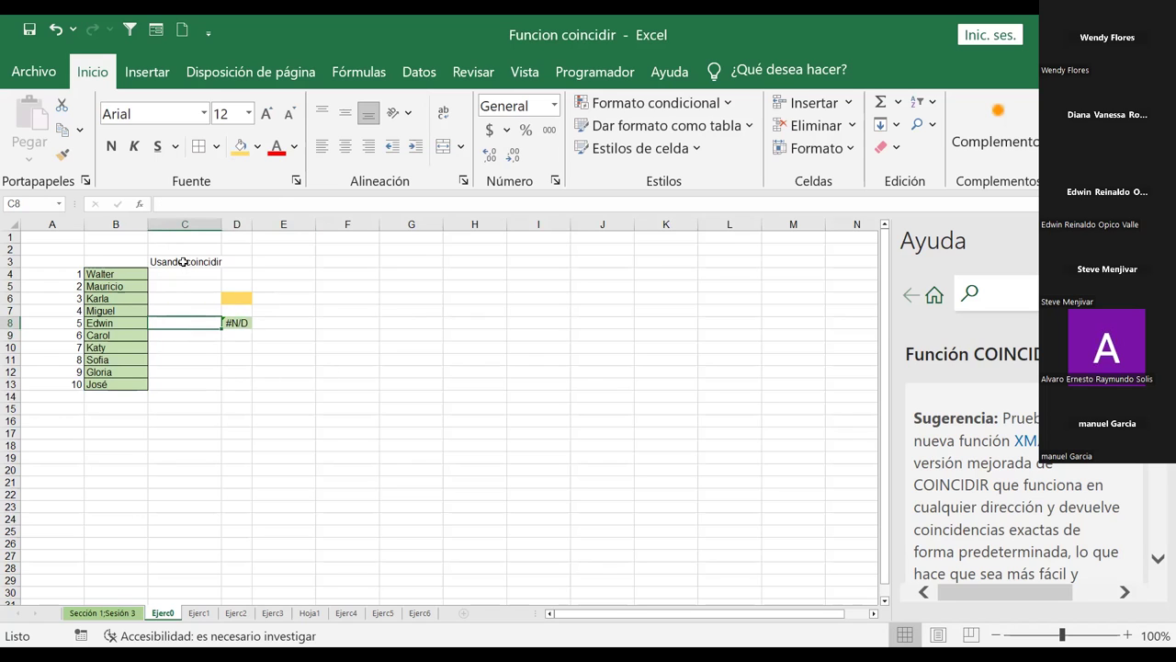
left_click_drag(225, 228, 255, 227)
left_click(212, 268)
Step: Draw a straight arrow about 2.01 cm high and 2.75 cm wide from the "Usando coincidir" label to cell D8
left_click(149, 74)
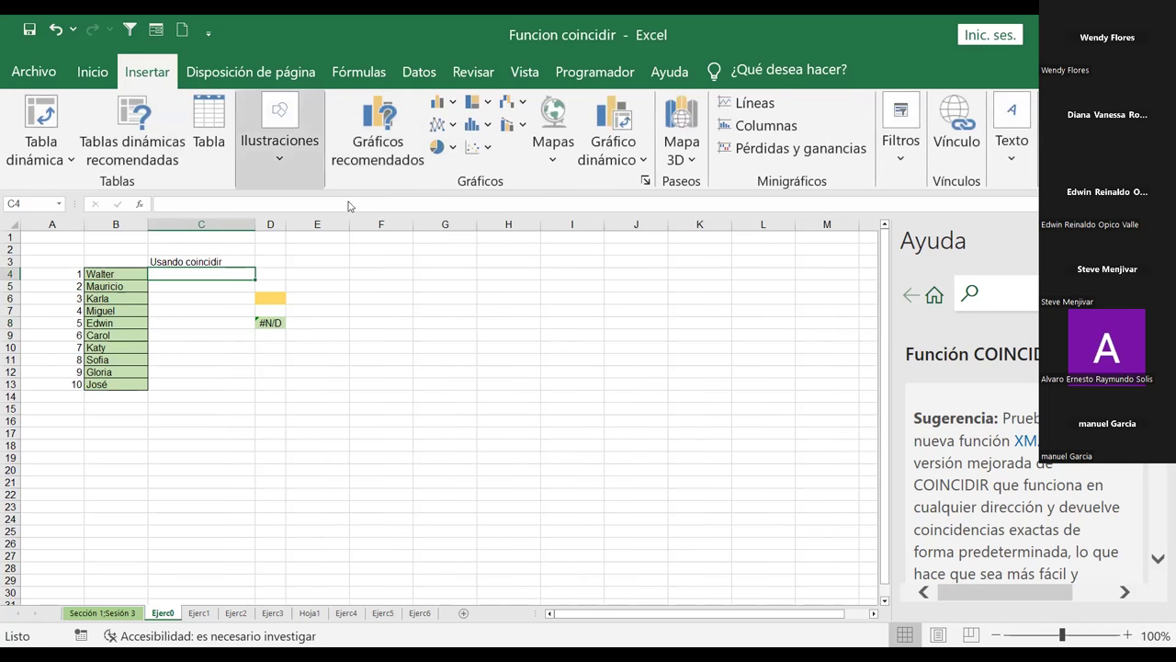
left_click(295, 162)
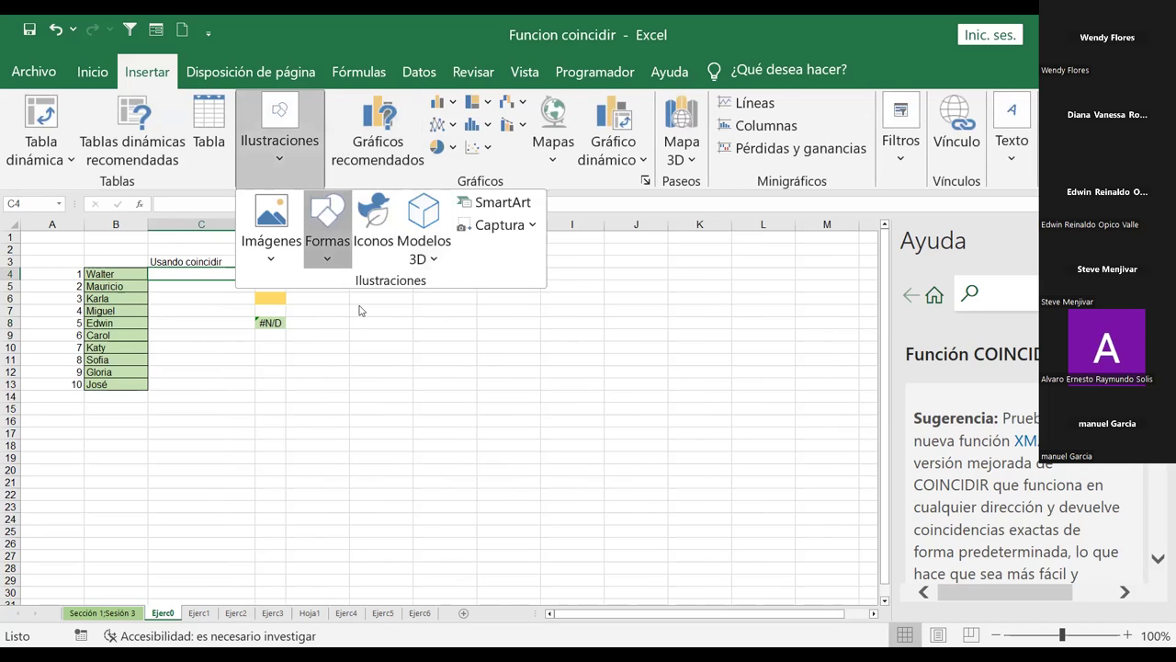
left_click_drag(189, 268, 253, 315)
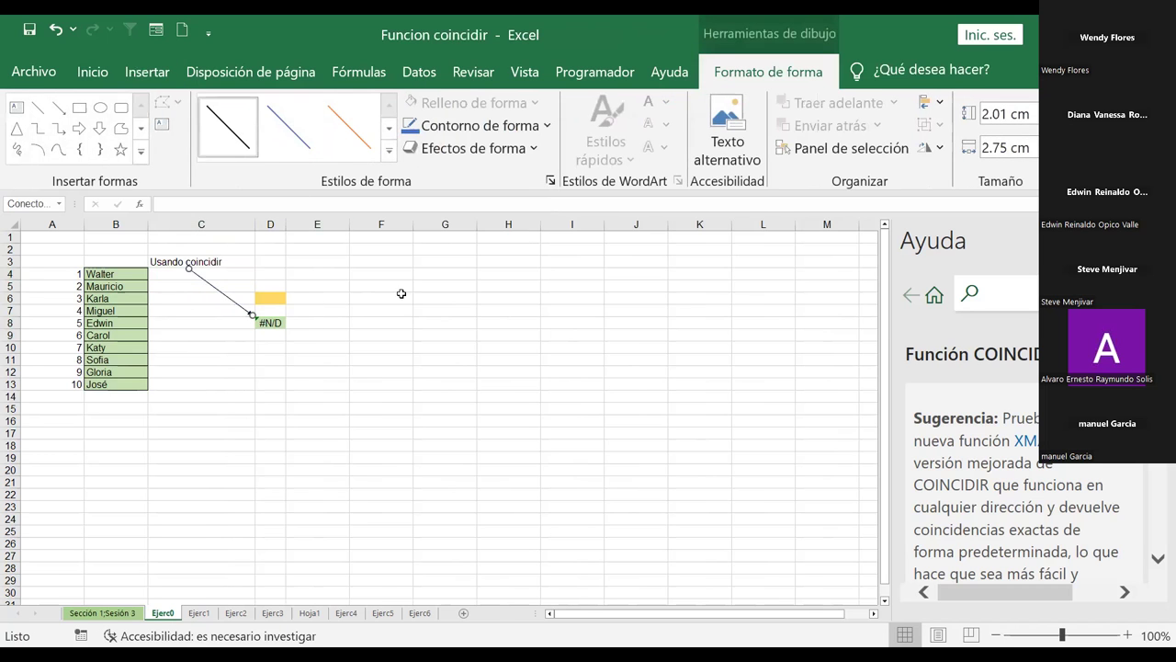
key("Escape")
Step: Enter the name listed in B9 as the lookup value in D6, and check it against D8's COINCIDIR formula
left_click(276, 296)
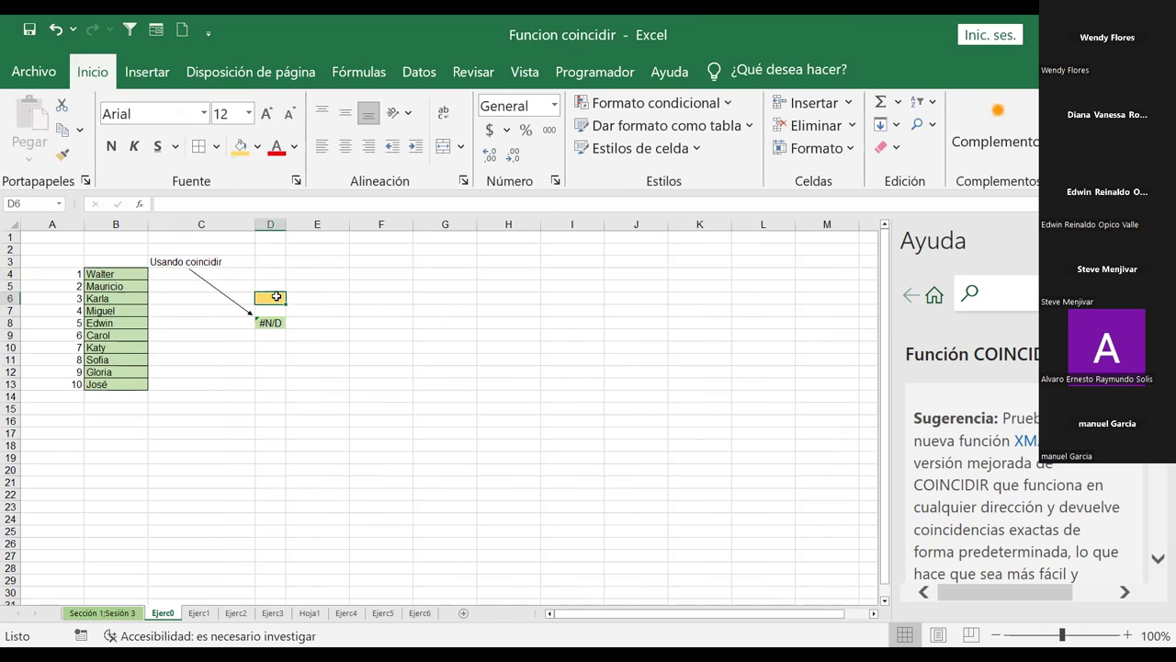
type("Carol")
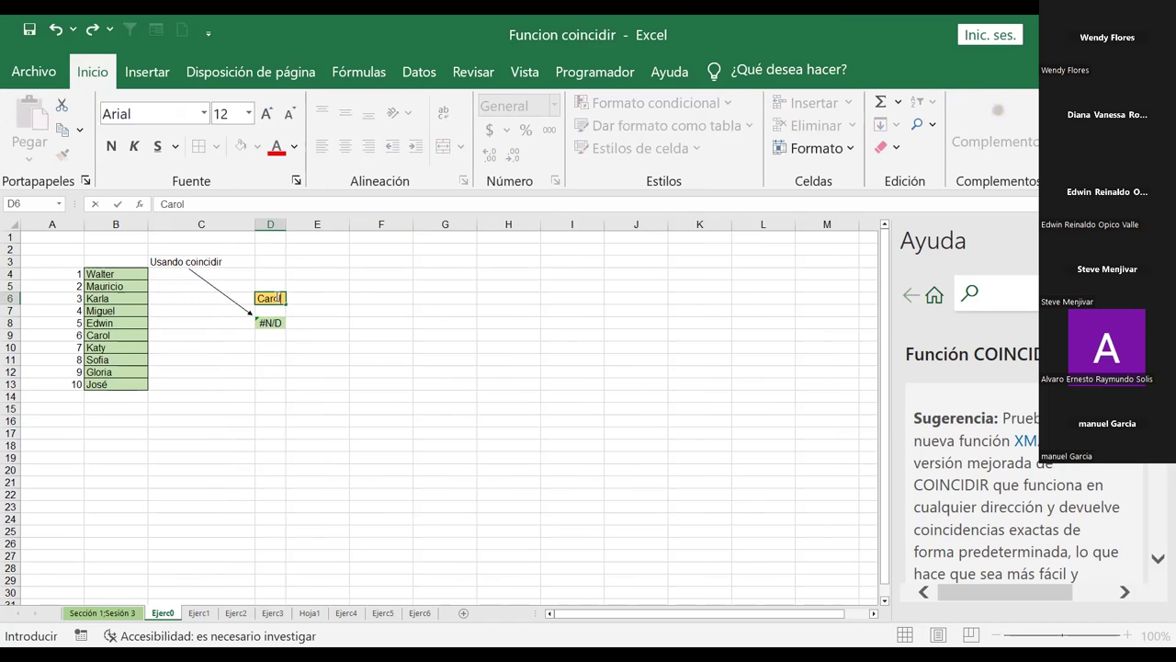
key("Return")
left_click(276, 296)
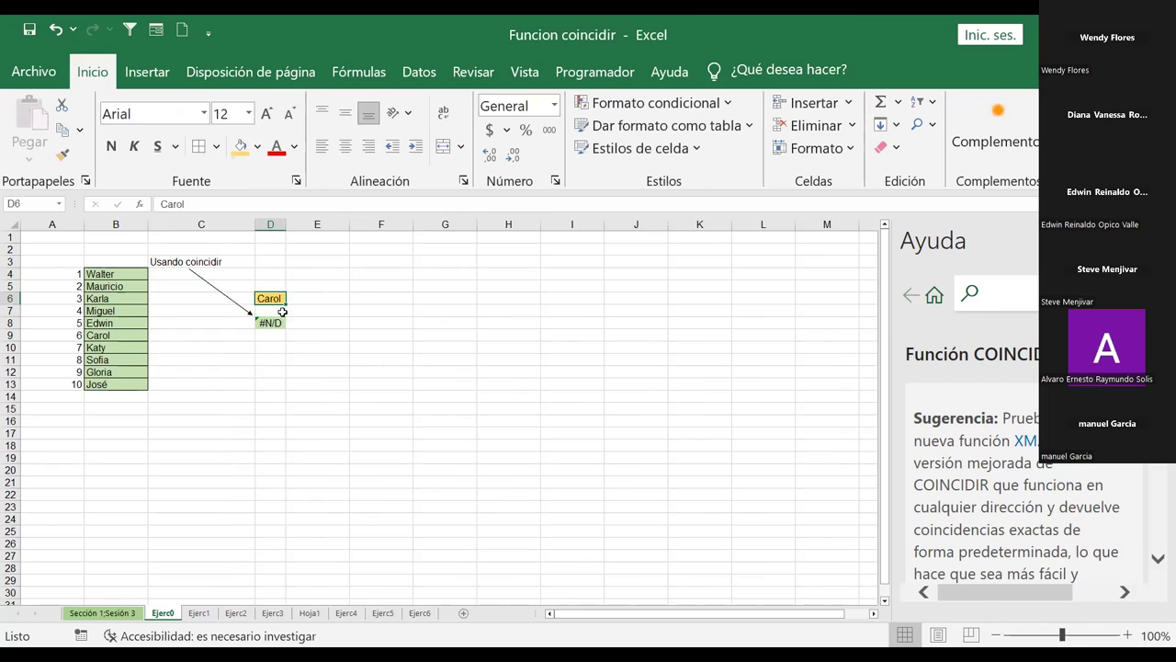
left_click(272, 323)
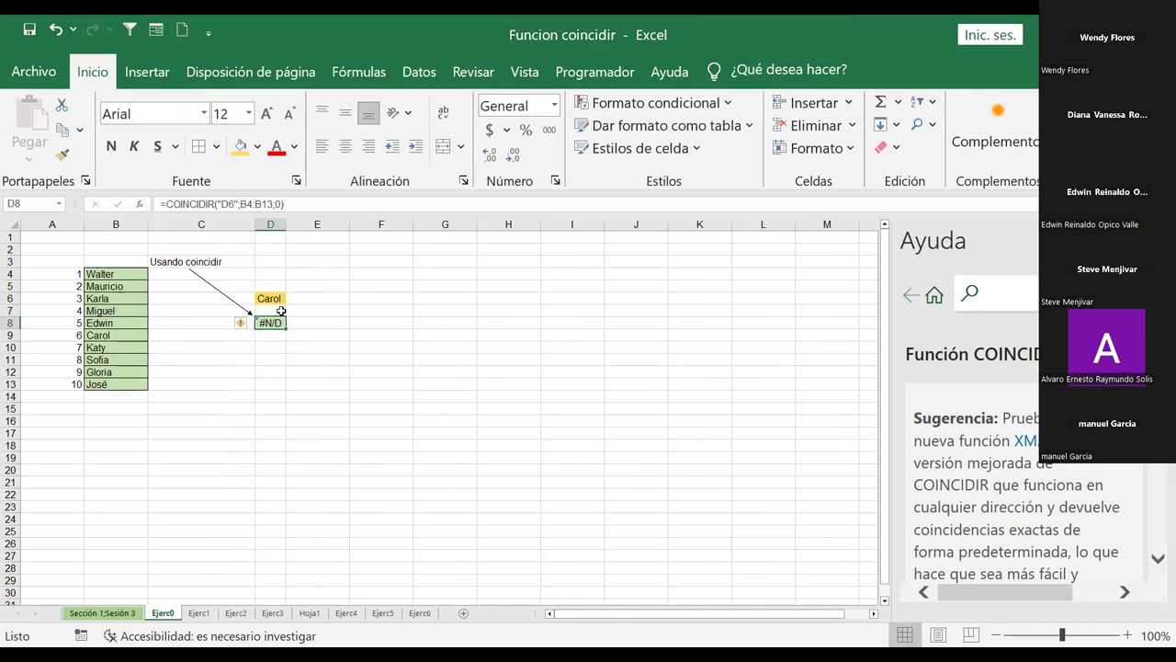
left_click(275, 298)
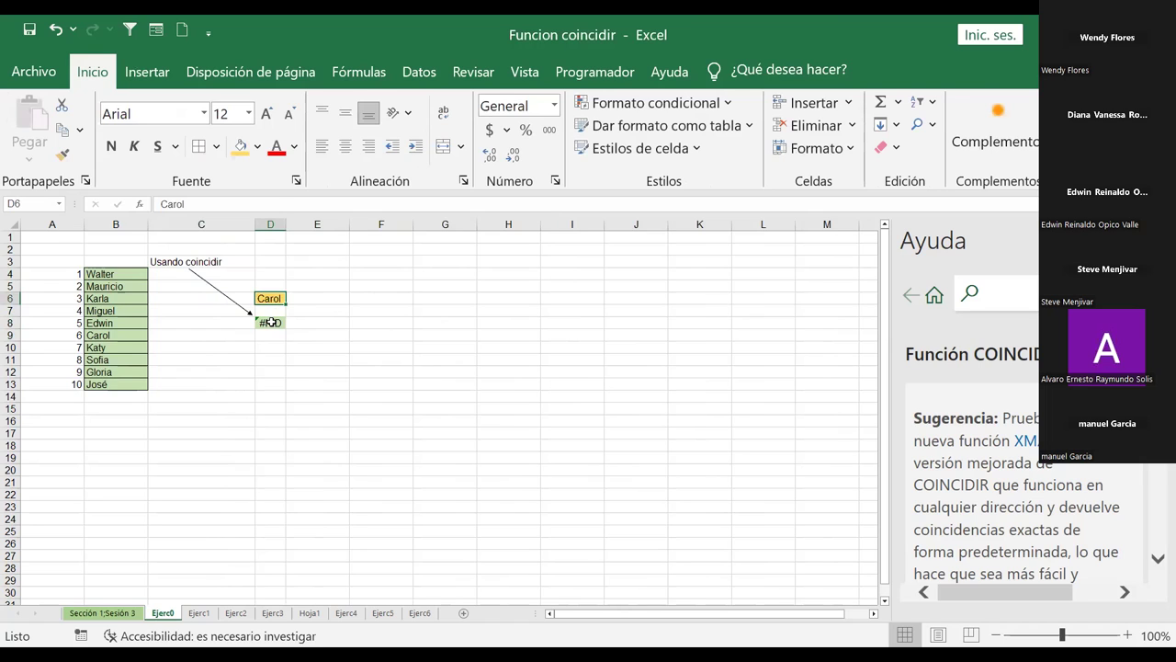
left_click(270, 323)
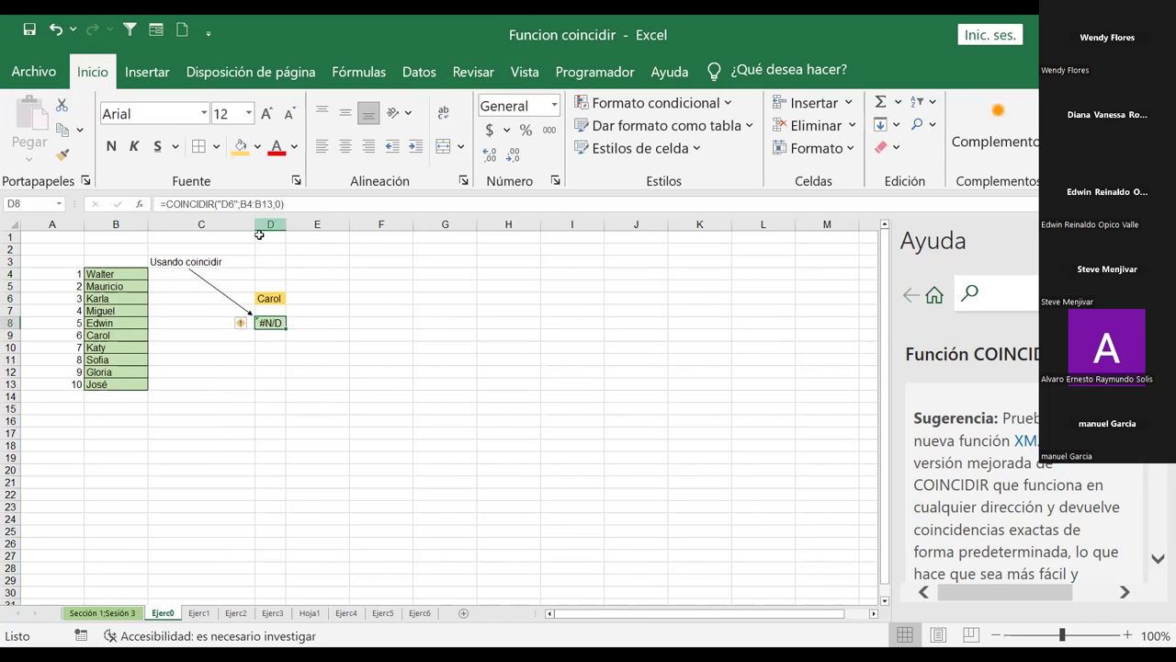
left_click(267, 297)
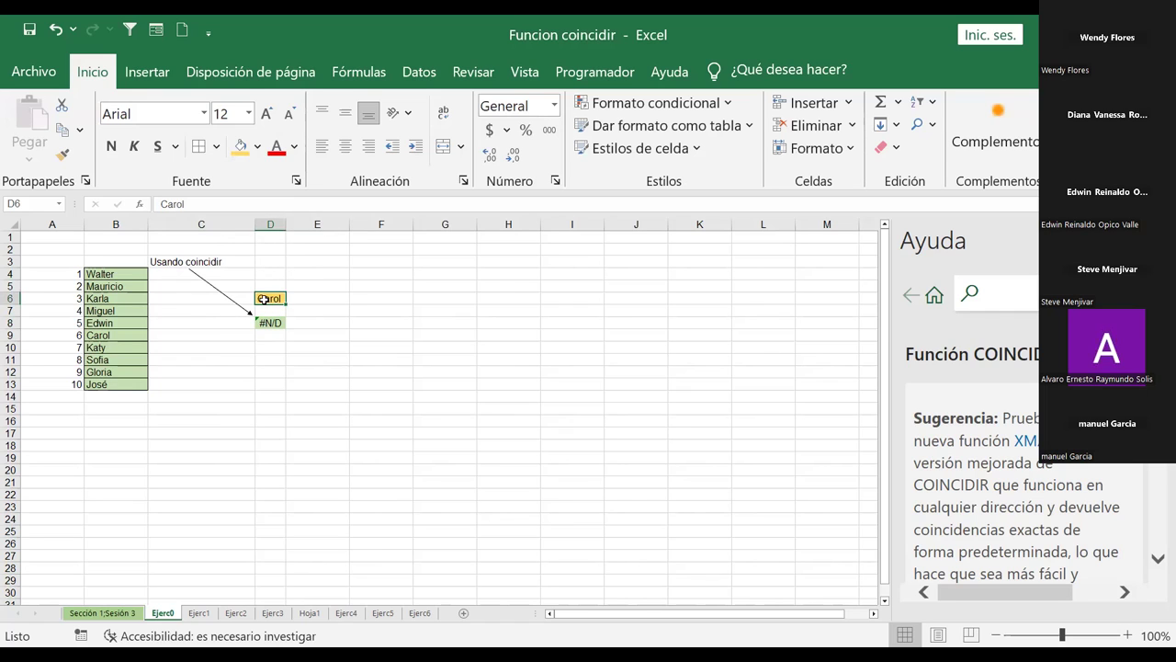
Step: Replace the formula in D8 with =COINCIDIR(D6;B4:B13;0), using D6 as lookup value and exact match
left_click(270, 323)
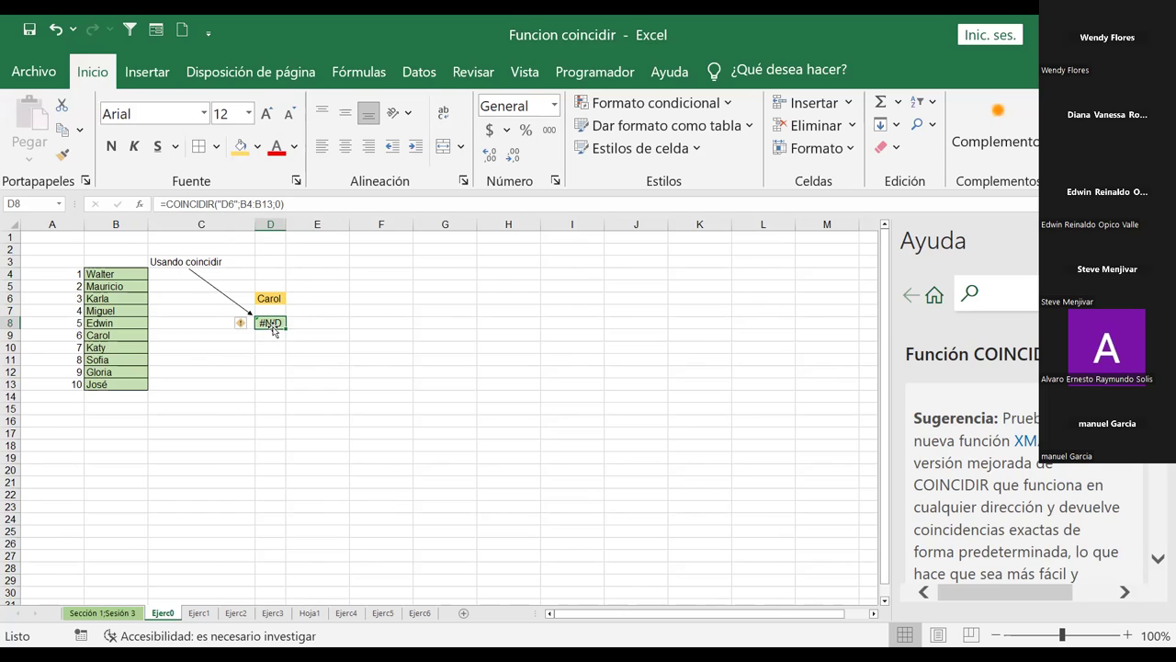
key("Delete")
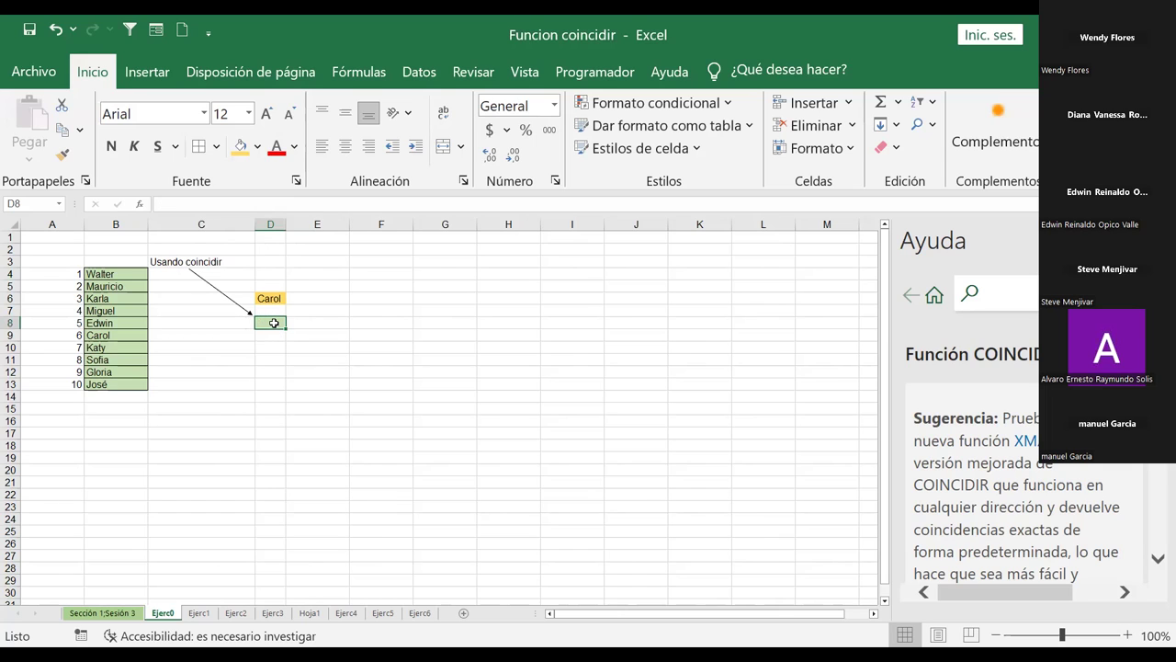
type("=")
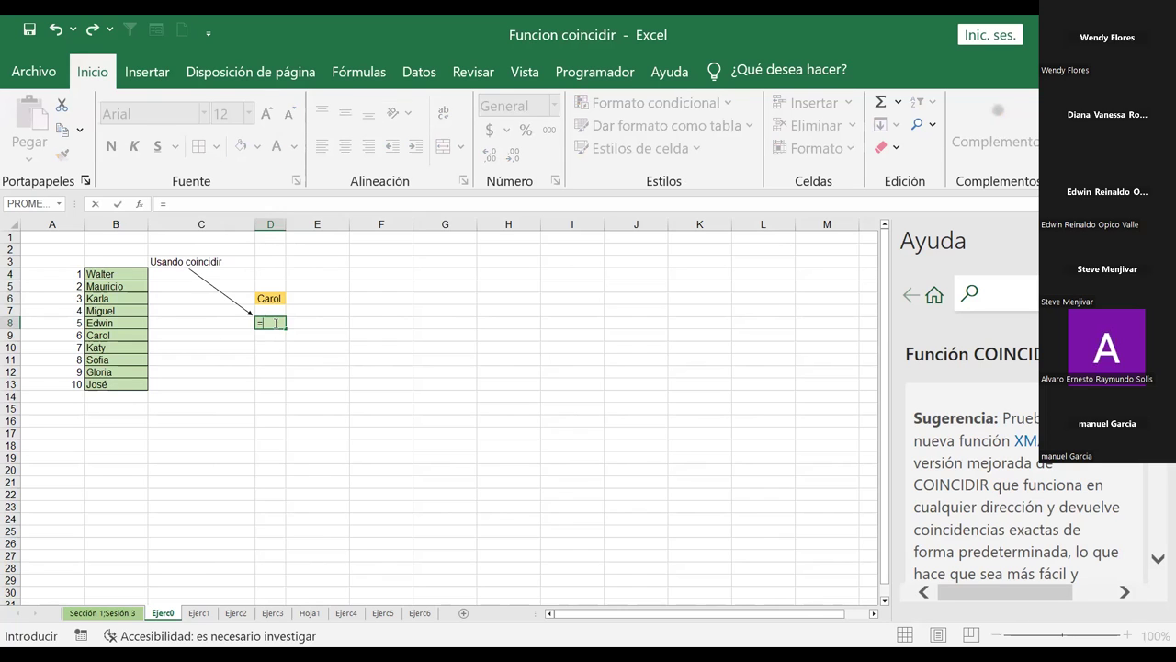
type("COINCIDIR")
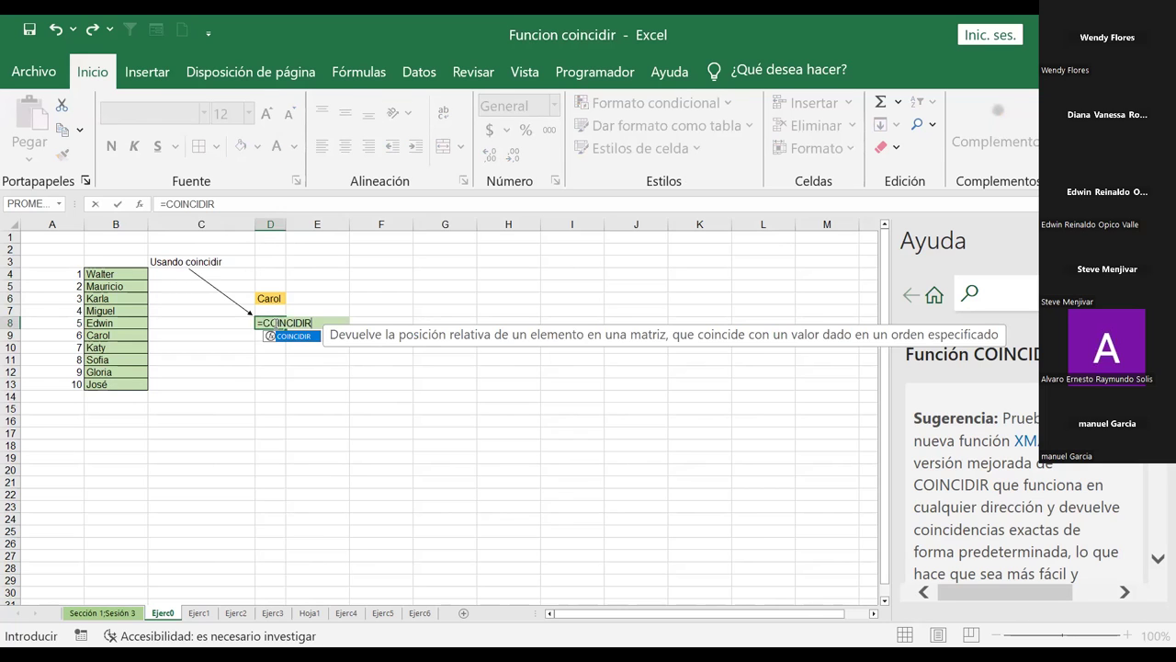
type("(")
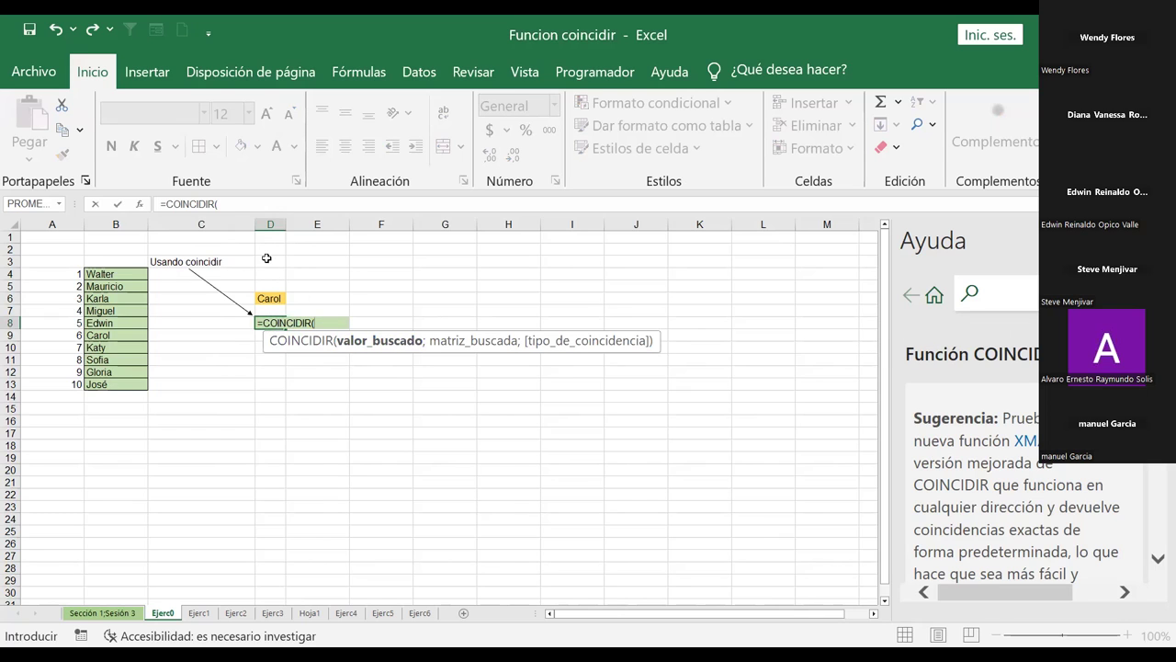
left_click(264, 299)
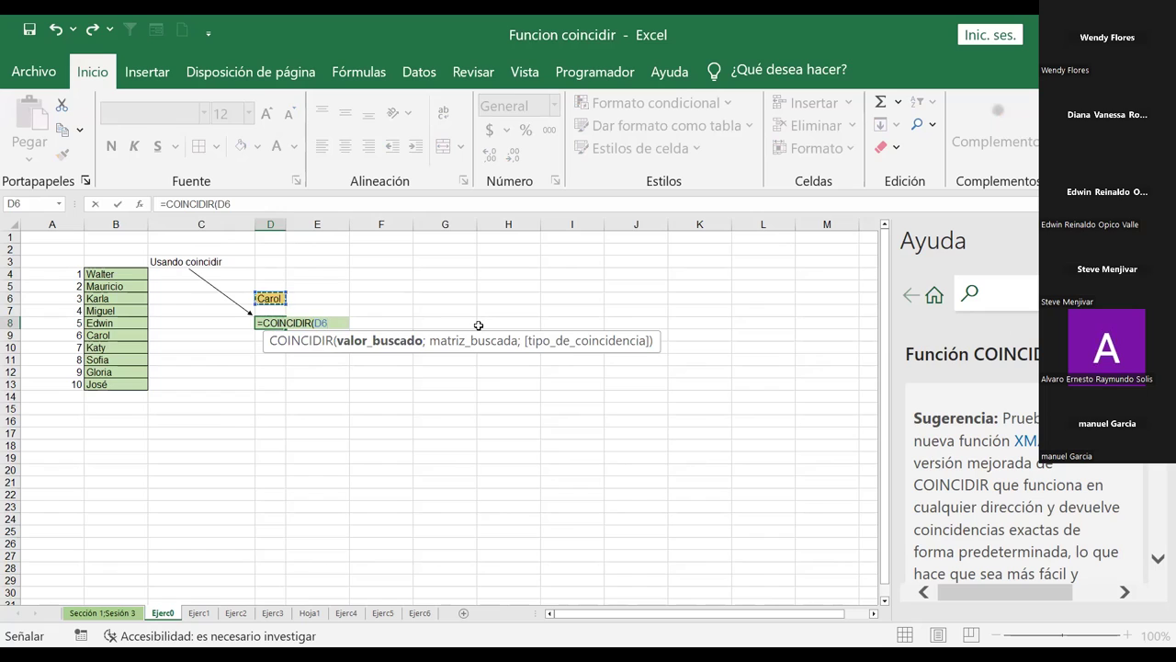
type(";")
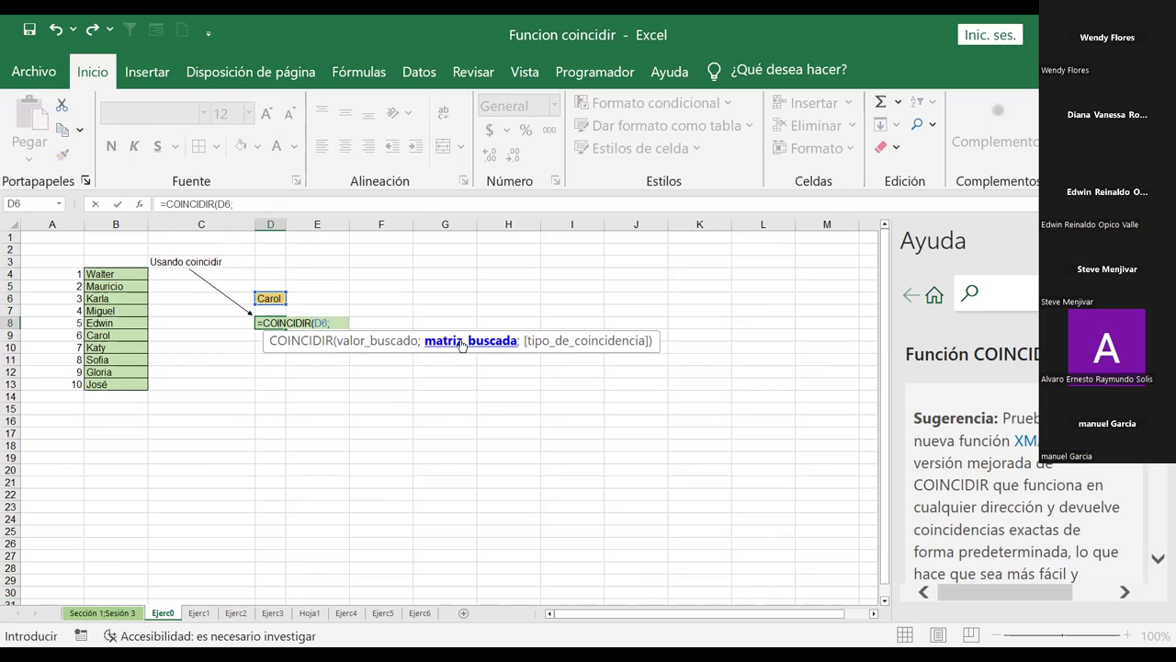
left_click(120, 274)
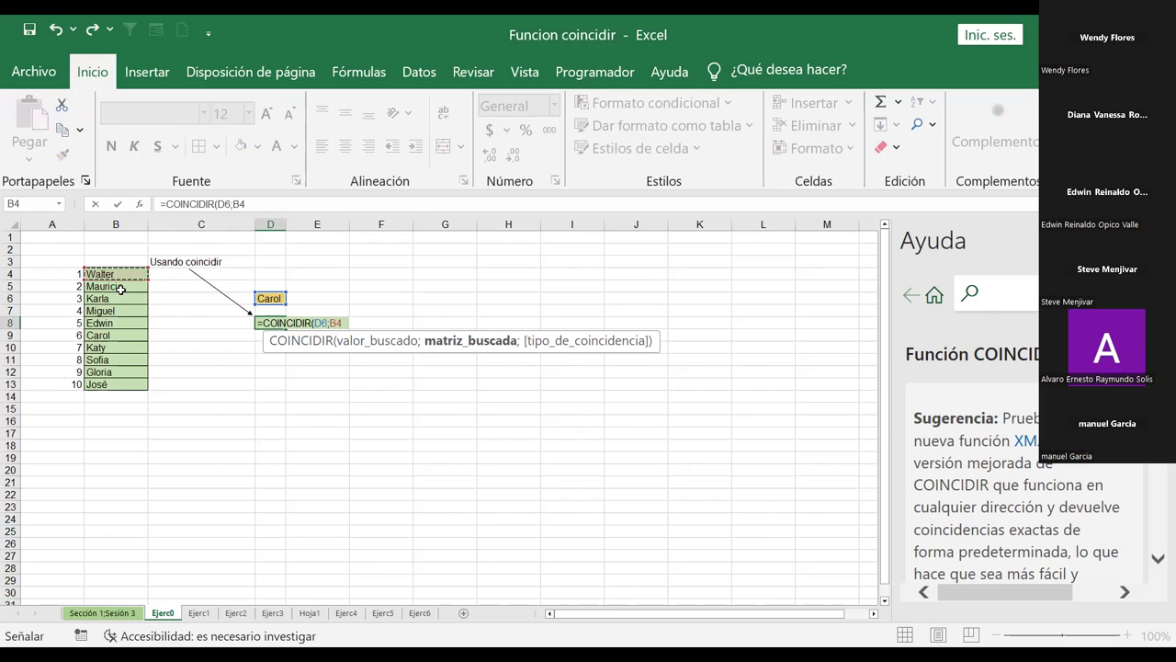
left_click(109, 379, "shift")
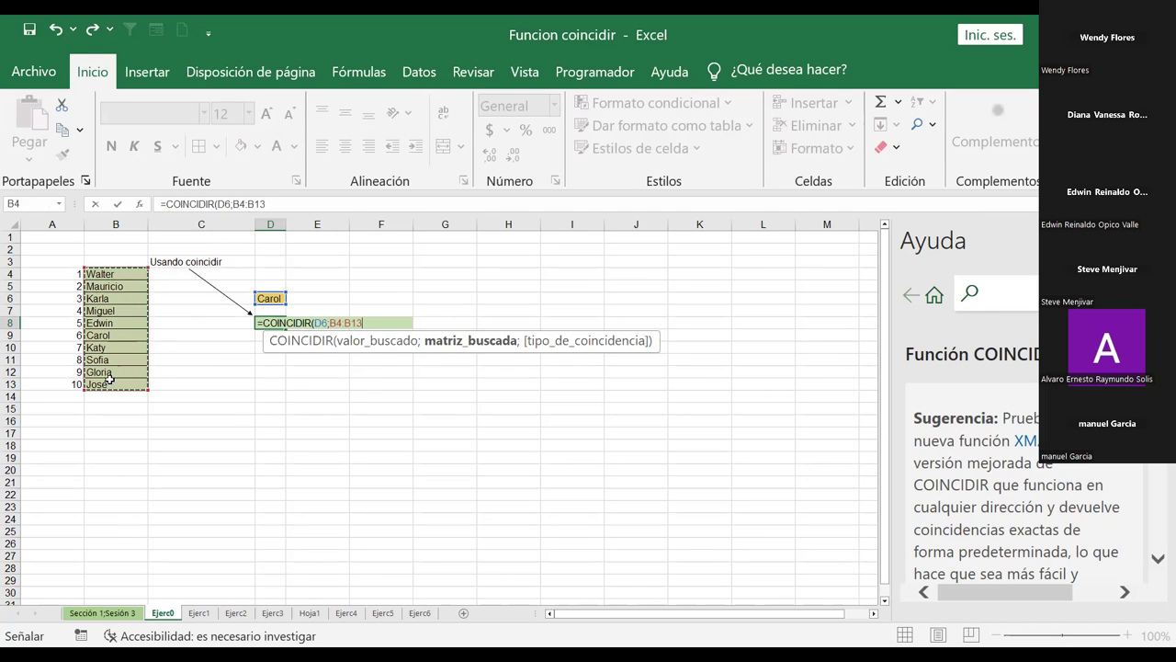
type(";0")
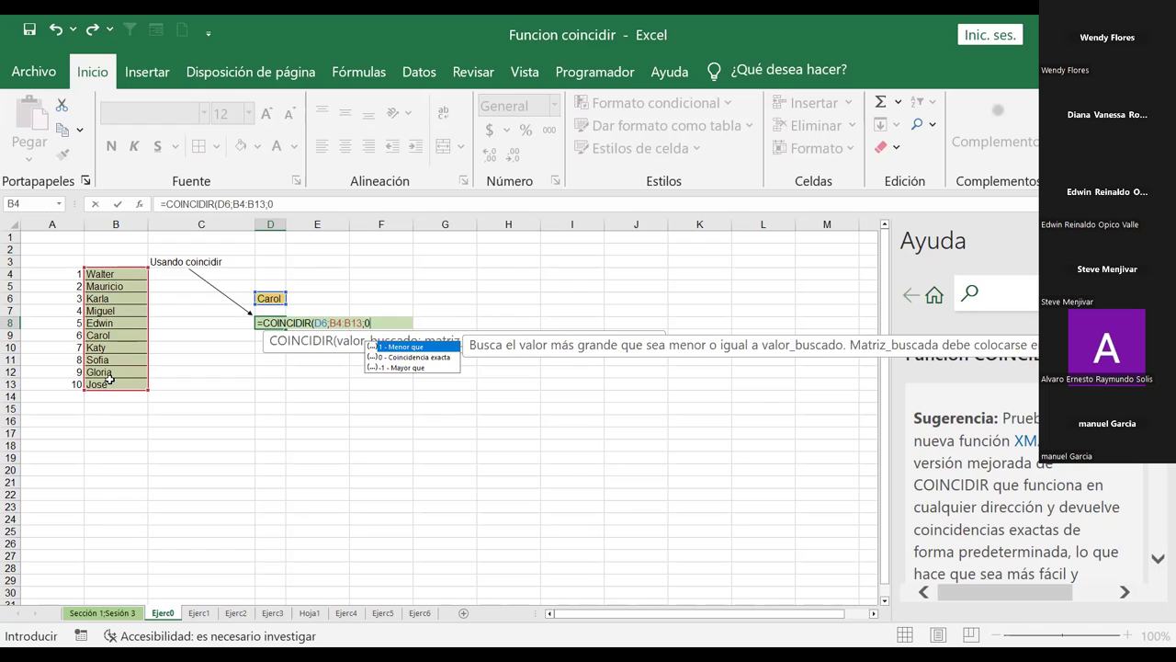
key("Return")
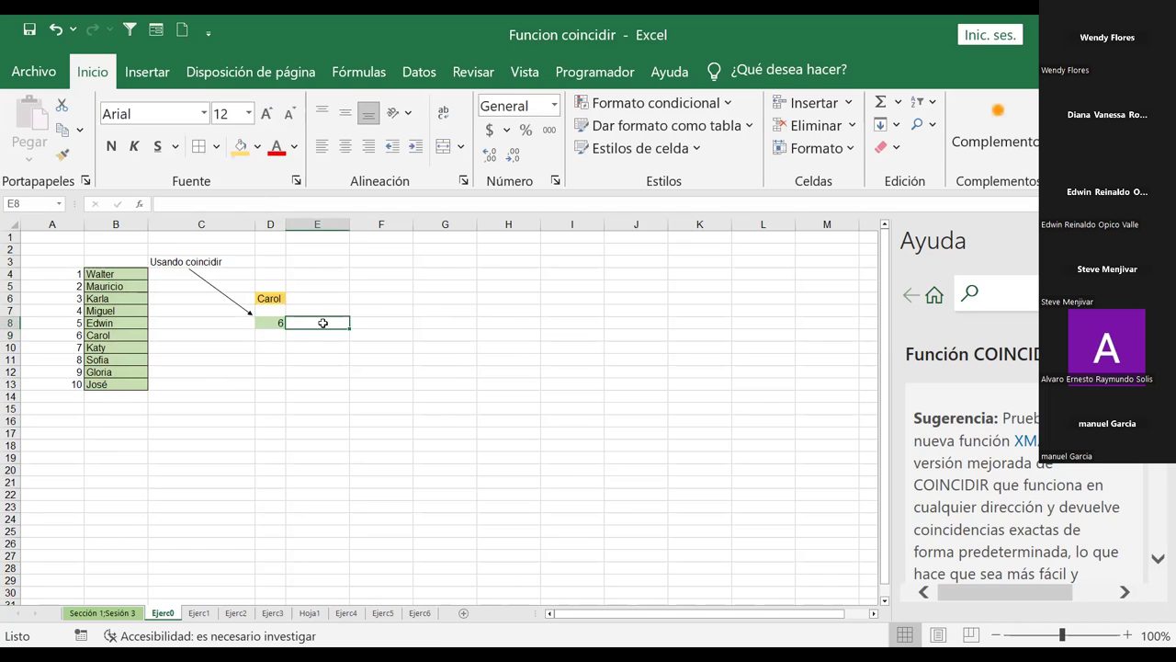
Step: Compare D6 with the matching list entry in B9, and enter the name listed in B8 as D6's lookup value
left_click(269, 298)
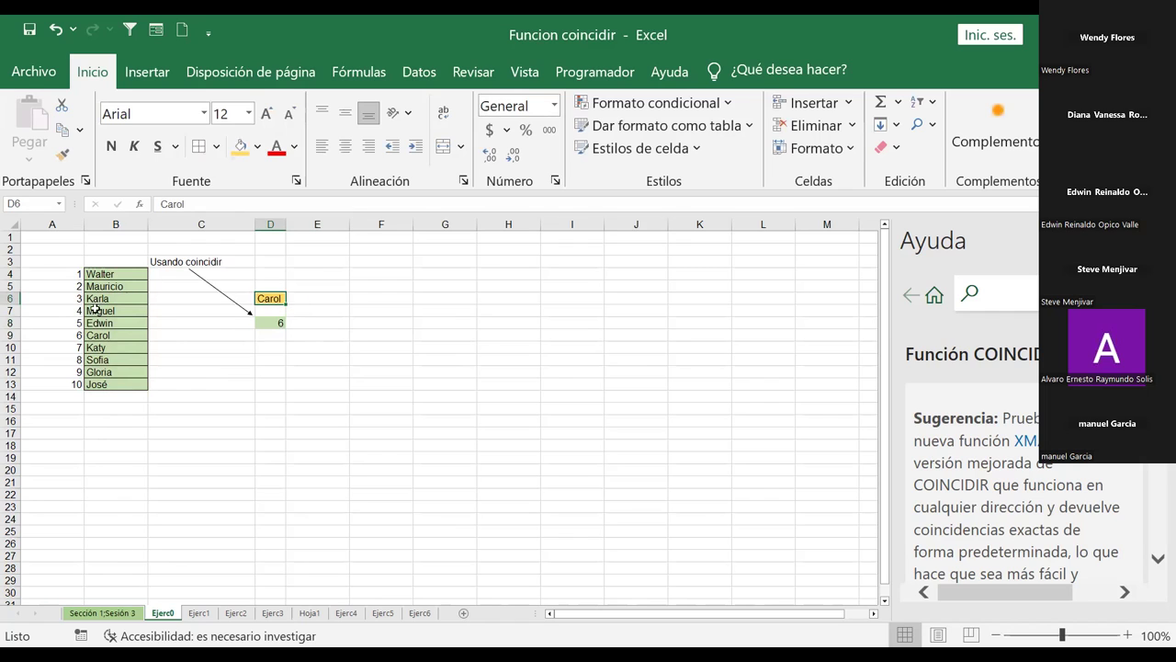
left_click(97, 338)
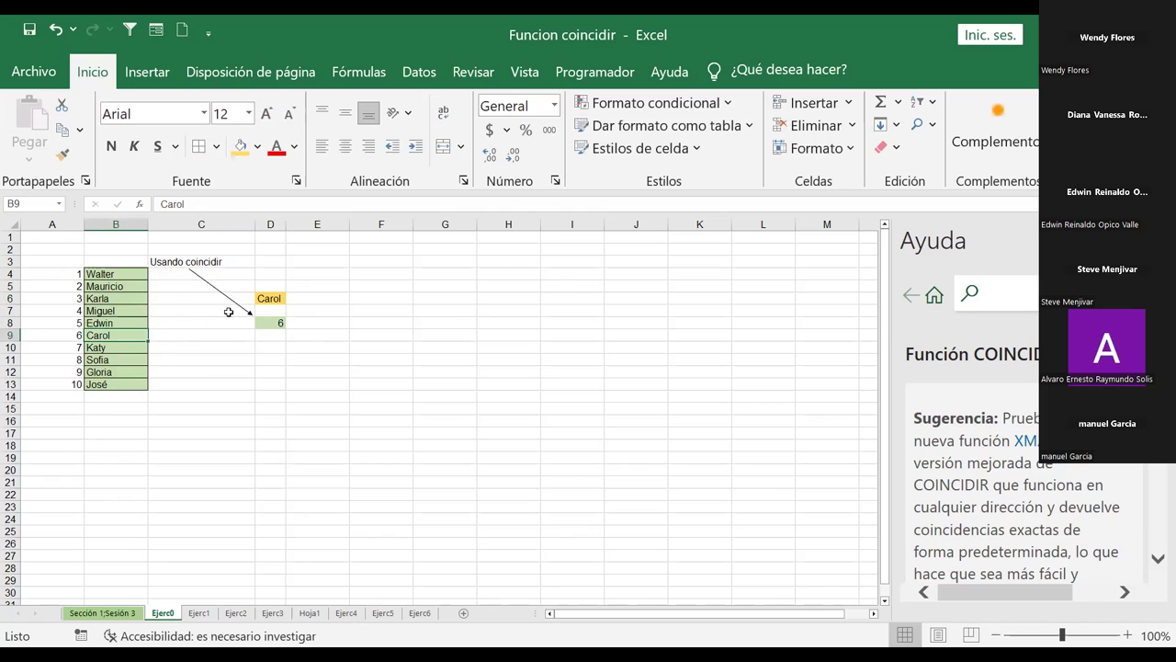
left_click(270, 297)
type("Edwin")
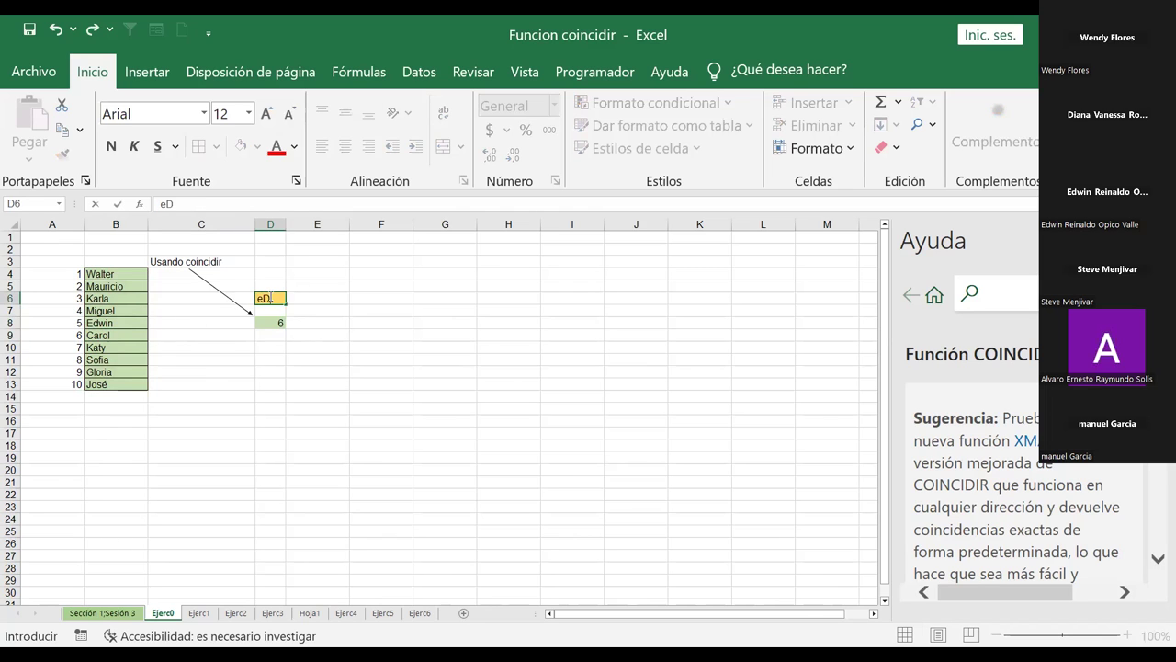
key("Return")
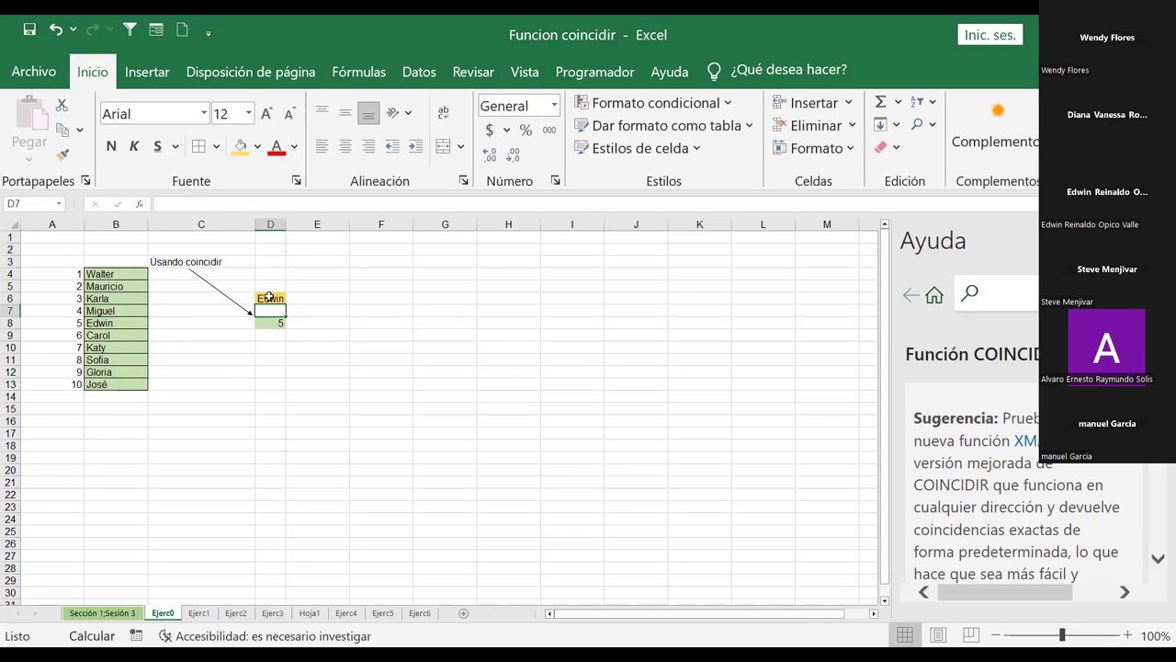
Step: Enter the name listed in B13 as D6's lookup value, in lowercase and without its accent
left_click(269, 297)
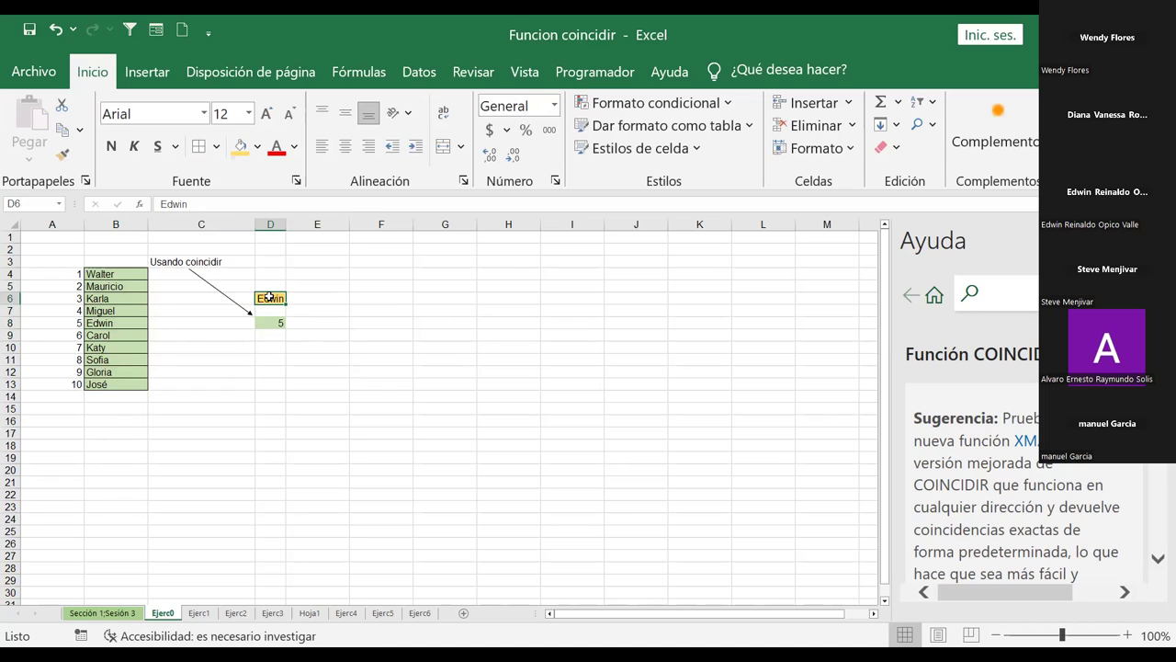
type("jose")
key("Return")
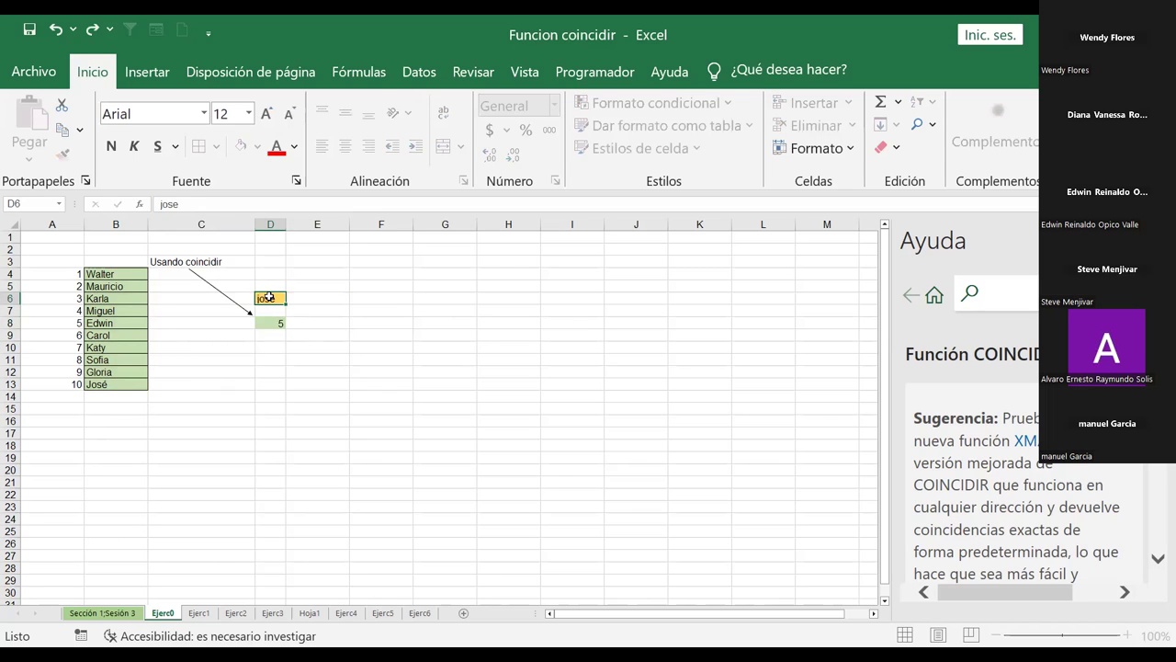
left_click(275, 296)
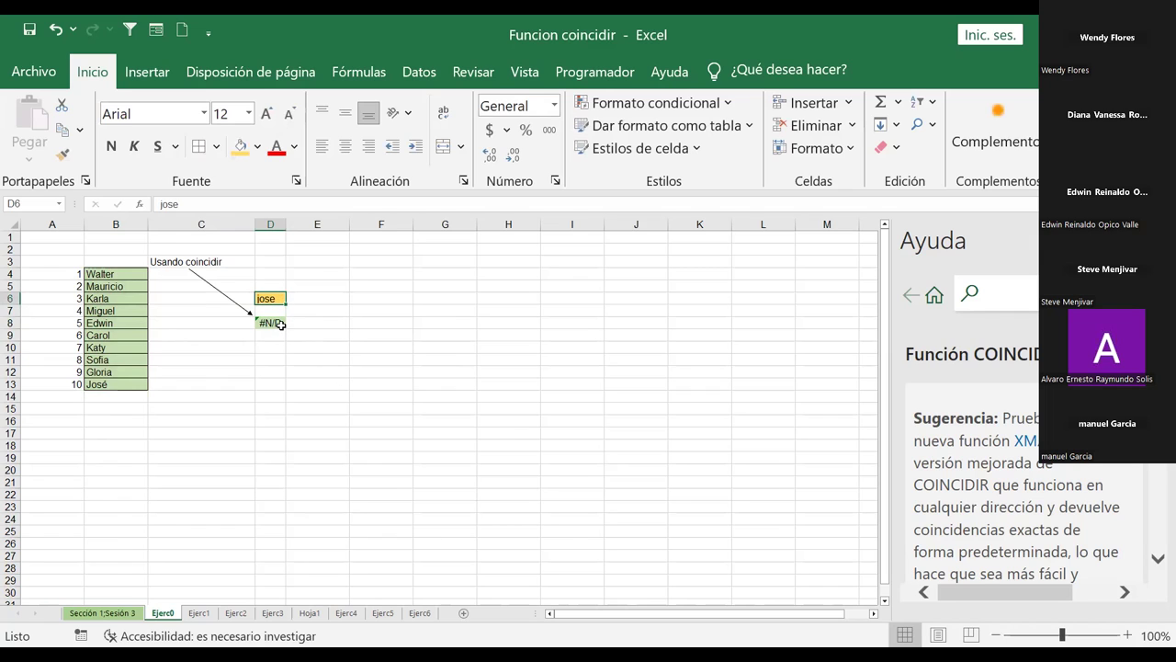
Step: Try changing the lookup range in D8's COINCIDIR formula to B4:B10
left_click(276, 320)
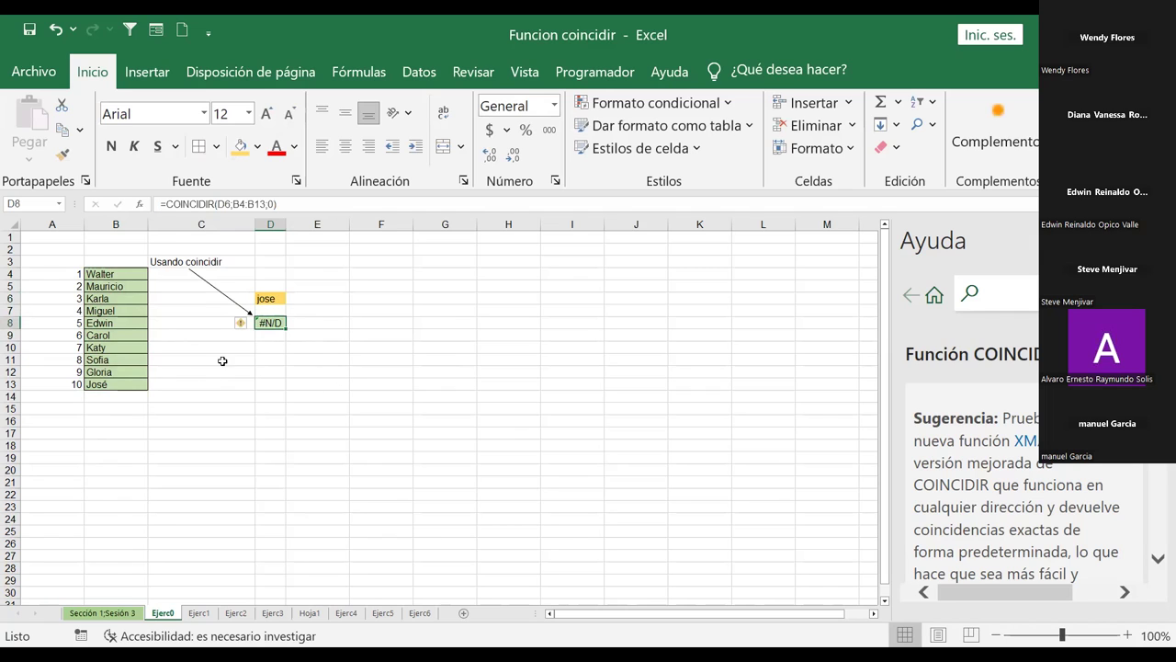
left_click(264, 204)
key("BackSpace")
type("0")
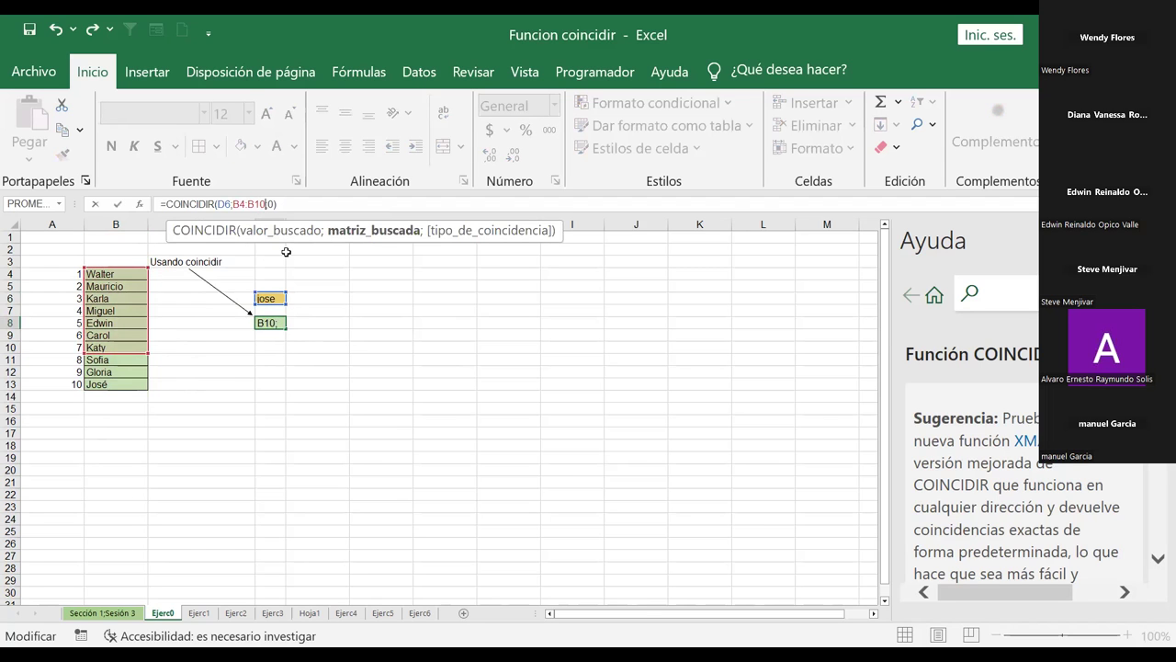
key("Return")
Step: Enter the name in D6 exactly as it is listed in B13, including the accent
left_click(276, 299)
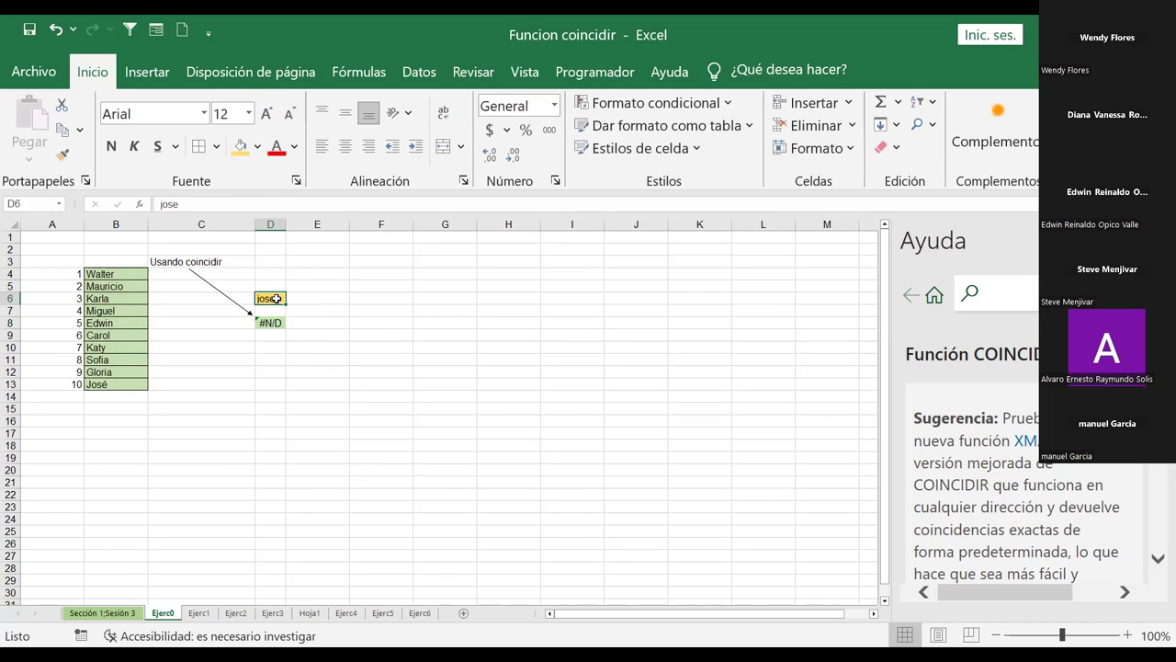
type("José")
key("Return")
left_click(386, 289)
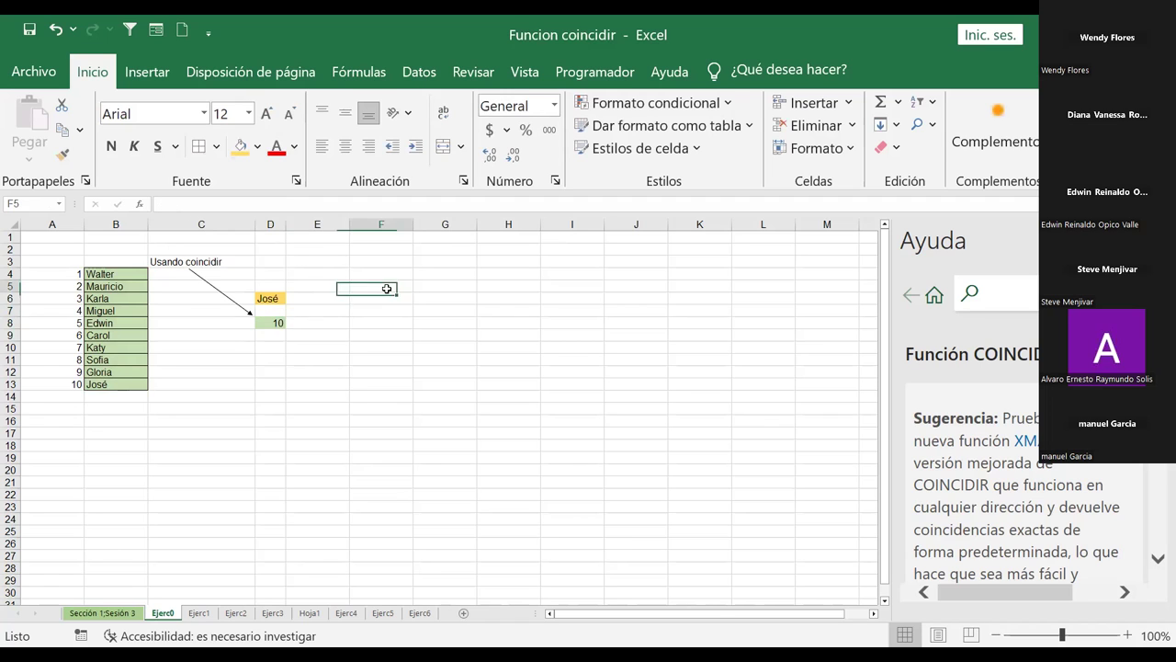
Step: Test unaccented spellings of B13's name in D6: all uppercase, all lowercase, and with only the initial capitalized
left_click(260, 299)
type("JOSE")
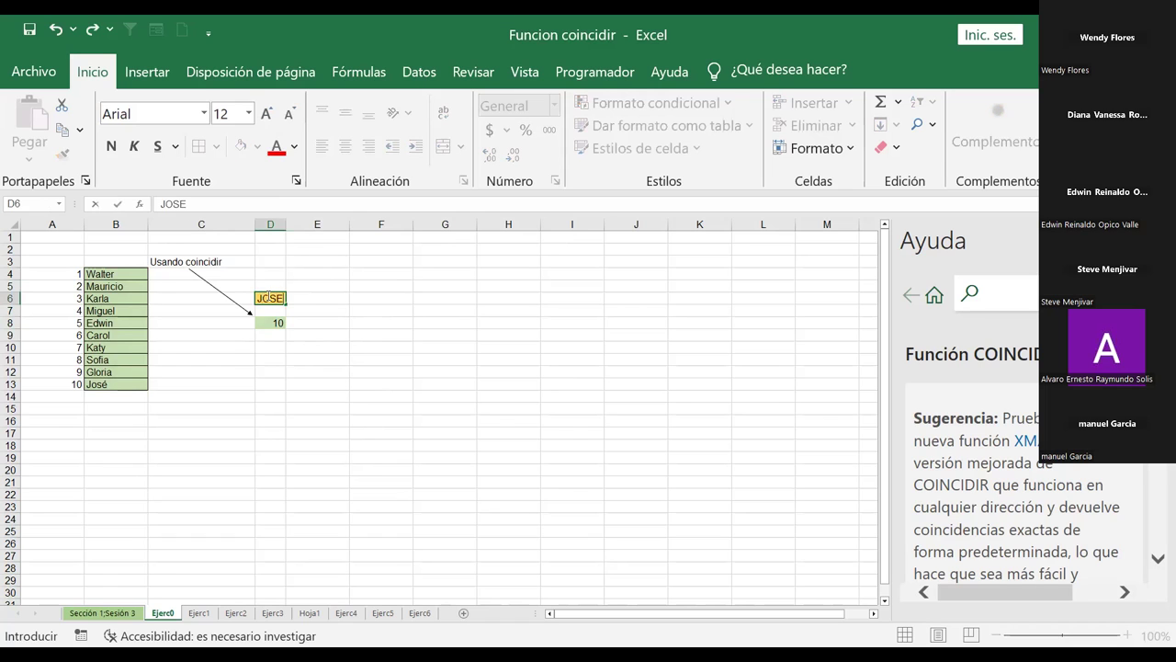
key("Return")
left_click(270, 298)
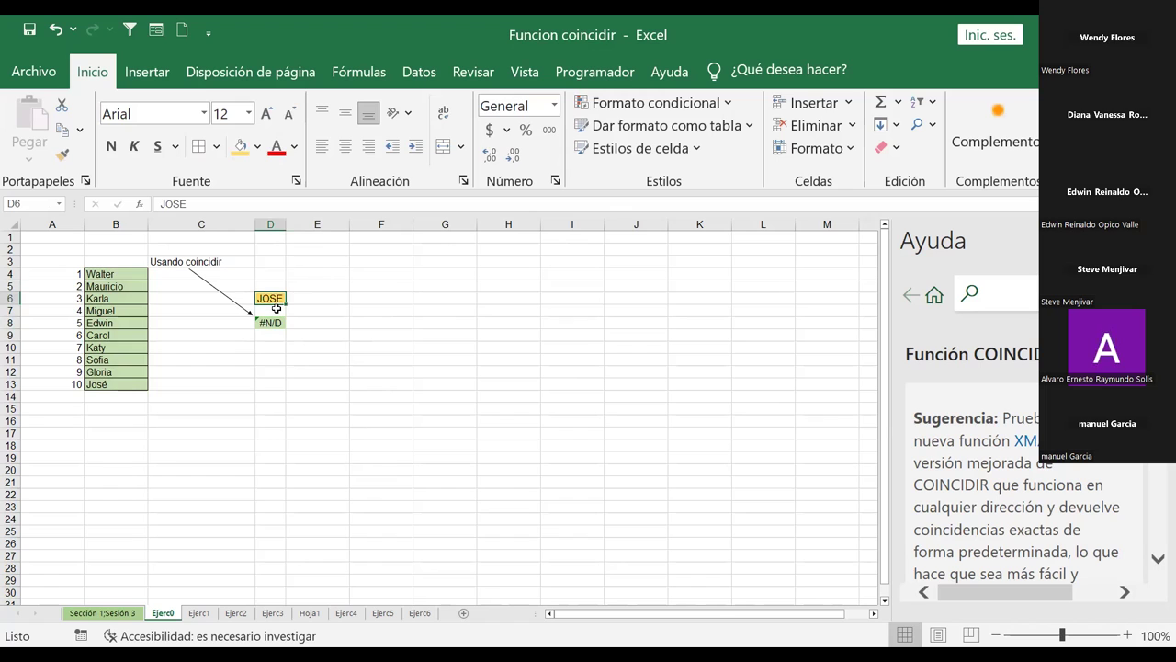
type("jose")
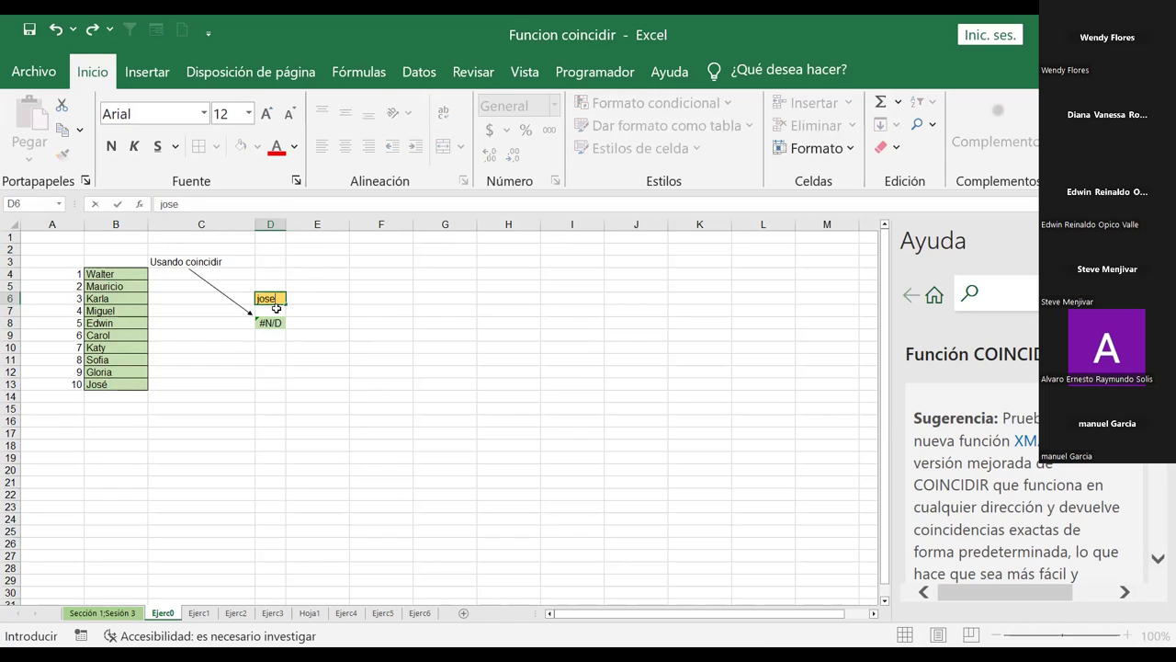
key("Return")
left_click(273, 298)
type("Jose")
key("Return")
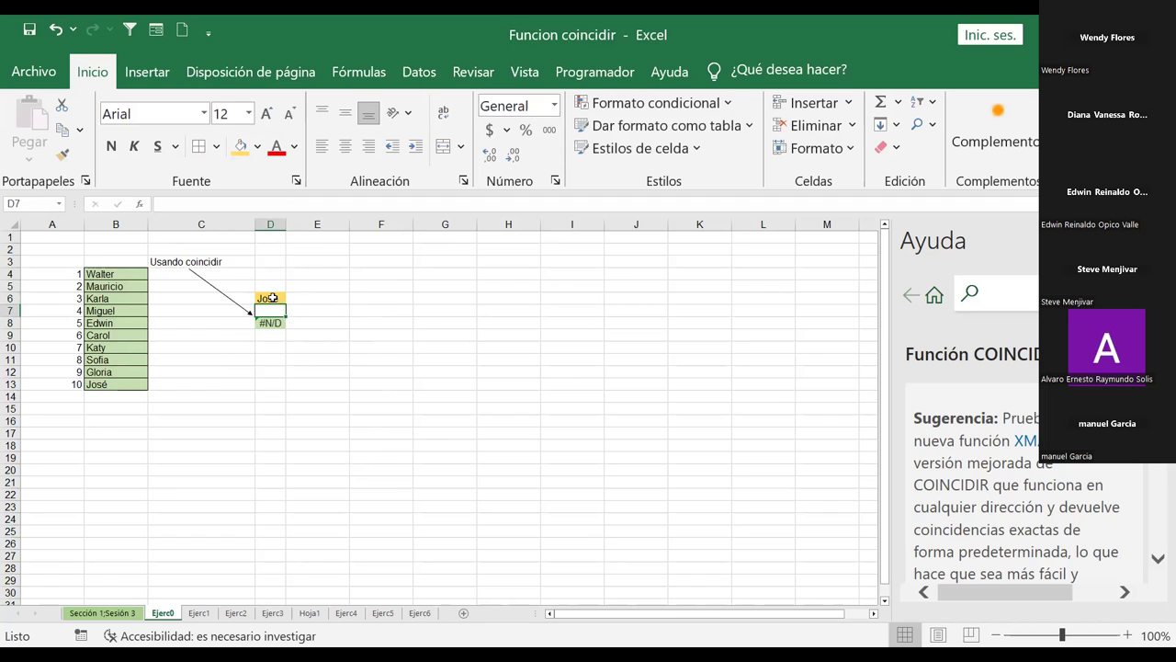
left_click(335, 271)
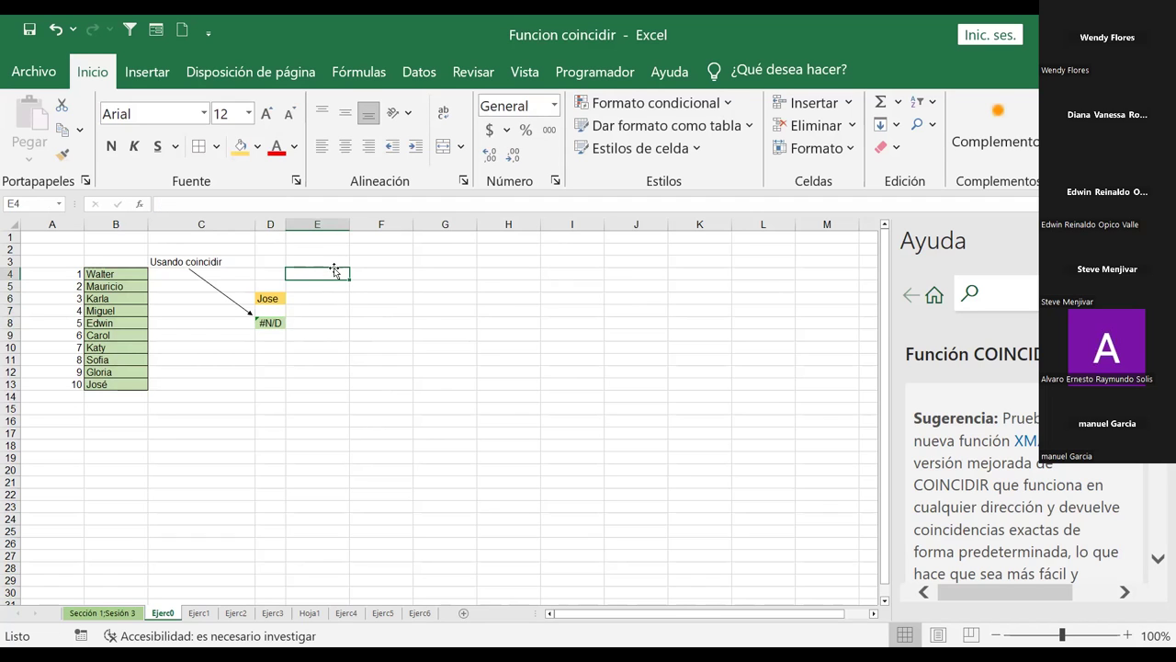
Step: Correct the lookup name in D6 by replacing its final plain e with an accented é
left_click(272, 297)
double_click(272, 297)
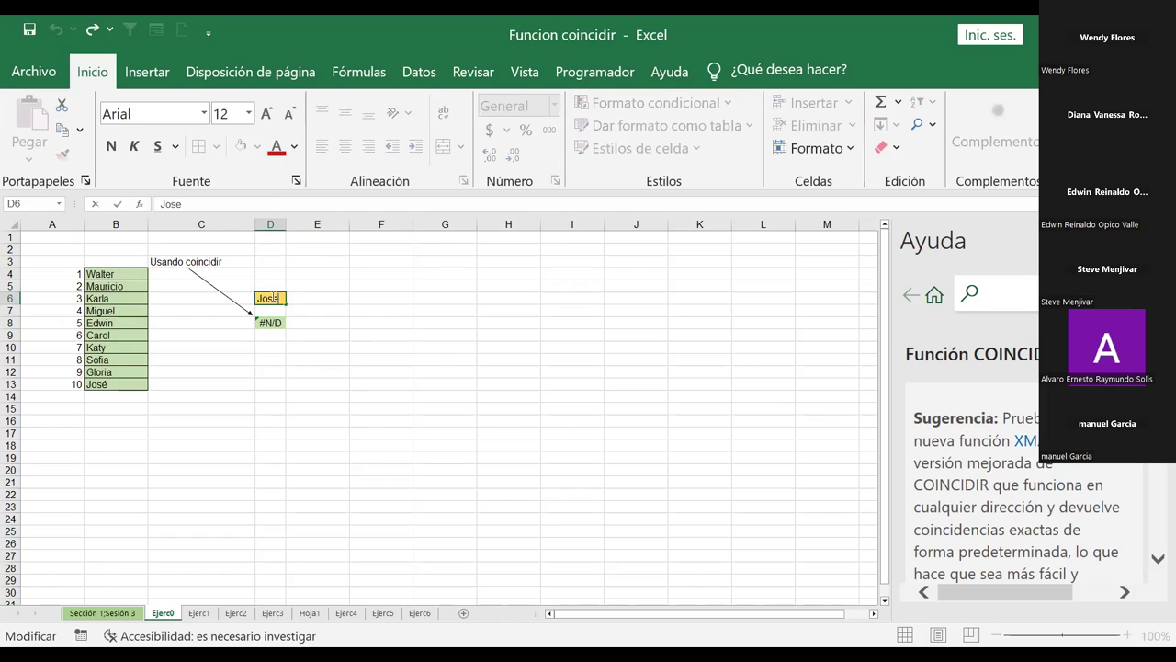
key("BackSpace")
key("Return")
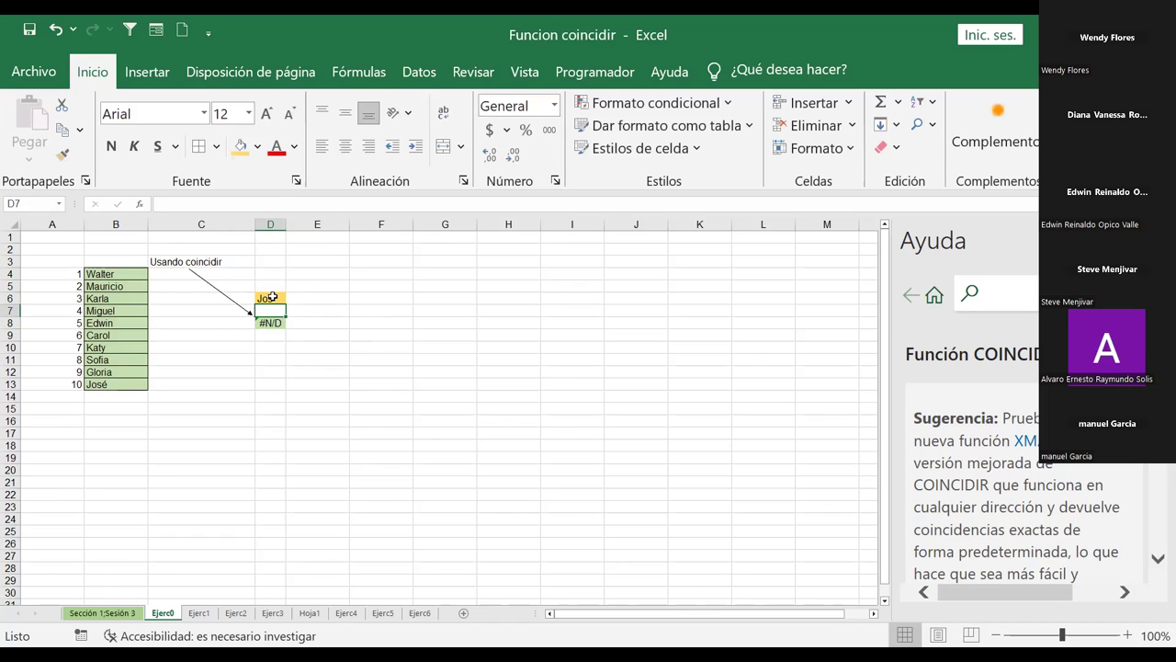
left_click(272, 297)
double_click(272, 297)
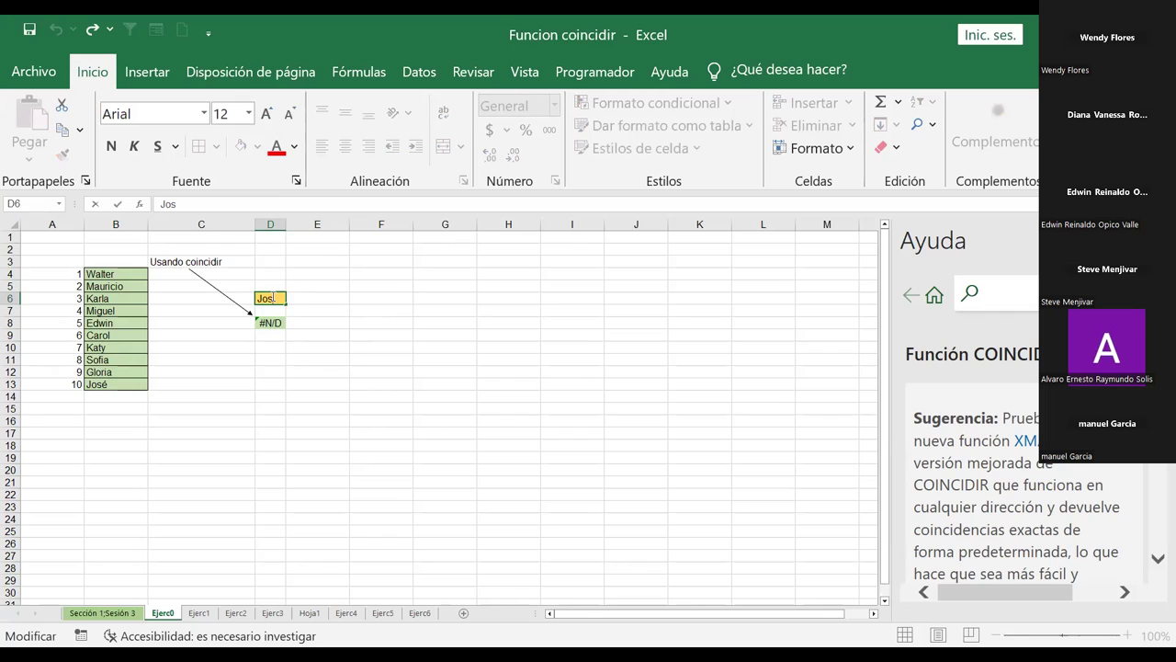
type("é")
key("Return")
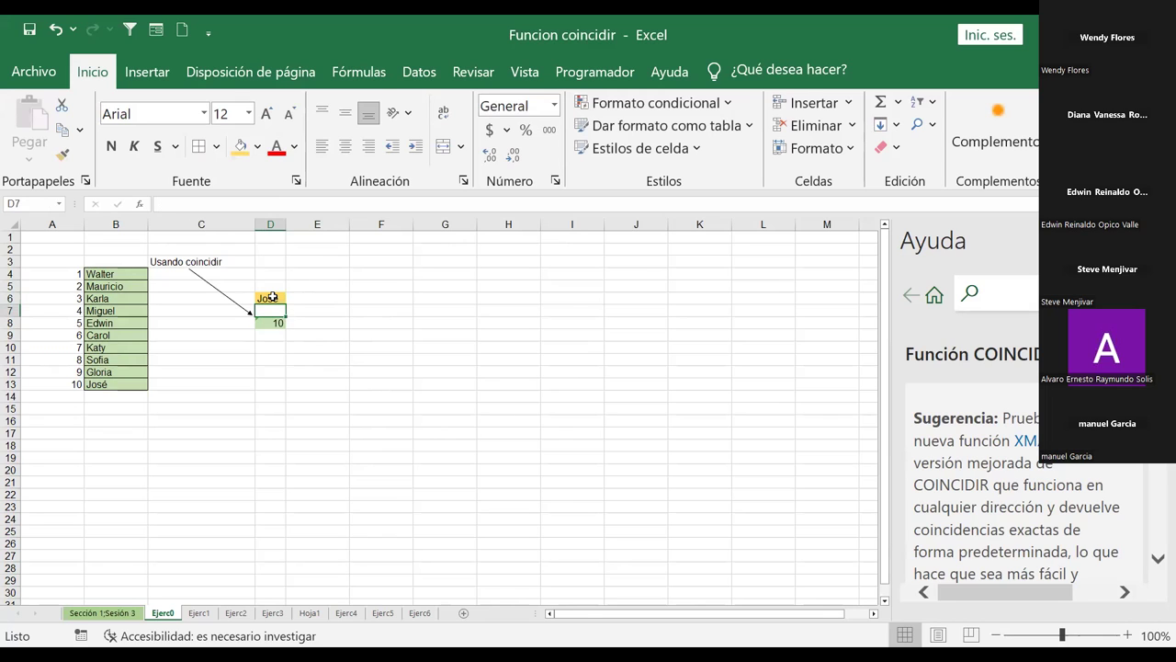
left_click(439, 288)
Step: Close the help pane and open the Ejerc1 sheet
left_click(1160, 241)
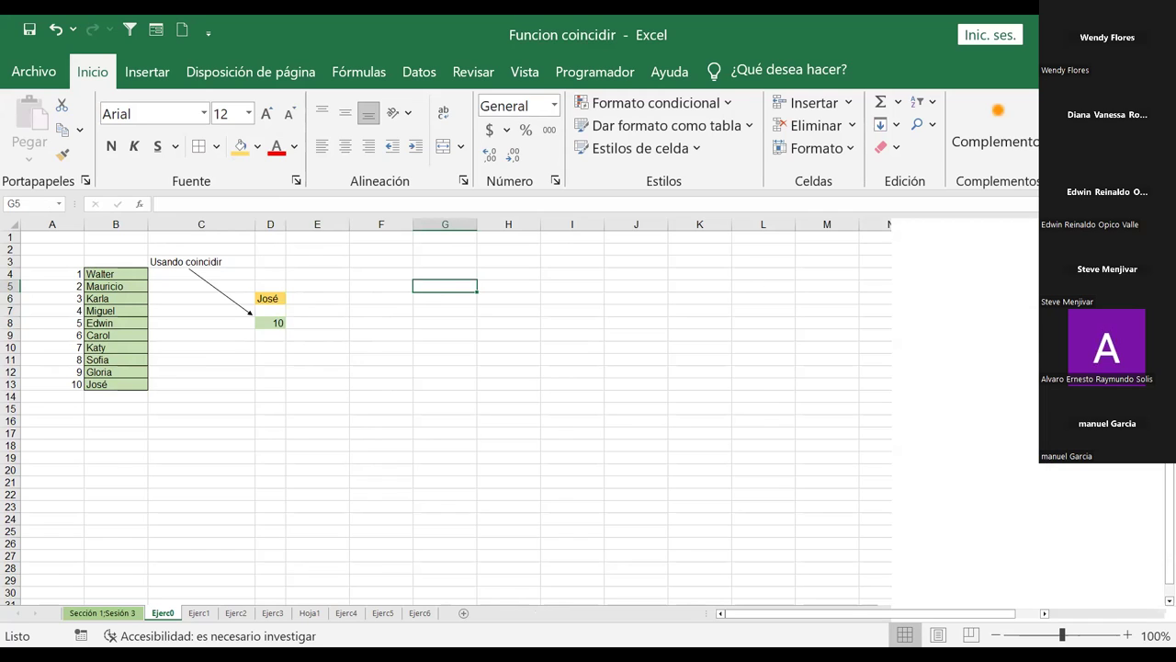
left_click(309, 418)
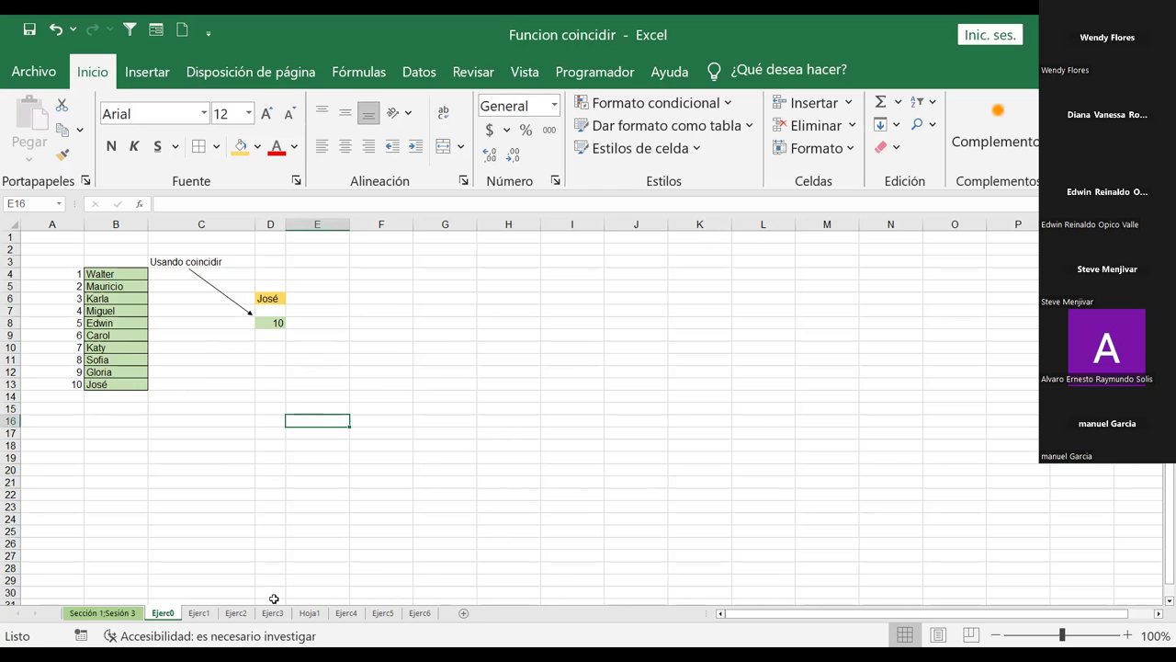
left_click(199, 613)
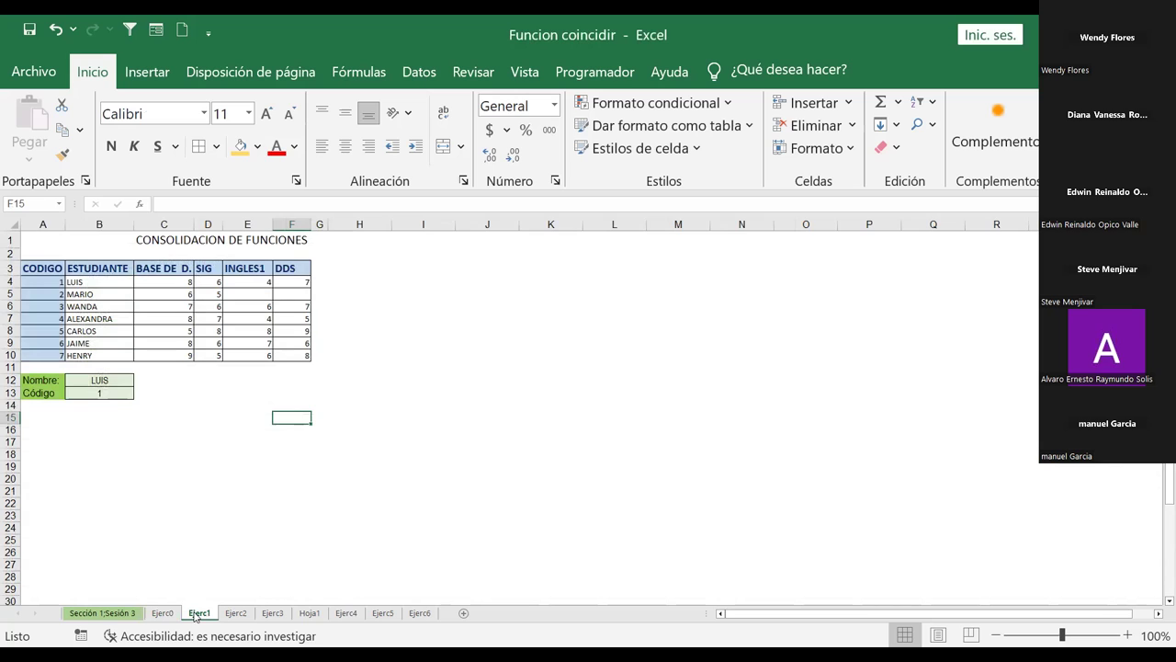
left_click(217, 432)
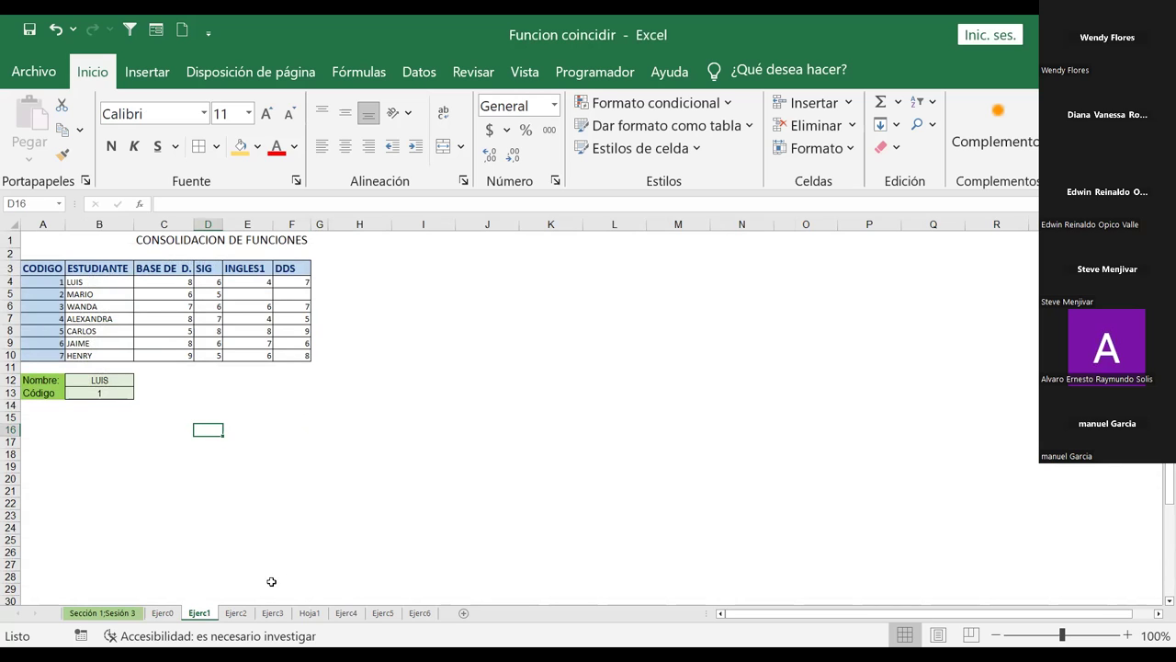
Step: Examine the lookup name in B12 and the ESTUDIANTE range in B13's COINCIDIR formula, leaving the formula as it is
left_click(100, 380)
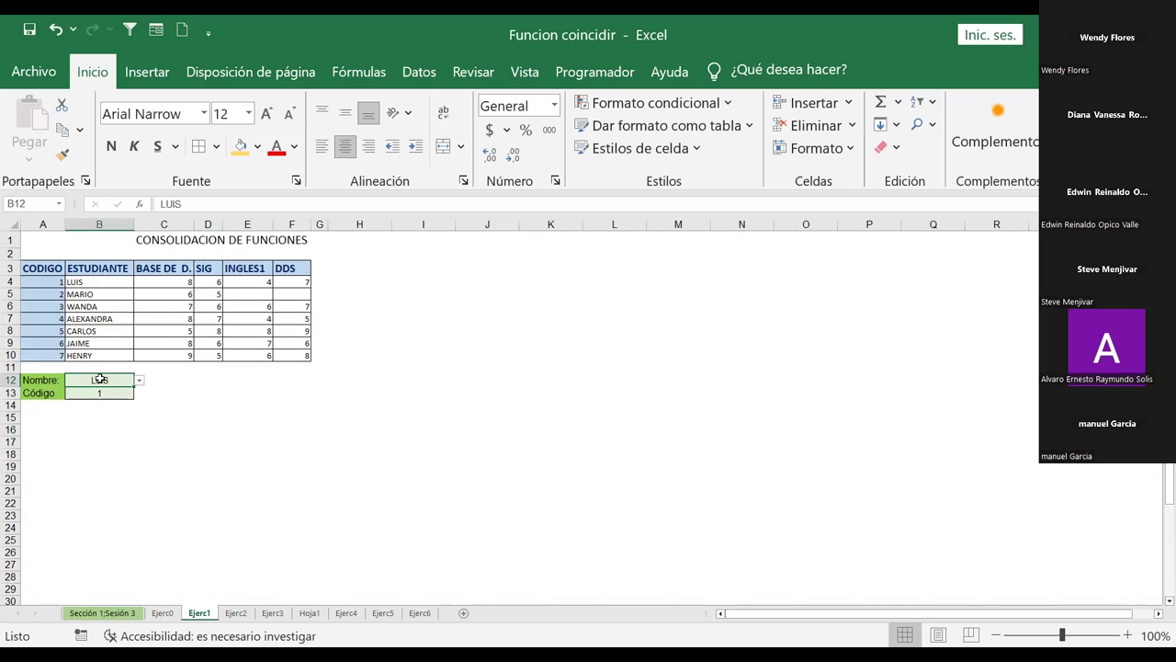
left_click(95, 395)
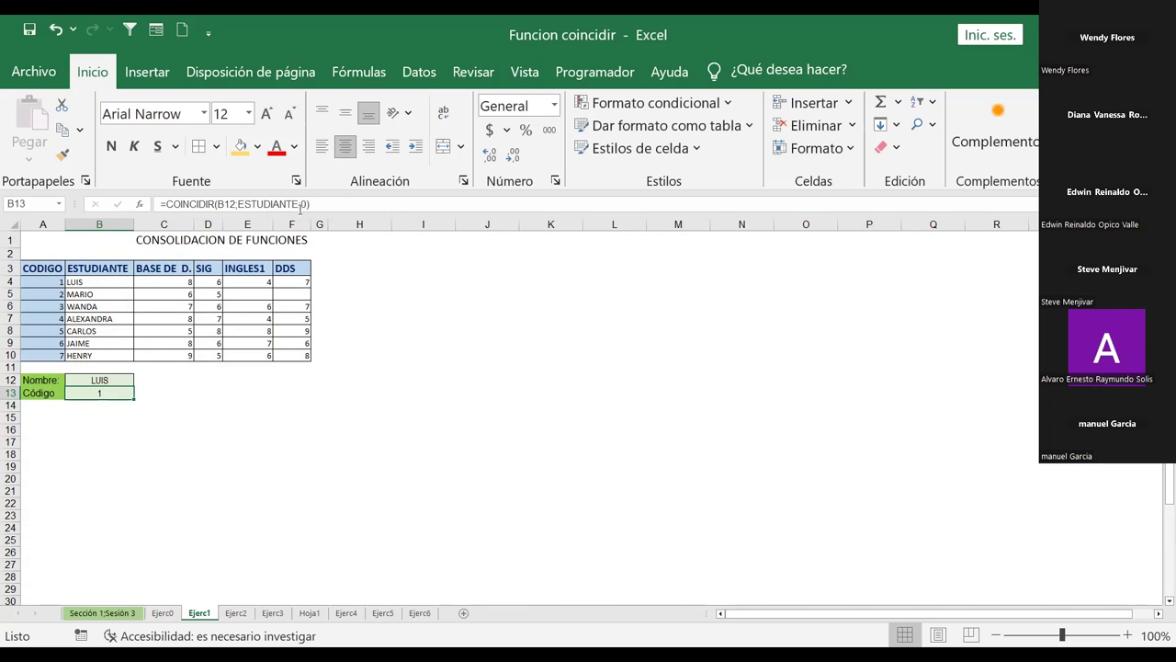
left_click_drag(297, 204, 239, 204)
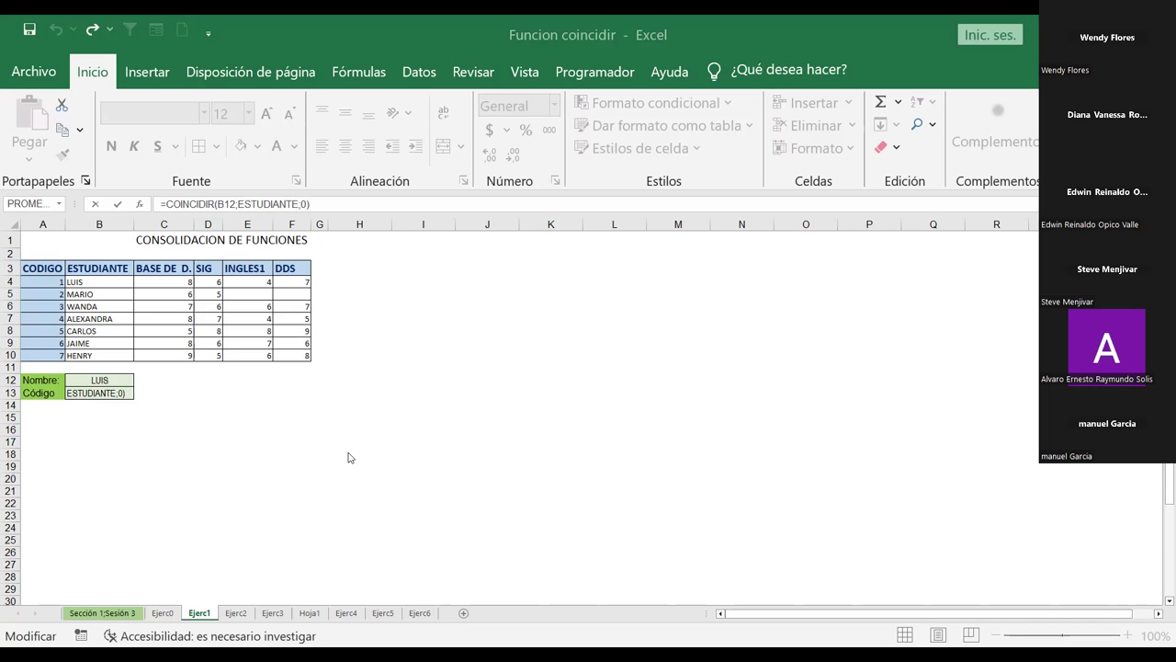
key("ctrl+shift+Left")
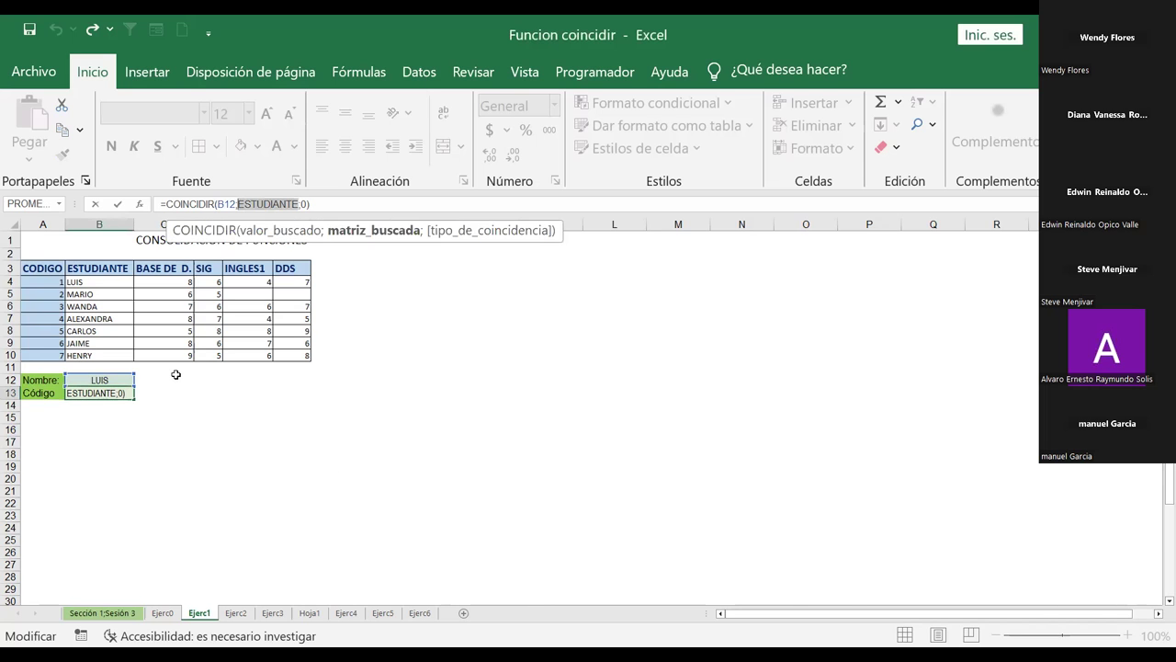
key("Return")
left_click(247, 415)
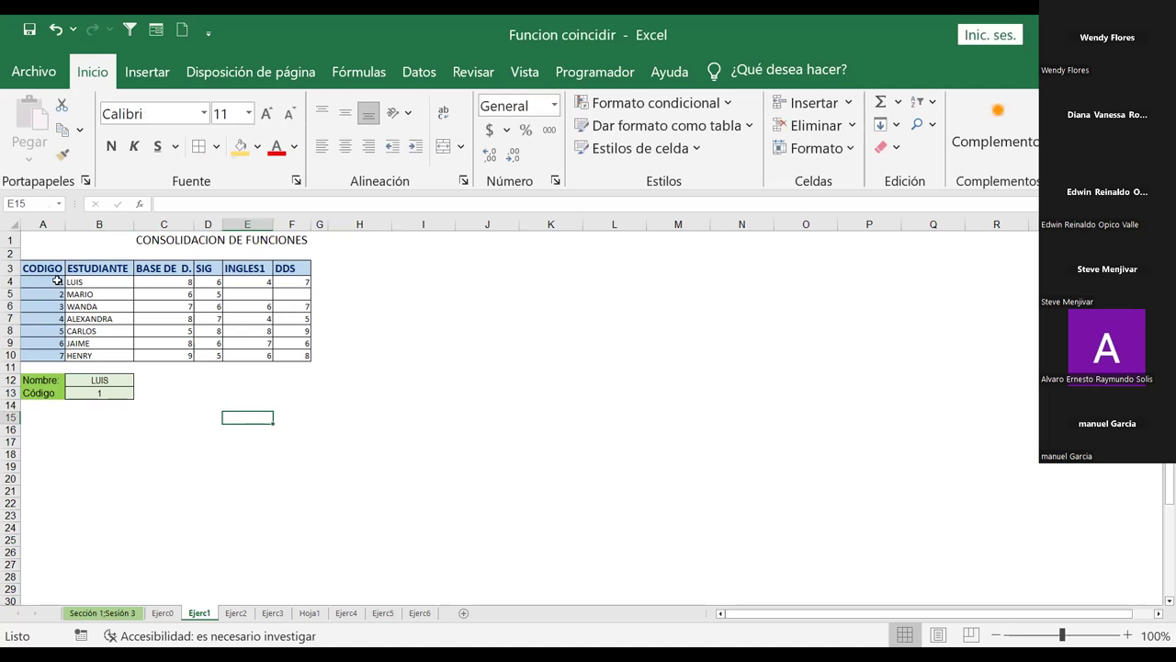
Step: Examine the student table A3:F10, including its CODIGO header and its ESTUDIANTE and BASE DE D. columns
left_click(41, 269)
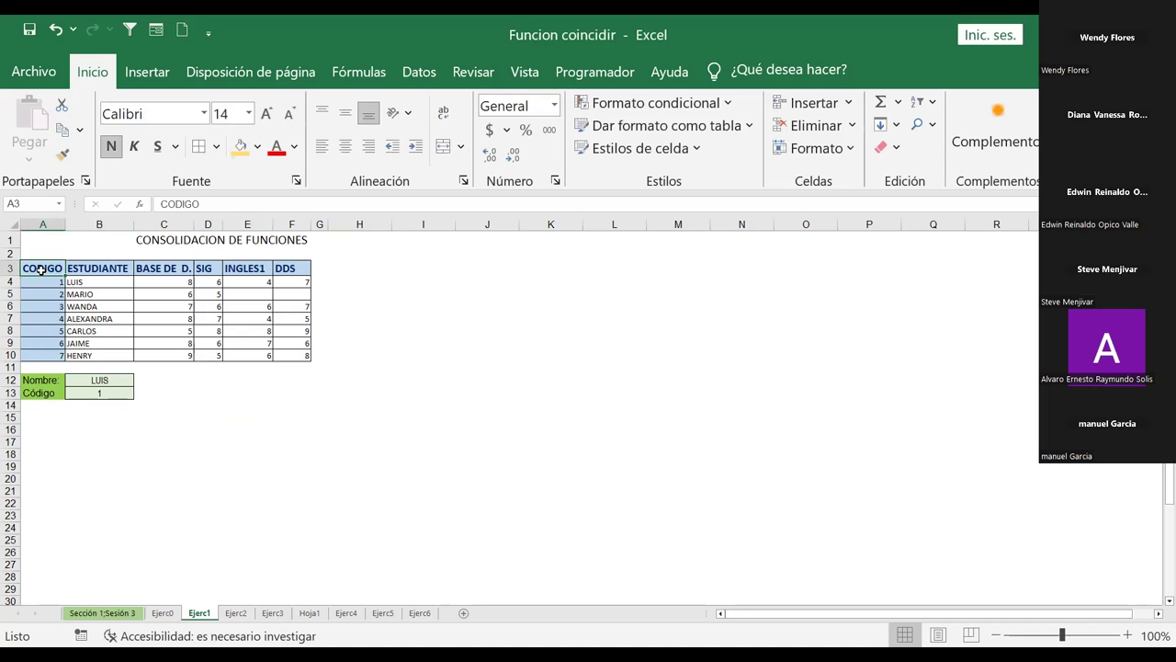
left_click(97, 267)
left_click_drag(97, 267, 98, 355)
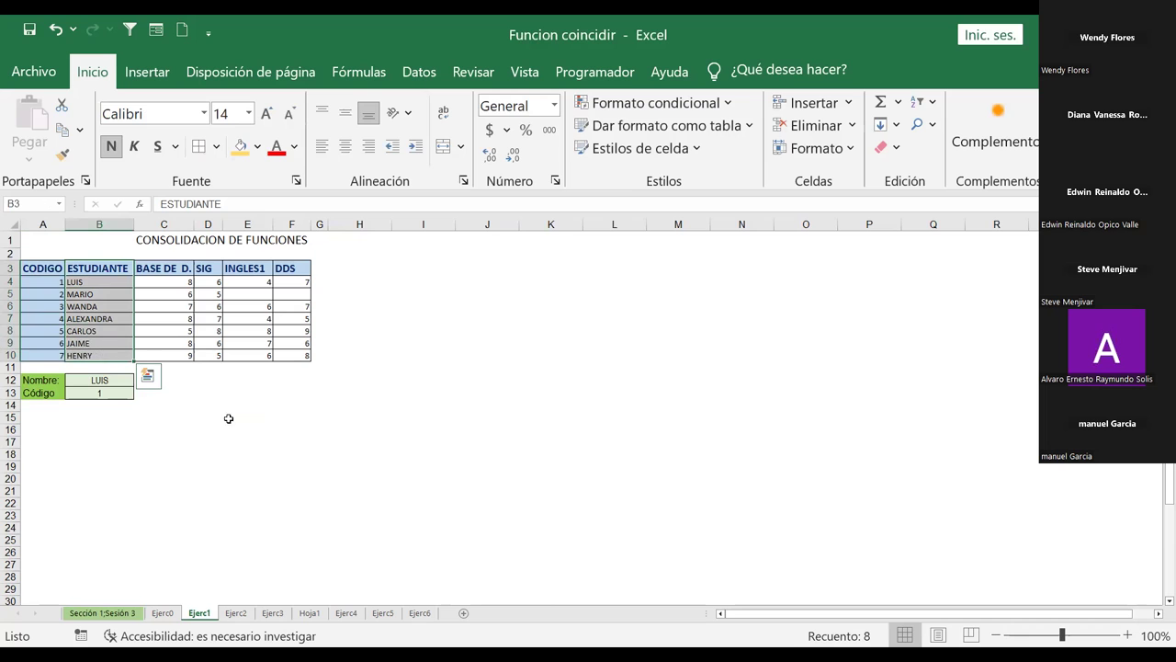
left_click(229, 418)
left_click_drag(41, 267, 294, 353)
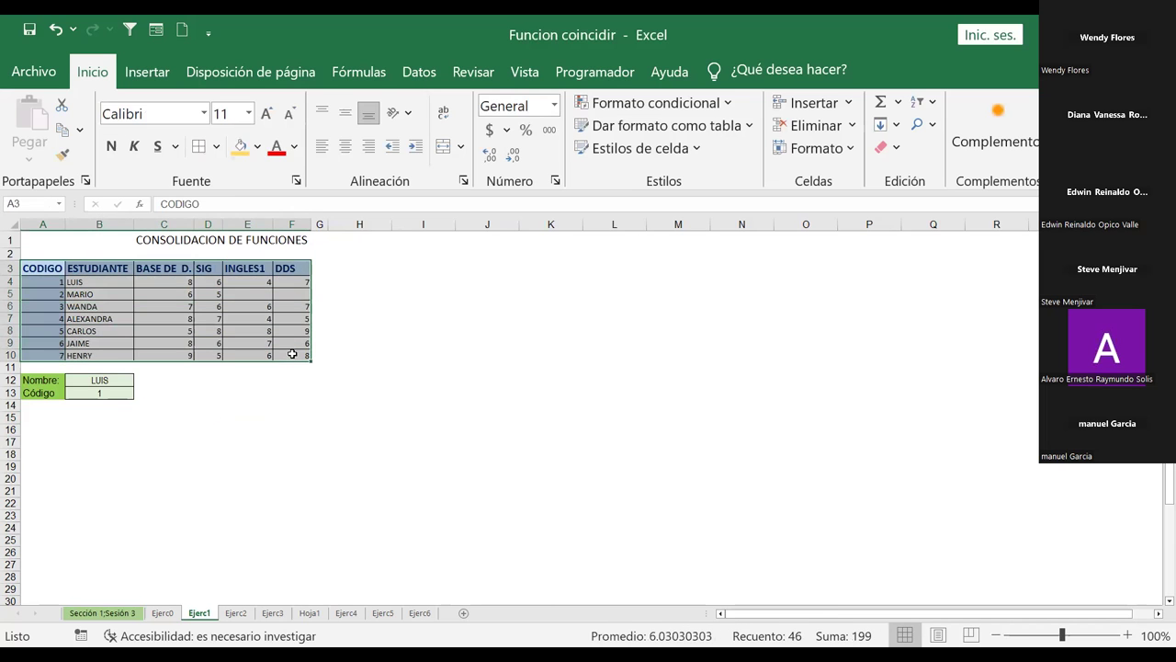
left_click(407, 310)
left_click_drag(162, 269, 158, 354)
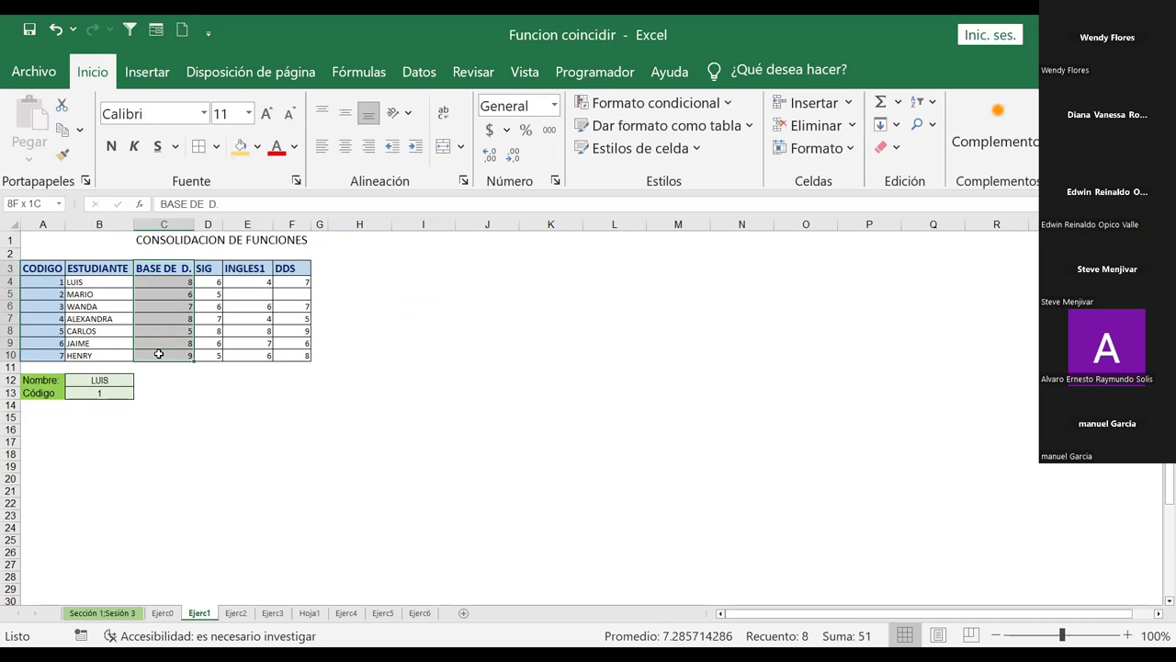
left_click_drag(375, 334, 375, 339)
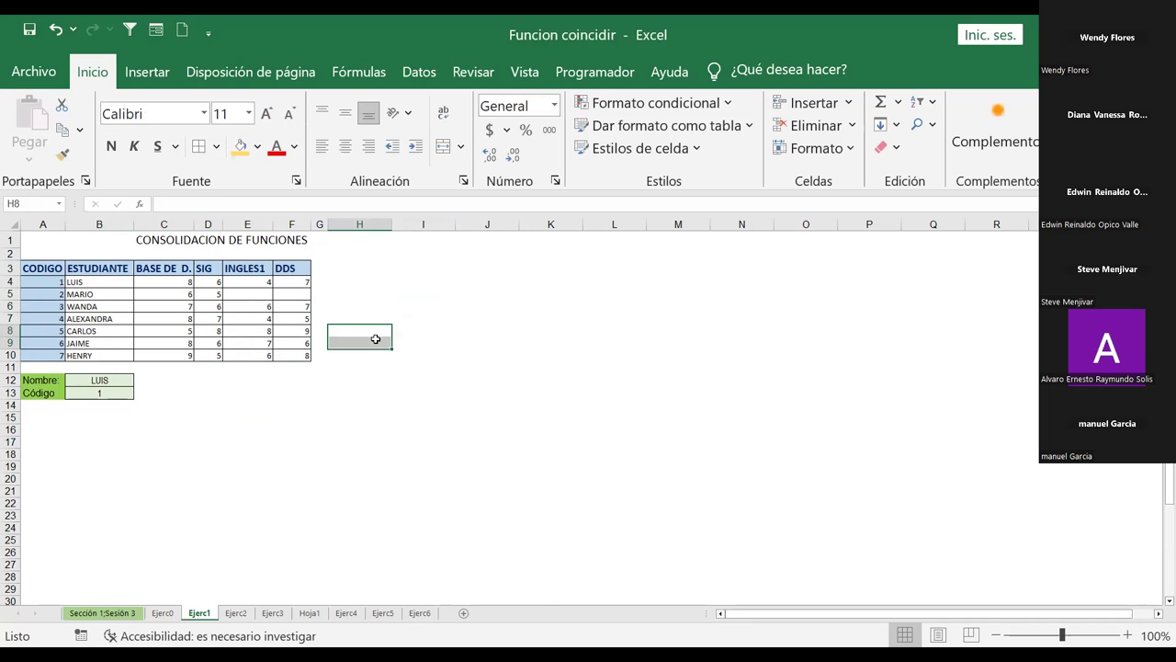
Step: Inspect the definition and reference of the named range ESTUDIANTE in the Name Manager, leaving it as it is
left_click(413, 79)
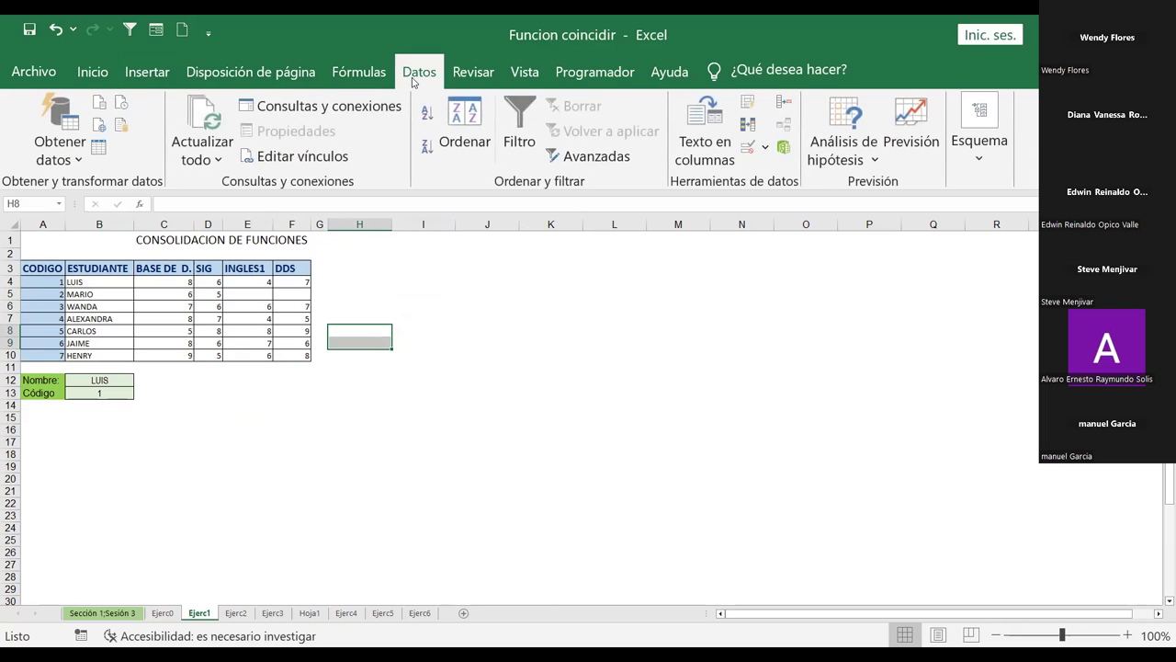
left_click(363, 79)
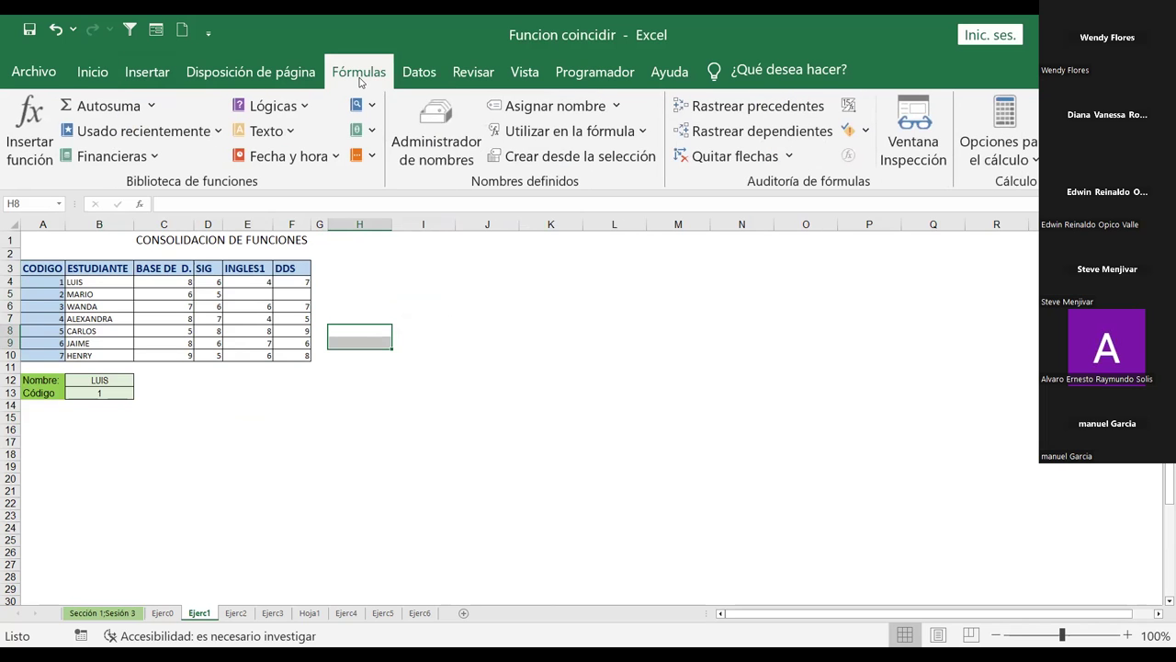
left_click(429, 139)
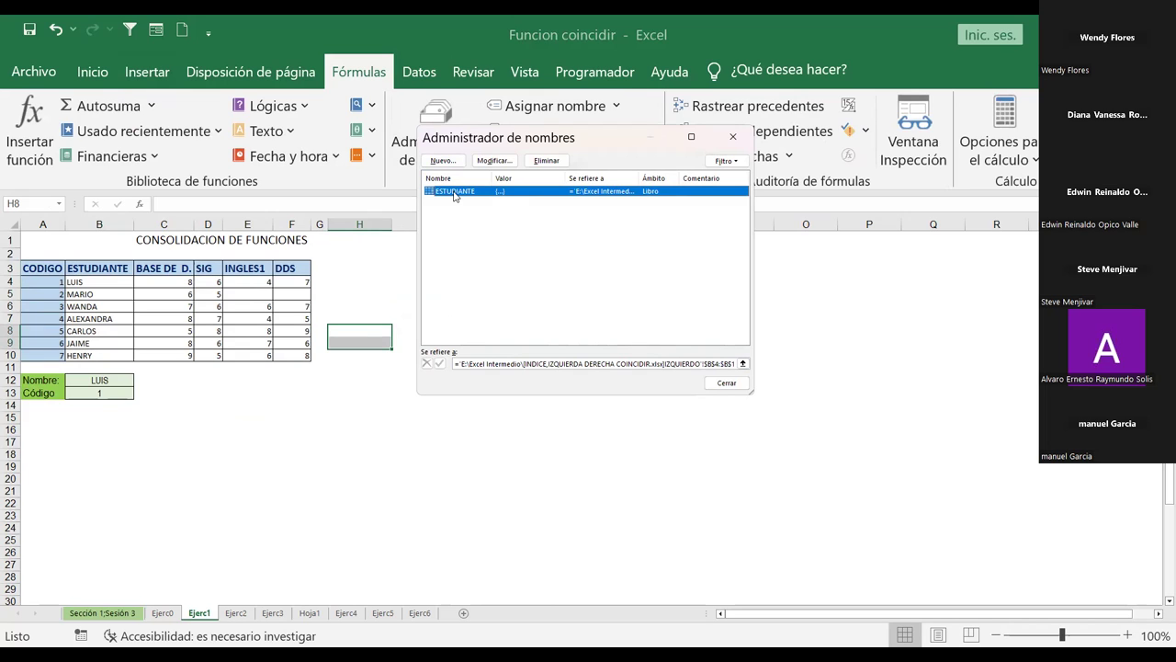
double_click(454, 193)
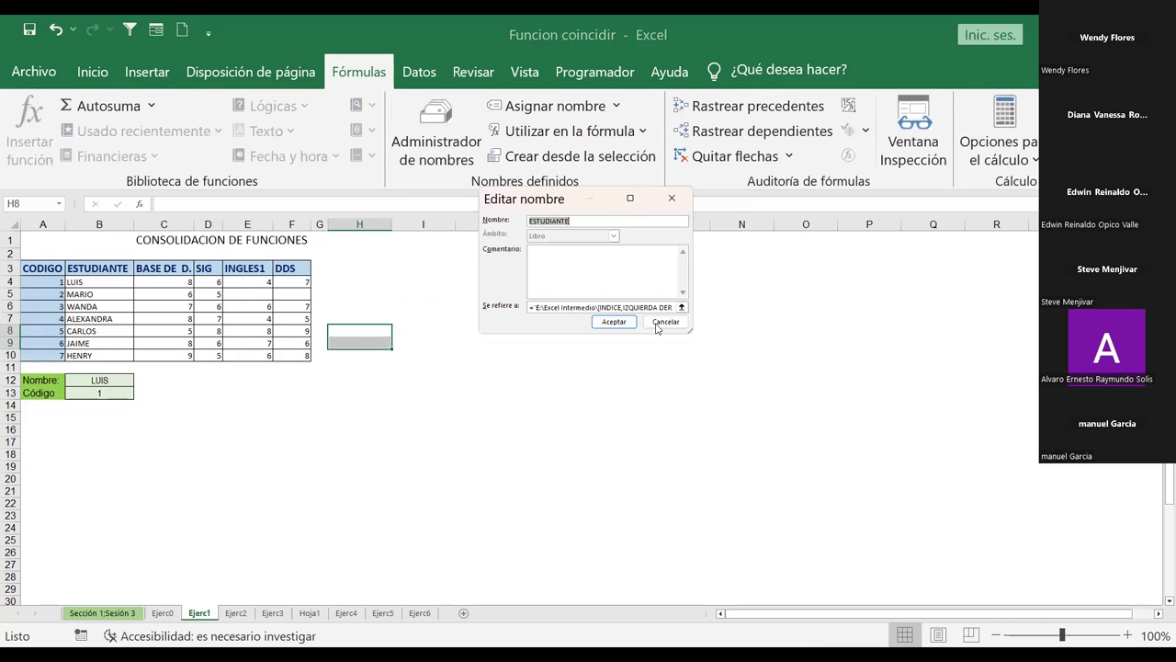
left_click(683, 204)
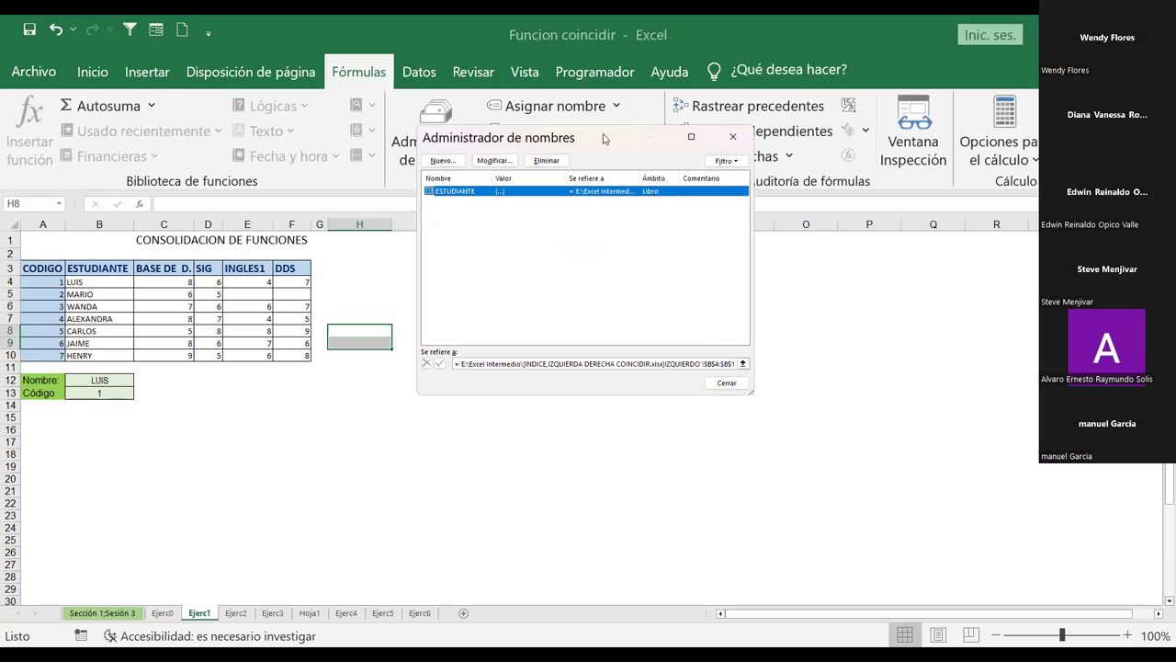
key("Escape")
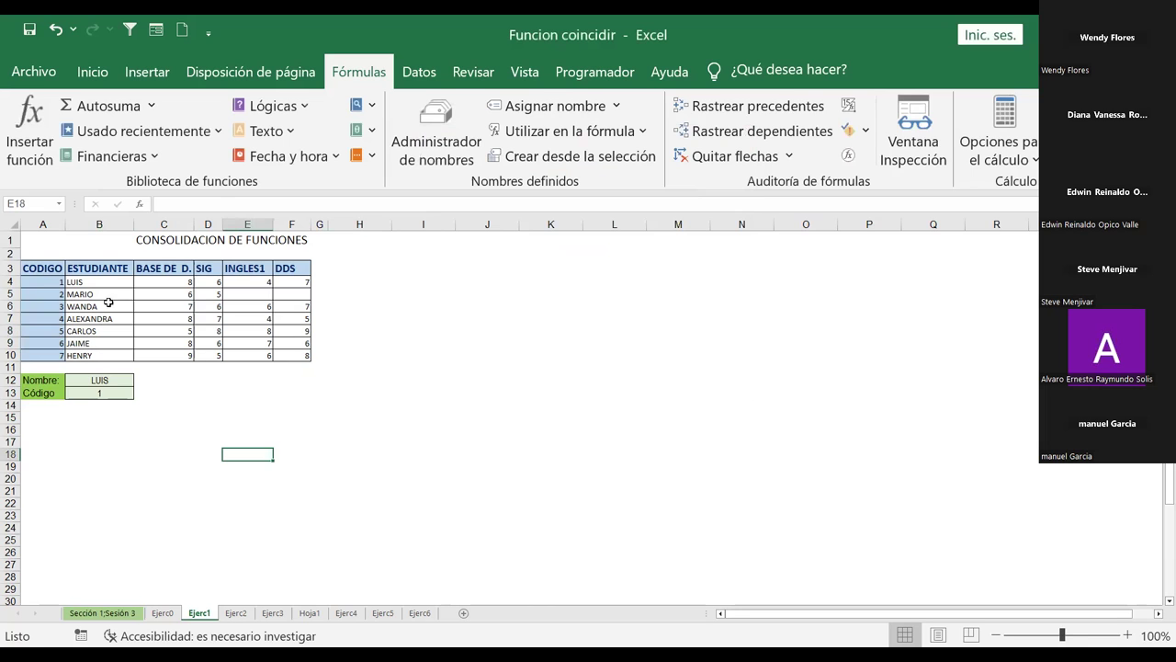
Step: Examine the ESTUDIANTE column, first with its header as B3:B10 and without the header as B4:B10
left_click_drag(92, 268, 91, 354)
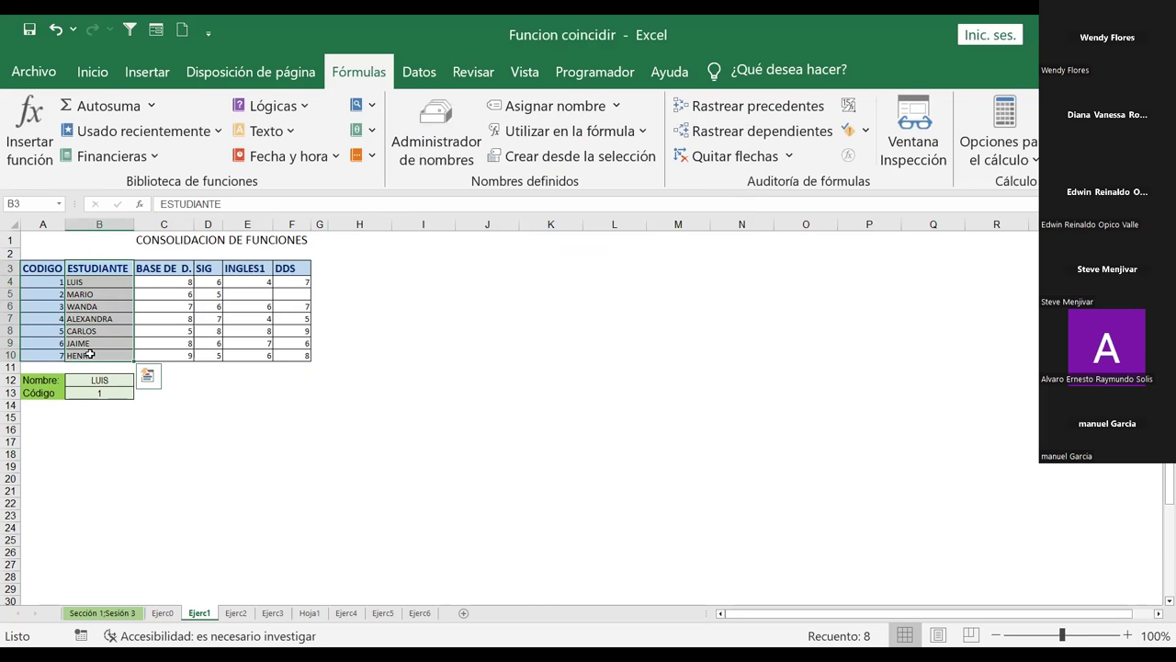
left_click(101, 281)
left_click_drag(102, 281, 92, 355)
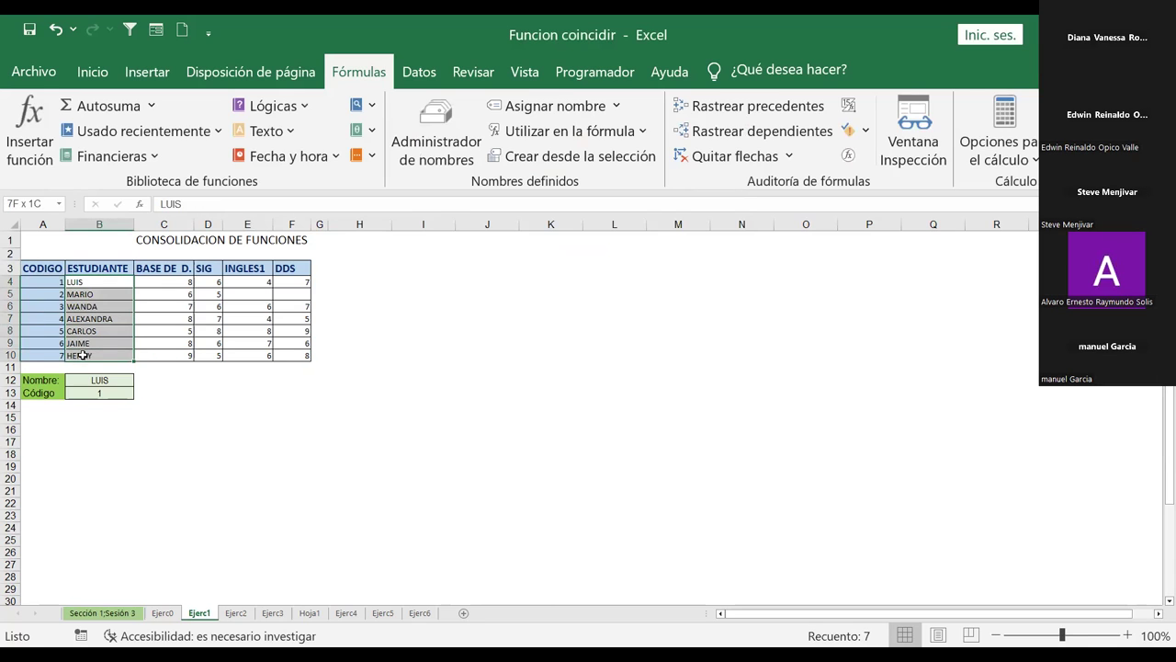
left_click(189, 472)
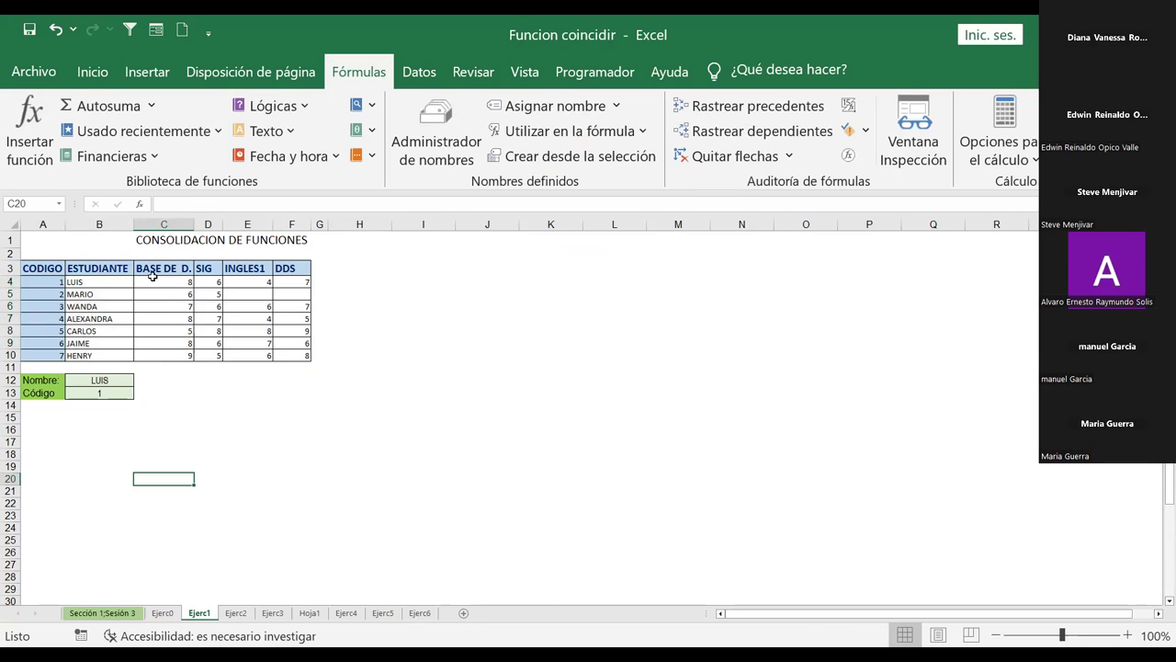
Step: Review the COINCIDIR formula in B13 and set the lookup name in B12 to the student listed in B6
left_click(95, 392)
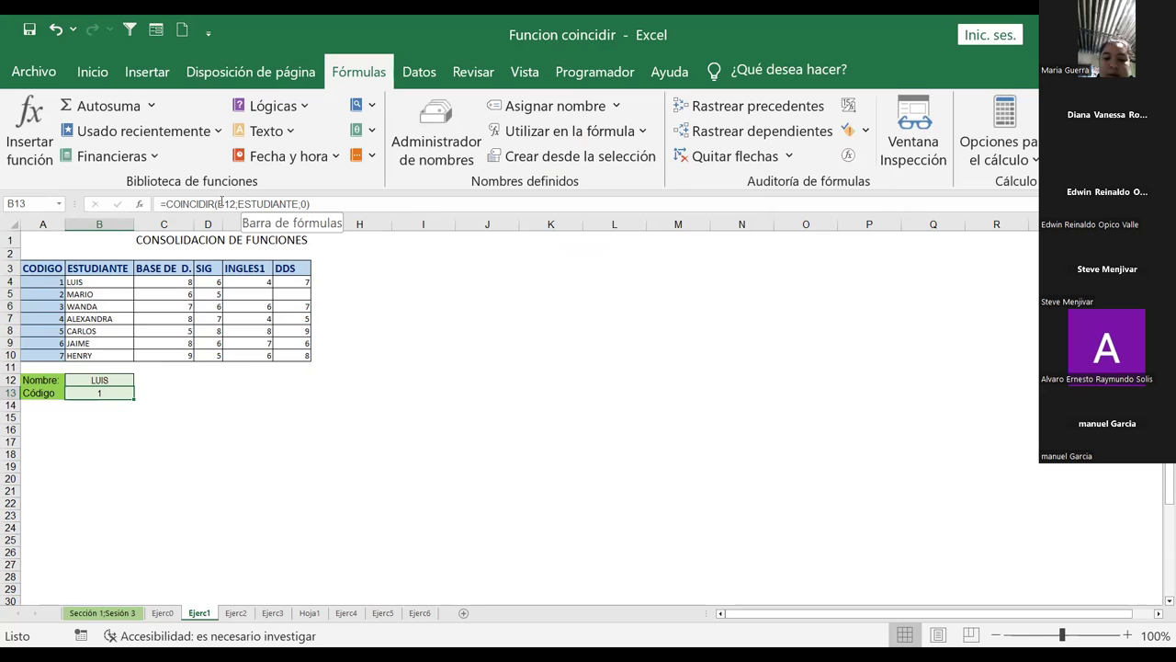
left_click(93, 379)
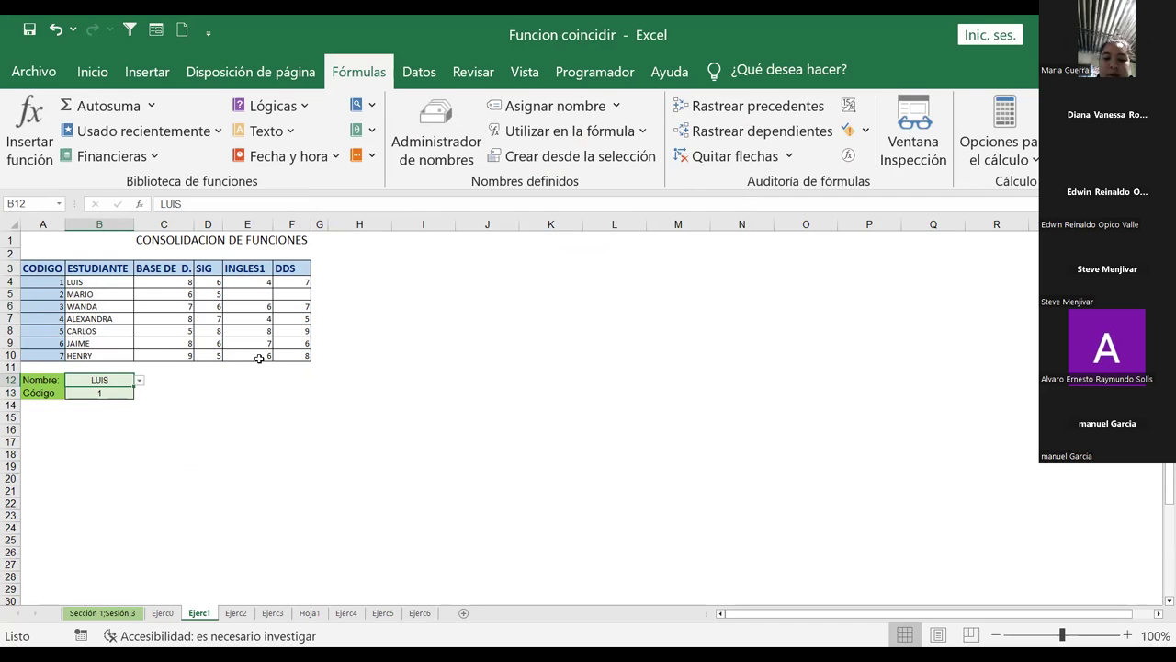
type("WANDA")
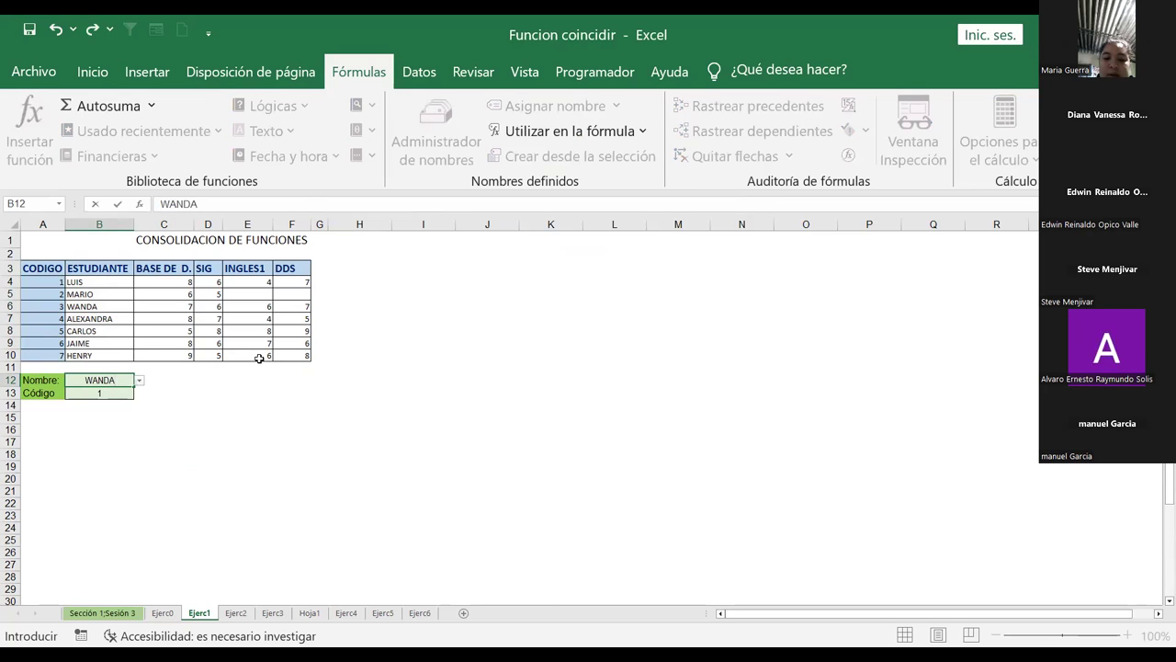
key("Return")
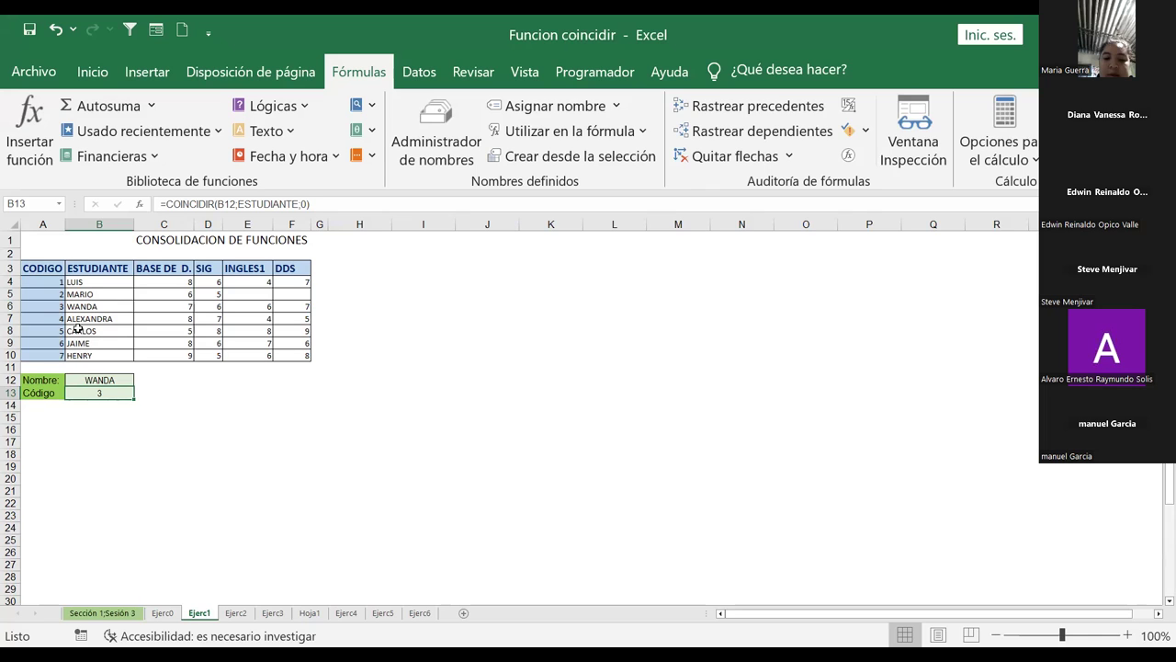
Step: Replace the lookup name in B12 with the student listed in B9 and compare it with the ESTUDIANTE column
left_click(115, 379)
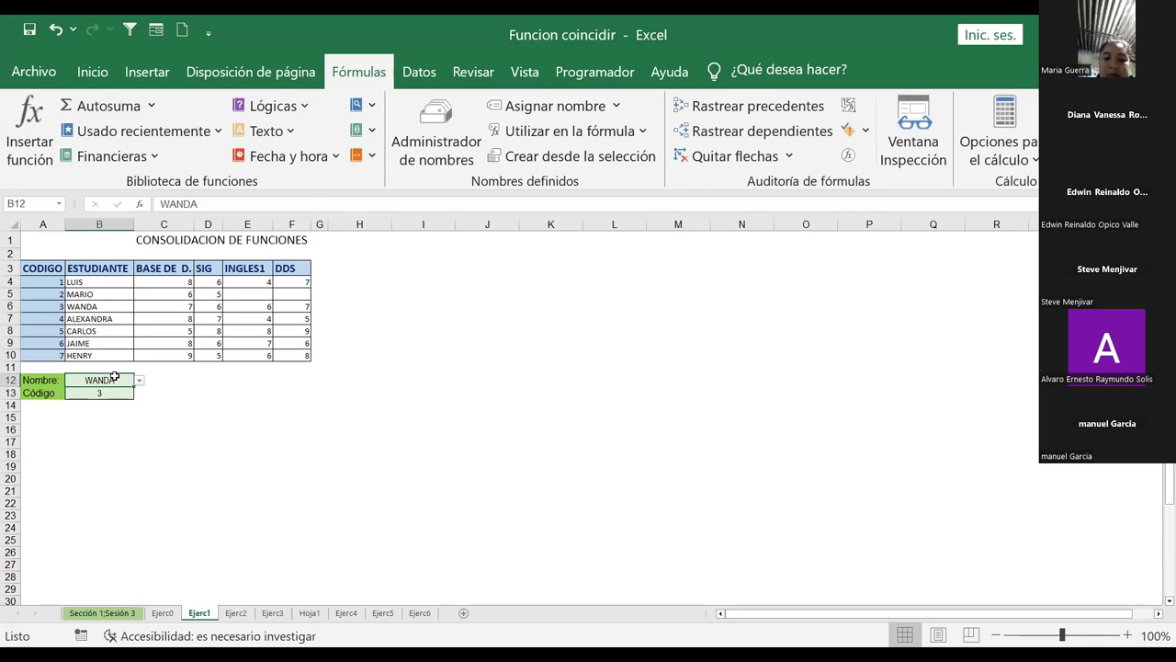
type("JAIME")
key("Return")
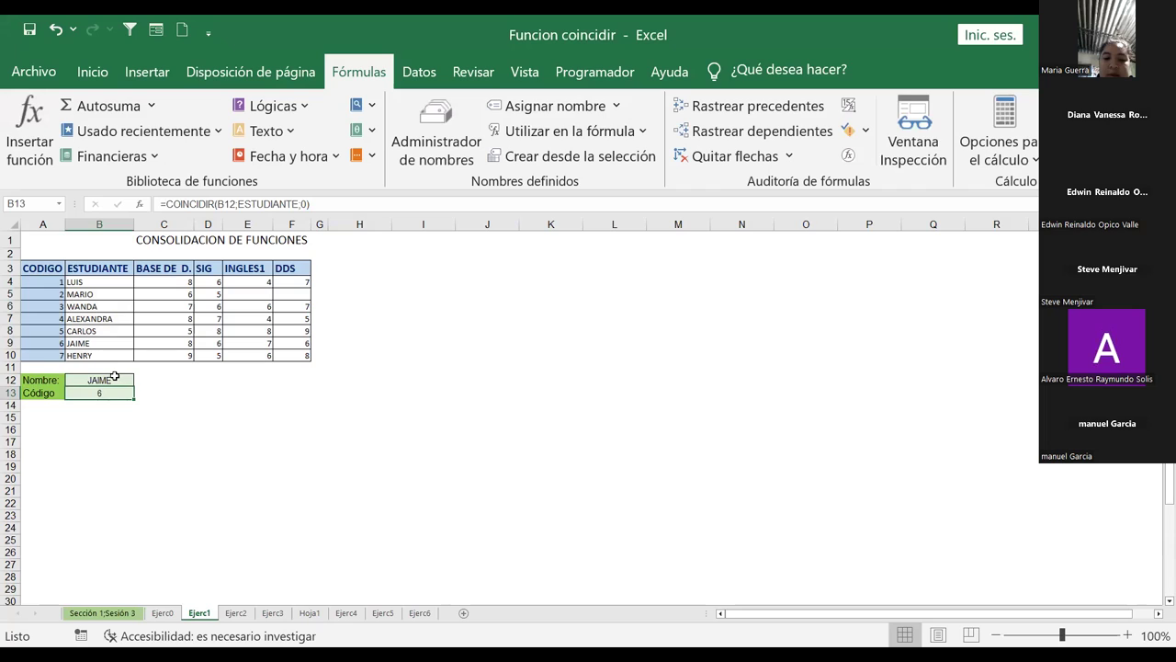
left_click(98, 306)
left_click(106, 281)
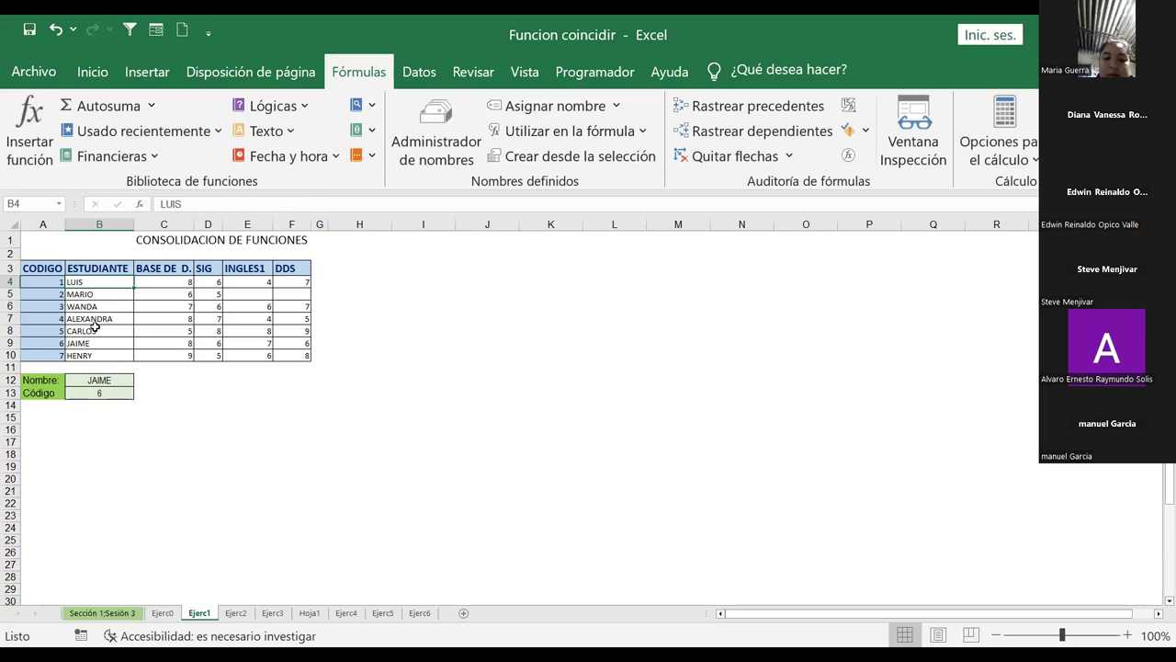
Step: Recheck the formula in B13 and change the lookup name in B12 to the student listed in B5
left_click(96, 397)
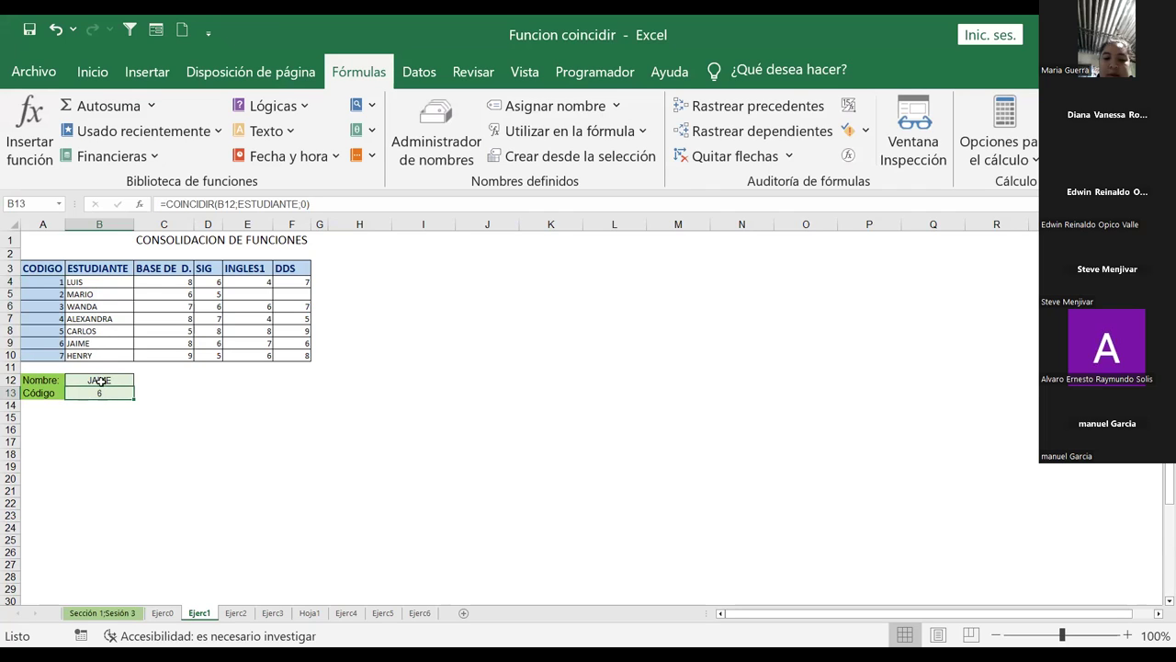
left_click(105, 376)
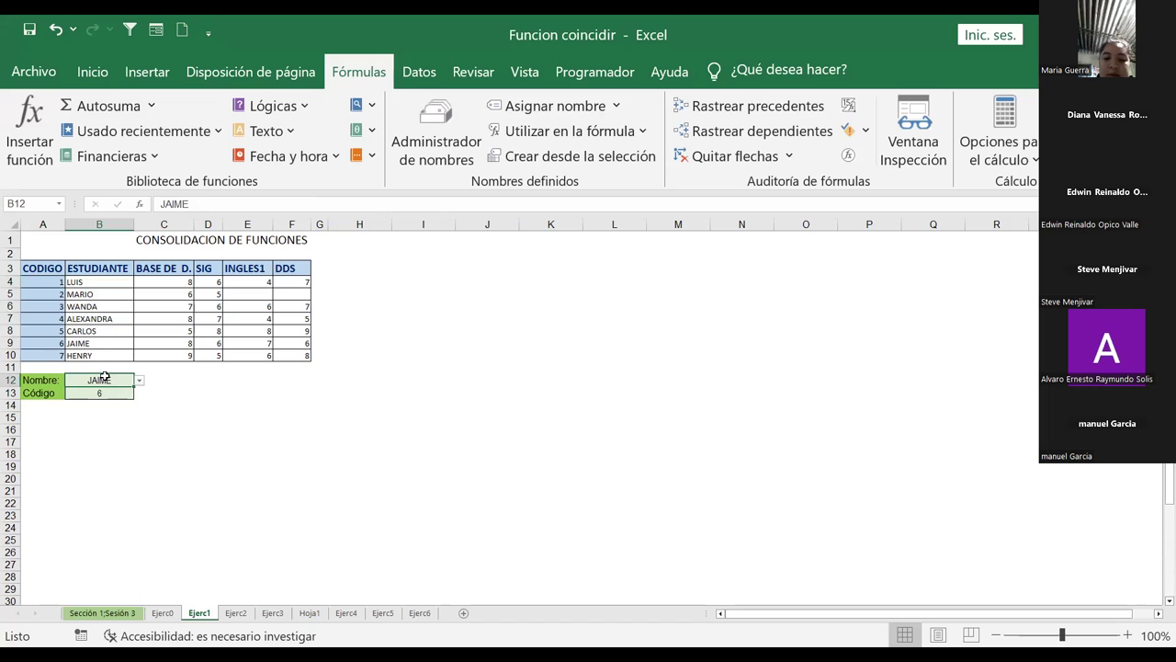
type("MARIO")
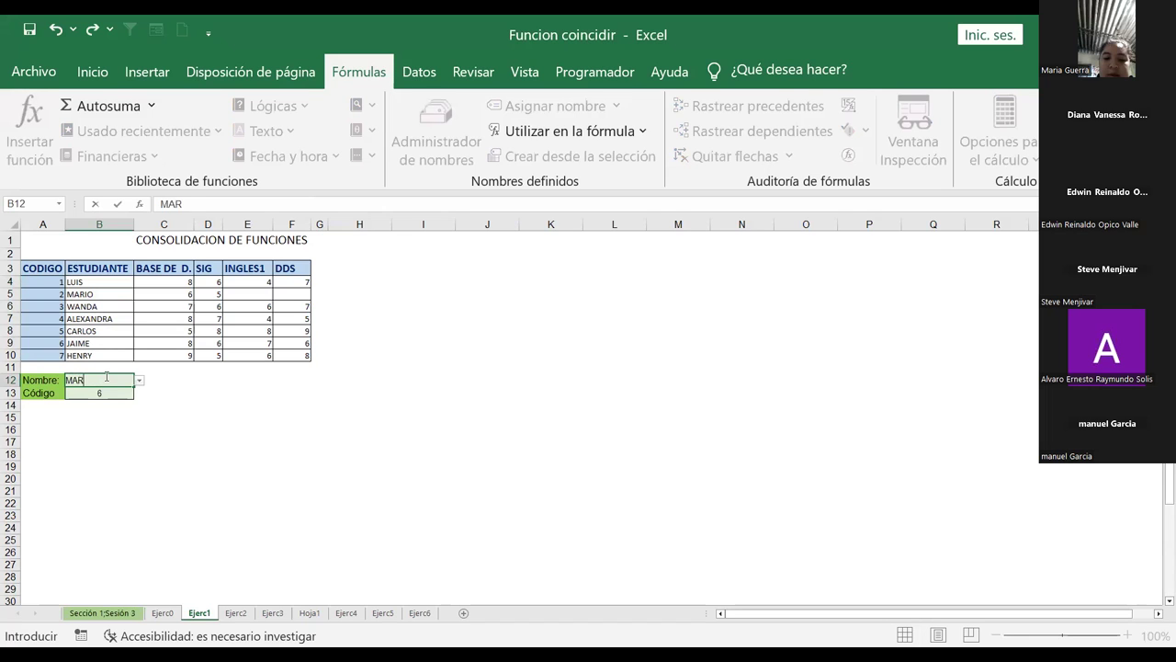
key("Return")
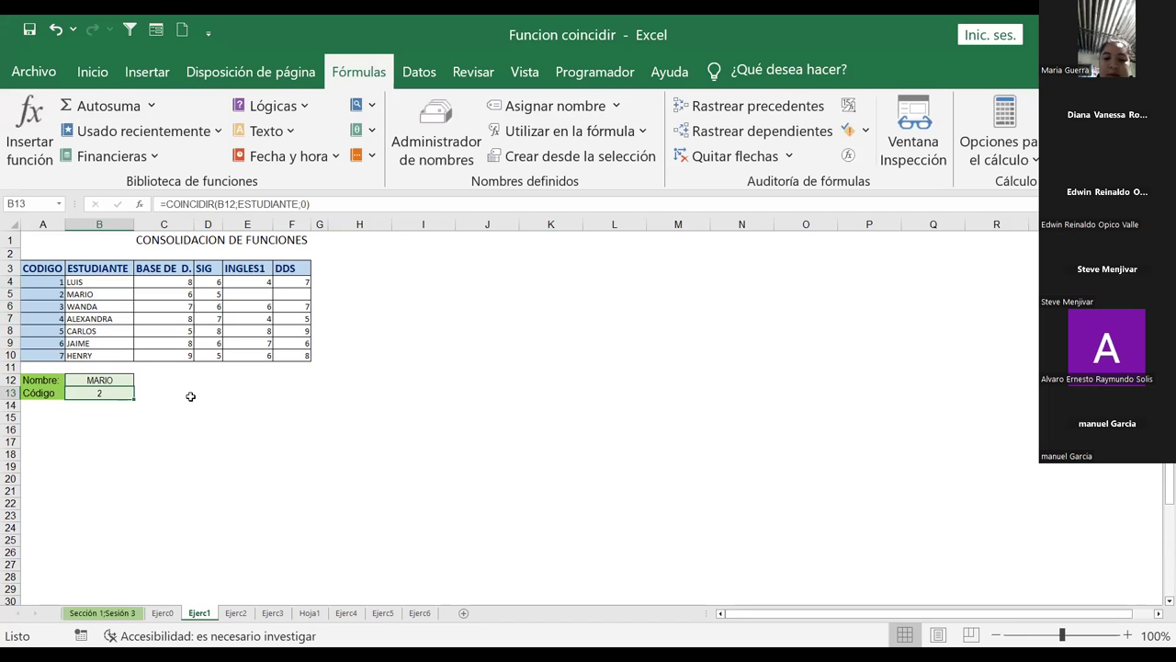
left_click(236, 404)
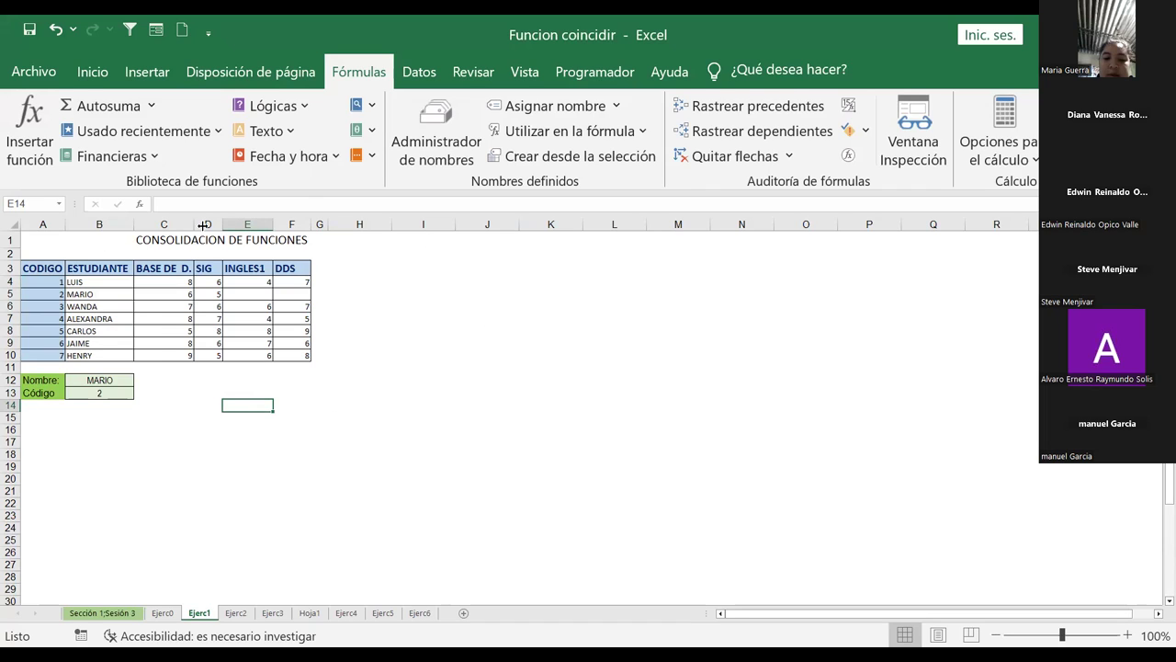
Step: Widen column C slightly on the Ejerc1 sheet and check the COINCIDIR formula in cell B13
left_click_drag(195, 222, 202, 223)
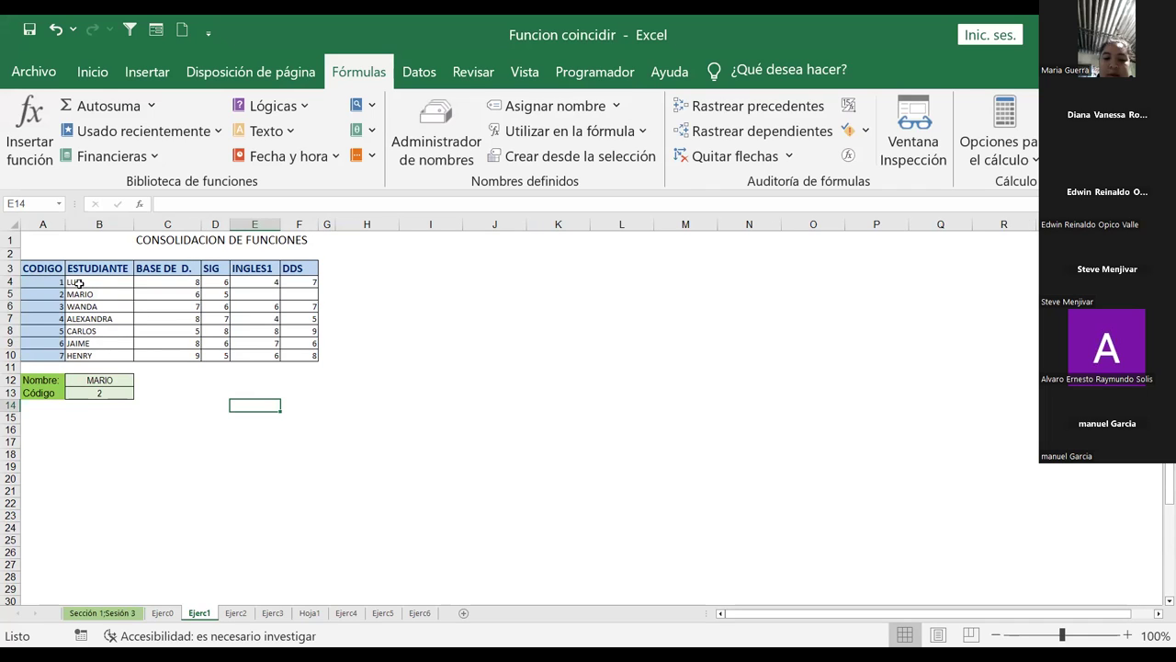
left_click_drag(85, 282, 95, 359)
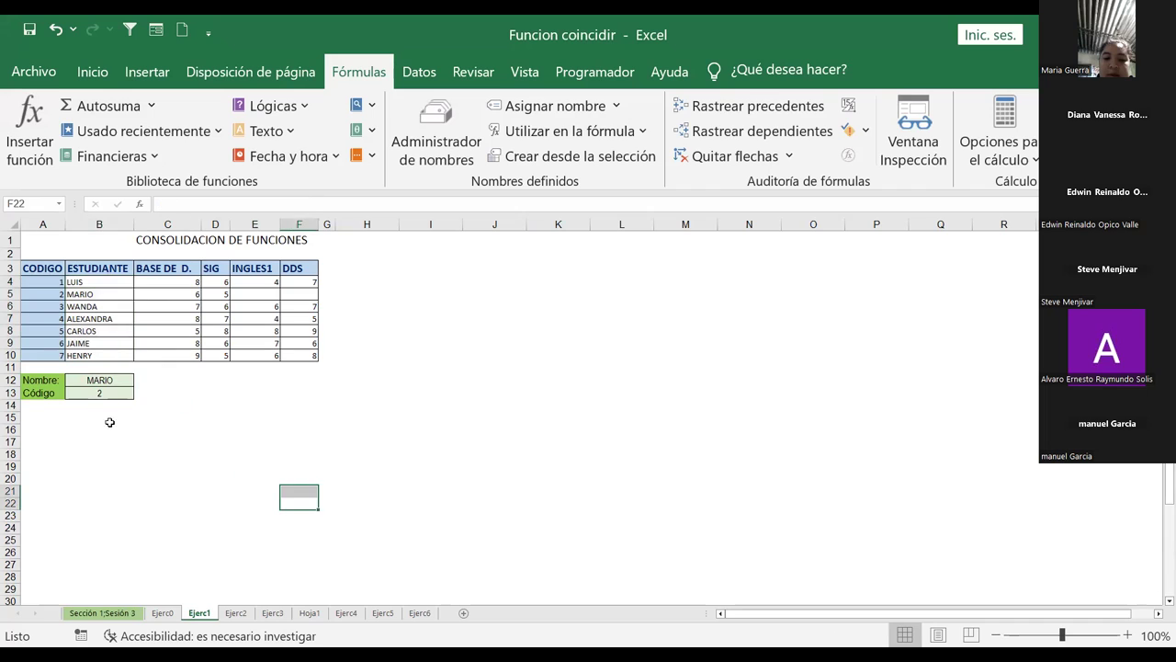
left_click(105, 394)
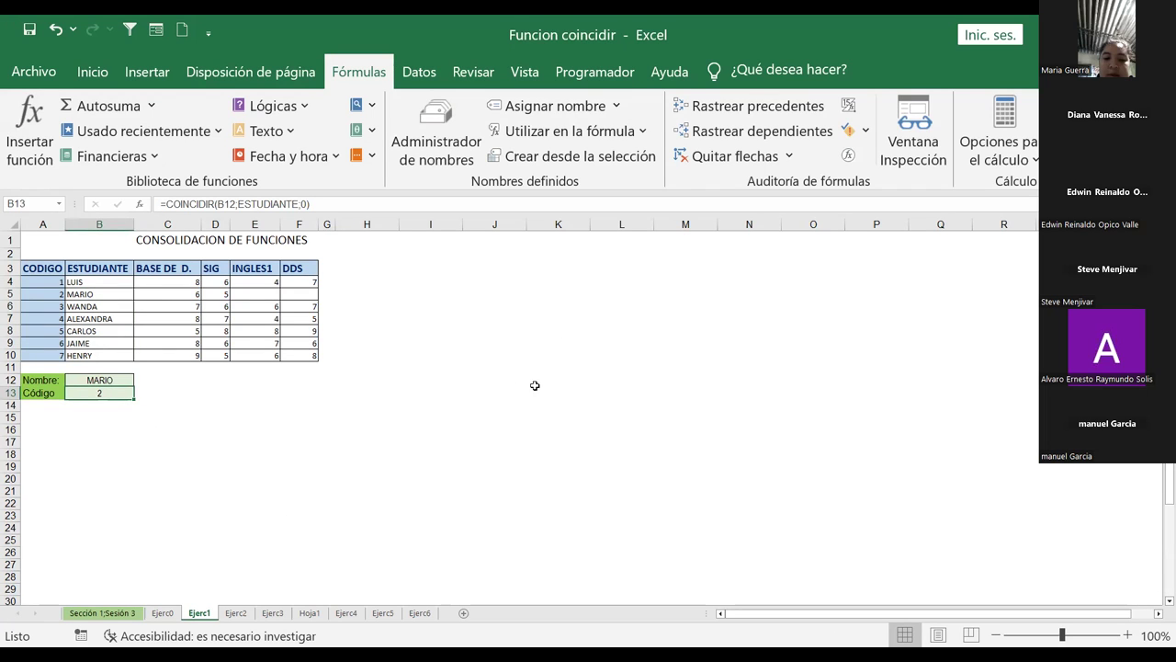
left_click(242, 440)
Step: Switch to the Ejerc2 sheet and clear the number beside the CLIENTES header in cell A4
left_click(238, 614)
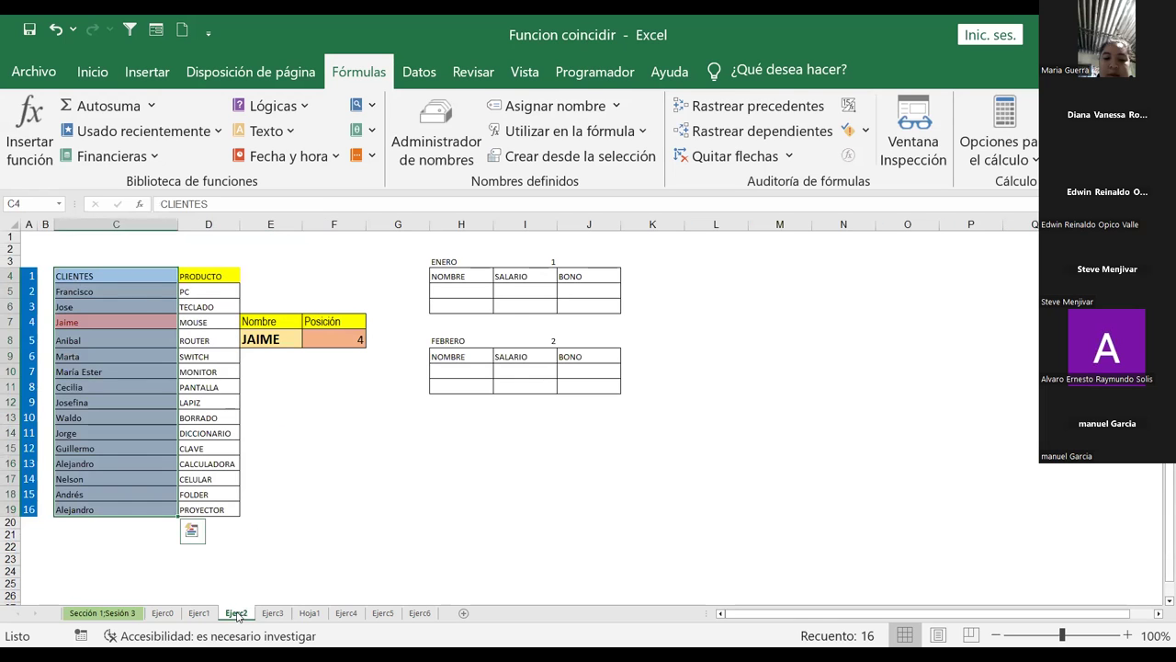
left_click(352, 510)
left_click(315, 407)
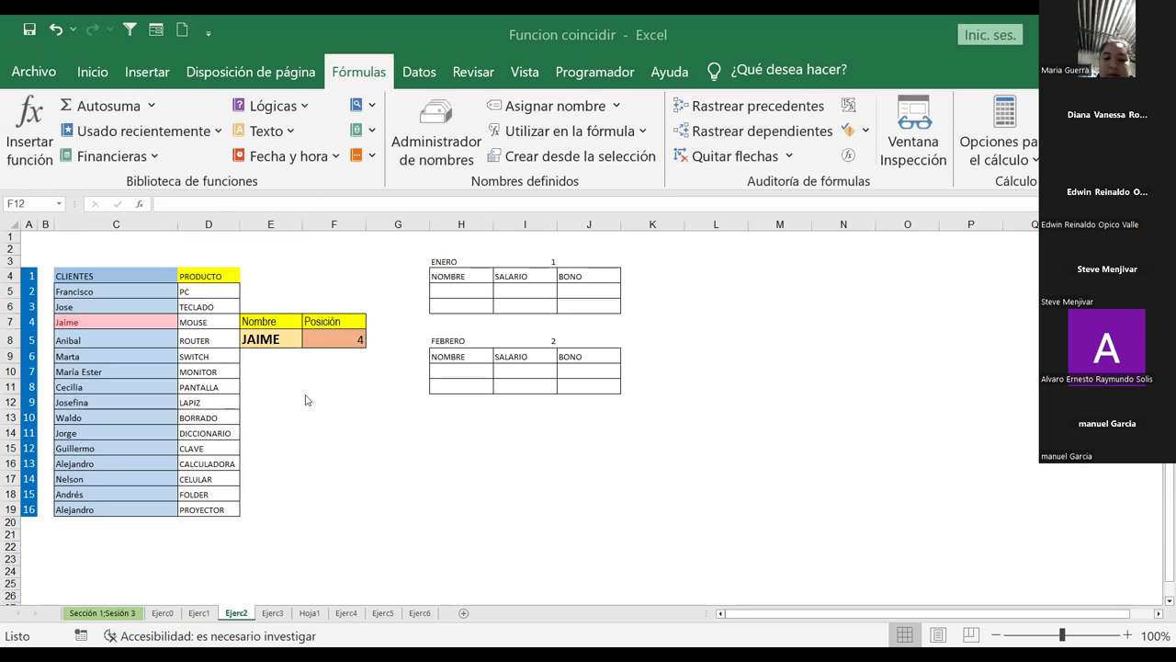
left_click(28, 274)
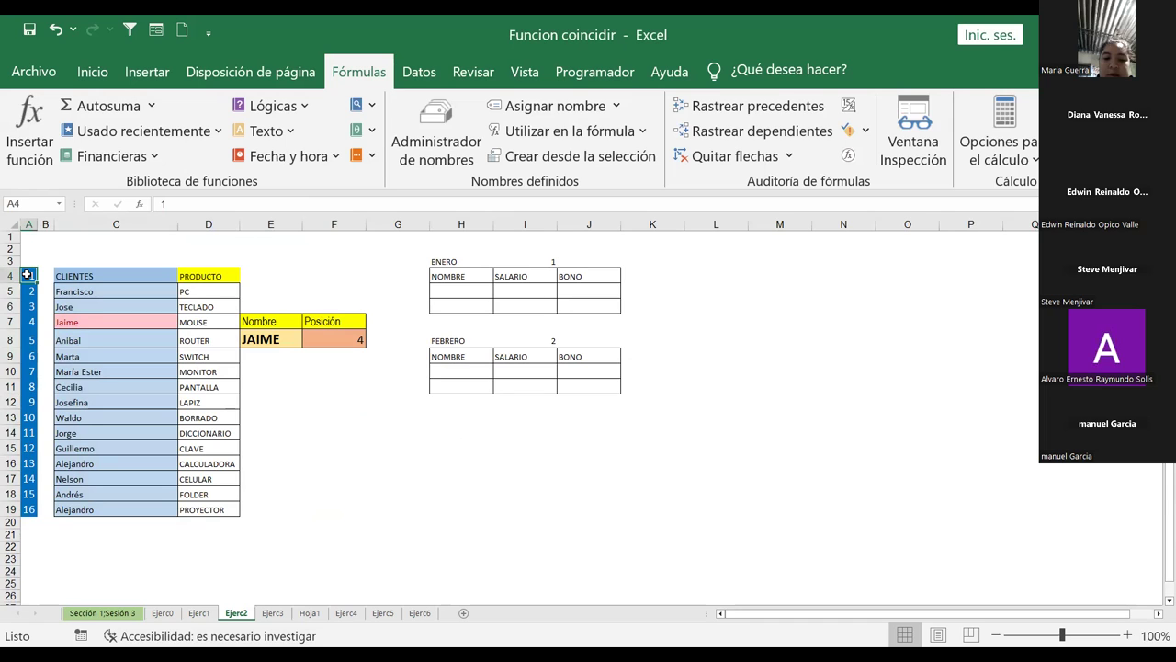
left_click(345, 401)
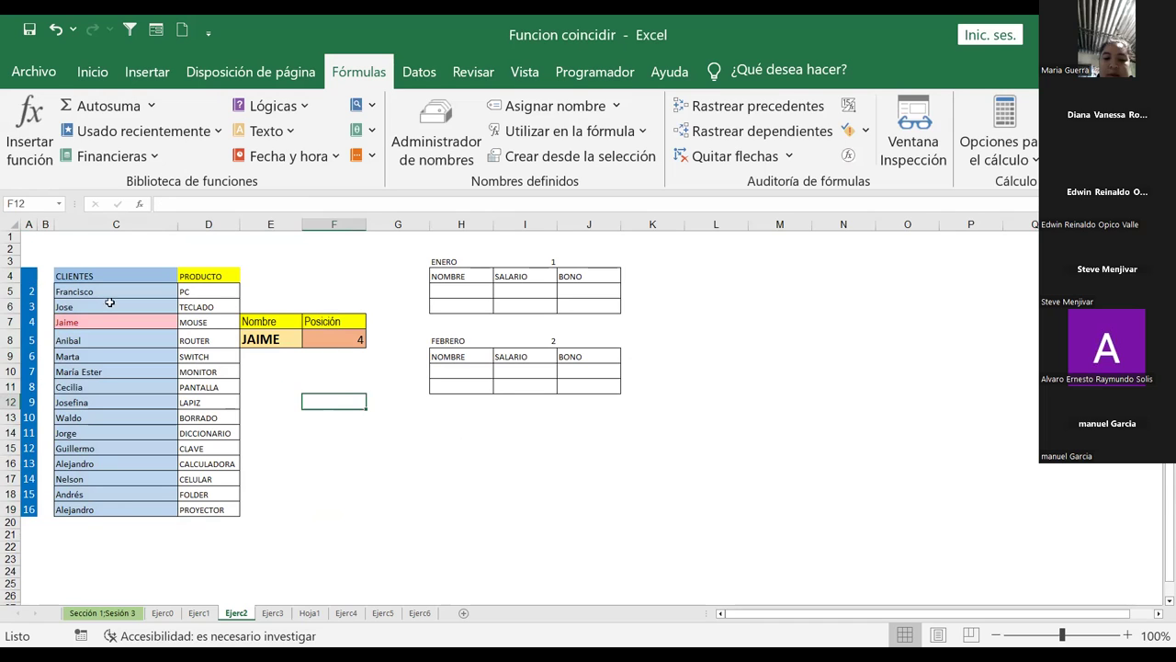
Step: Renumber the client rows by entering 1 in A5 and filling A5:A19 with a linear column series in increments of 1
left_click(28, 291)
type("1")
key("Return")
left_click(66, 291)
left_click(30, 291)
left_click_drag(38, 298, 27, 521)
left_click(81, 501)
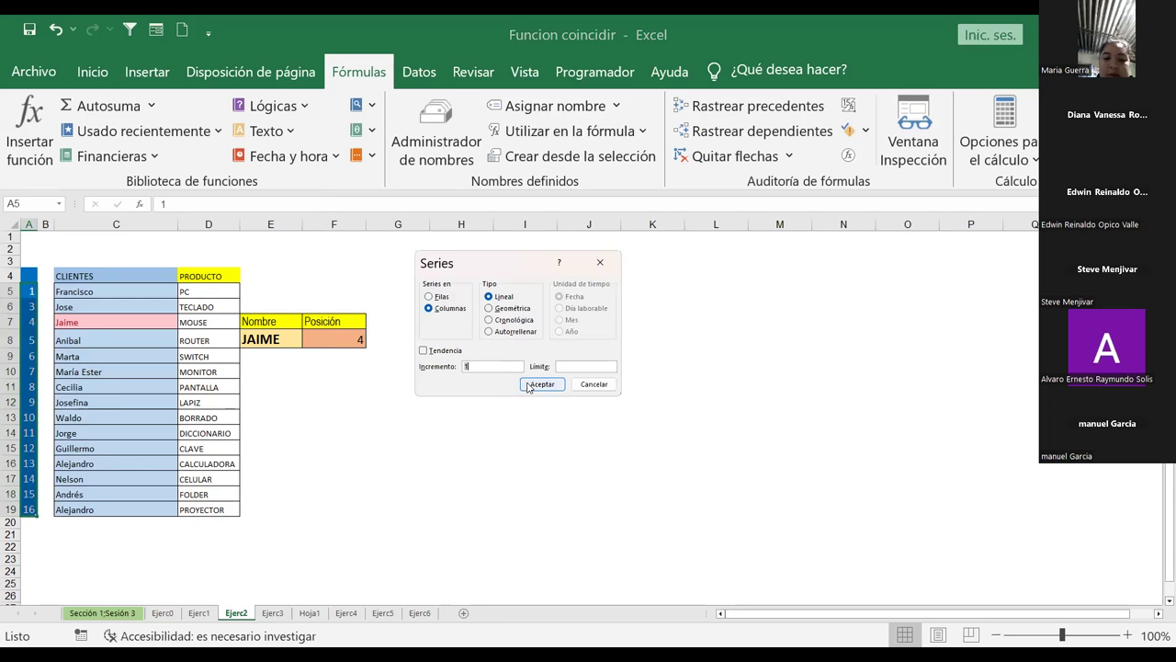
key("Return")
left_click(385, 509)
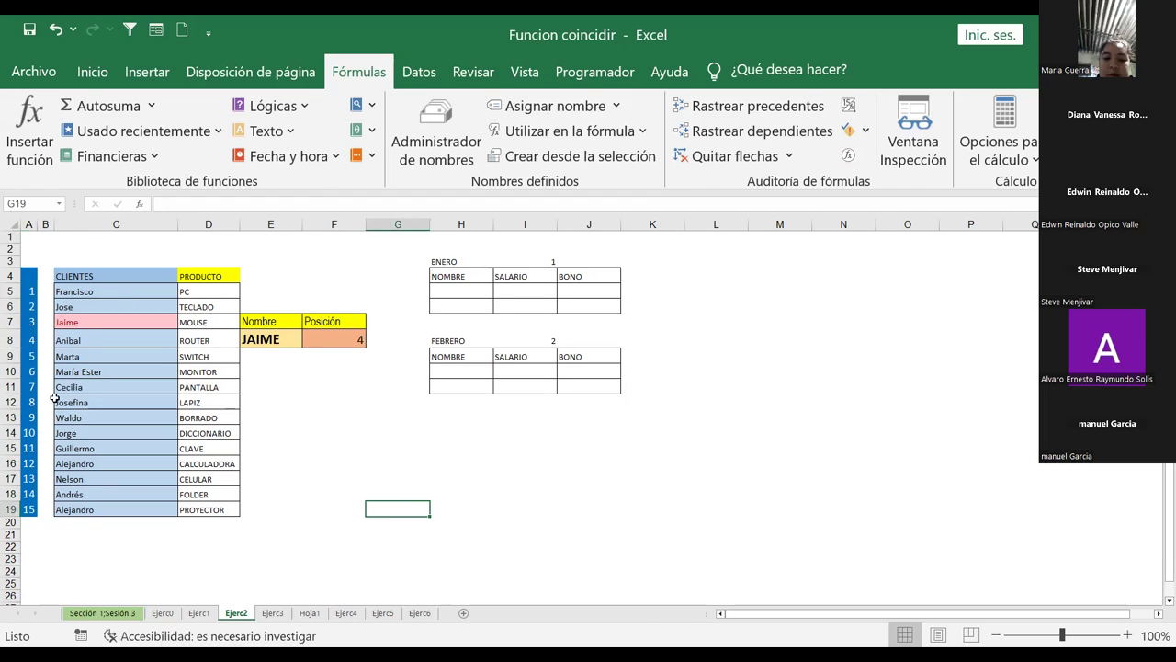
Step: Look up the client listed in C8 by entering that name in E8, and check the COINCIDIR formula in F8
left_click(92, 291)
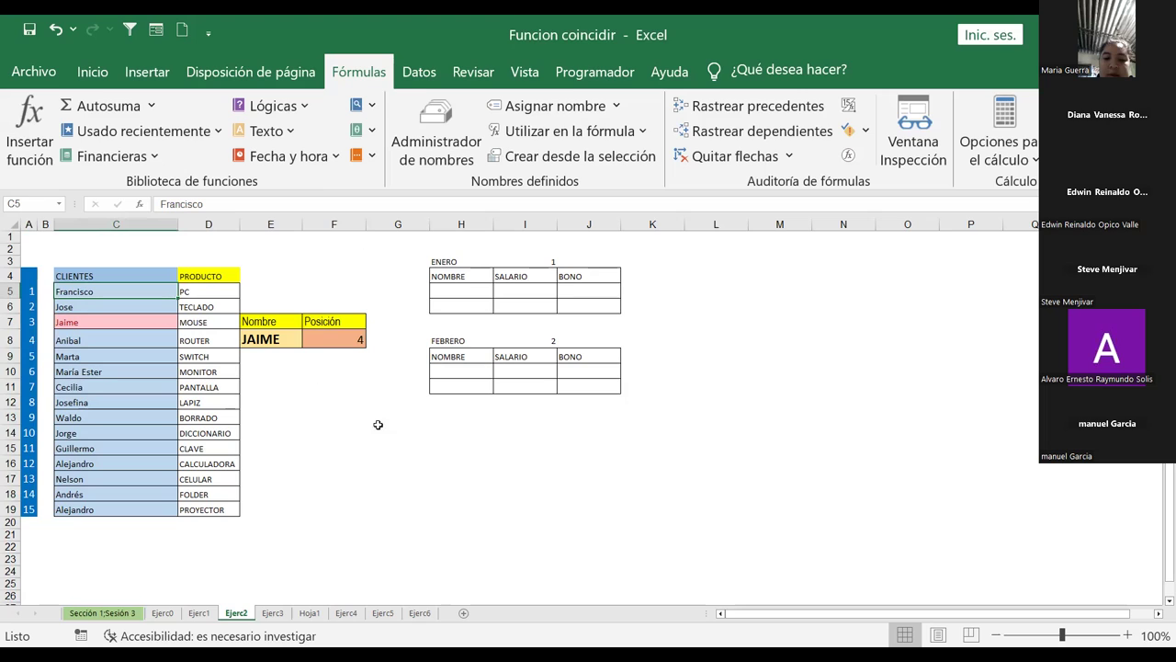
left_click(338, 343)
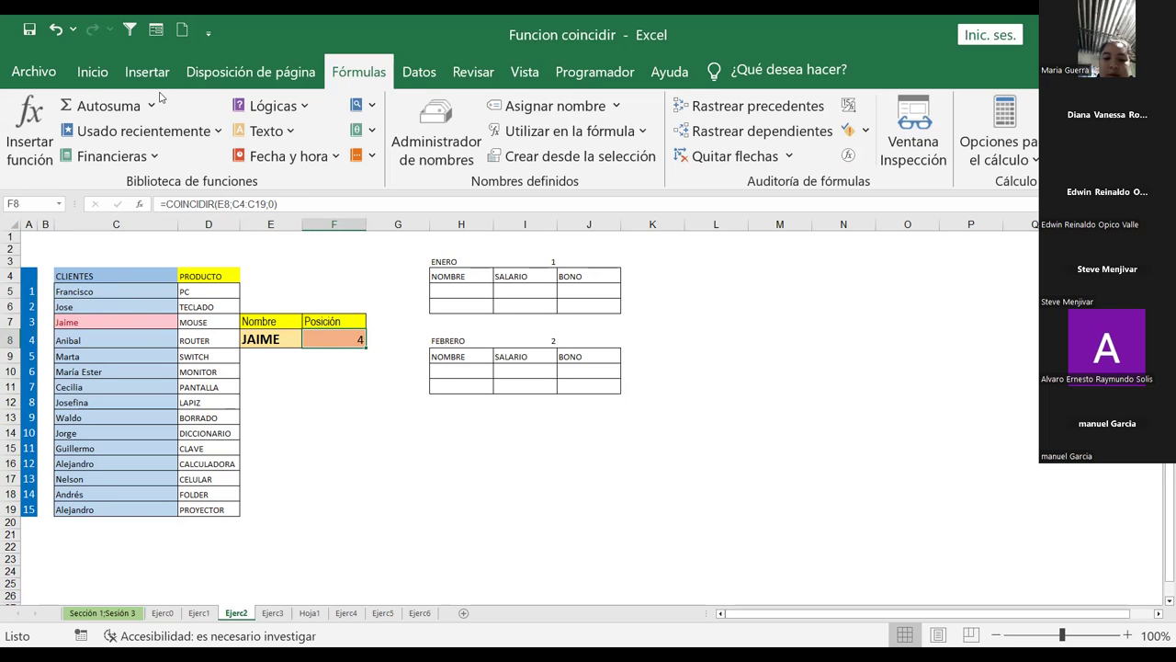
left_click(278, 340)
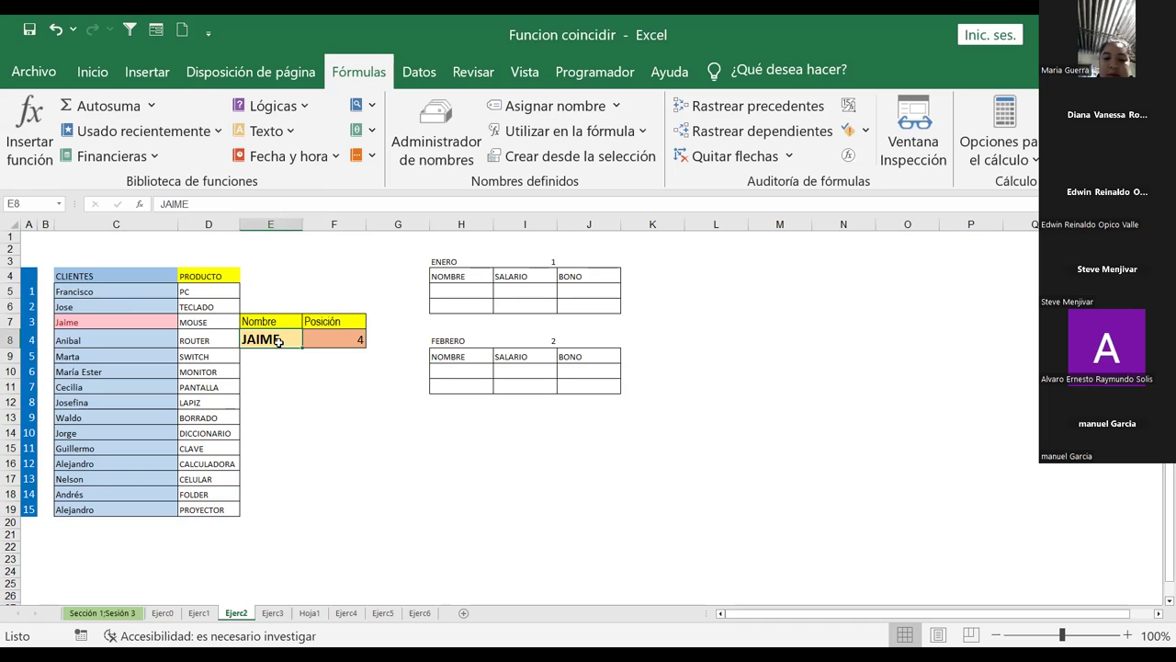
type("aNIBAL")
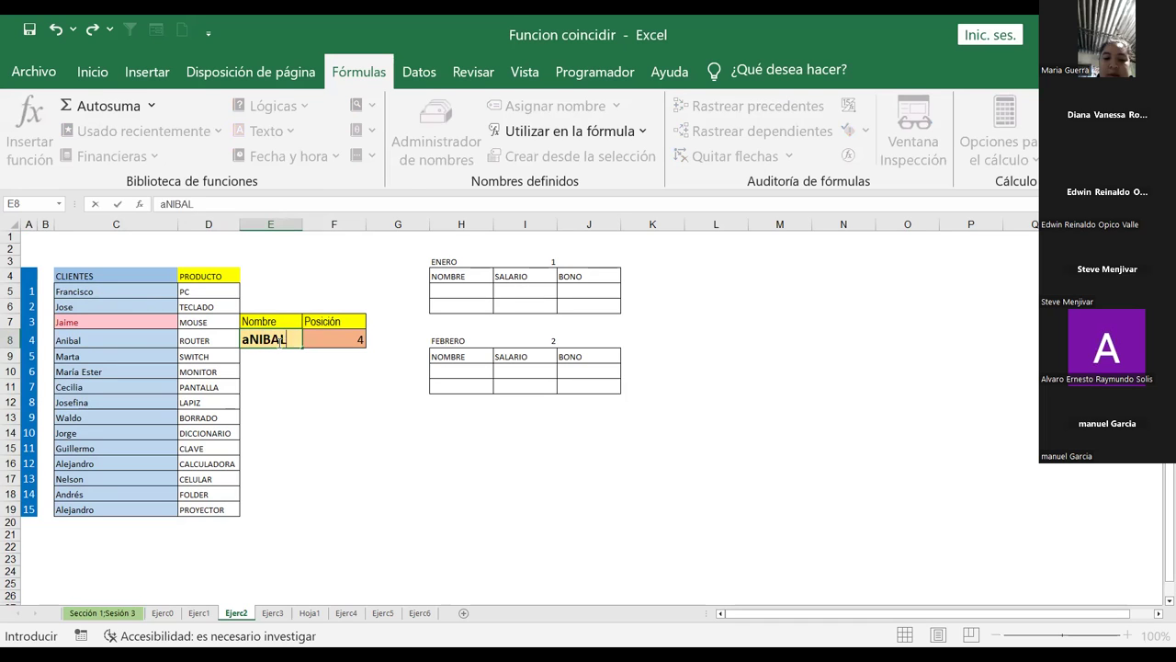
key("Return")
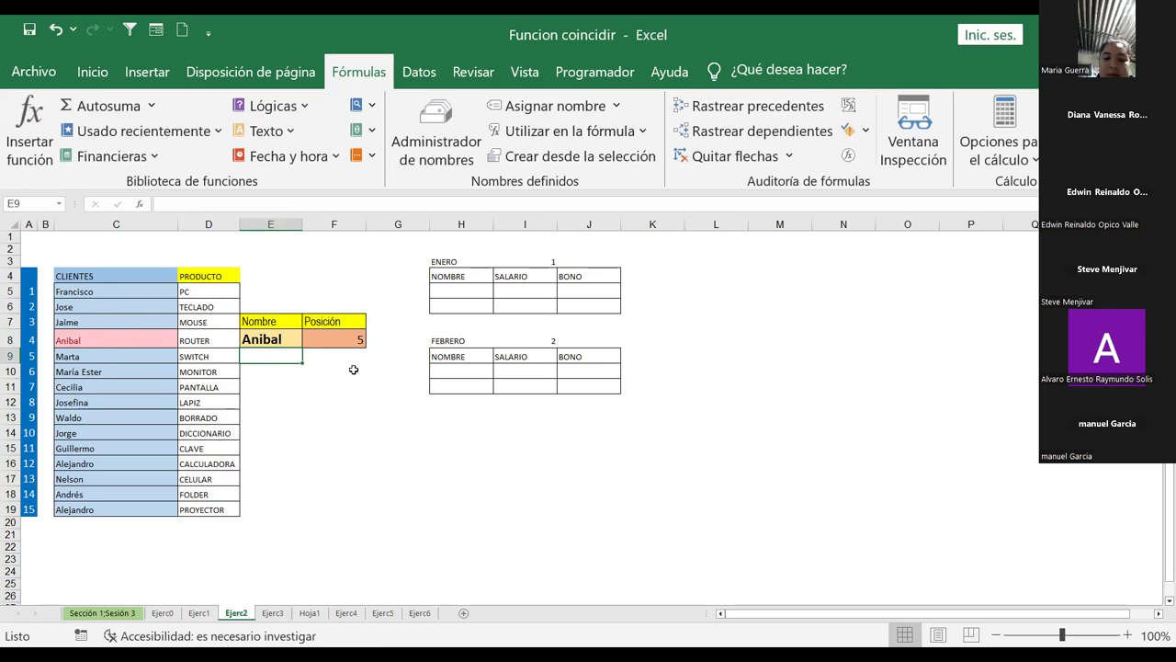
left_click(327, 339)
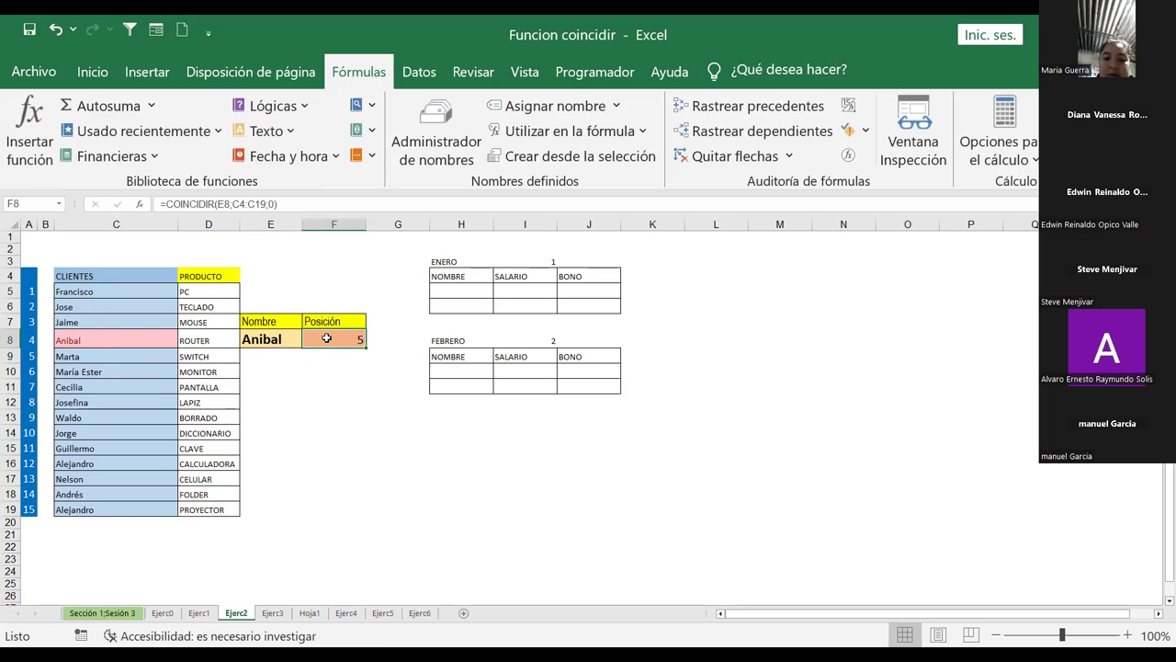
left_click(261, 340)
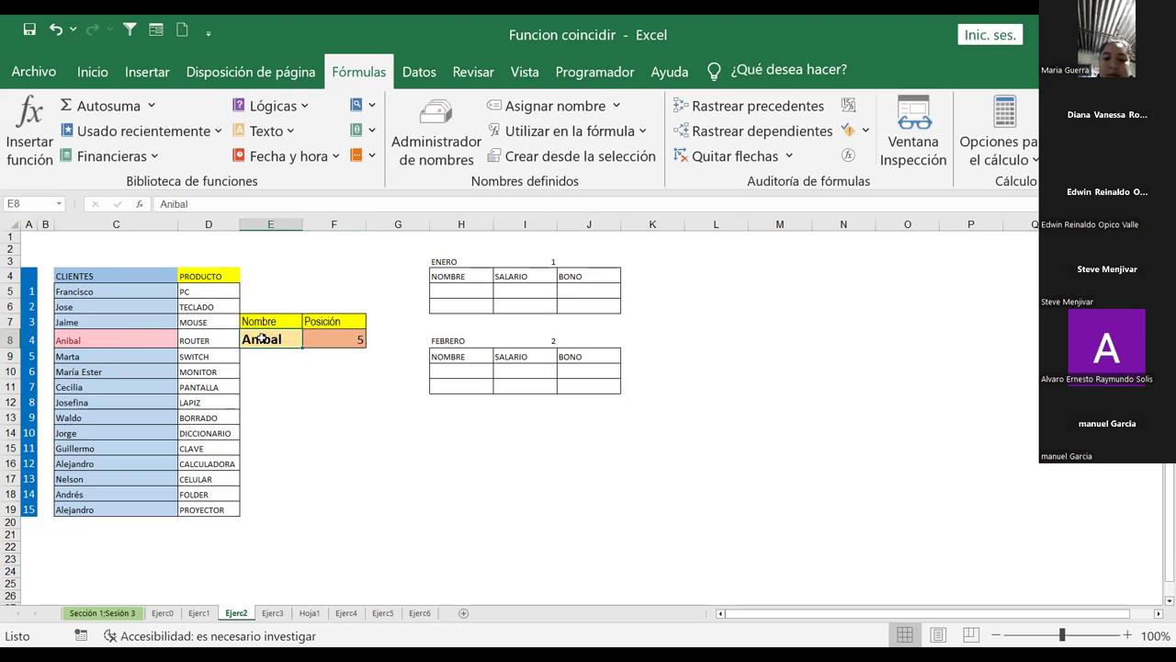
left_click(331, 342)
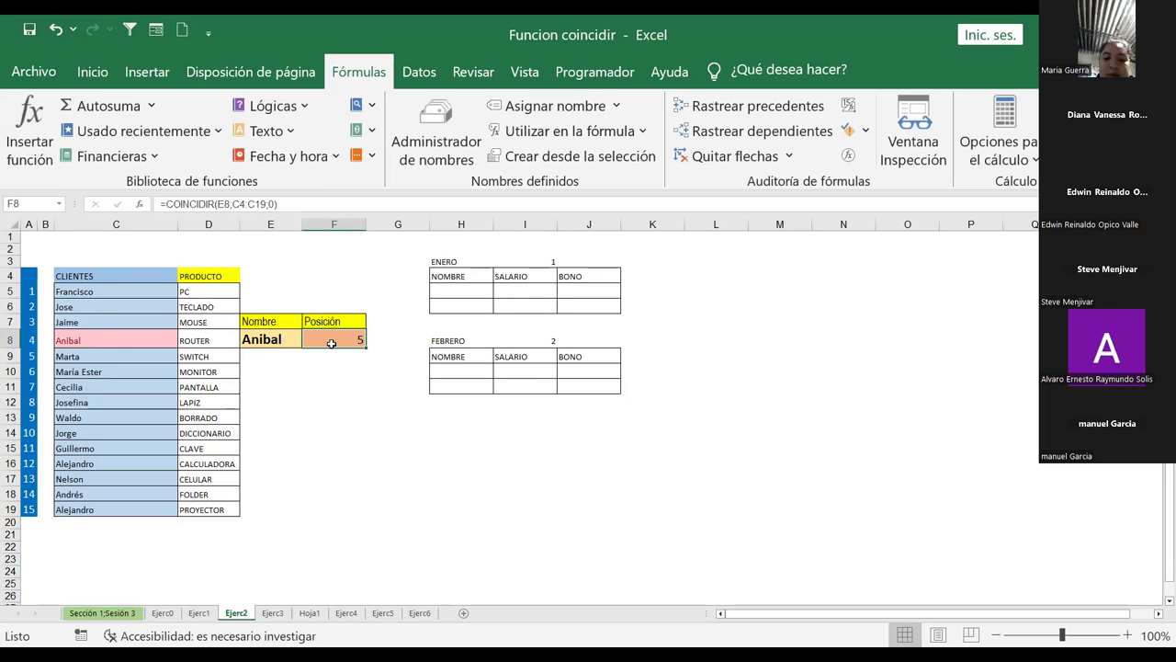
Step: Enter the client name listed in C17 as the lookup name in E8 and compare F8 with the client list
left_click(271, 345)
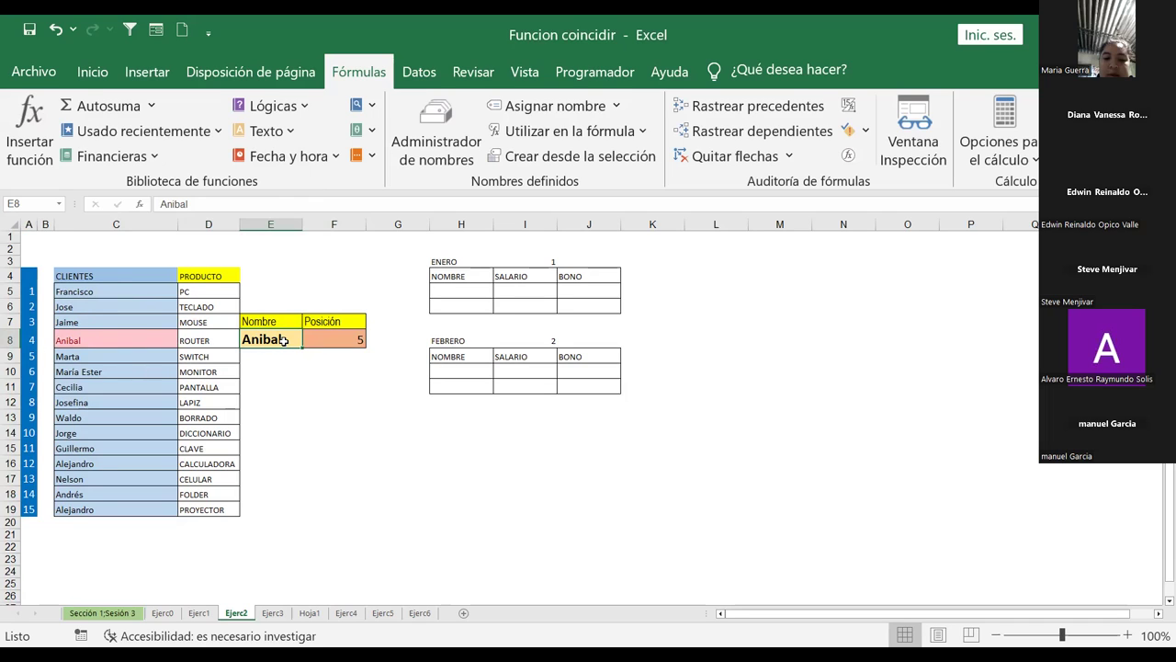
type("Nelson")
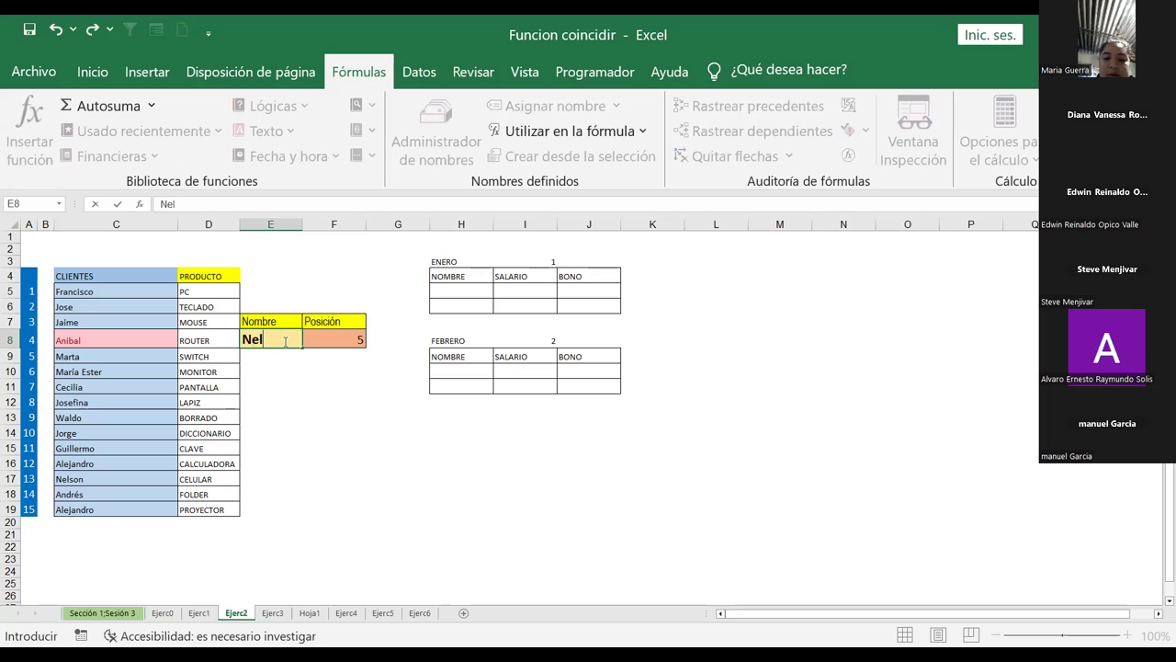
left_click(337, 339)
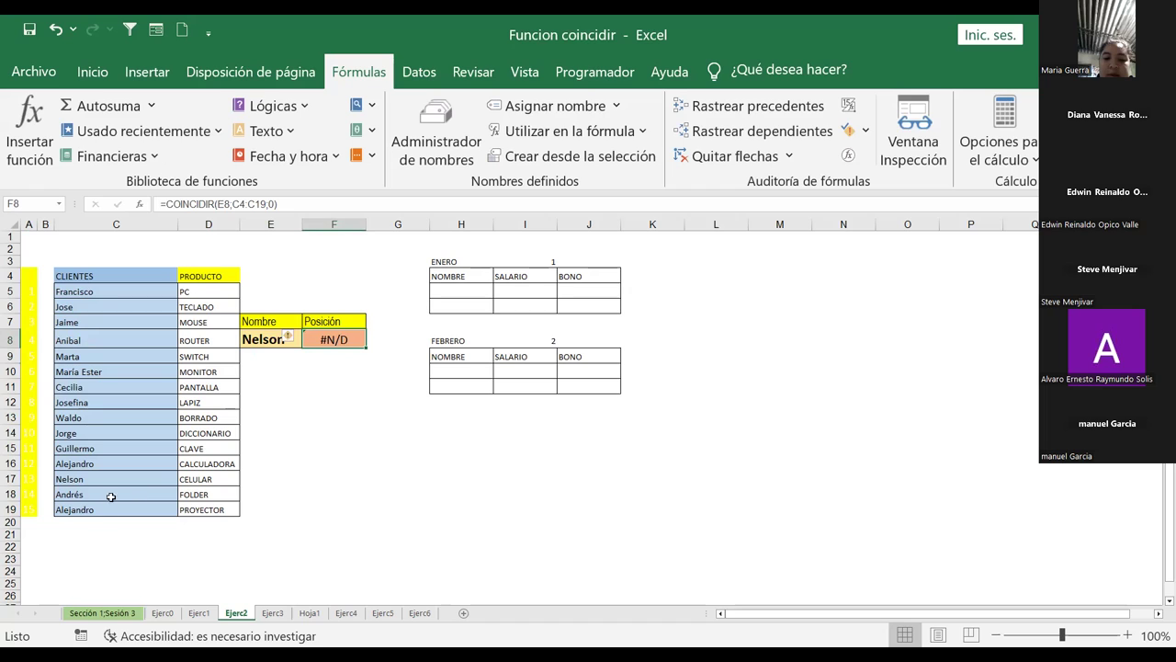
left_click(78, 490)
left_click(86, 477)
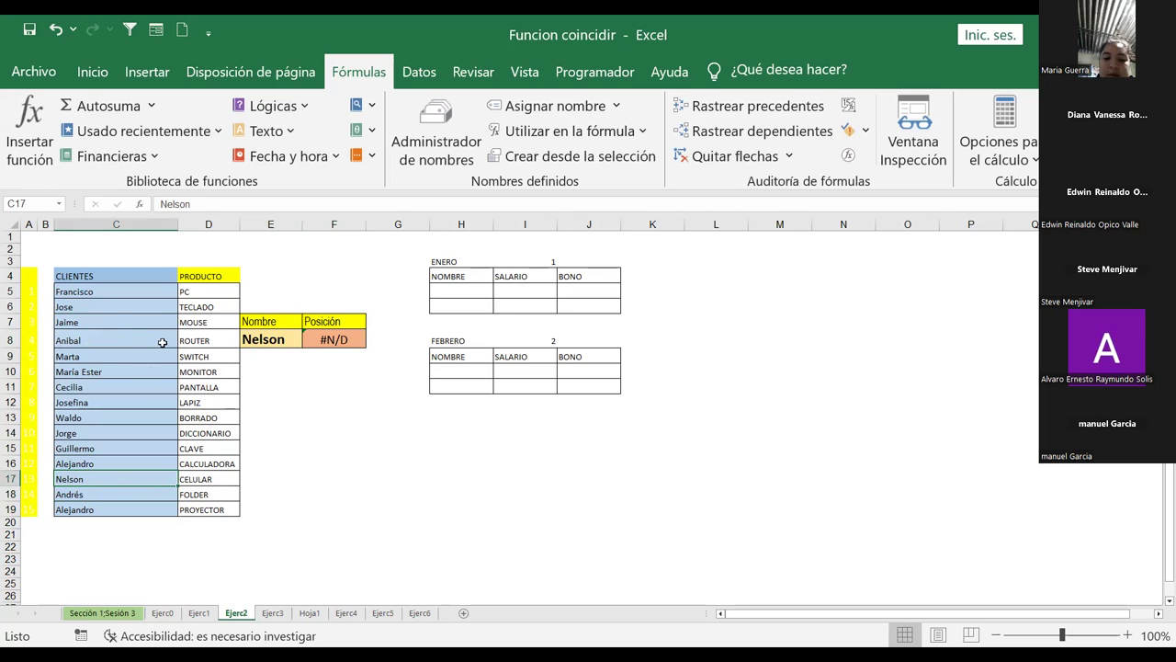
left_click(328, 338)
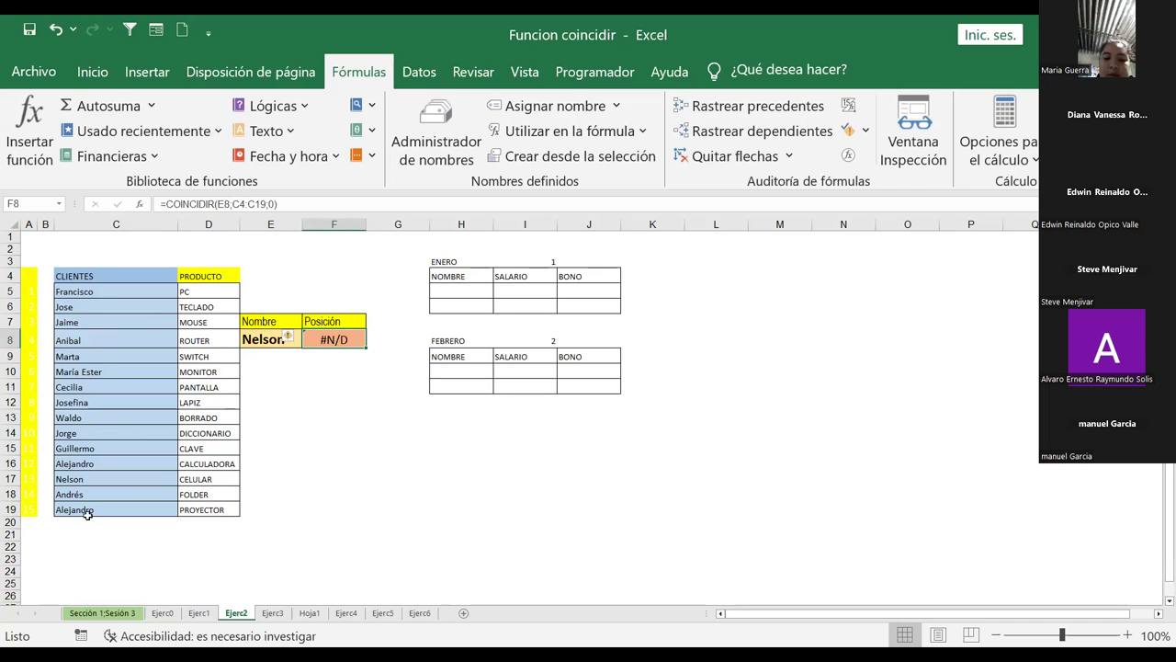
Step: Replace the lookup name in E8 with the client name listed in C13 and check the position in F8
left_click(274, 338)
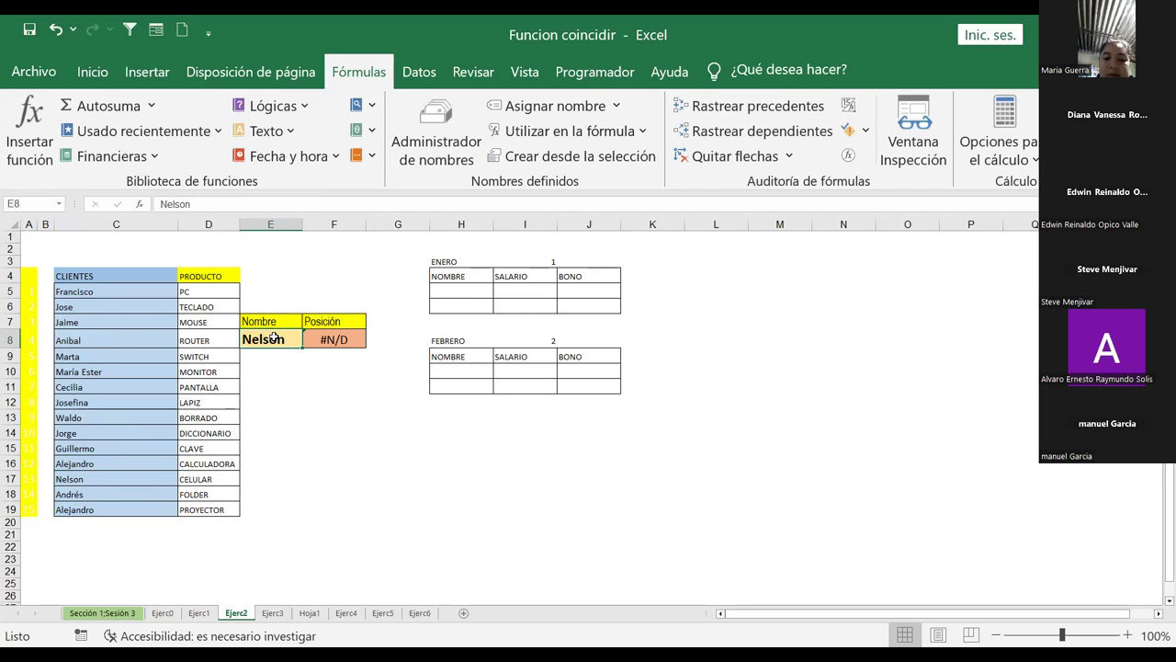
type("Waldo")
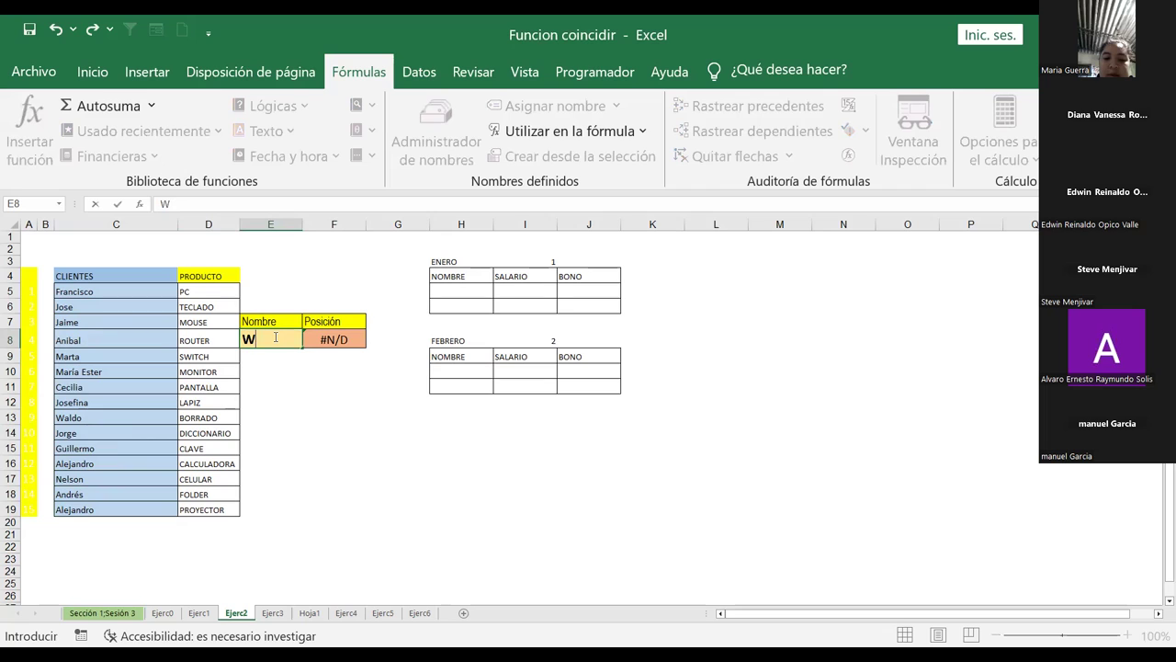
key("Return")
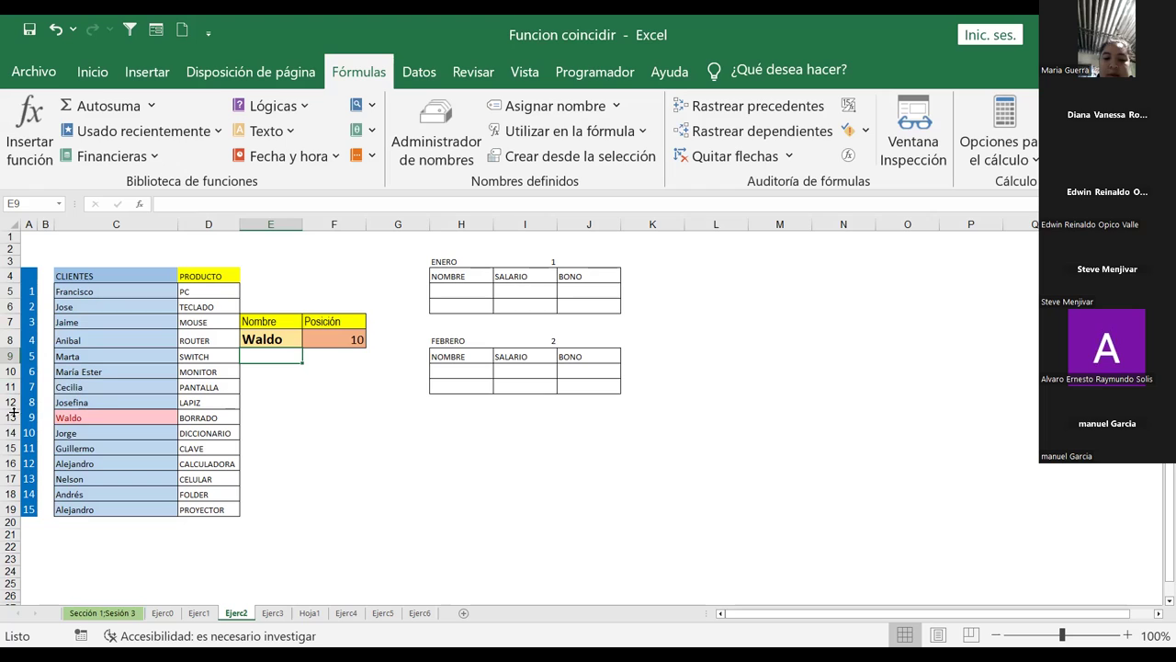
left_click(326, 341)
left_click(269, 340)
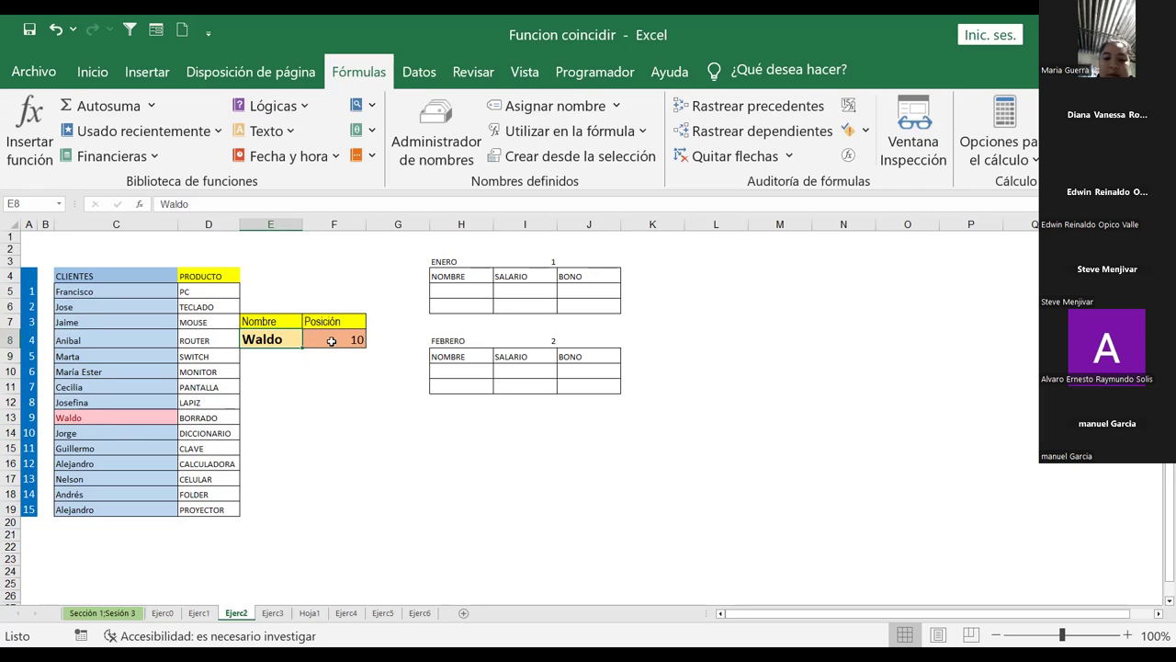
Step: Change the search range of the COINCIDIR formula in F8 to C3:C19
left_click(82, 276)
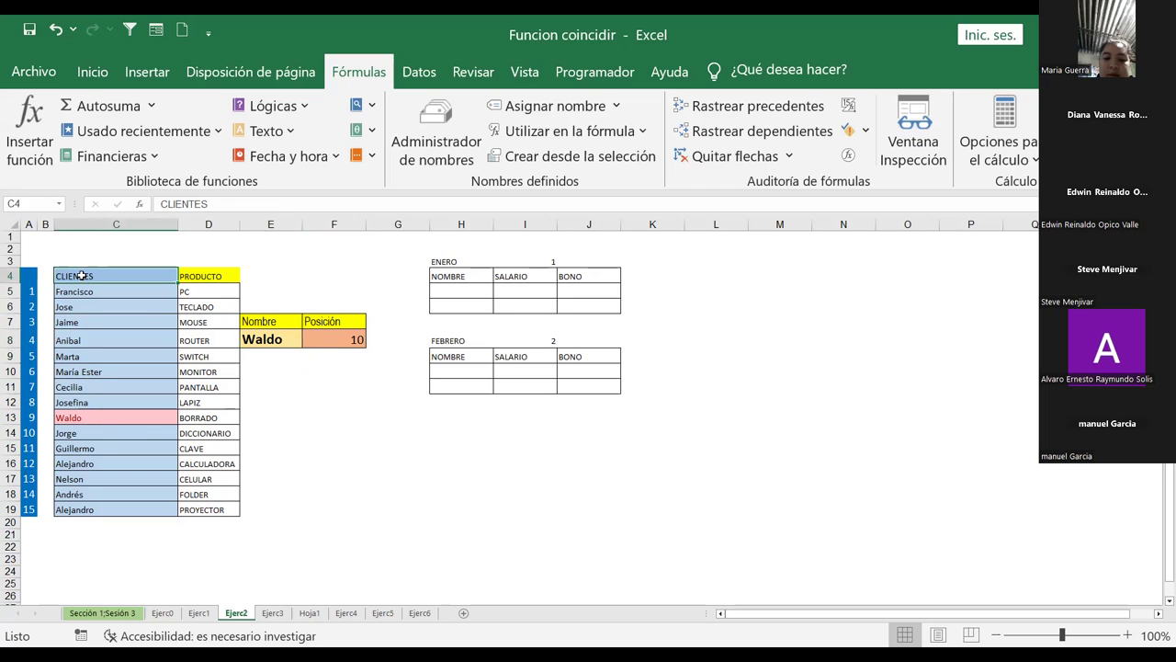
left_click(327, 340)
left_click(243, 203)
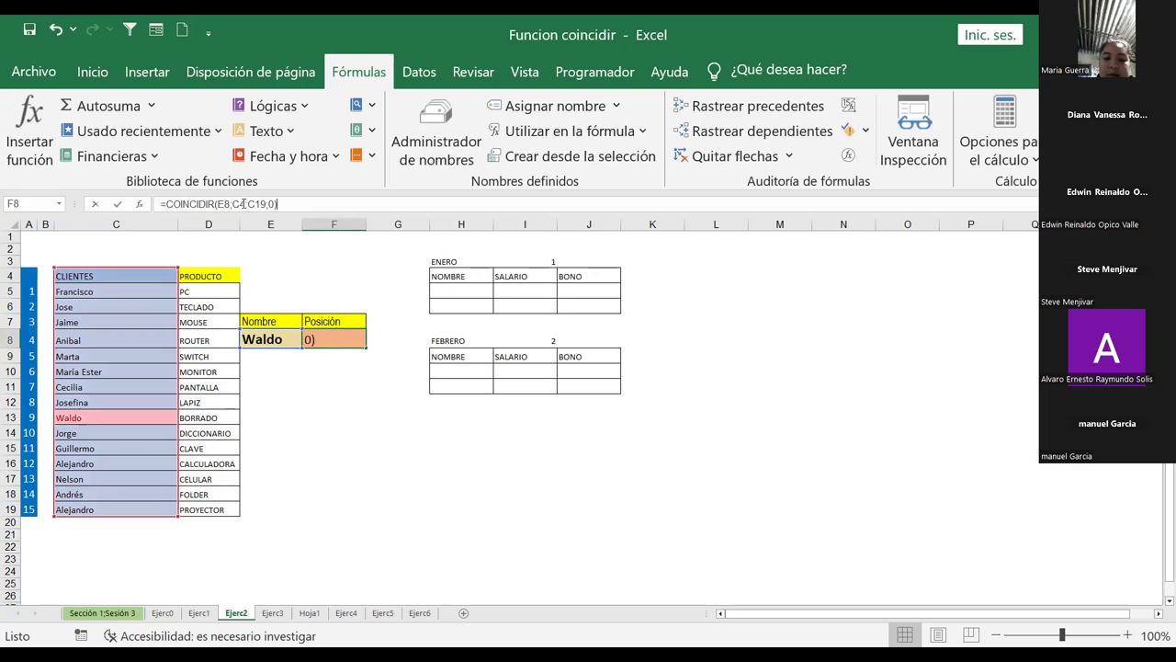
key("BackSpace")
type("3")
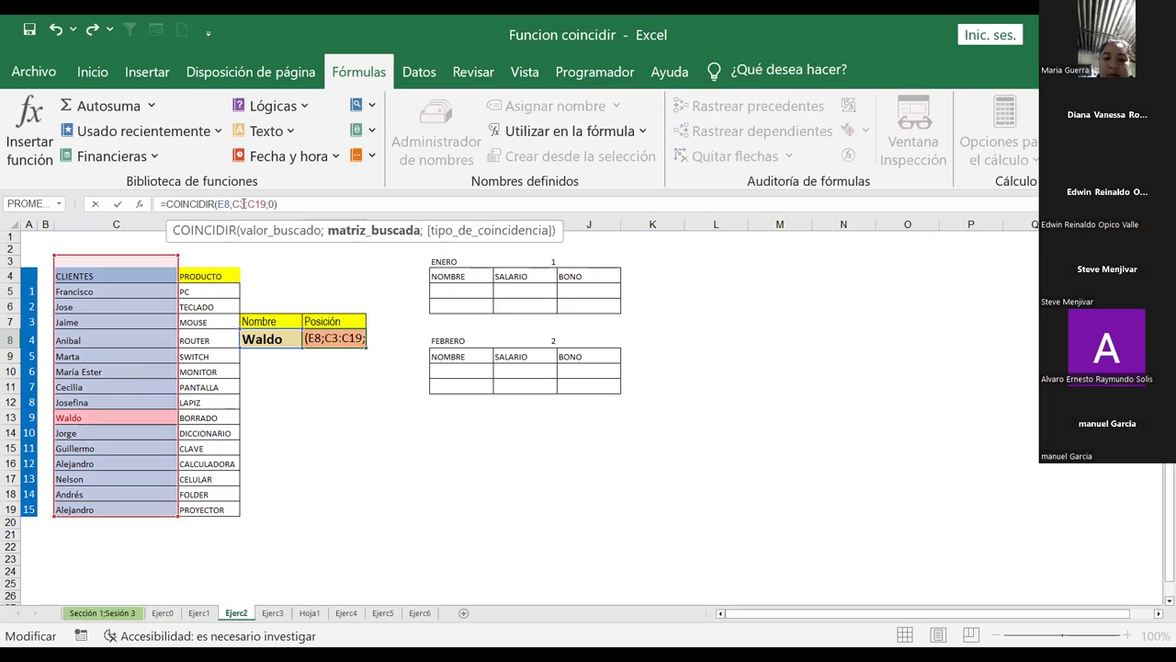
key("Return")
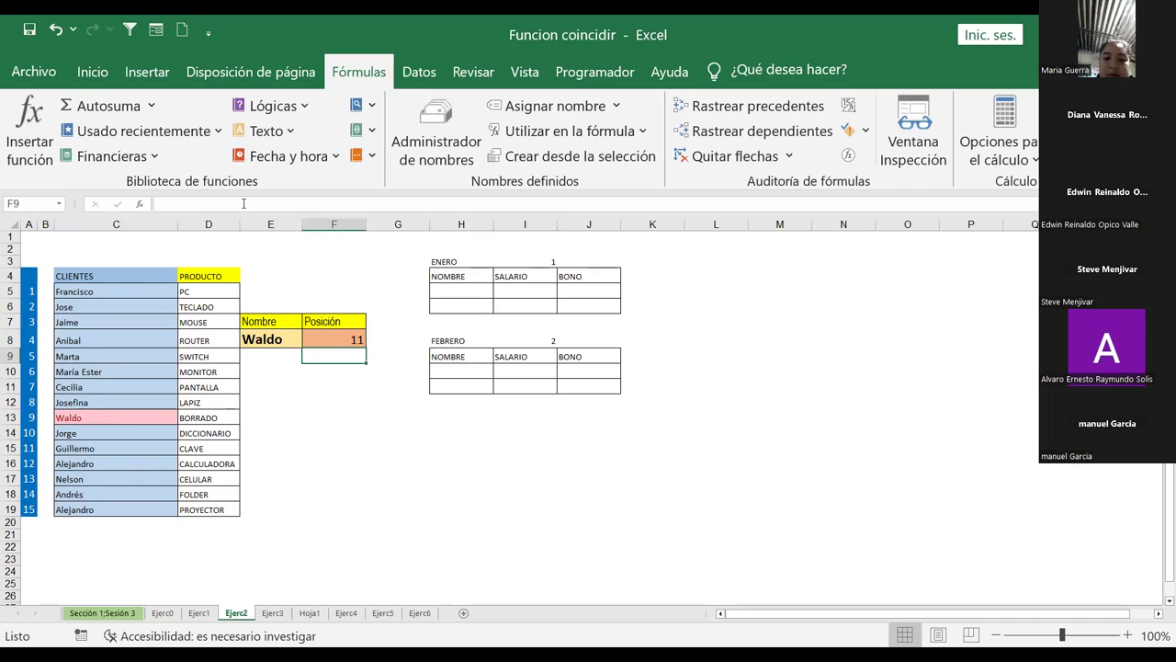
Step: Change the search range of the COINCIDIR formula in F8 to C5:C19 so it starts at the first client
left_click(333, 339)
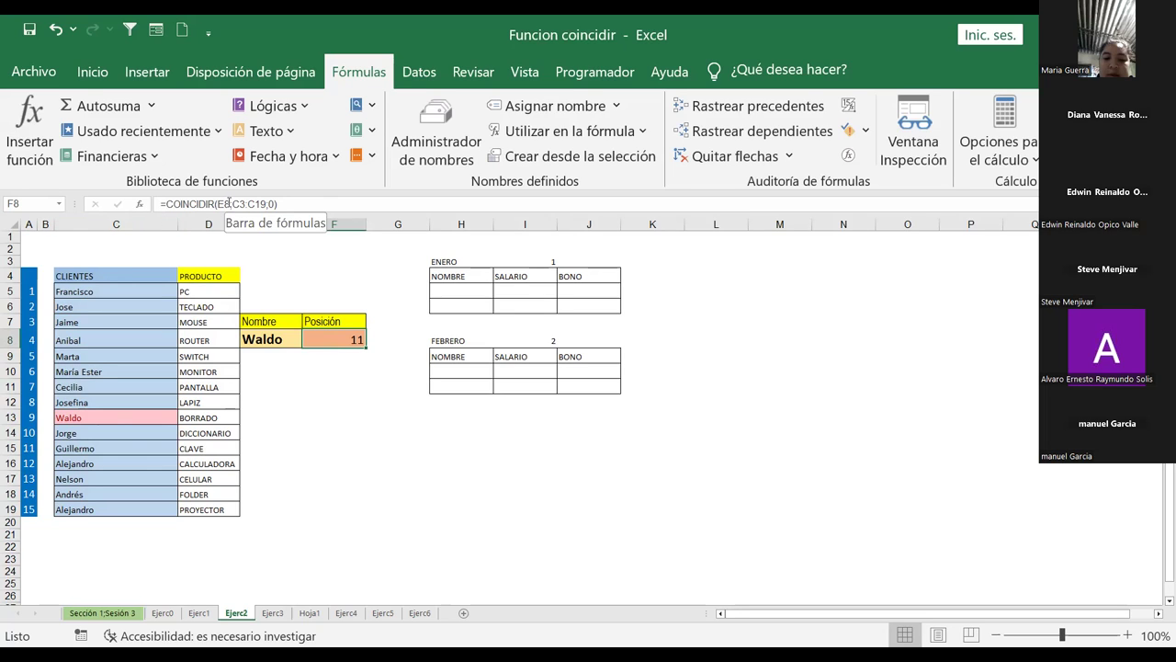
left_click(330, 341)
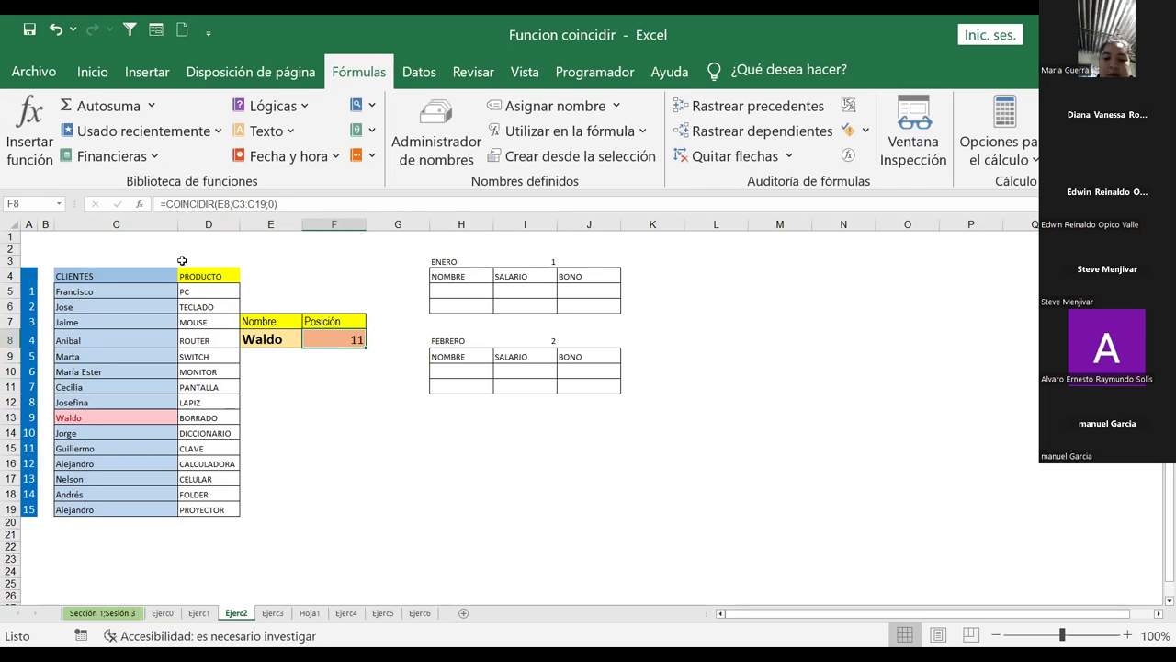
left_click(89, 292)
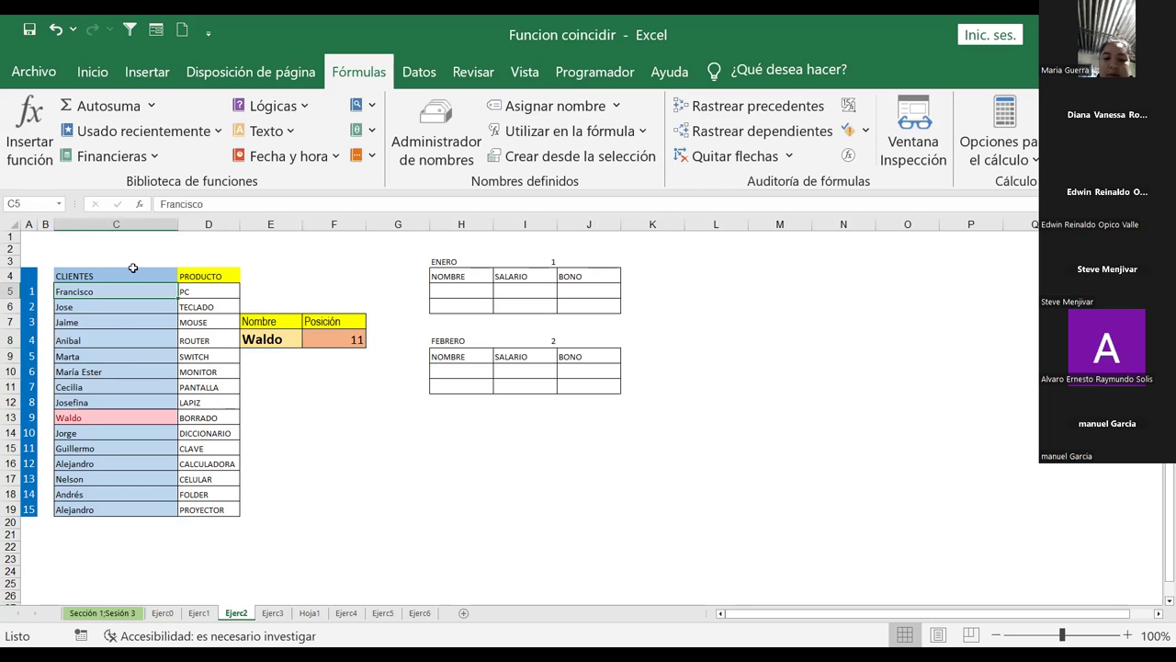
left_click(332, 339)
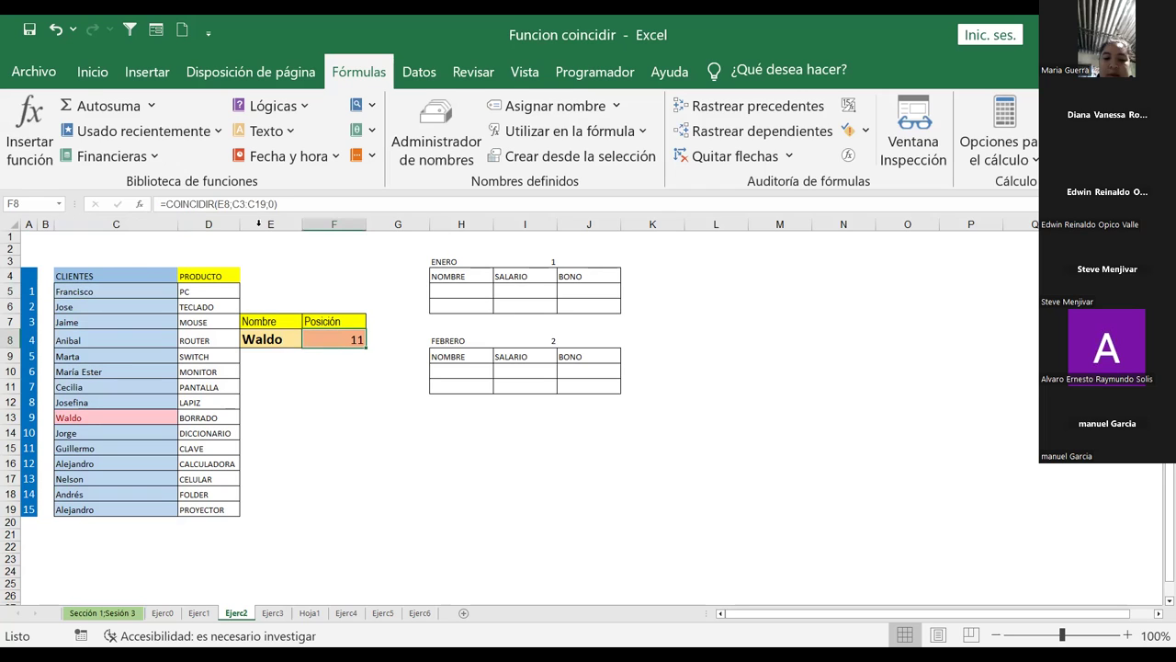
left_click(243, 204)
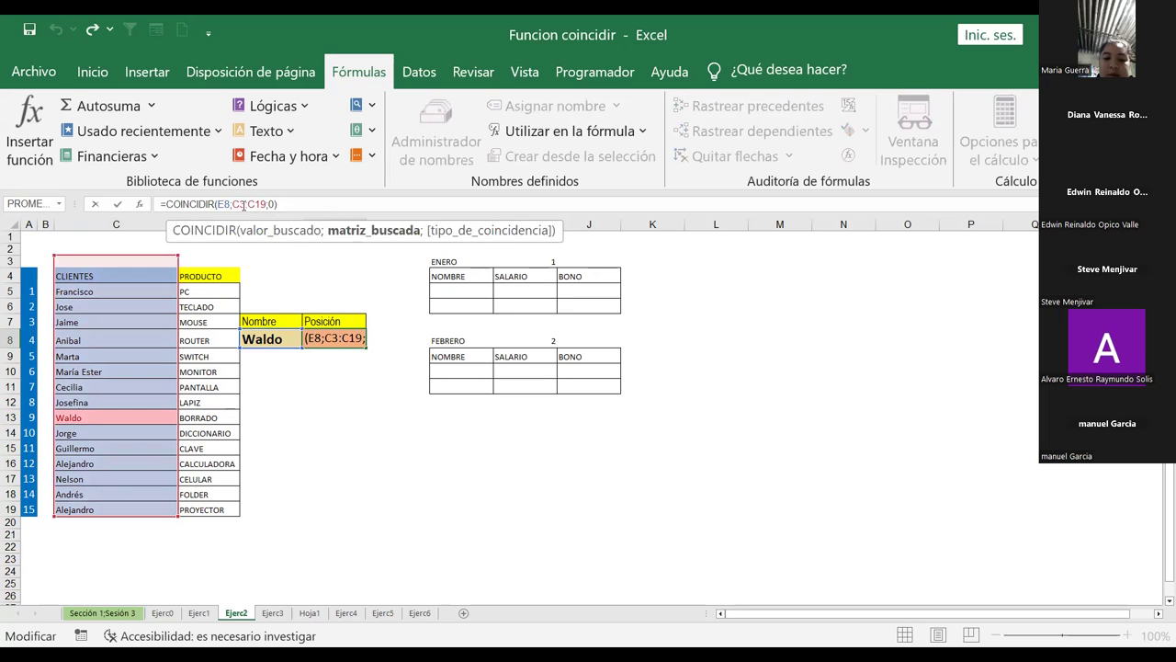
key("Delete")
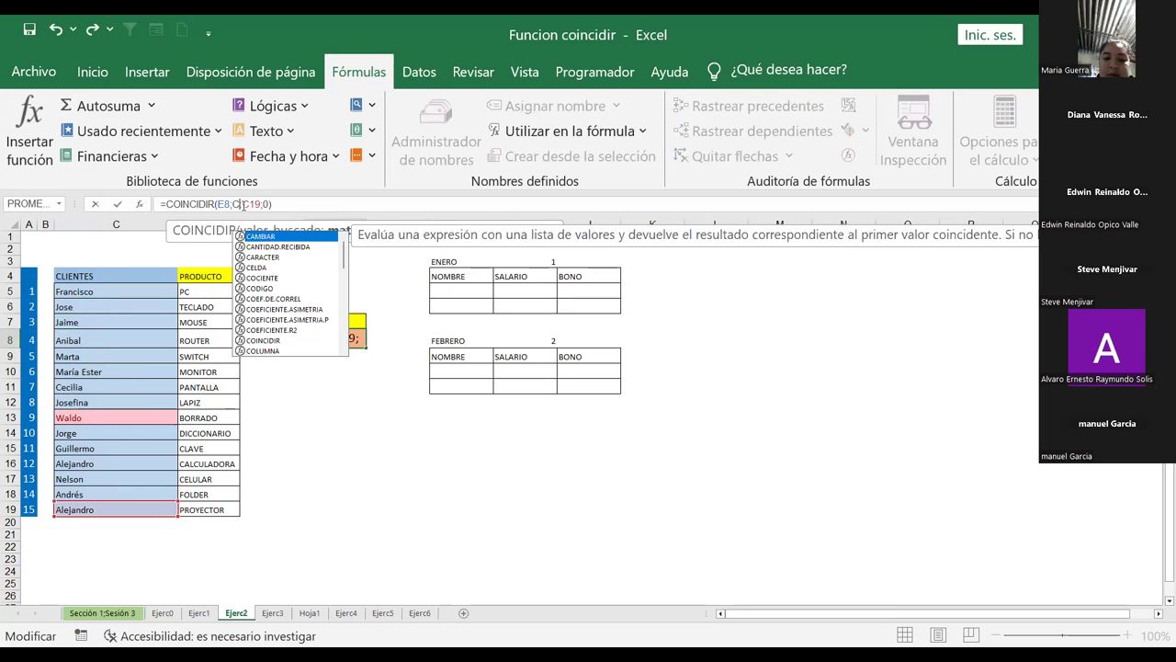
type("5")
key("Return")
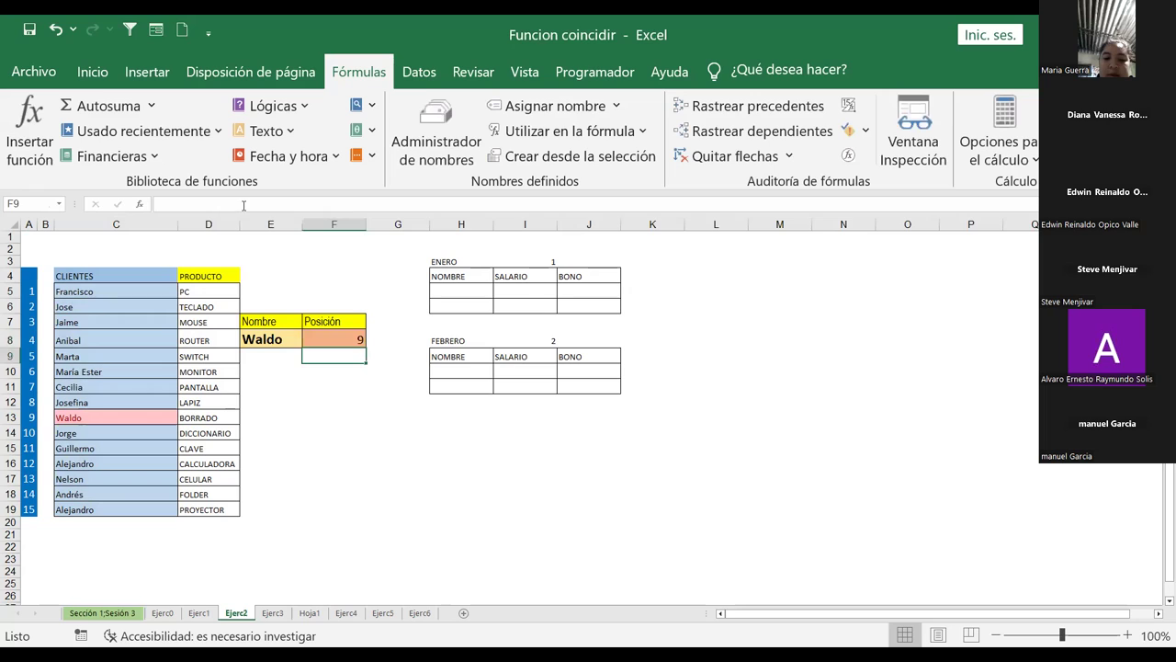
Step: Look up the client listed in C15 by entering that name in E8
left_click(386, 447)
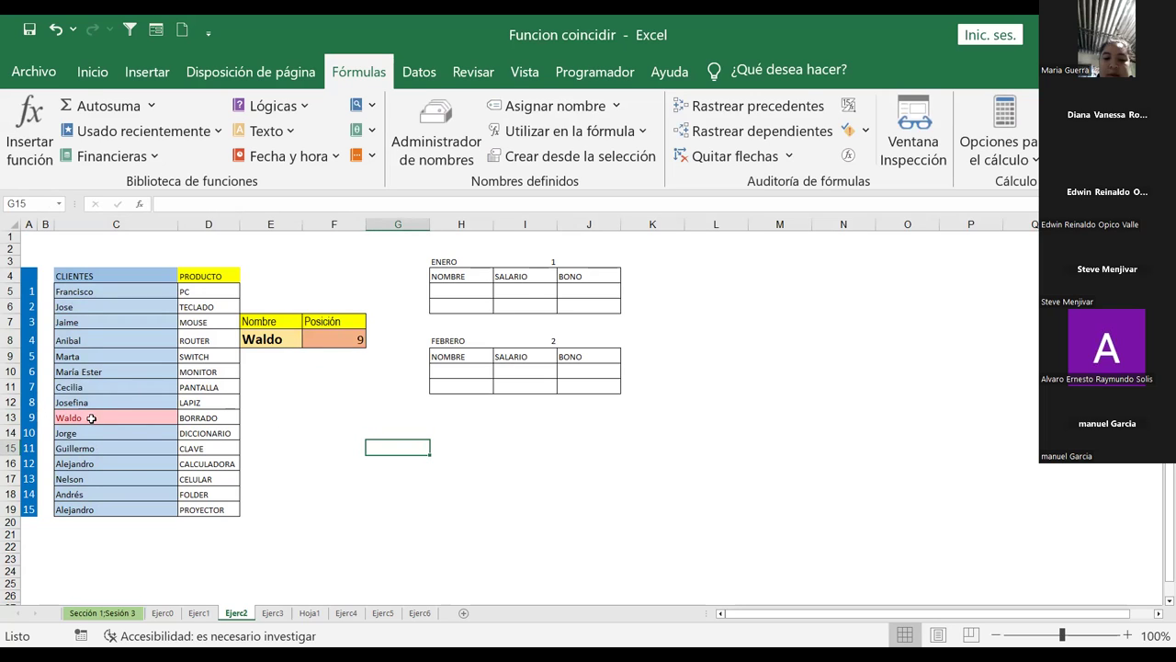
left_click(278, 338)
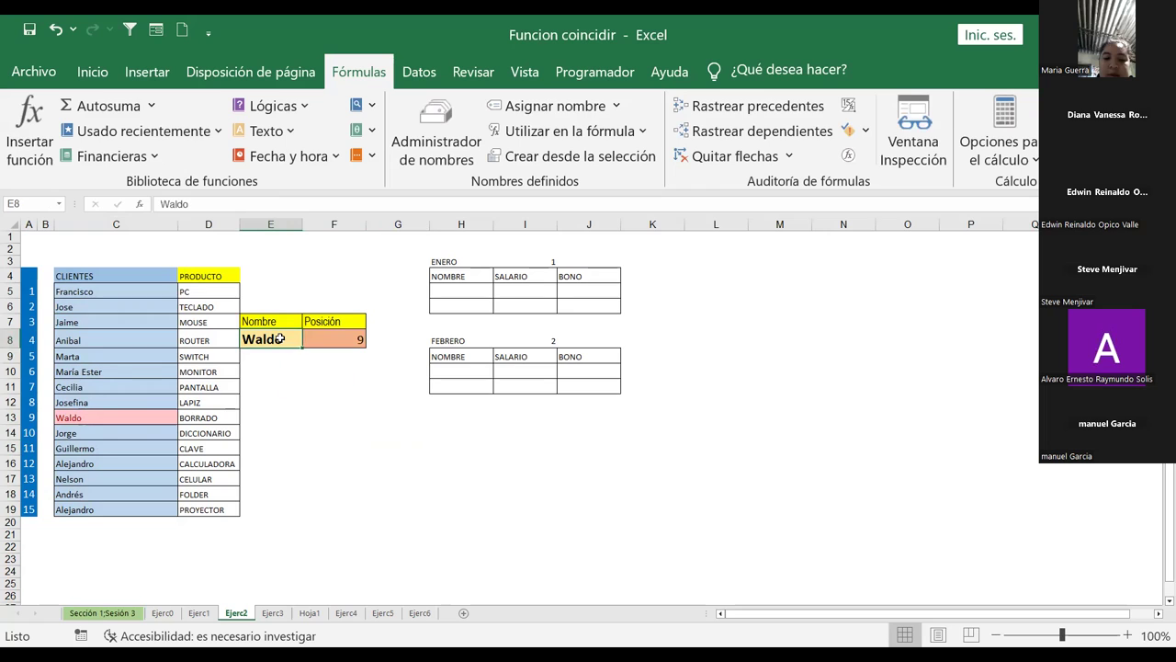
type("Guillermo")
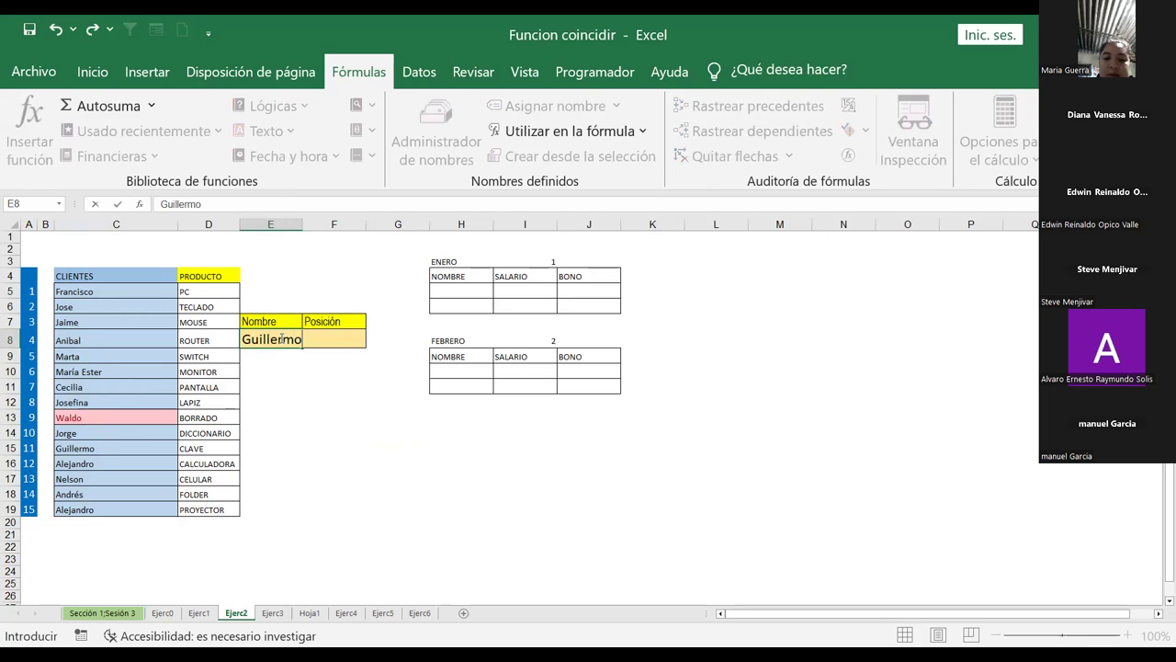
key("Return")
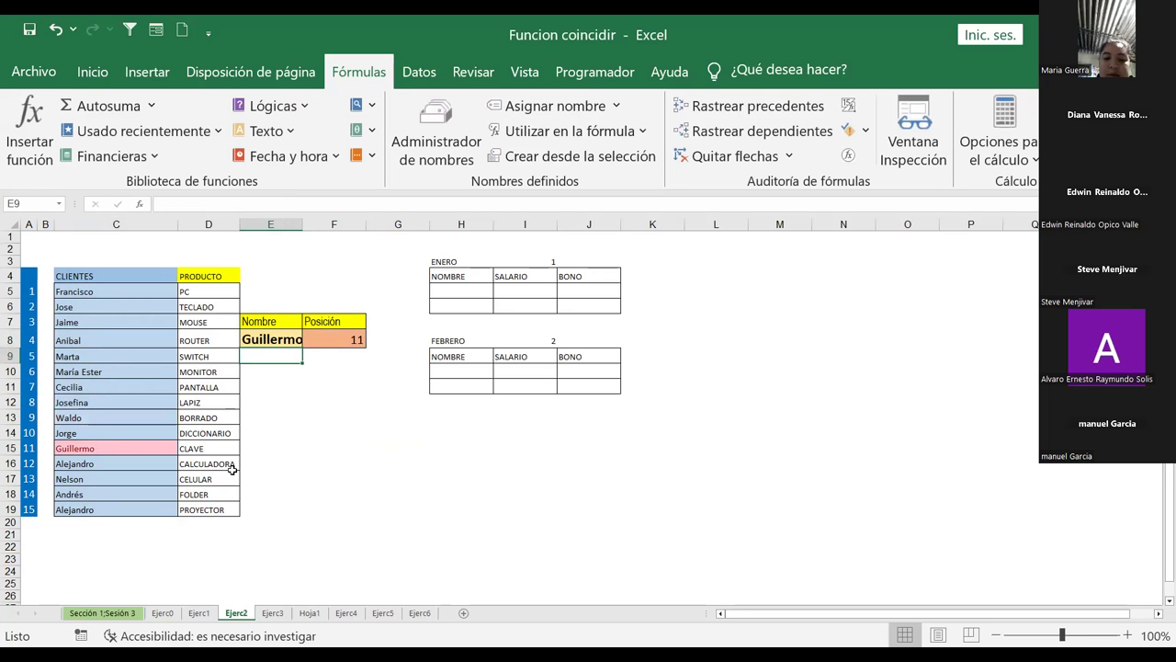
Step: Replace the lookup name in E8 with the repeated client name listed in C16 and C19
left_click(281, 340)
type("Alejandro")
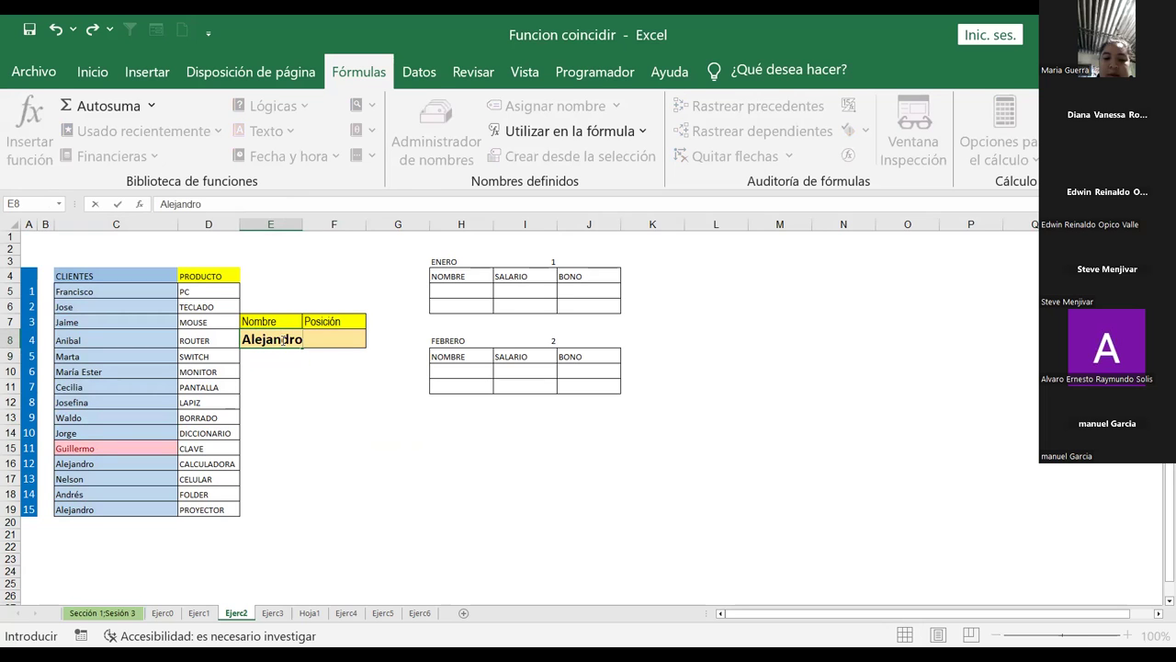
key("Return")
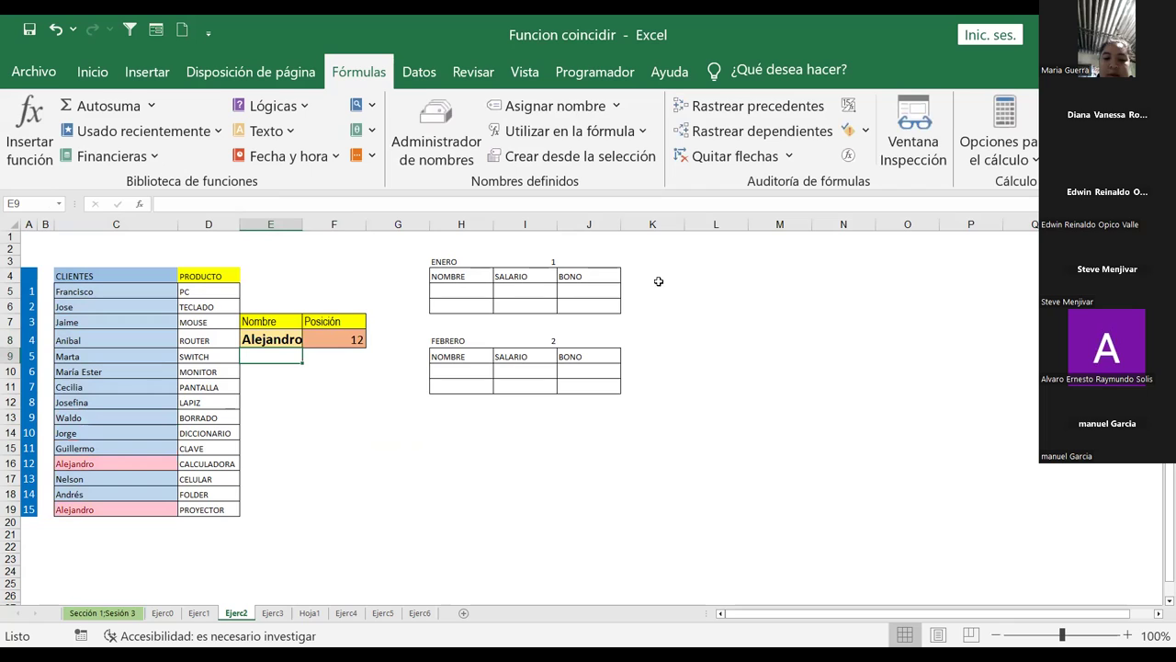
Step: Enter the question "1- Usted como aplicaría esta función si la aplica en su trabajo." in F18 and "R/" in F19
left_click(343, 488)
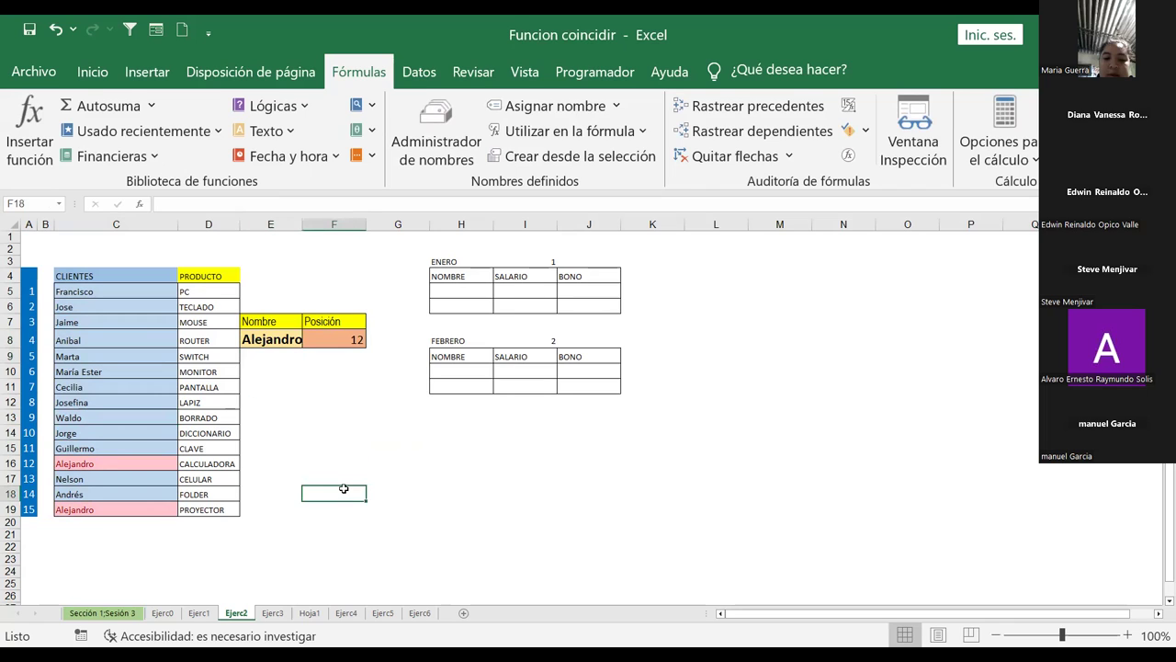
type("!-")
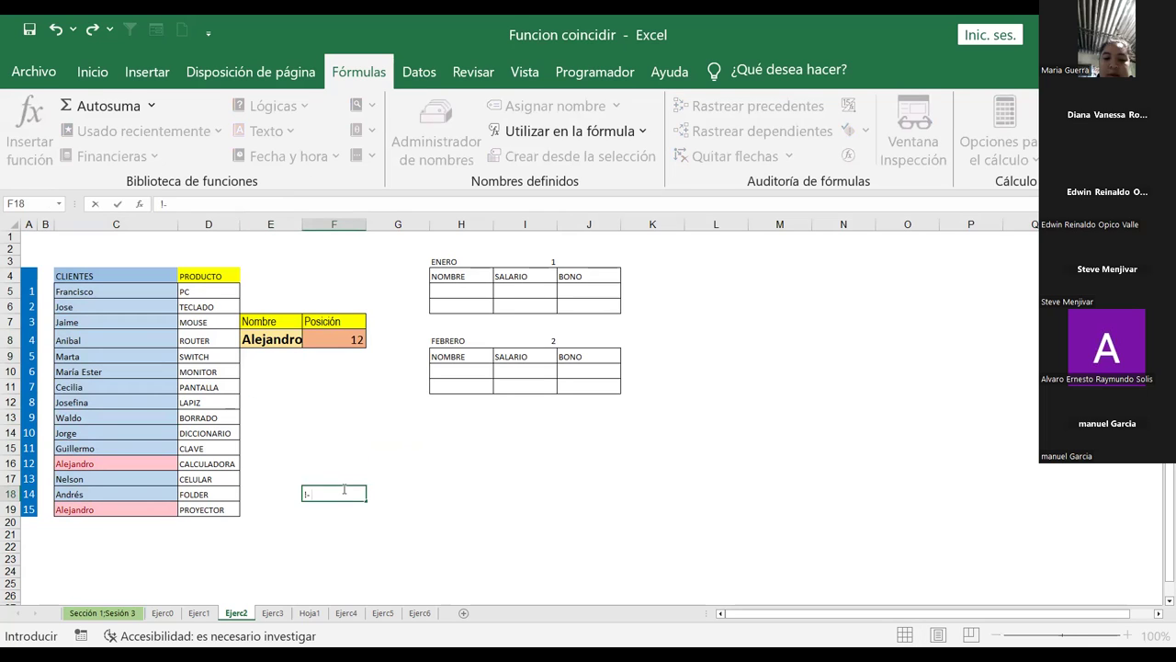
key("BackSpace")
type("1- Usted como aplioxcar")
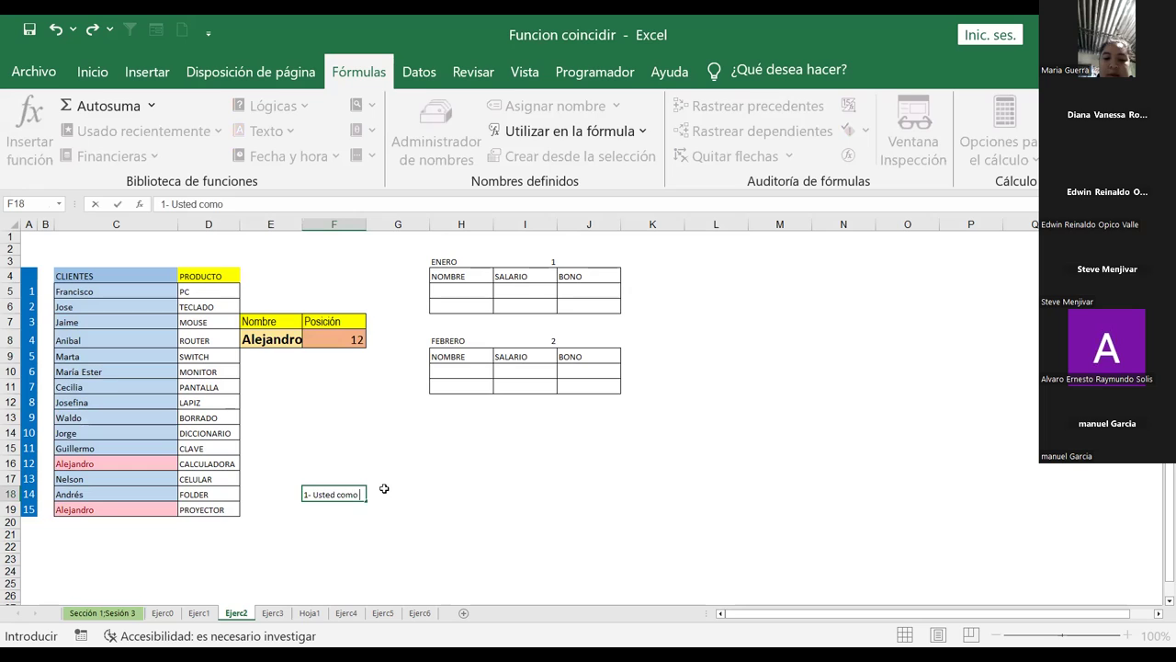
key("BackSpace")
key("BackSpace")
key("BackSpace")
key("BackSpace")
key("BackSpace")
type("caria esta func")
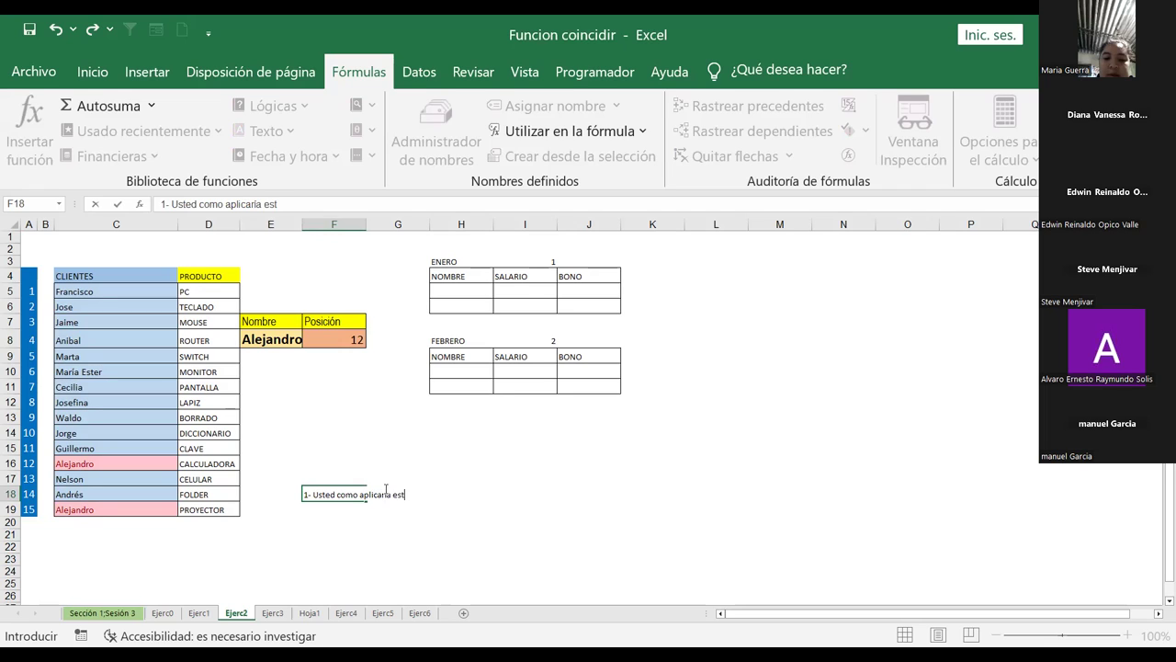
type("ión en su")
key("BackSpace")
key("BackSpace")
key("BackSpace")
key("BackSpace")
key("BackSpace")
type("si")
type(" la palica")
key("BackSpace")
key("BackSpace")
key("BackSpace")
key("BackSpace")
key("BackSpace")
key("BackSpace")
type("aplica en su trabajo")
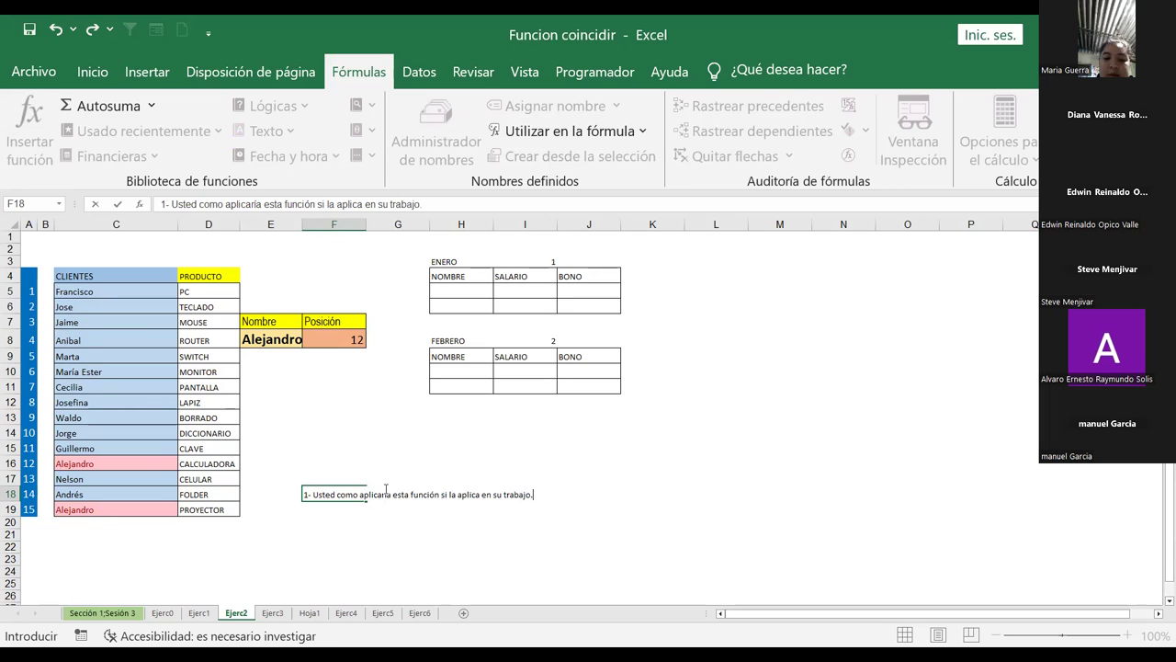
type(".")
key("Return")
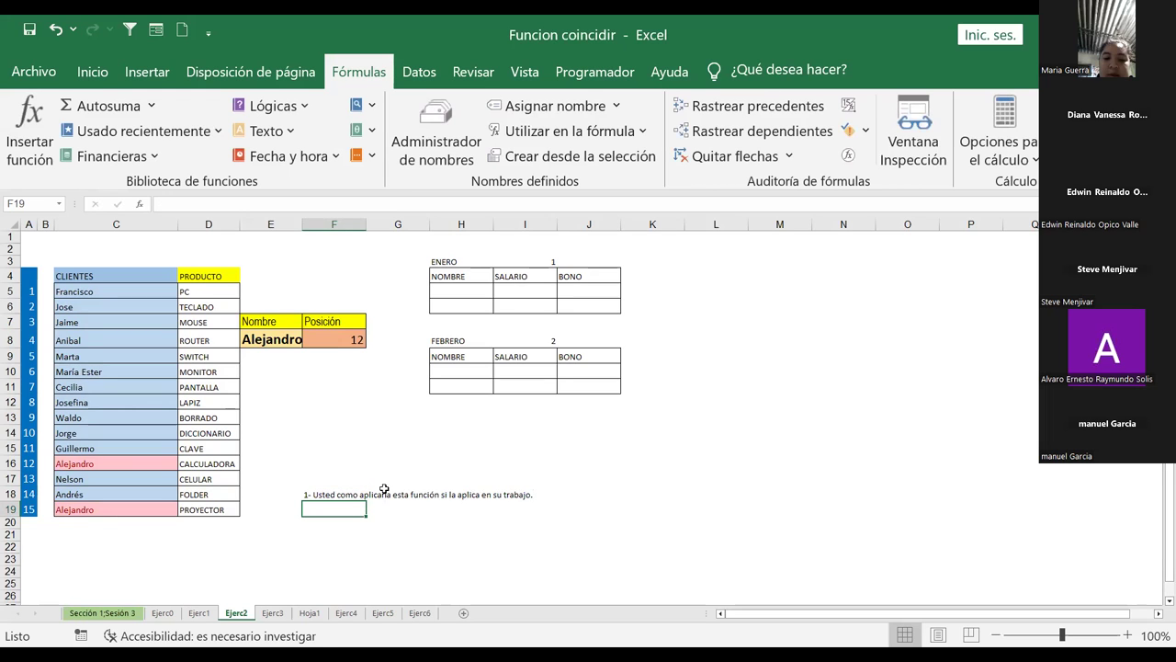
type("R/")
key("Return")
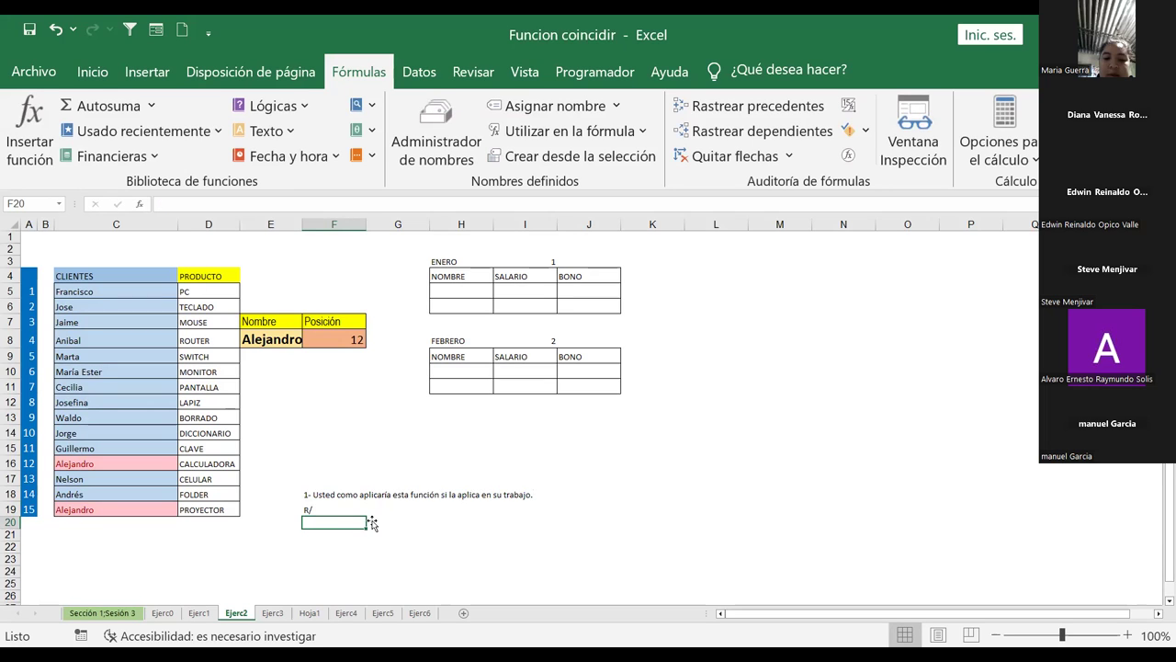
Step: Correct the word "como" to "cómo" in the question in F18
left_click(350, 495)
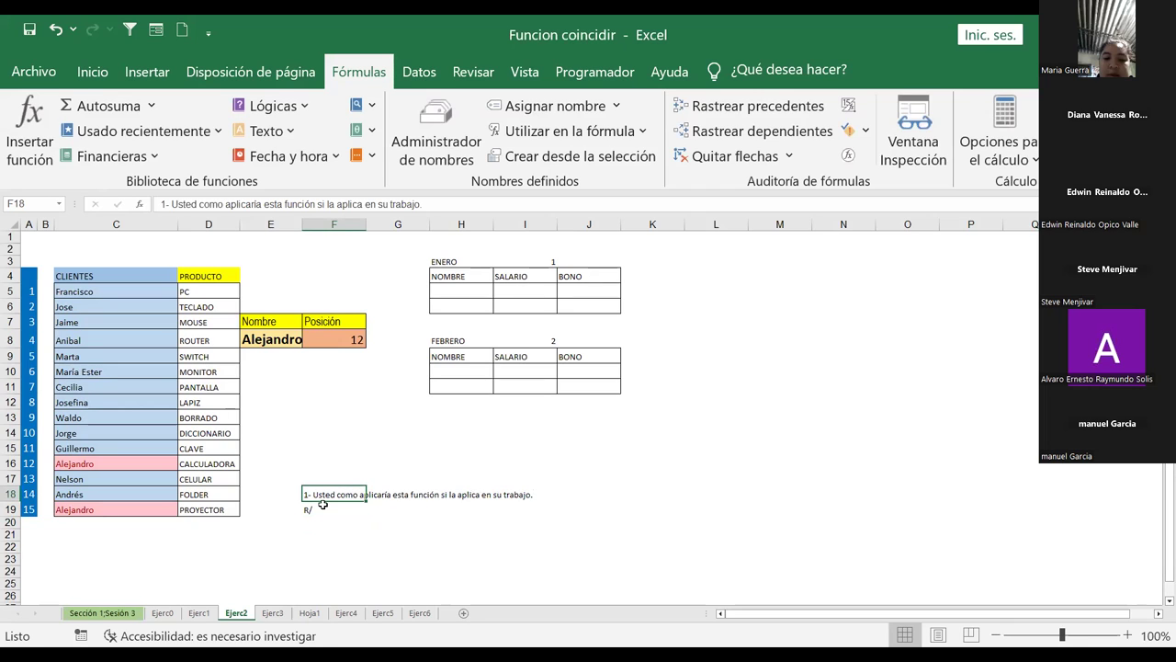
key("F2")
key("F2")
left_click(344, 495)
key("BackSpace")
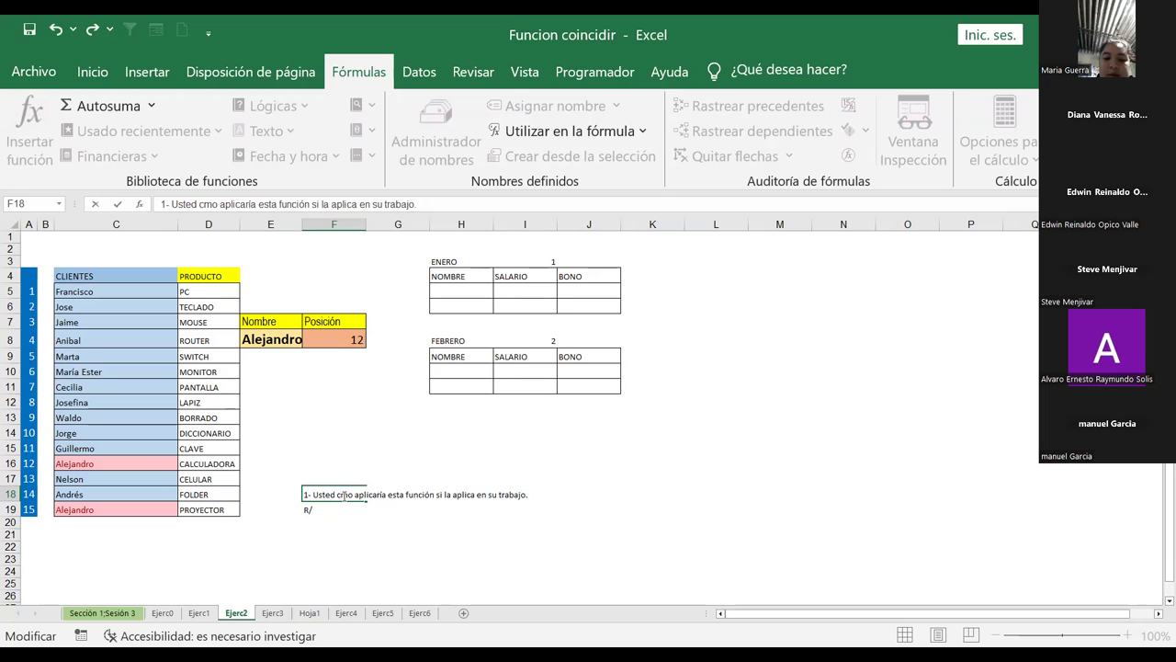
key("Return")
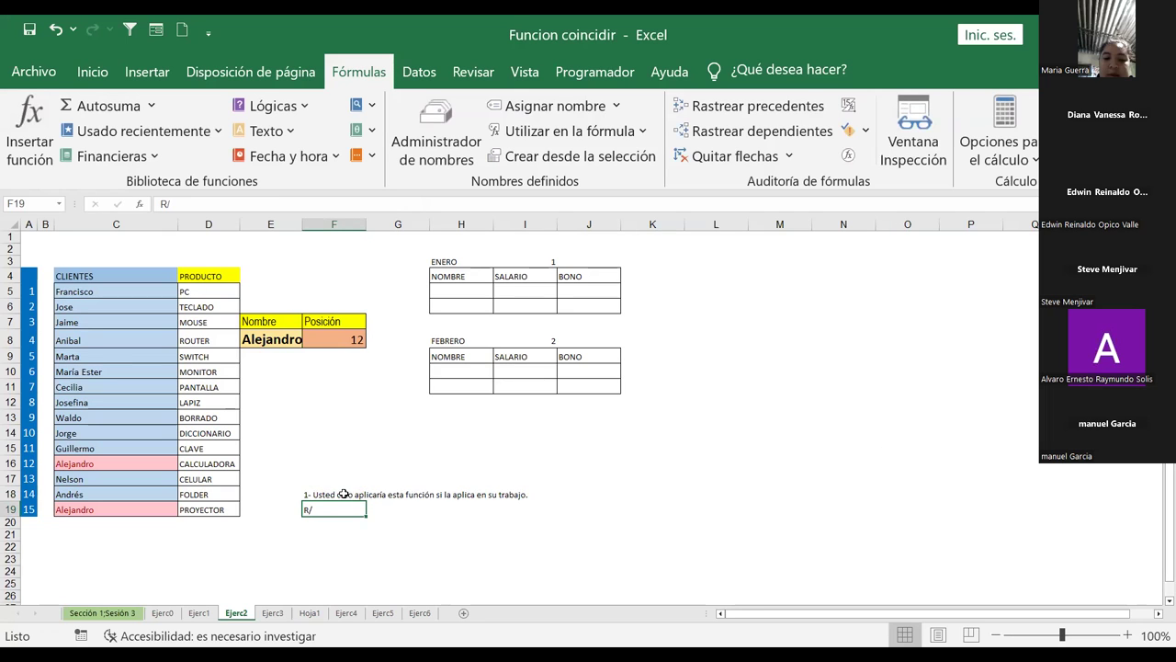
left_click(342, 494)
double_click(341, 494)
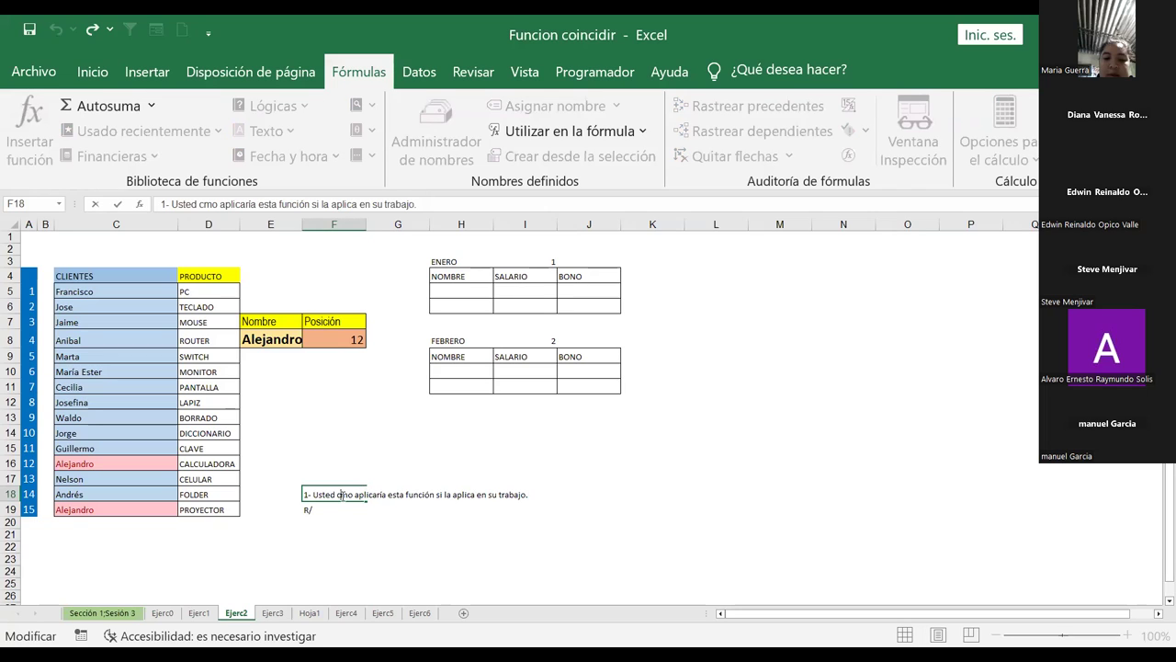
type("Ó")
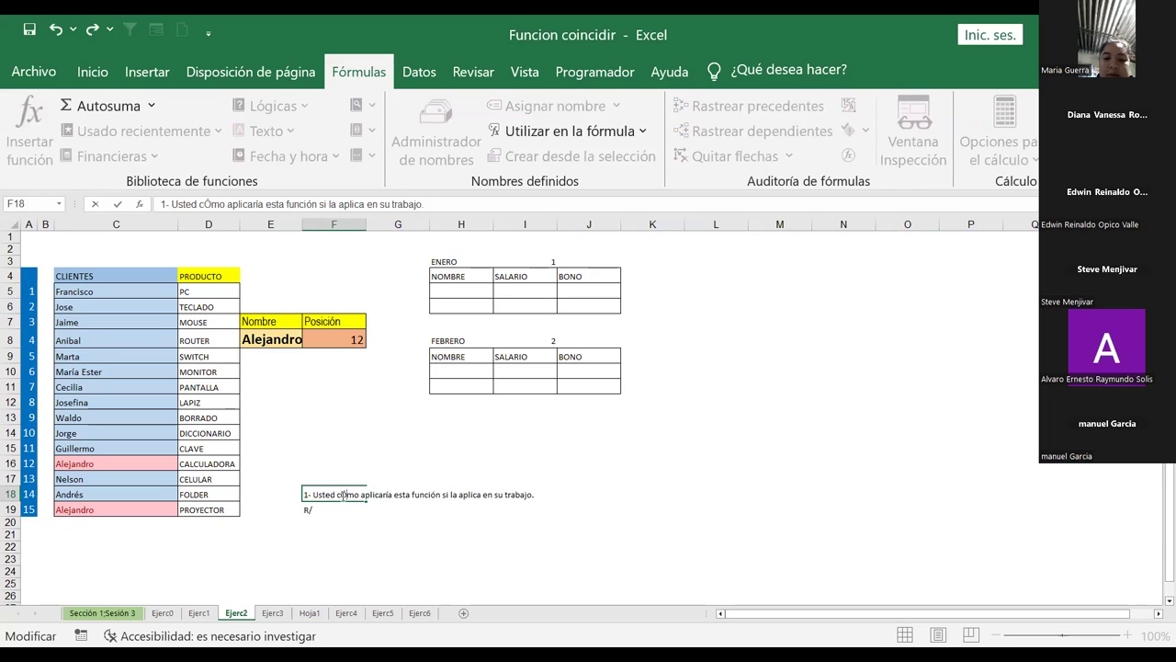
key("BackSpace")
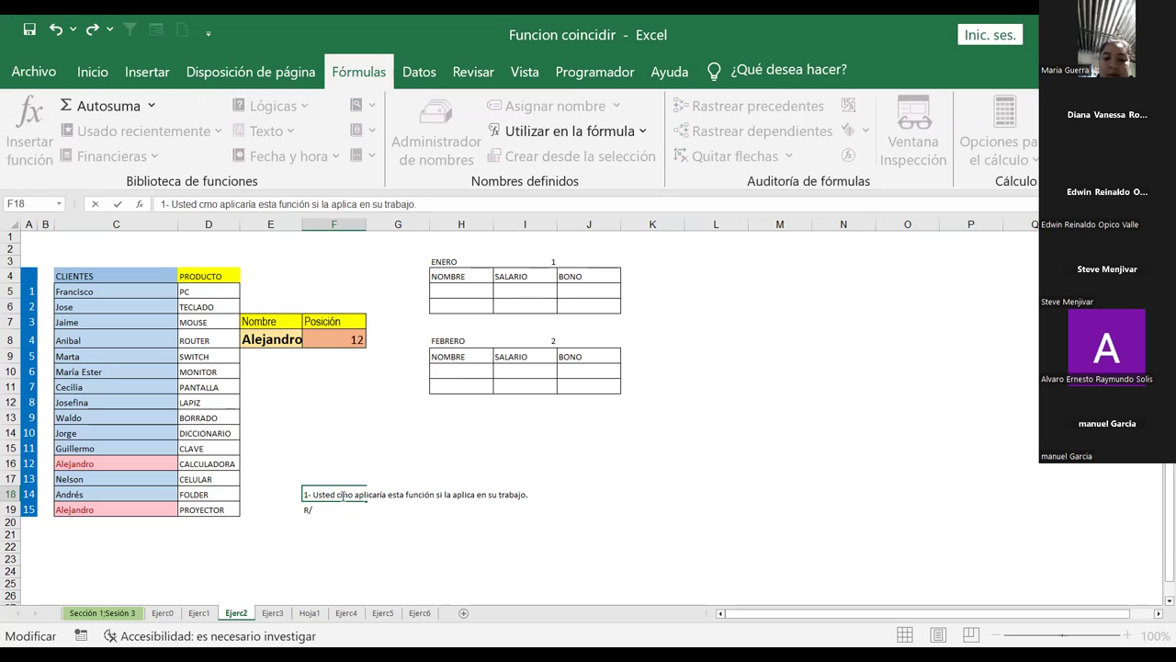
type("ó")
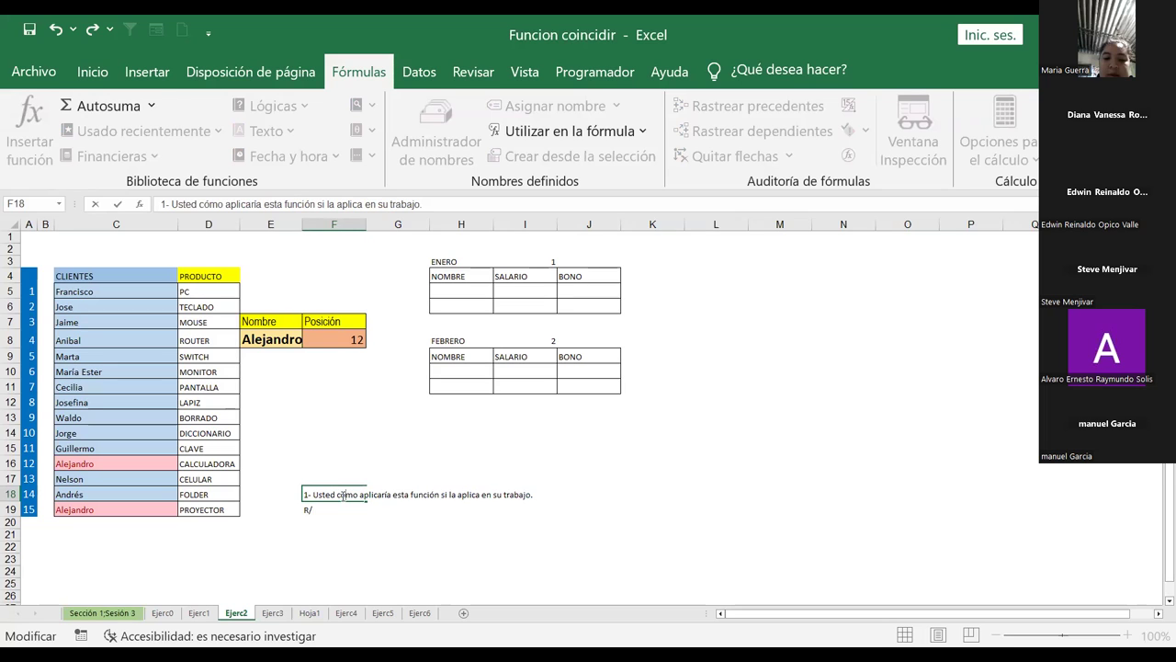
key("Return")
Step: Add a question mark at the end of the question in F18
left_click(342, 496)
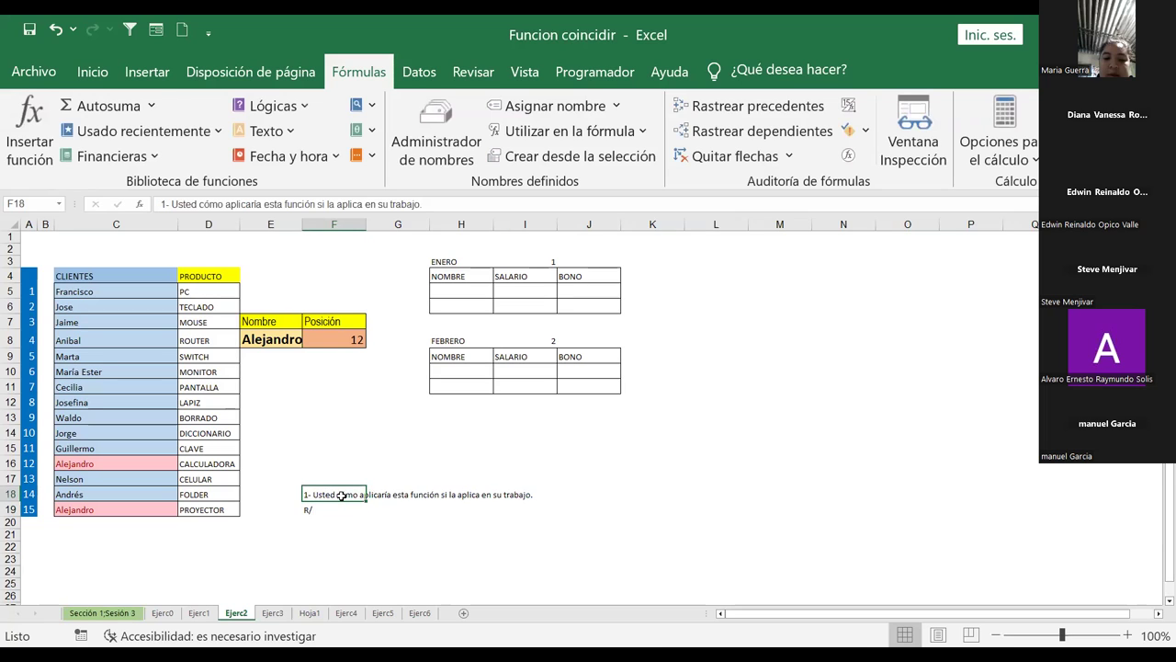
key("Right")
key("Right")
key("Left")
key("Left")
key("Left")
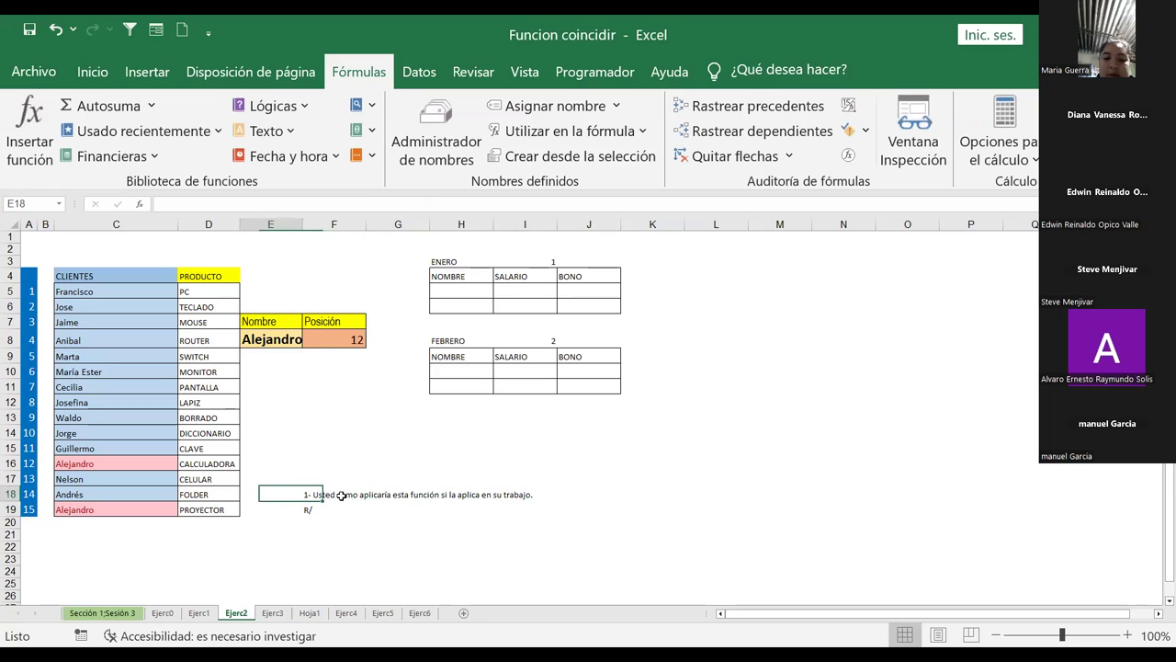
key("Right")
key("F2")
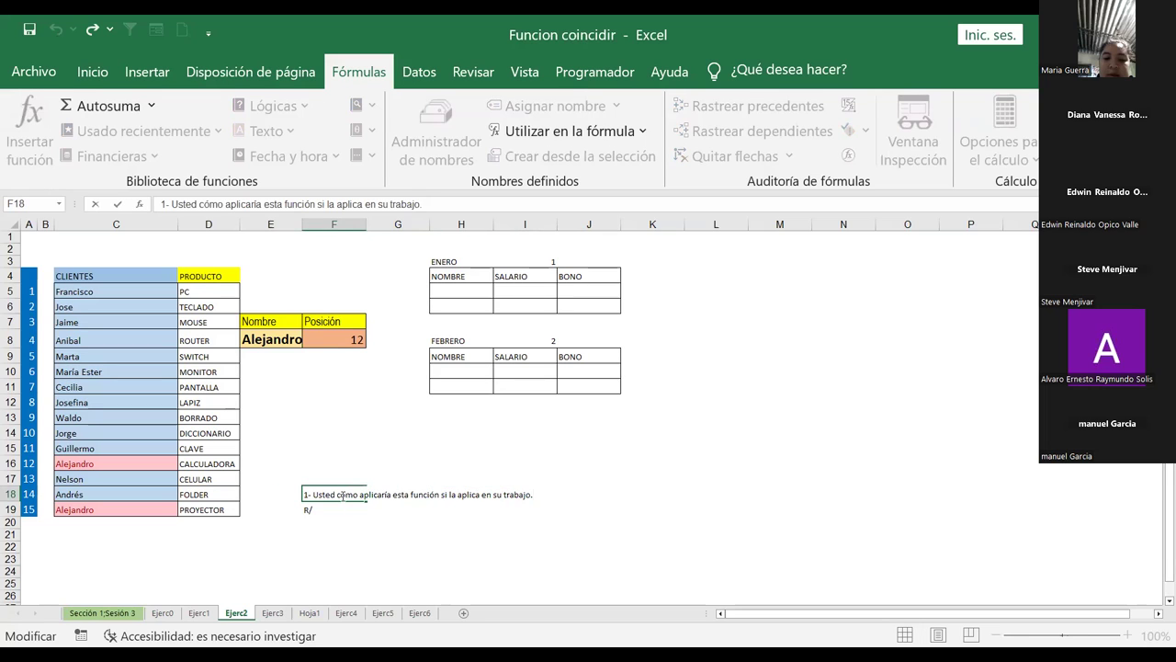
type("?")
key("Return")
left_click(514, 547)
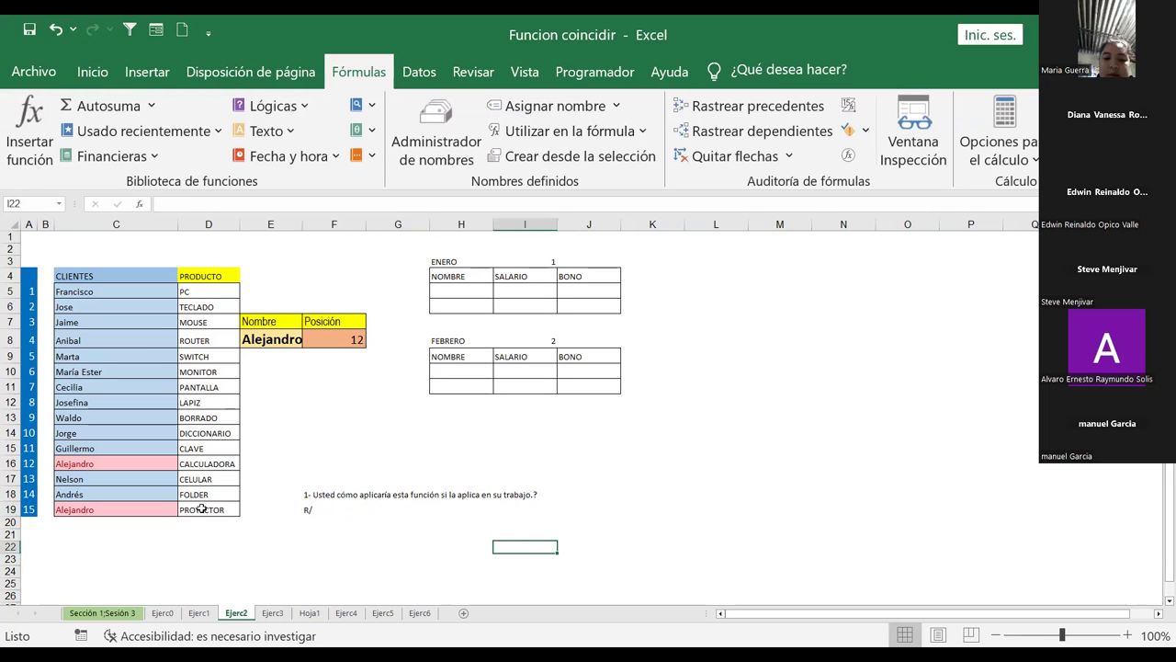
Step: Remove the phrase "si la aplica" from the question in F18
left_click(336, 508)
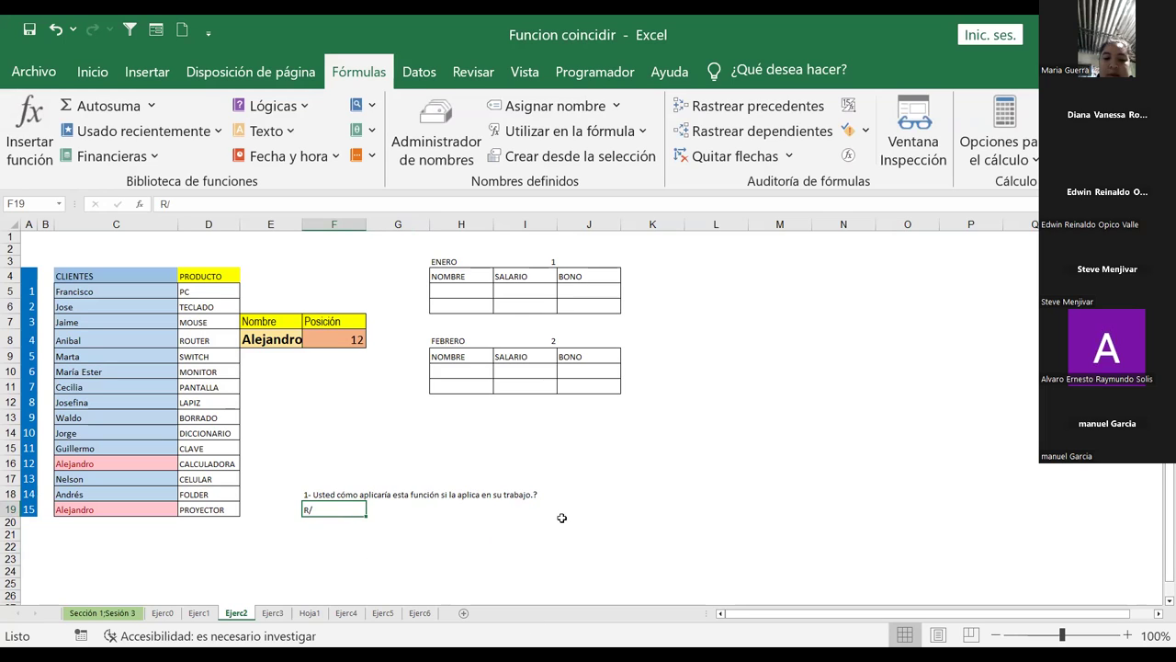
left_click(322, 498)
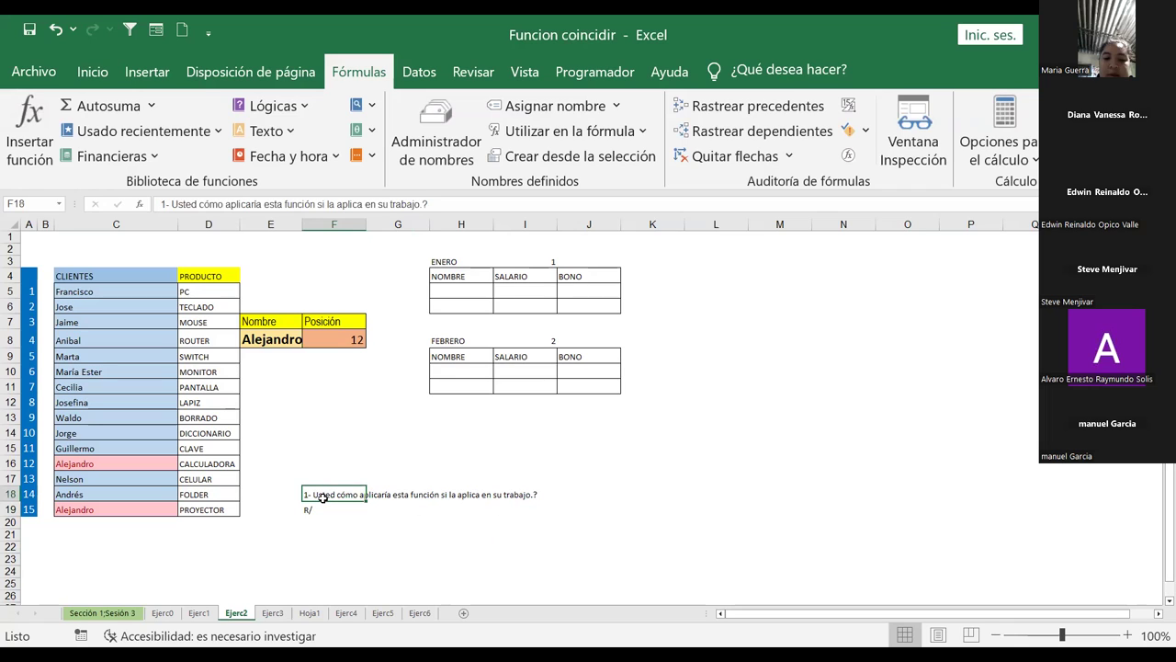
double_click(323, 498)
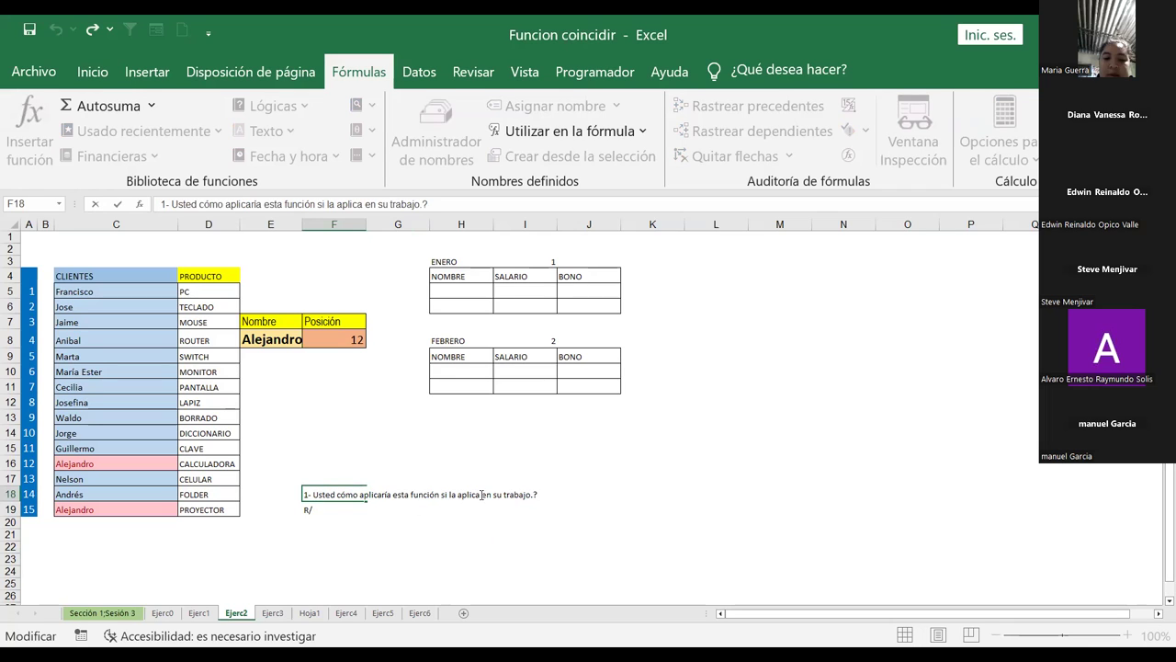
key("BackSpace")
key("BackSpace")
key("BackSpace")
key("BackSpace")
key("BackSpace")
key("BackSpace")
key("BackSpace")
key("BackSpace")
key("BackSpace")
key("BackSpace")
key("BackSpace")
key("BackSpace")
key("BackSpace")
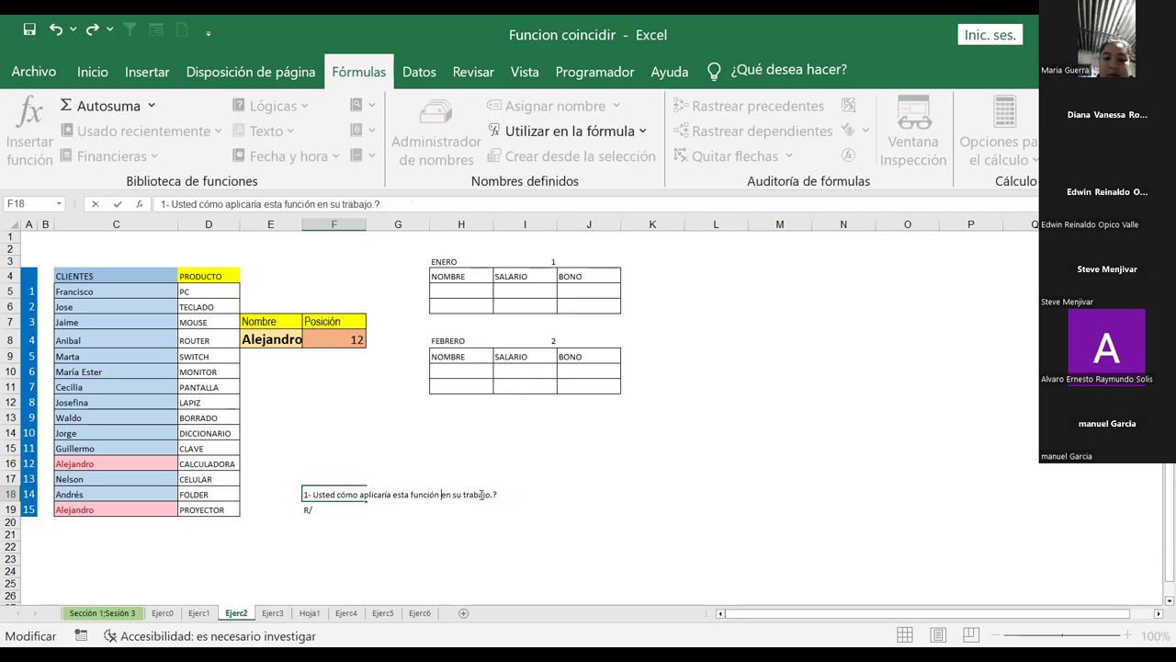
key("Return")
left_click(660, 535)
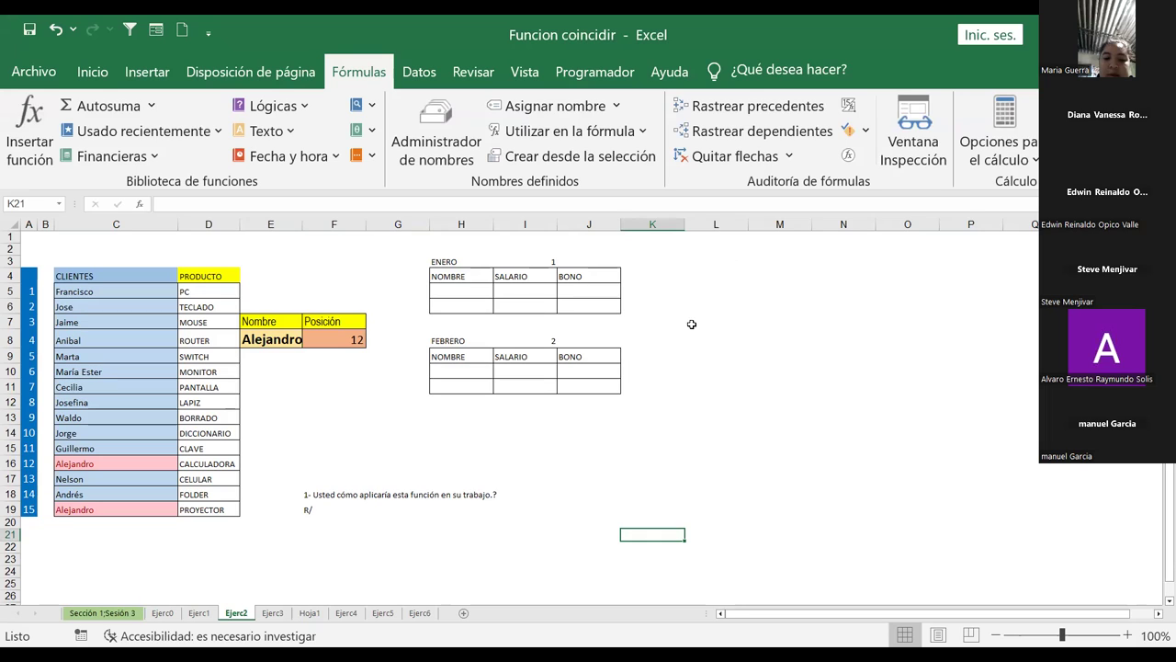
left_click(260, 305)
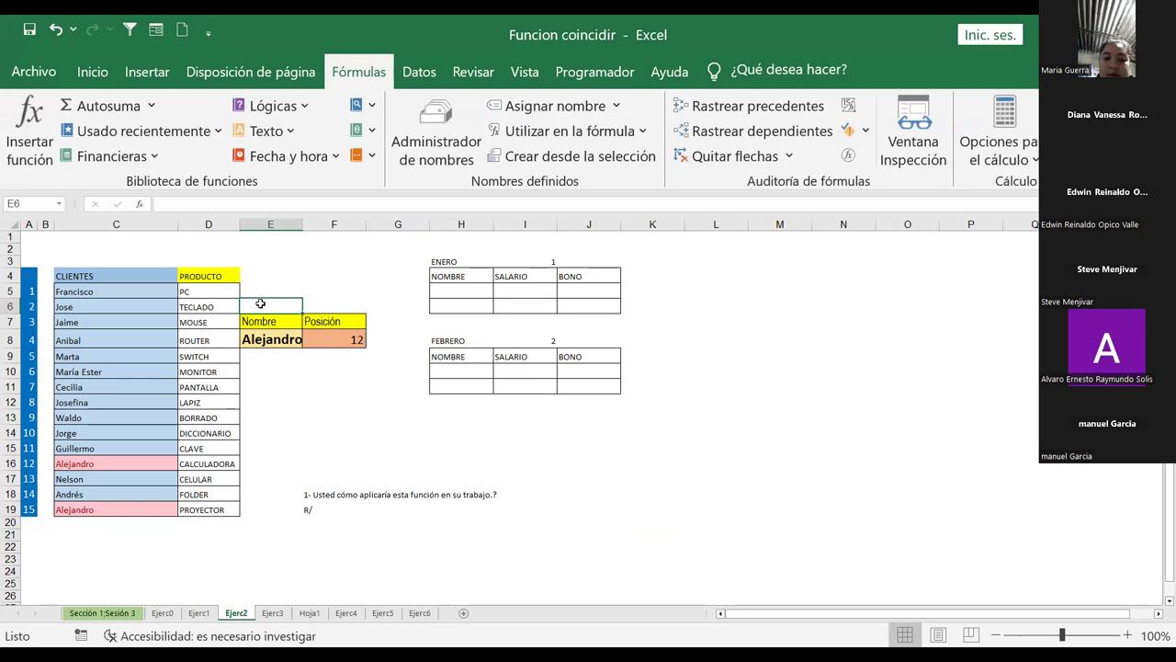
left_click(264, 292)
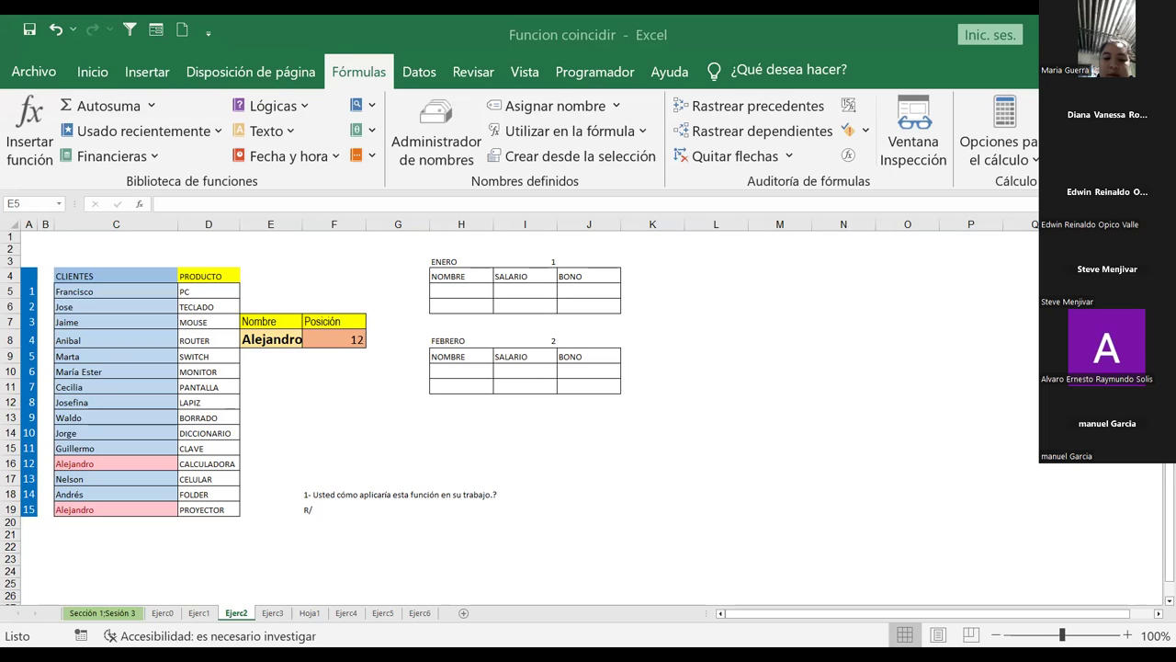
key("alt+Tab")
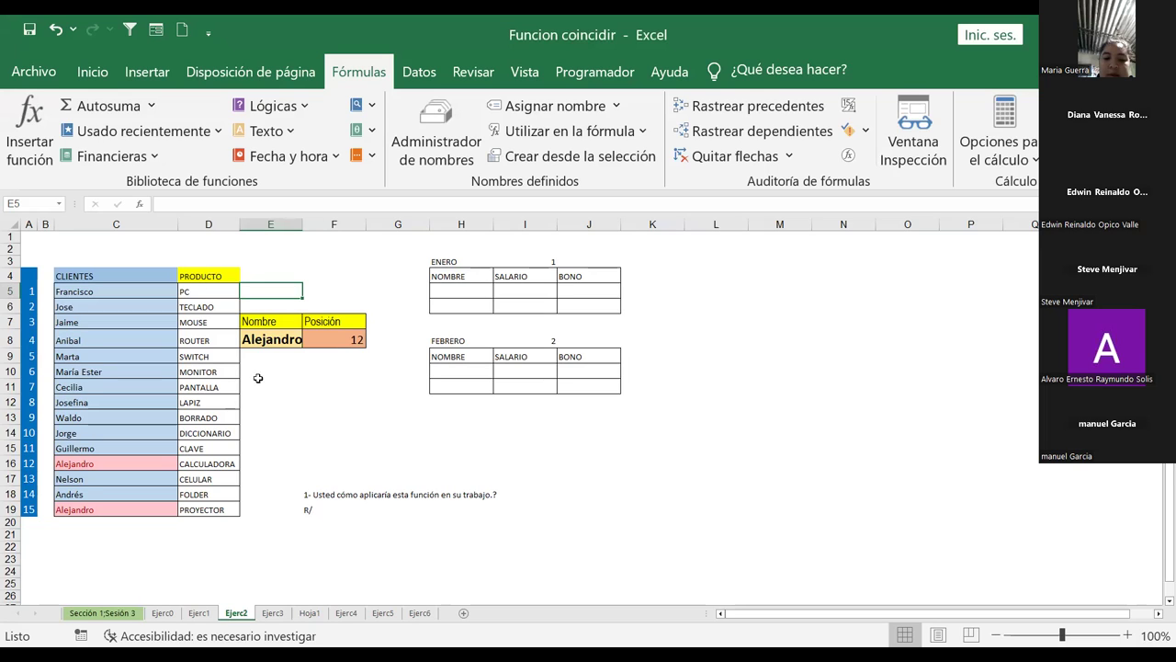
left_click(298, 415)
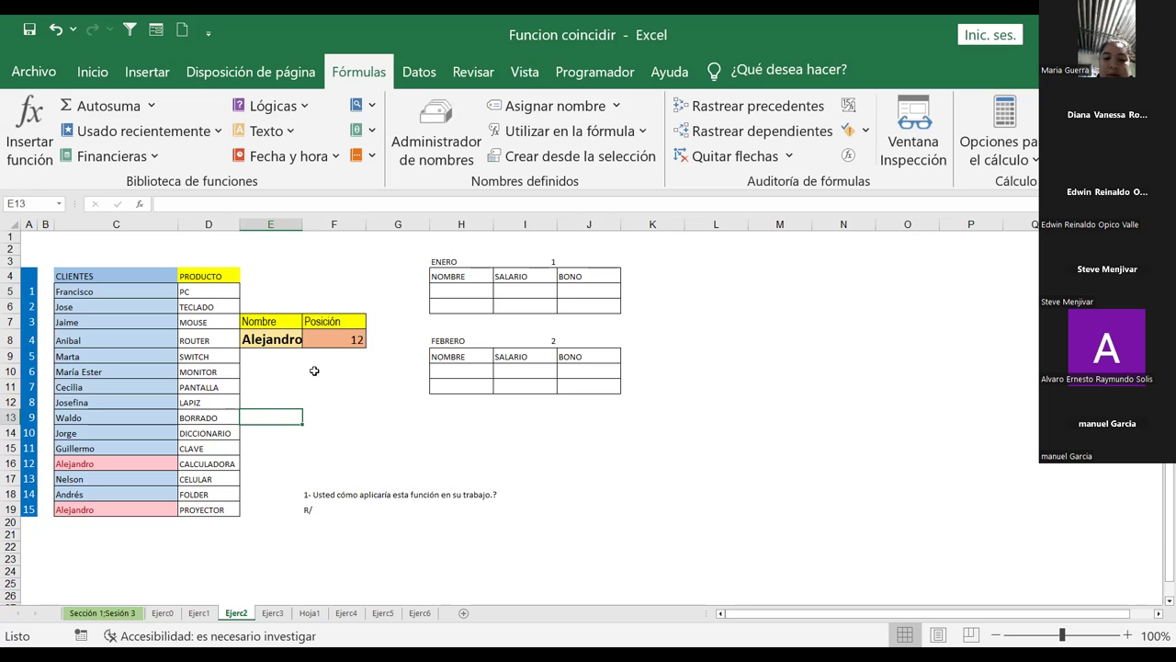
Step: Widen column E slightly so that the lookup name fits inside cell E8
left_click(341, 338)
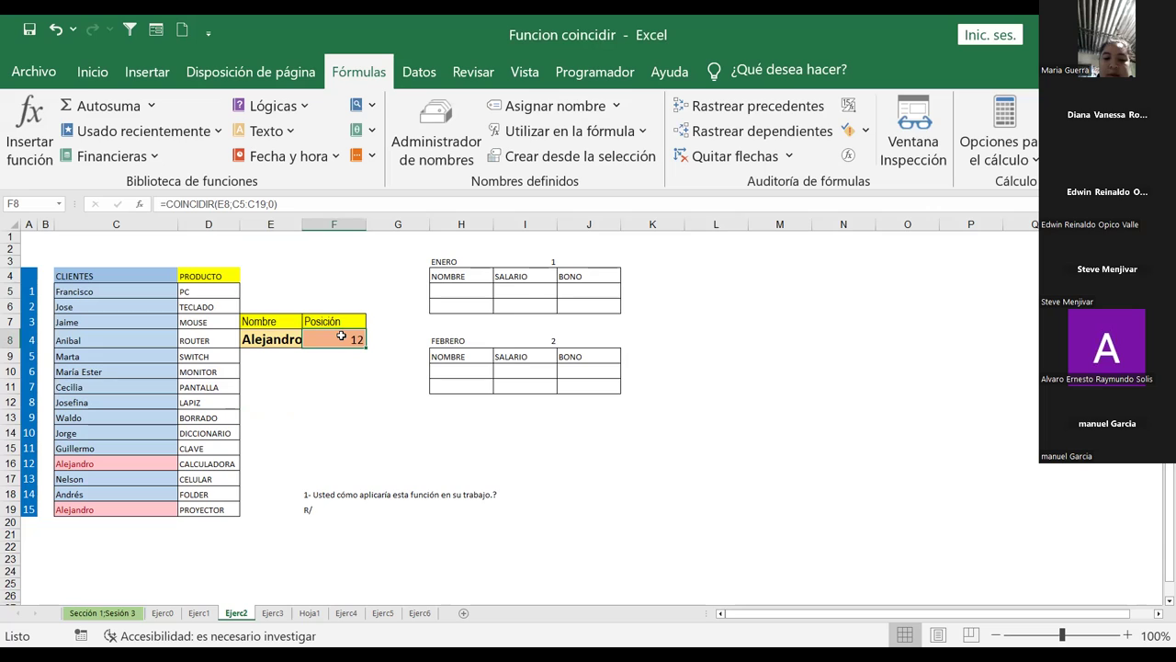
left_click(336, 368)
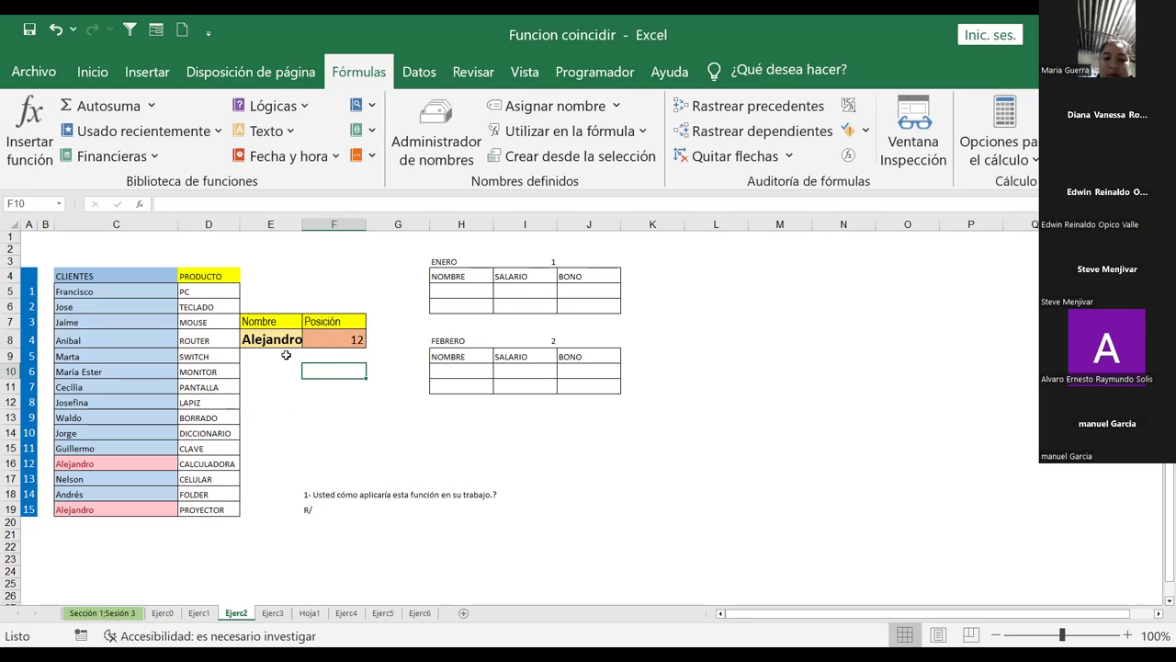
left_click_drag(302, 224, 308, 224)
left_click(337, 340)
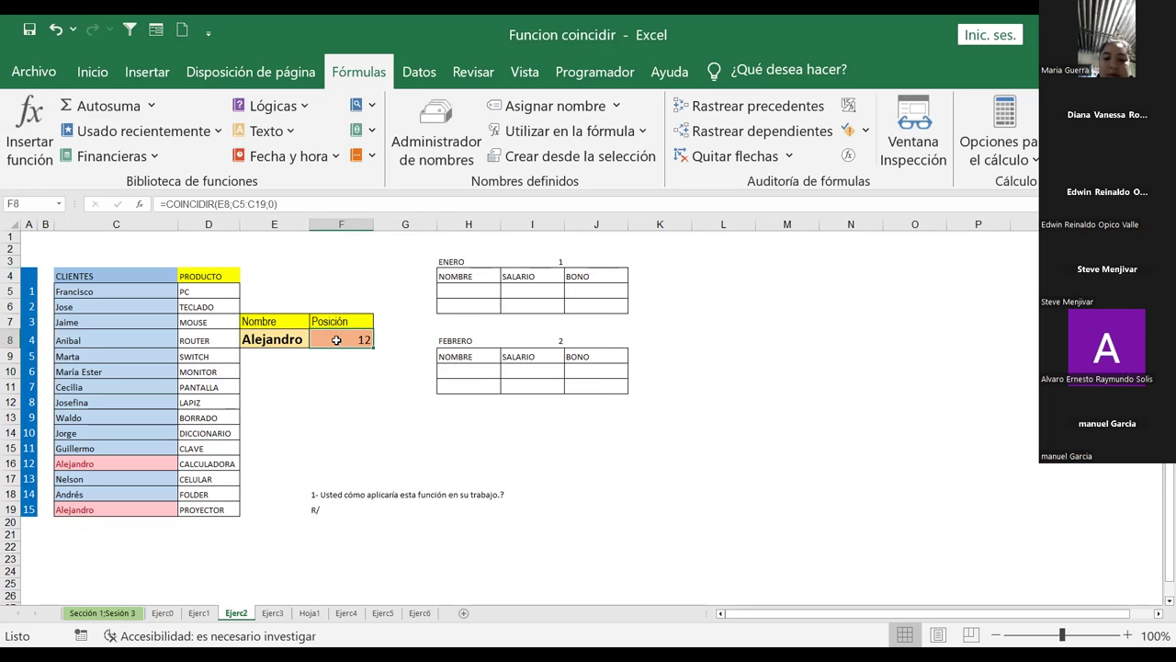
left_click(339, 515)
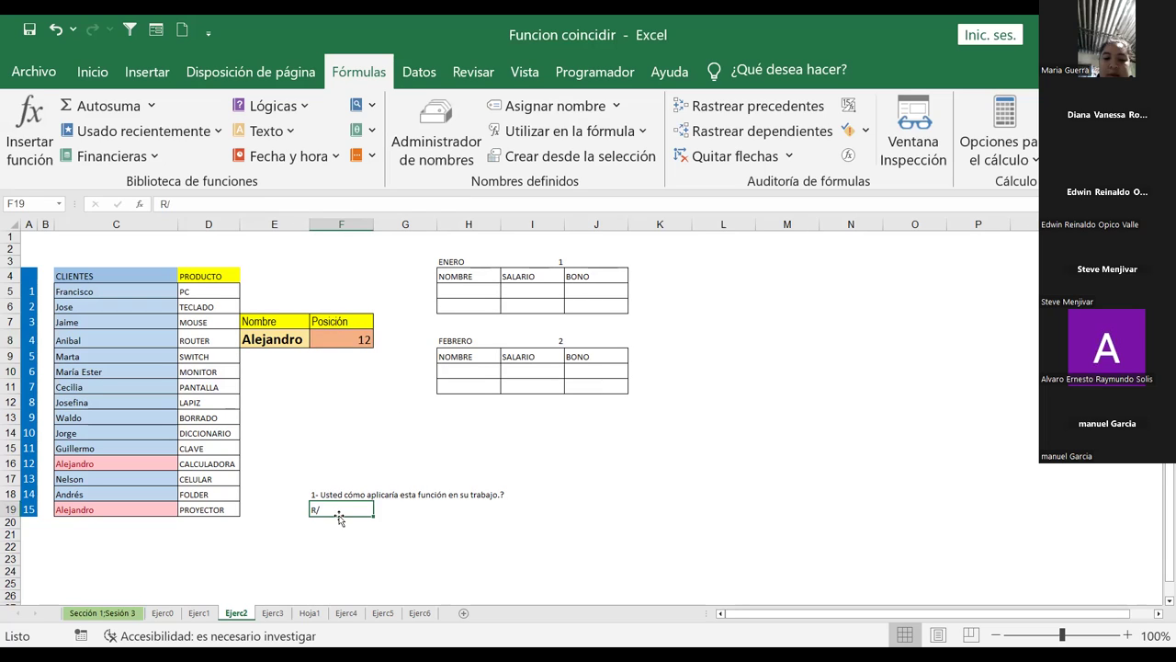
left_click(395, 511)
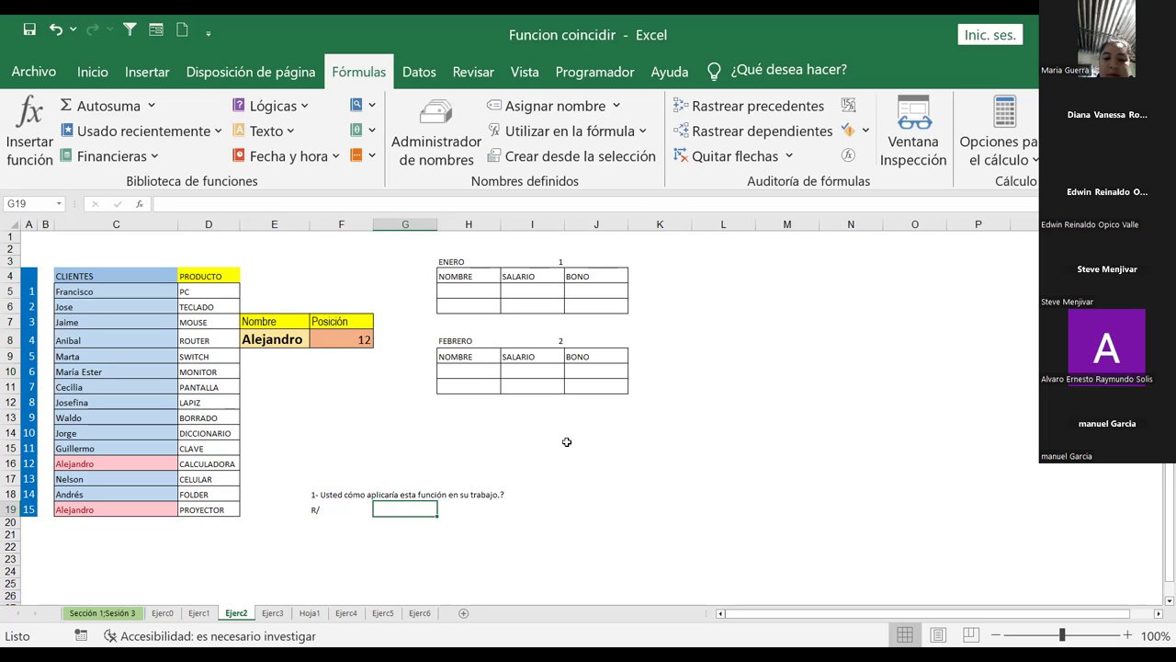
left_click(362, 430)
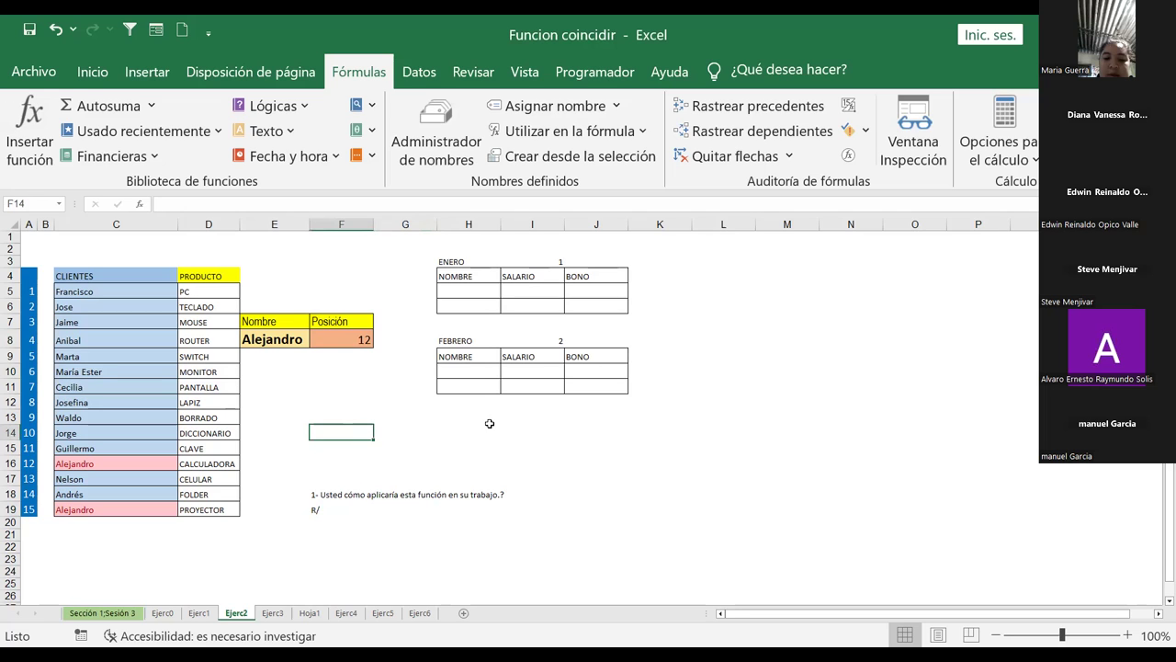
Step: Open the Ejerc3 sheet and examine the search value in C20 and the COINCIDIR formula in C21
left_click(273, 613)
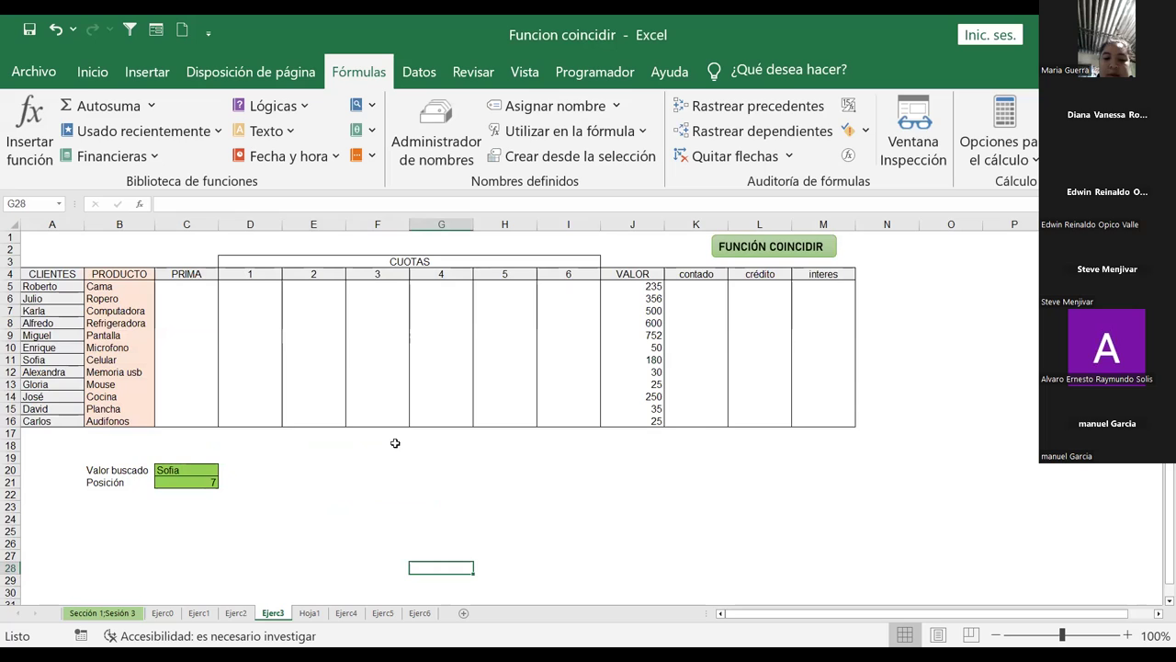
left_click(186, 471)
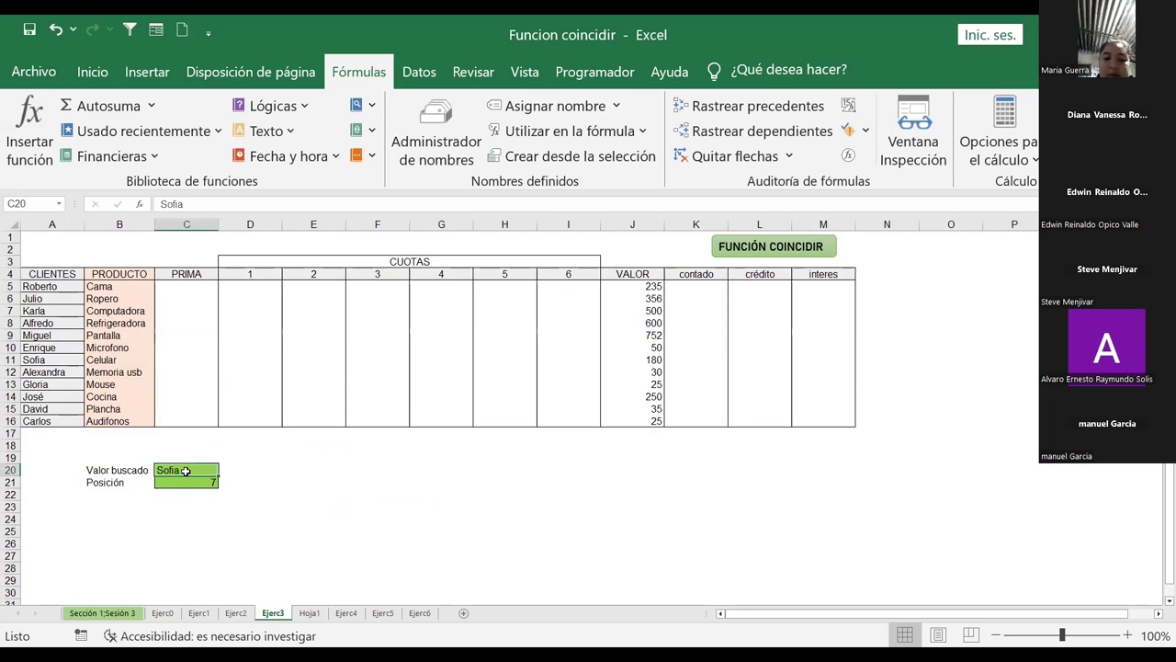
left_click(185, 481)
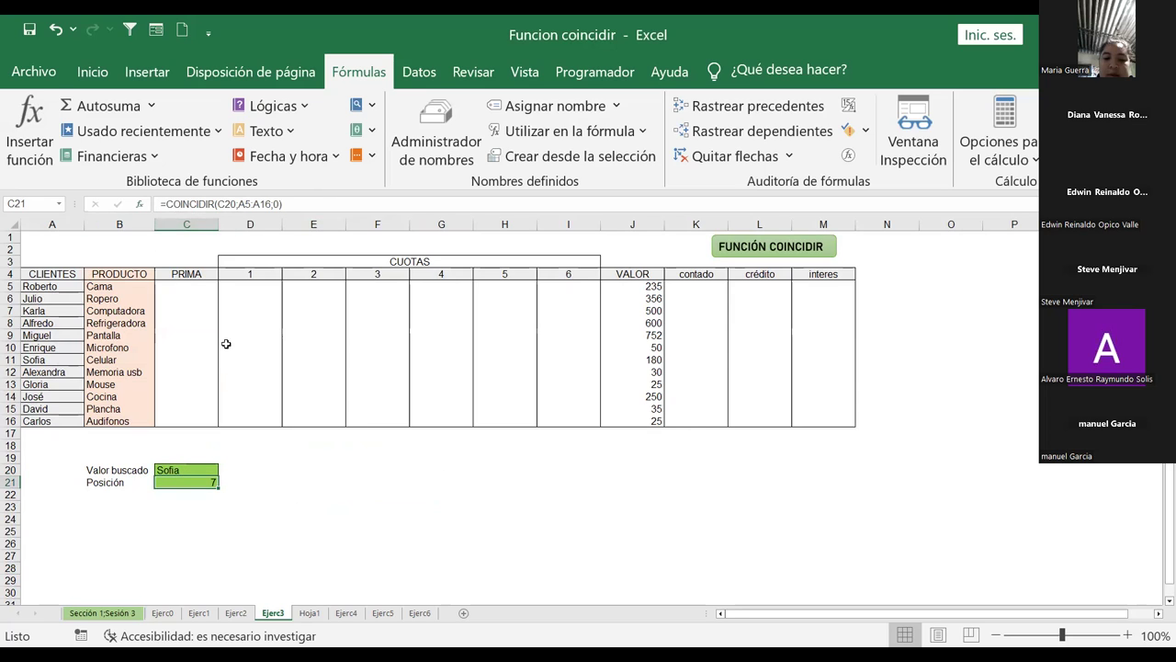
left_click(189, 469)
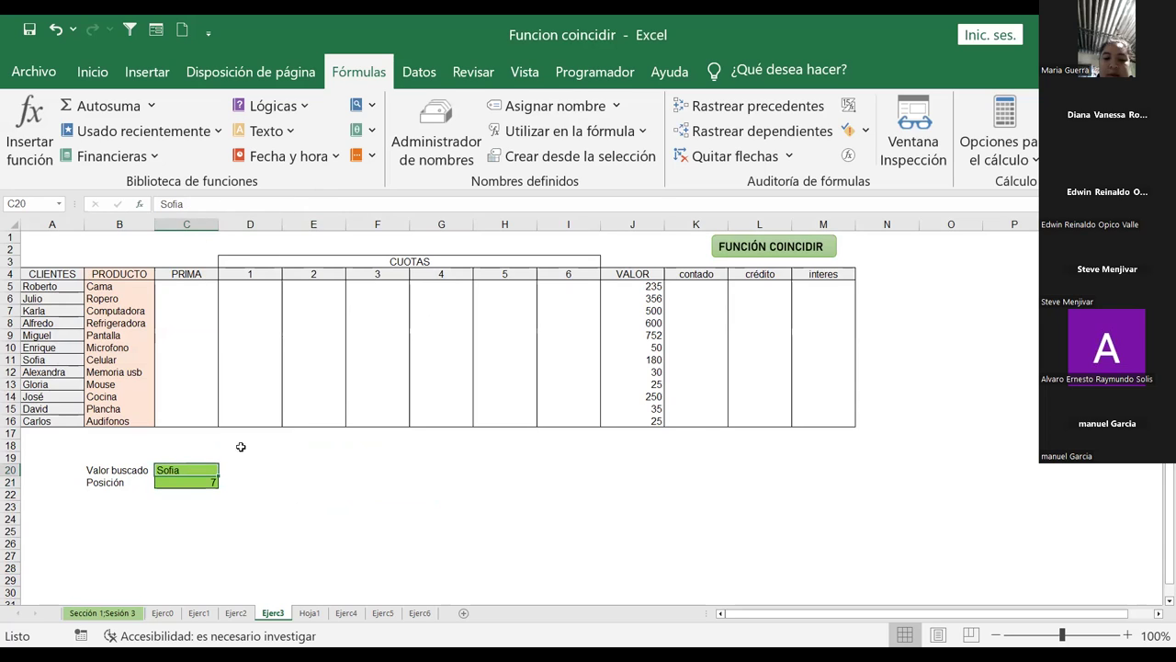
left_click(181, 480)
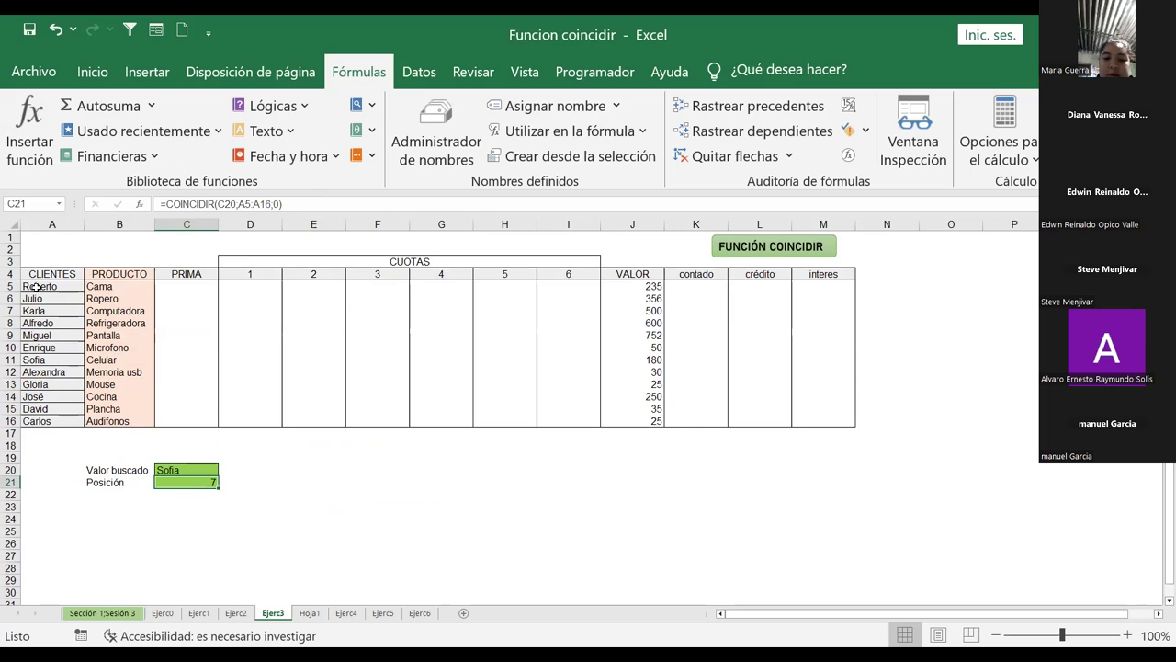
Step: Go through the client list one cell at a time from A5 to A11 to count the searched client's position
left_click(41, 287)
left_click(44, 298)
left_click(42, 311)
left_click(42, 322)
left_click(42, 334)
left_click(42, 348)
left_click(44, 359)
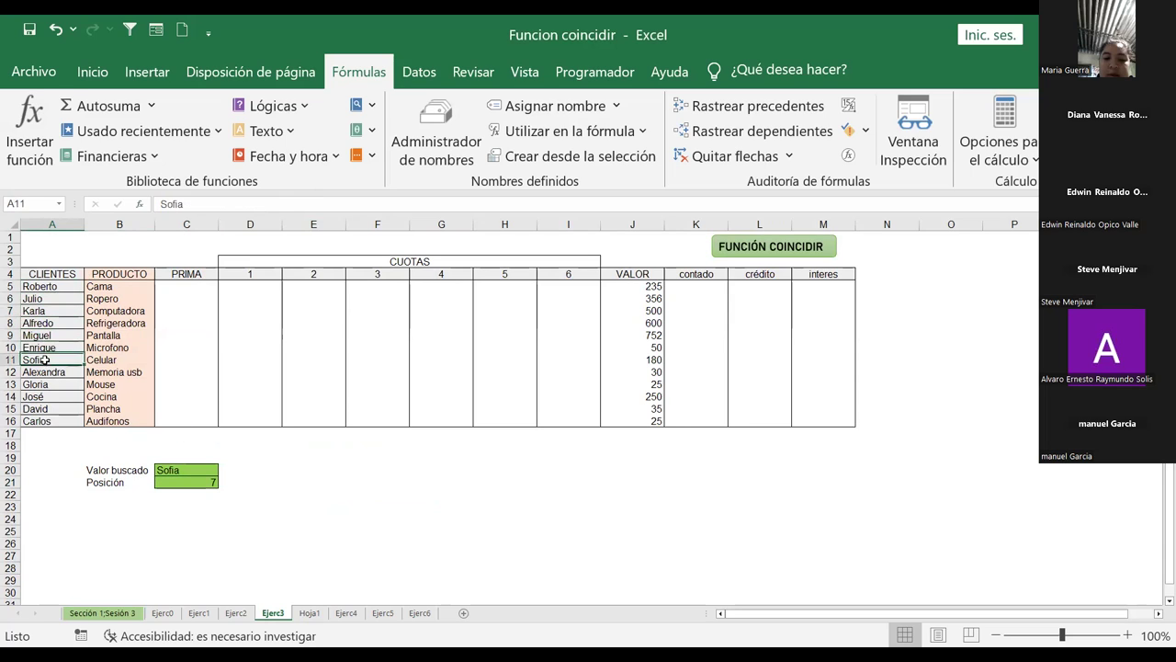
left_click(190, 496)
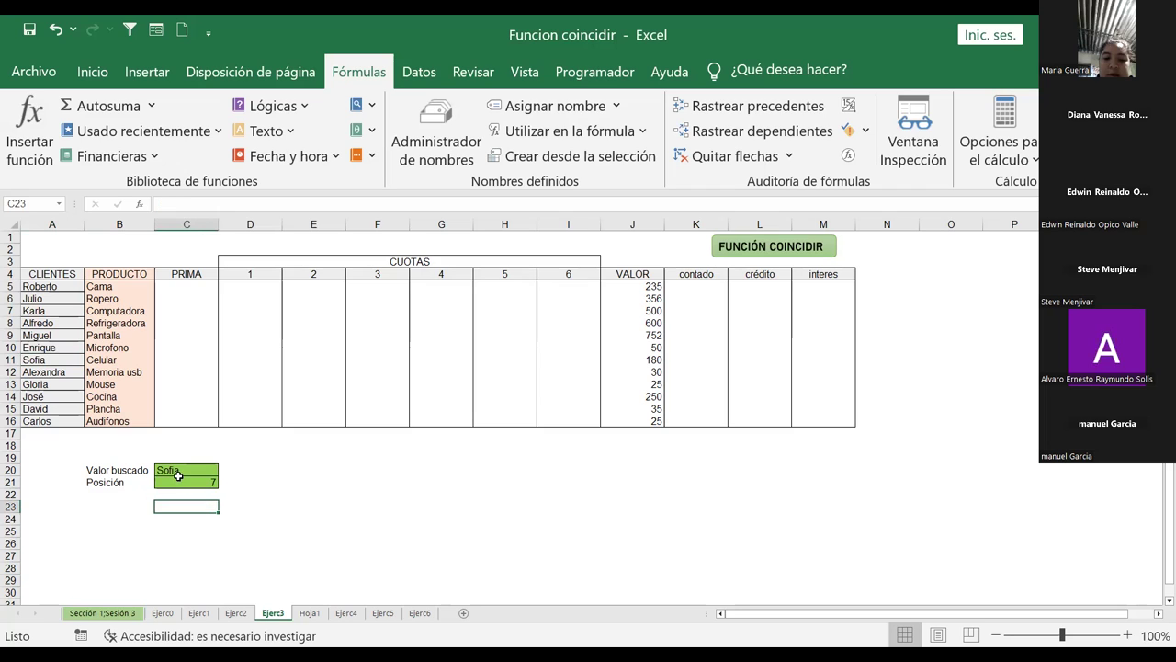
Step: Compare the search value in C20 with its COINCIDIR position in C21
left_click(186, 482)
left_click(187, 471)
left_click(188, 481)
left_click(189, 472)
left_click(192, 479)
left_click(194, 470)
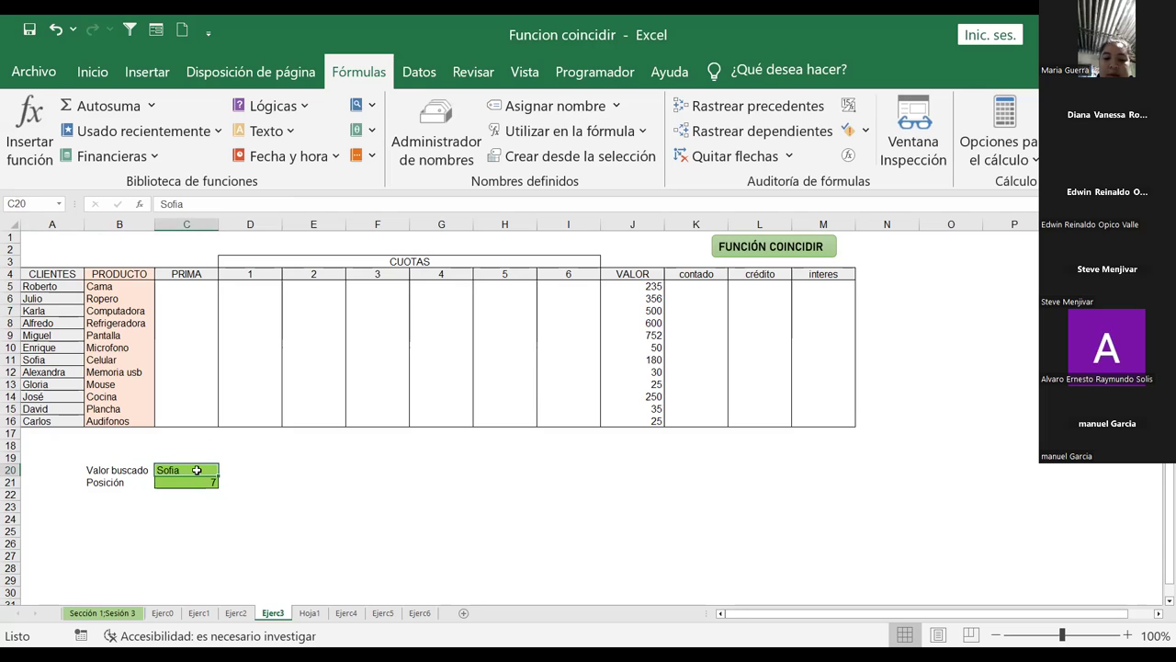
left_click(274, 478)
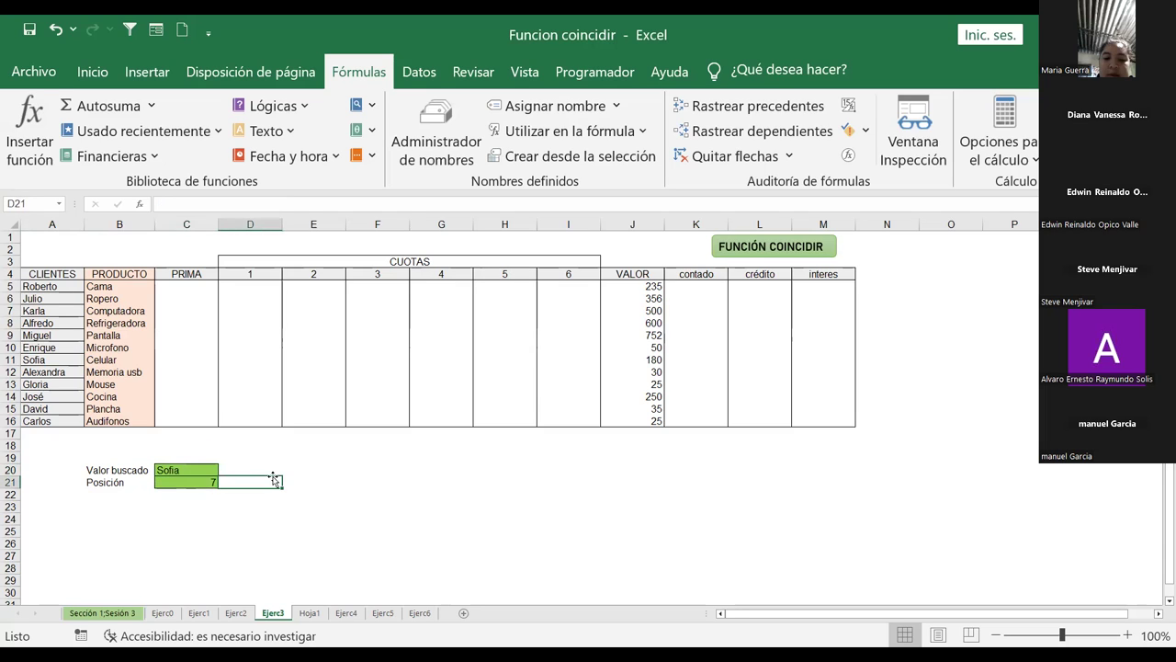
Step: Review the PROFESIONES cells E4 and E5 on Hoja1 and the weekday position lookup on Ejerc4
left_click(310, 613)
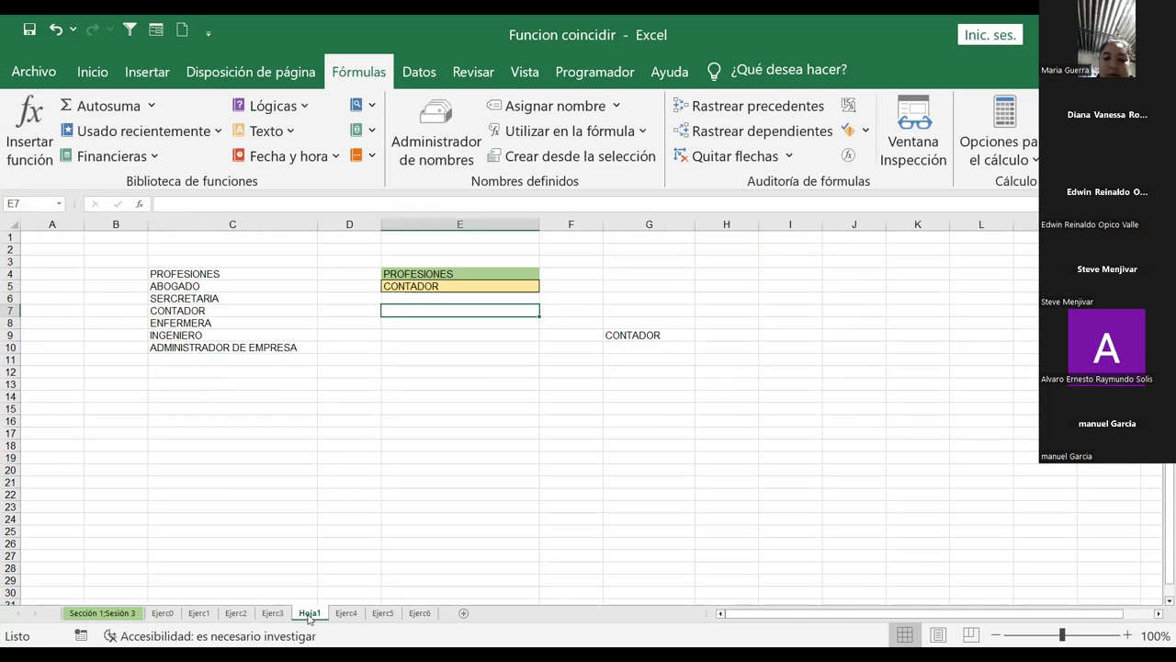
left_click(452, 399)
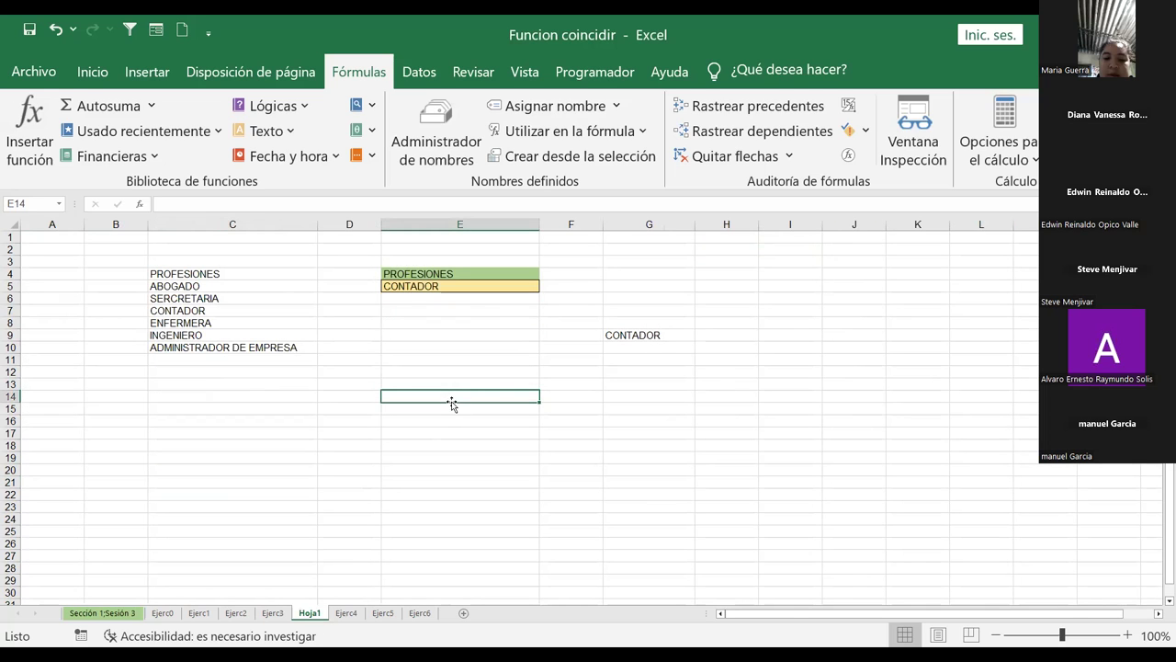
left_click(423, 287)
left_click(419, 273)
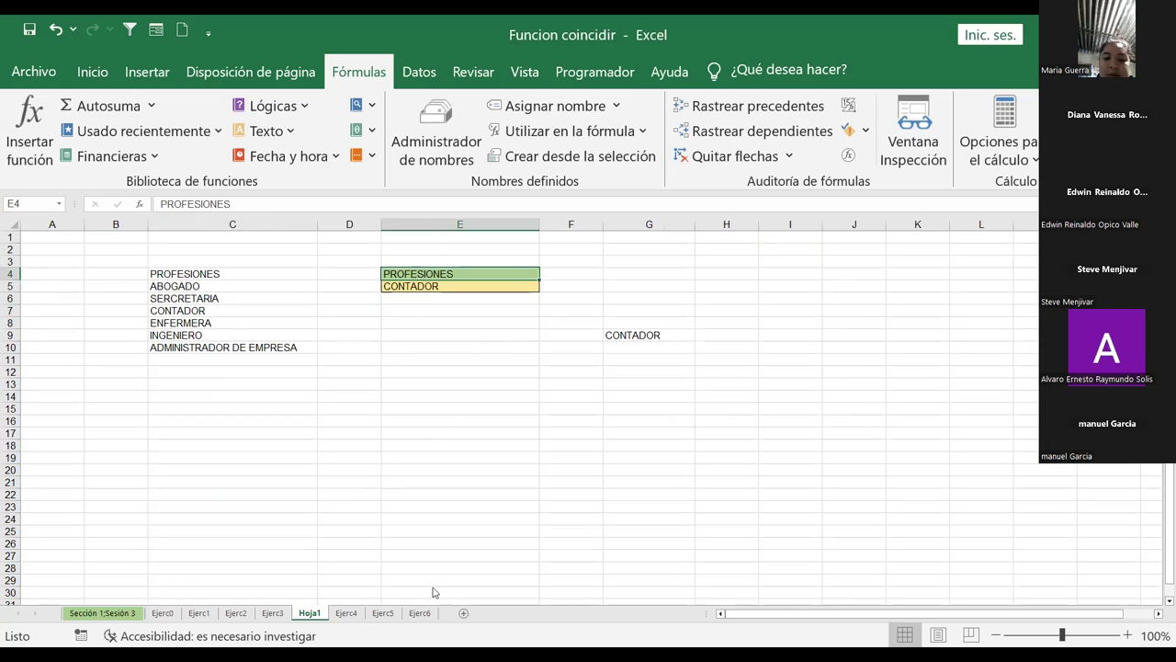
left_click(346, 613)
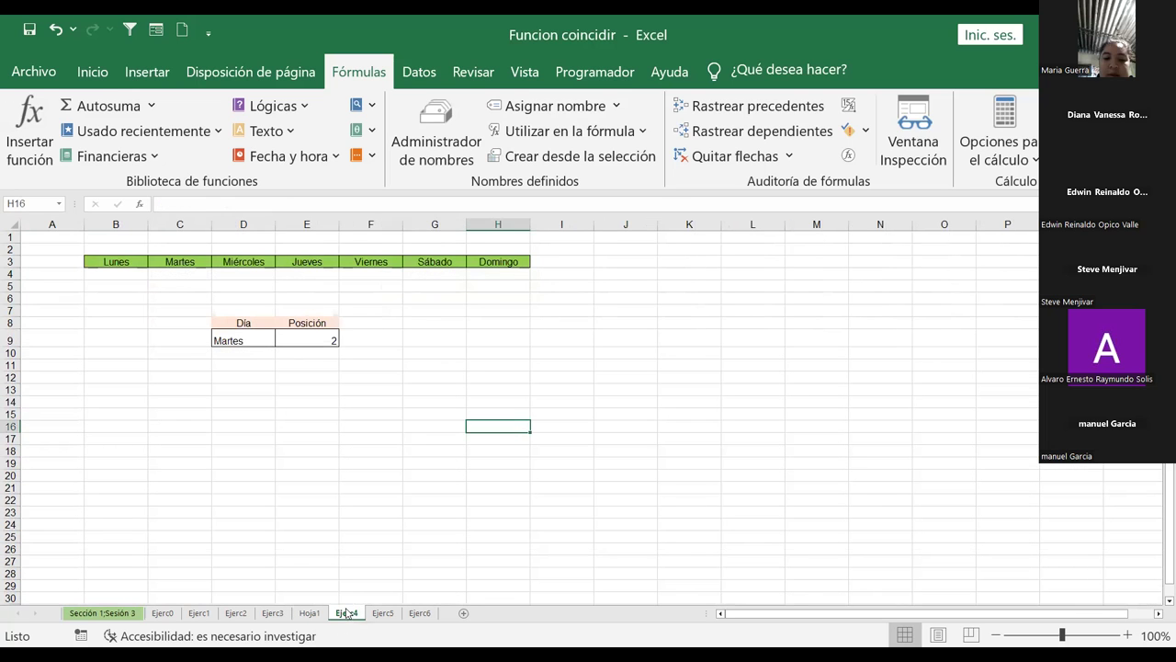
Step: Open the Ejerc5 sheet and examine the grade in I21 and the nested INDICE and COINCIDIR formula in I23
left_click(384, 613)
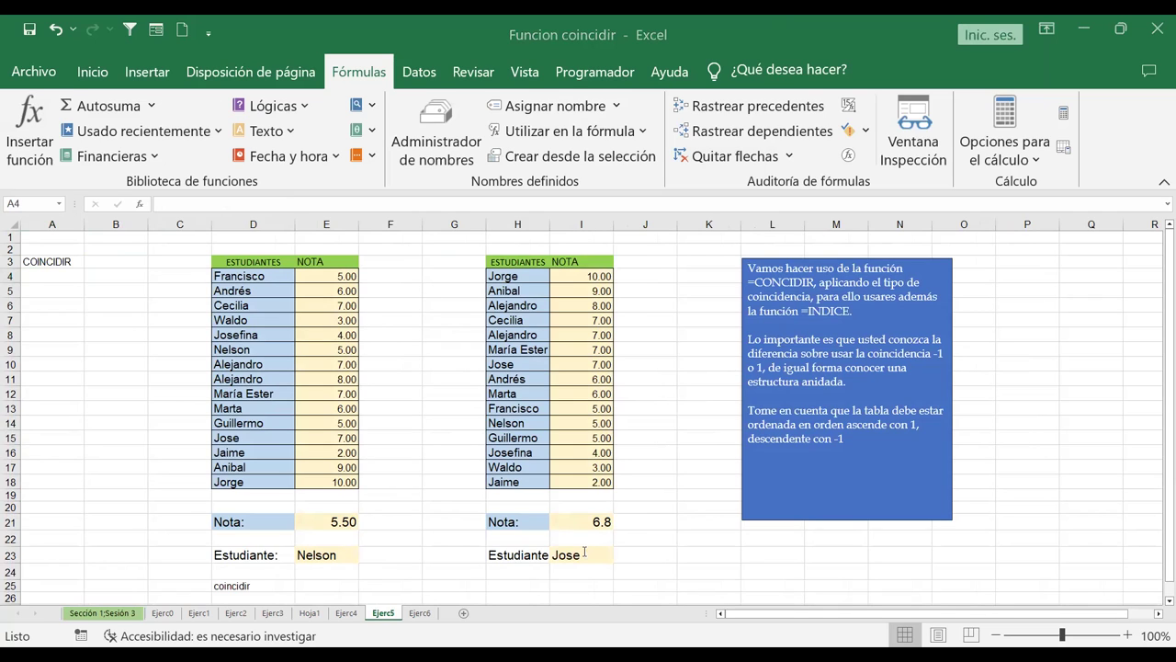
left_click(589, 522)
left_click(578, 558)
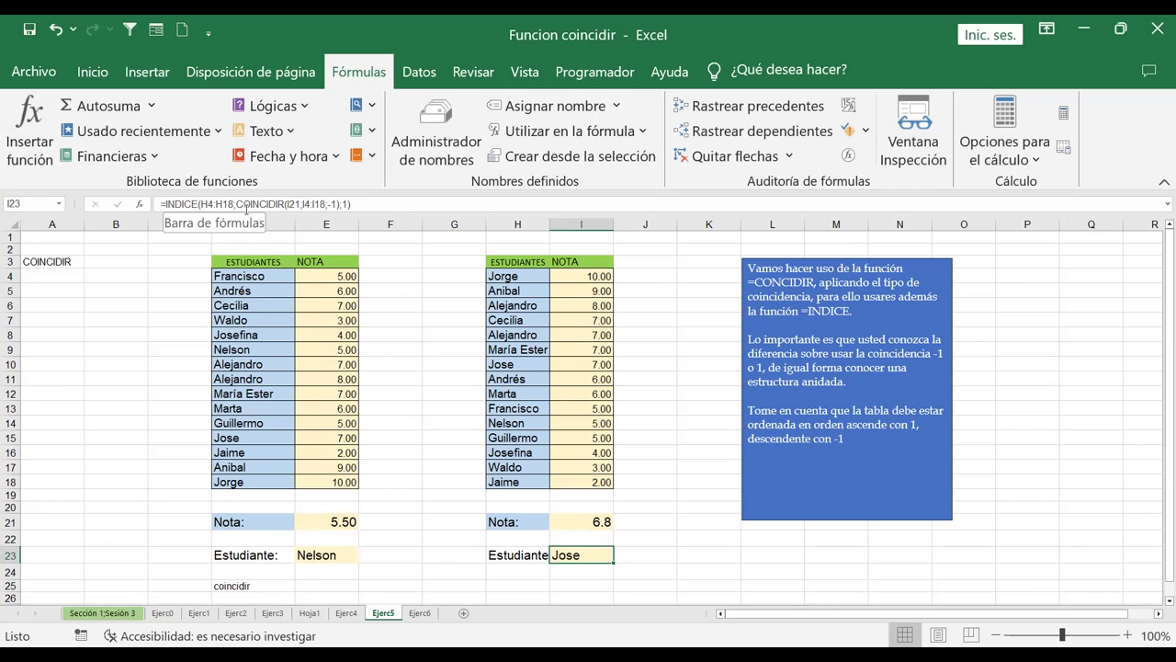
left_click(655, 450)
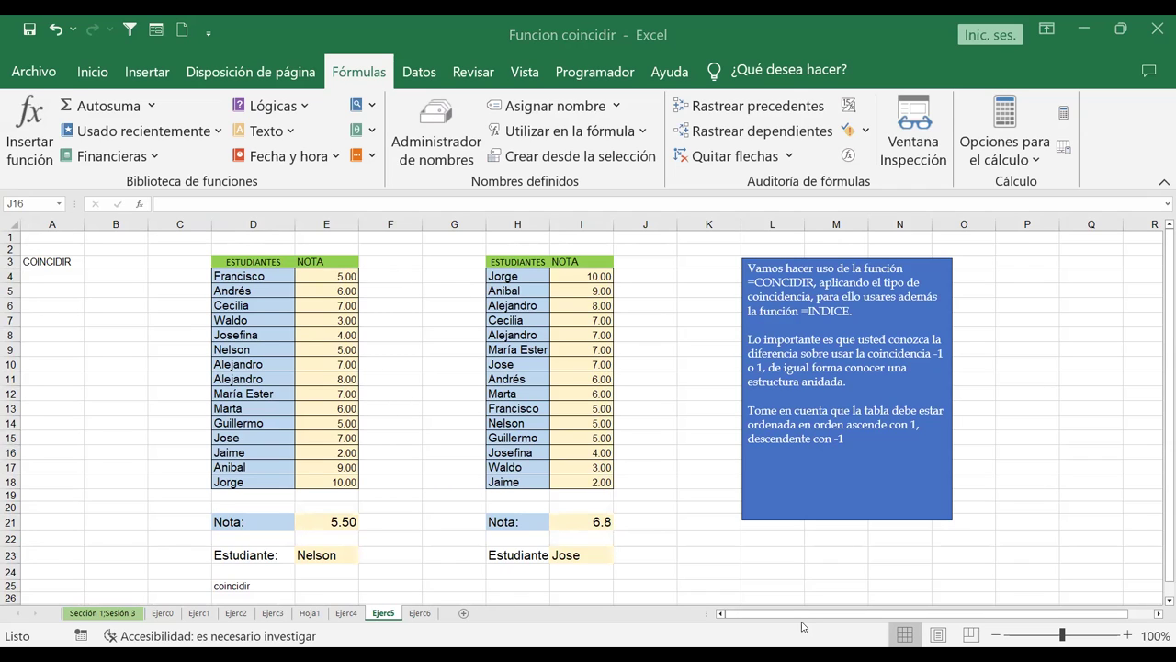
Step: Compare the nested formula in E23, using match type 1, with the one in I23, using match type -1
left_click(330, 527)
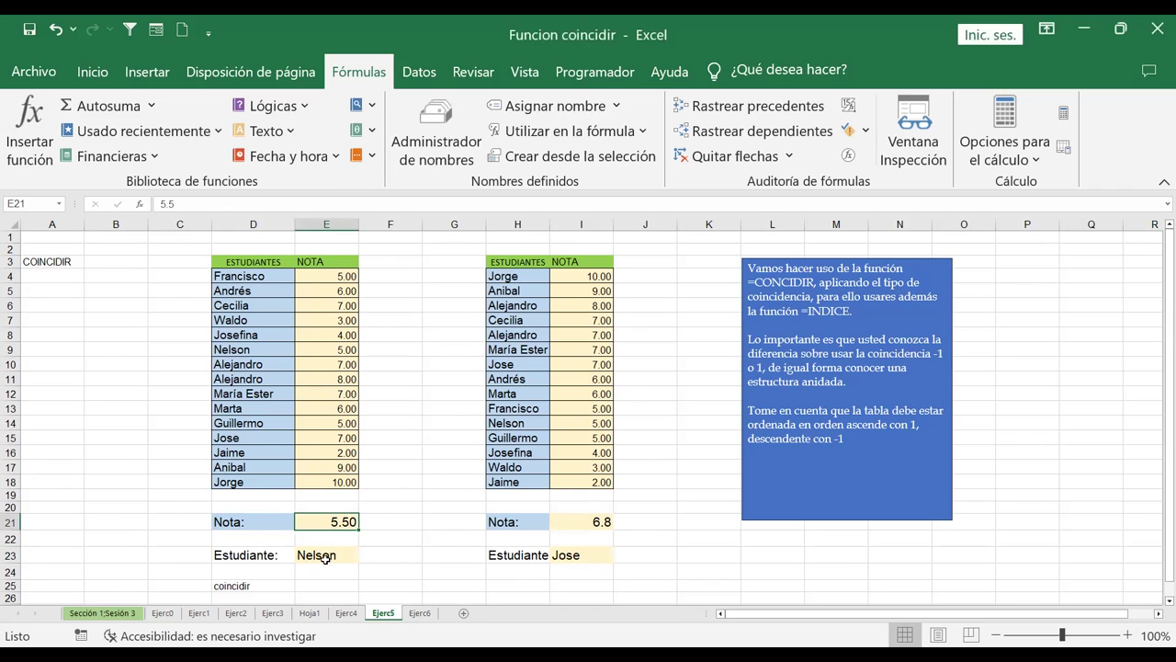
left_click(325, 557)
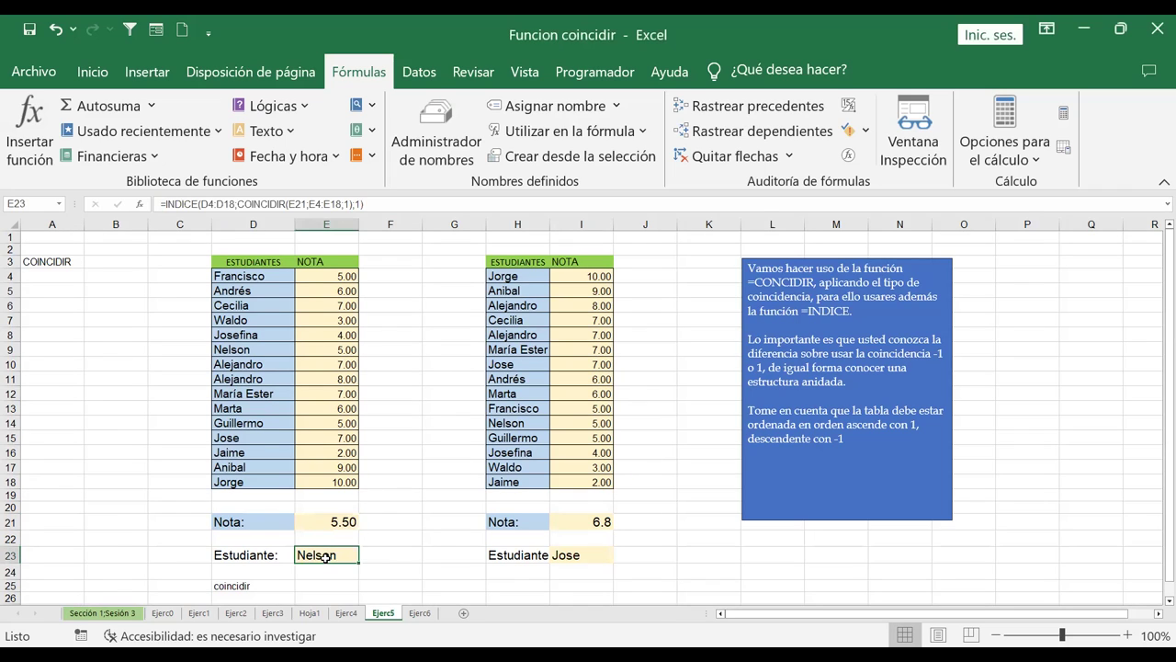
left_click(593, 558)
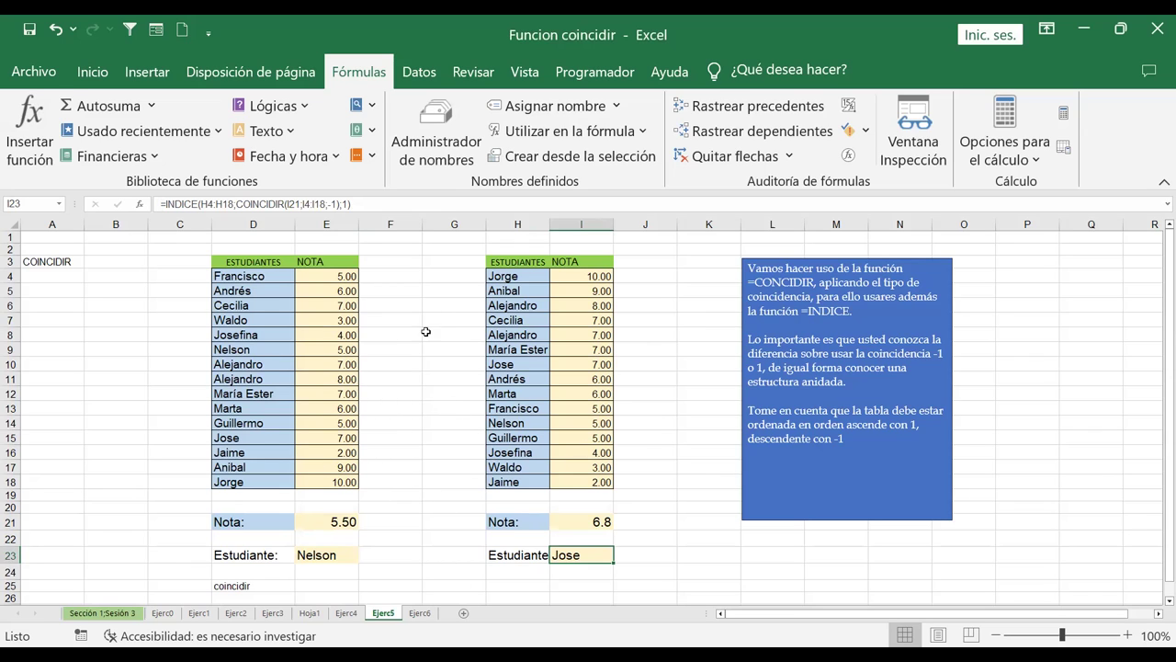
left_click_drag(357, 202, 158, 198)
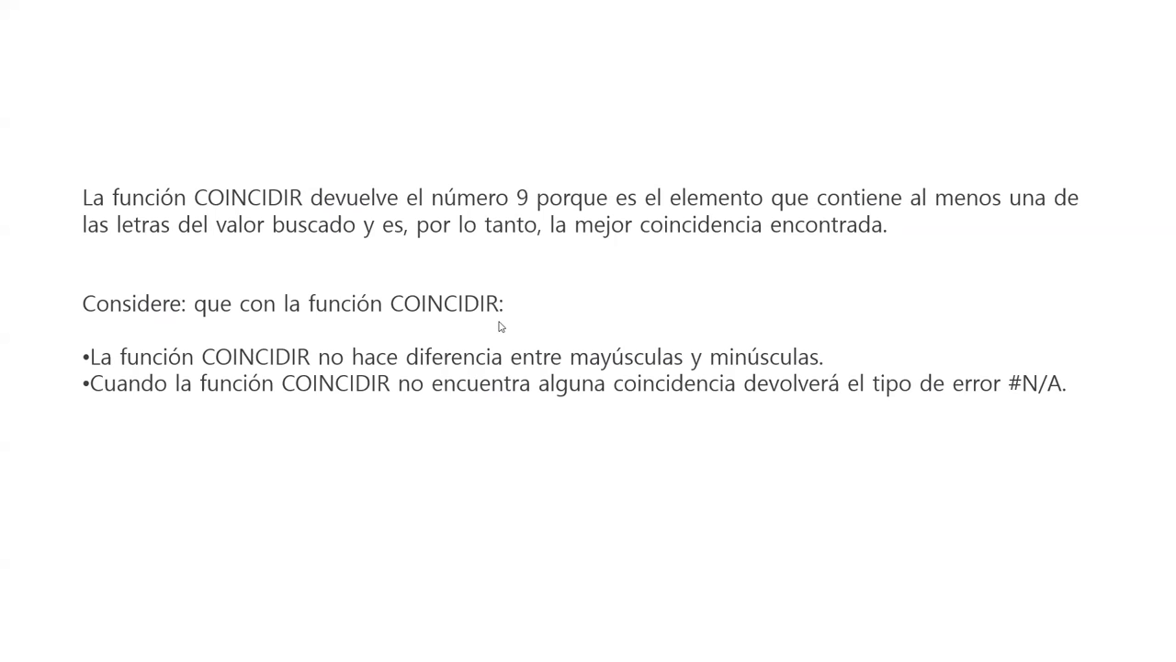
Step: Advance the slideshow past the COINCIDIR considerations to review the nested INDICE and COINCIDIR formula slide
left_click(501, 326)
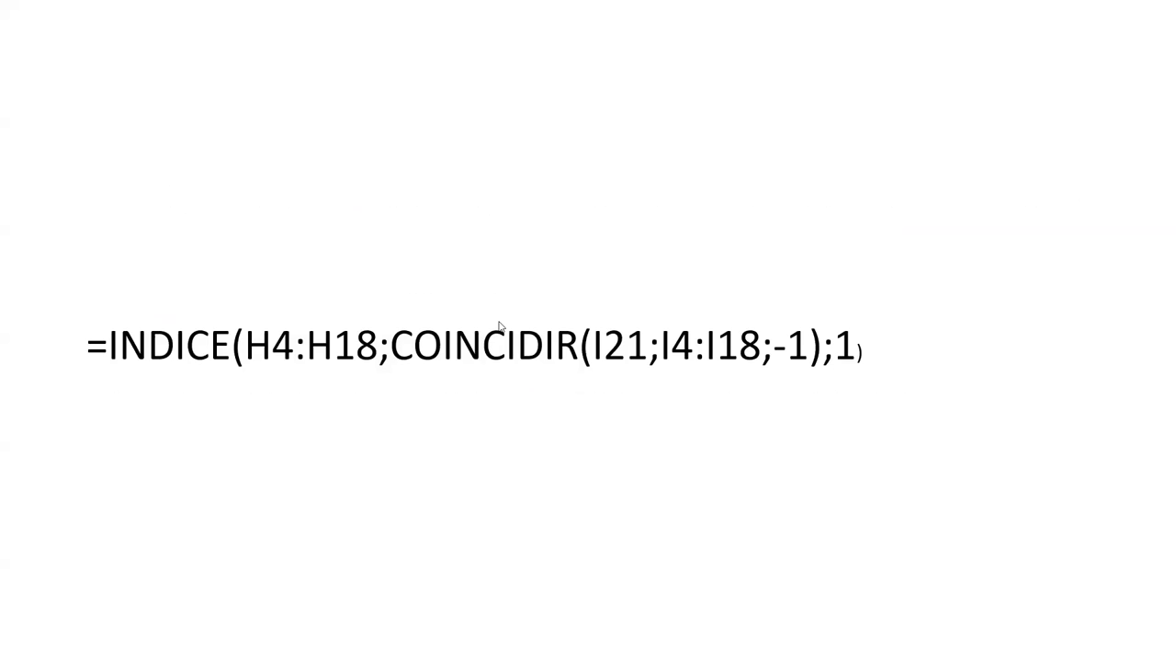
left_click(501, 326)
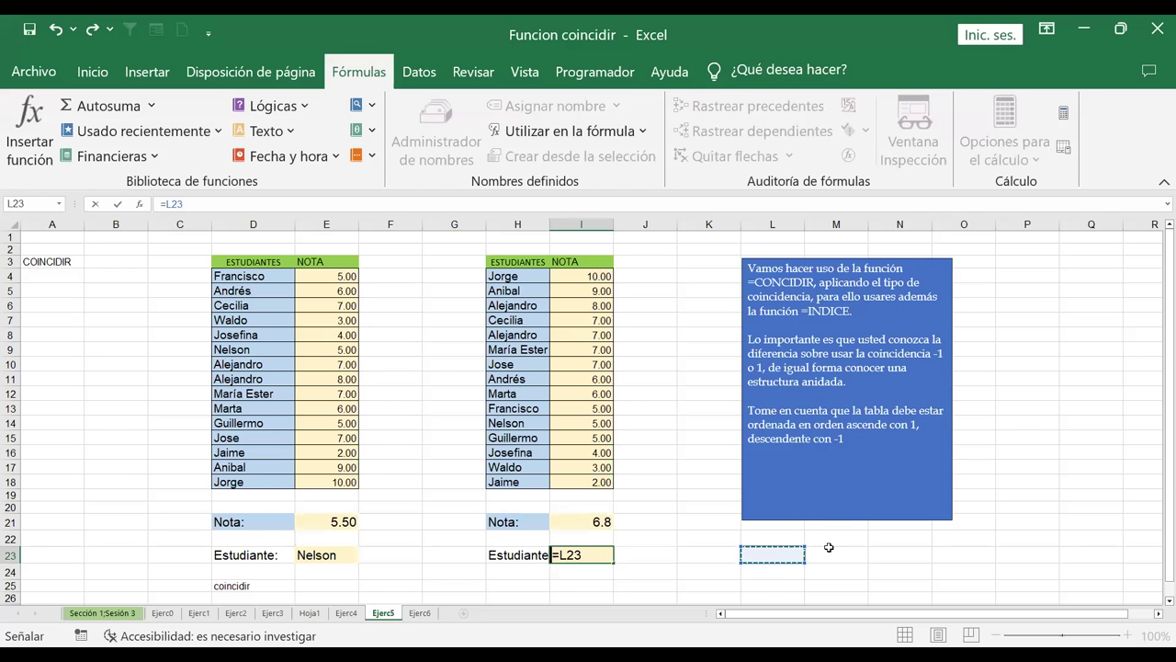
Step: Start an INDICE formula in cell L23 to review the function's argument syntax, and discard the entry
left_click(782, 550)
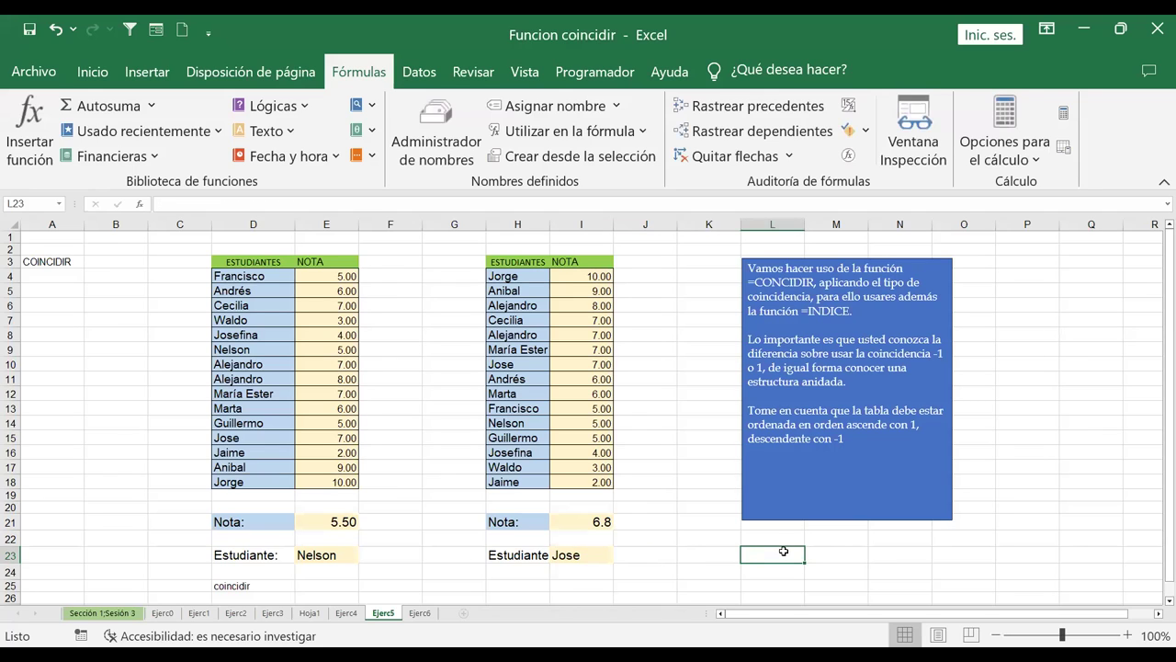
double_click(783, 551)
type("=")
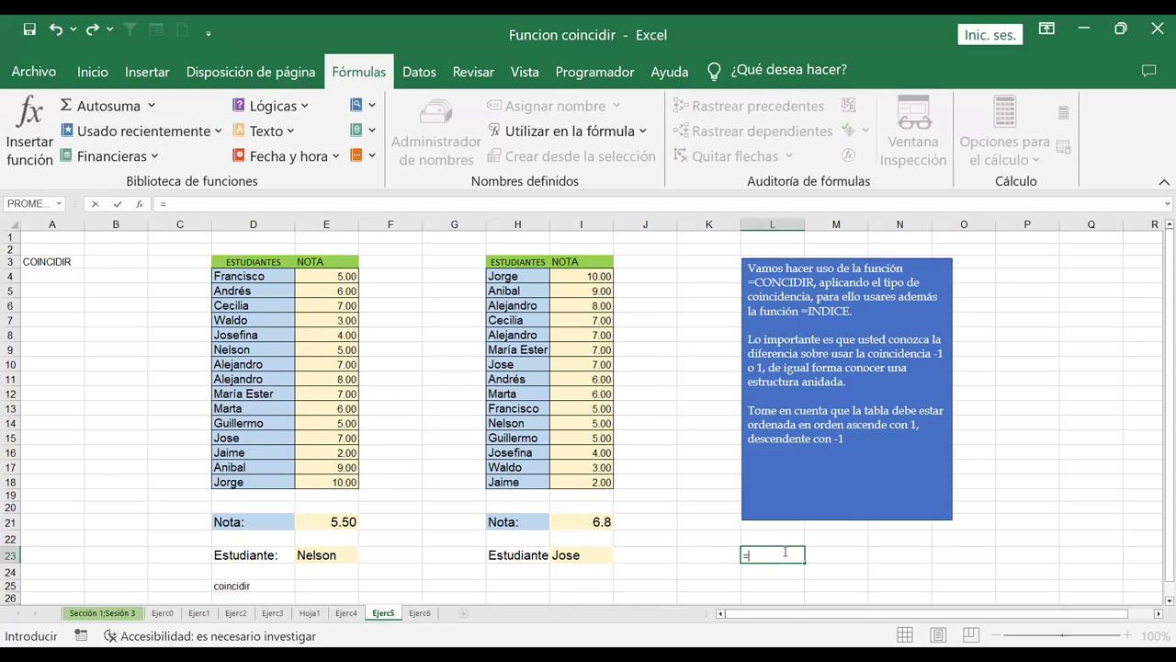
type("inbdice")
key("BackSpace")
key("BackSpace")
key("BackSpace")
key("BackSpace")
key("BackSpace")
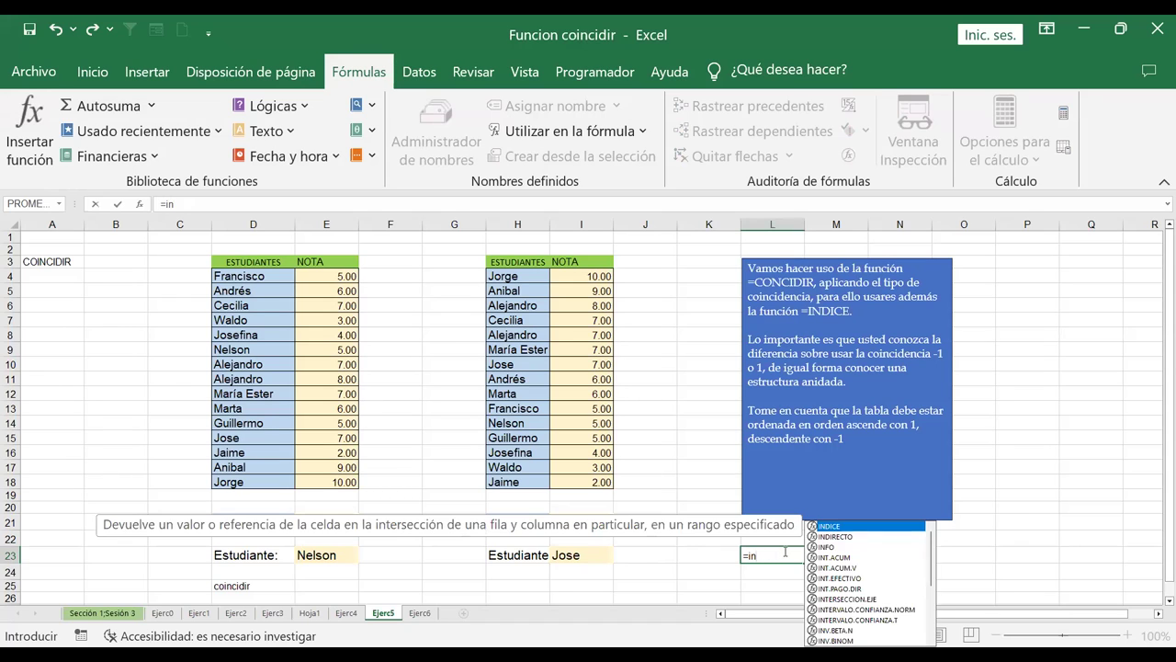
type("dice")
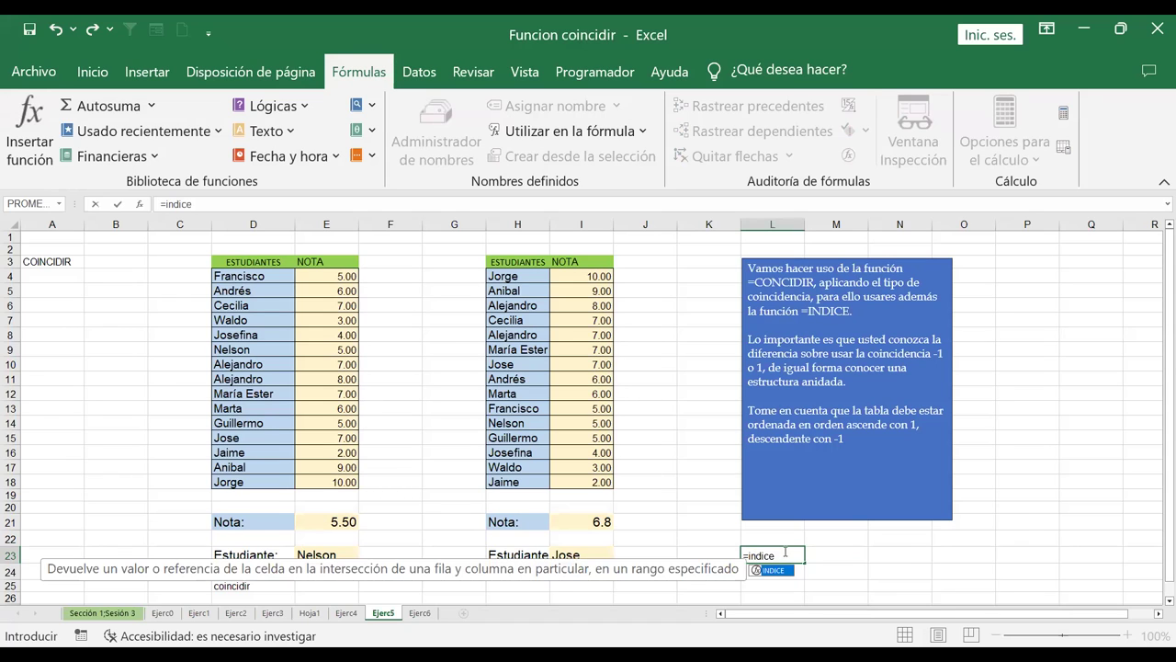
type("(")
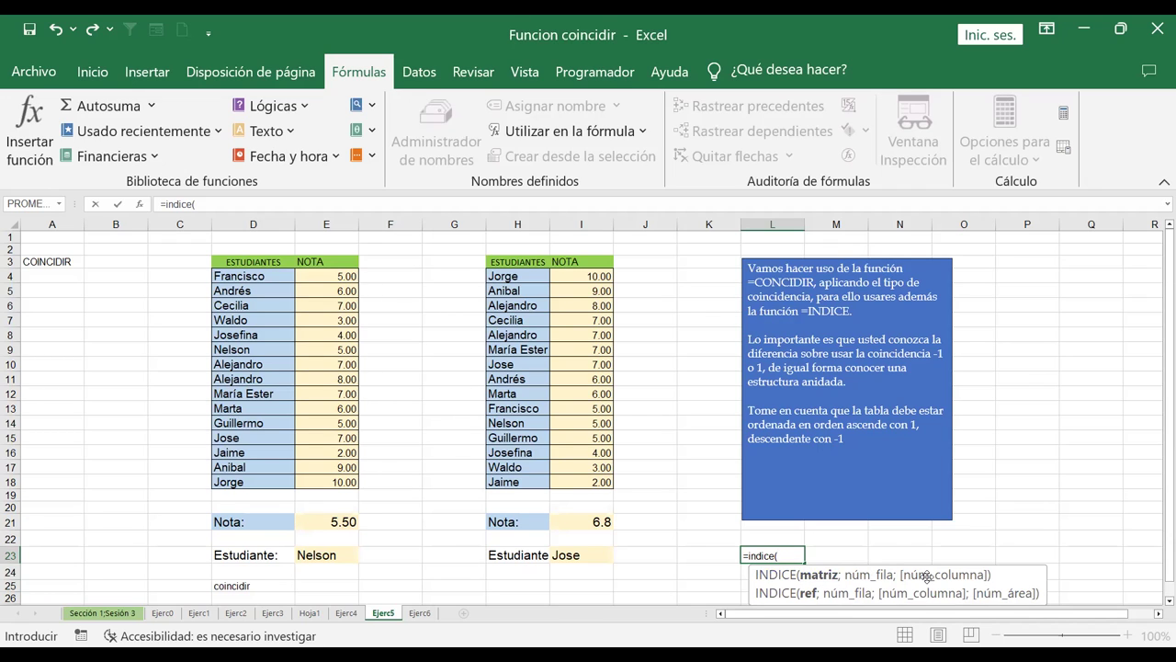
key("Escape")
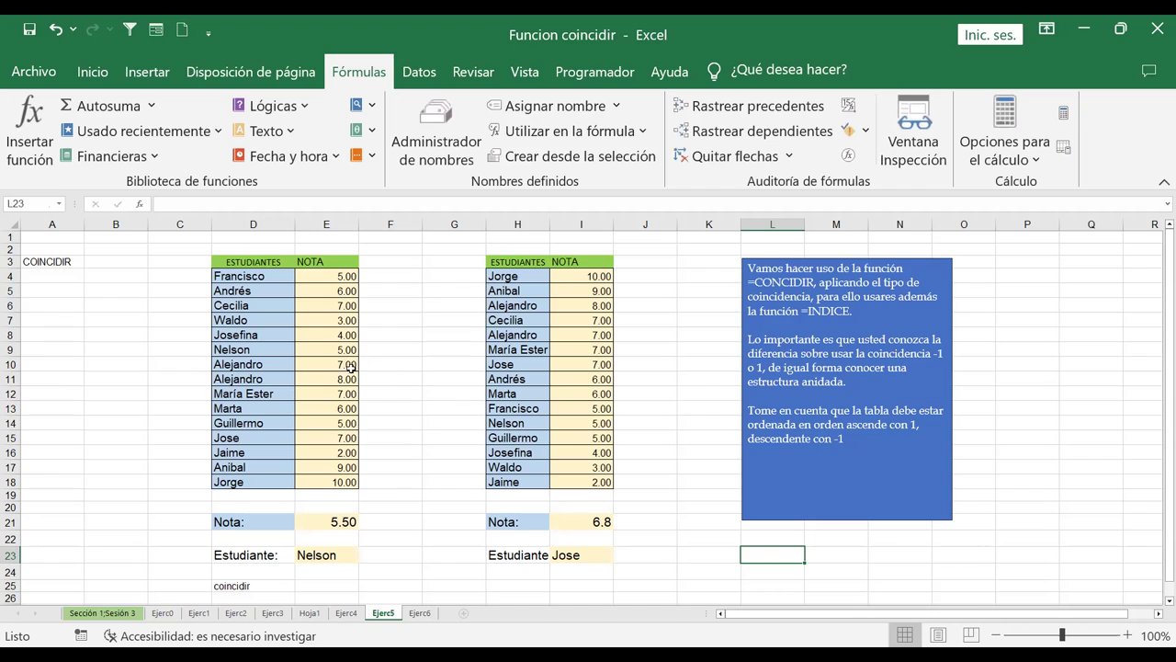
Step: Fill the empty range F3:F18 beside the first student table with orange
left_click(409, 379)
left_click_drag(393, 265, 384, 482)
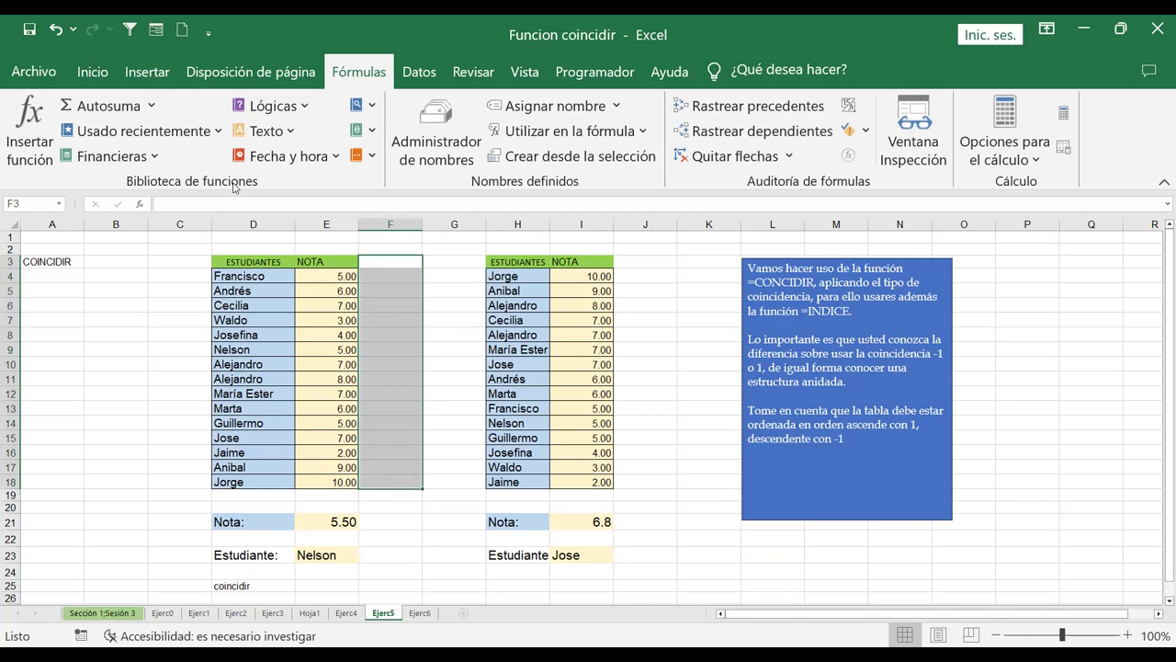
left_click(92, 71)
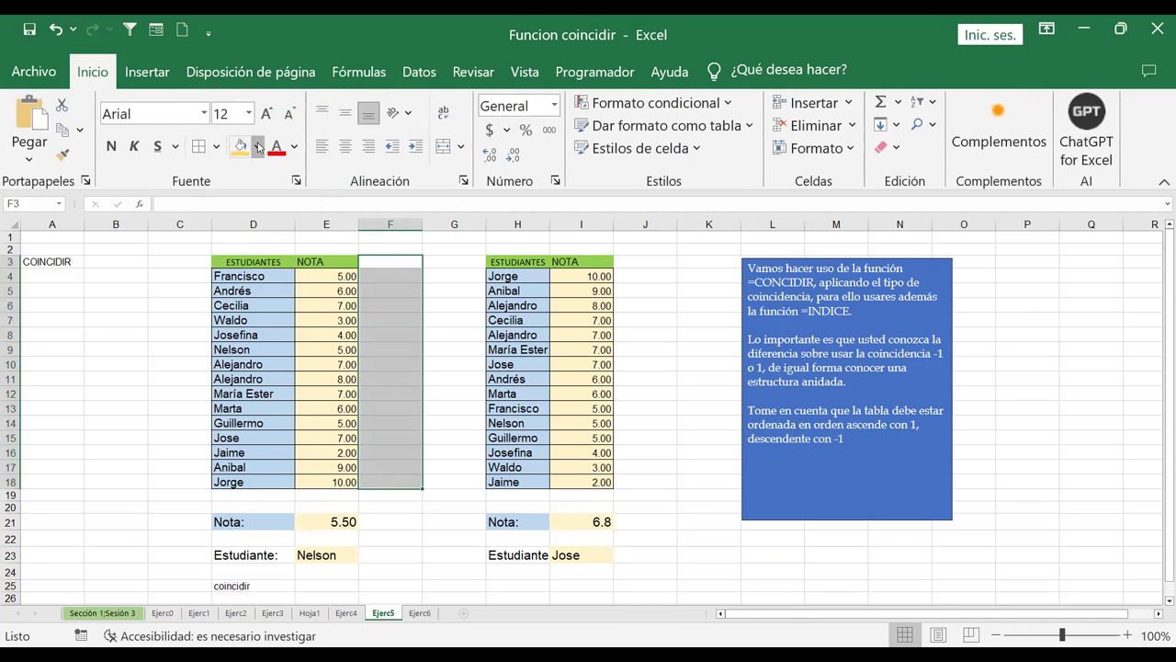
left_click(257, 146)
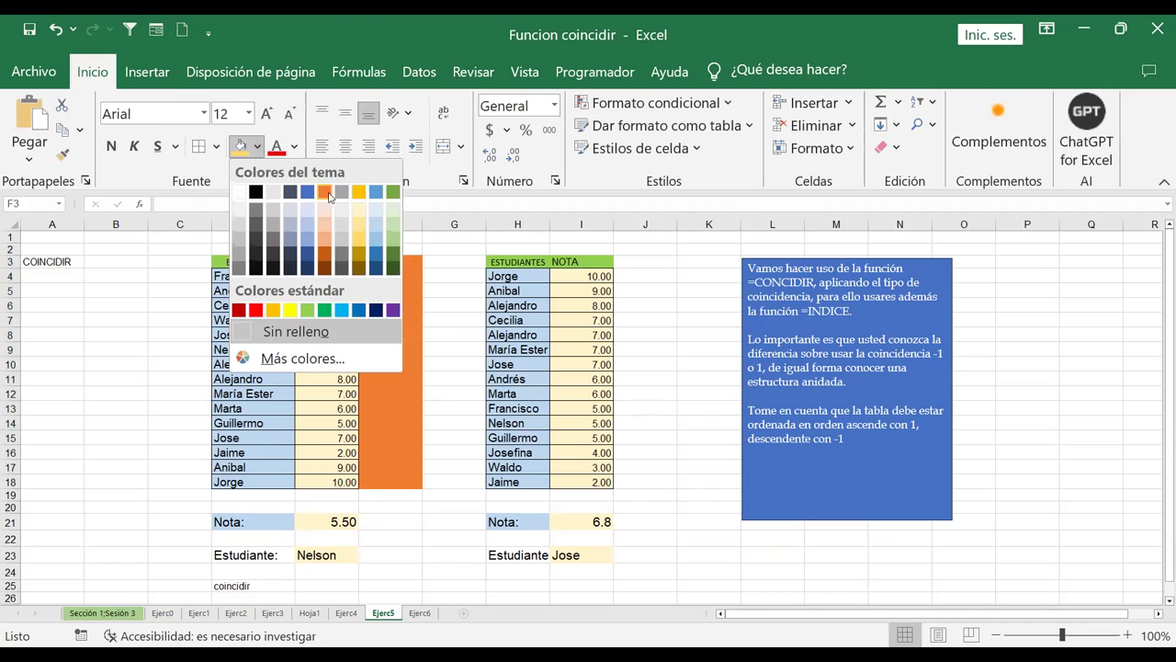
left_click(329, 195)
Step: Apply the same orange fill to the grade in cell E10
left_click(333, 362)
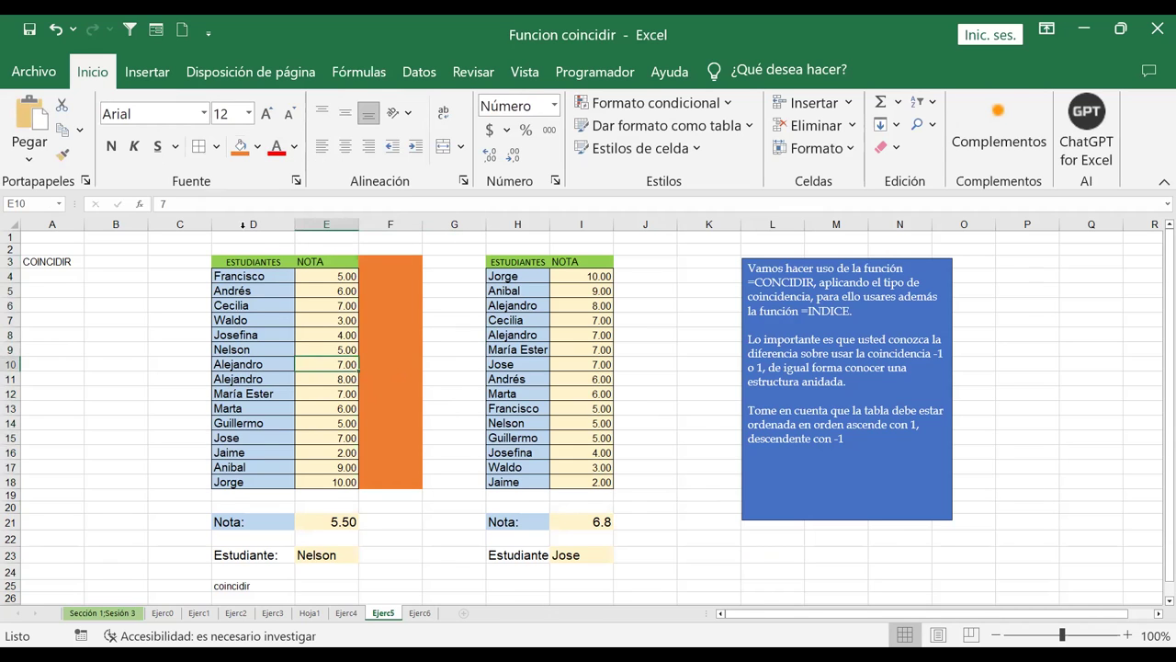
left_click(239, 146)
left_click(464, 279)
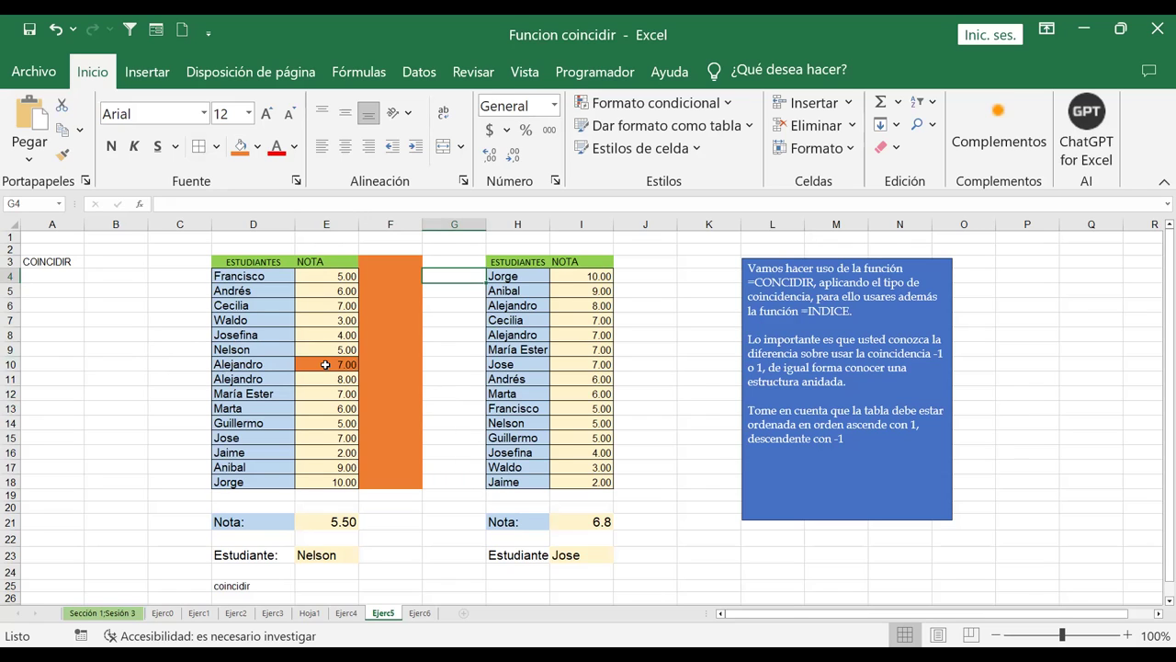
left_click(680, 402)
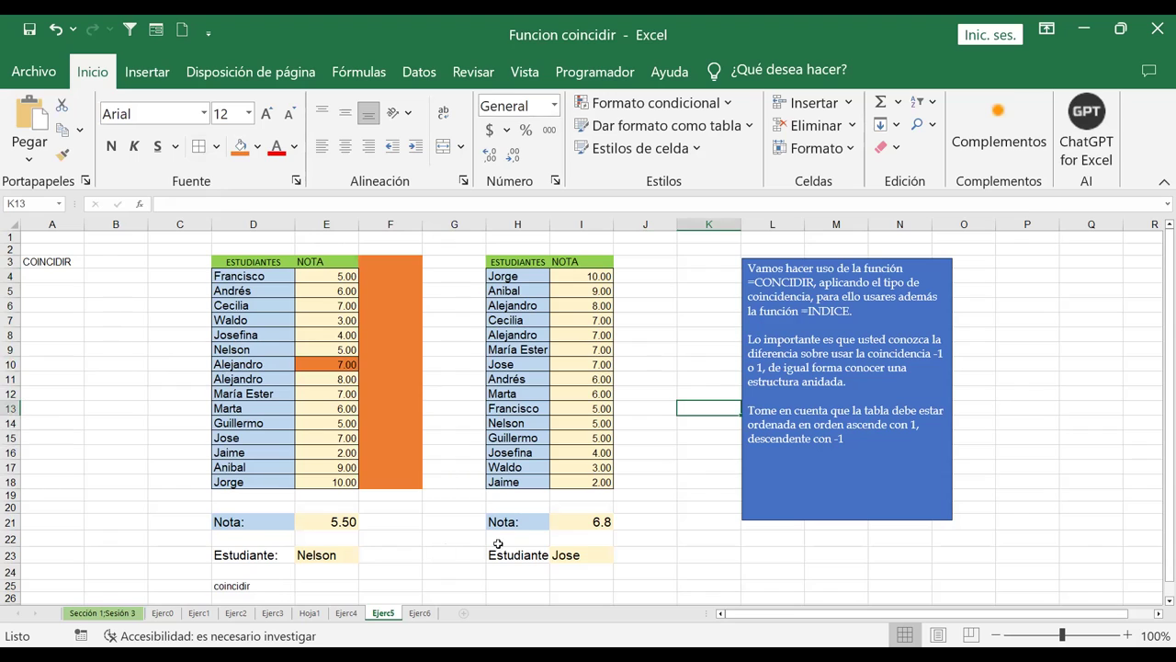
Step: Compare the nested formula in E23 with the INDICE and COINCIDIR formula on the PowerPoint slide
left_click(315, 557)
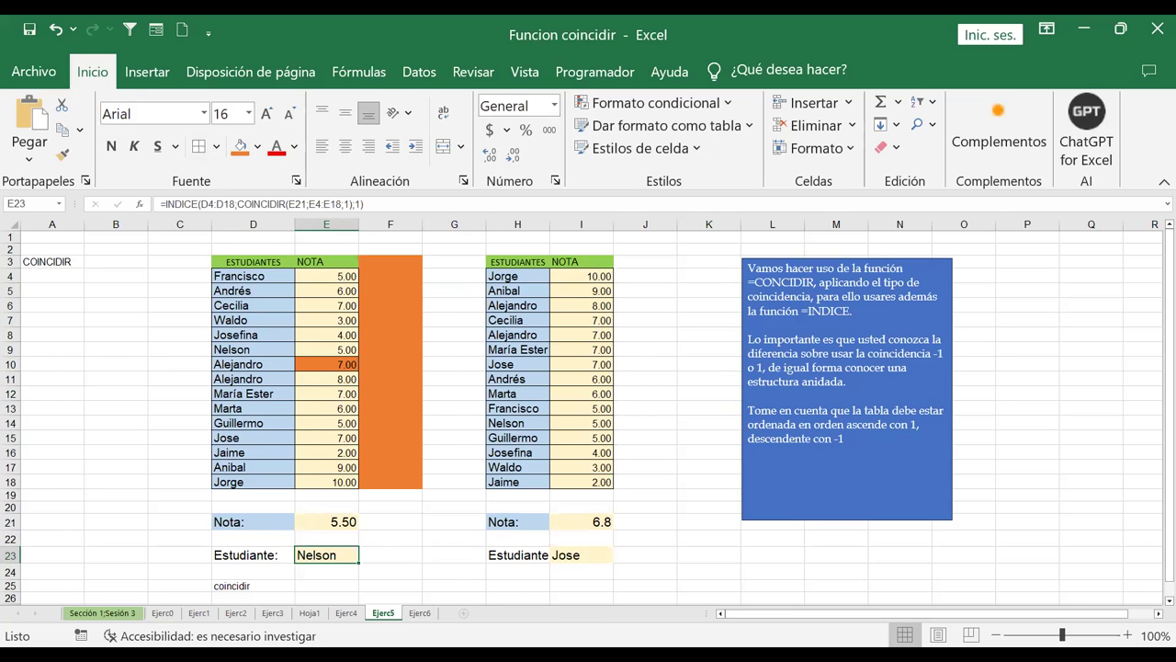
key("alt+Tab")
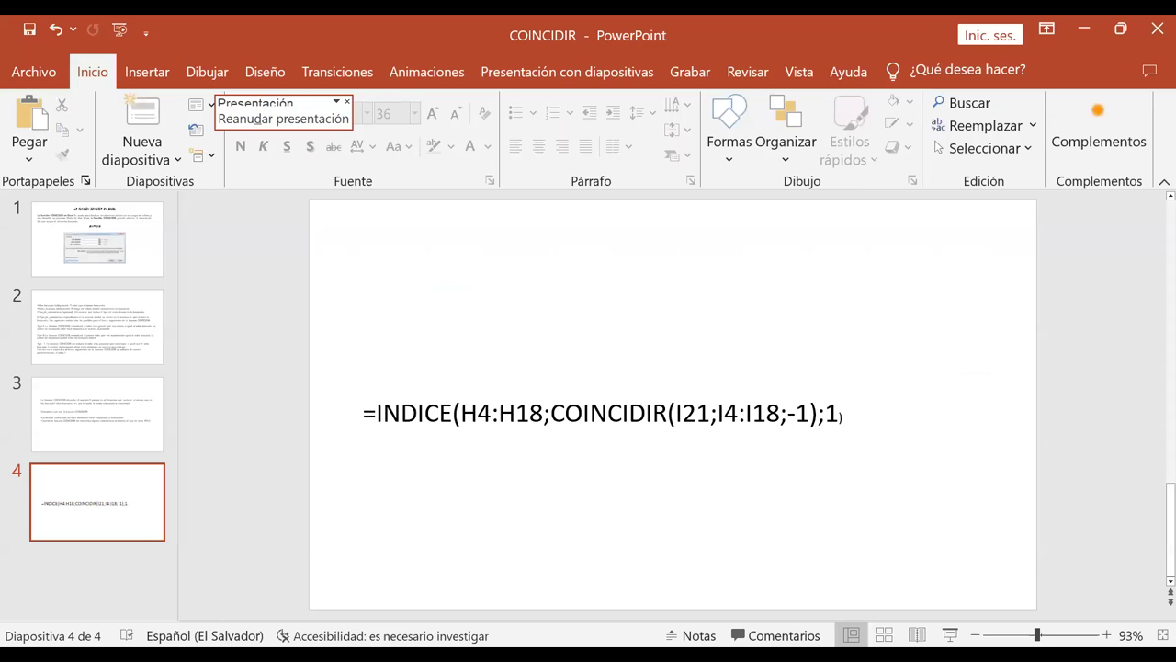
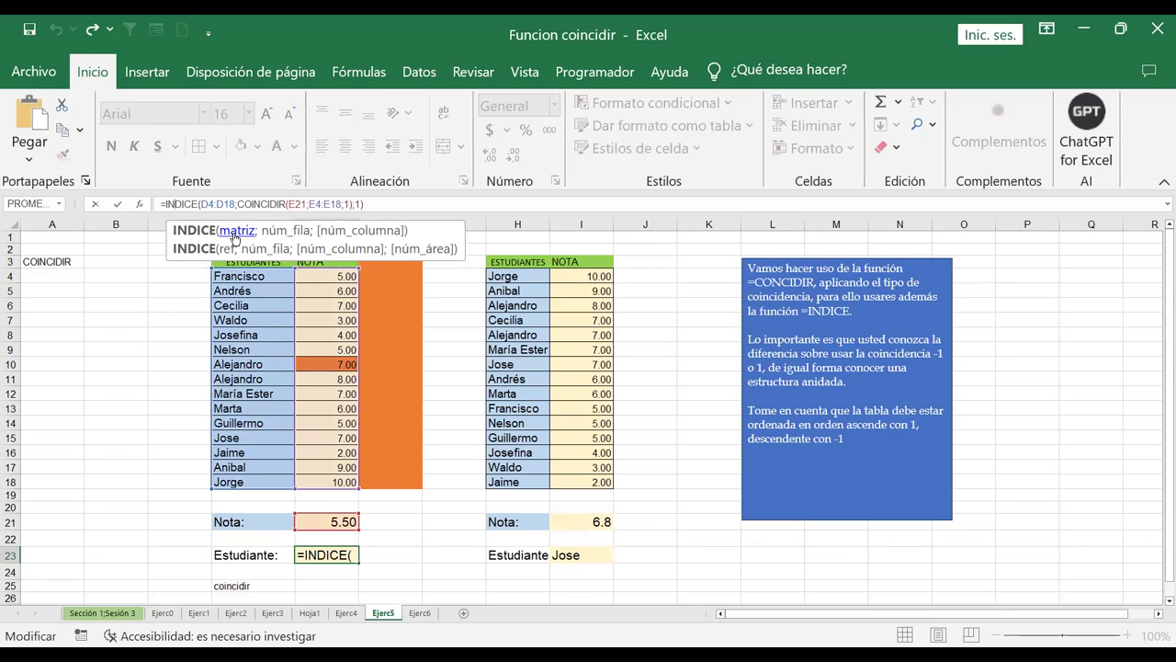
Step: Examine the matriz, núm_fila and núm_columna arguments of the nested INDICE formula in E23, leaving the formula as it is
left_click(235, 235)
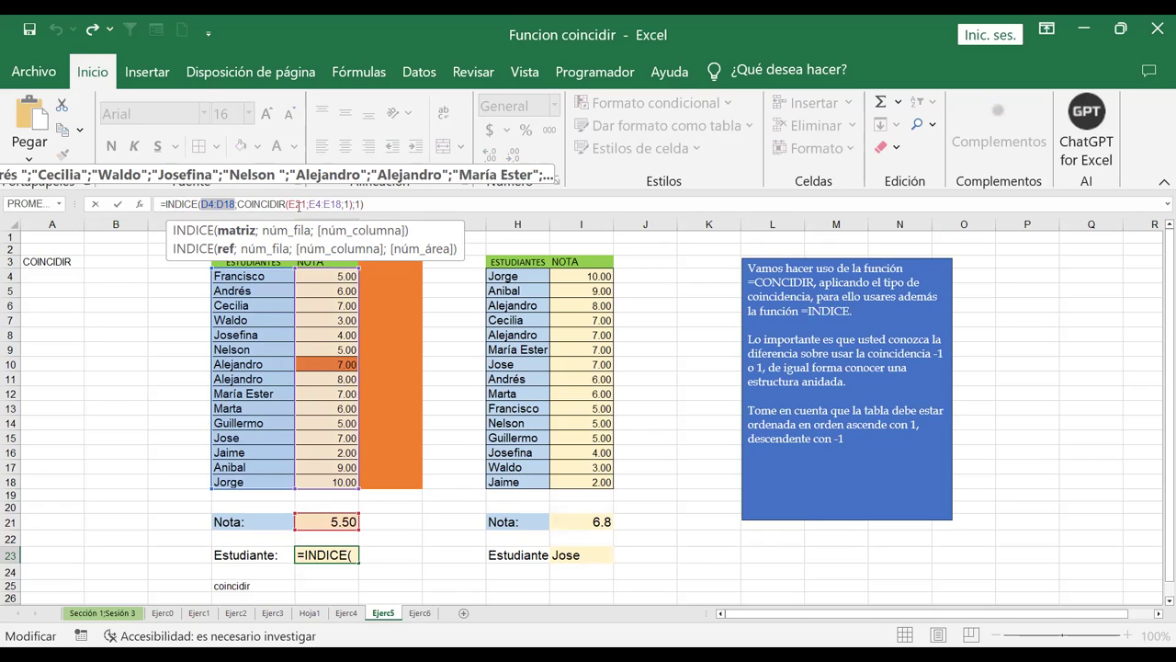
left_click(299, 205)
left_click(299, 206)
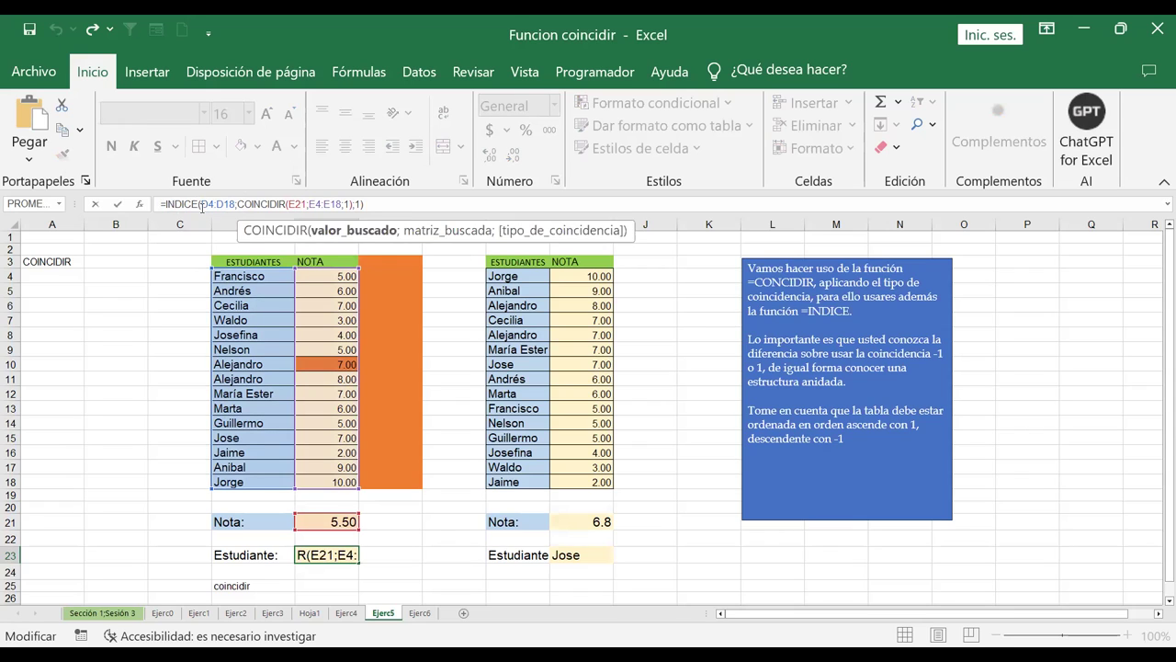
left_click(201, 204)
left_click(234, 237)
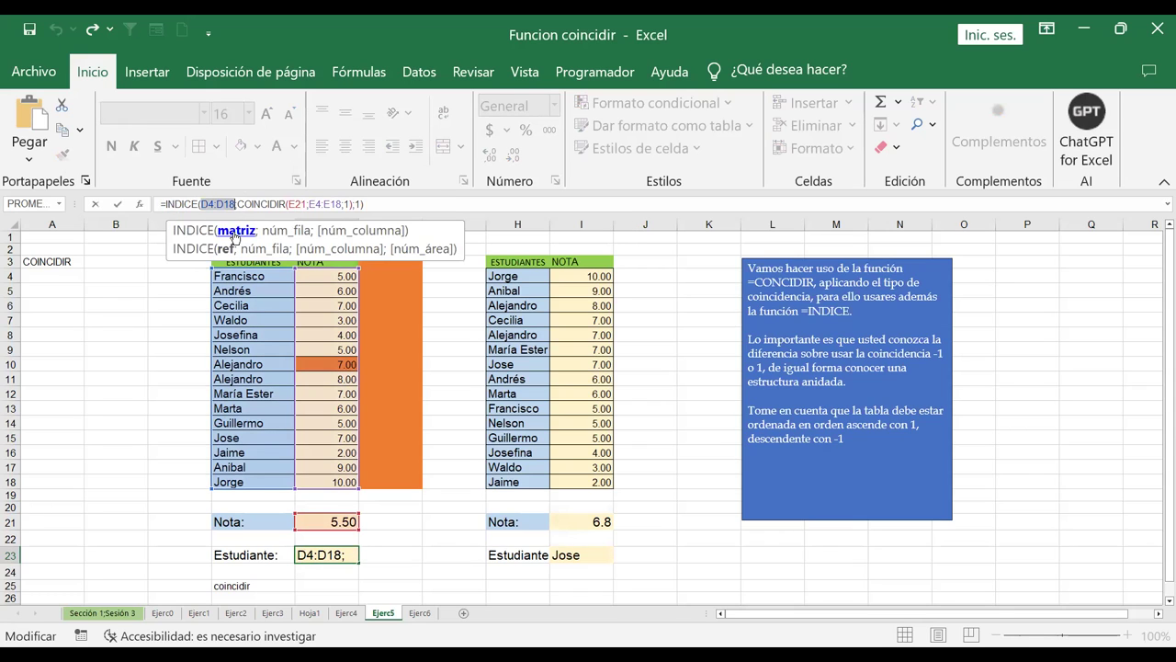
left_click(282, 235)
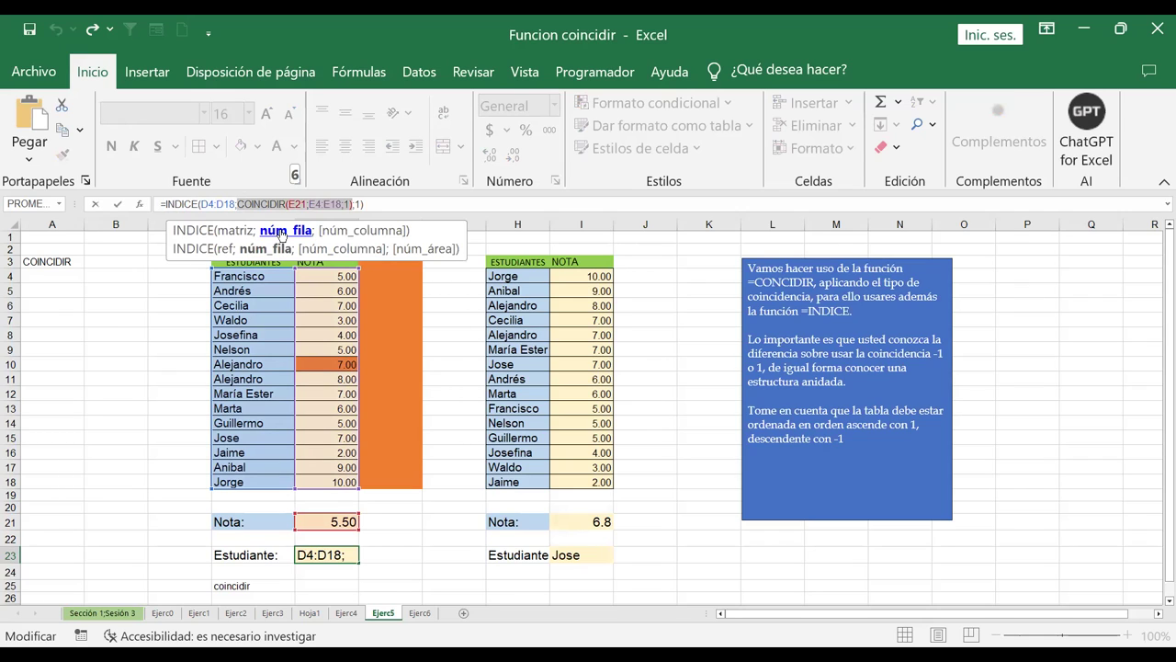
left_click(353, 235)
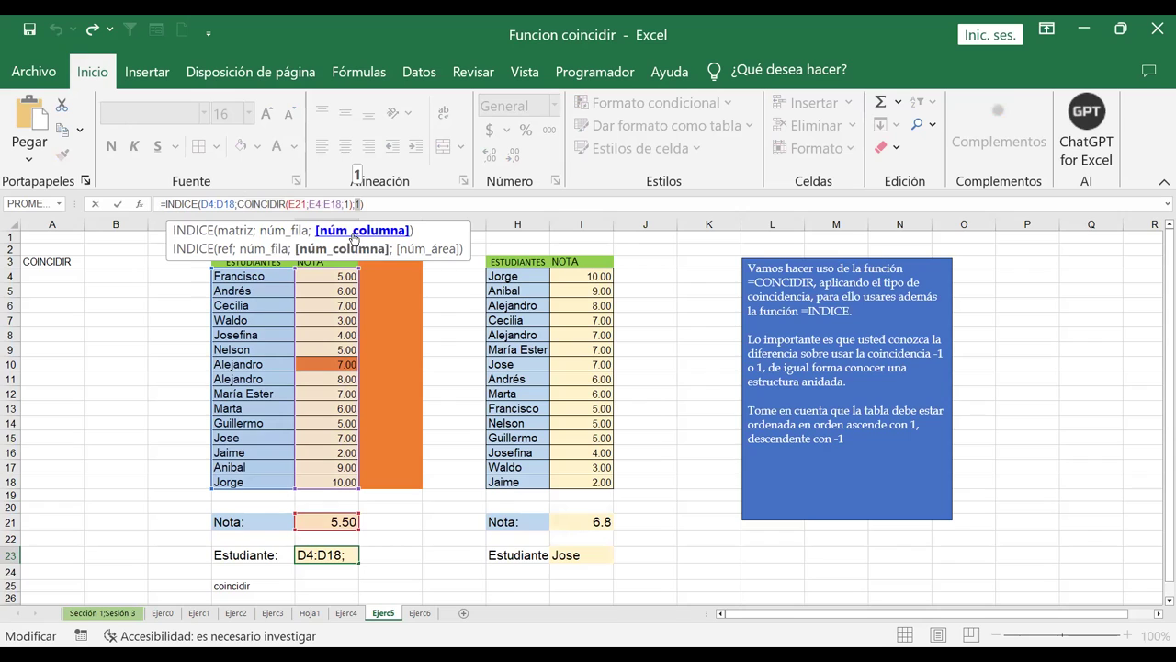
left_click(241, 204)
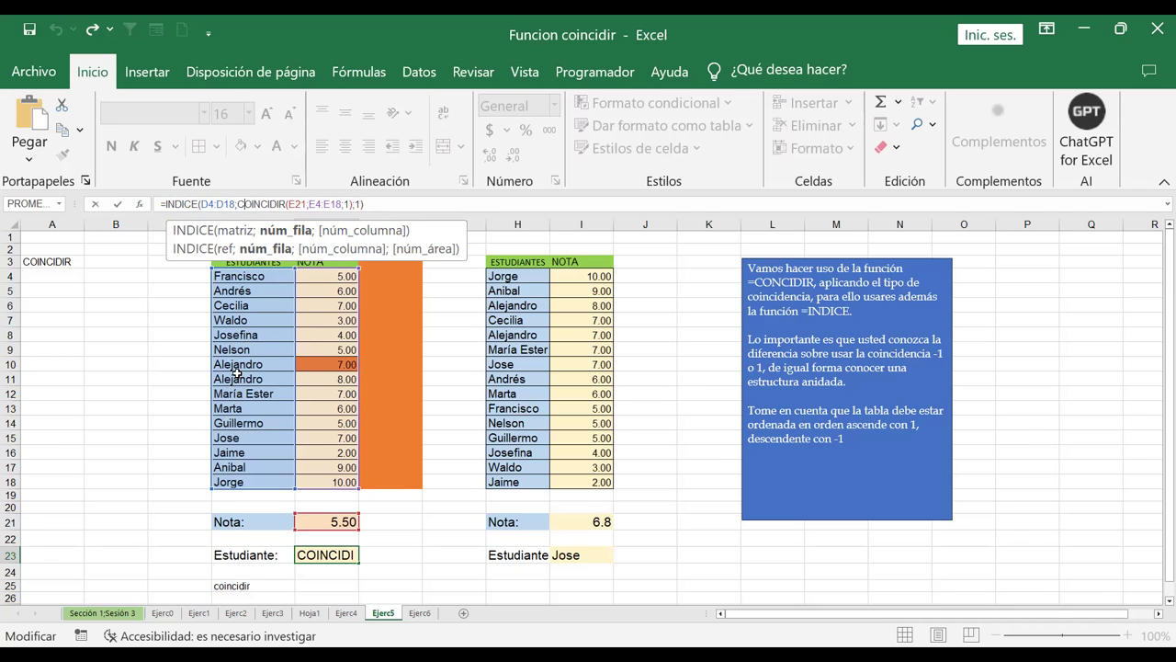
key("ctrl+Return")
left_click(404, 552)
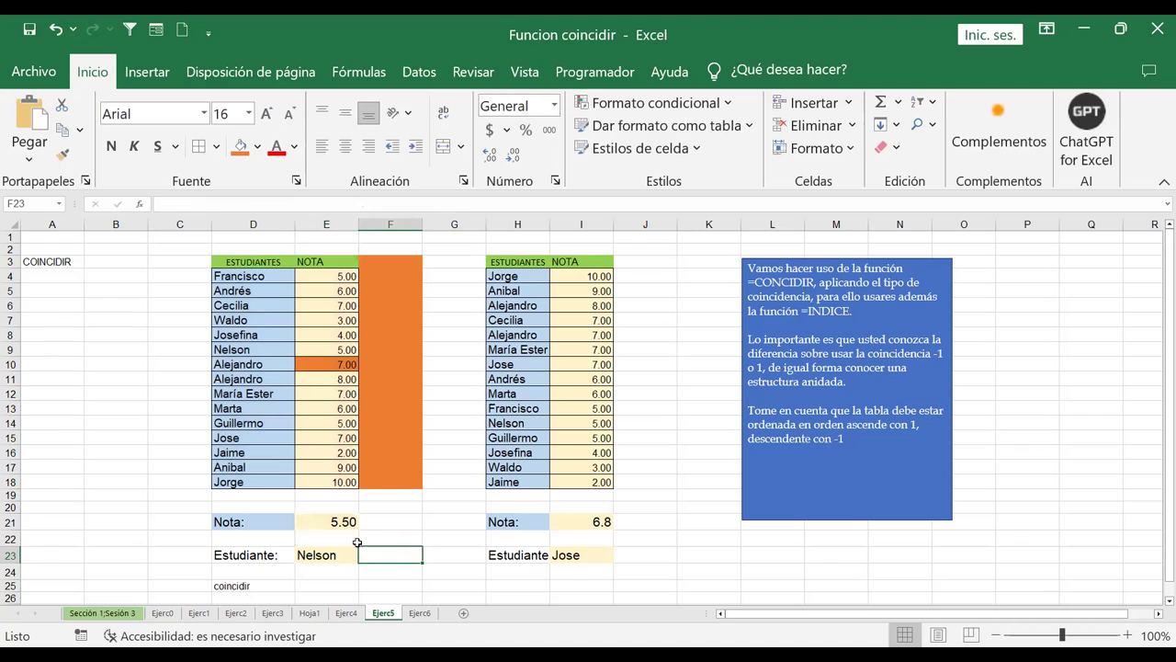
Step: Sort the first student table by the grades in E4:E18 from smallest to largest, expanding the selection
left_click(331, 522)
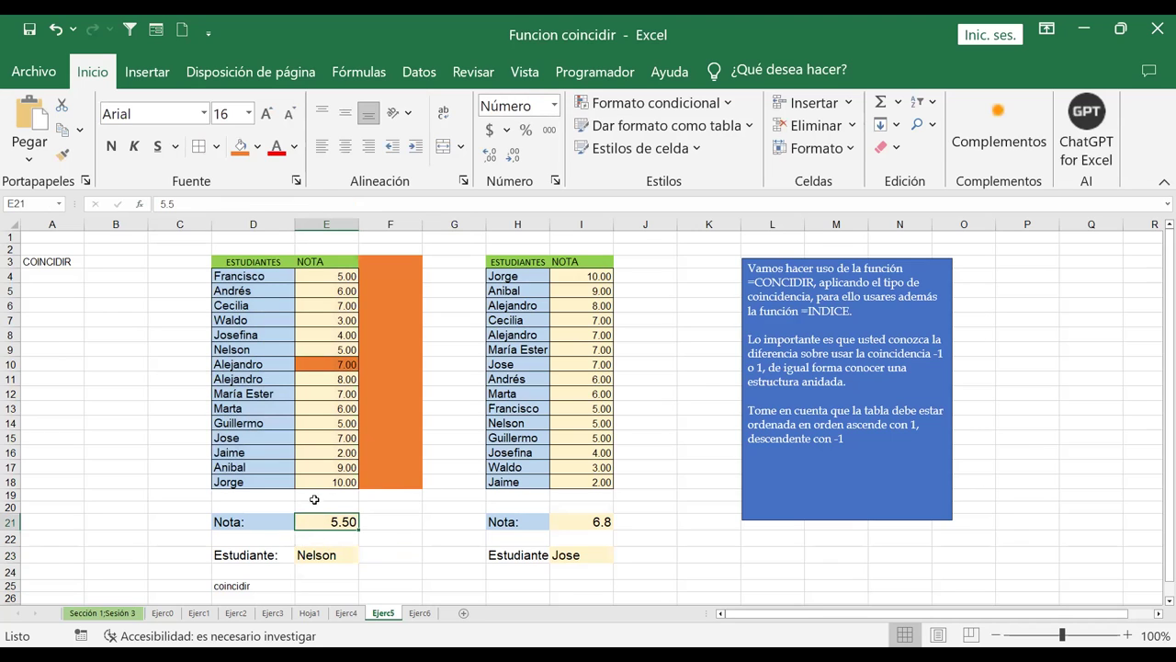
left_click_drag(333, 276, 349, 481)
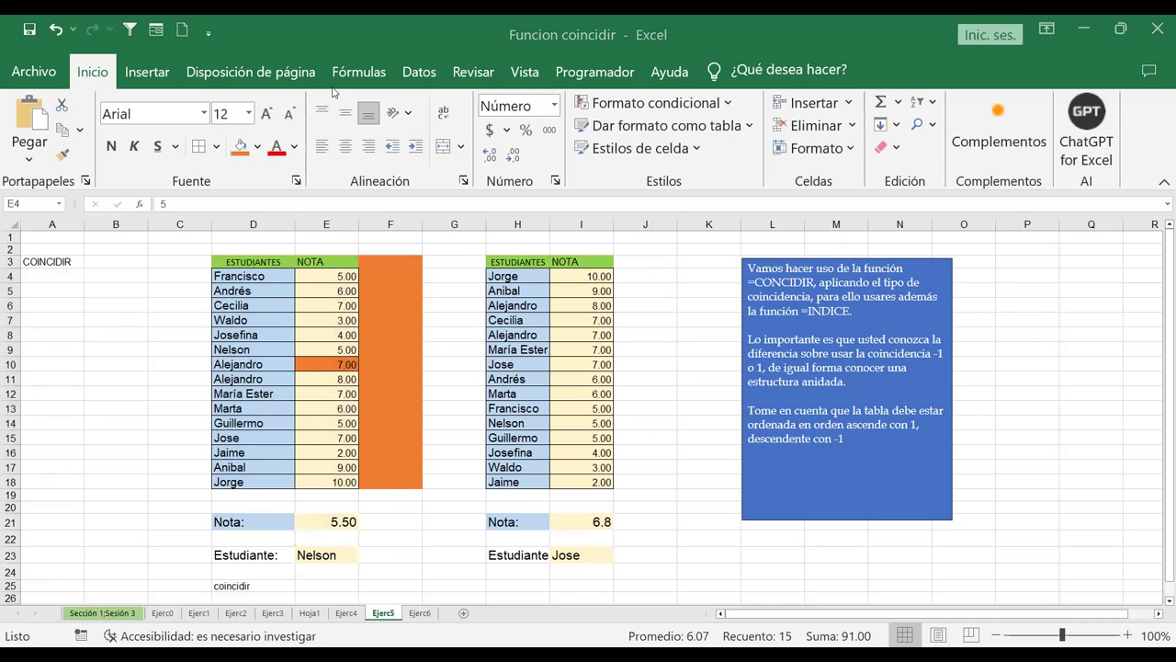
left_click(419, 74)
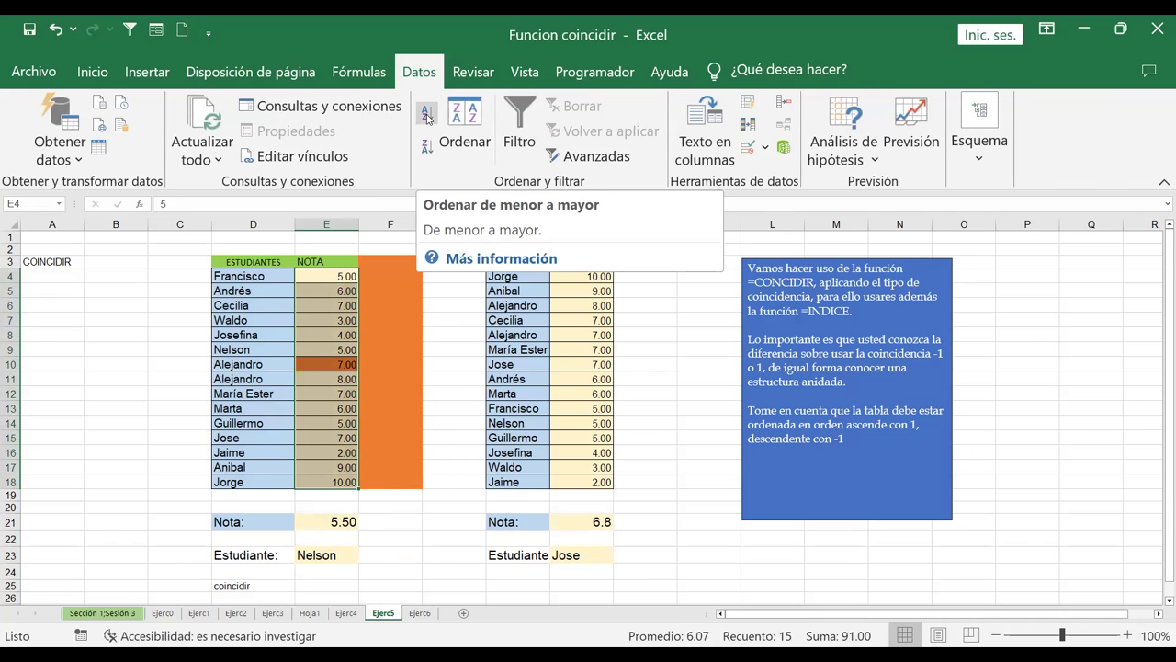
left_click(426, 116)
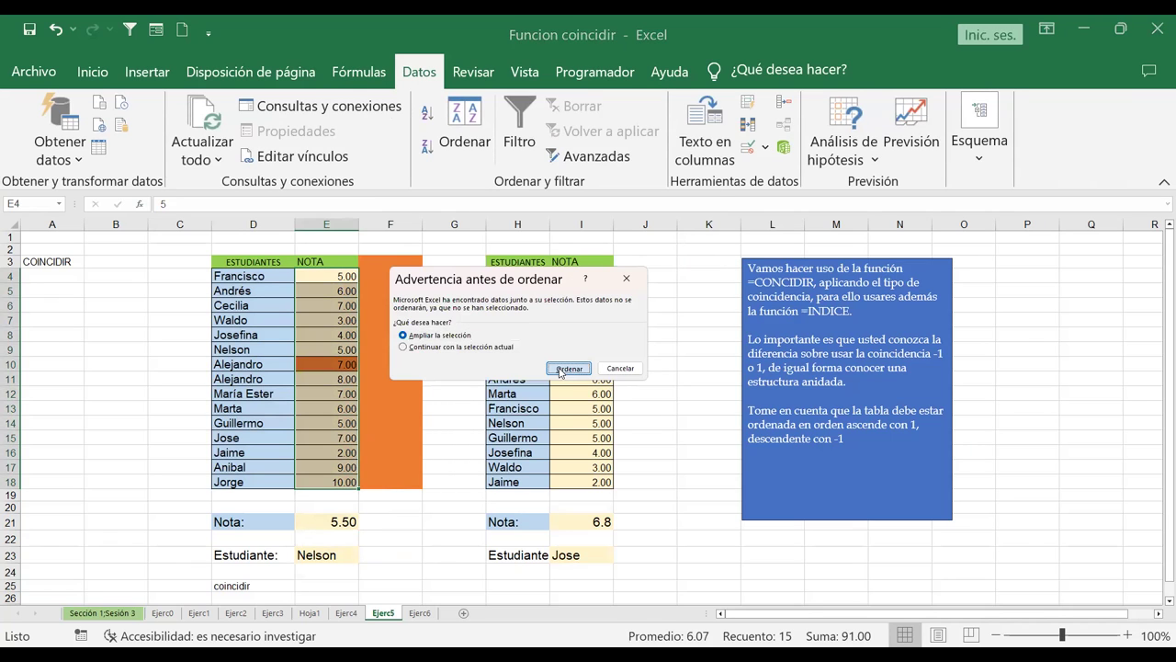
key("Return")
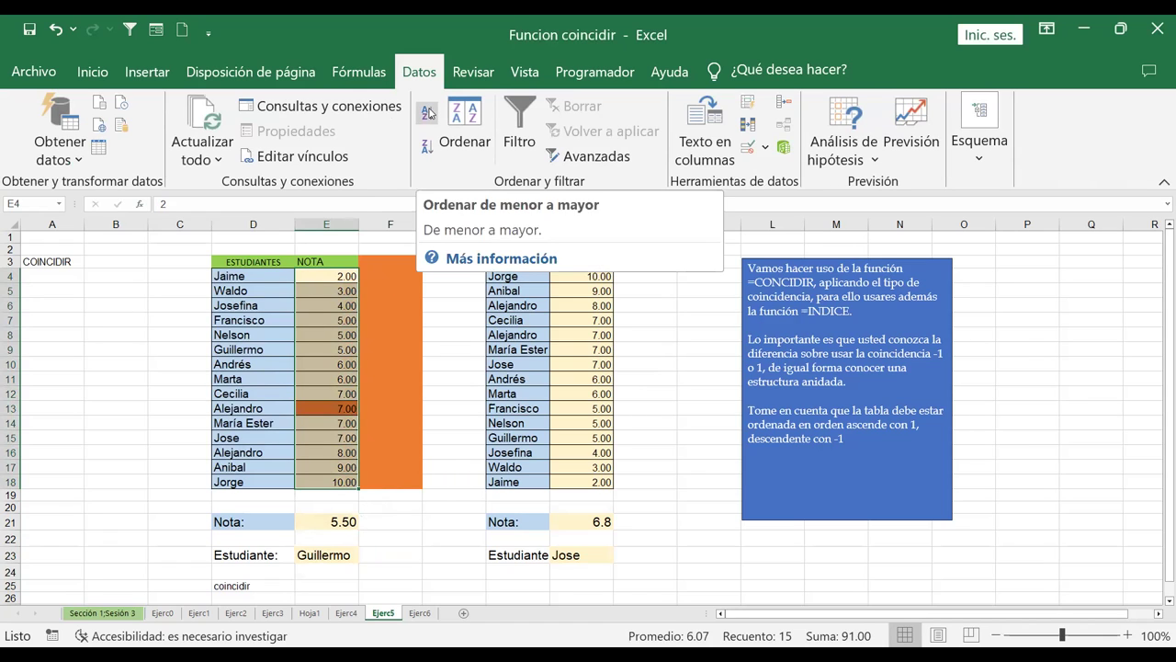
Step: Sort the second student table by the grades in I4:I18 from largest to smallest, expanding the selection
left_click(580, 276)
left_click_drag(580, 275, 580, 482)
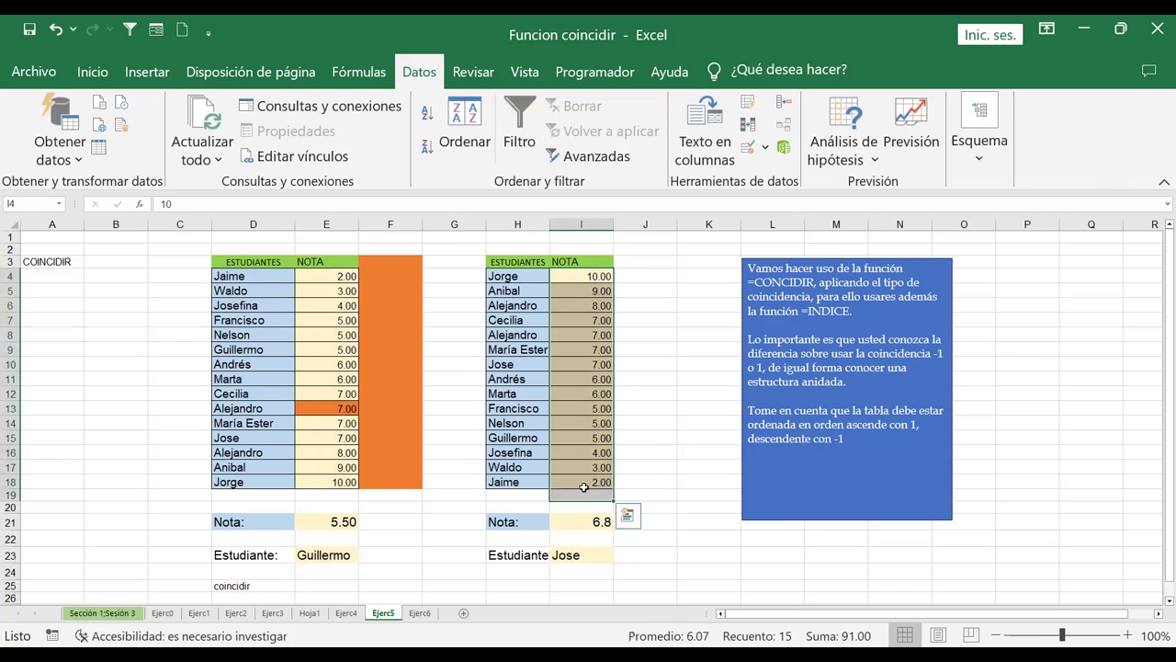
left_click(586, 481)
left_click_drag(582, 276, 583, 482)
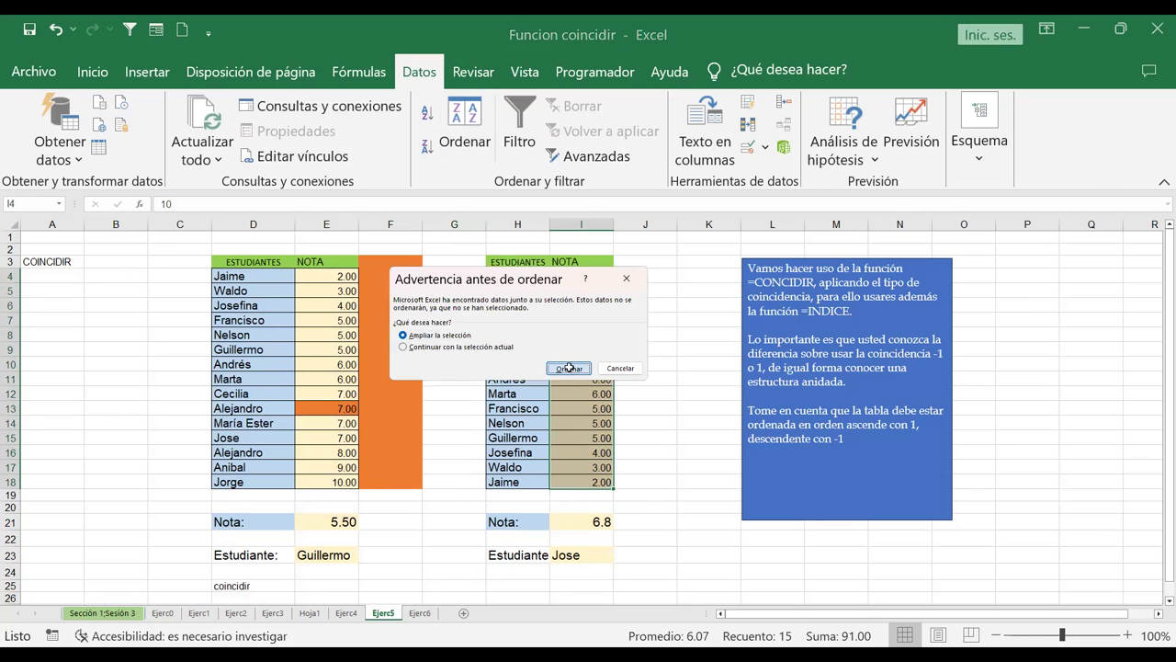
left_click(568, 366)
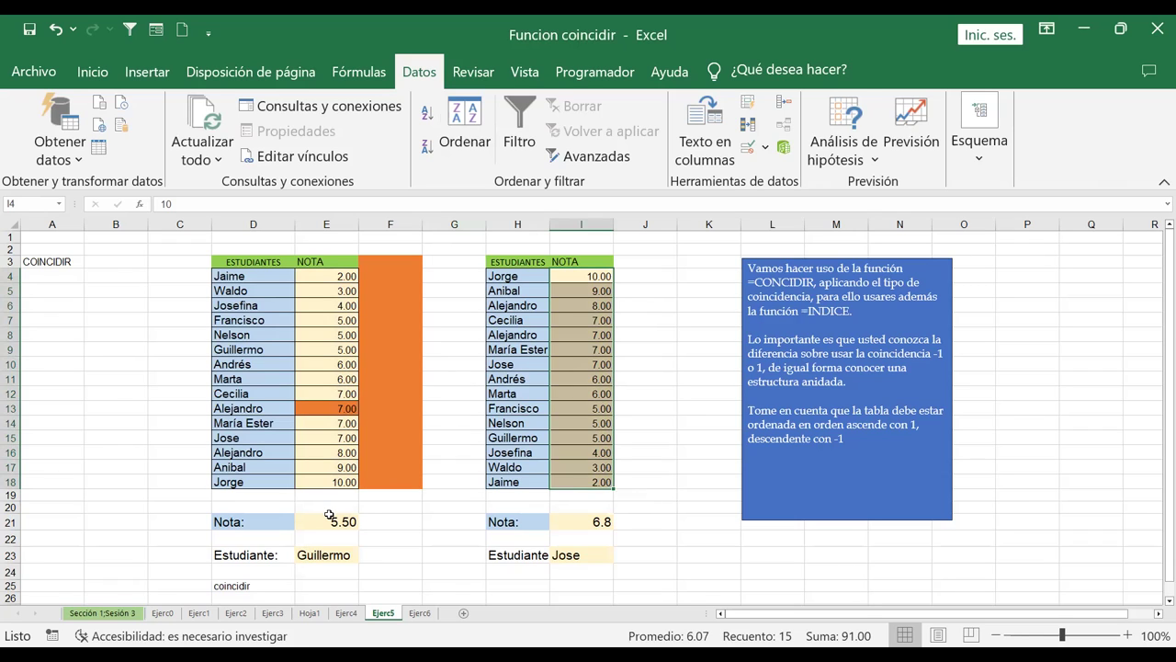
Step: Check the formula in E23 and set the lookup grade in E21 to 7
left_click(322, 551)
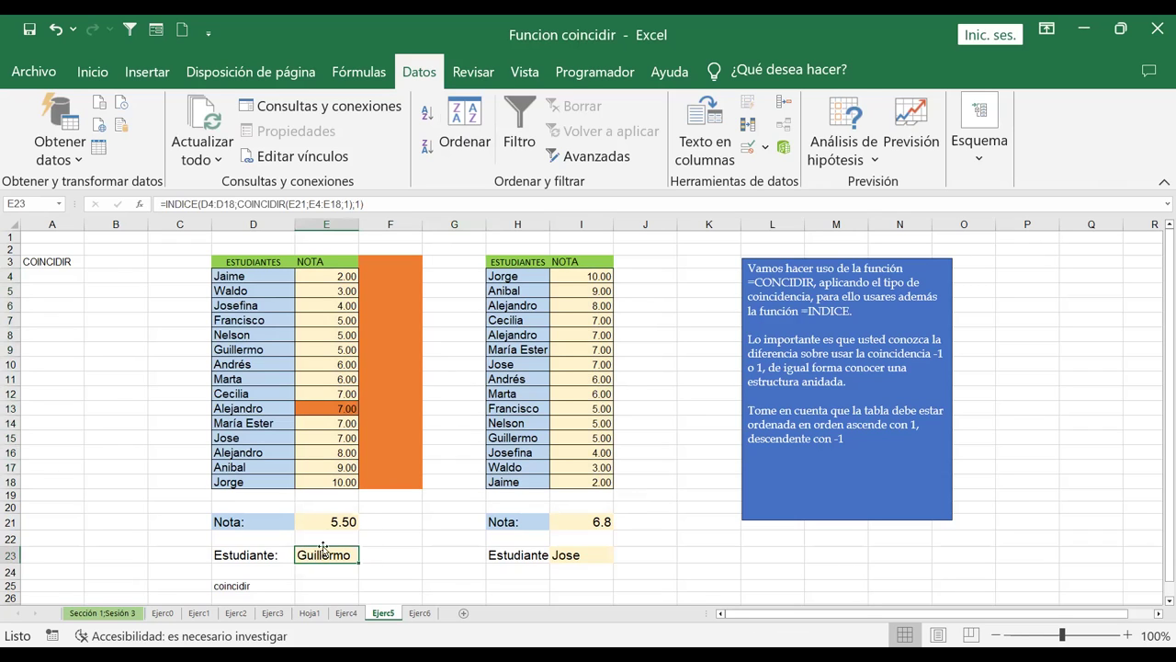
left_click(328, 524)
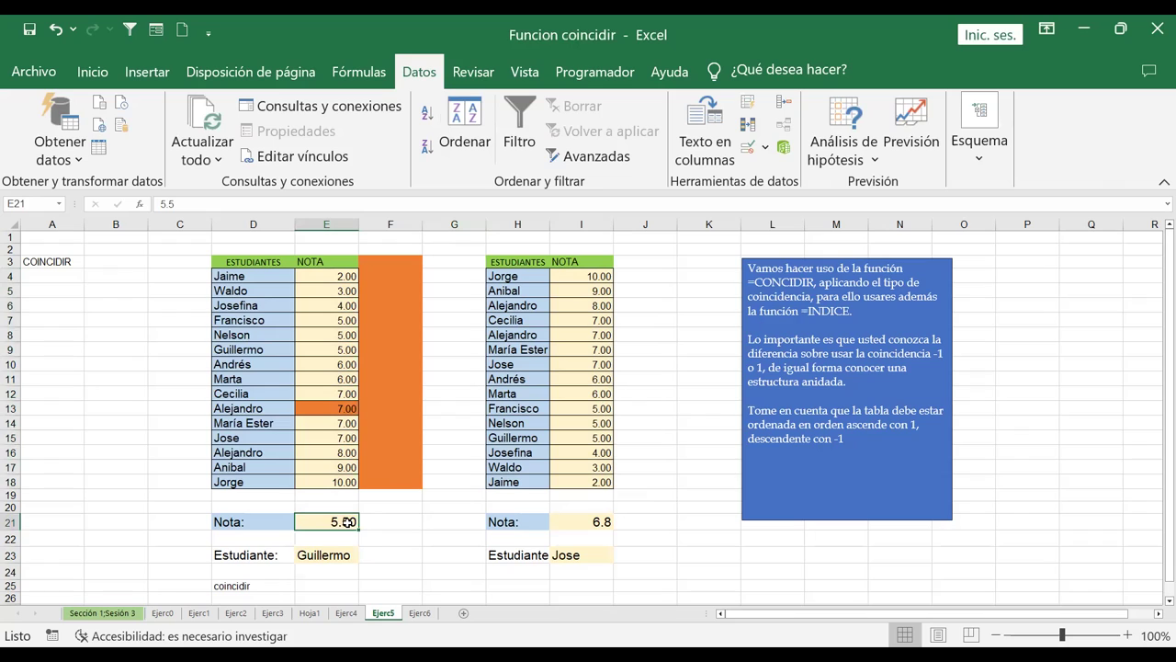
key("Delete")
type("7")
key("Return")
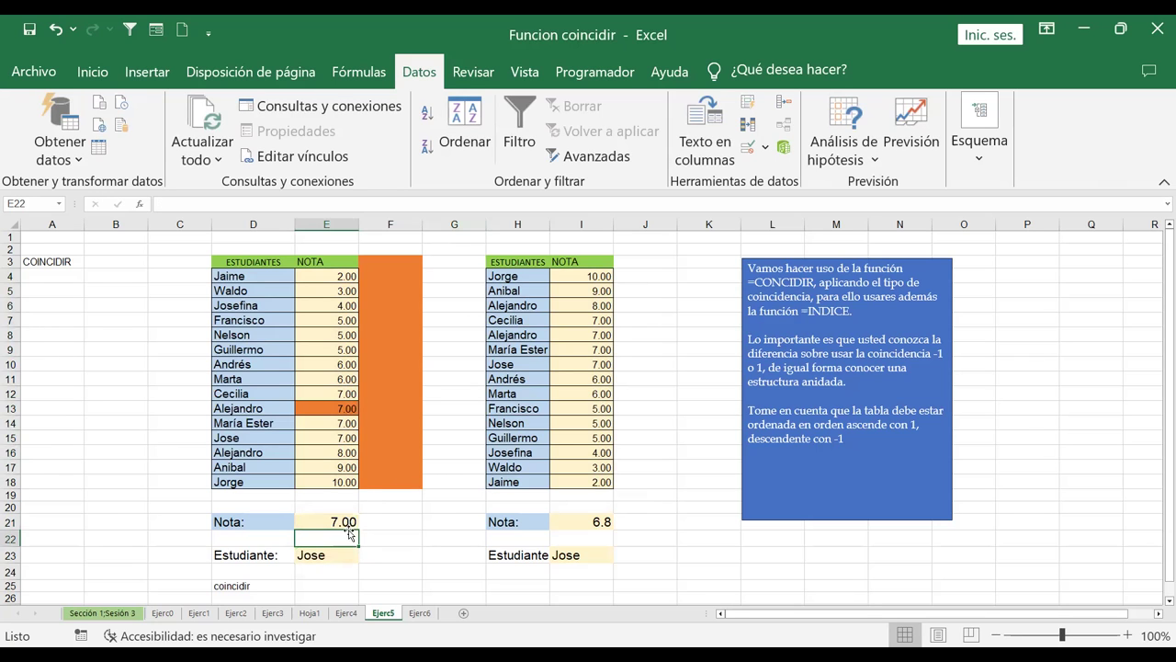
Step: Replace the orange fill of grade cell E13 with the light gold theme colour used by the other grades
left_click(333, 410)
left_click(92, 71)
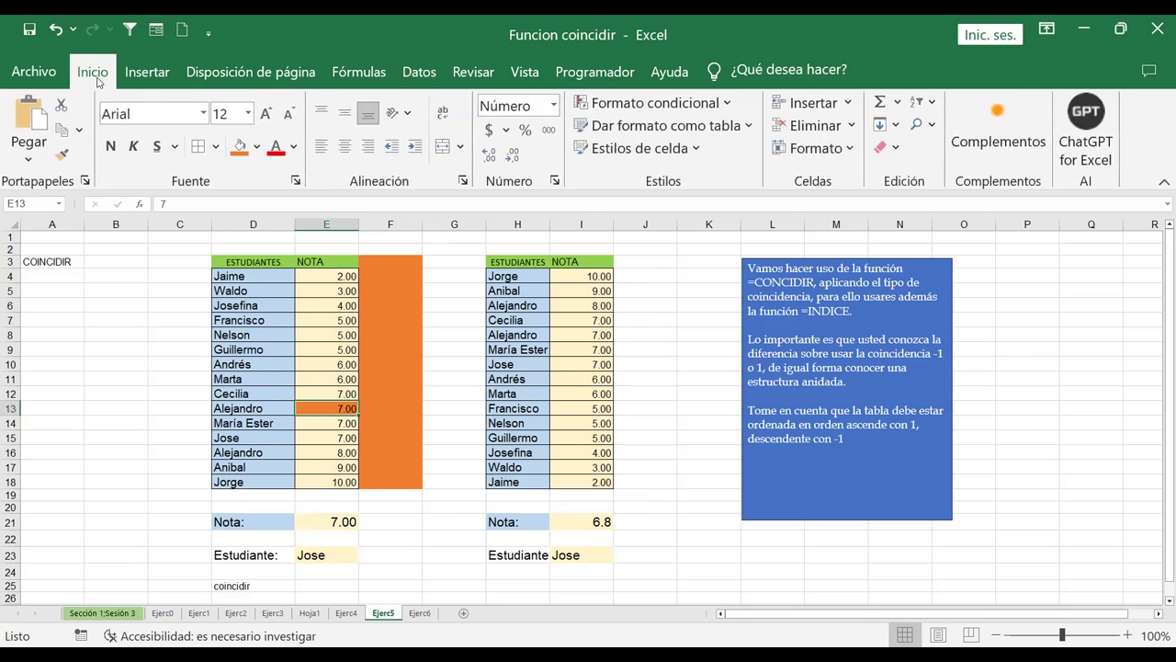
left_click(257, 146)
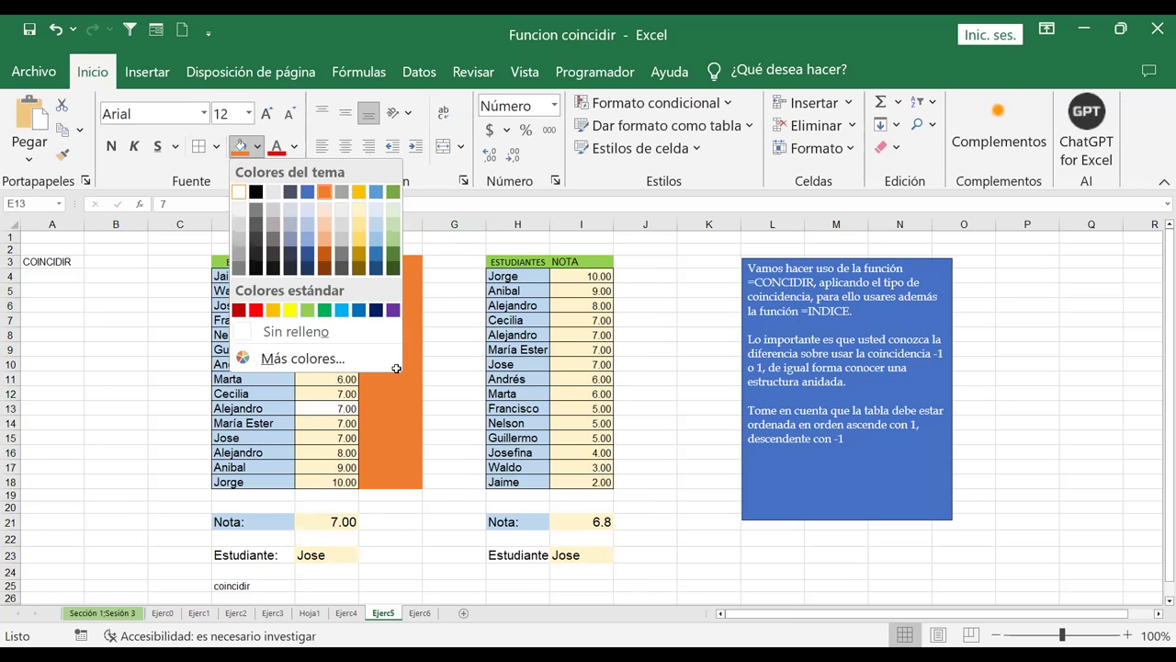
left_click(241, 195)
left_click(391, 379)
left_click(320, 413)
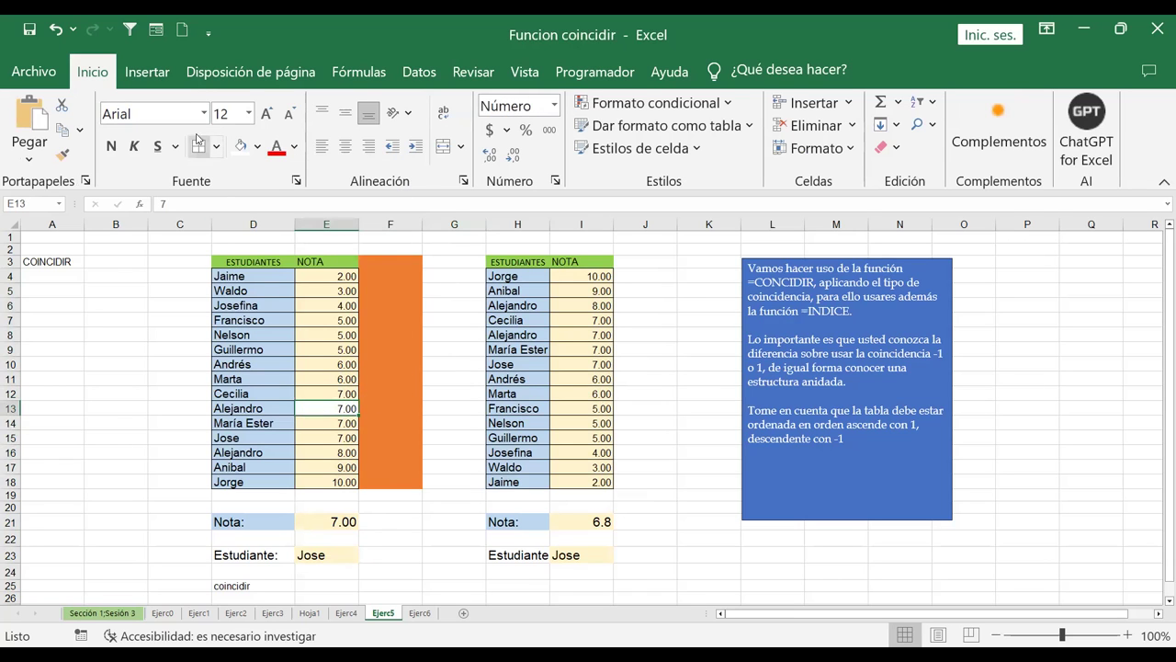
left_click(257, 150)
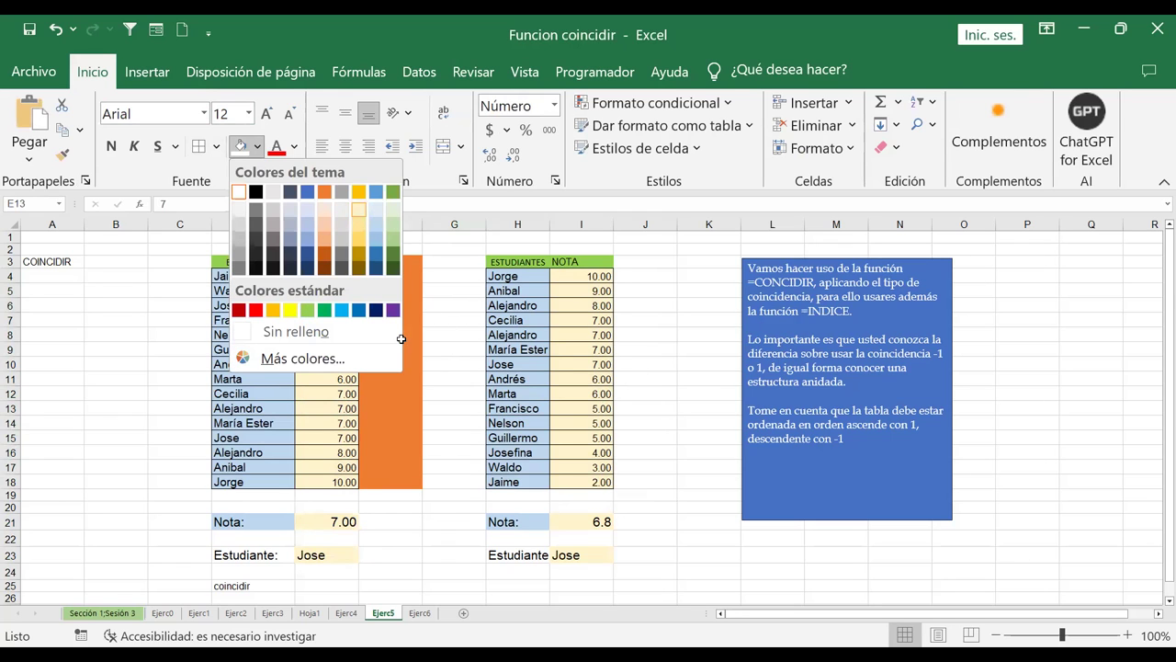
left_click(359, 215)
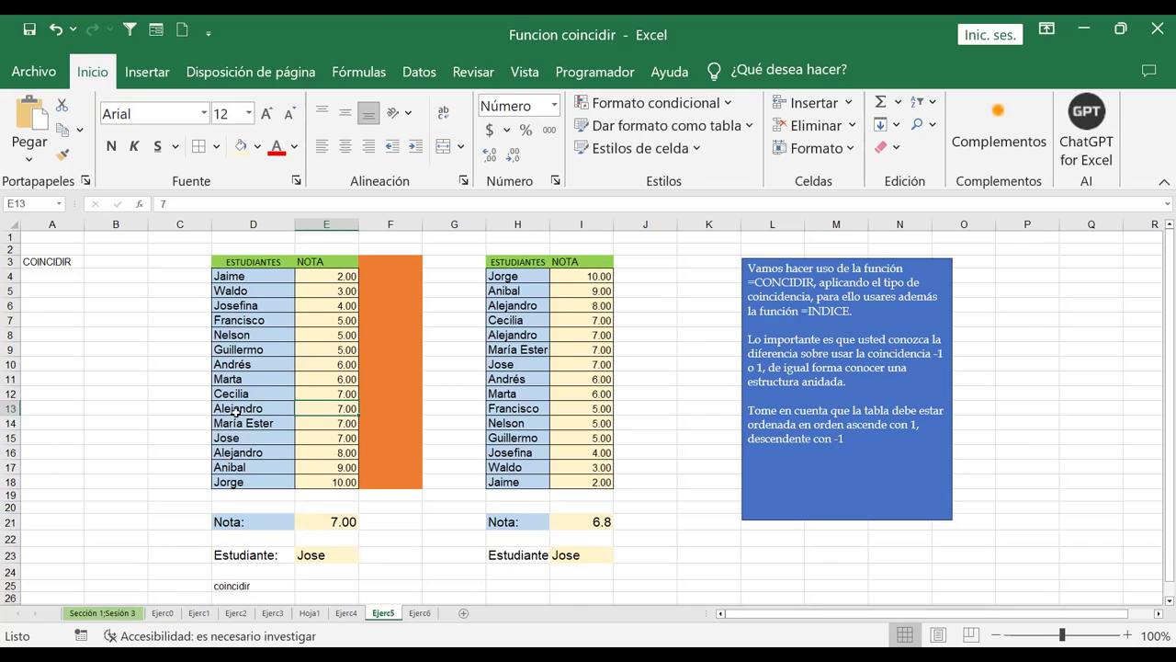
Step: Compare the repeated grades in E13 and E15, and set the lookup grade in E21 to 3.9
left_click(326, 439)
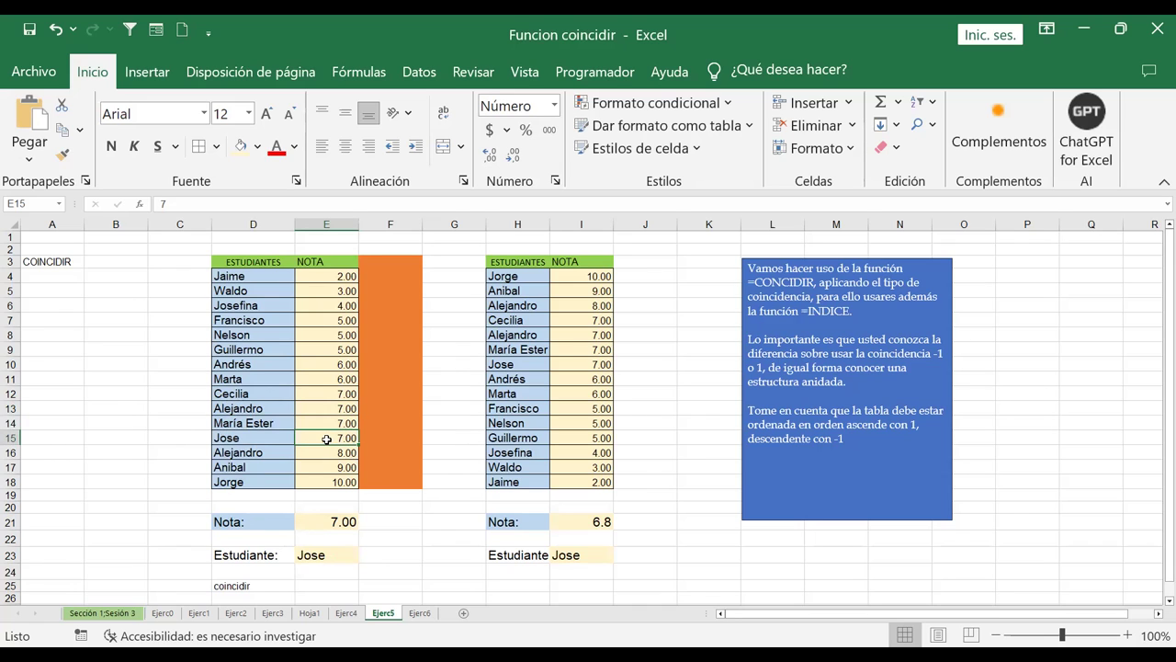
left_click(328, 408)
left_click(328, 438)
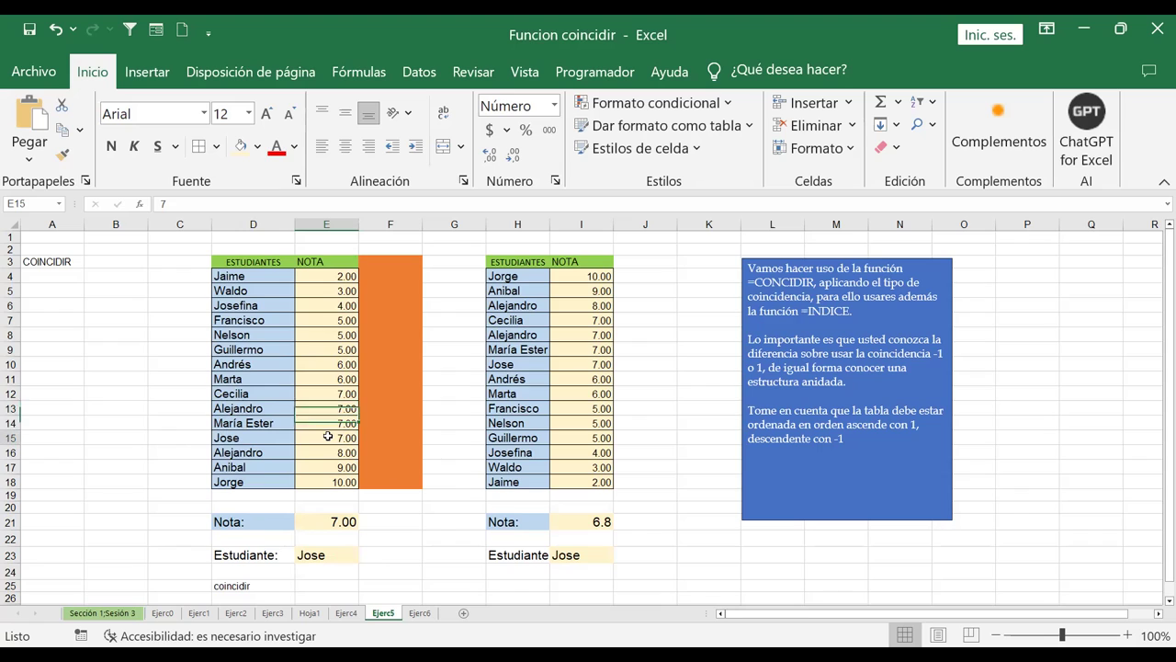
left_click(327, 522)
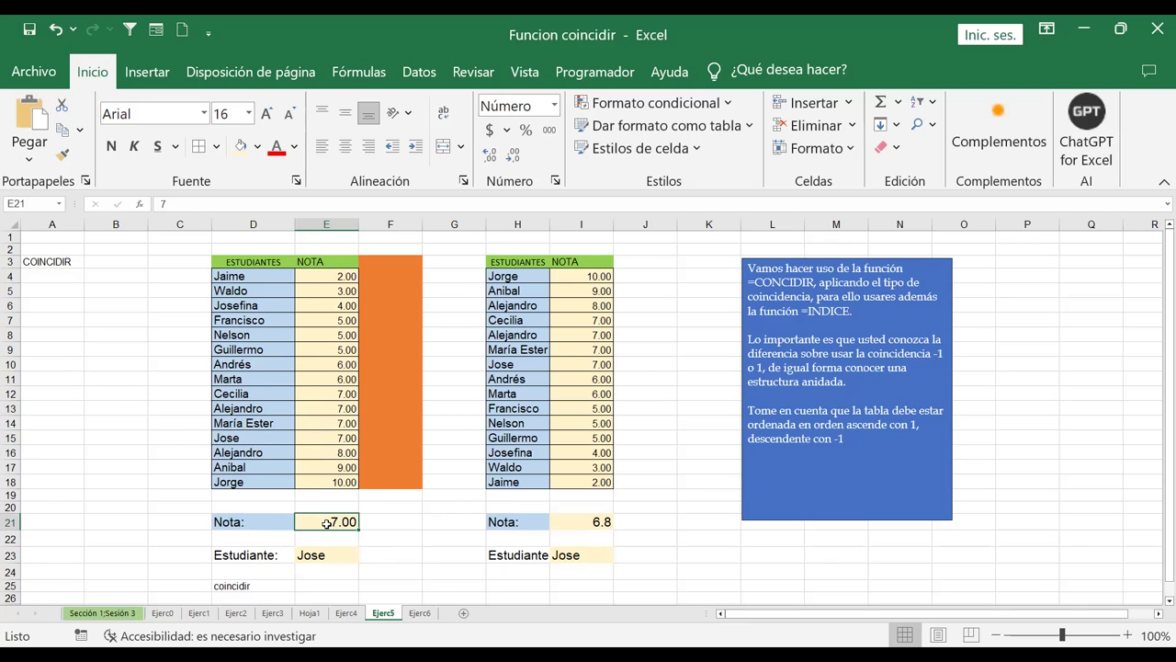
type("3.9")
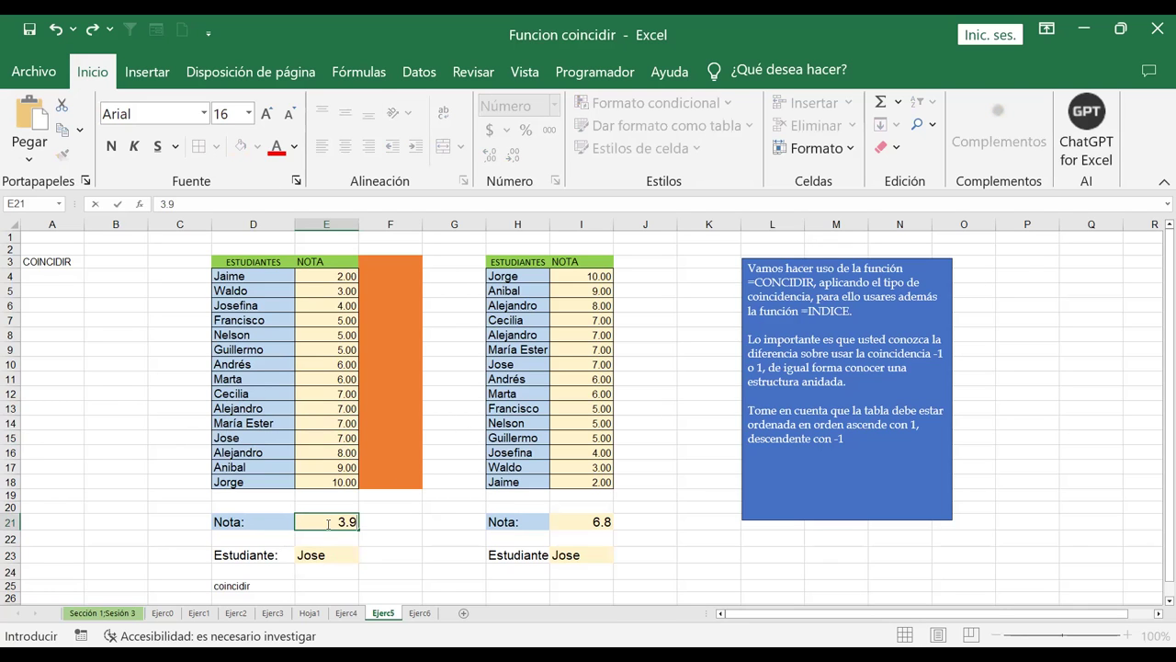
key("Return")
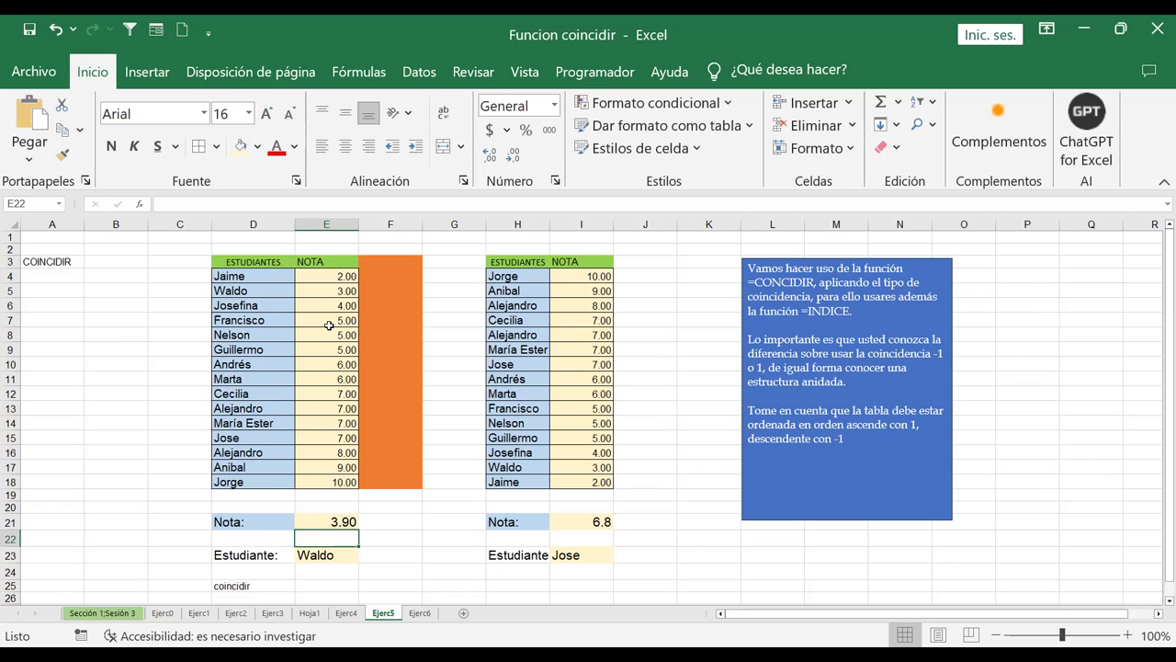
Step: Clear the lookup grade in E21, check the highest grade in E18 and enter 9.9 as the lookup grade
left_click(339, 522)
key("Delete")
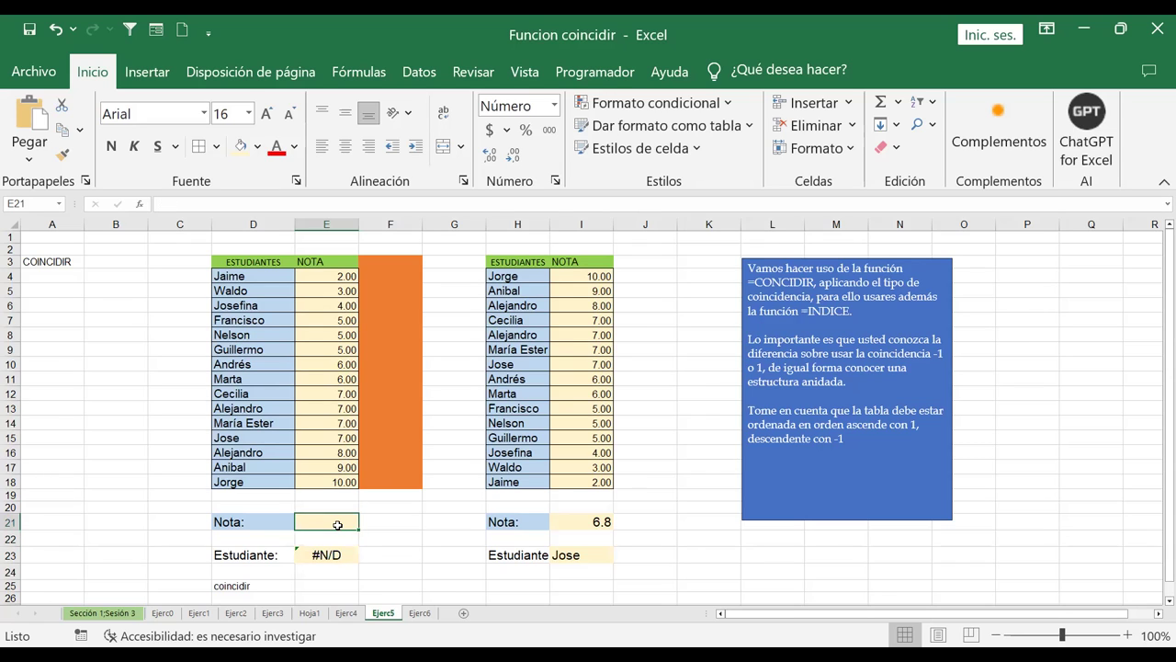
left_click(334, 480)
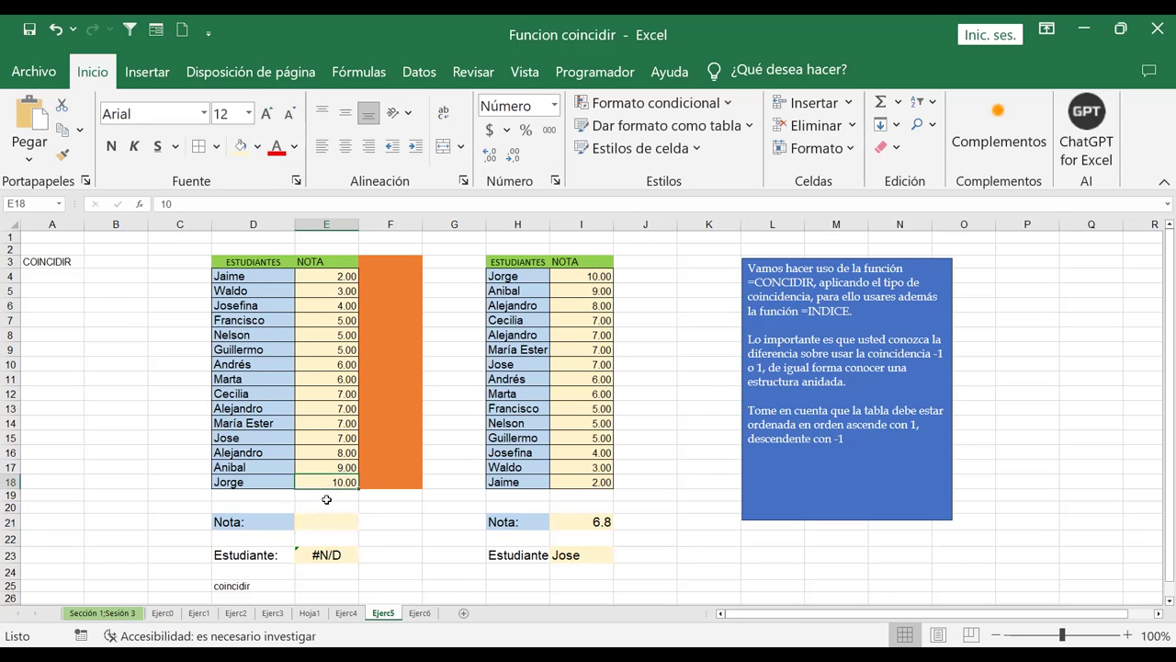
left_click(320, 520)
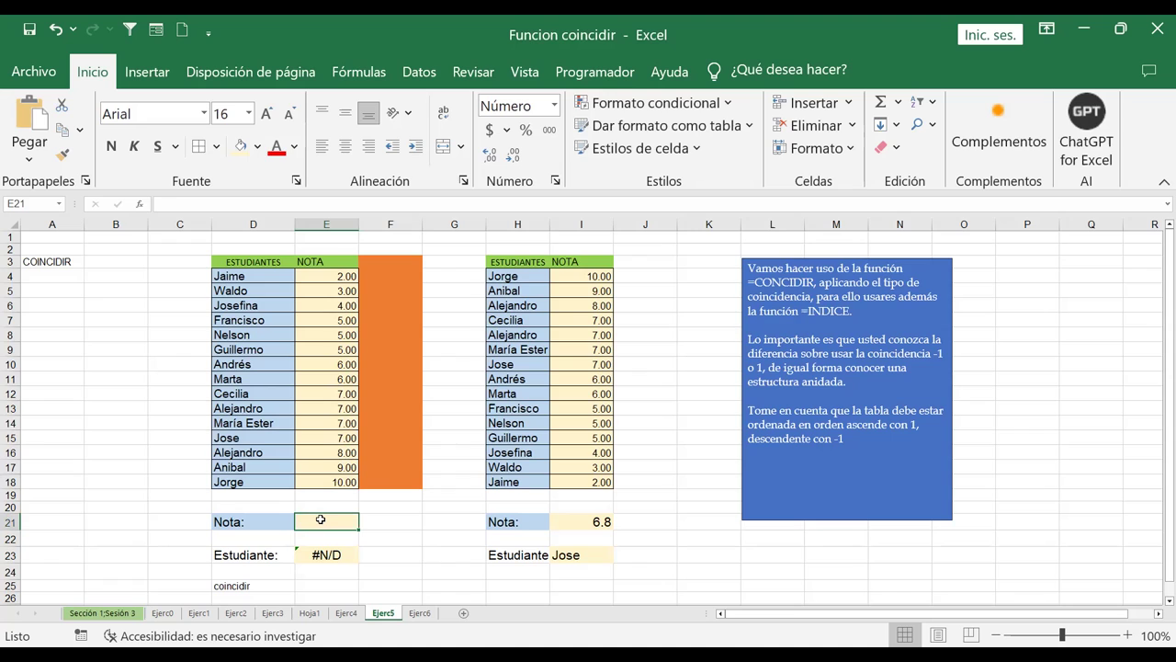
type("9.9")
key("Return")
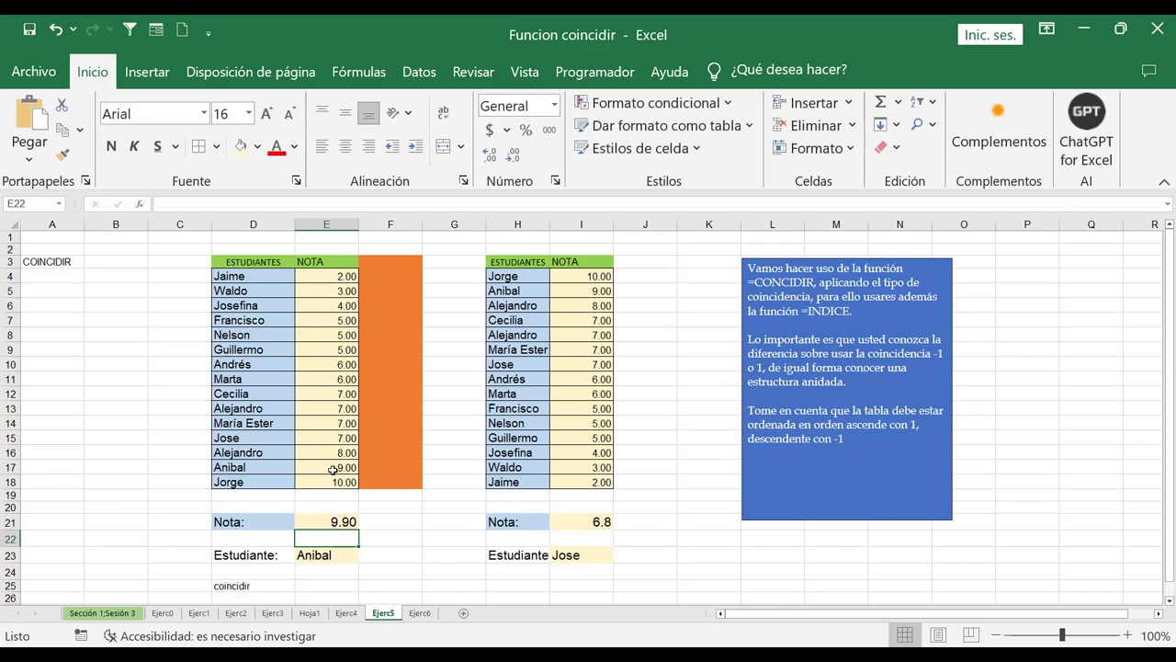
Step: Examine the match type argument of the nested COINCIDIR in E23 against the sorted grades, leaving the formula as it is
left_click(326, 554)
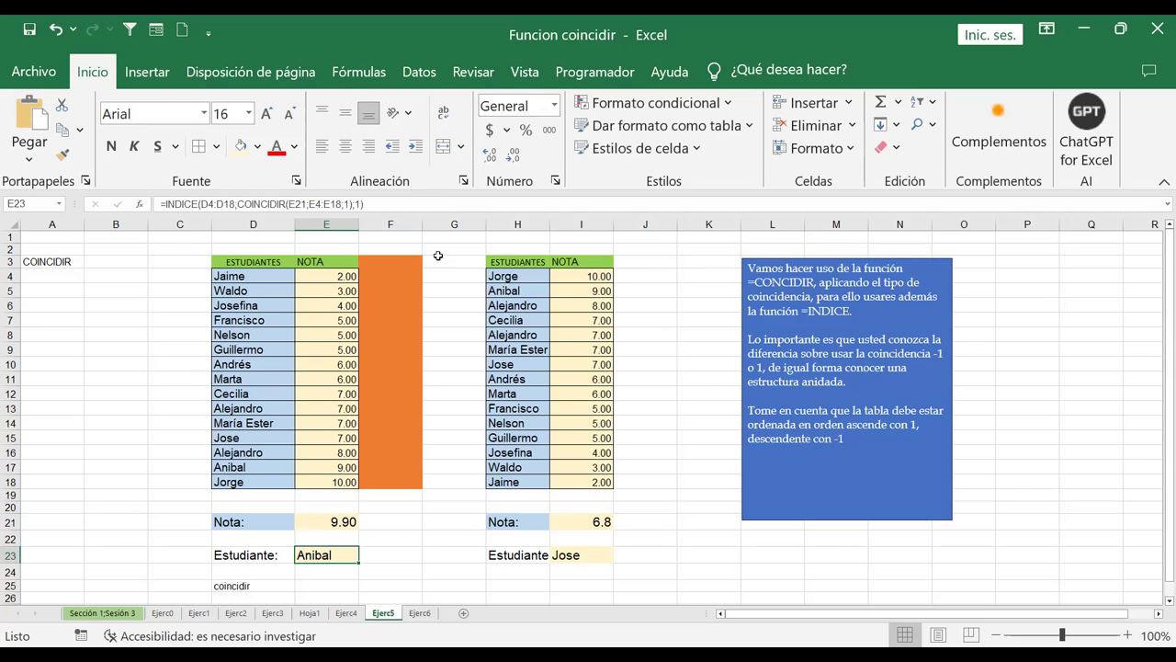
left_click(349, 203)
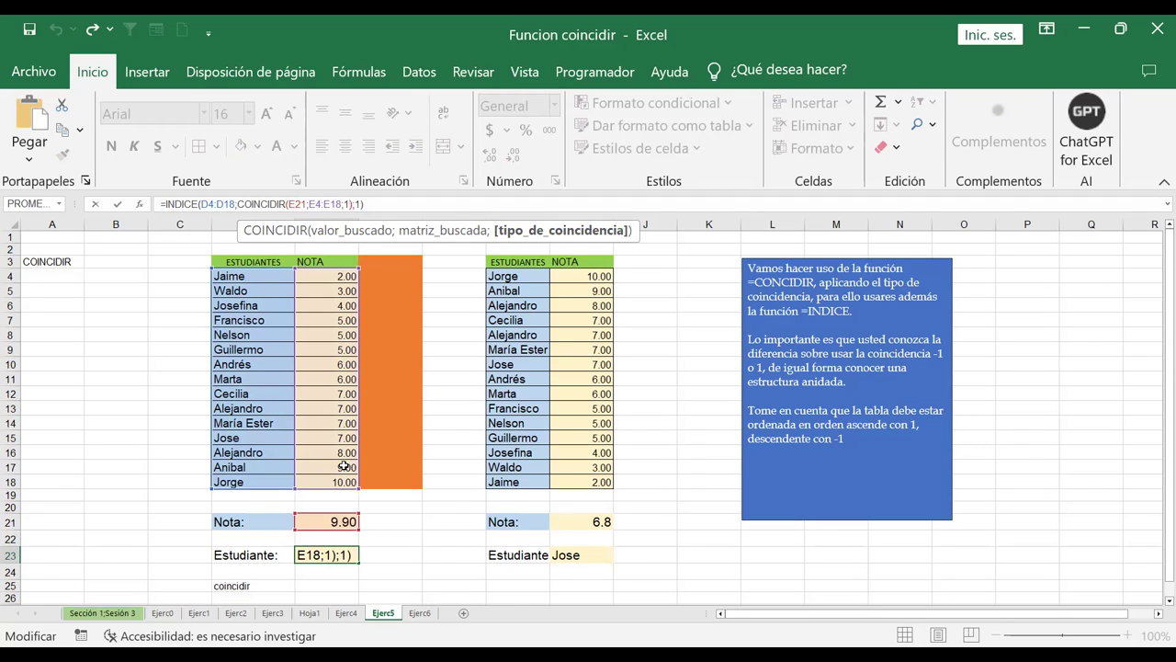
key("Return")
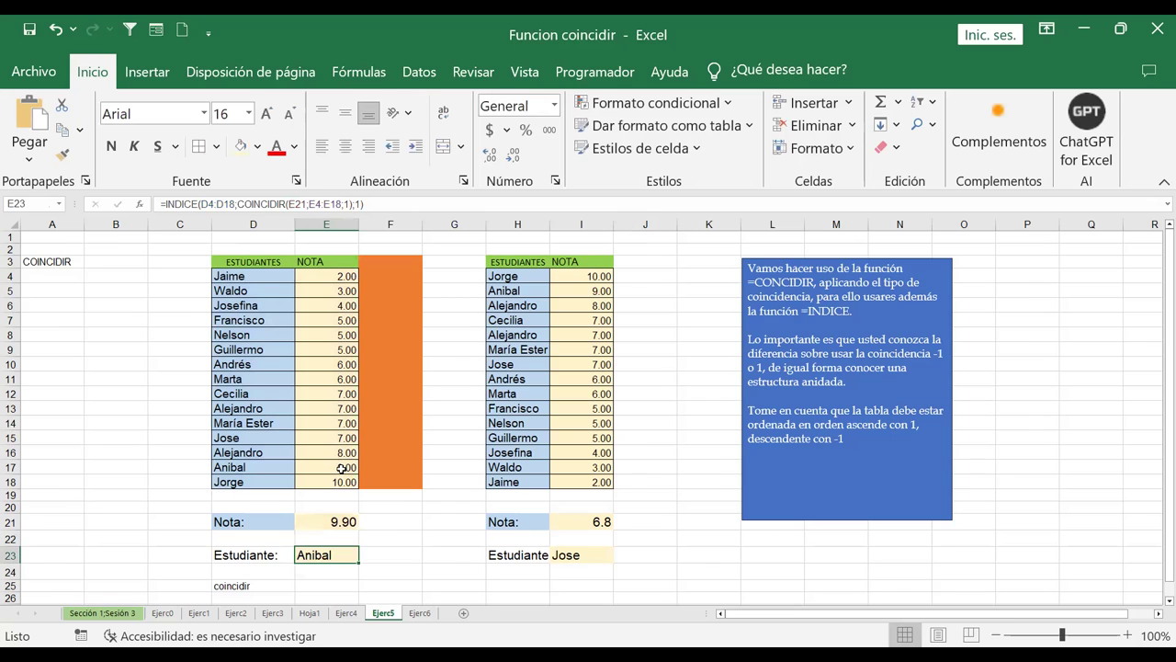
left_click(332, 455)
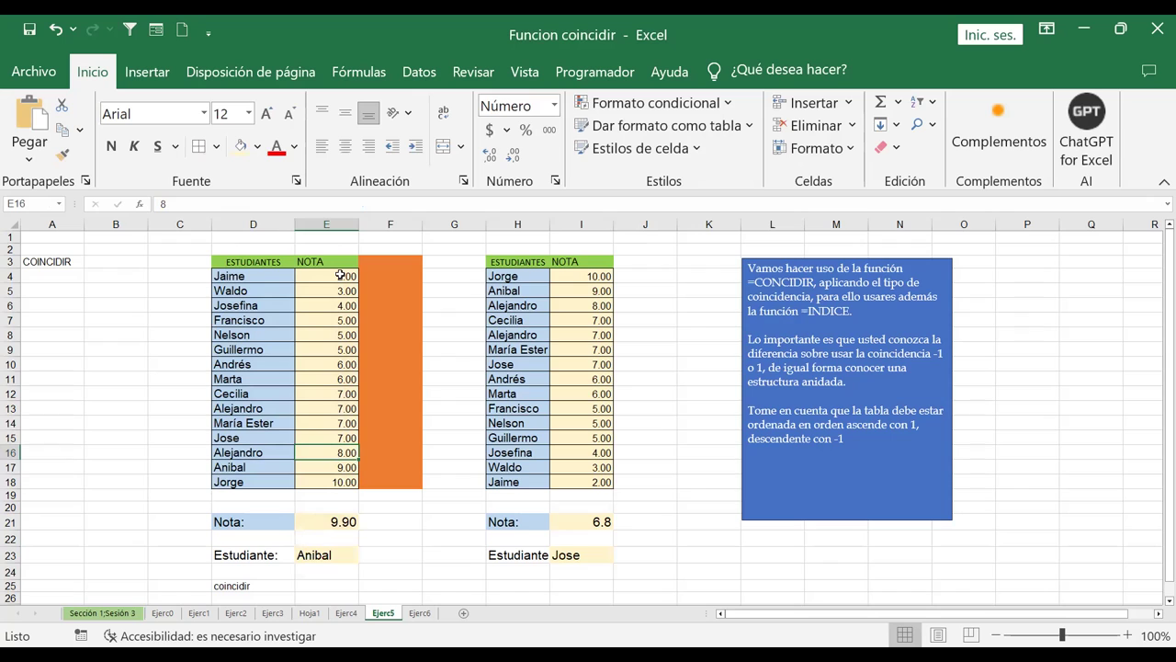
Step: Set the lookup grade in E21 to 1.9 to test a value below the lowest grade
double_click(324, 522)
key("BackSpace")
key("BackSpace")
key("BackSpace")
type("1.9")
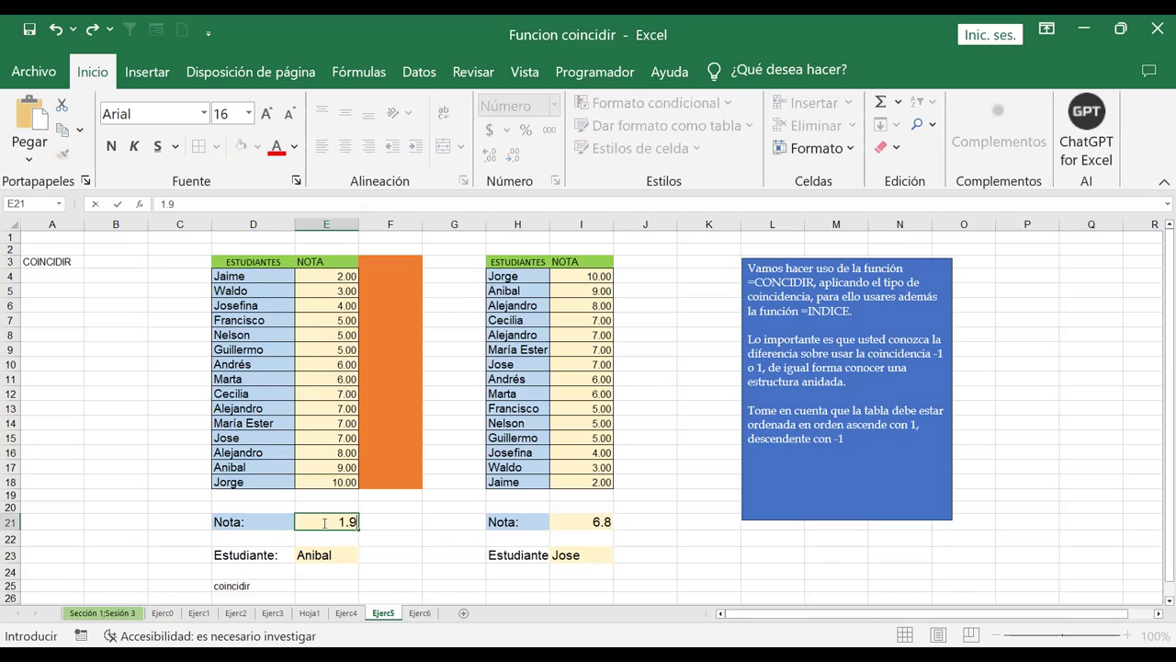
key("Return")
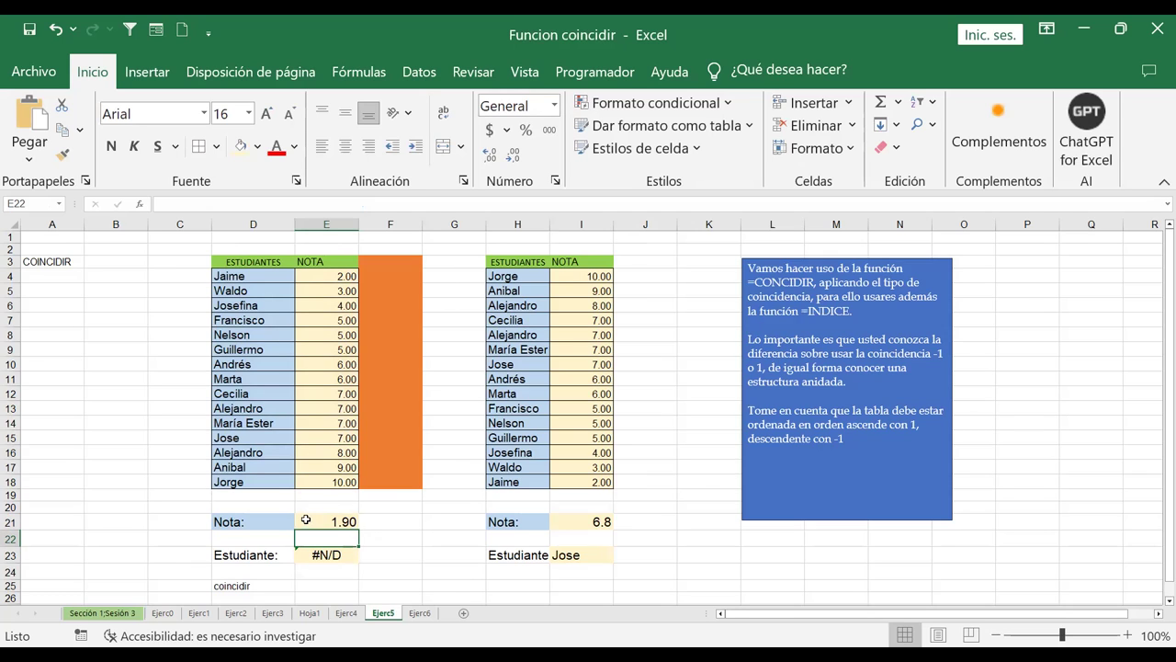
Step: Test the first table's lookup by setting E21 to 201 and to 2.1
left_click(329, 521)
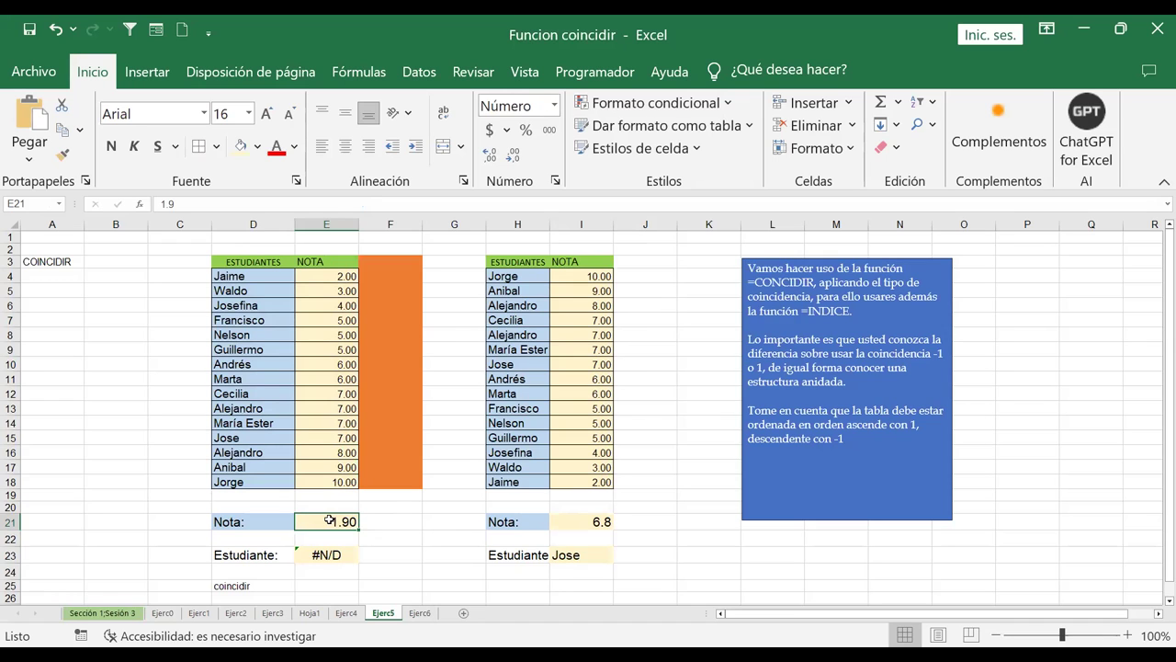
type("201")
key("Return")
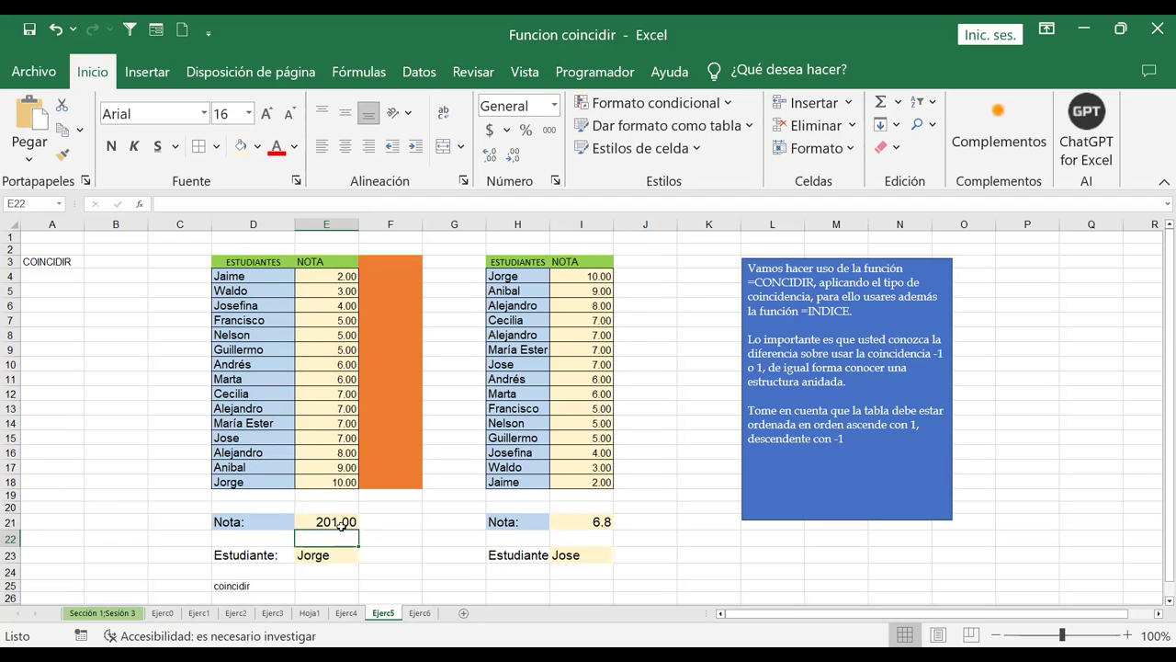
left_click(323, 521)
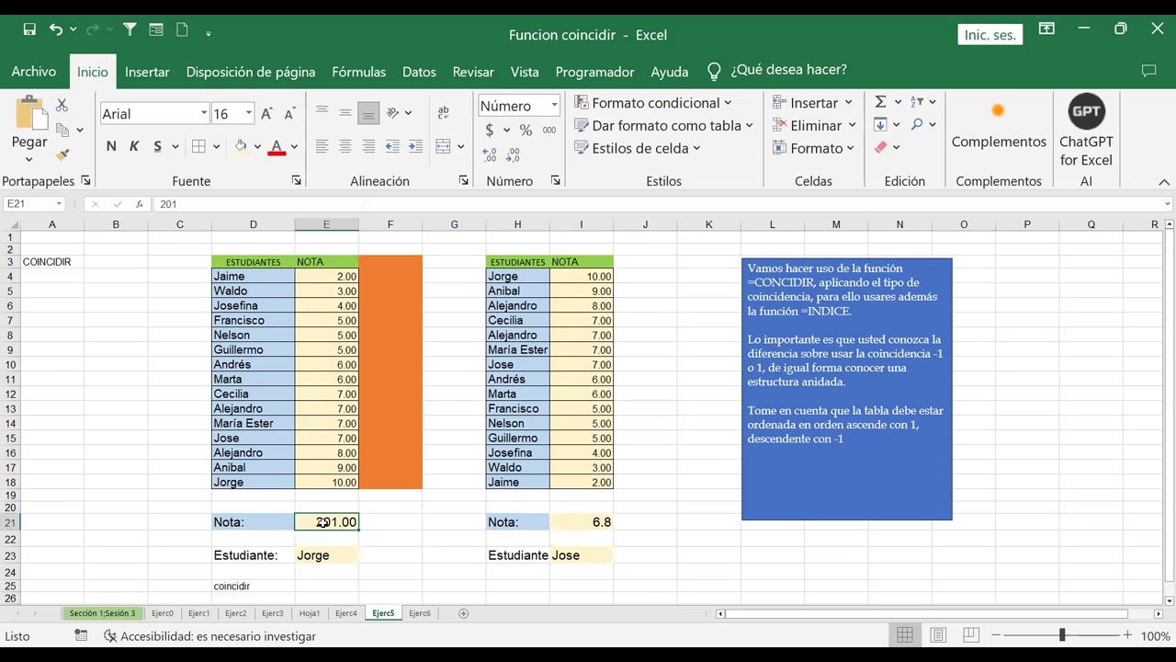
type("2.1")
key("Return")
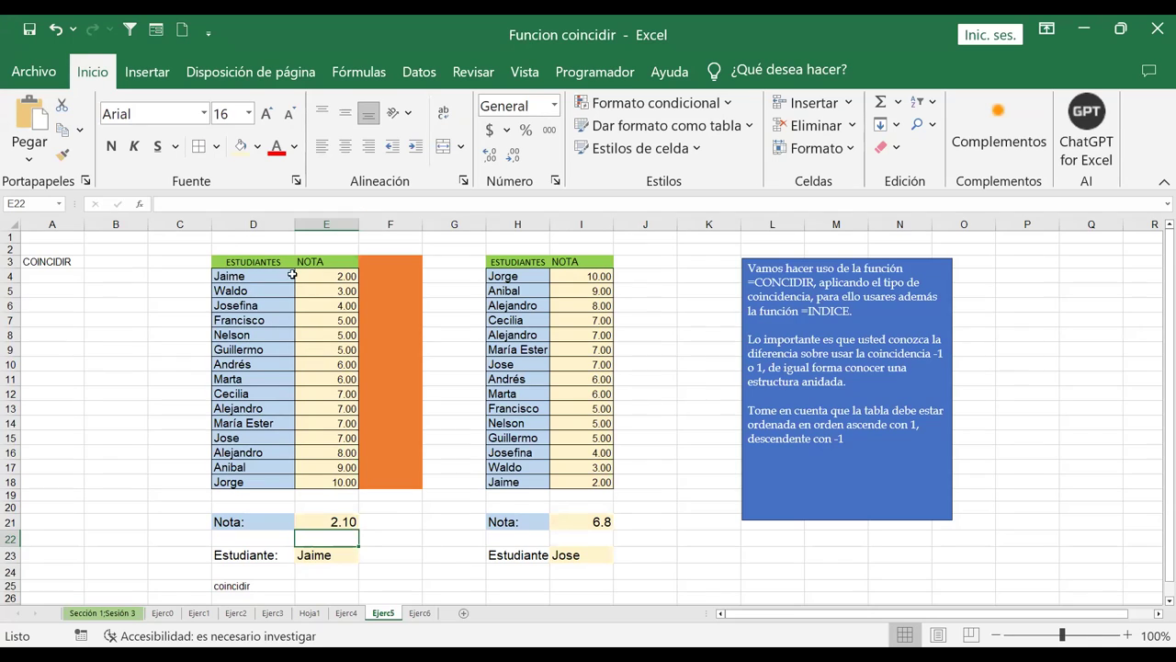
Step: Check the formula in E23 and set the lookup grade in E21 to 3
left_click(328, 557)
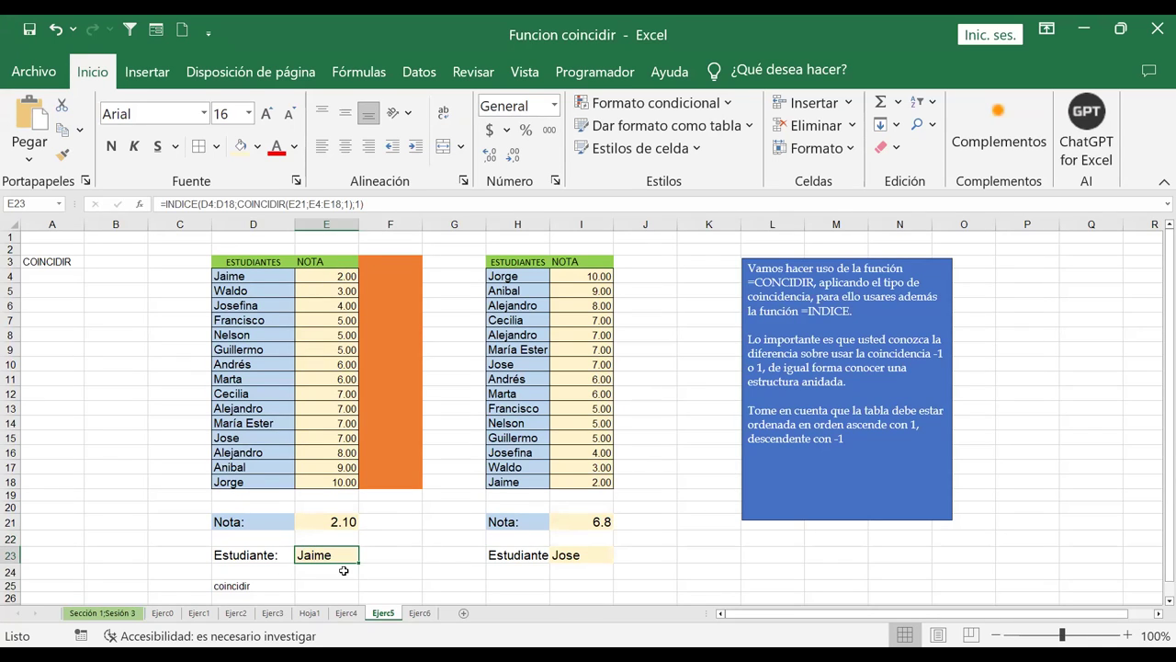
left_click(333, 521)
type("3")
key("Return")
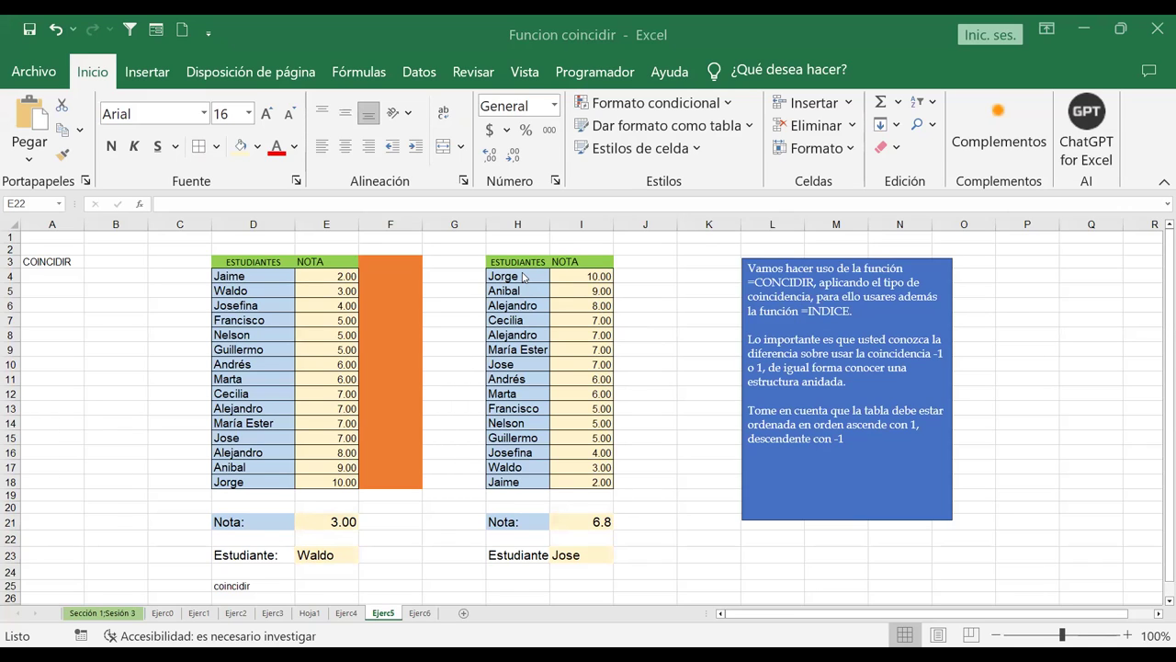
Step: Clear the second table's lookup grade in I21 and check the INDICE and COINCIDIR formula in I23
left_click(589, 275)
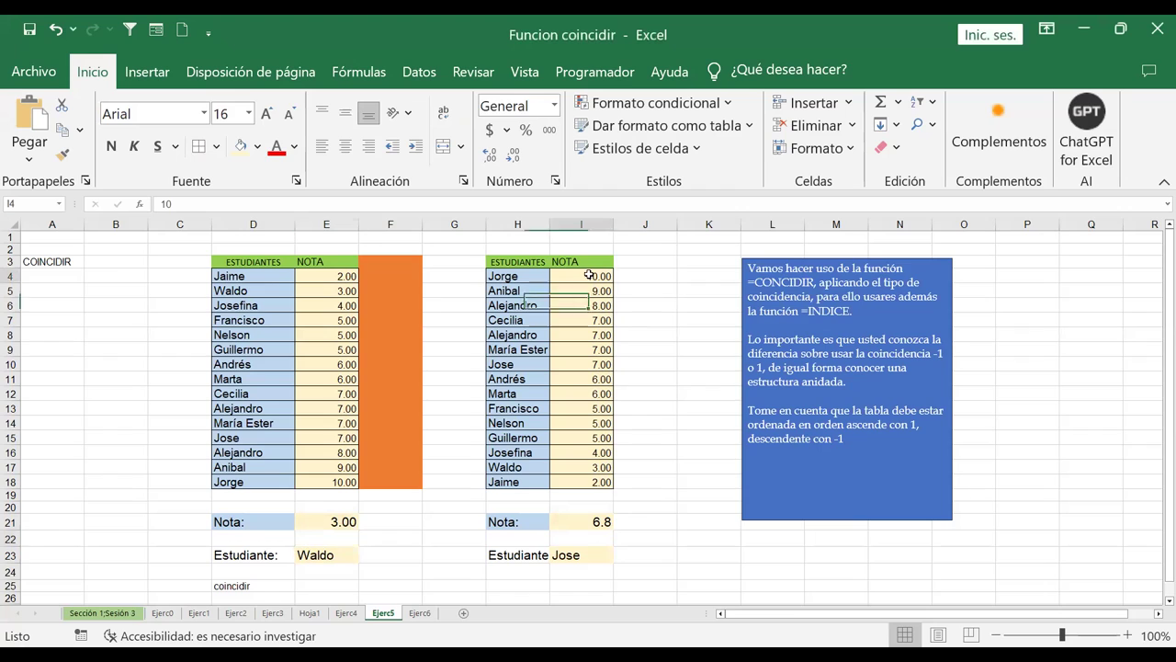
left_click(586, 525)
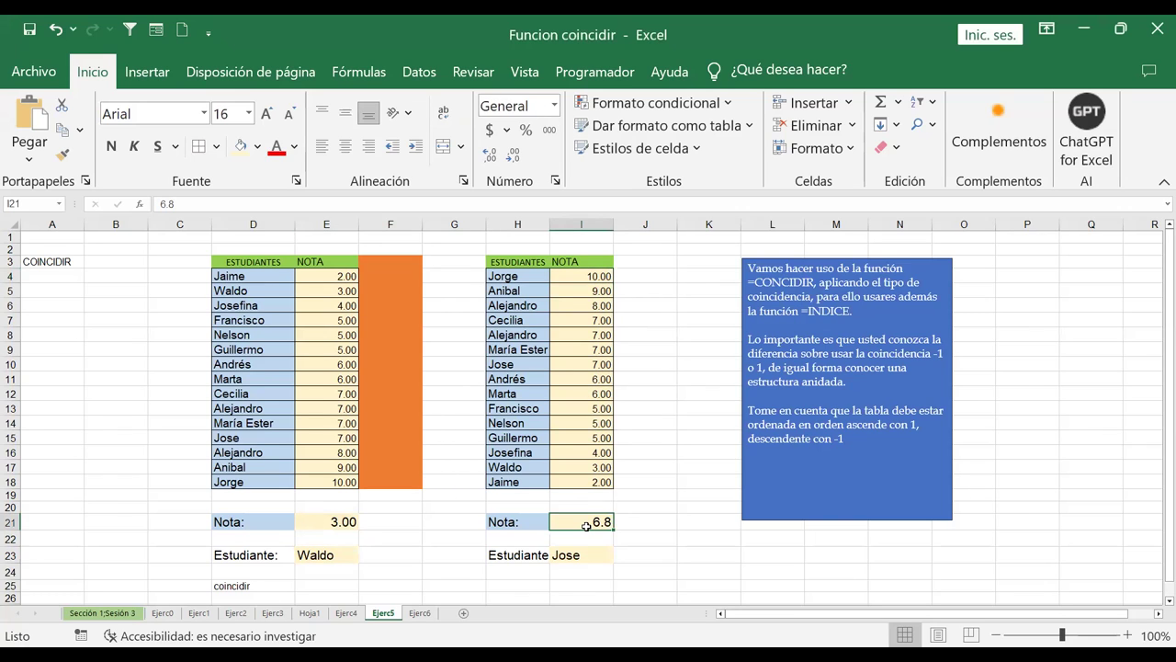
key("Delete")
left_click(580, 555)
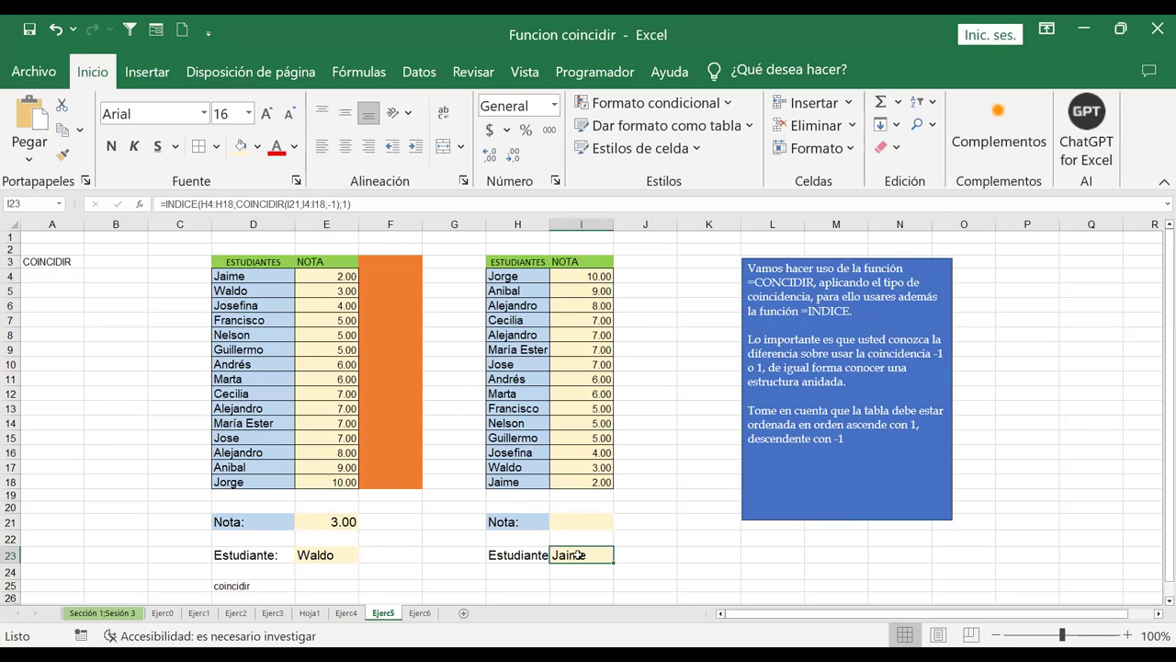
left_click(578, 522)
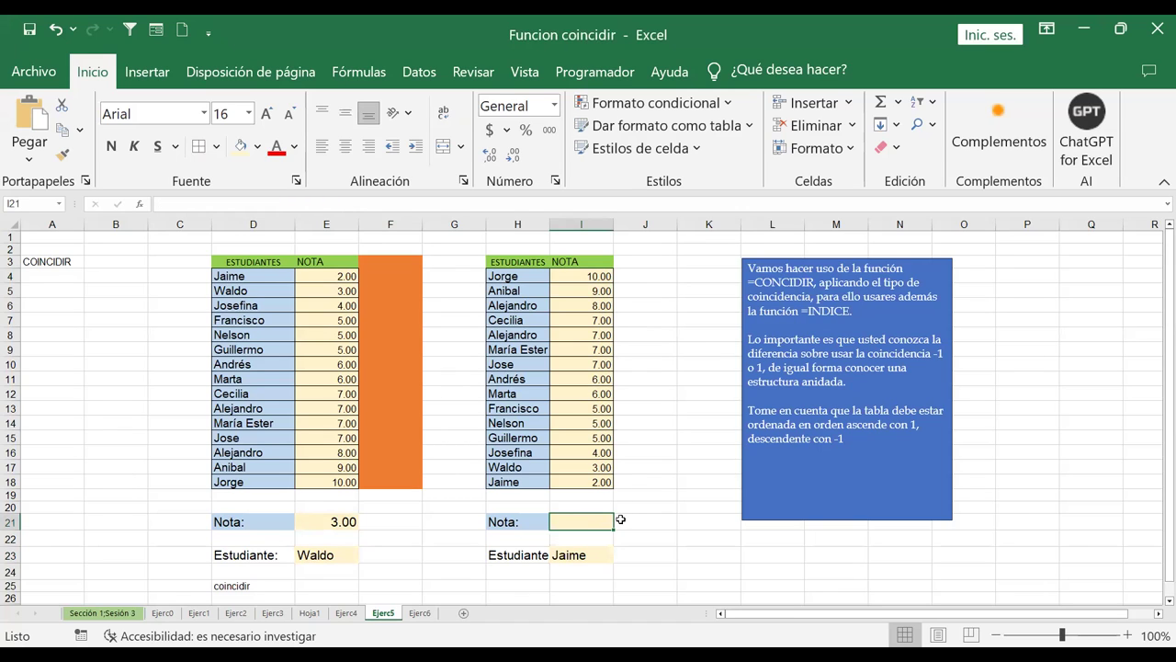
Step: Check the highest grade in I4 and set the lookup grade in I21 to 9.90
left_click(593, 276)
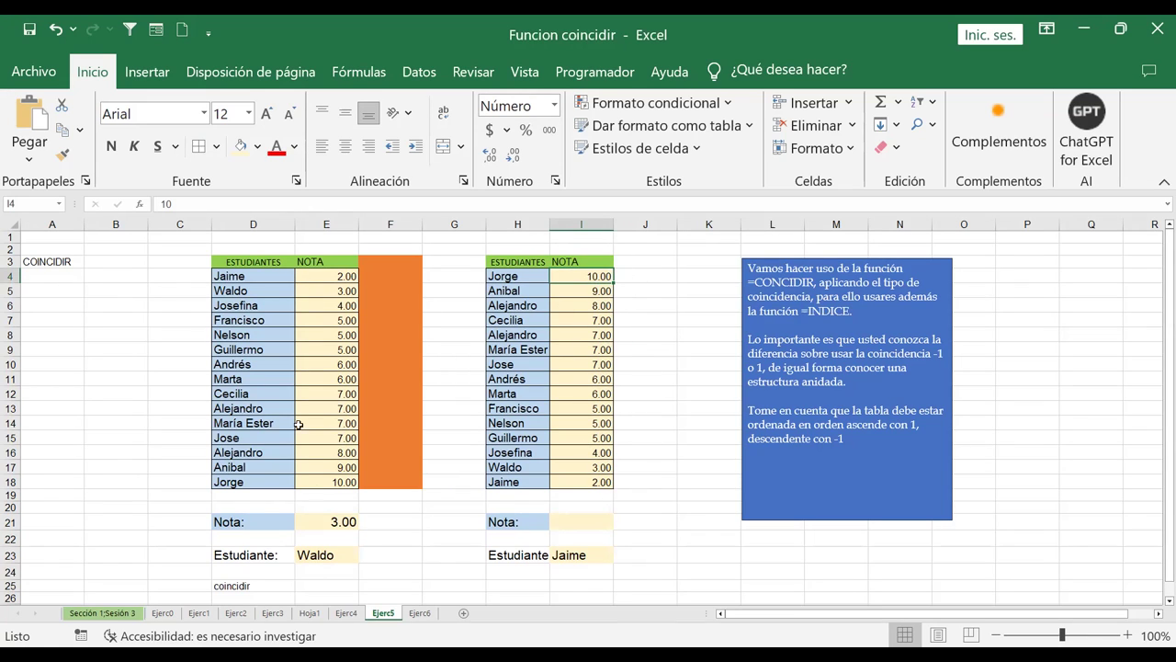
left_click(575, 523)
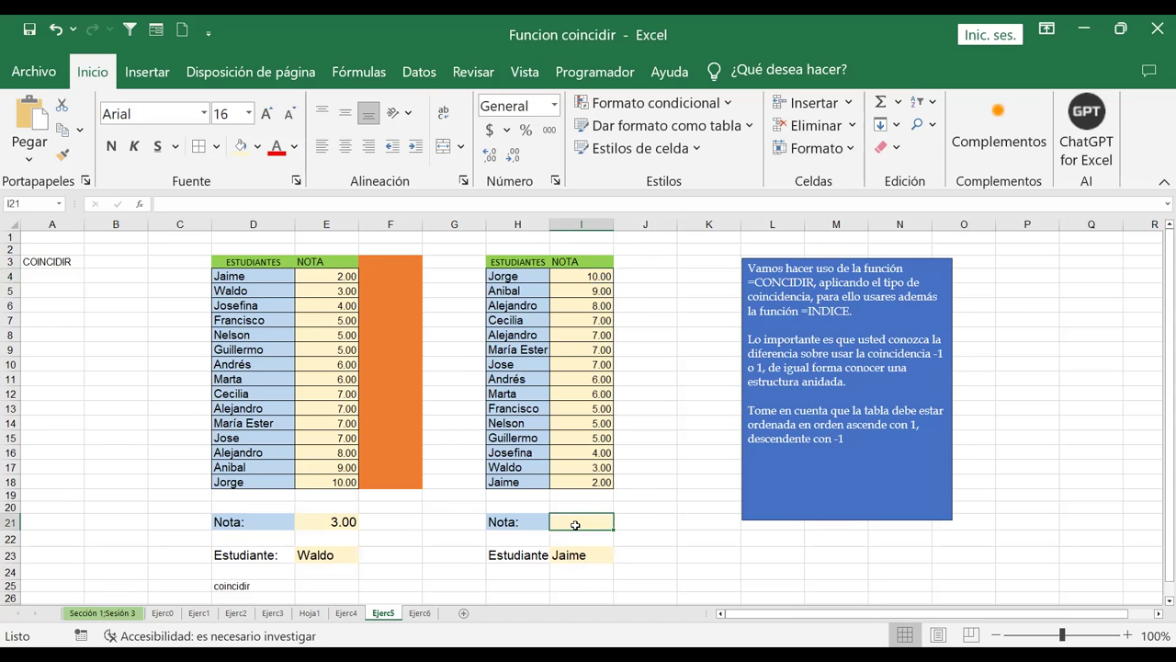
type("9.90")
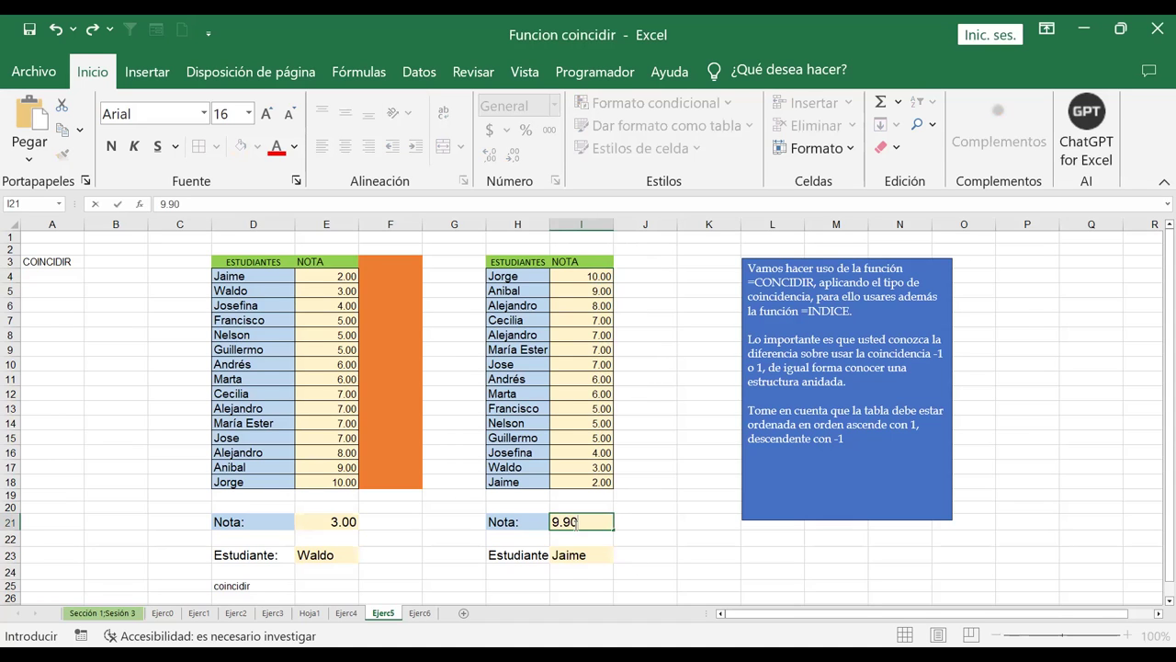
key("Return")
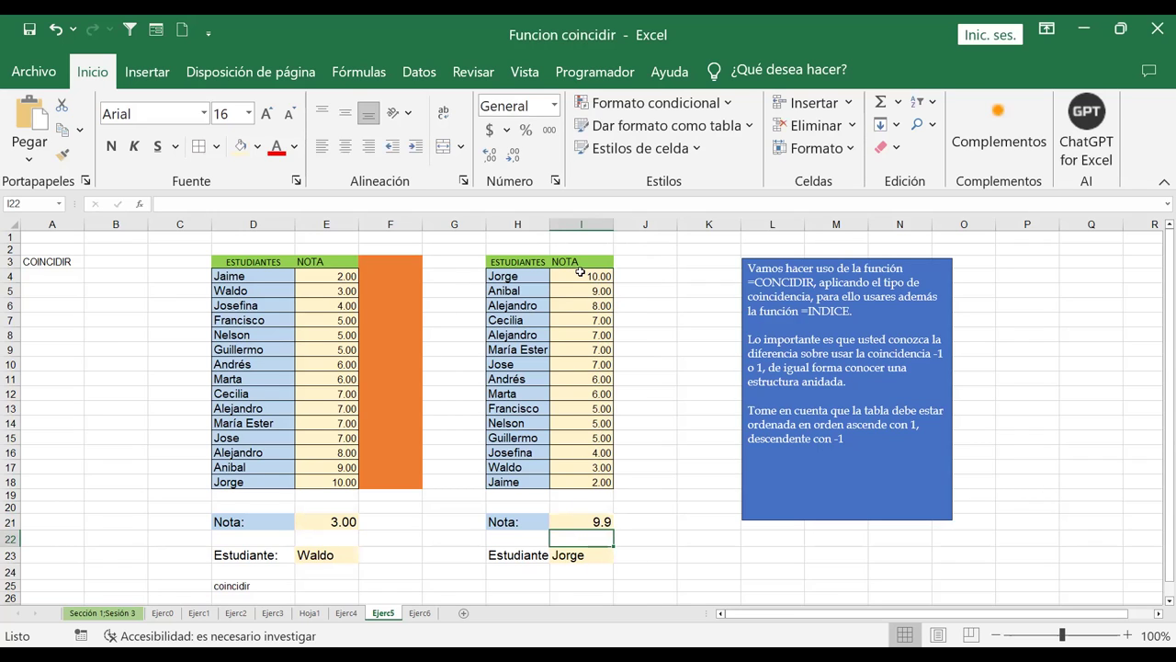
Step: Test the second table's lookup by setting the grade in I21 to 9.8 and to 9.7
left_click(590, 521)
type("9.8")
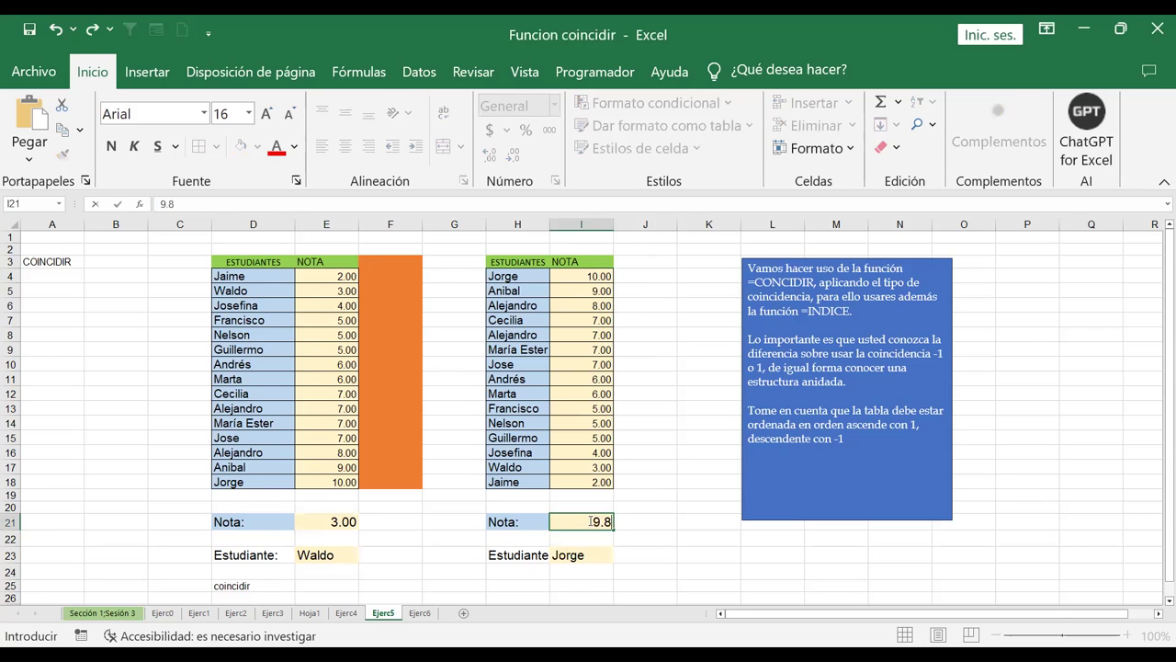
key("Return")
left_click(590, 521)
type("9.7")
key("Return")
Step: Try the lookup grades 9.5 and 9.4 in I21 against the descending table
left_click(590, 521)
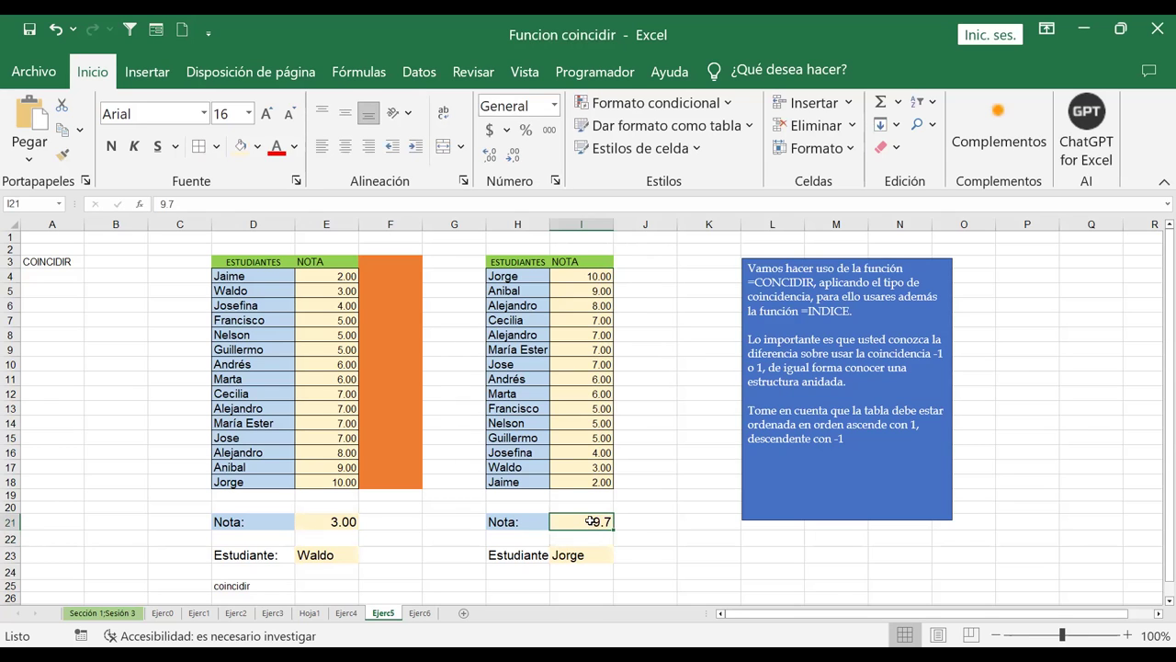
type("9.")
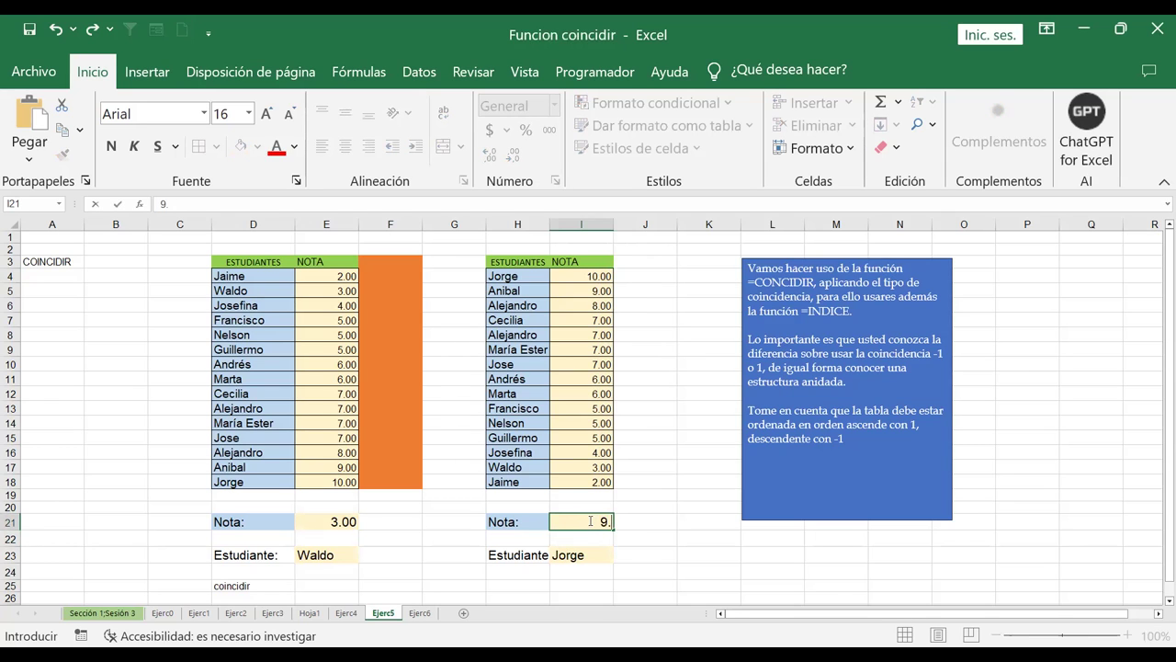
key("Escape")
type("9.5")
key("Return")
left_click(590, 521)
type("9.4")
key("Return")
Step: Set the lookup grade in I21 to 9.1 and to 9 to test the -1 match type
left_click(590, 521)
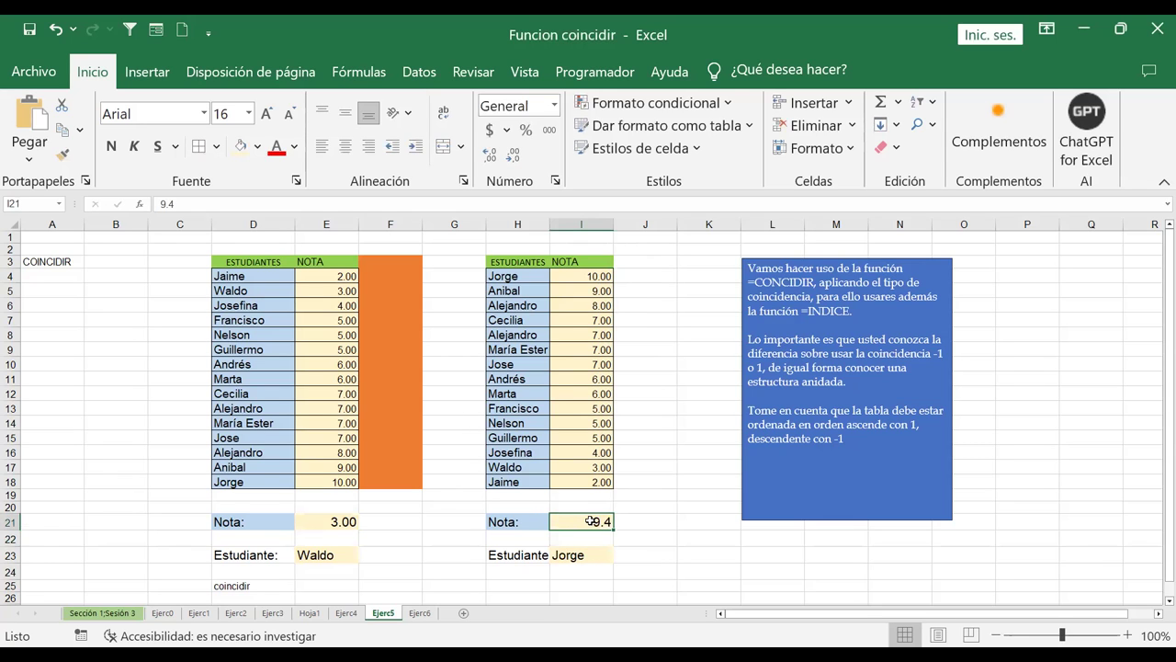
type("9.1")
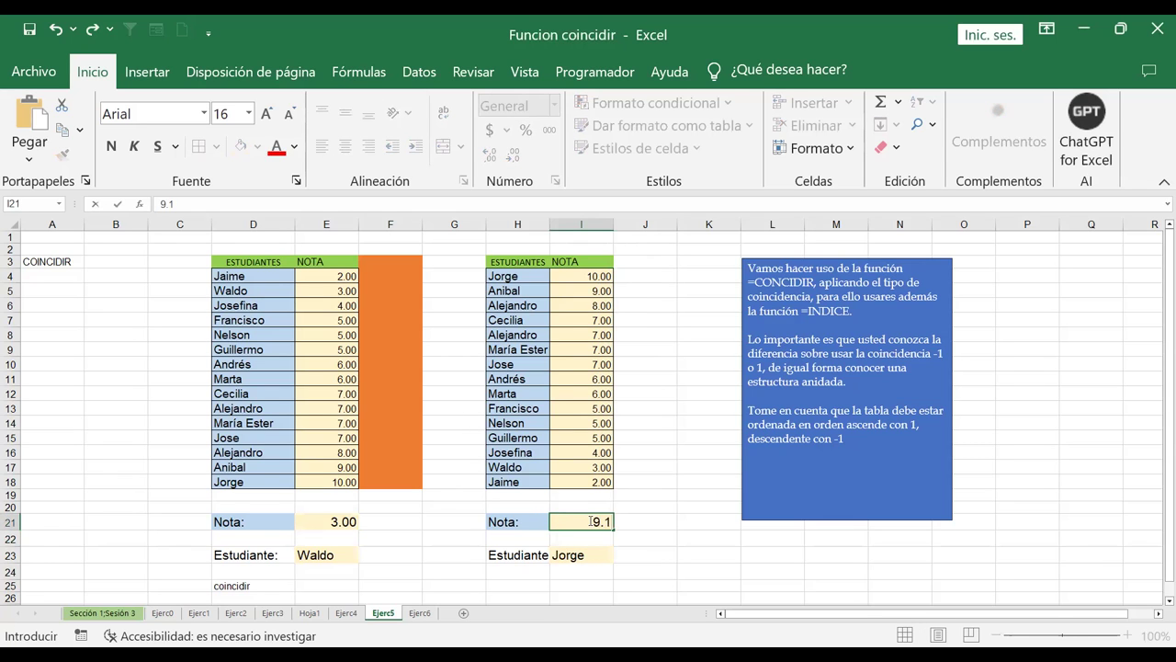
key("Return")
left_click(590, 522)
type("9")
key("Return")
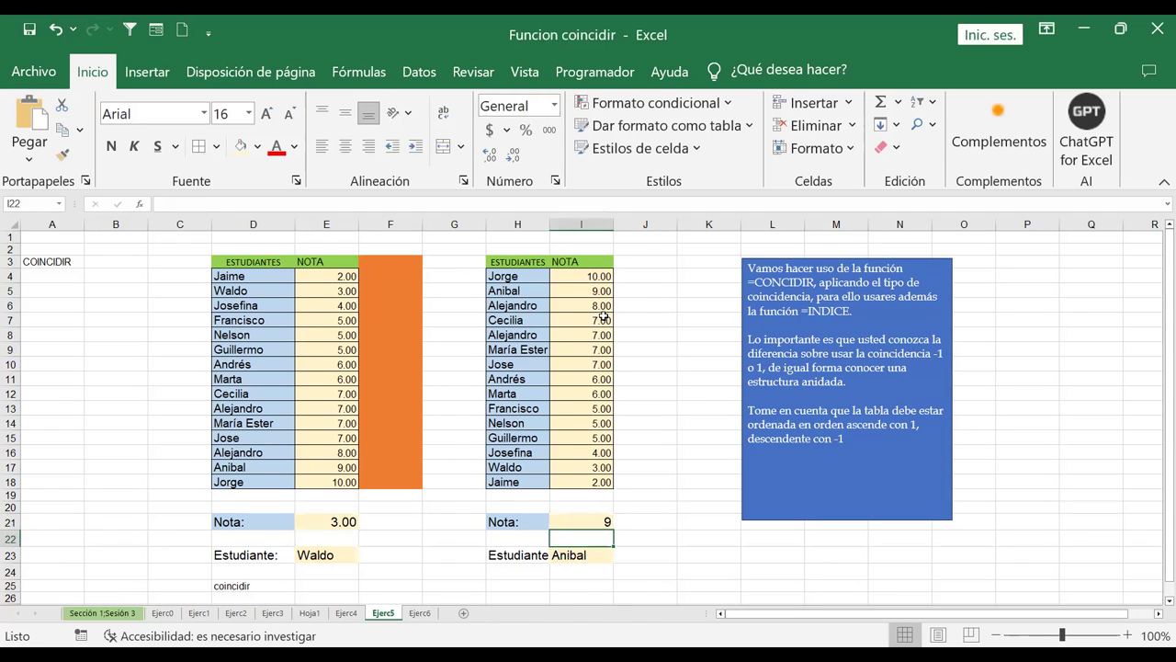
Step: Check the grade in I17 and set the lookup grade in I21 to 2.5
left_click(582, 463)
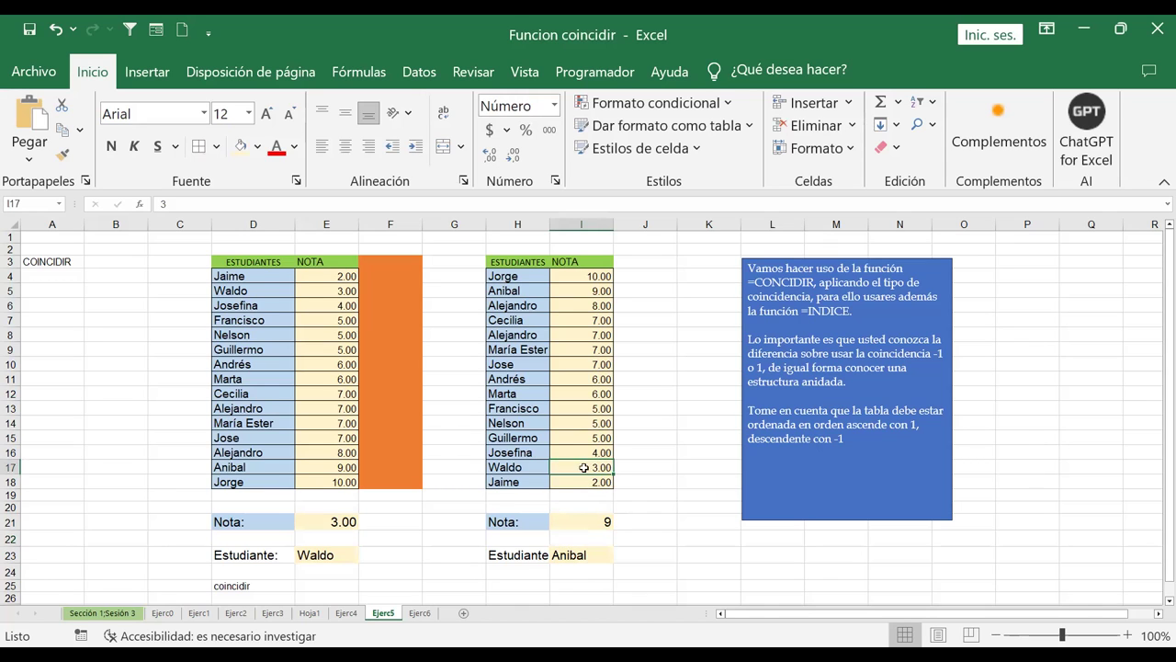
left_click(588, 521)
type("2.5")
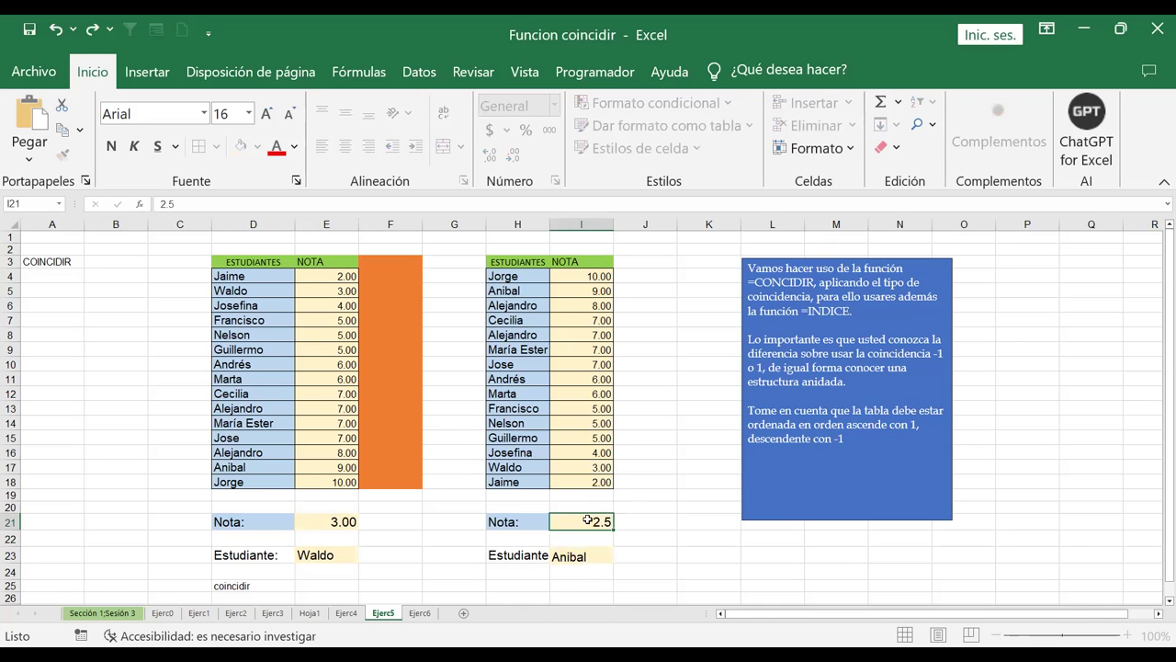
key("Return")
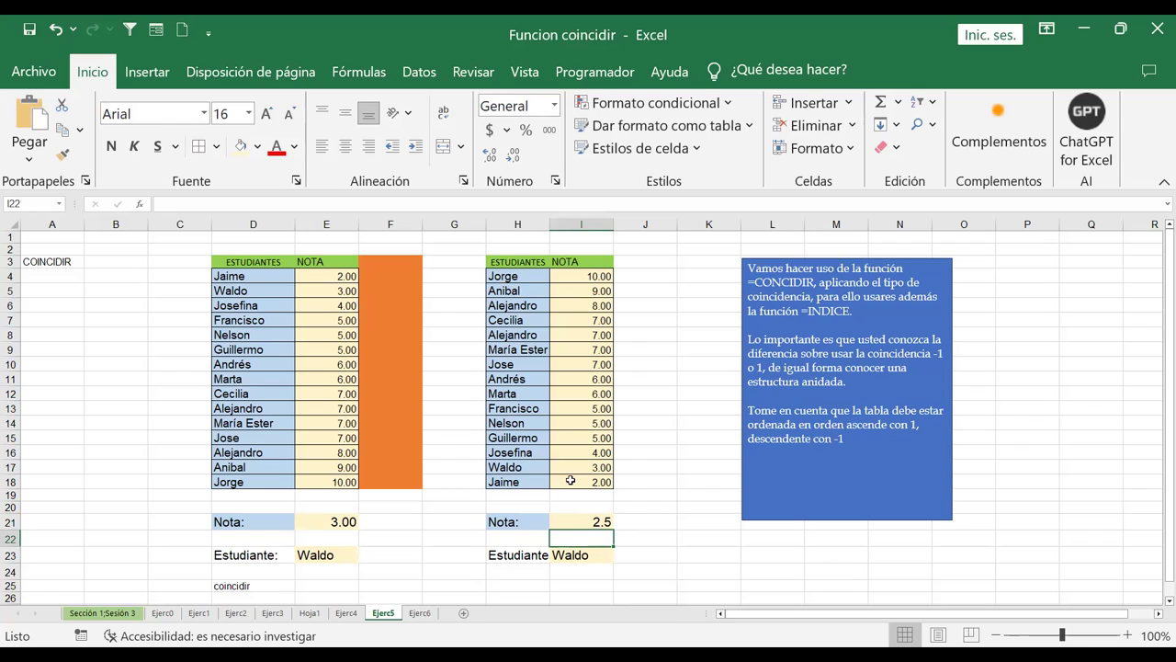
Step: Check the two lowest grades in I17 and I18 and the whole nested INDICE formula in I23
left_click(593, 467)
left_click(596, 481)
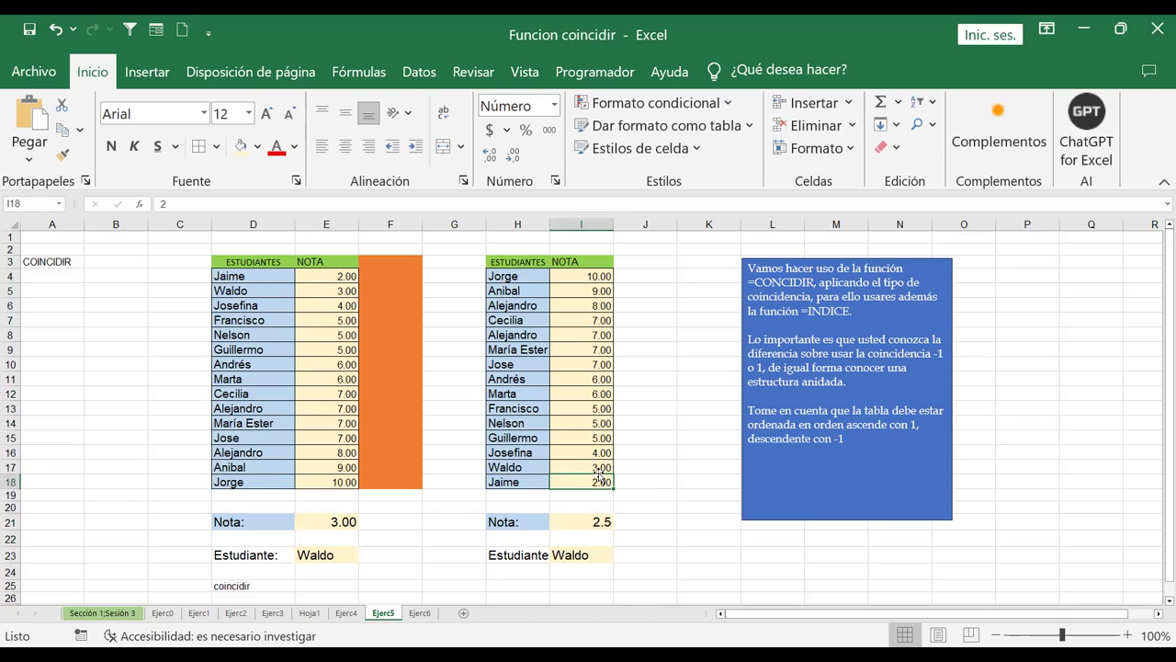
scroll(598, 480, "down", 1)
scroll(598, 481, "down", 1)
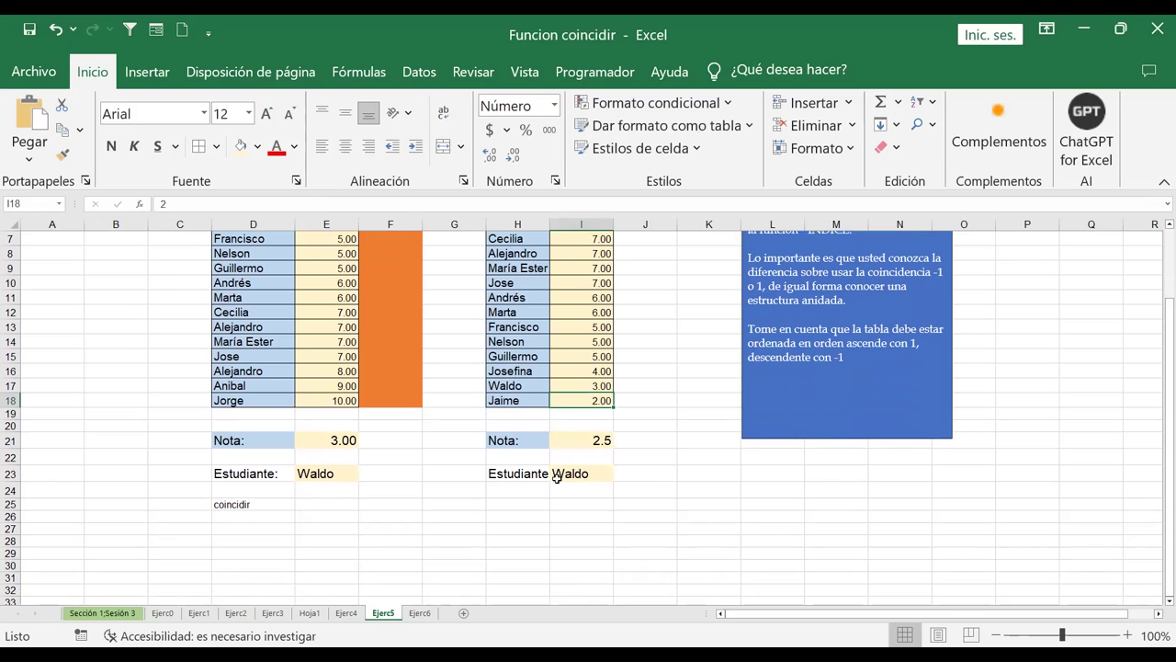
left_click(583, 473)
left_click_drag(372, 210, 95, 185)
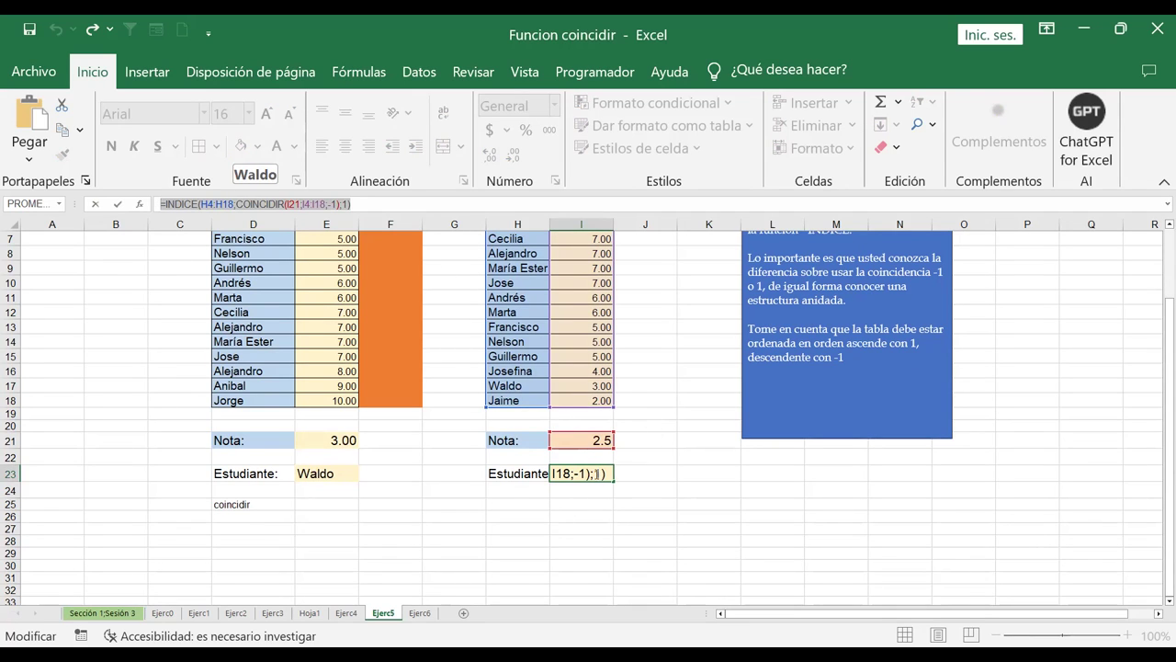
key("Escape")
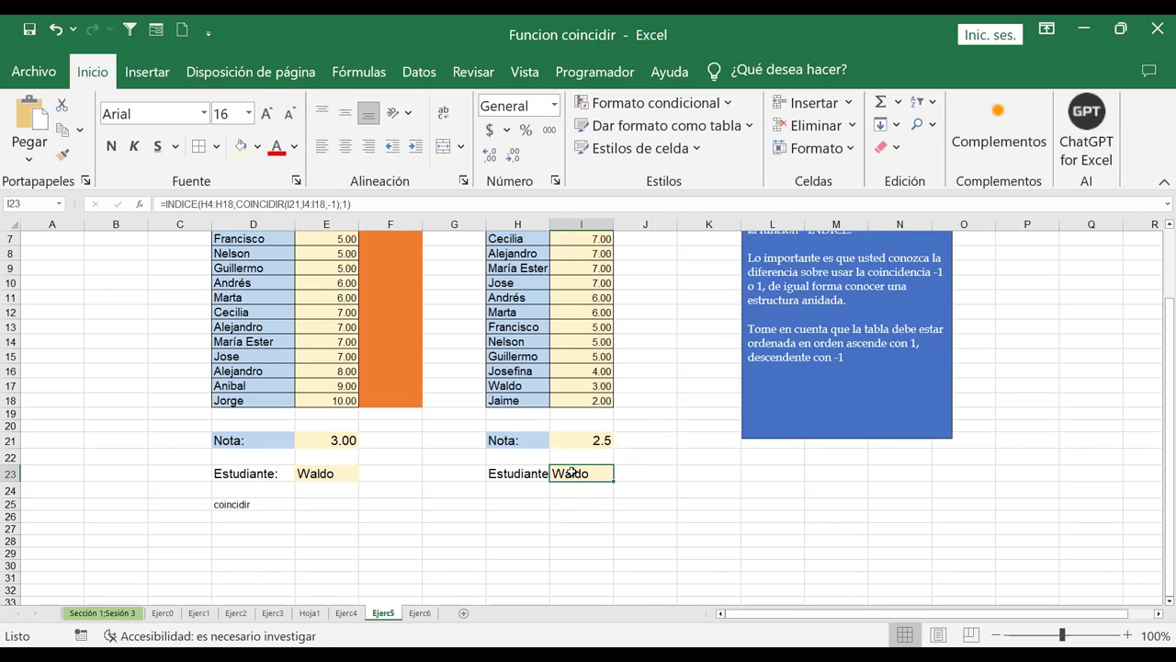
Step: Examine the COINCIDIR match type argument inside the formula in I23, leaving the formula as it is
double_click(572, 472)
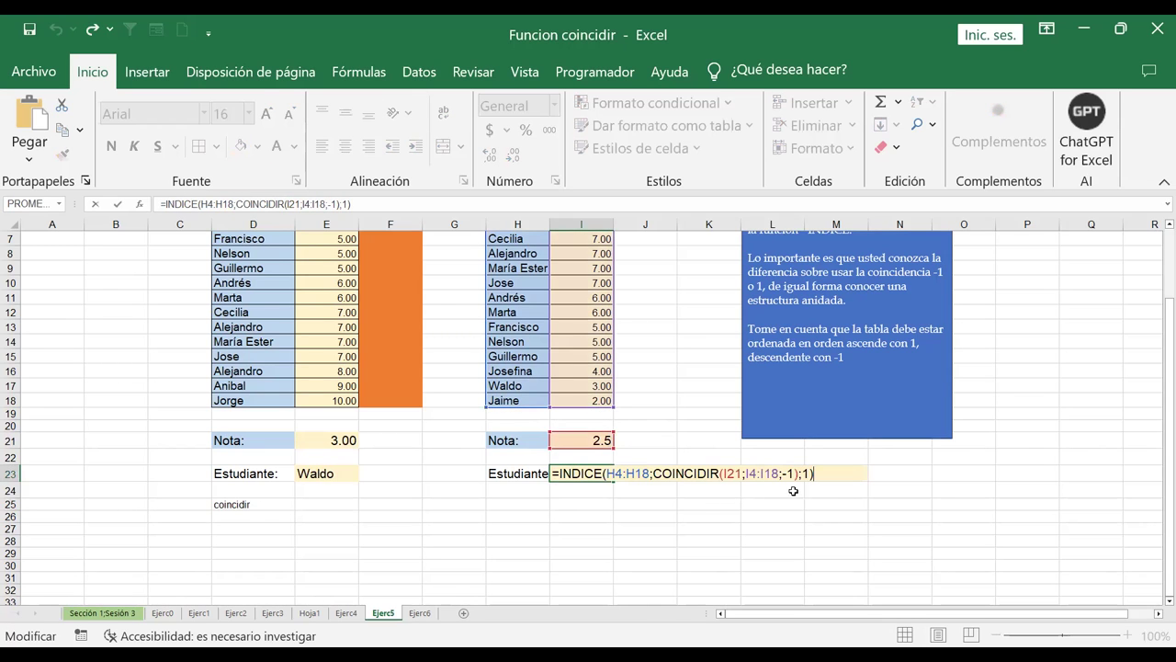
left_click(607, 473)
left_click(785, 472)
left_click(965, 496)
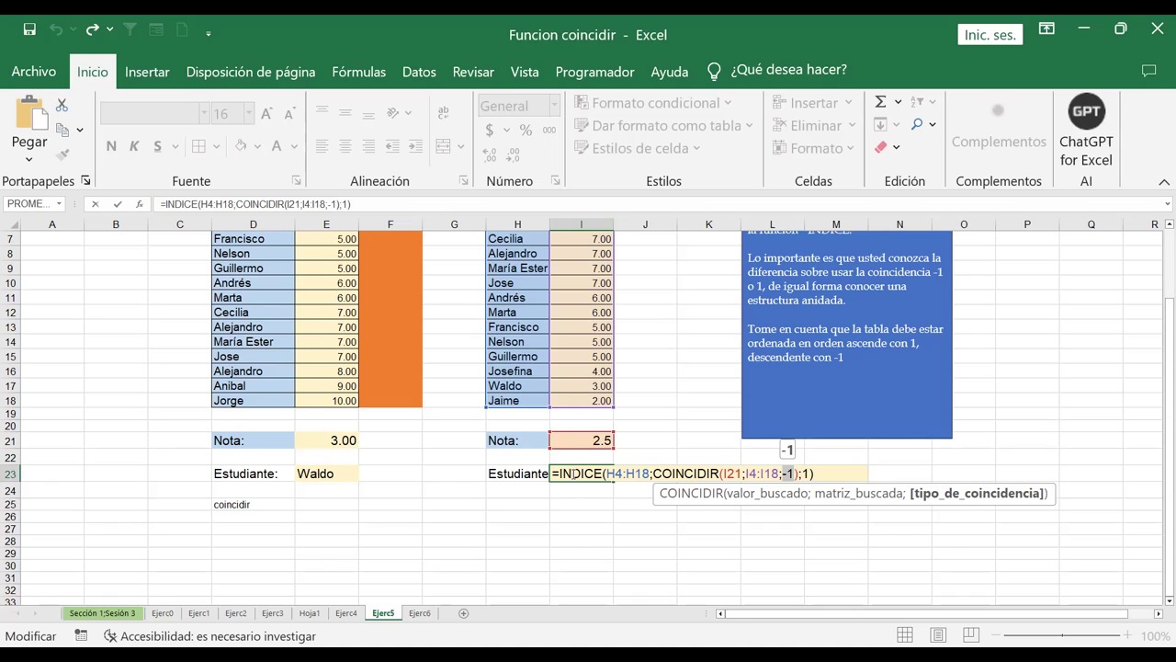
key("Return")
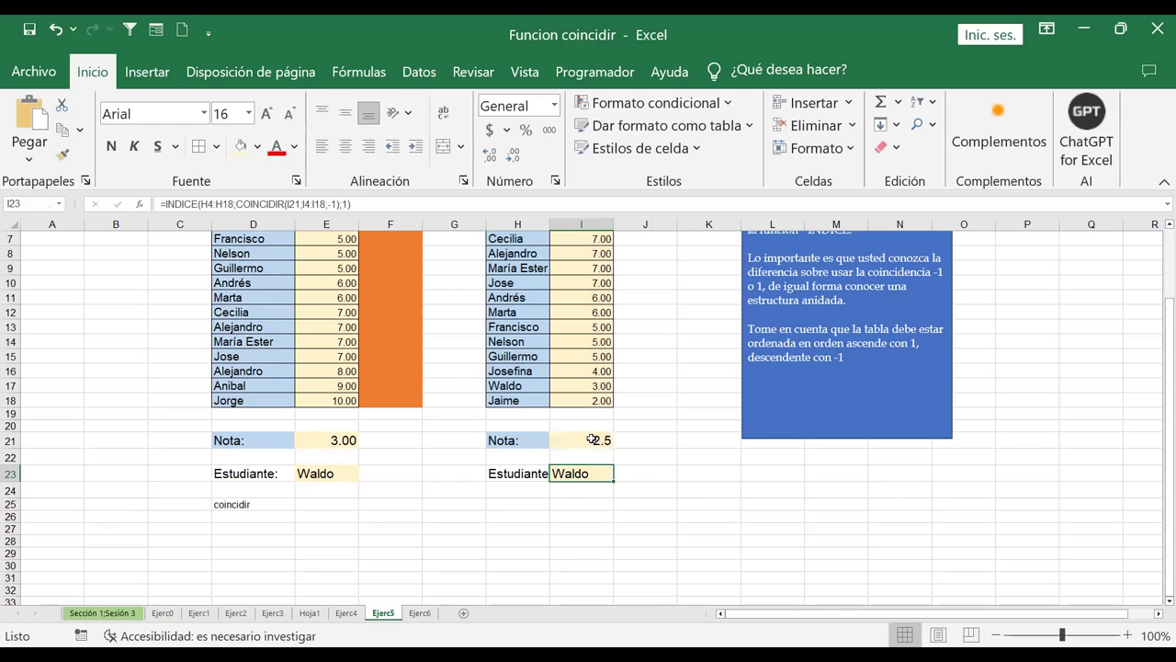
Step: Set the second table's lookup grade in I21 to 7.9
left_click(593, 440)
type("7.9")
key("Return")
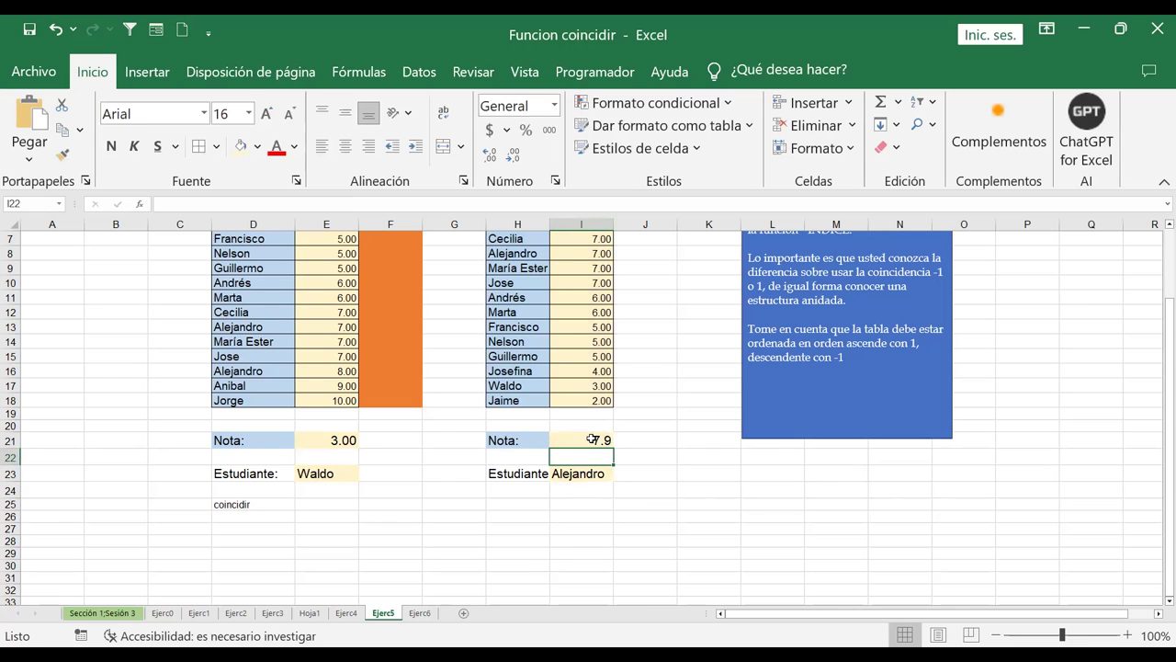
Step: Set the second table's grade in I7 to 8.9
scroll(594, 325, "up", 1)
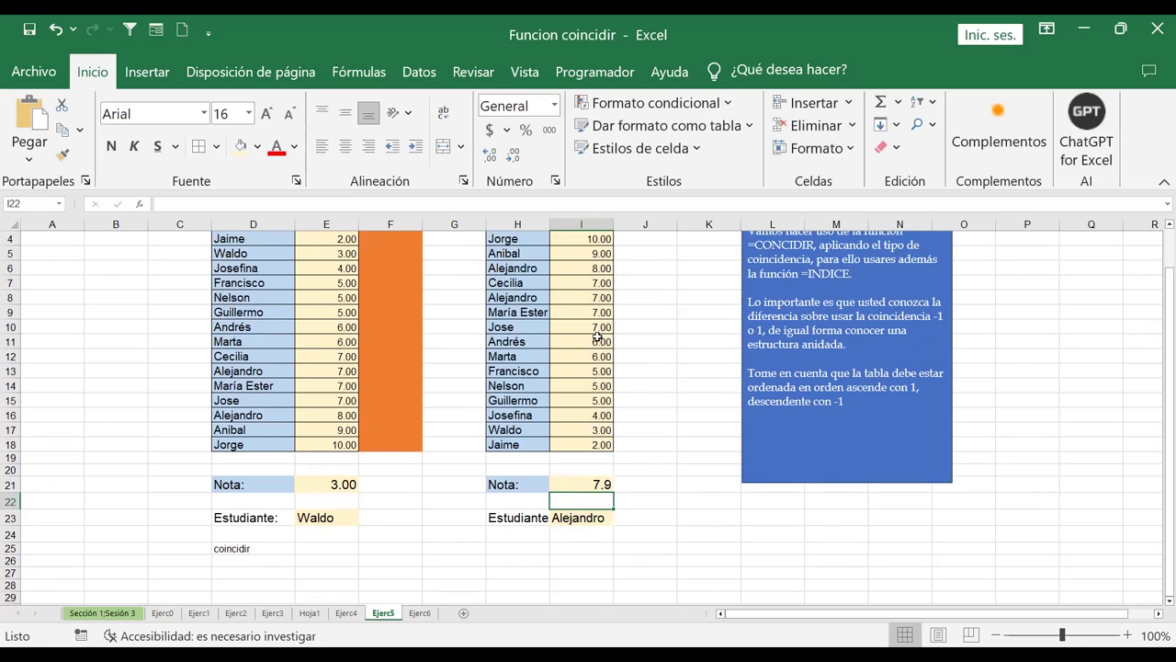
left_click(558, 285)
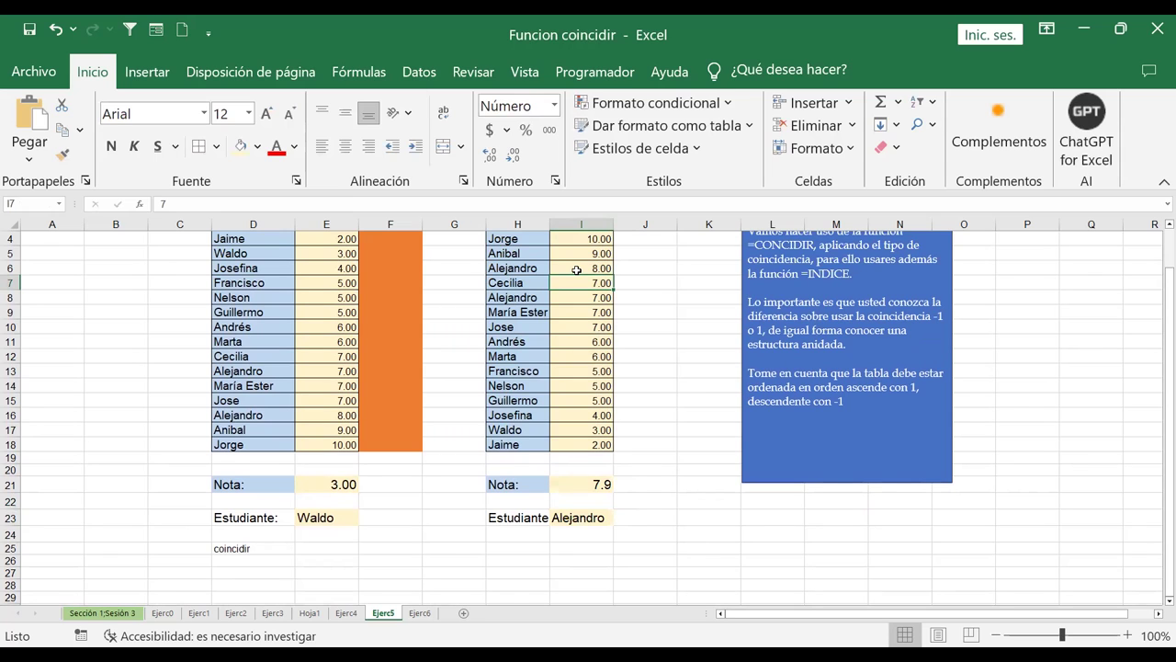
type("8.9")
key("Return")
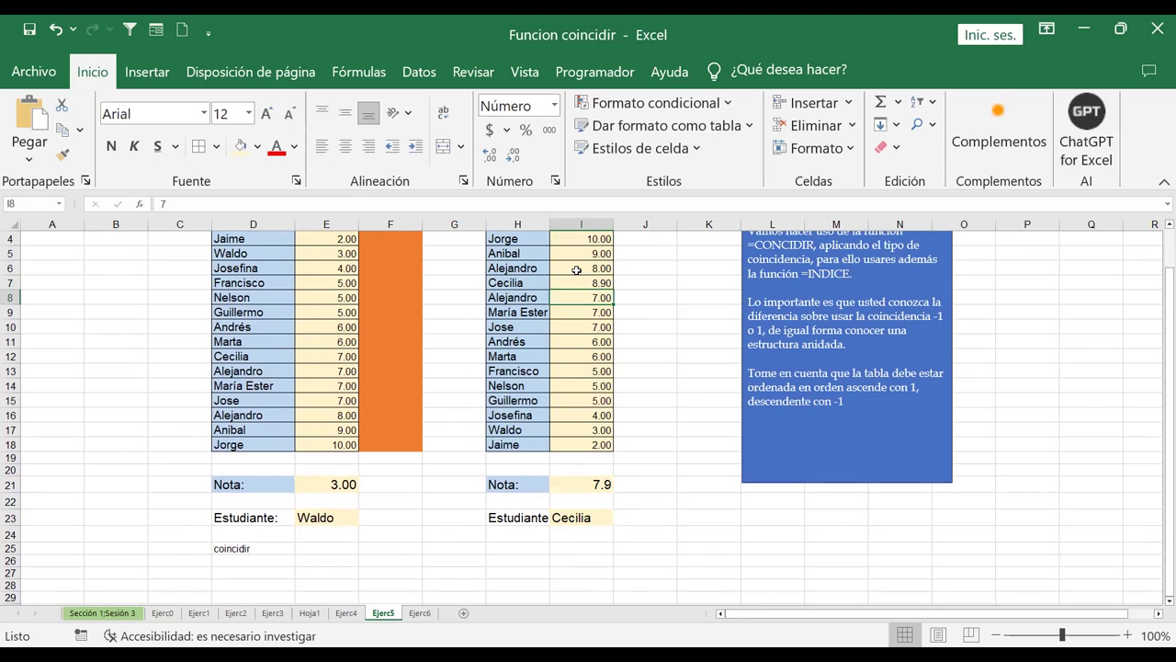
Step: Set the second table's grade in I7 to 8
left_click_drag(636, 386, 598, 357)
left_click(580, 281)
type("8")
key("Return")
Step: Test the lookup with the duplicated grade by setting I21 to 8.9 and to 7.9
left_click(592, 482)
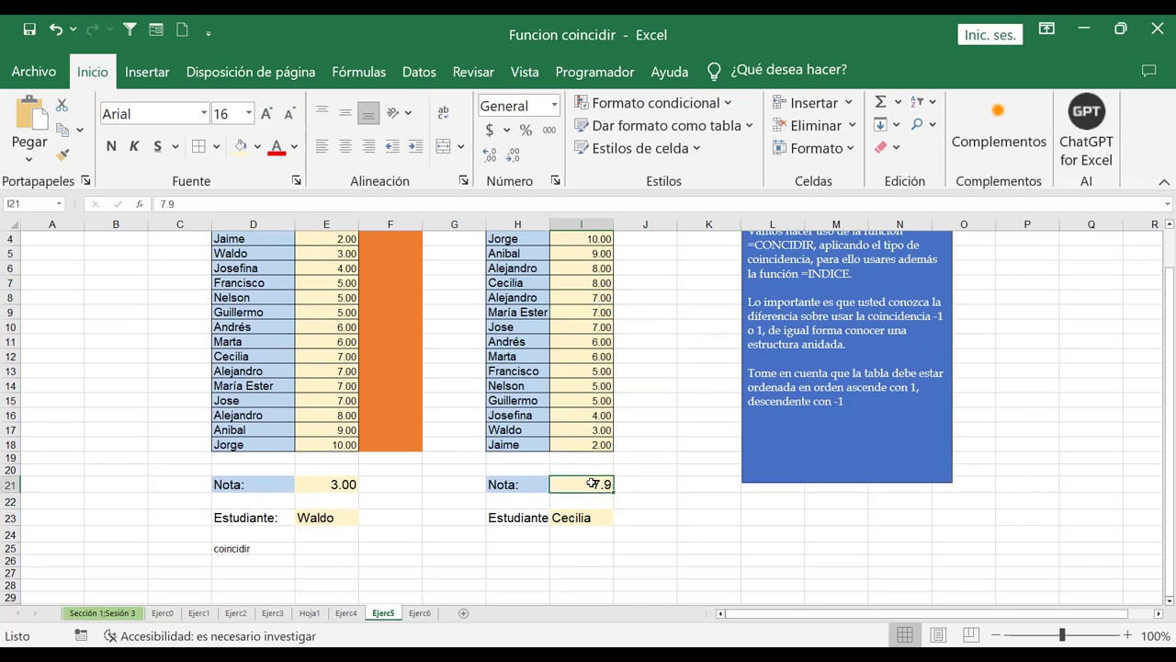
type("8.9")
key("Return")
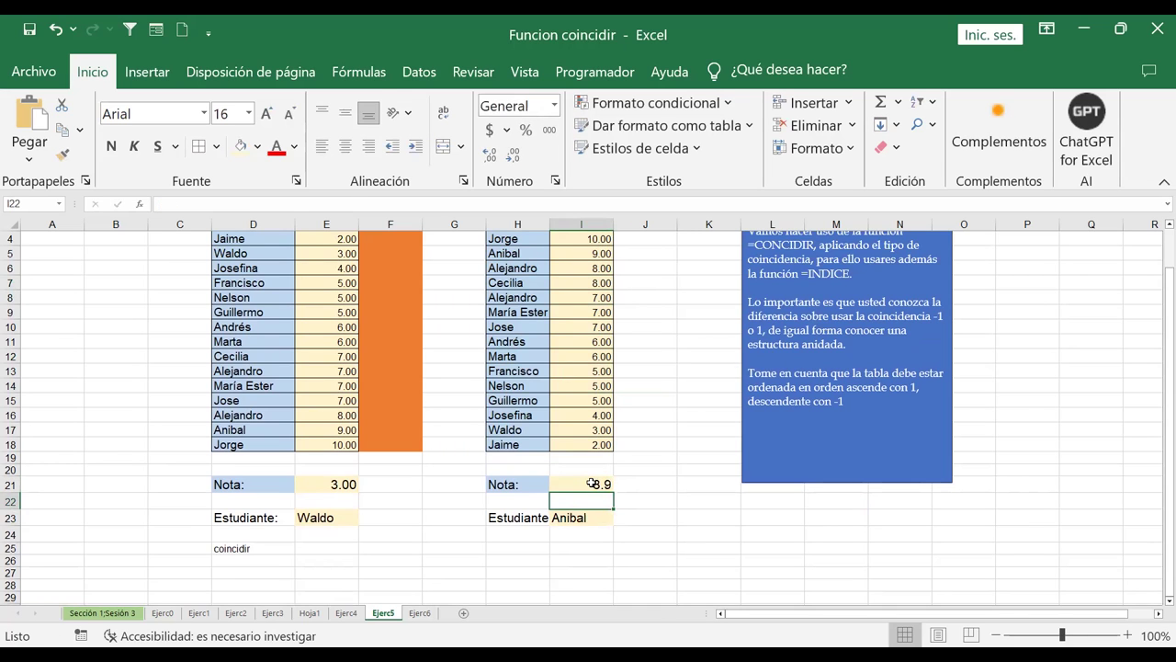
left_click(592, 484)
type("7.9")
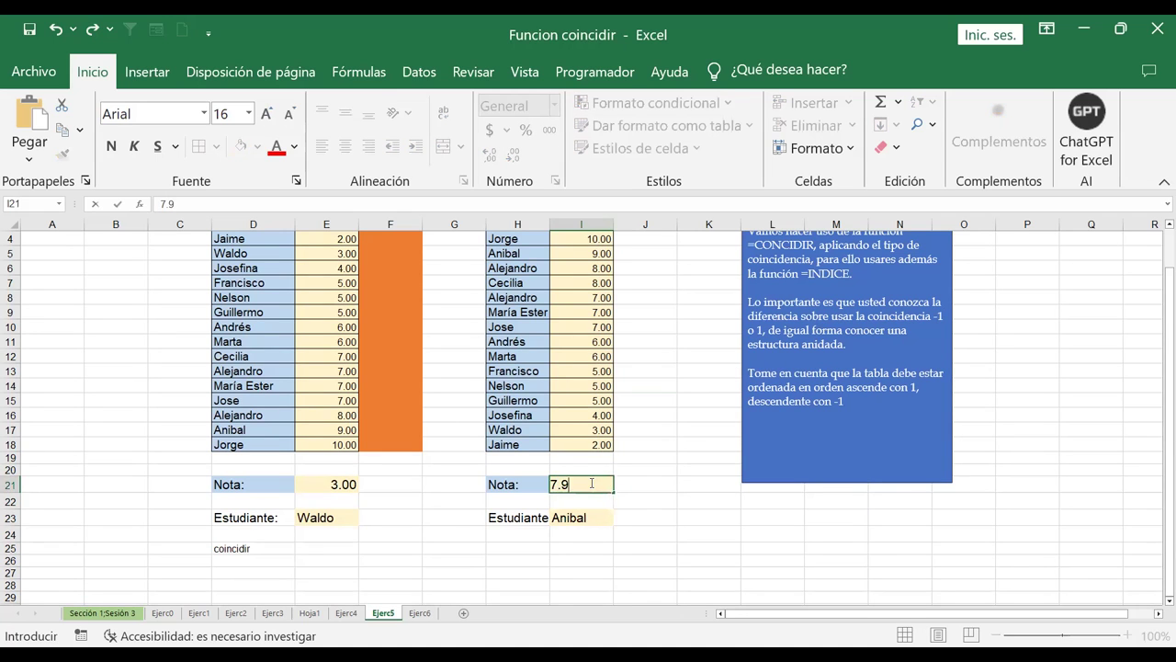
key("Return")
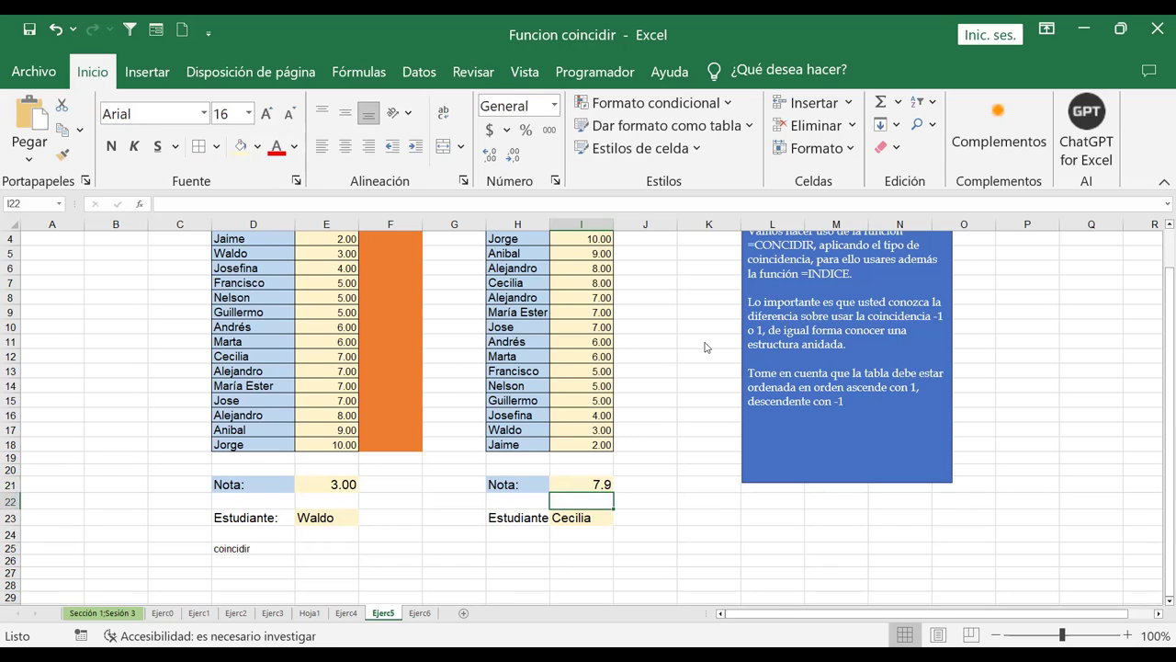
Step: Check the exact-match argument of the COINCIDIR formula in E9 on the Ejerc4 sheet and return to Ejerc5
left_click(347, 613)
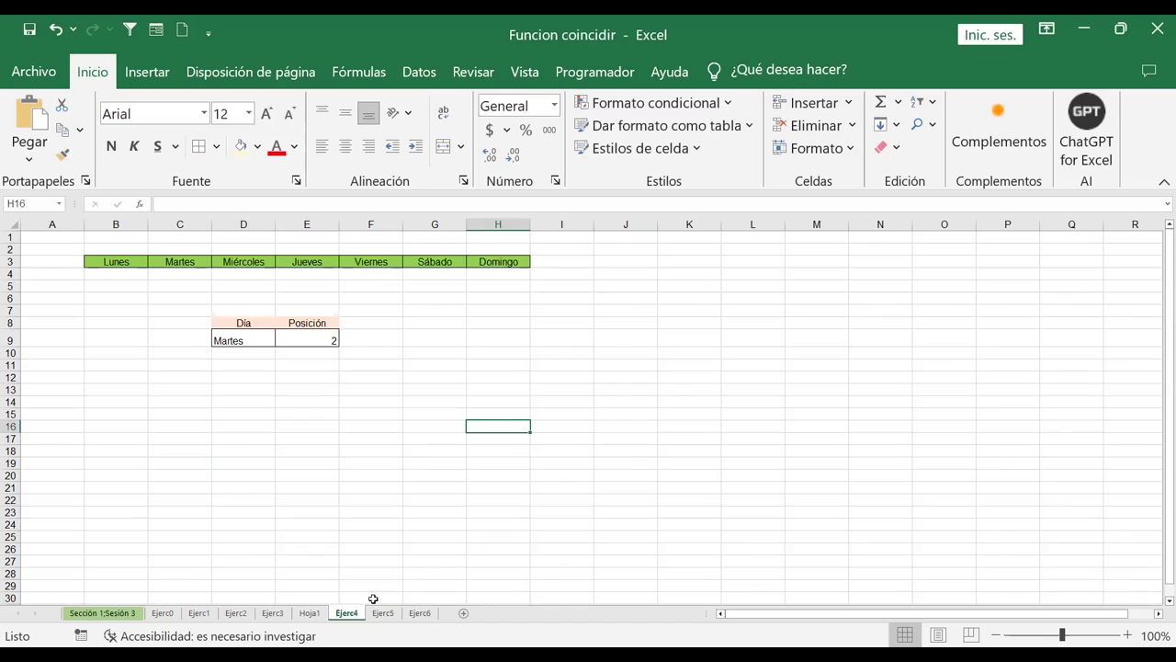
left_click(288, 342)
left_click(263, 204)
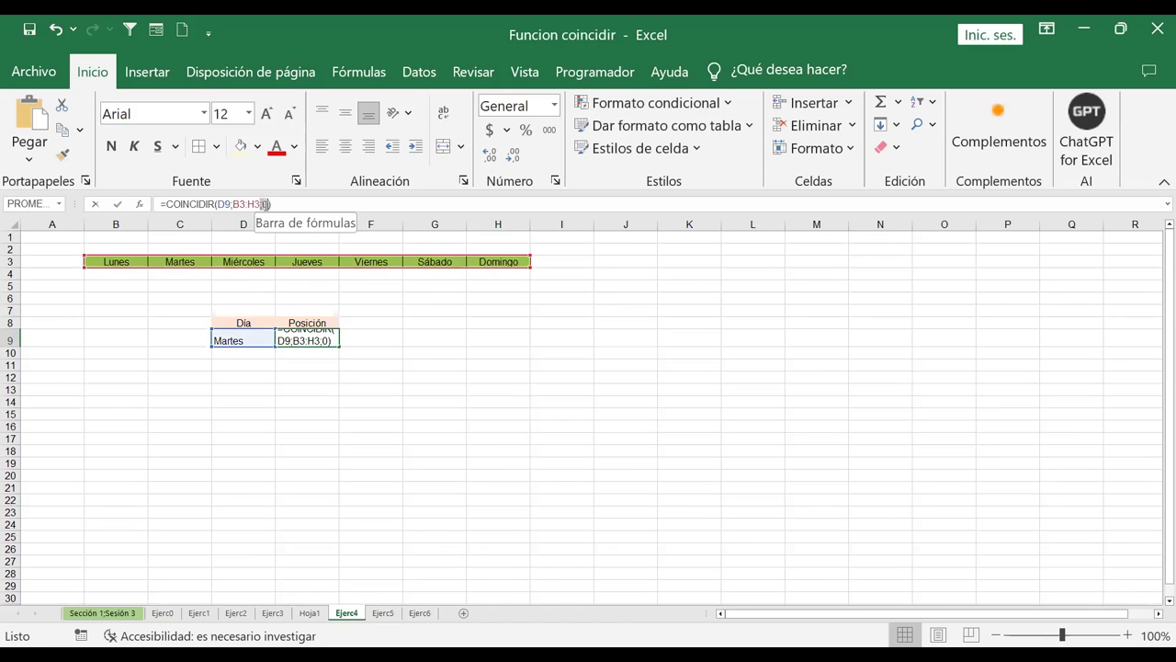
left_click(496, 439)
left_click(383, 618)
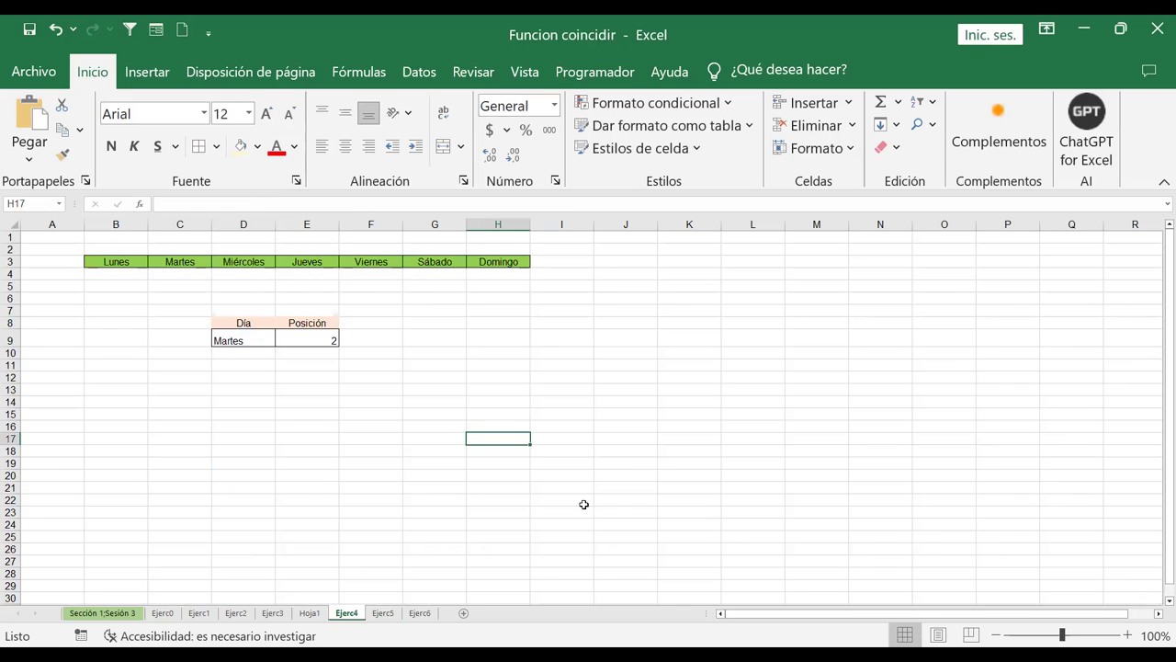
Step: Compare the COINCIDIR match types used in the formulas in E23 and I23
left_click(314, 518)
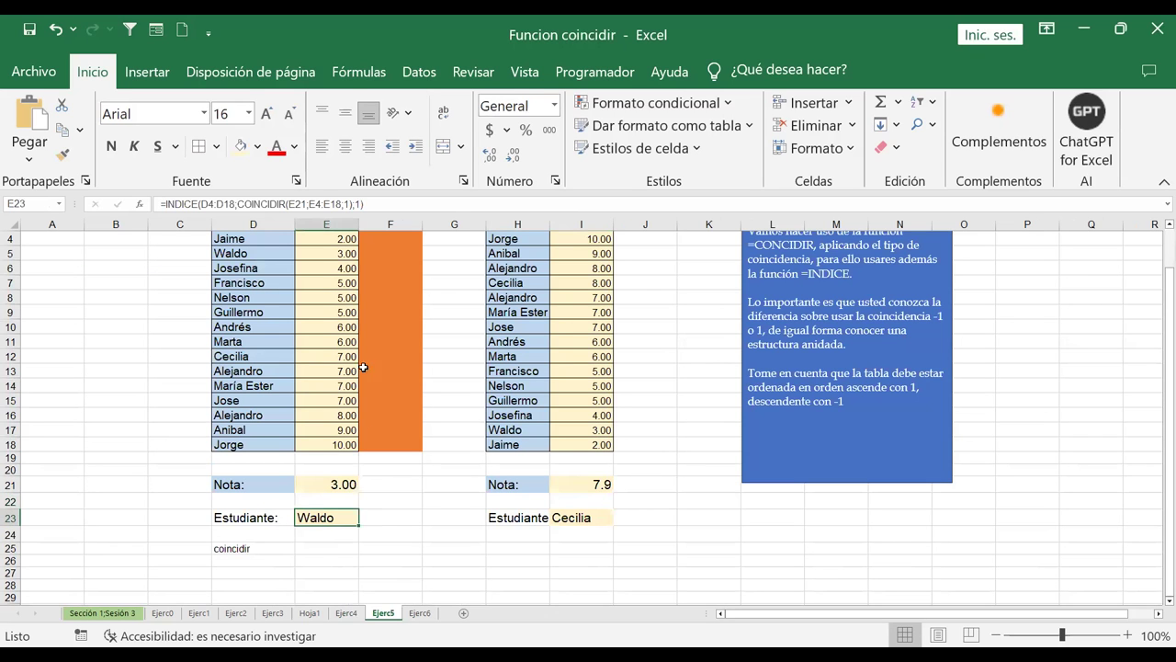
double_click(343, 203)
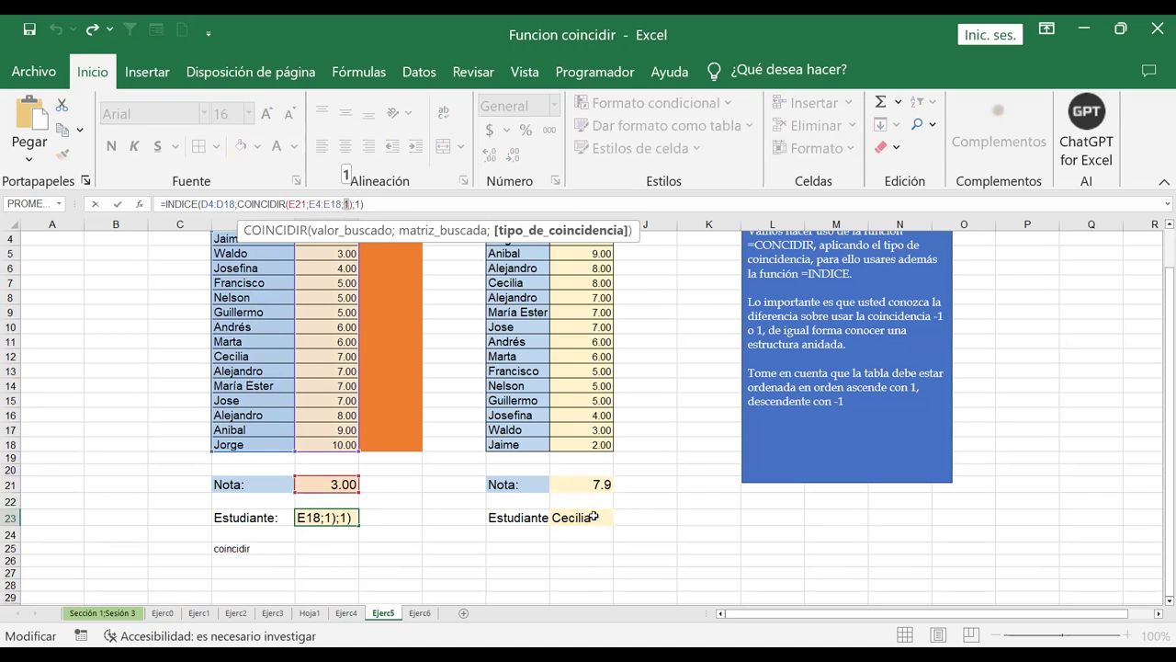
left_click(593, 518)
key("Escape")
left_click(593, 517)
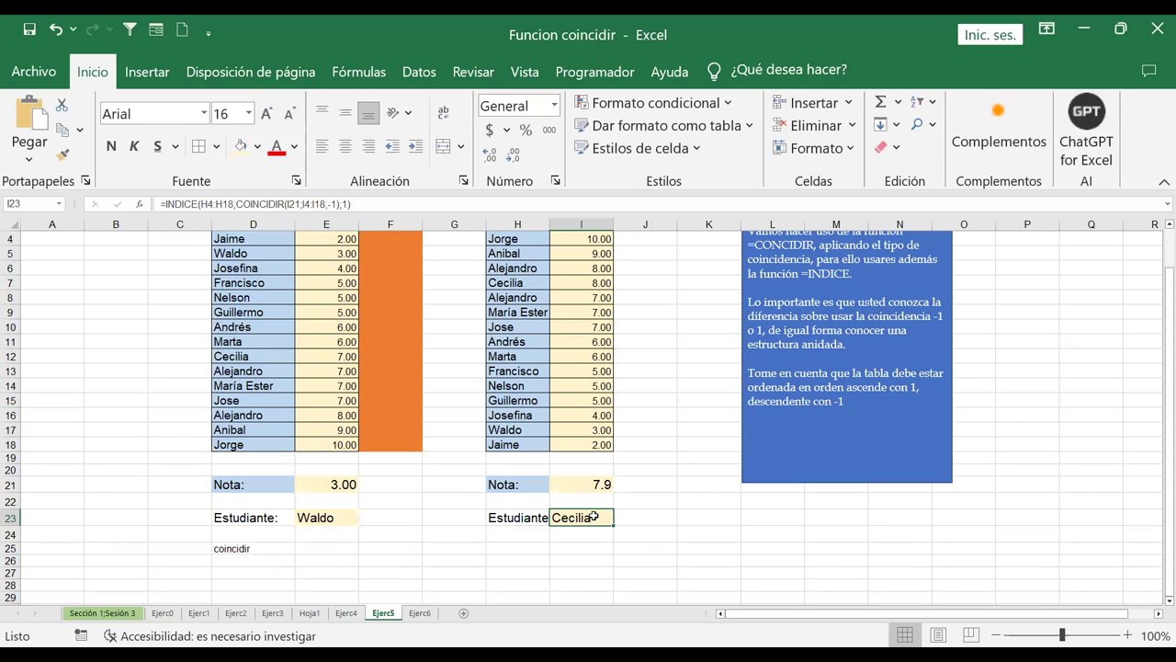
left_click(329, 203)
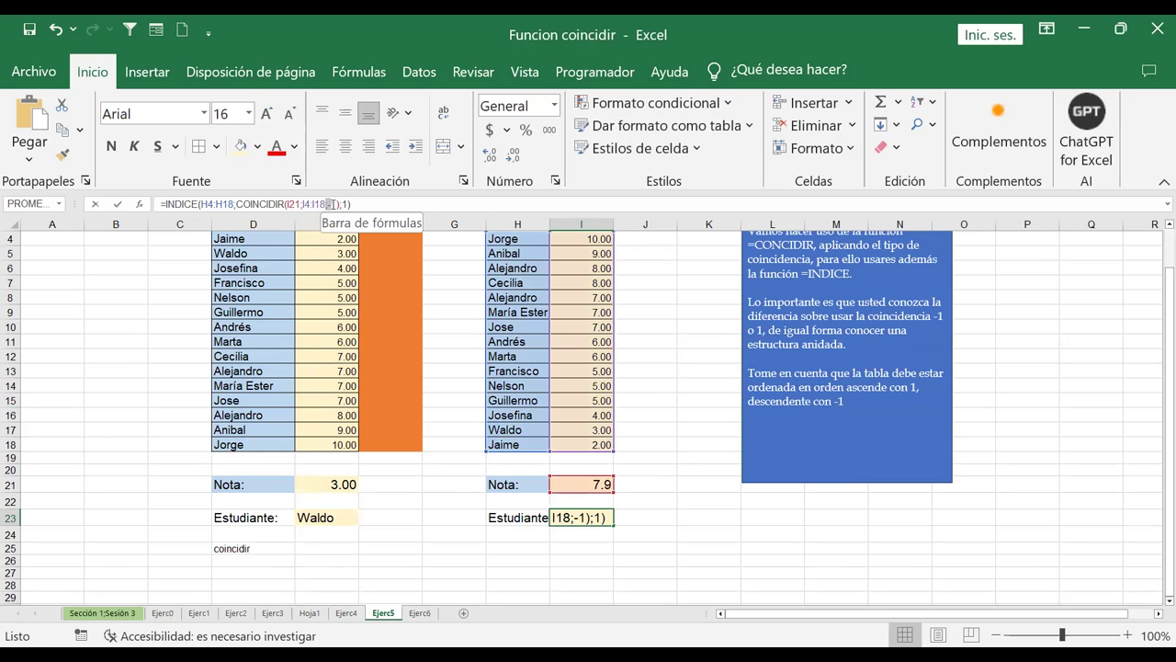
double_click(334, 203)
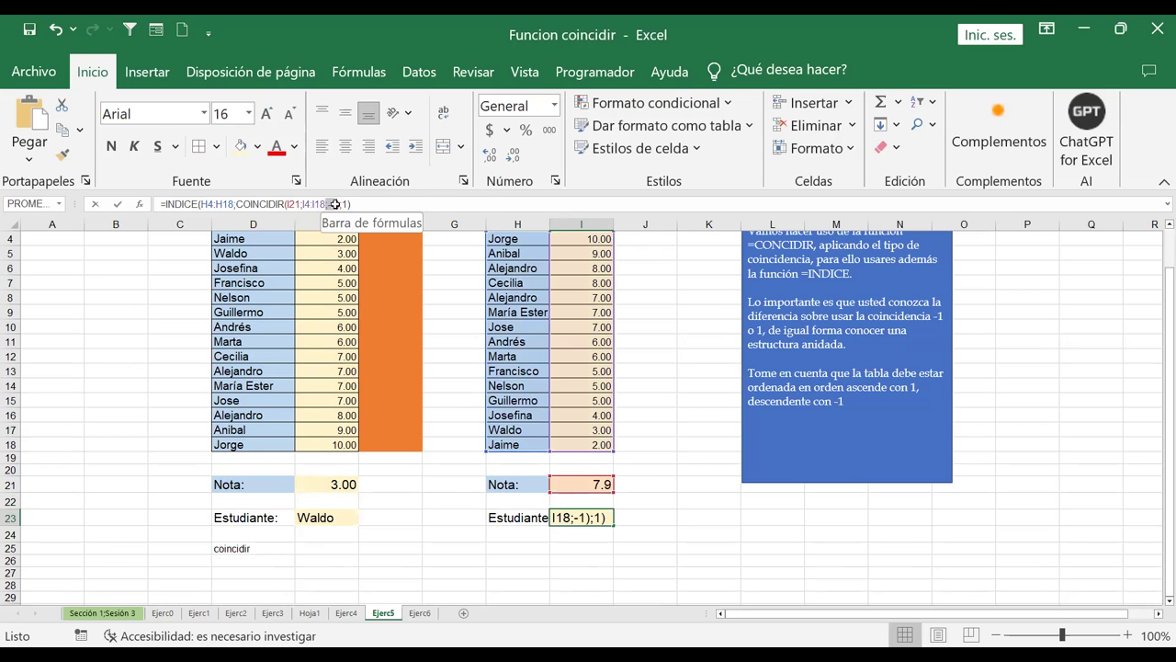
key("Escape")
Step: Look over the instructions beside the tables on Ejerc5 and switch to the Ejerc6 sheet
left_click(767, 558)
scroll(767, 557, "up", 1)
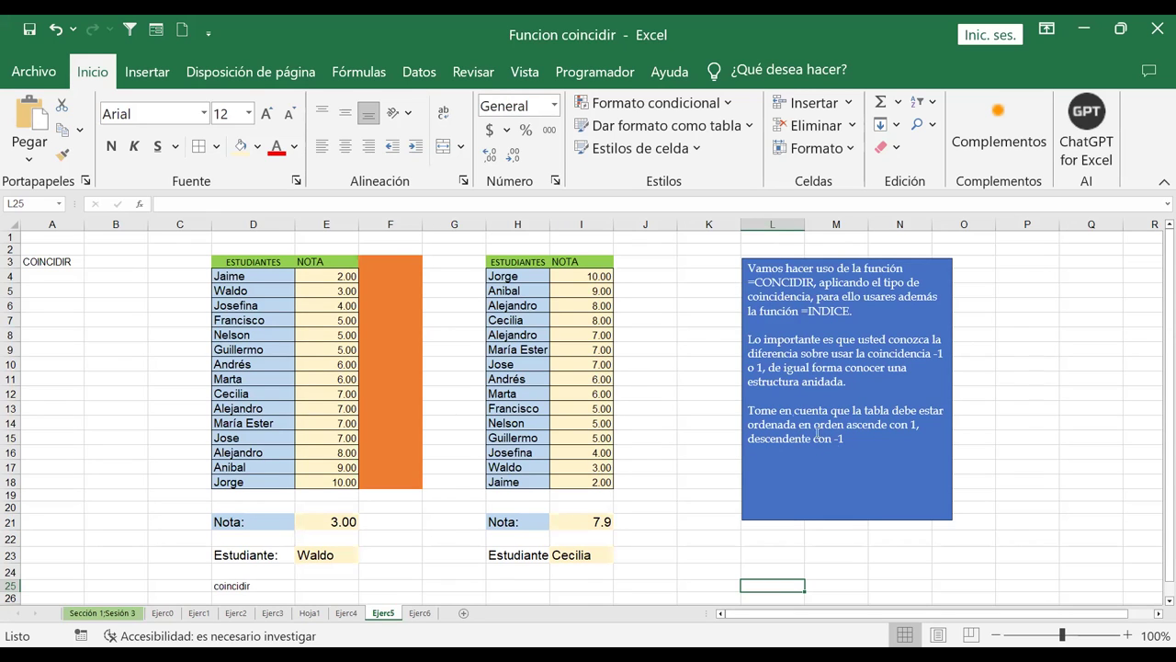
left_click(658, 361)
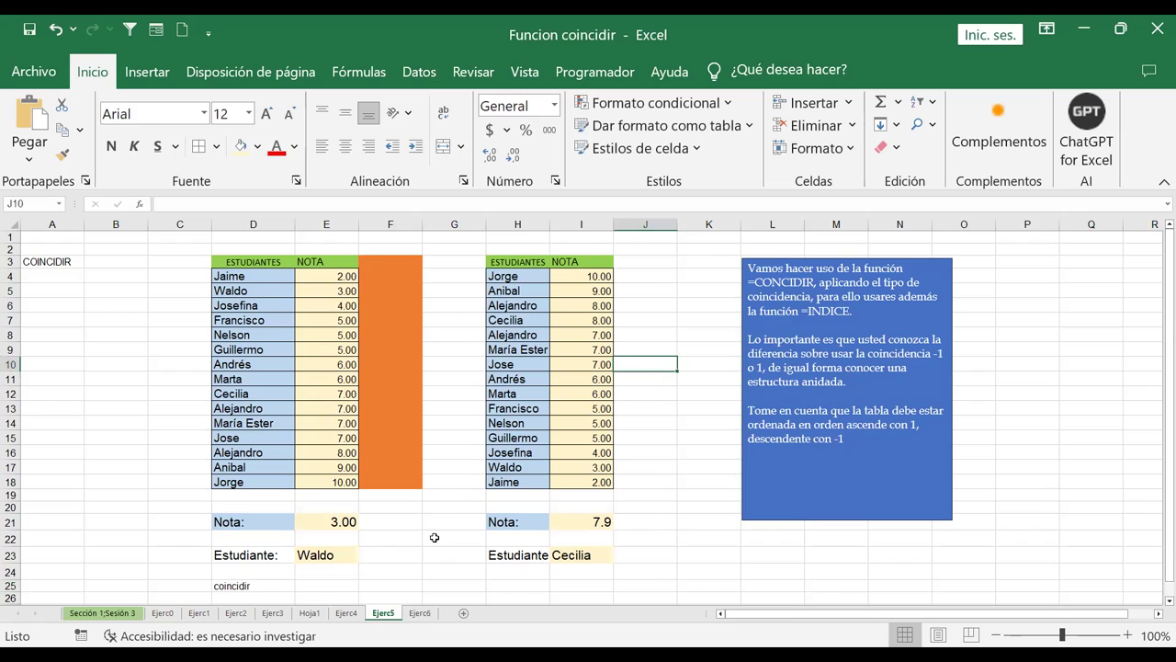
left_click(420, 613)
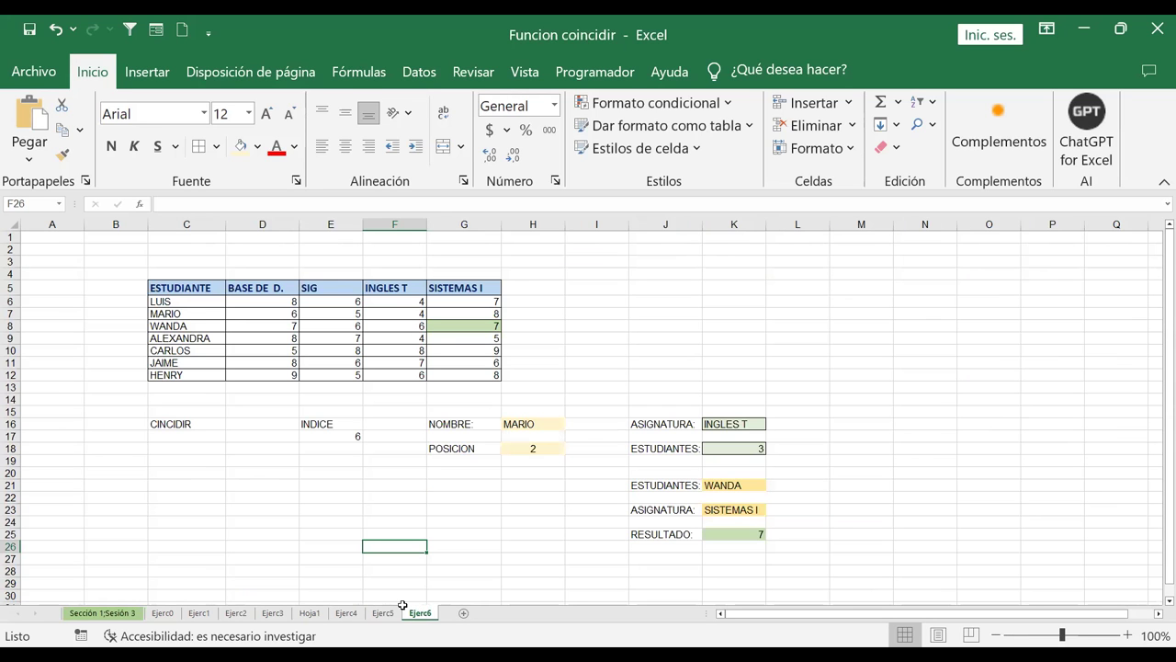
Step: Examine the student grades table on Ejerc6 together with the INDICE formula in E17
left_click(925, 350)
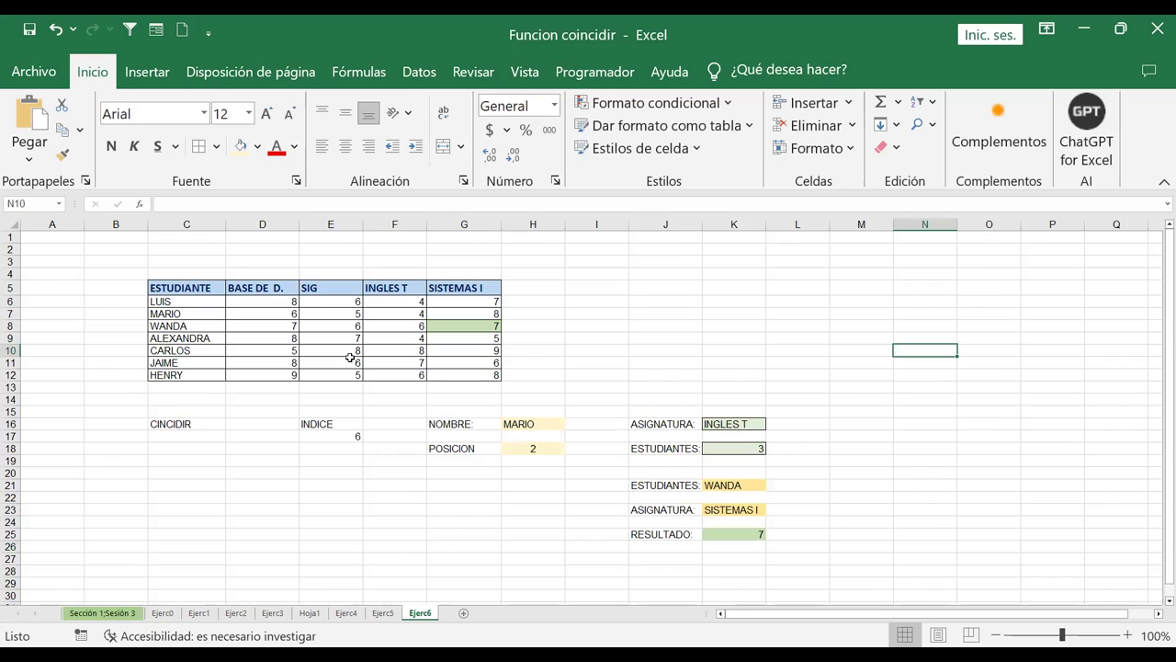
left_click(331, 439)
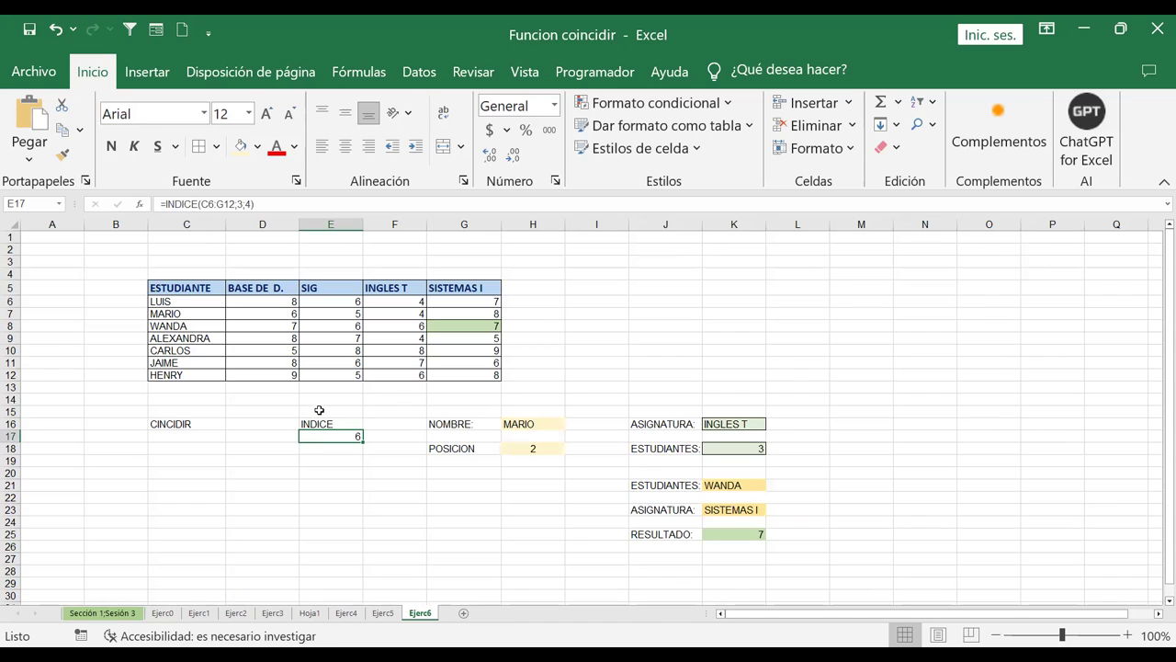
left_click(163, 302)
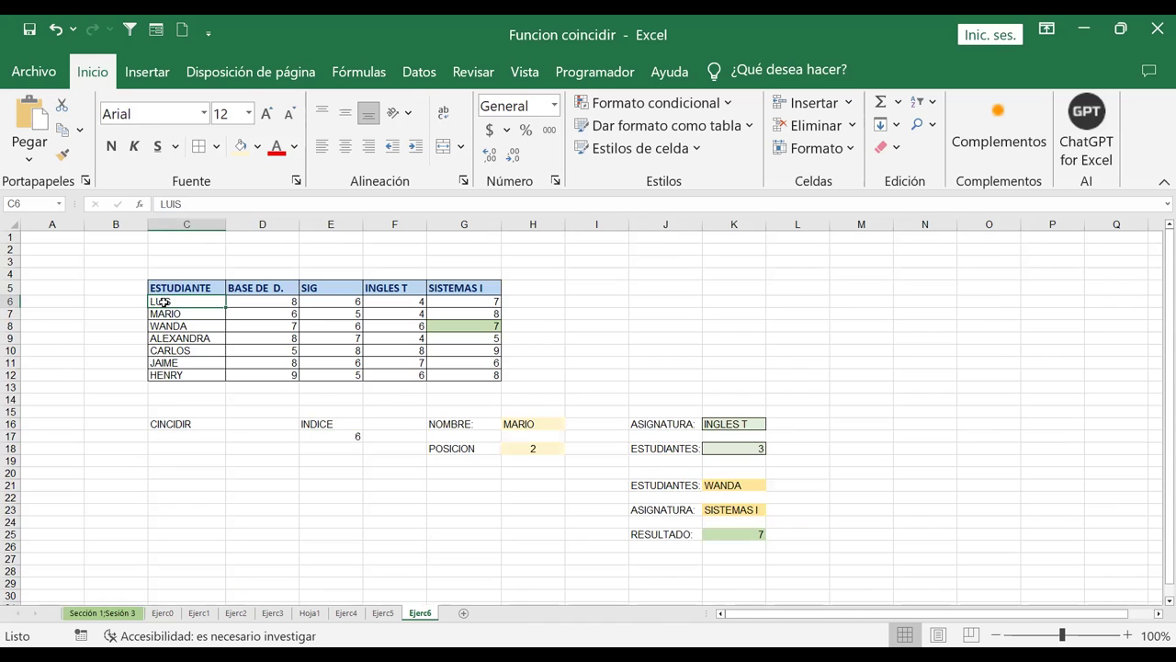
left_click(317, 435)
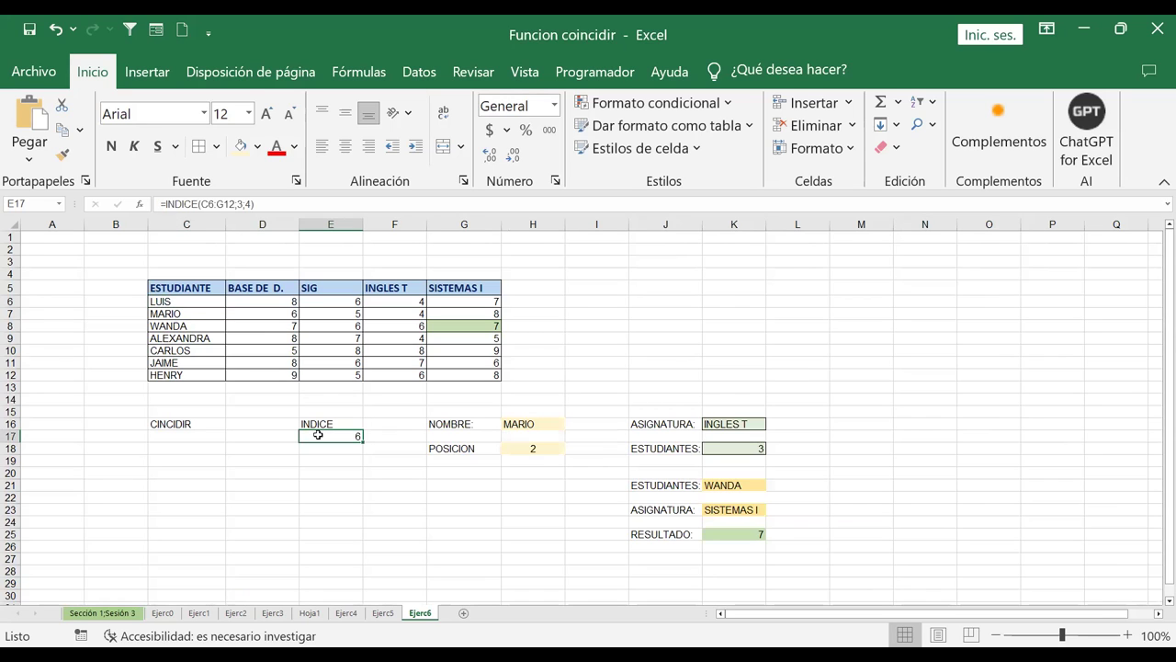
left_click(321, 425)
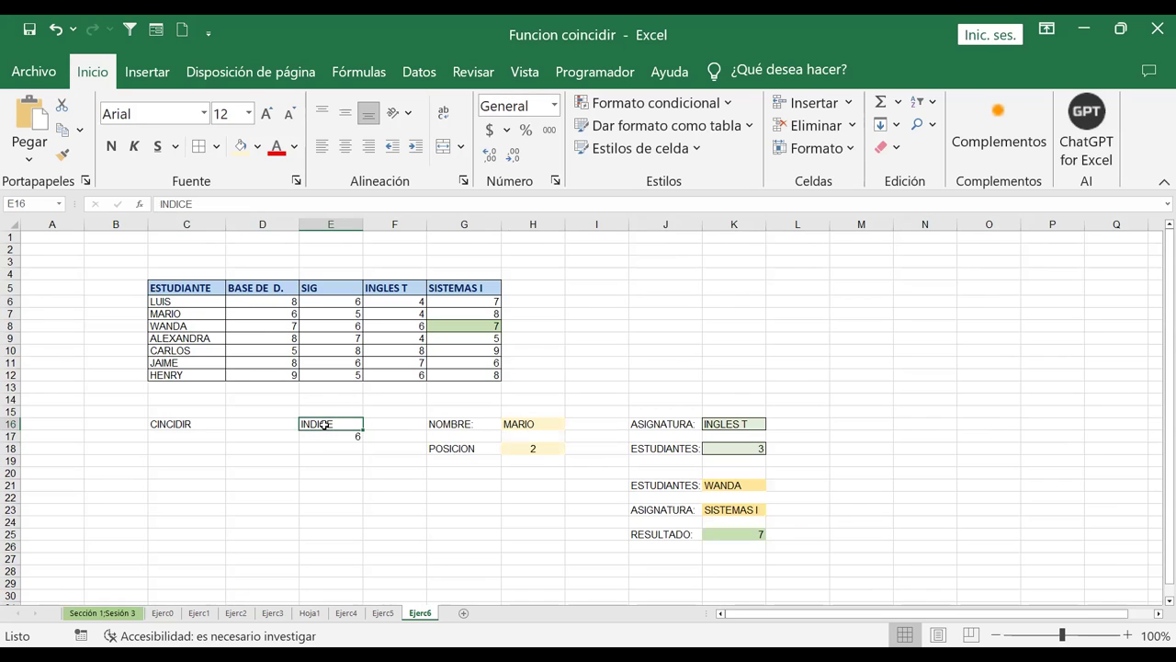
left_click(326, 438)
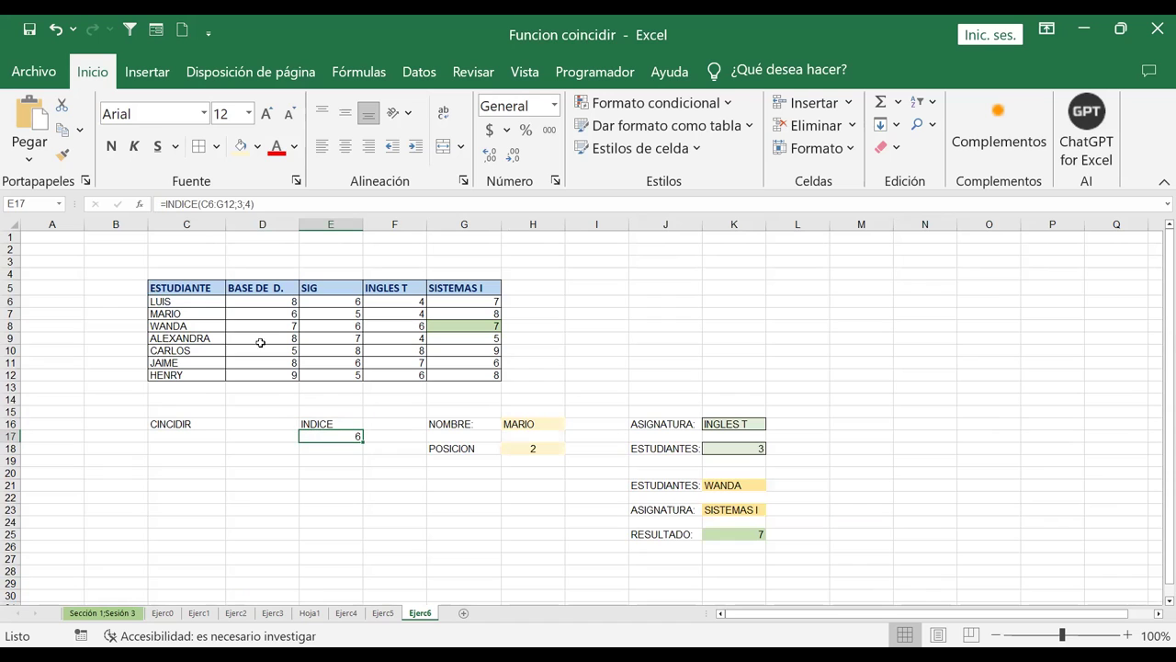
Step: Review the matrix, row and column arguments of the INDICE formula in E17 against the students listed in the table
left_click(212, 201)
left_click(222, 237)
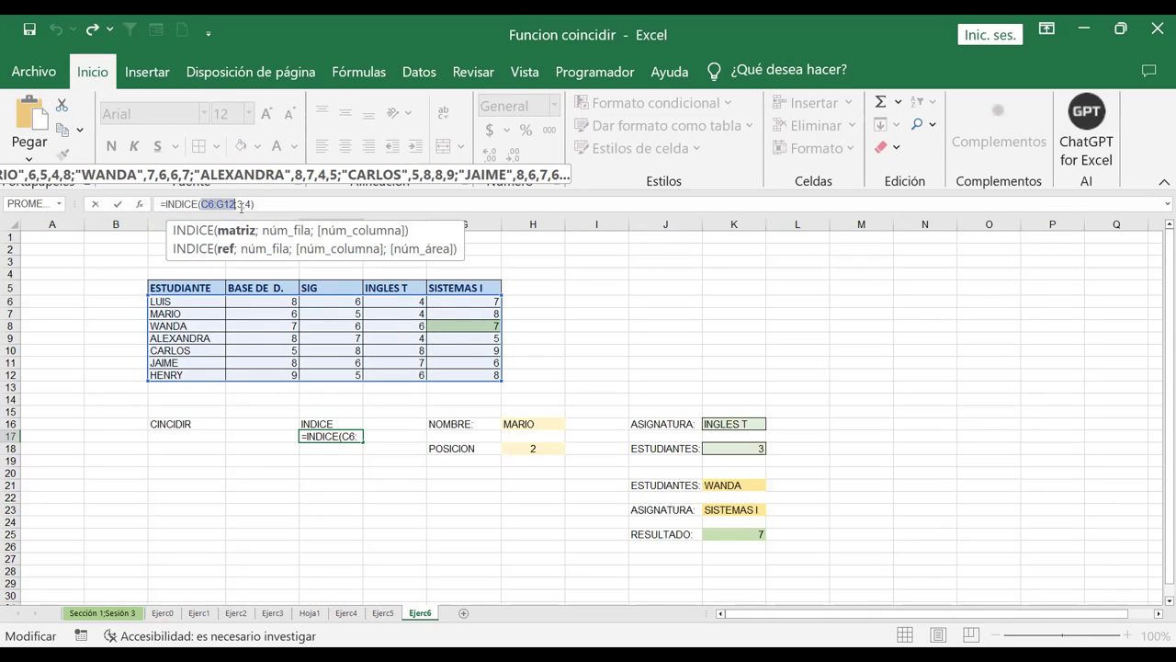
left_click(241, 206)
left_click(241, 206)
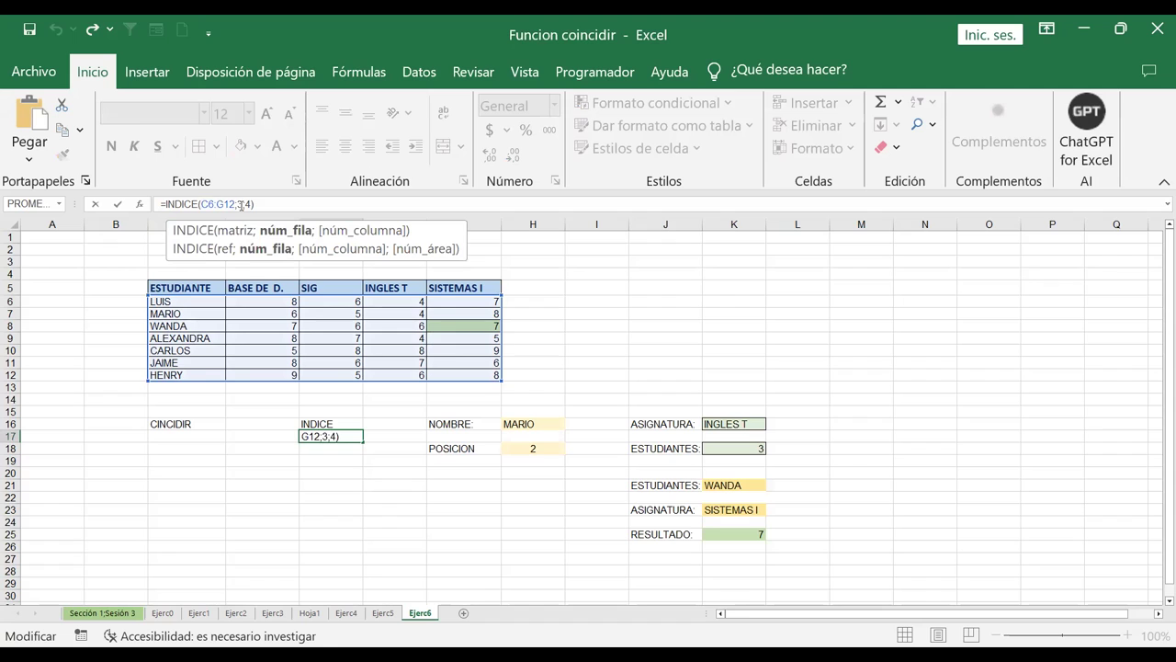
left_click(249, 204)
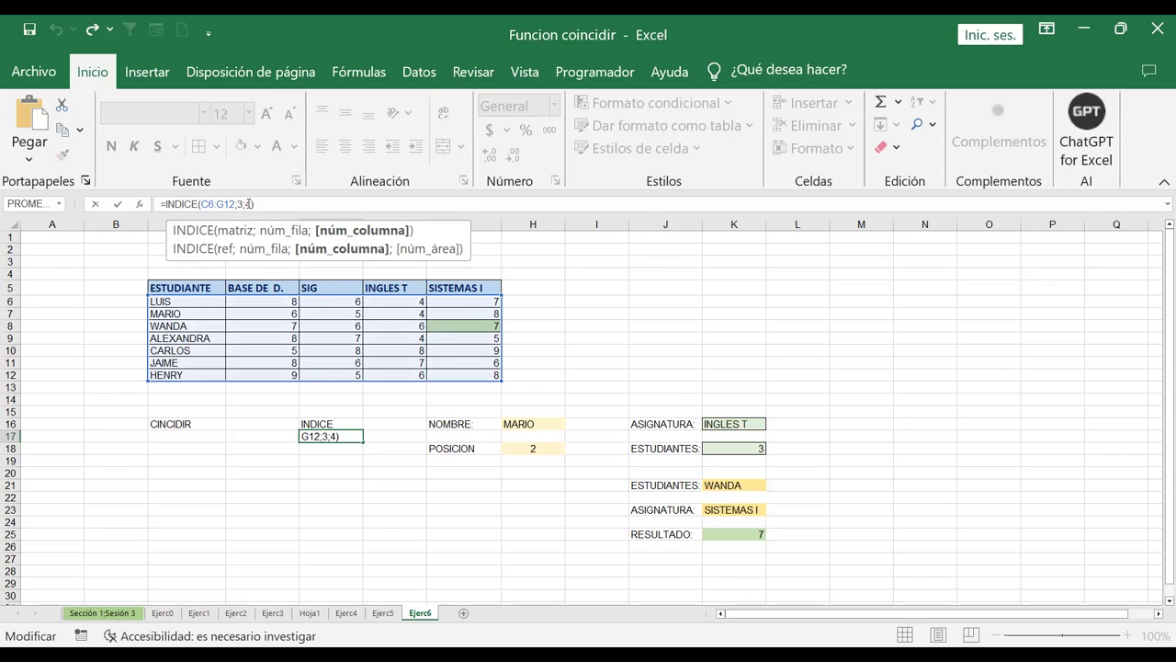
key("ctrl+Return")
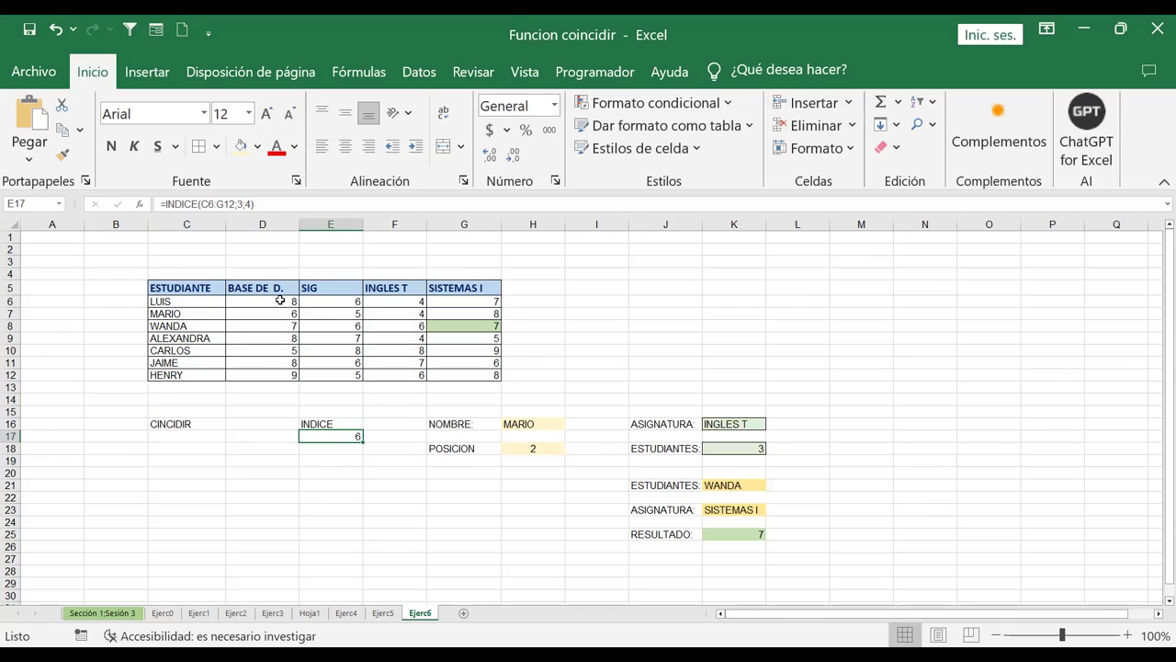
left_click(182, 326)
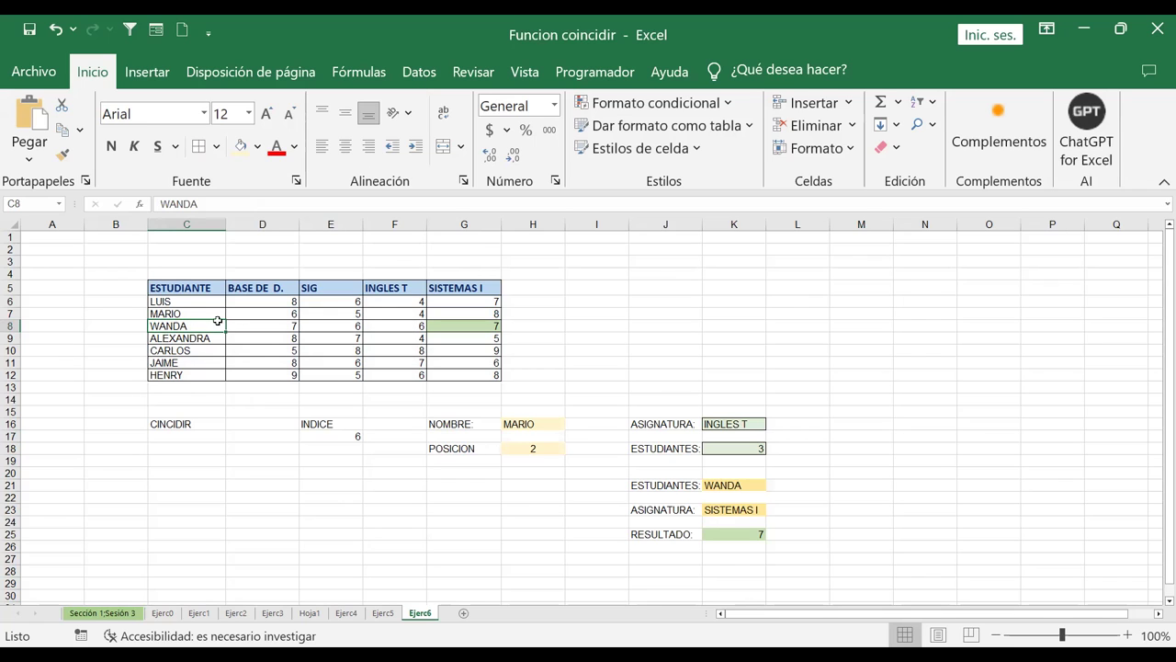
left_click(174, 303)
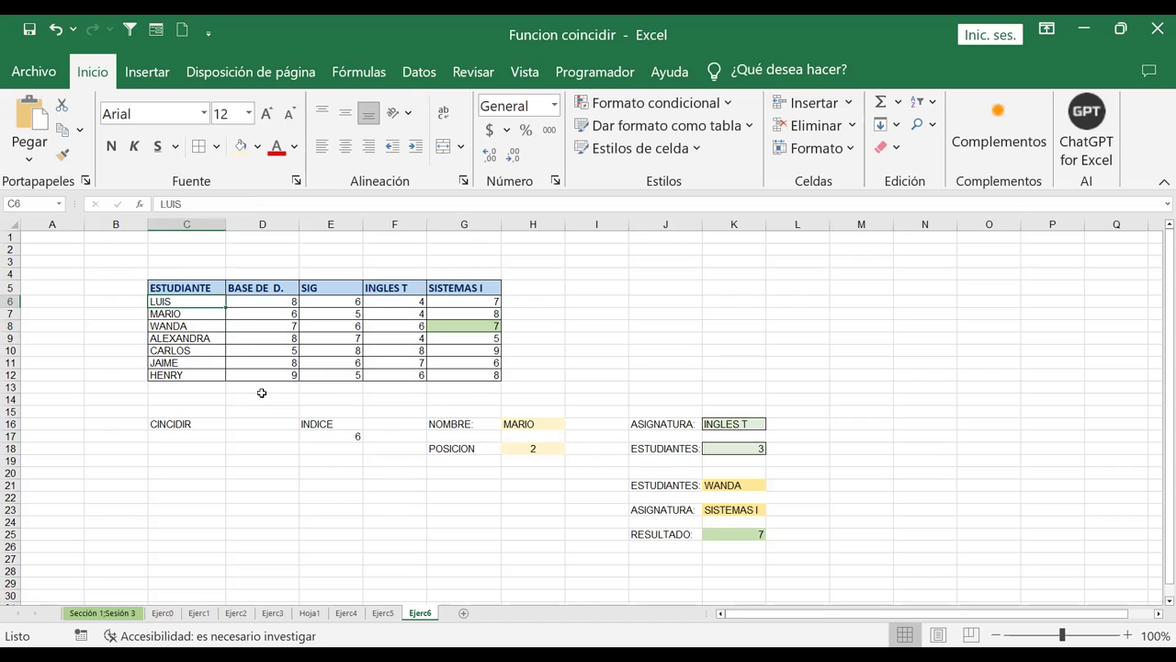
Step: Change the INDICE formula in E17 to use row 6 and column 3 of C6:G12
left_click(331, 436)
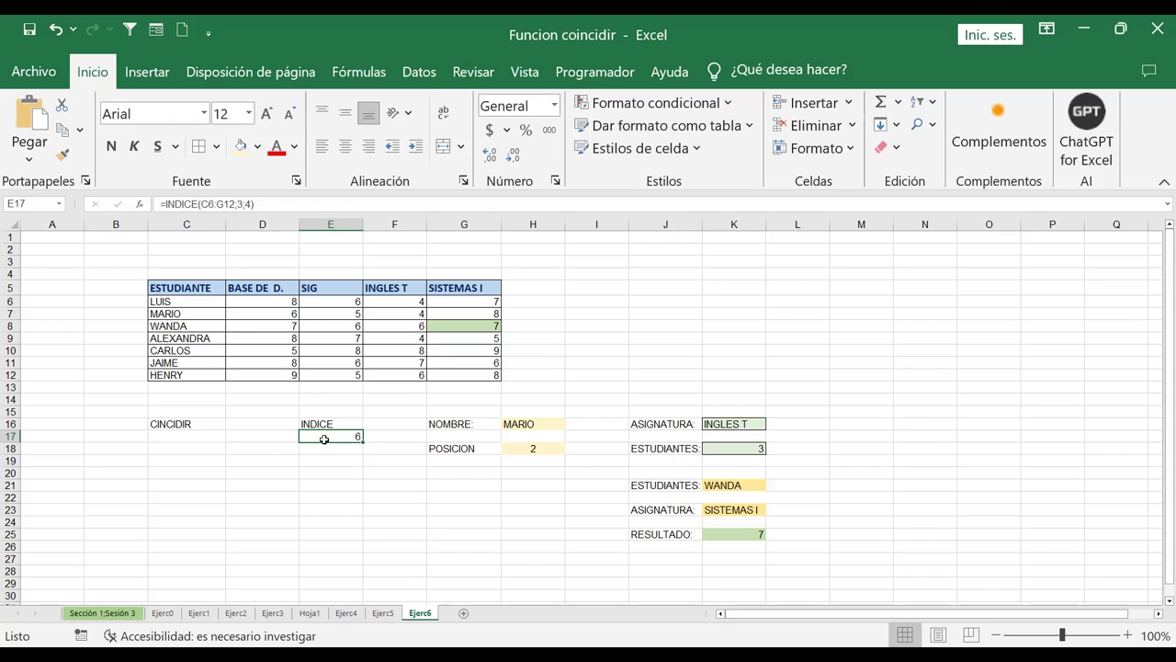
left_click(243, 204)
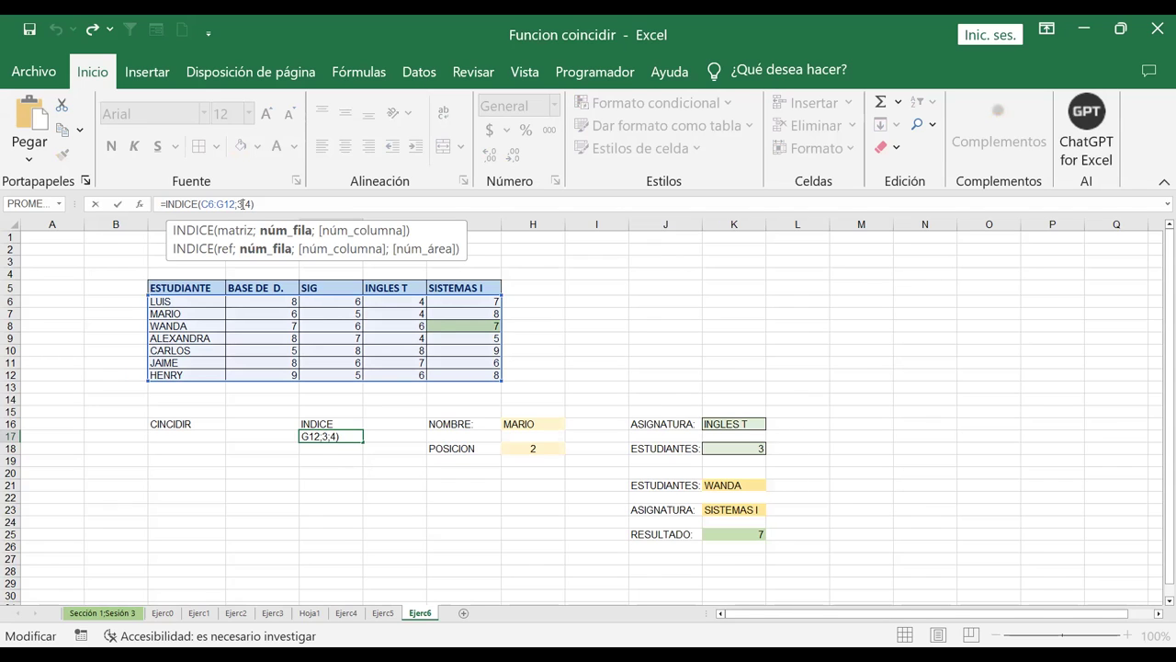
key("BackSpace")
type("6")
left_click(249, 205)
key("BackSpace")
type("3")
key("Return")
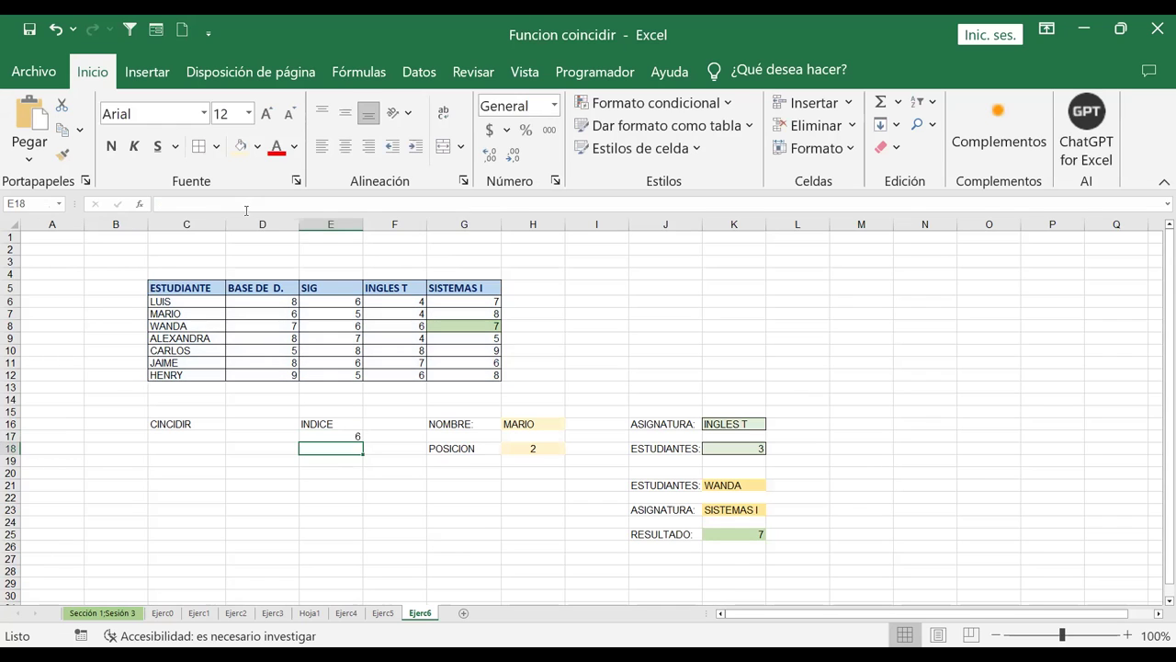
Step: Highlight the sixth student's SIG grade in E11 with a light gold fill and recheck the INDICE formula in E17
left_click(204, 358)
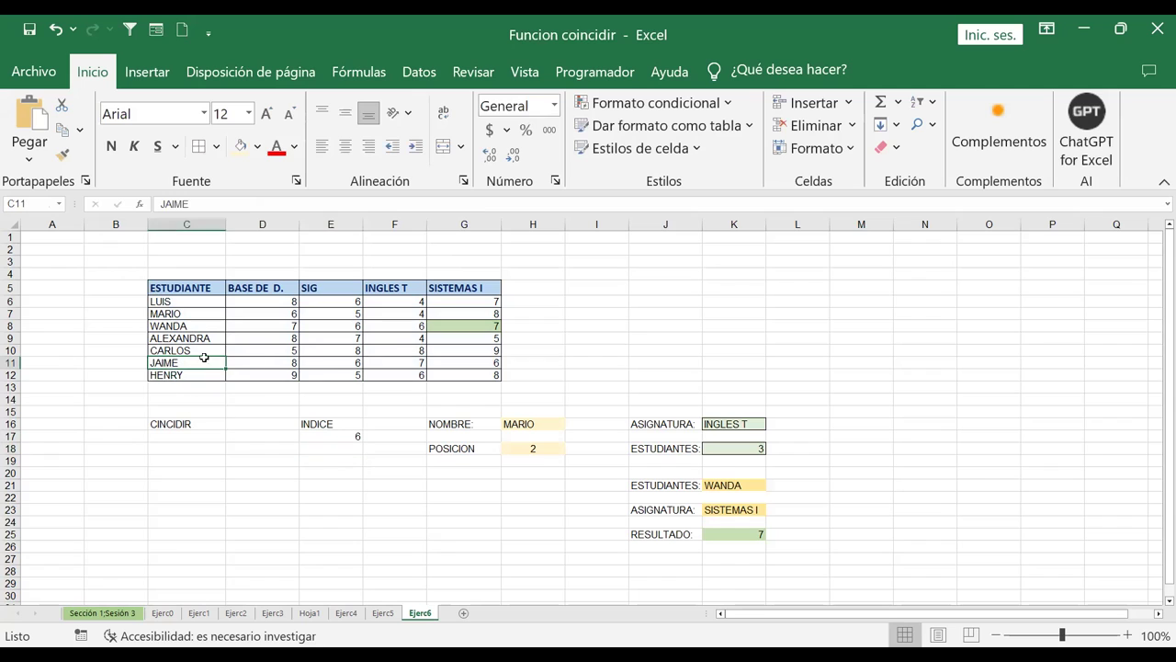
left_click(335, 365)
left_click(240, 146)
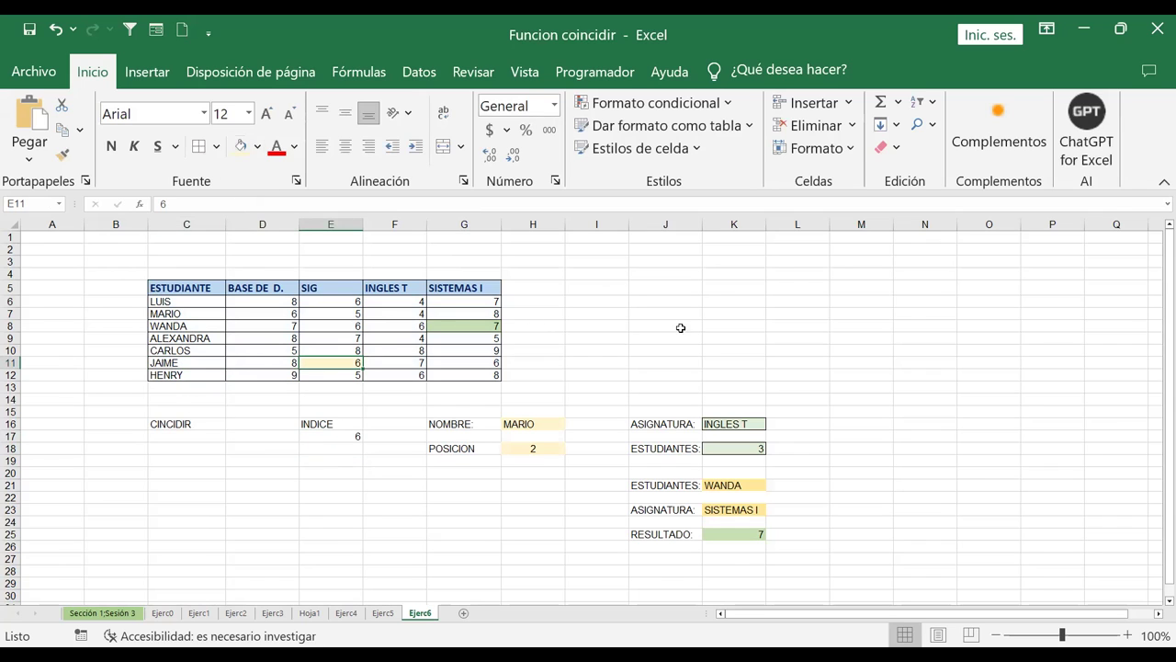
left_click(330, 438)
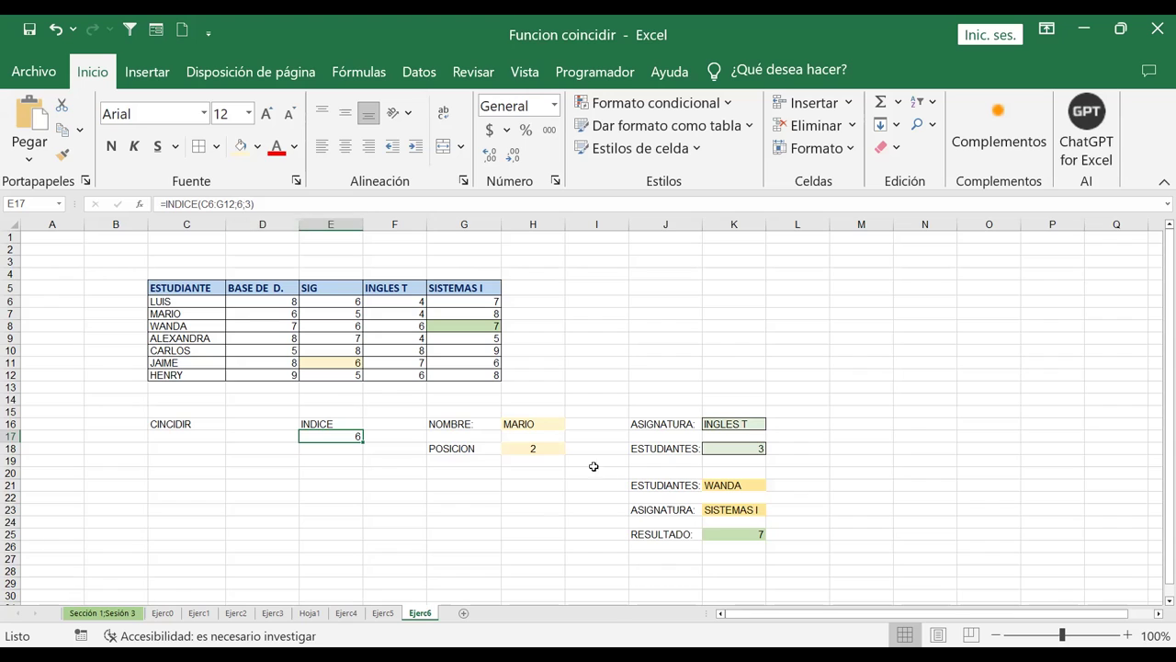
Step: Compare the COINCIDIR formulas in H18 and K18 with their lookup values in H16 and K16
left_click(518, 423)
left_click(534, 449)
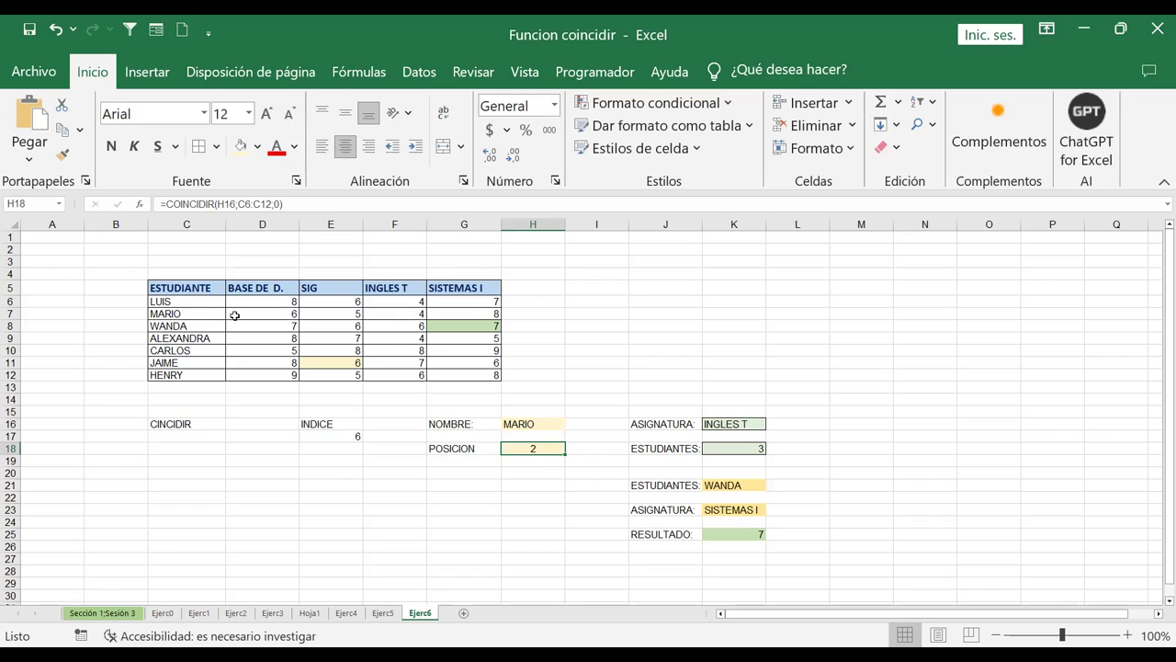
left_click(730, 426)
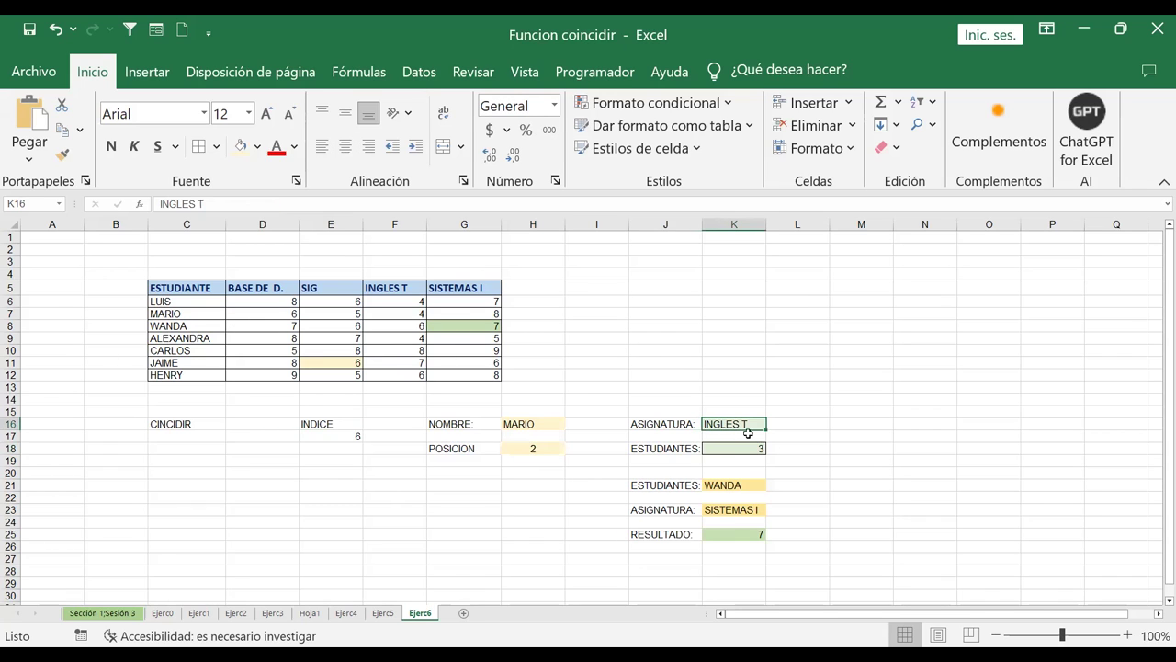
left_click(730, 450)
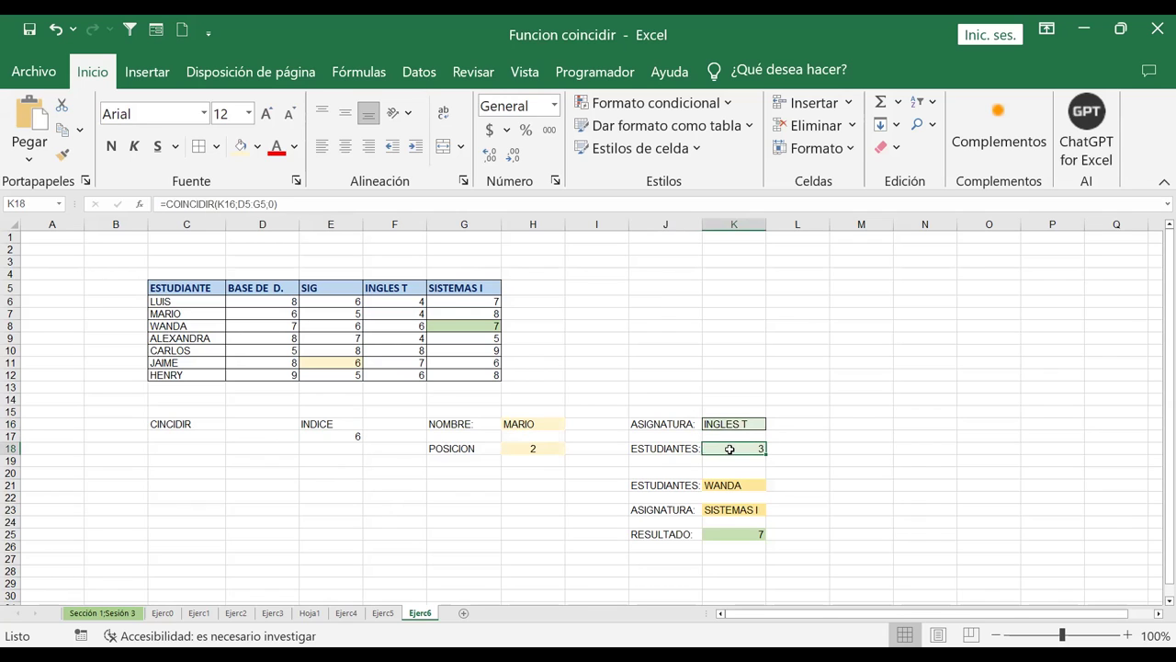
left_click(529, 449)
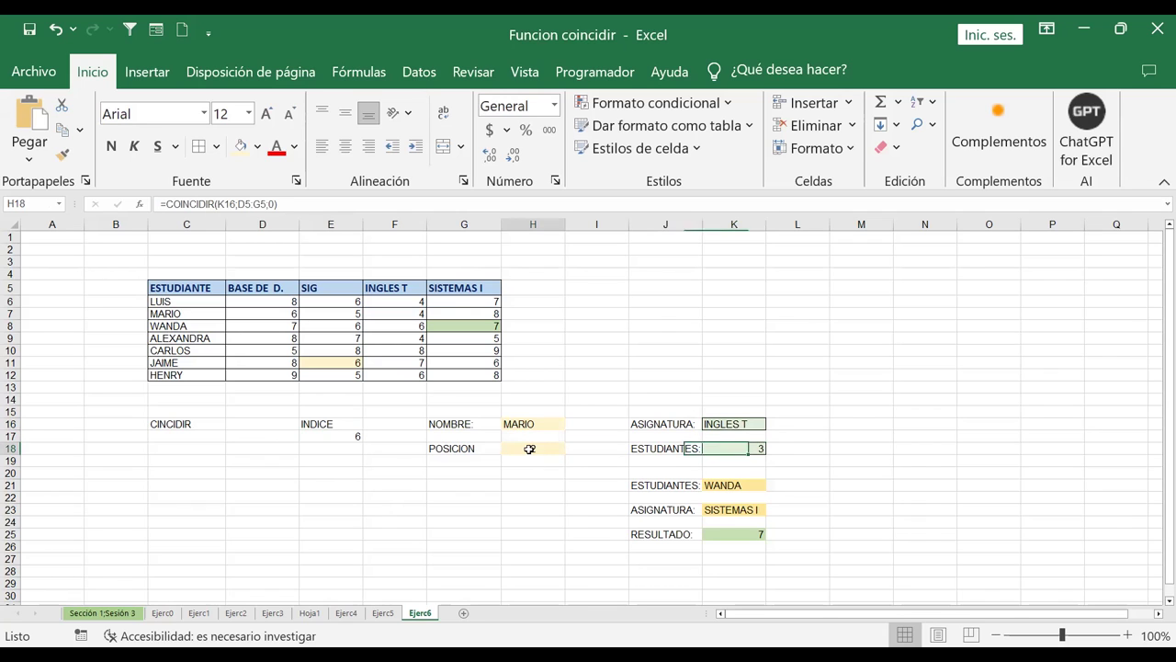
Step: Examine the lookup value, lookup array and match type arguments of the COINCIDIR formula in K18
left_click(725, 451)
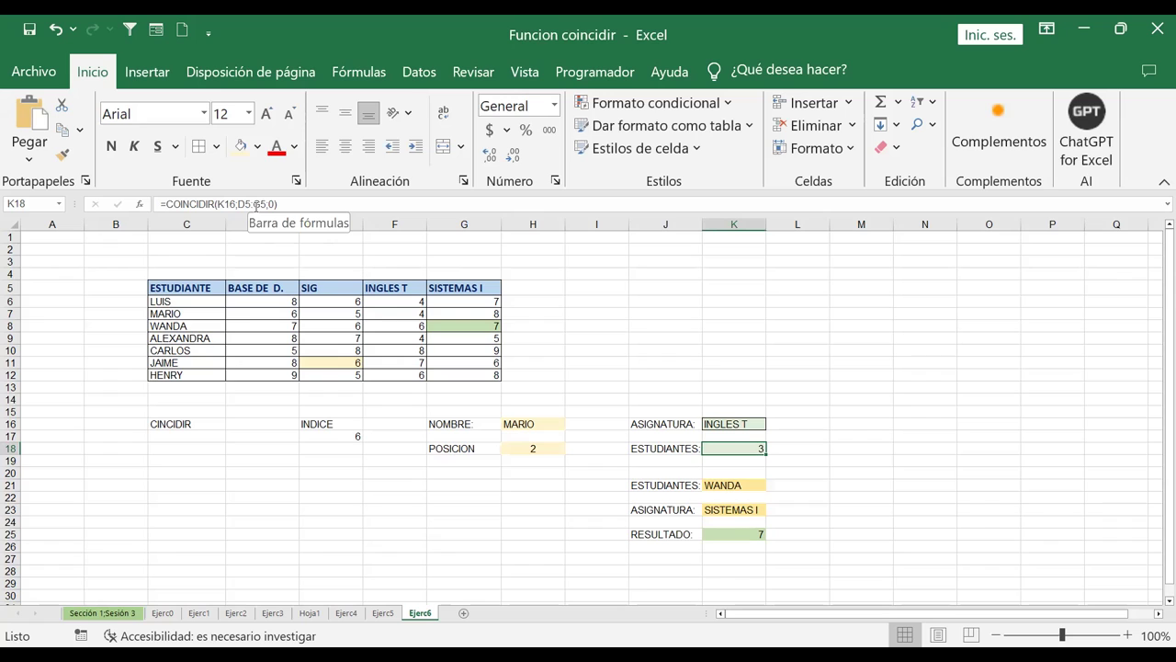
left_click(222, 207)
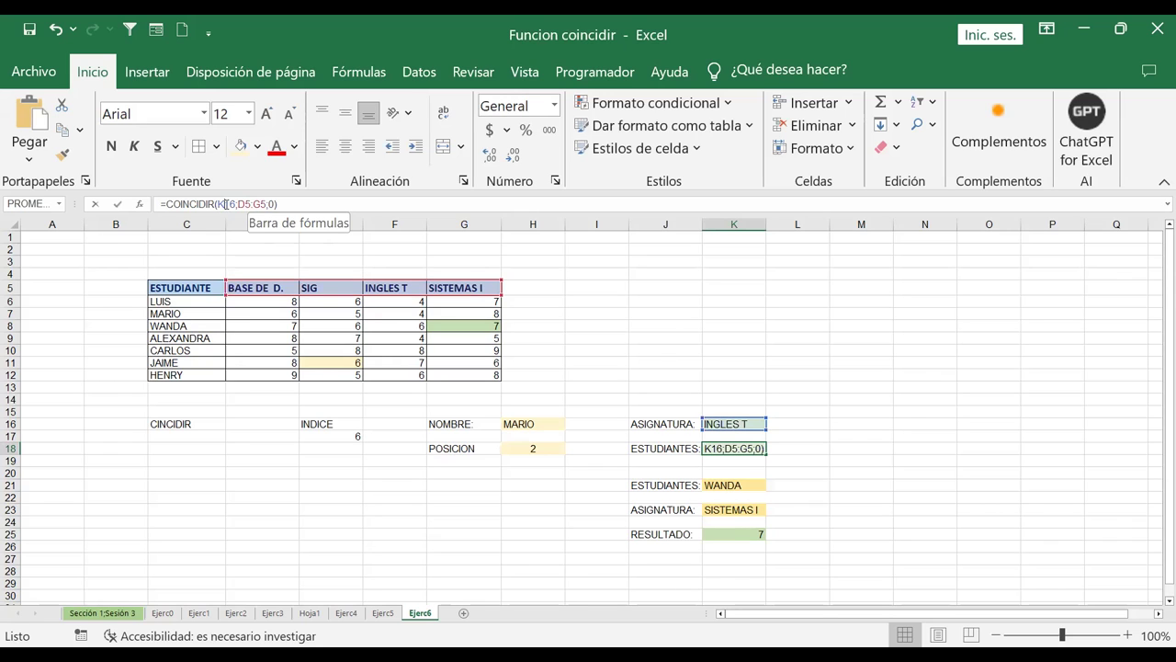
left_click(267, 233)
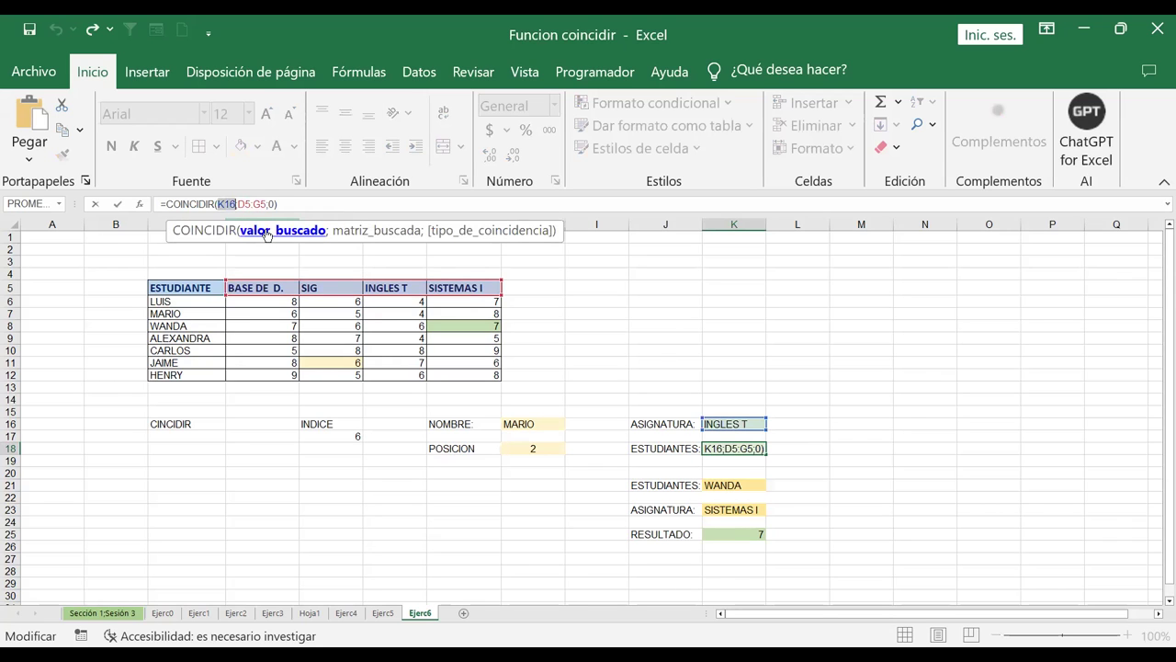
left_click(369, 232)
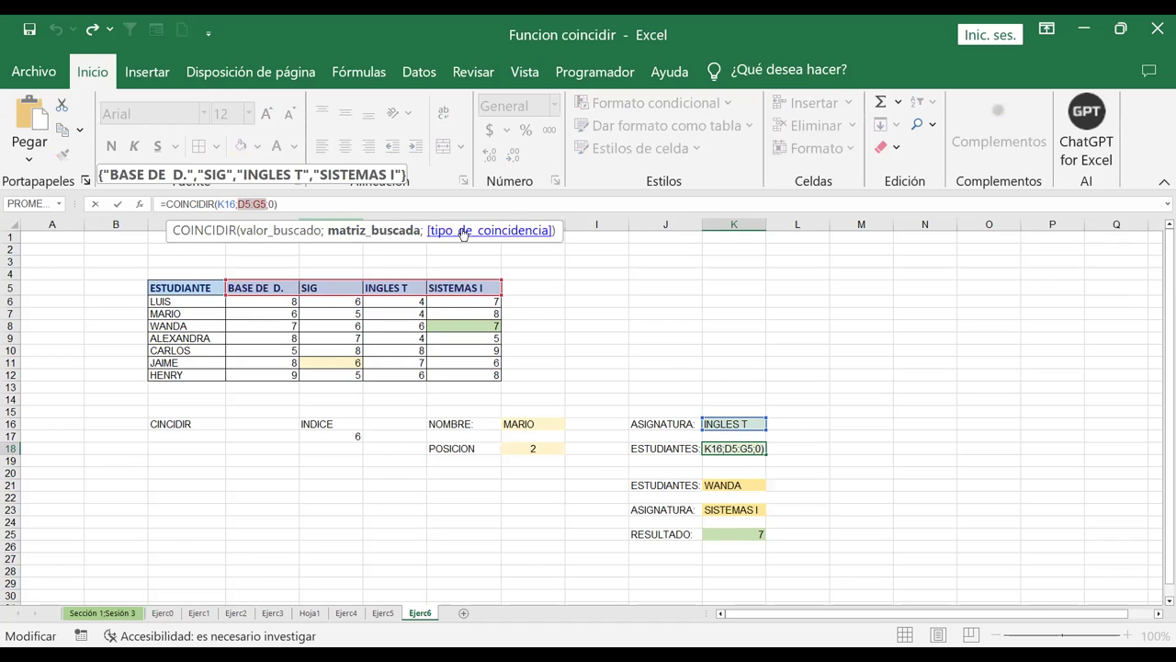
left_click(464, 233)
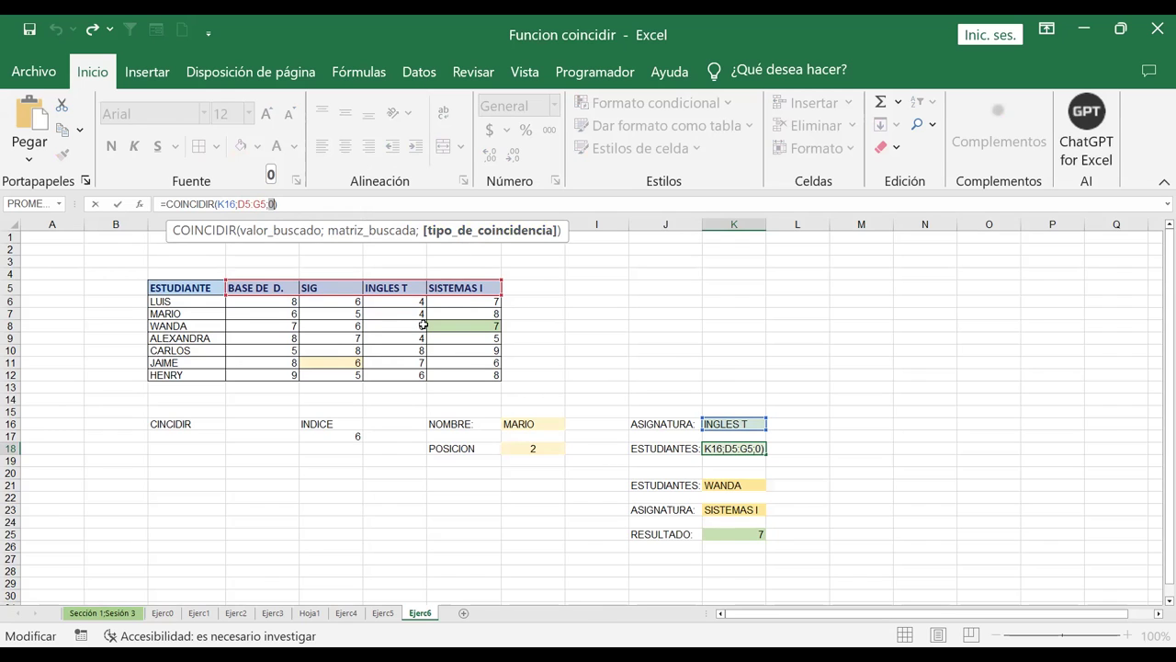
key("Return")
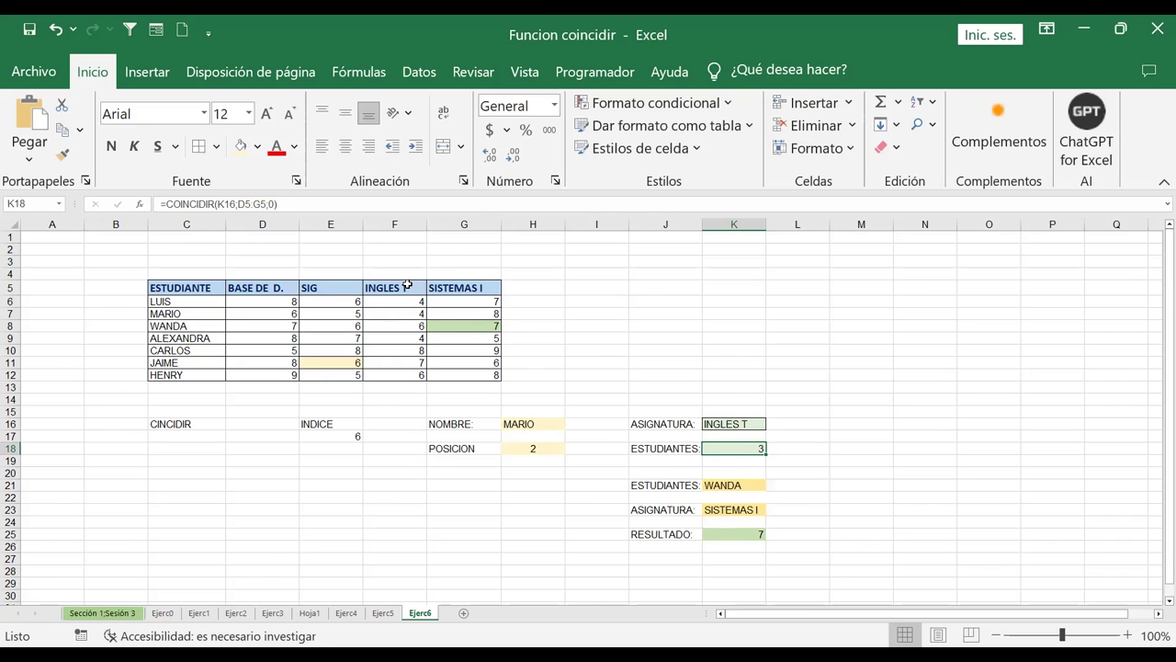
Step: Review the student in K21, the subject in K23 and the nested INDICE and COINCIDIR formula in K25
left_click(728, 484)
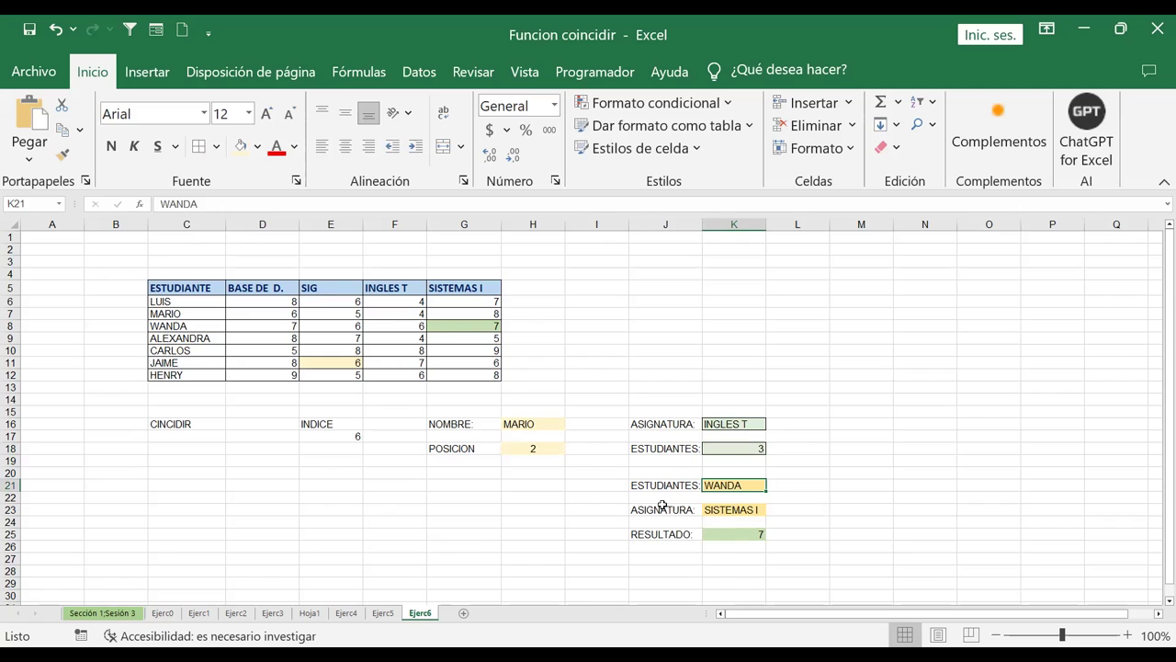
left_click(737, 506)
left_click(727, 535)
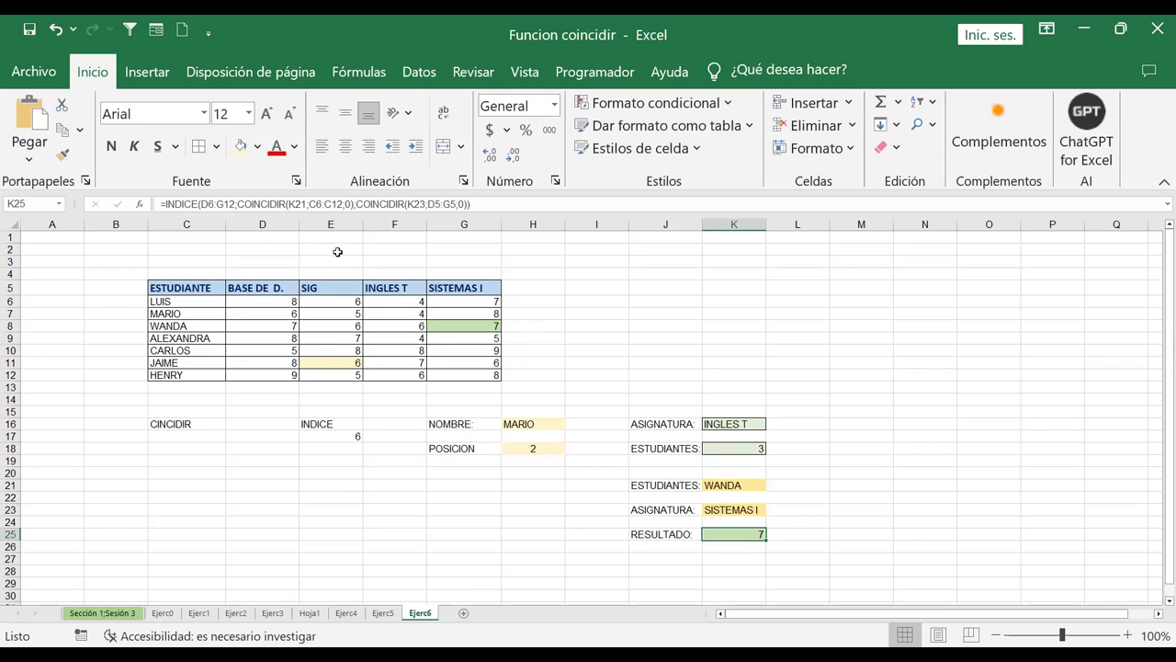
Step: Examine the lookup value K23 and the subject header range in the second COINCIDIR of the K25 formula
left_click(415, 203)
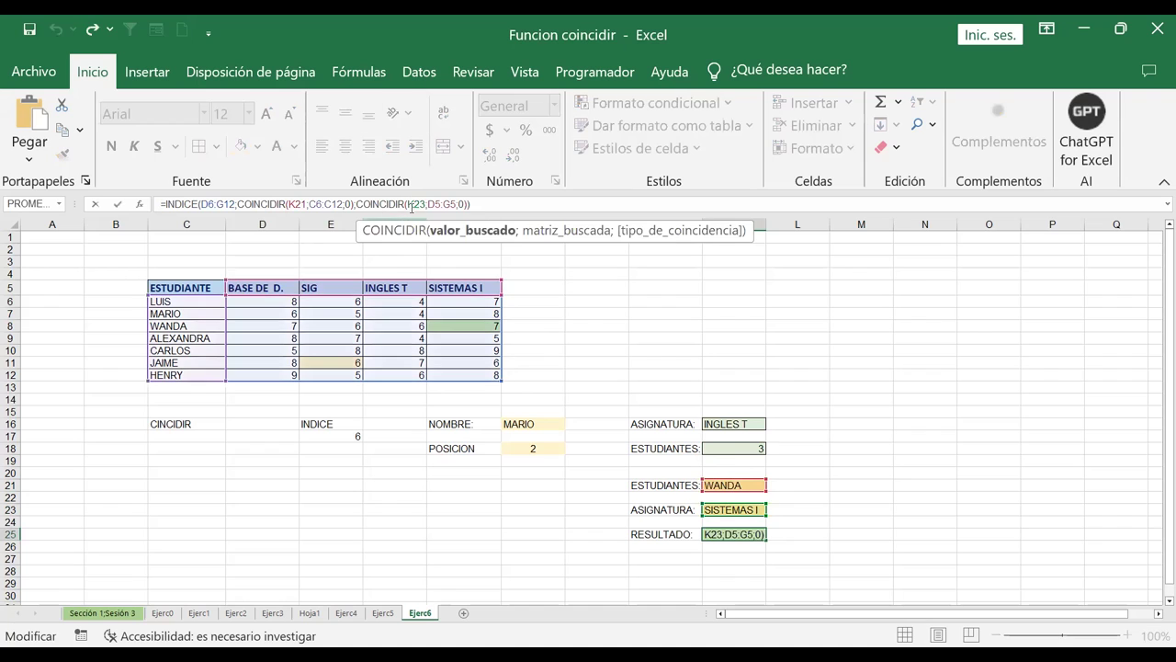
double_click(415, 203)
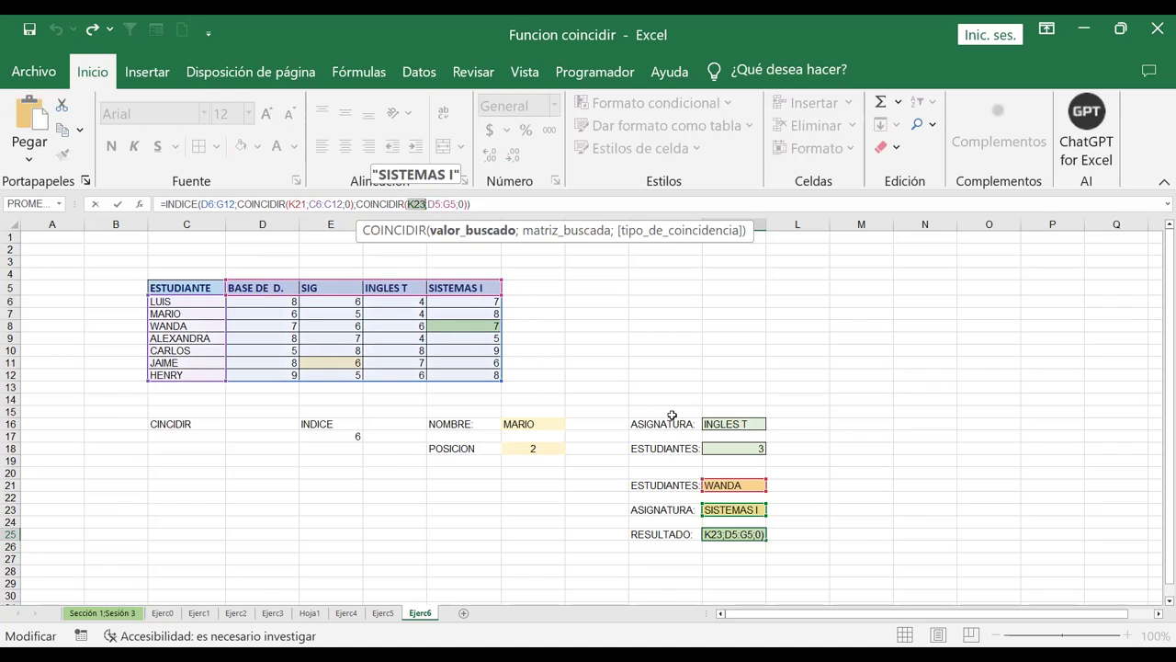
left_click_drag(242, 276, 528, 283)
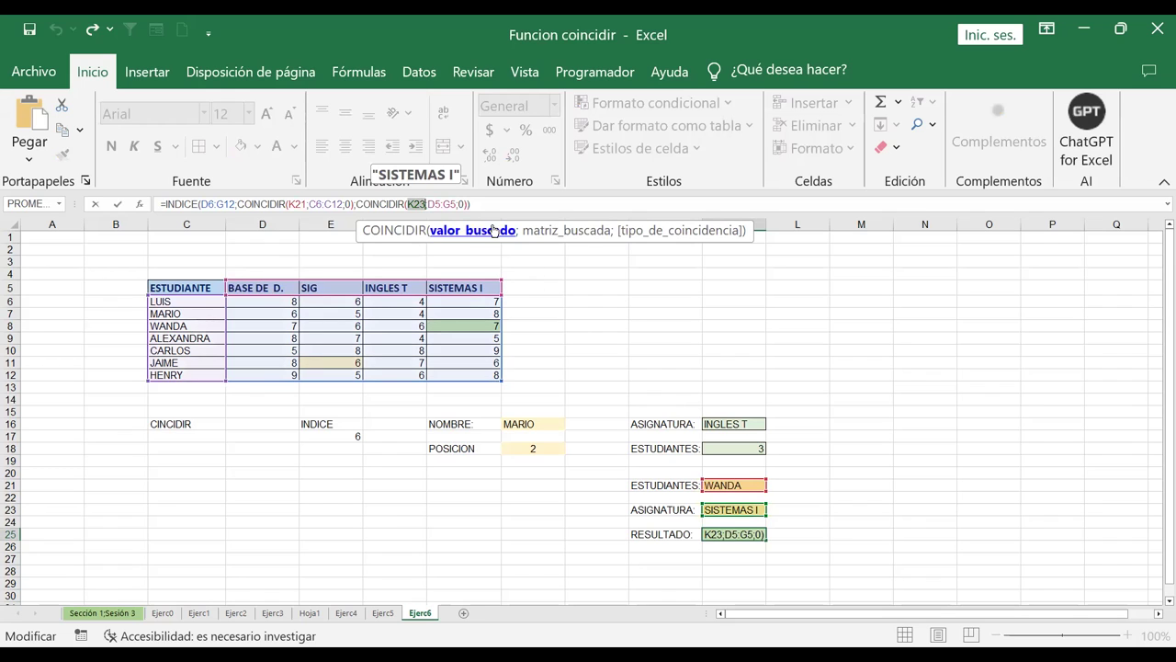
left_click(868, 447)
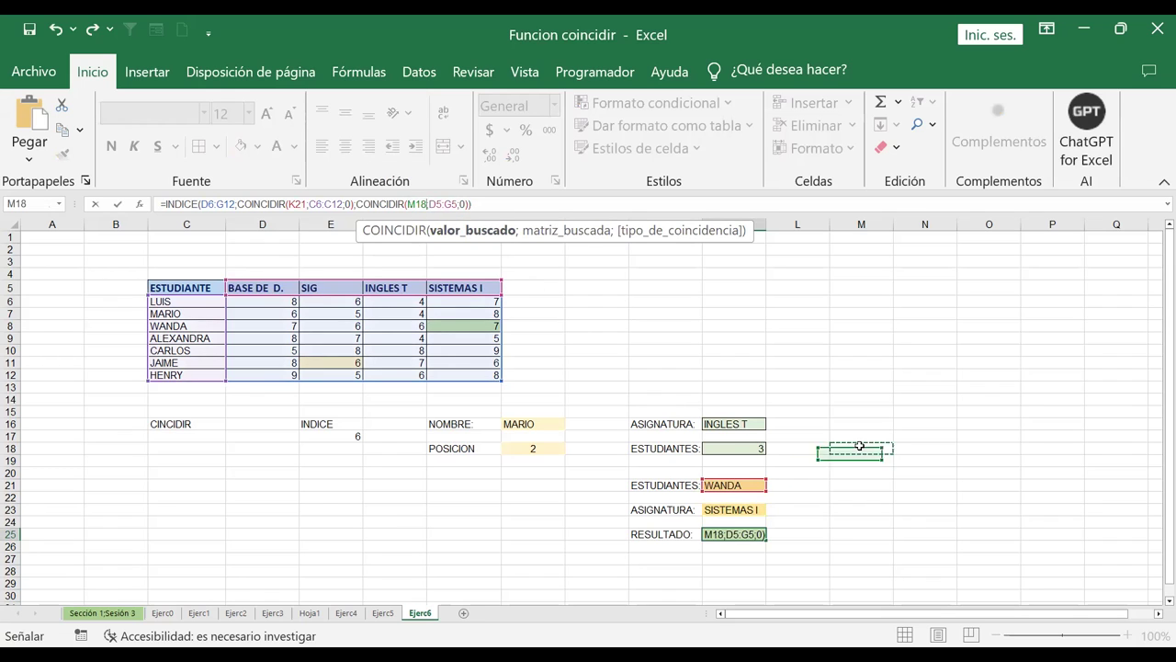
type("ºº")
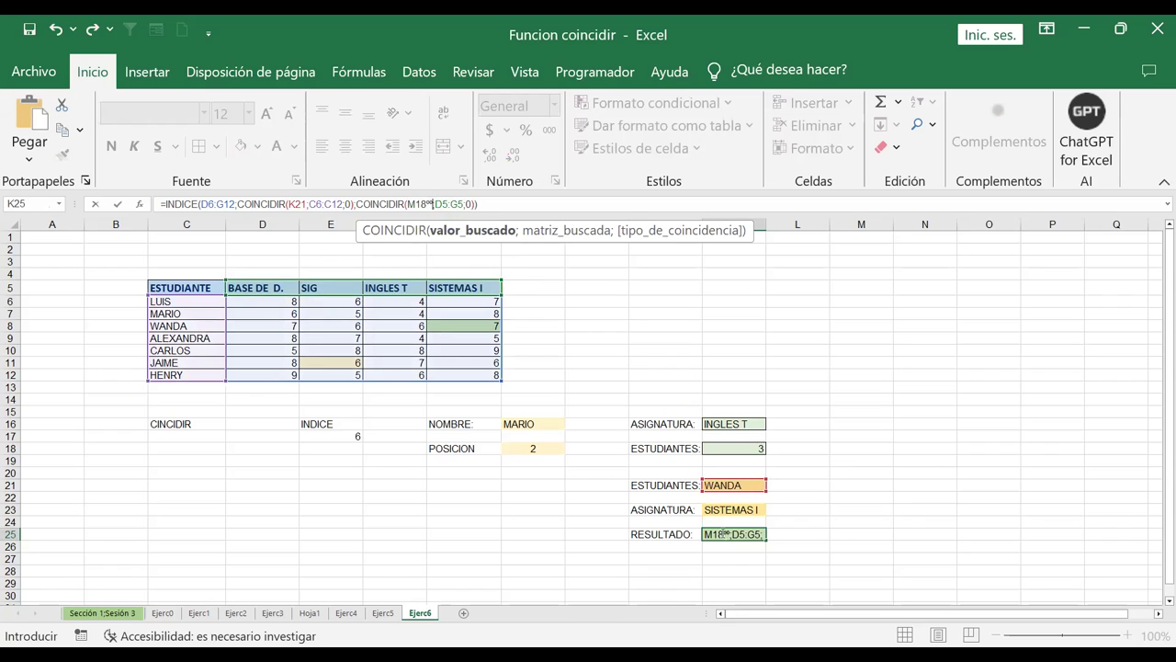
key("ctrl+Return")
left_click(832, 496)
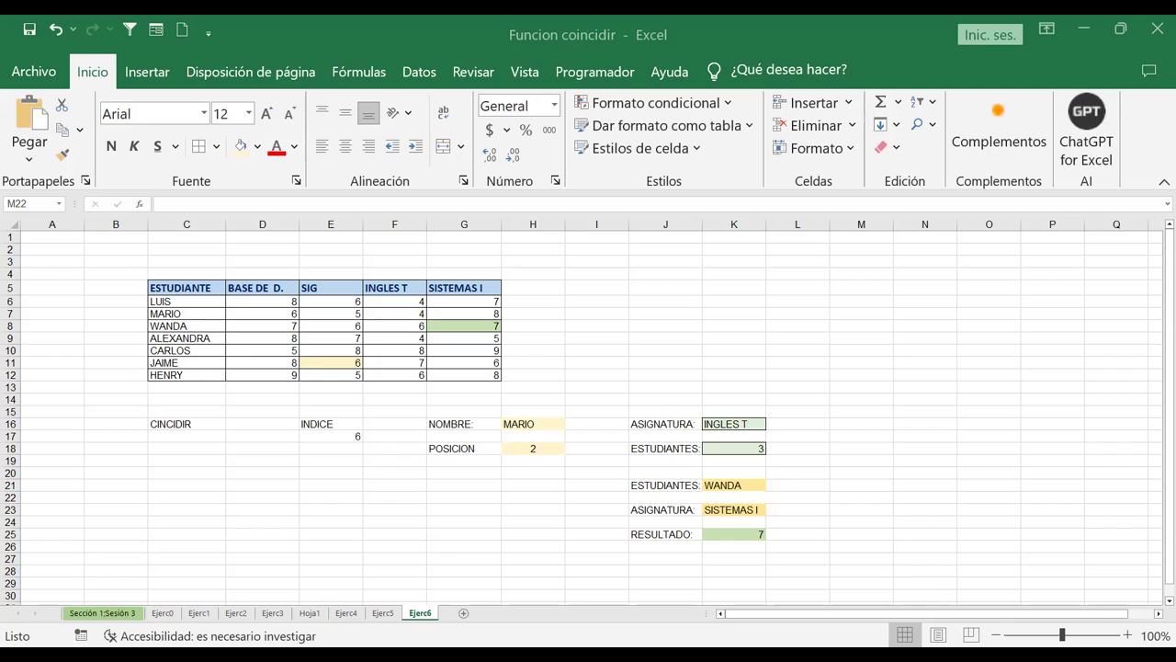
left_click(813, 25)
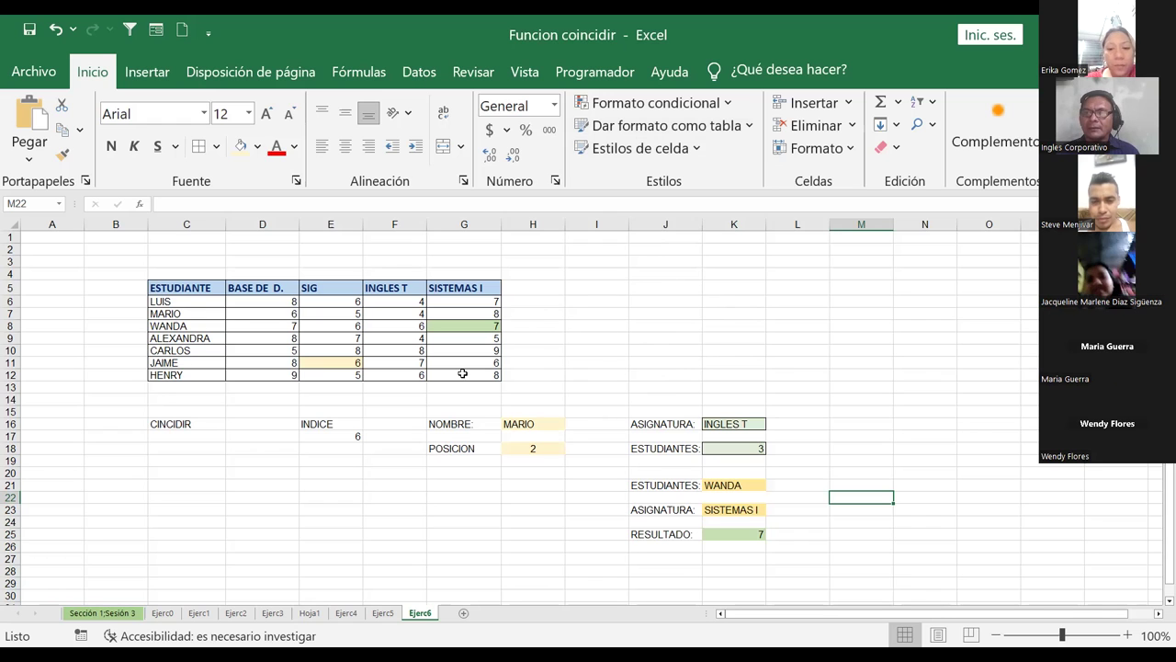
Step: Review the student in K21 and the INDICE matrix and first COINCIDIR function in the K25 formula
left_click(715, 487)
left_click(724, 537)
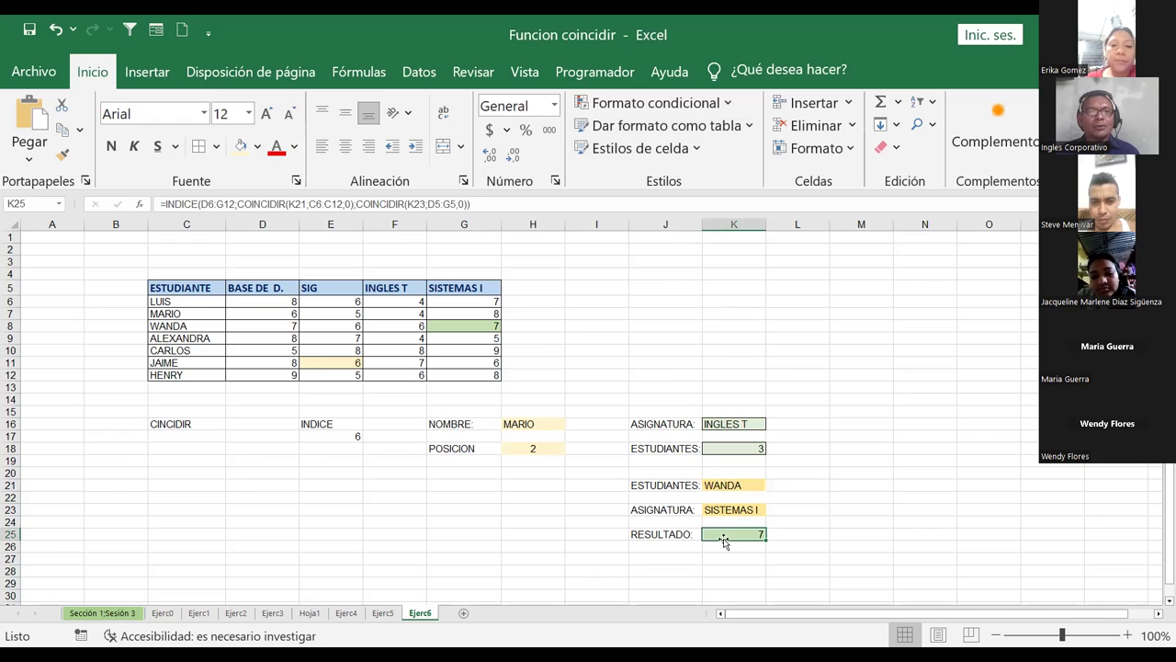
left_click_drag(166, 204, 288, 204)
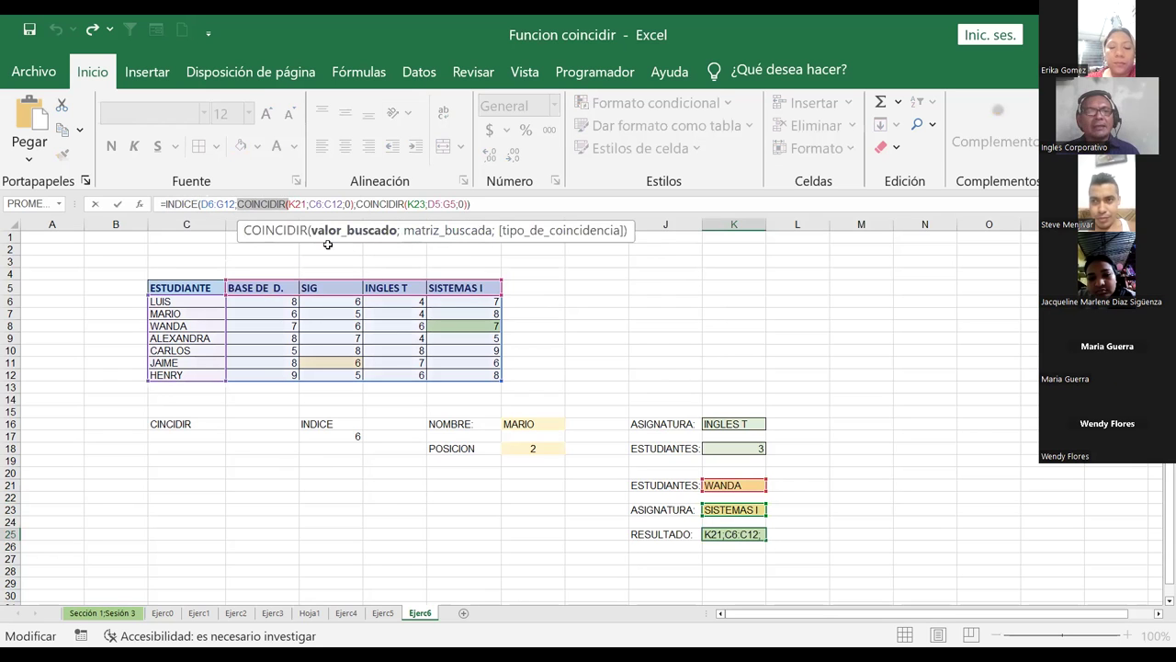
left_click_drag(162, 204, 287, 204)
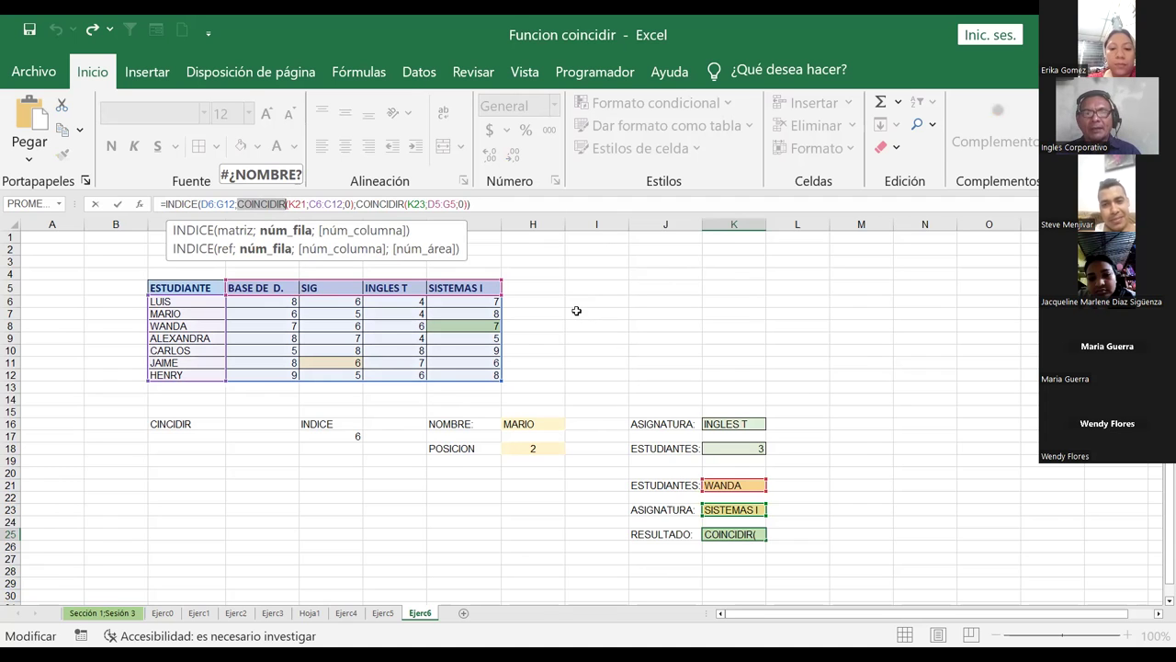
key("Return")
left_click(621, 351)
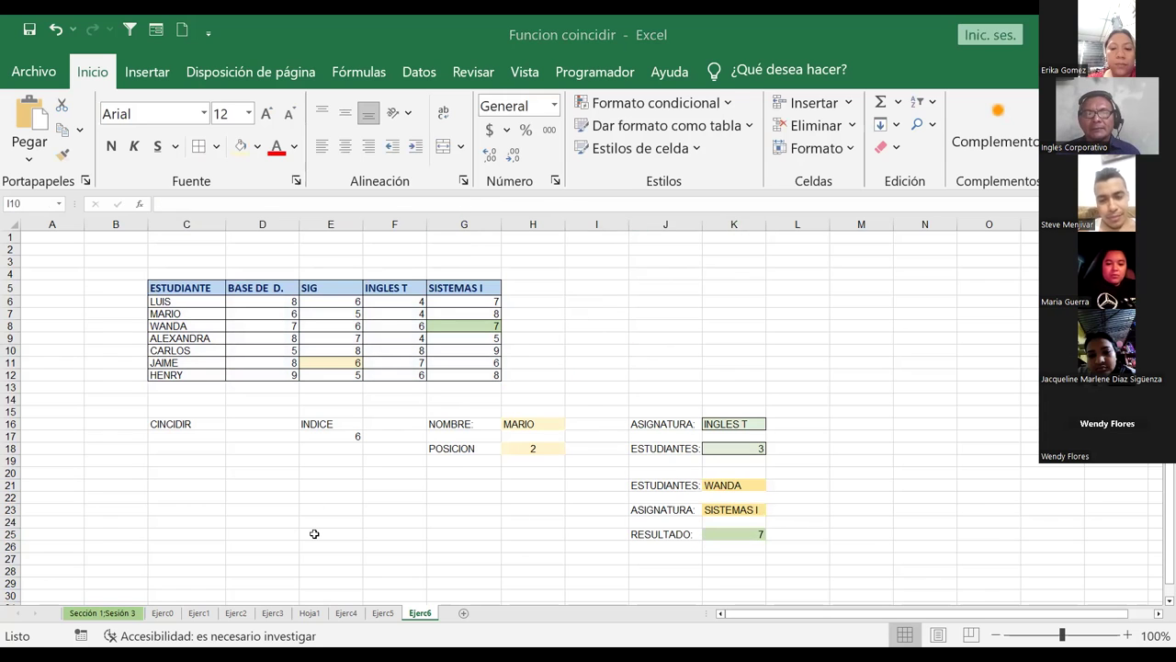
Step: Point out the cells C17:C23 below the CINCIDIR label and E17:E23 below the INDICE label
left_click(314, 470)
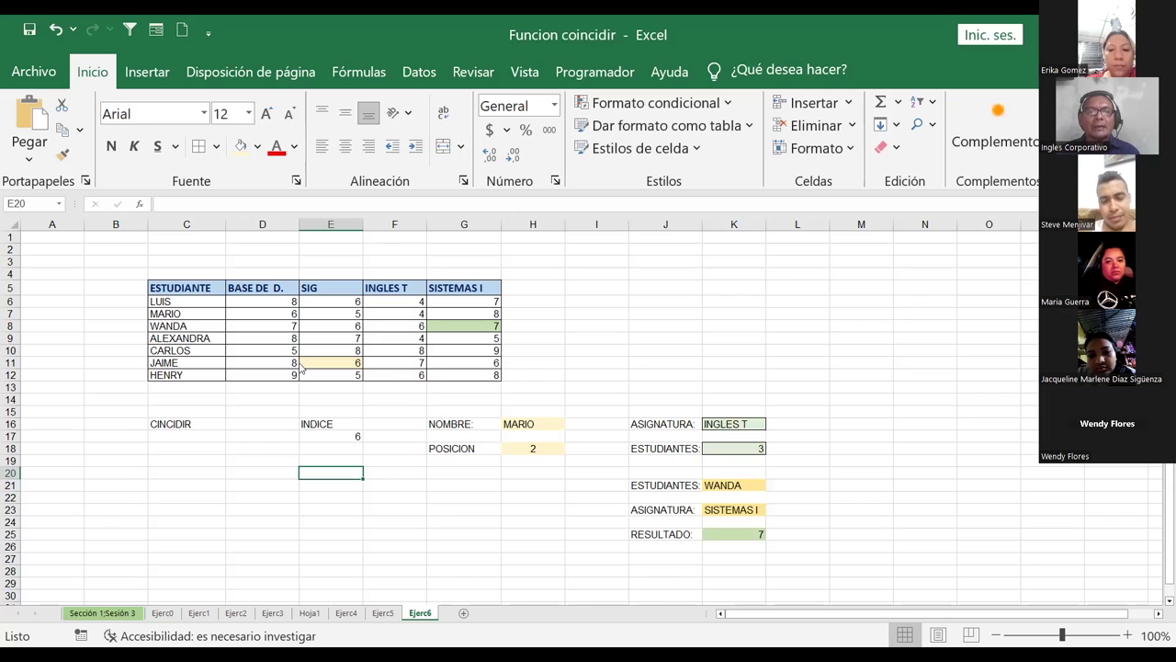
left_click(190, 447)
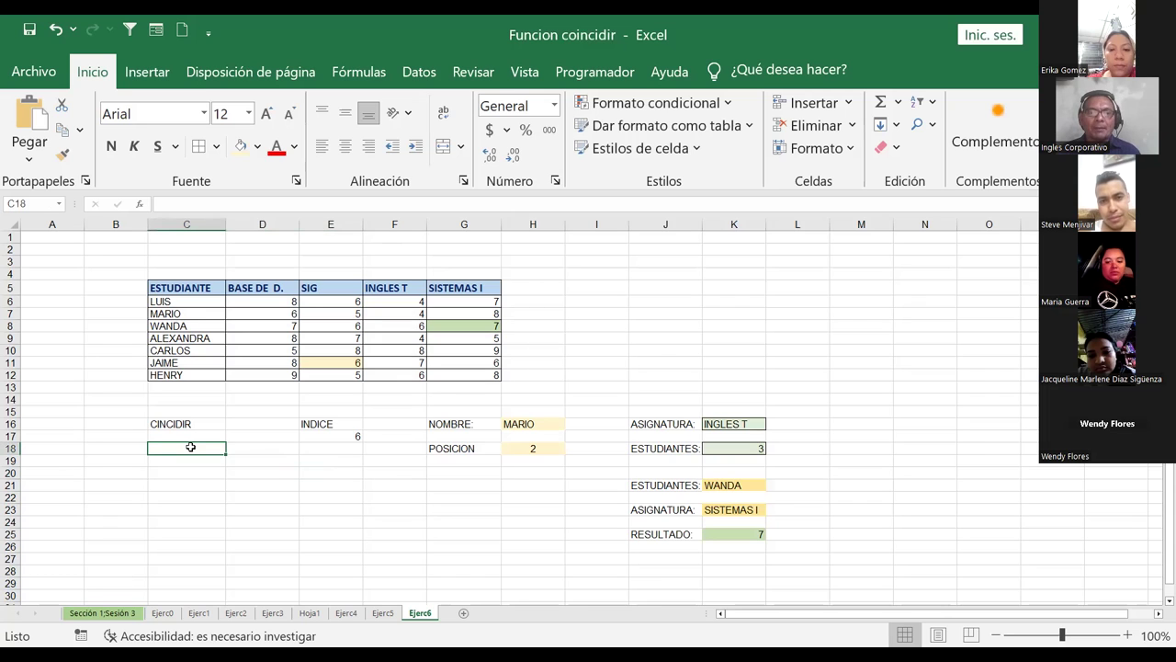
left_click(170, 434)
left_click_drag(170, 433, 169, 506)
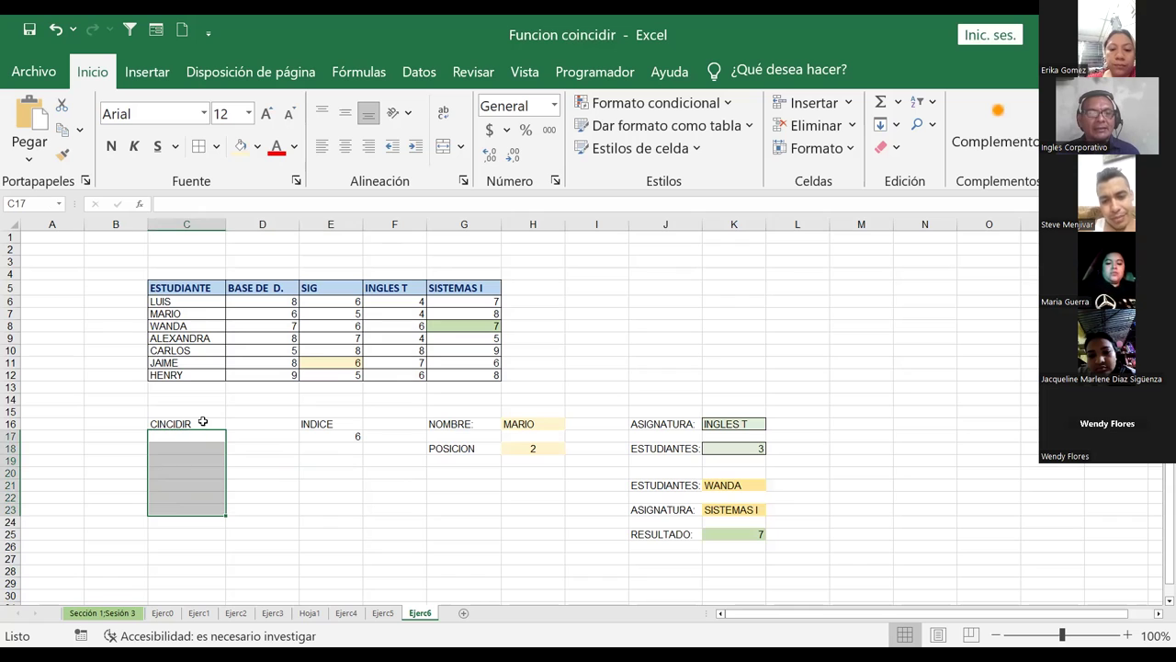
left_click_drag(321, 437, 321, 510)
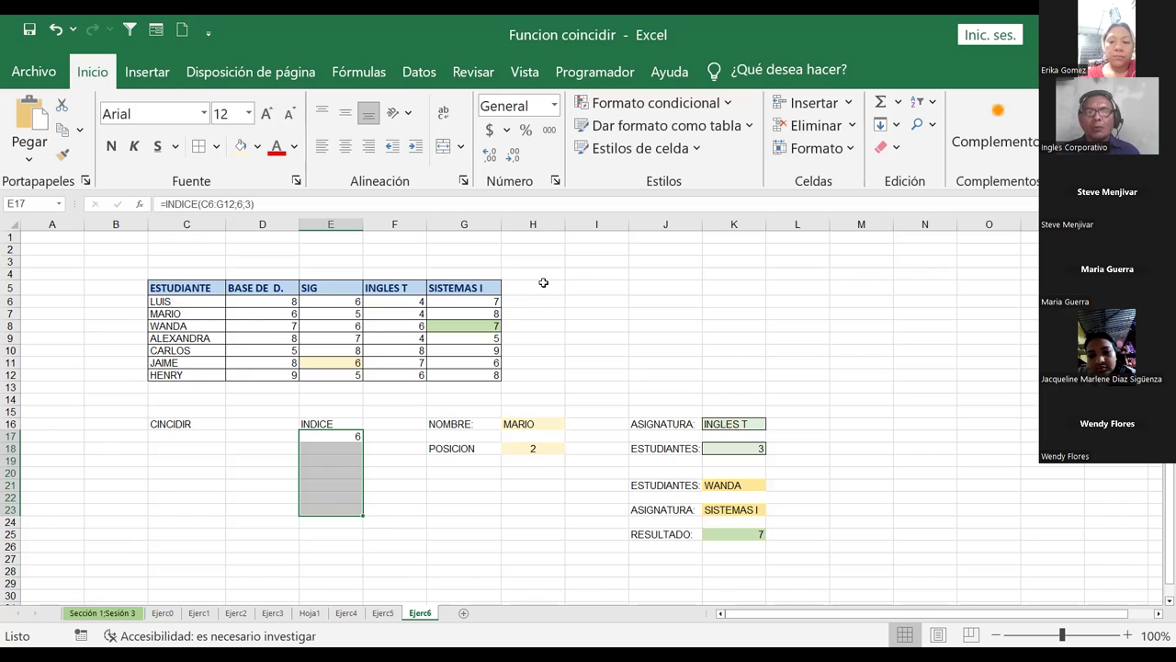
Step: Enter the contact phone number in cell I3 and make it bold
left_click(598, 264)
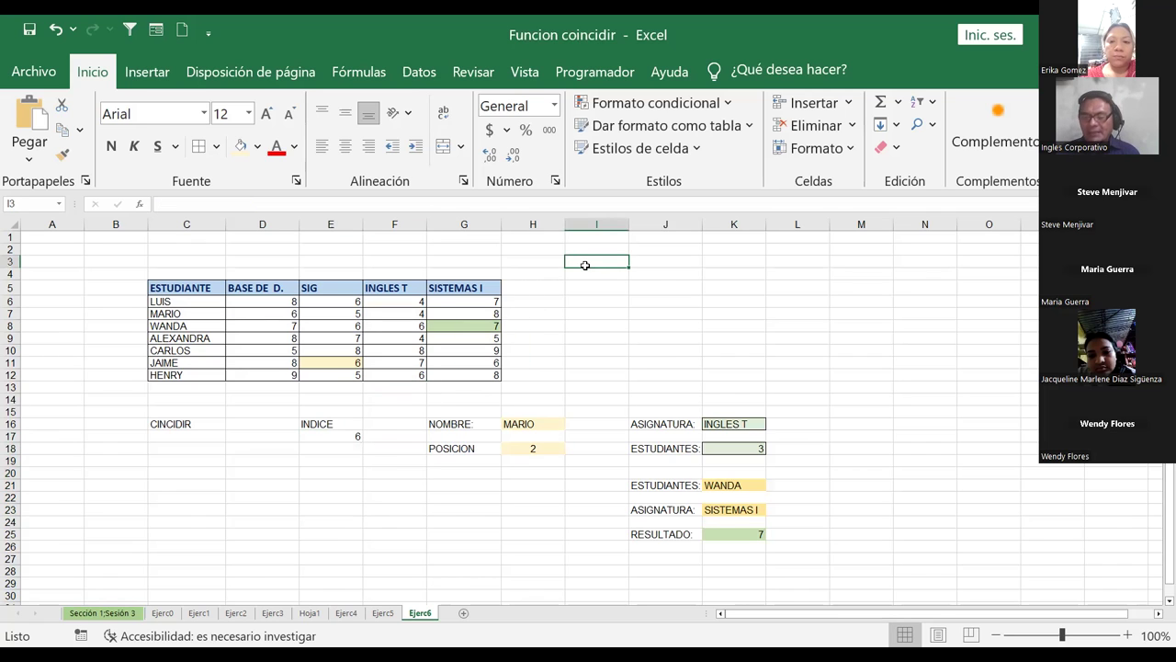
type("73")
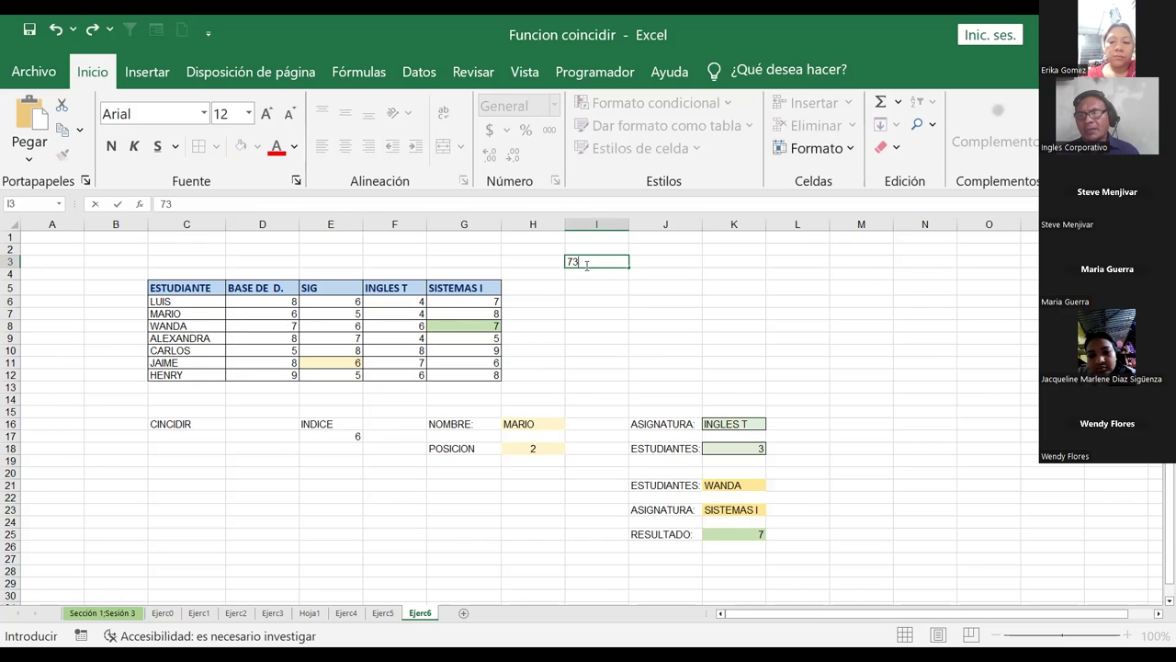
type("967934")
key("Return")
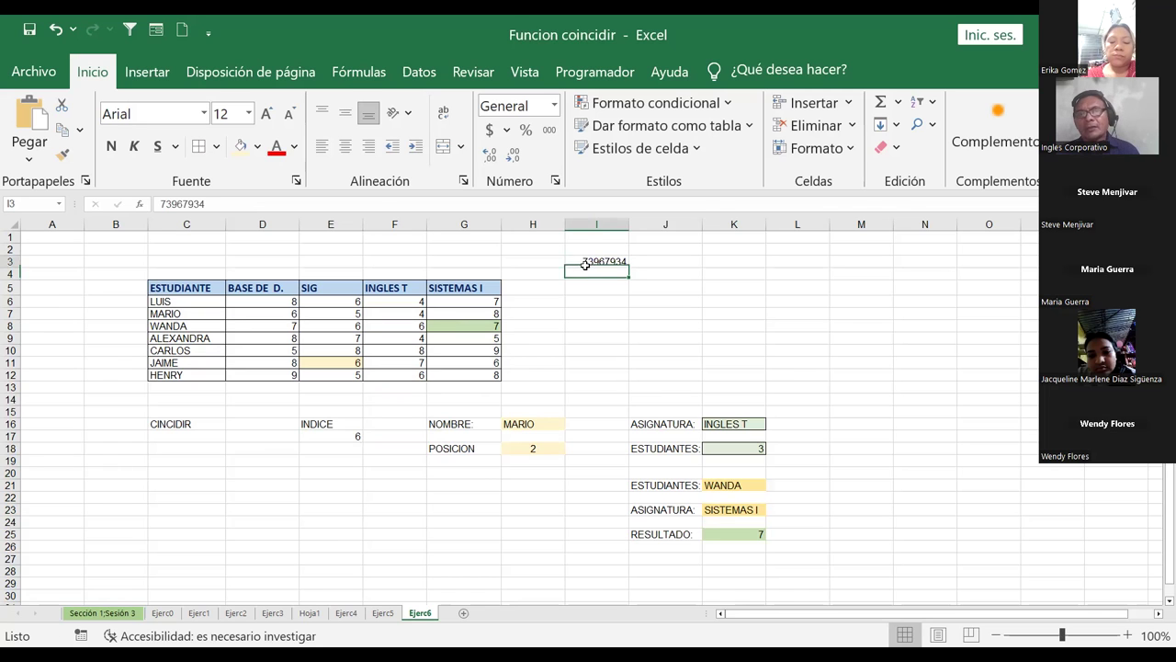
left_click(109, 147)
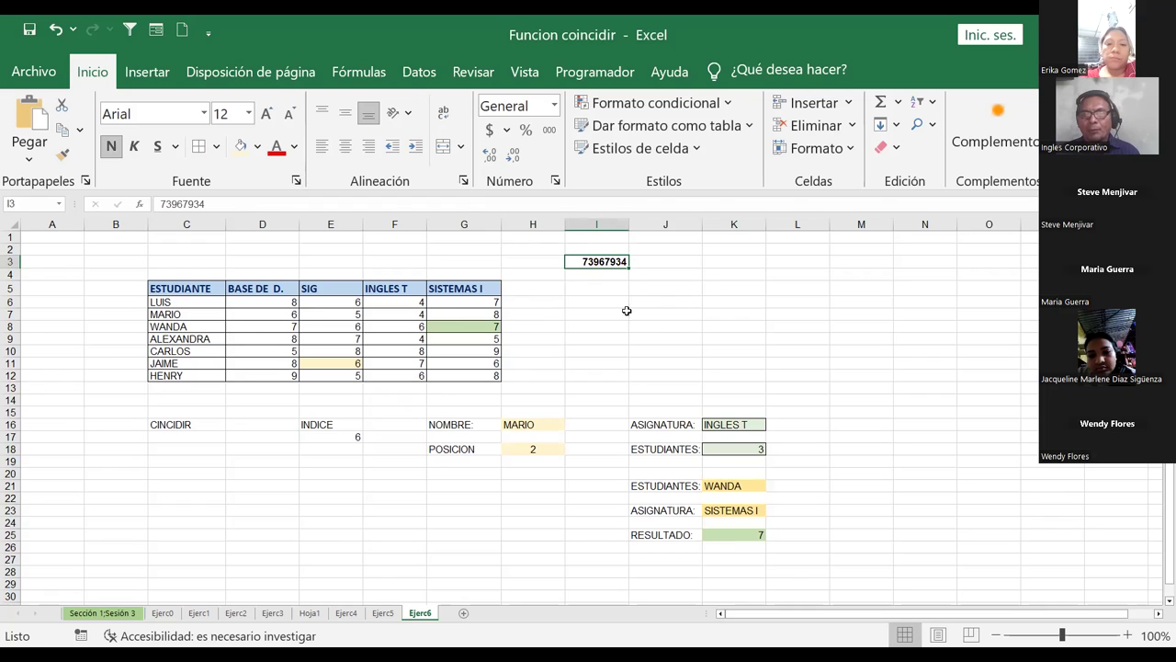
Step: Insert a hyphen after the fourth digit of the phone number in I3
left_click(324, 436)
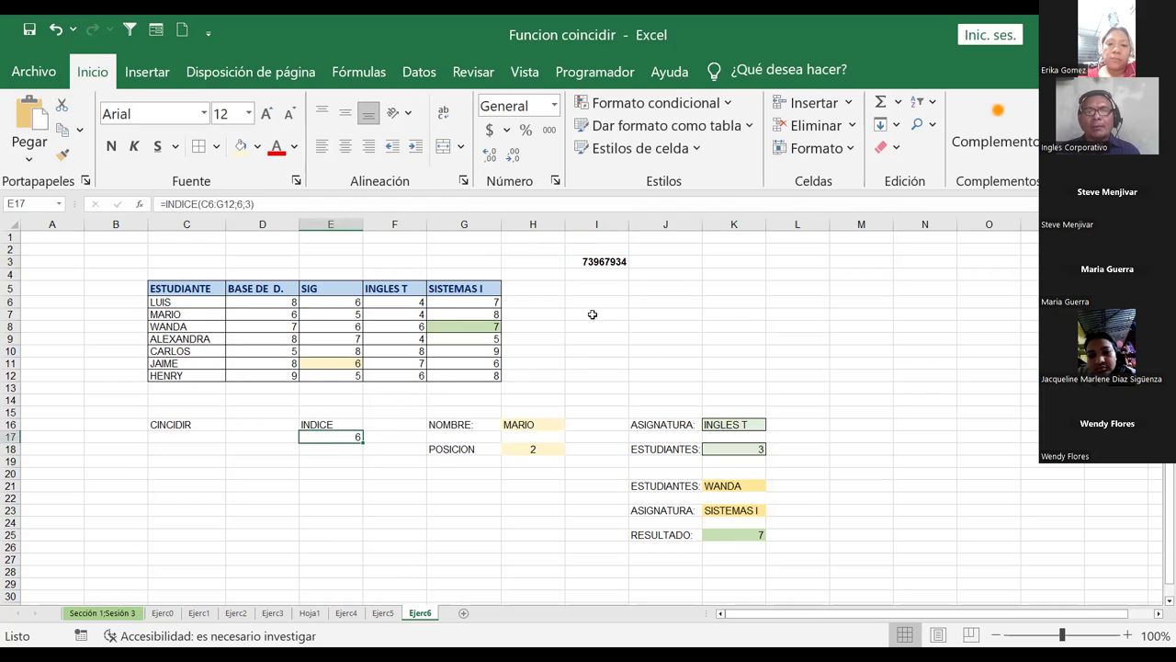
left_click(584, 262)
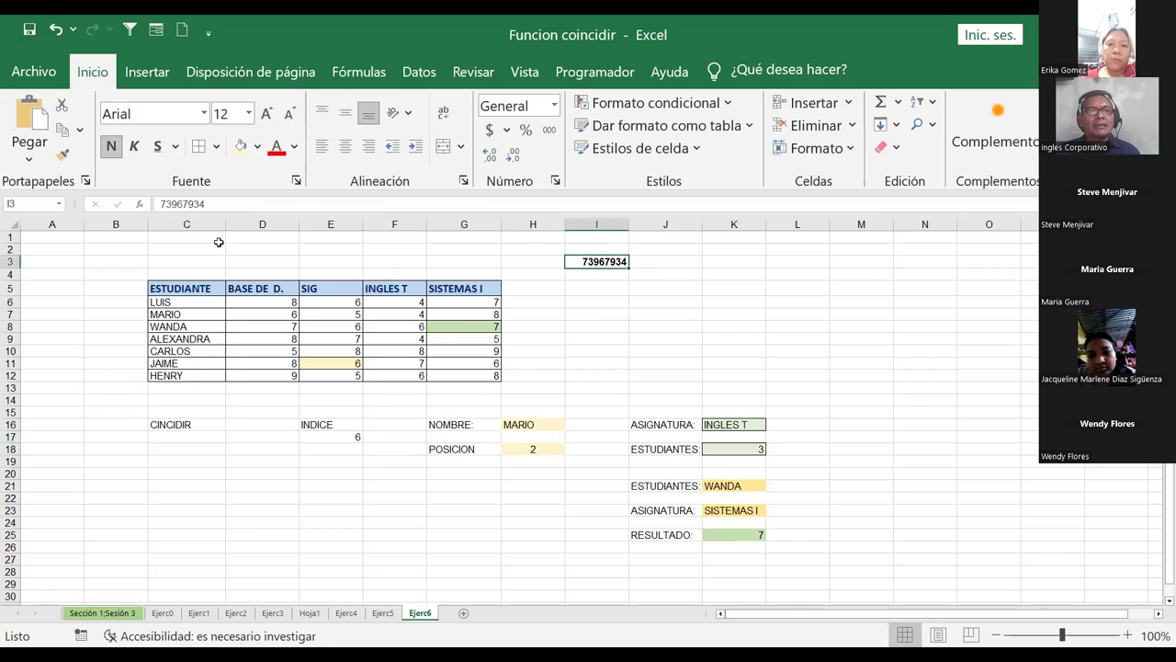
left_click(181, 203)
type("-+")
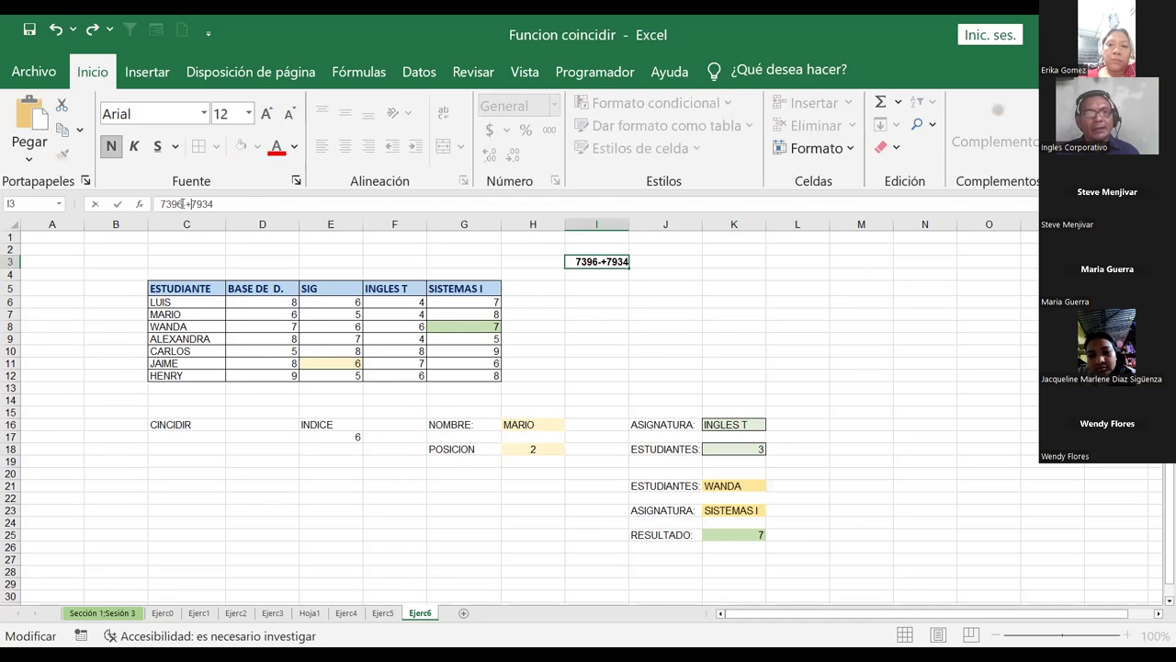
key("BackSpace")
key("Return")
left_click(631, 315)
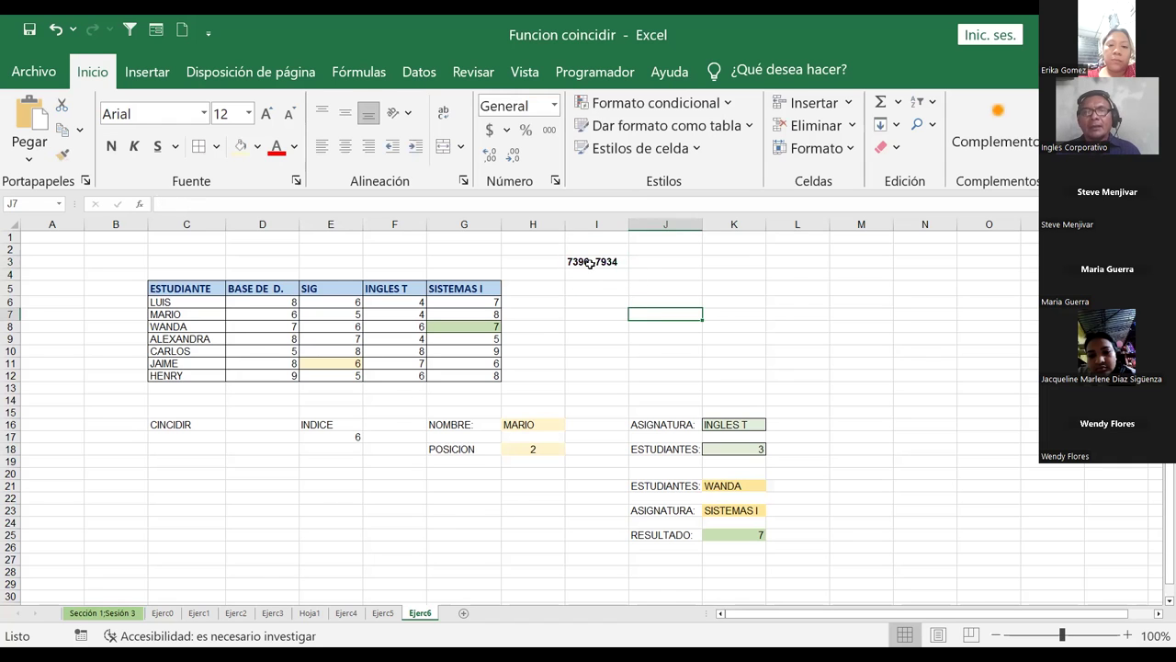
left_click(590, 263)
left_click(187, 204)
type("-")
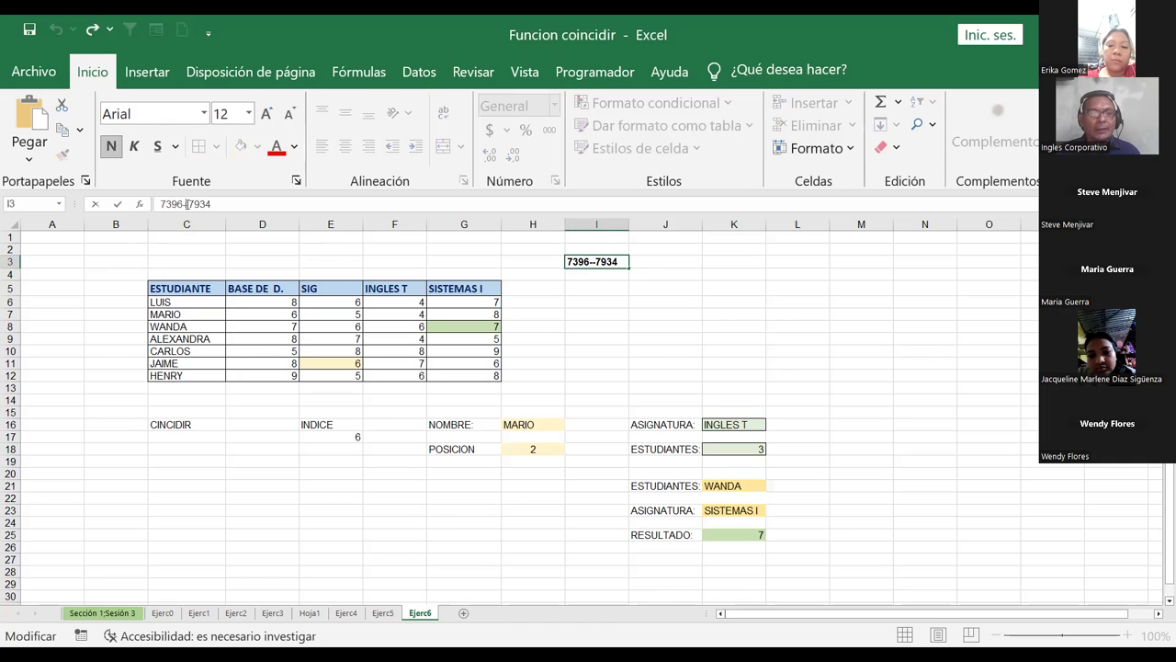
key("BackSpace")
key("Return")
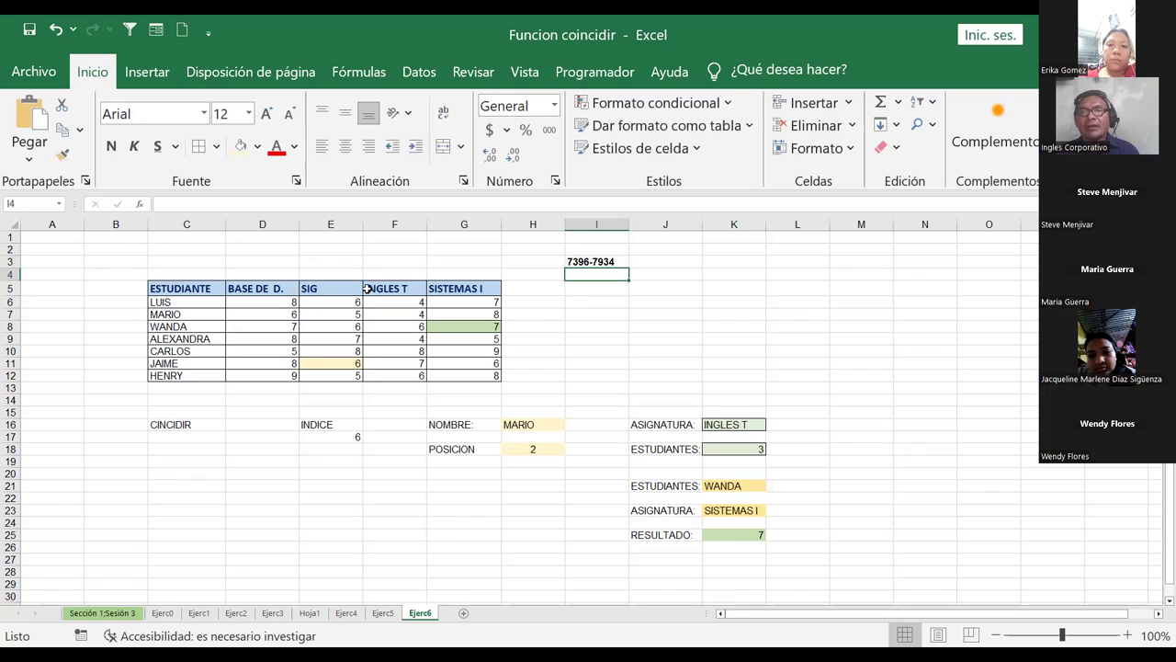